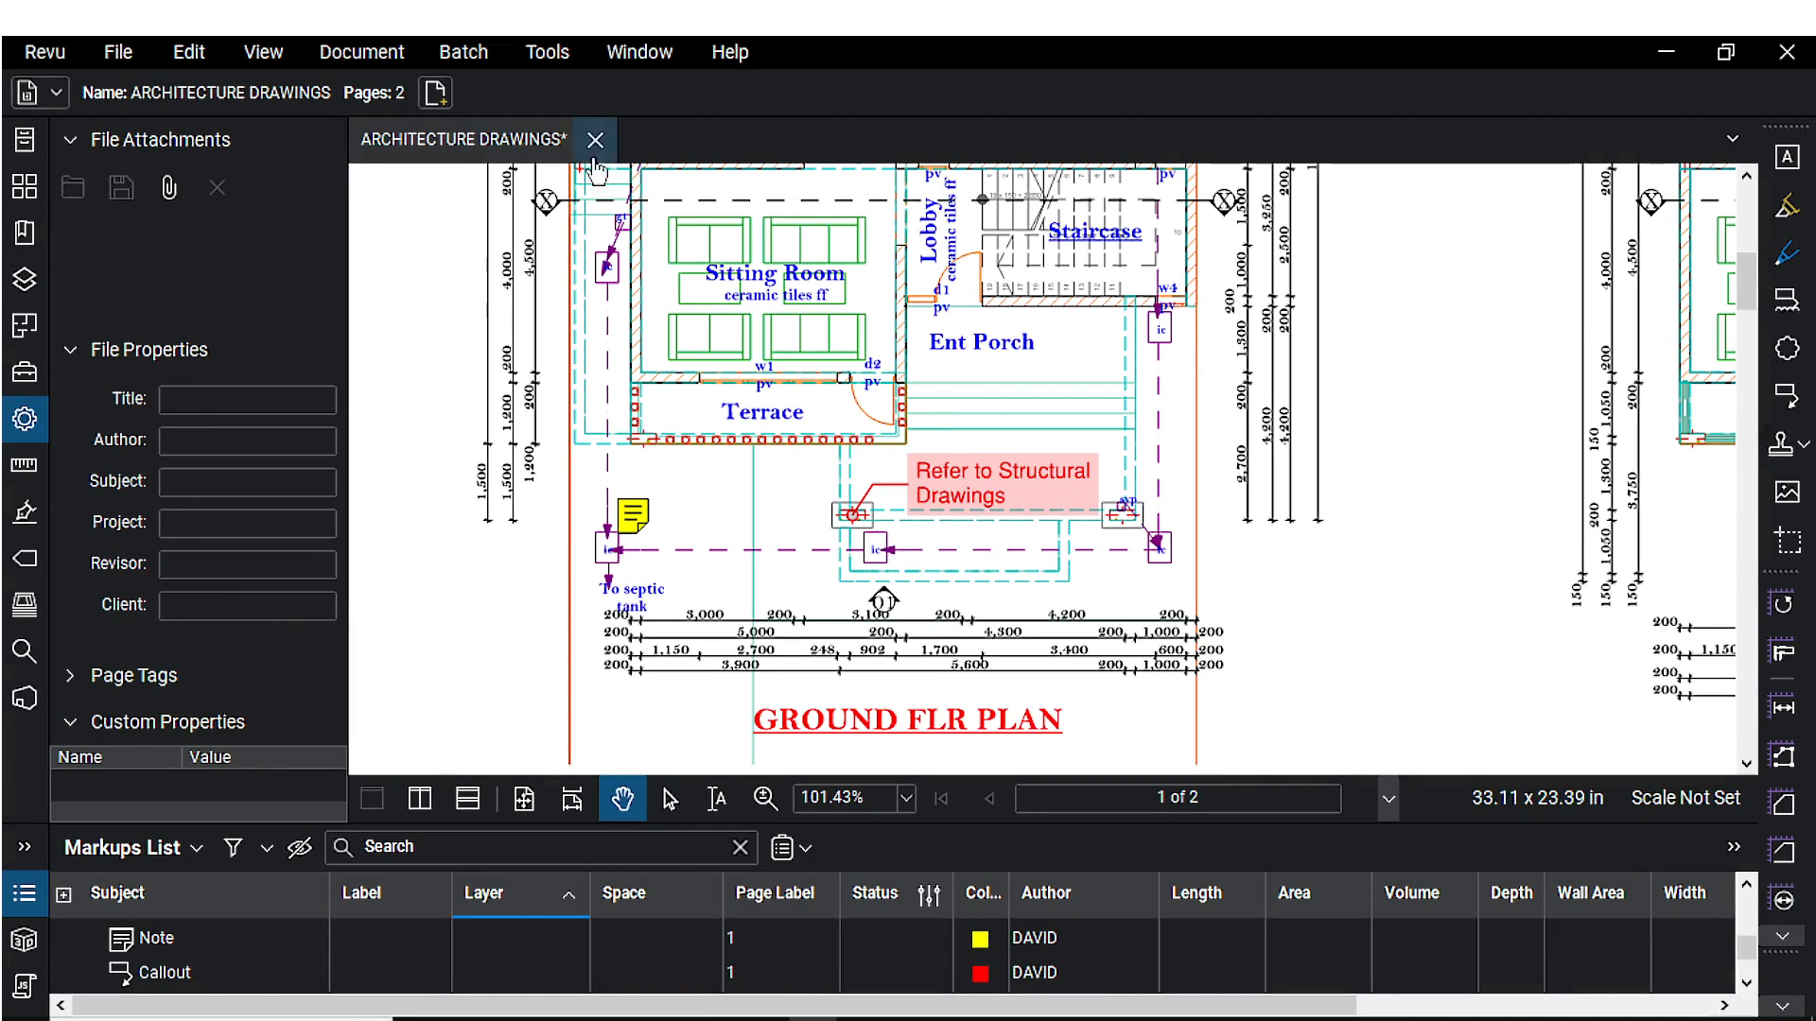
- Draw a red freehand Pen loop around the GROUND FLR PLAN title
{"action": "left_click", "coordinate": [547, 52]}
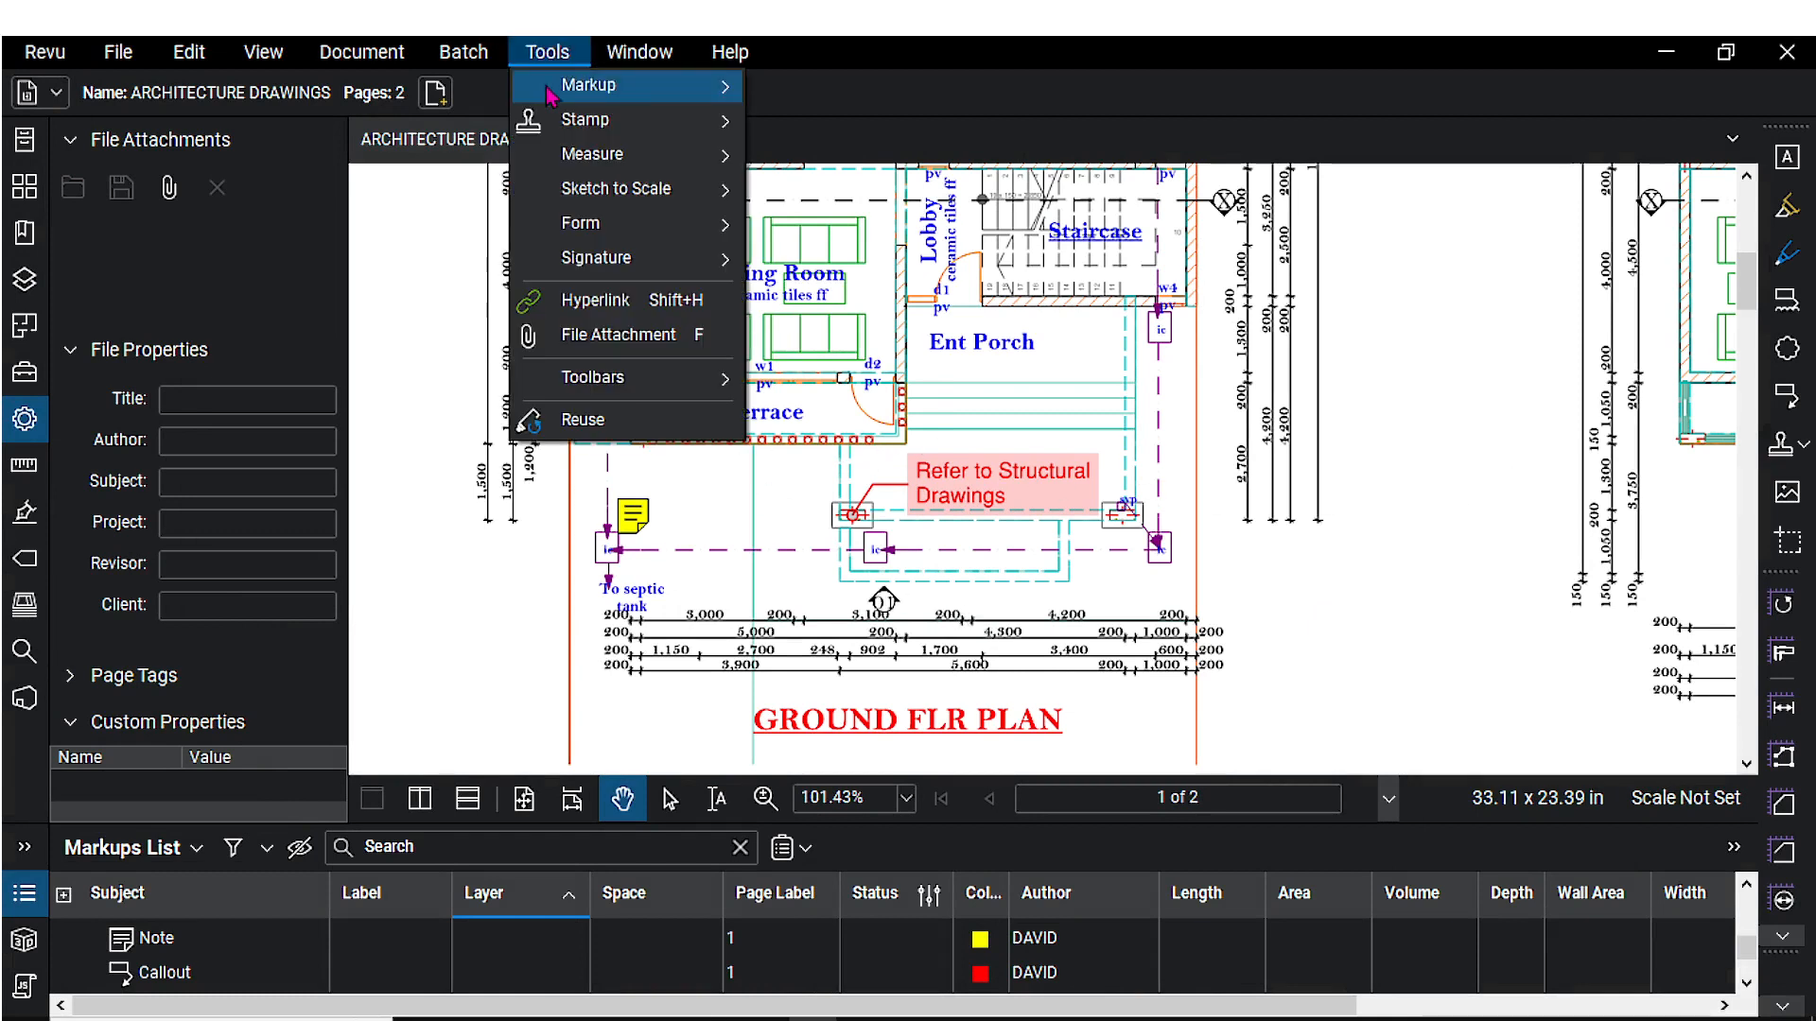
{"action": "mouse_move", "coordinate": [596, 99]}
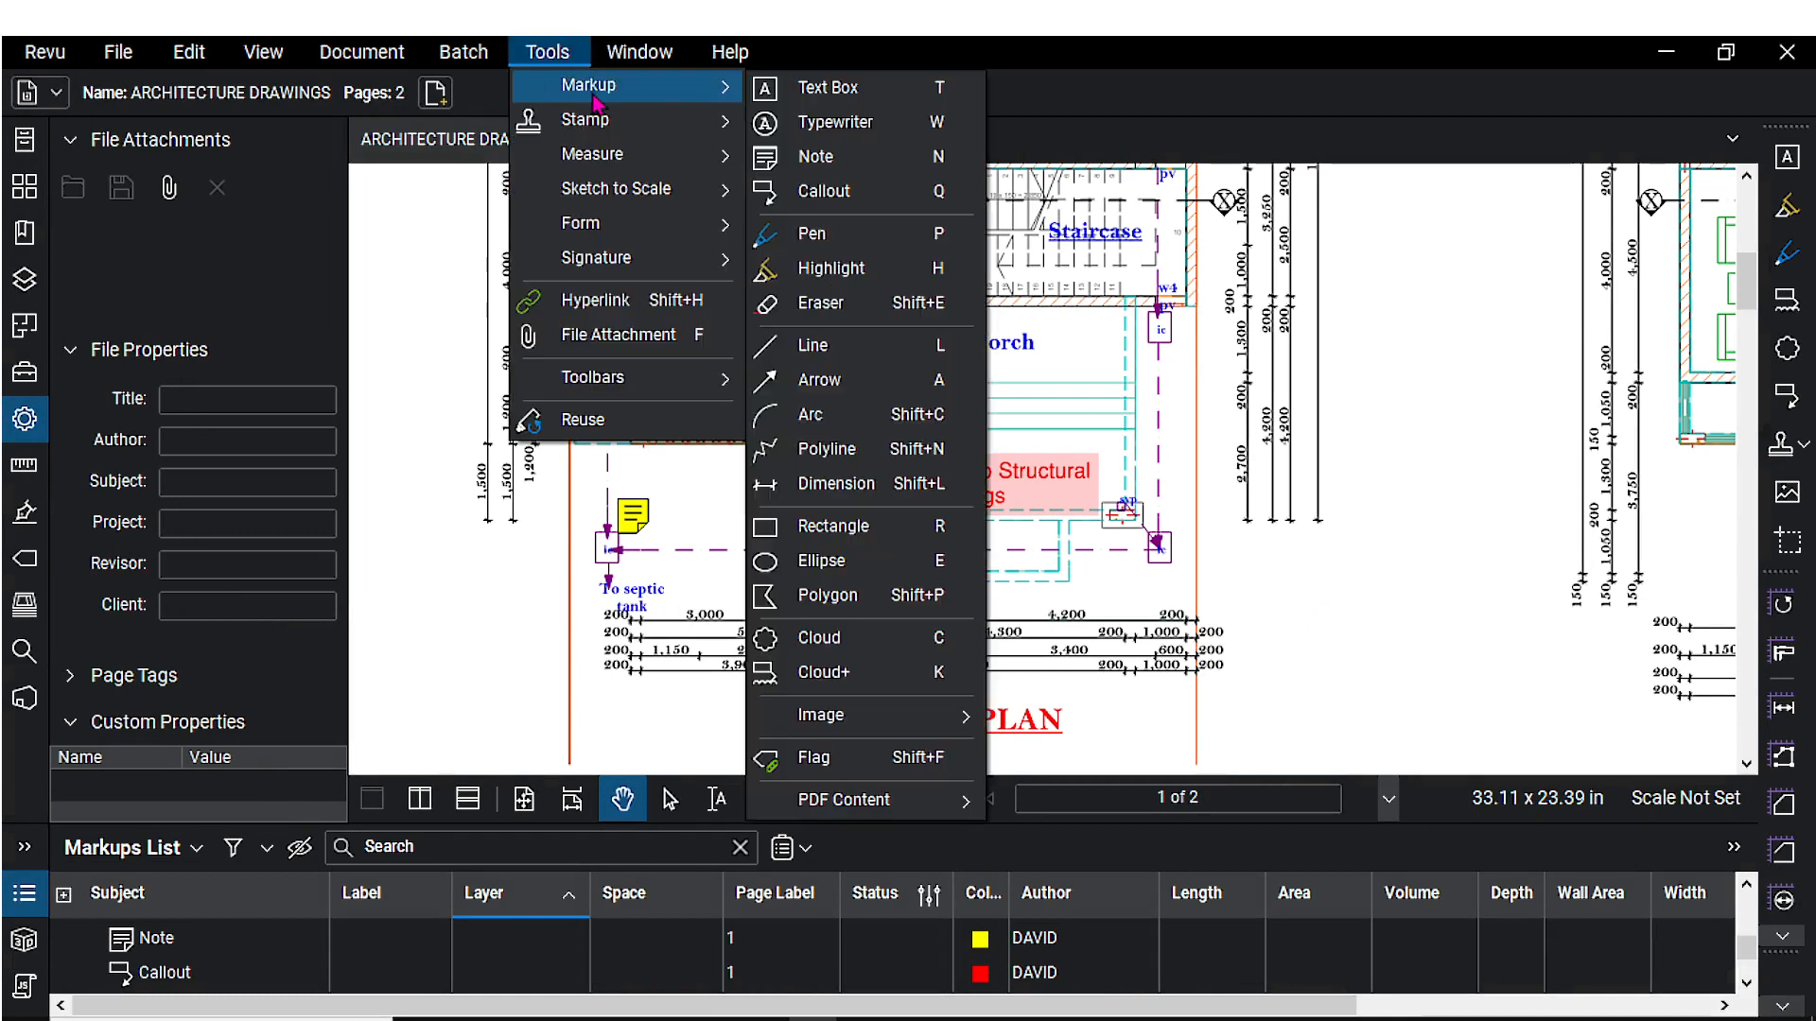
{"action": "left_click", "coordinate": [828, 248]}
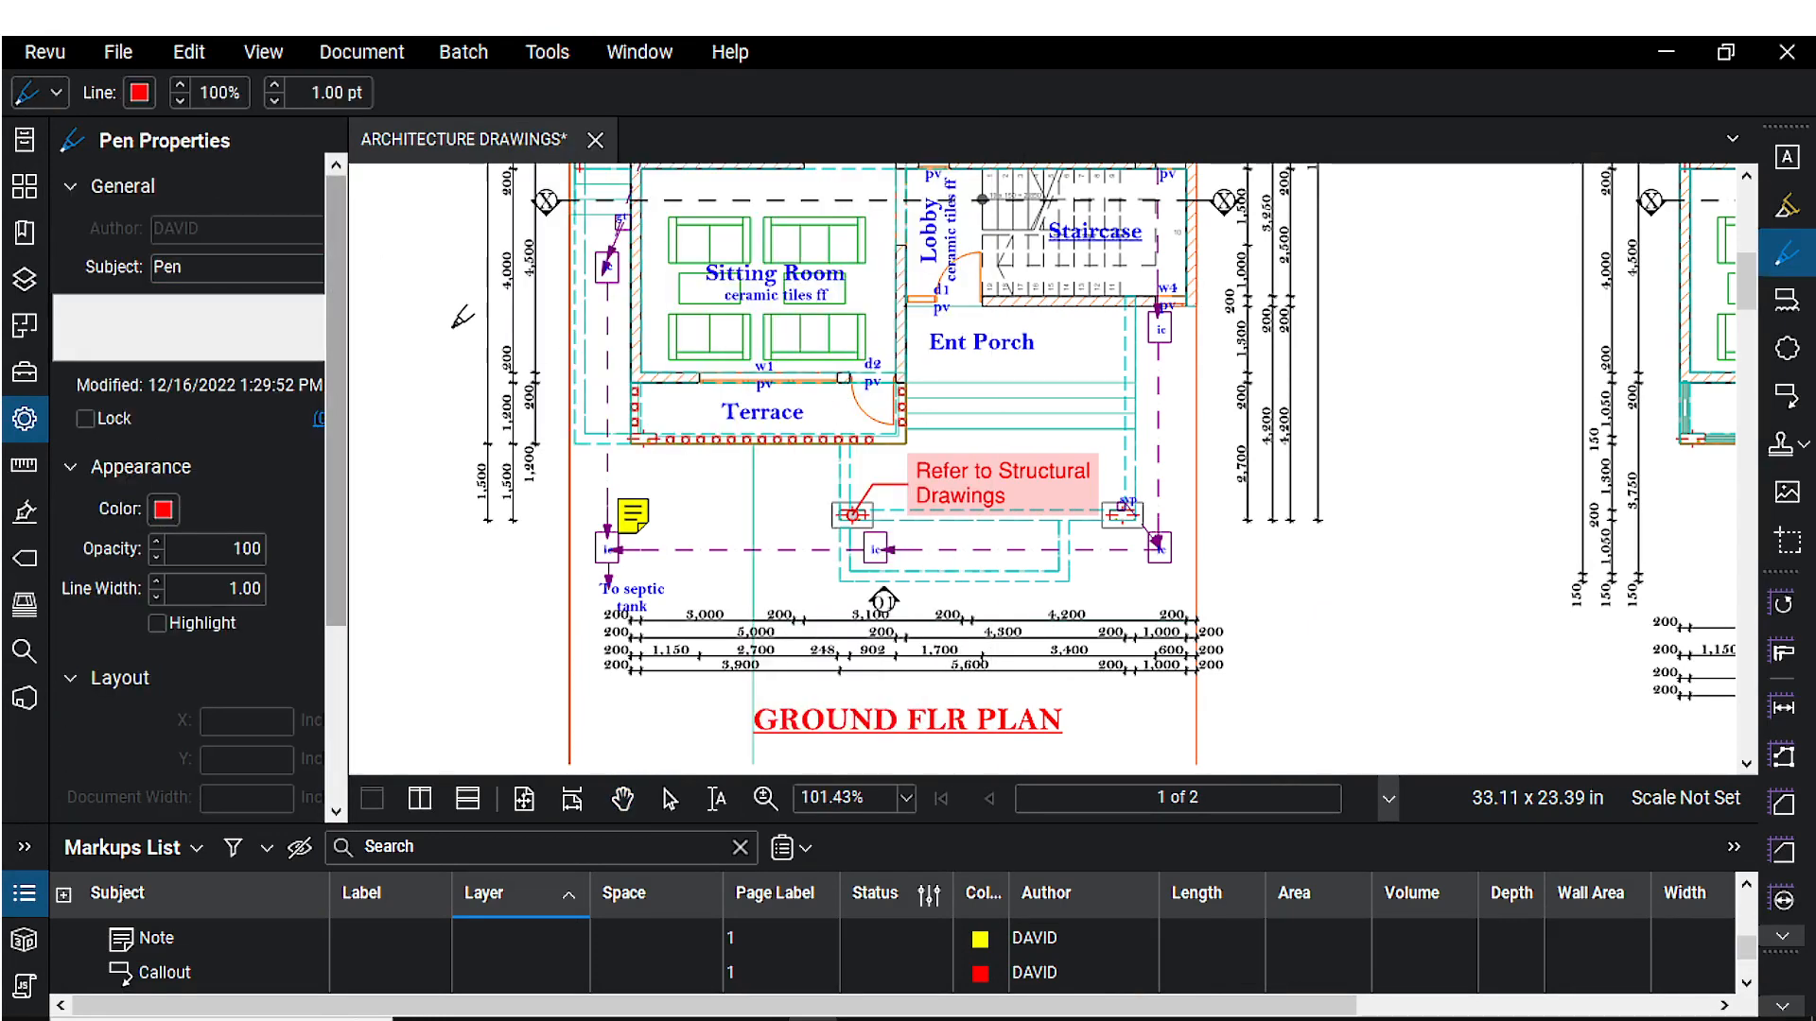
{"action": "left_click_drag", "start_coordinate": [451, 328], "coordinate": [623, 318]}
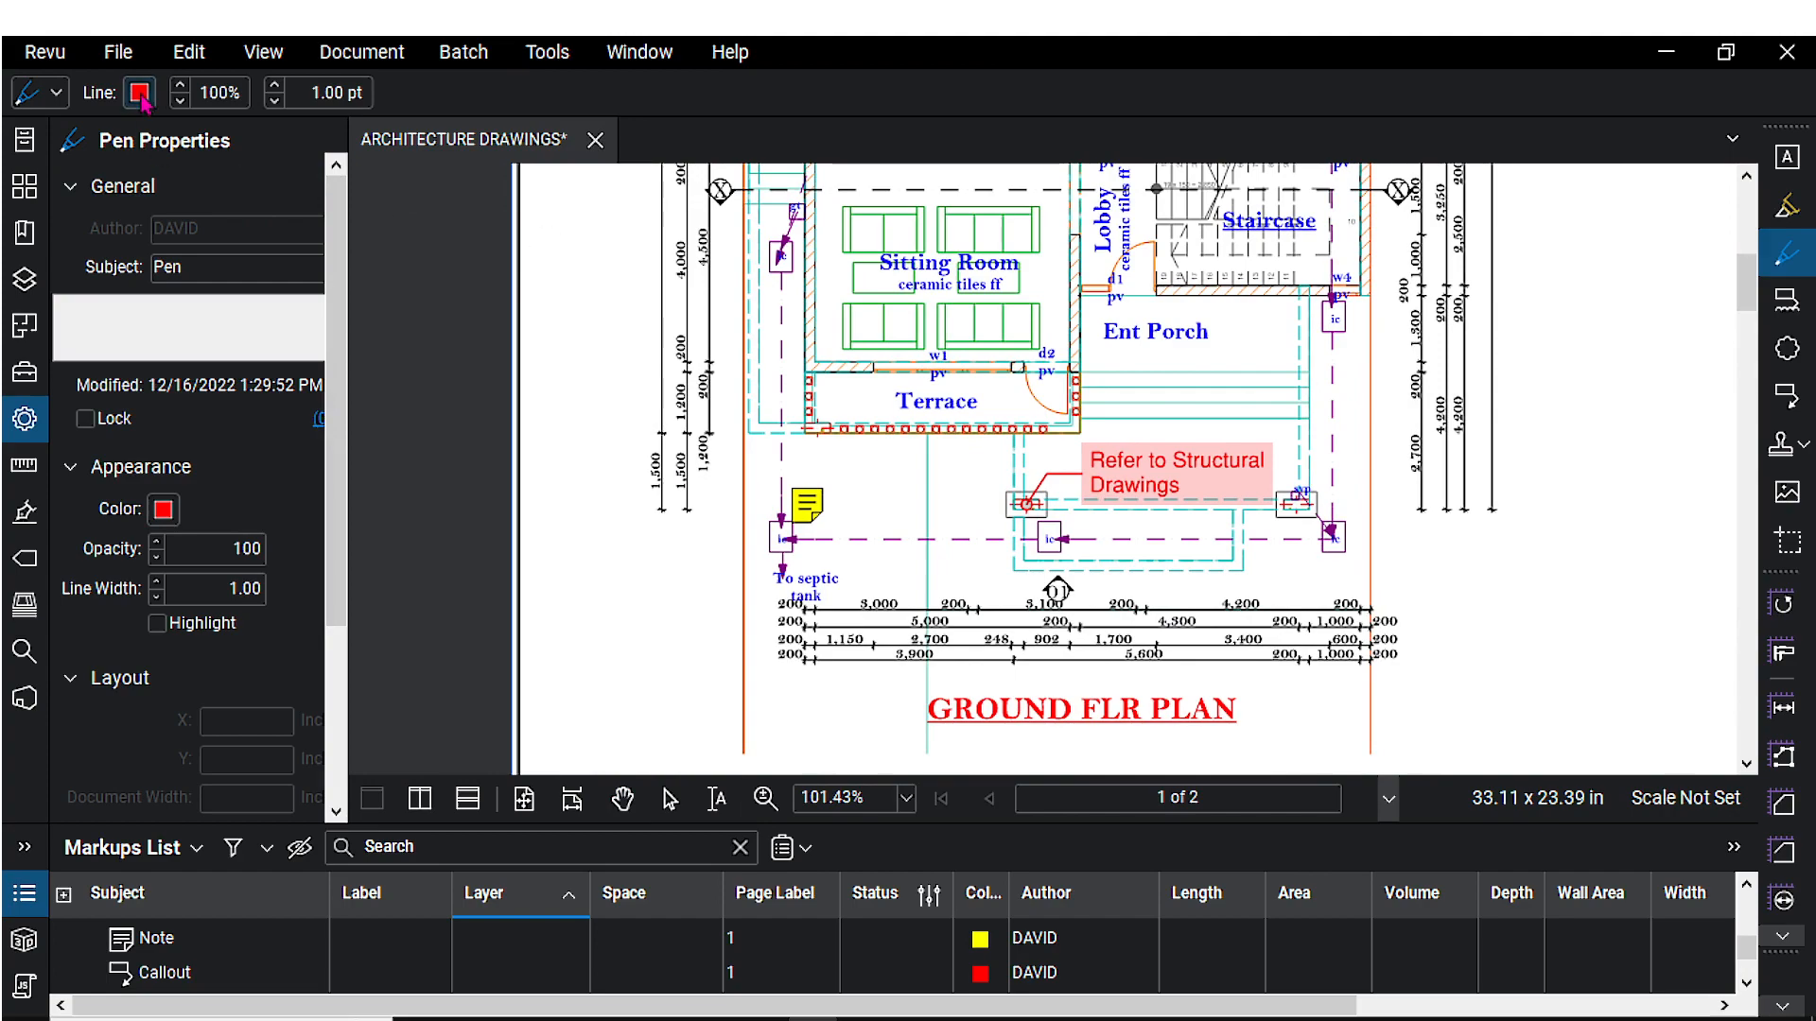
{"action": "scroll", "coordinate": [700, 365], "scroll_direction": "up", "scroll_amount": 1}
{"action": "left_click_drag", "start_coordinate": [701, 365], "coordinate": [649, 314]}
{"action": "left_click_drag", "start_coordinate": [662, 413], "coordinate": [632, 261]}
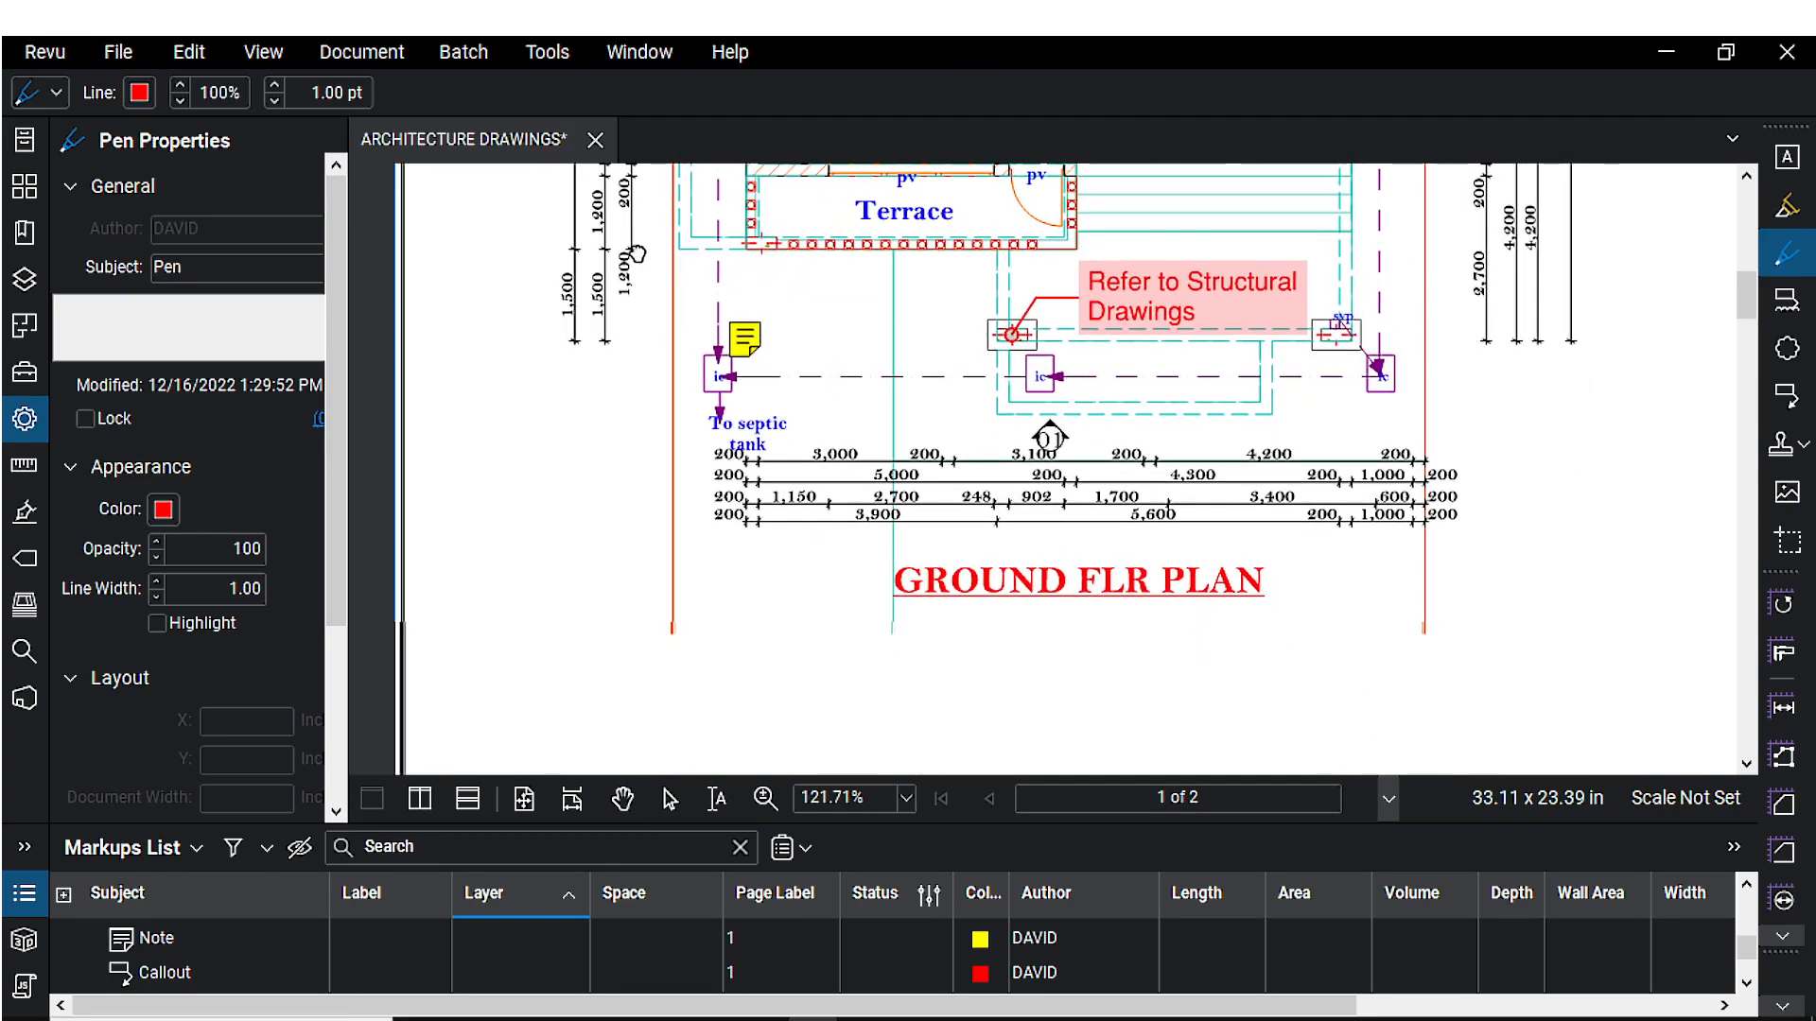
{"action": "left_click_drag", "start_coordinate": [956, 441], "coordinate": [803, 335]}
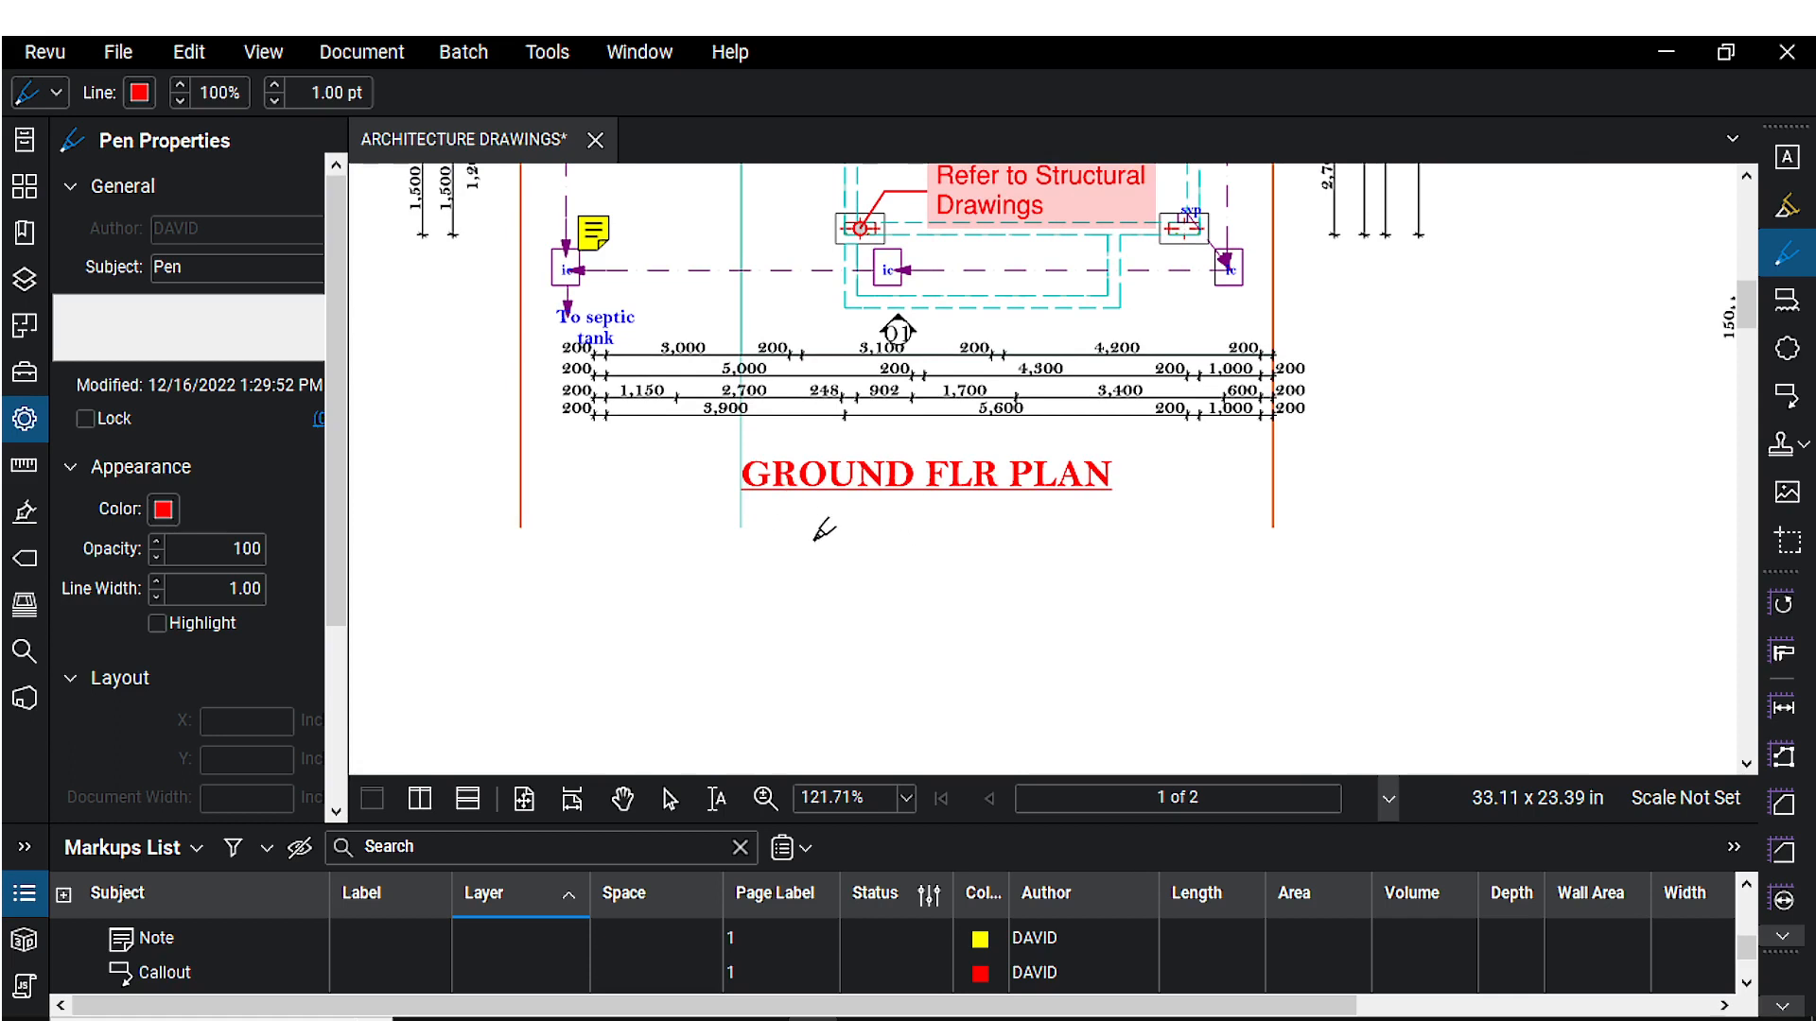
{"action": "mouse_move", "coordinate": [823, 529]}
{"action": "left_mouse_down"}
{"action": "mouse_move", "coordinate": [840, 491]}
{"action": "mouse_move", "coordinate": [827, 419]}
{"action": "mouse_move", "coordinate": [893, 350]}
{"action": "mouse_move", "coordinate": [1030, 346]}
{"action": "mouse_move", "coordinate": [1199, 383]}
{"action": "mouse_move", "coordinate": [872, 491]}
{"action": "mouse_move", "coordinate": [686, 350]}
{"action": "mouse_move", "coordinate": [775, 365]}
{"action": "left_mouse_up"}
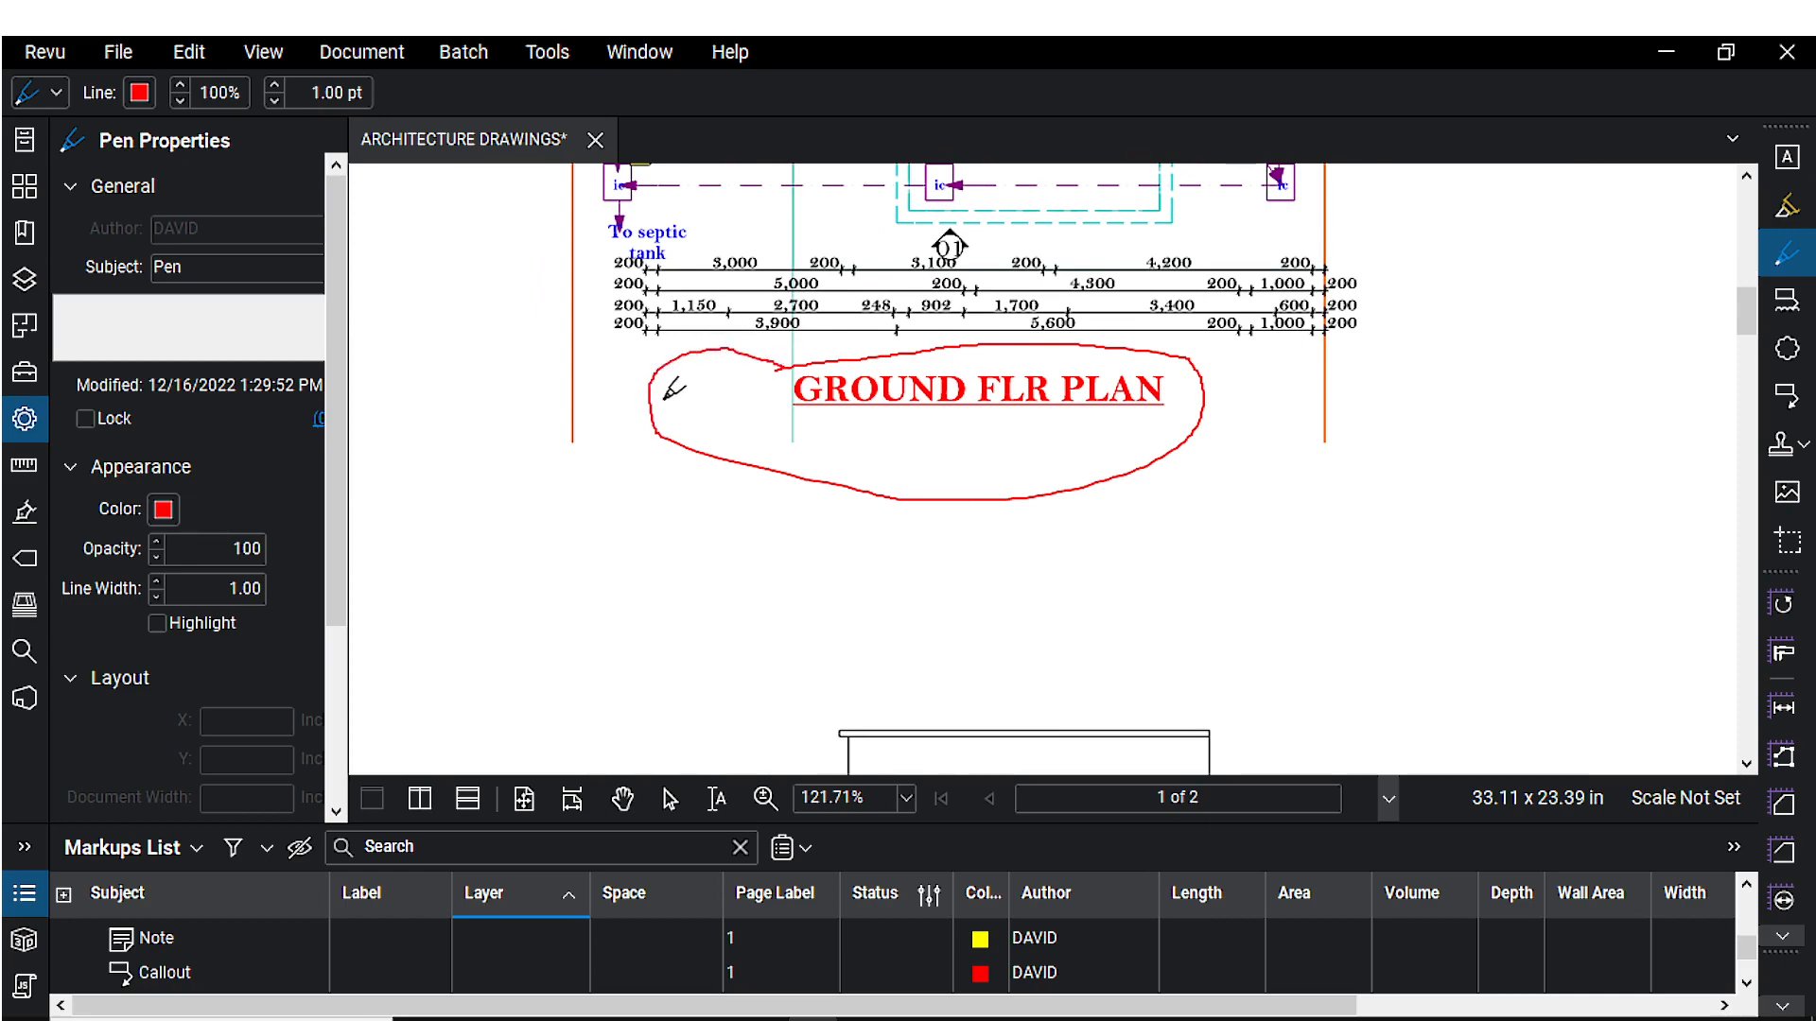
- Change the Pen colour to blue and draw a small freehand loop just below the GROUND FLR PLAN title
{"action": "scroll", "coordinate": [839, 514], "scroll_direction": "down", "scroll_amount": 5}
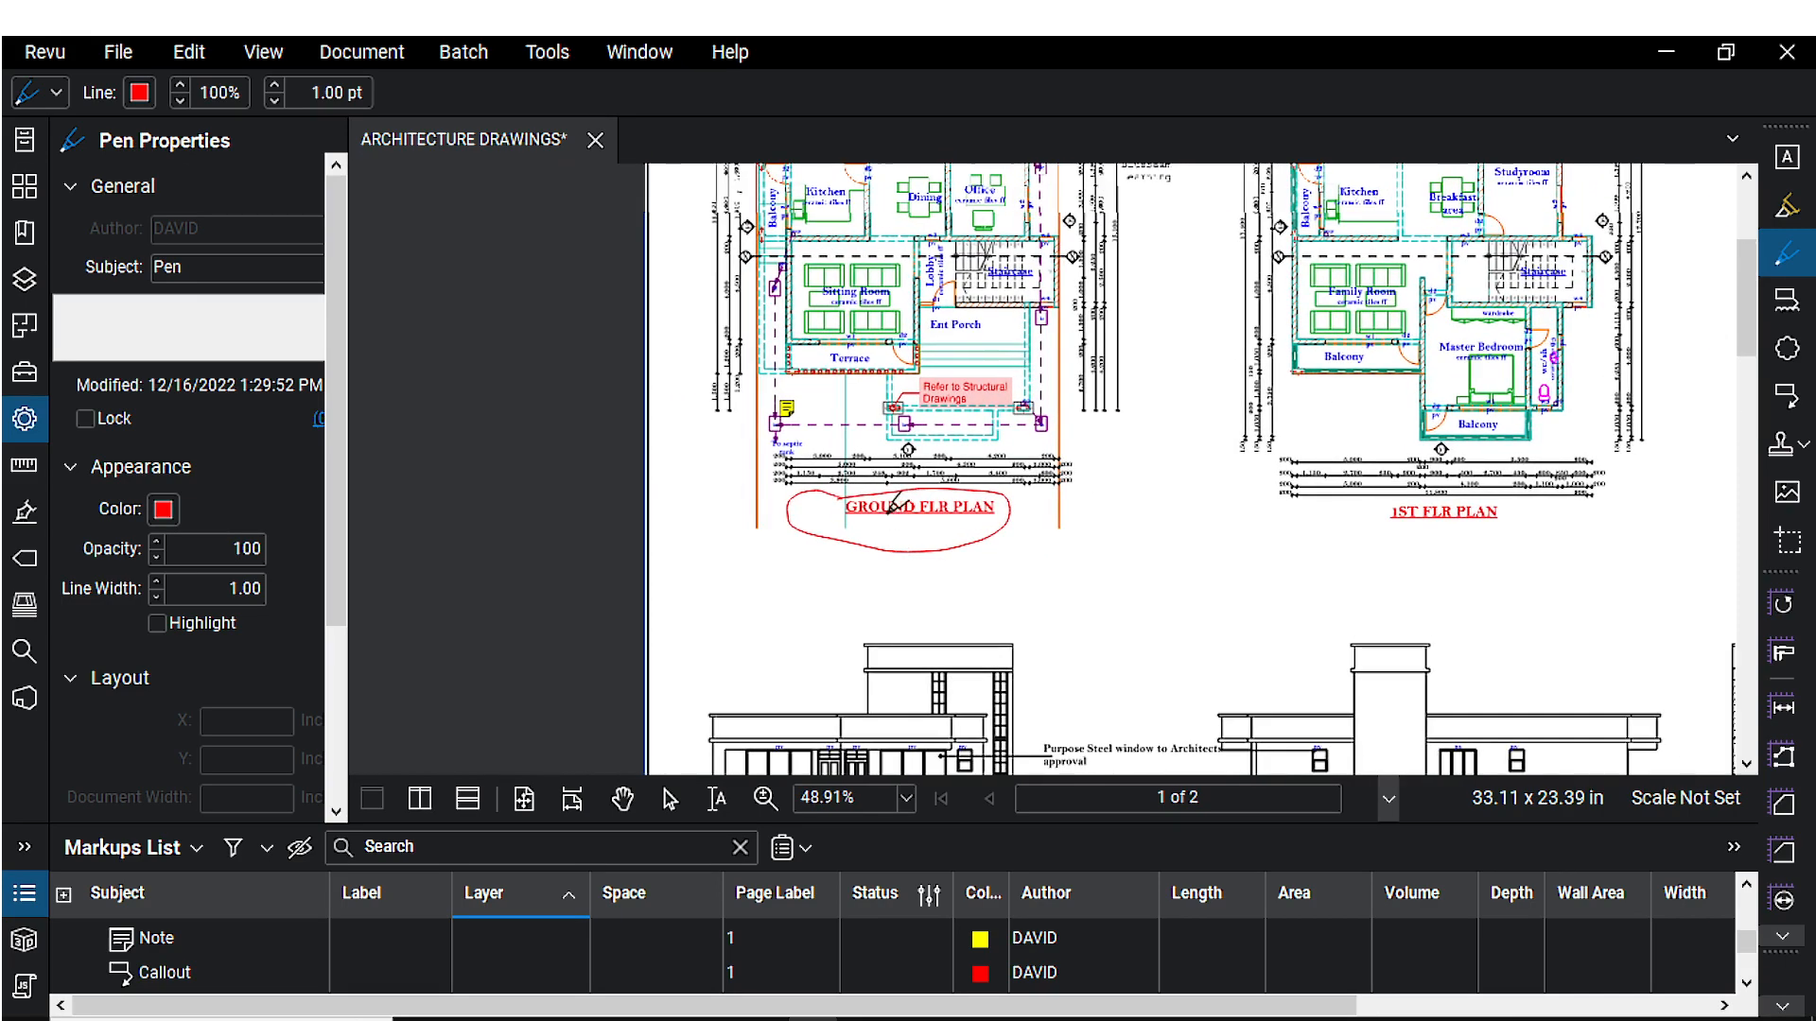
{"action": "left_click", "coordinate": [139, 92]}
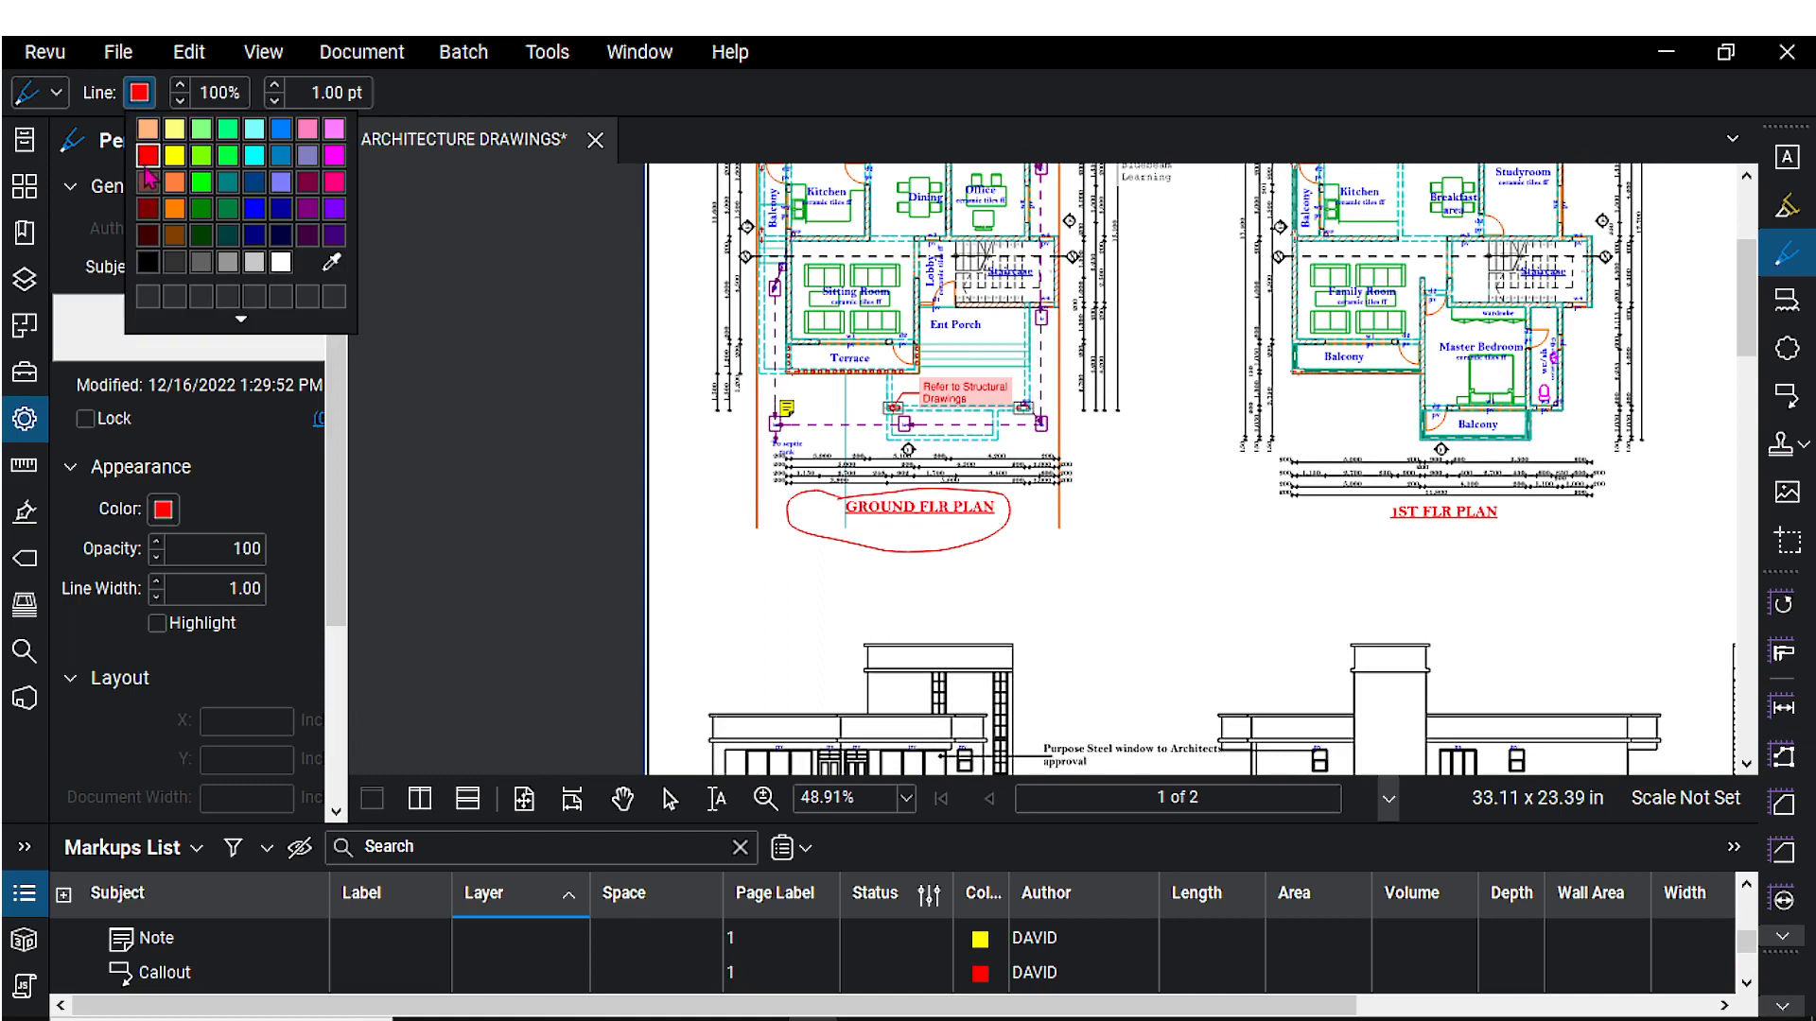
{"action": "left_click", "coordinate": [255, 208]}
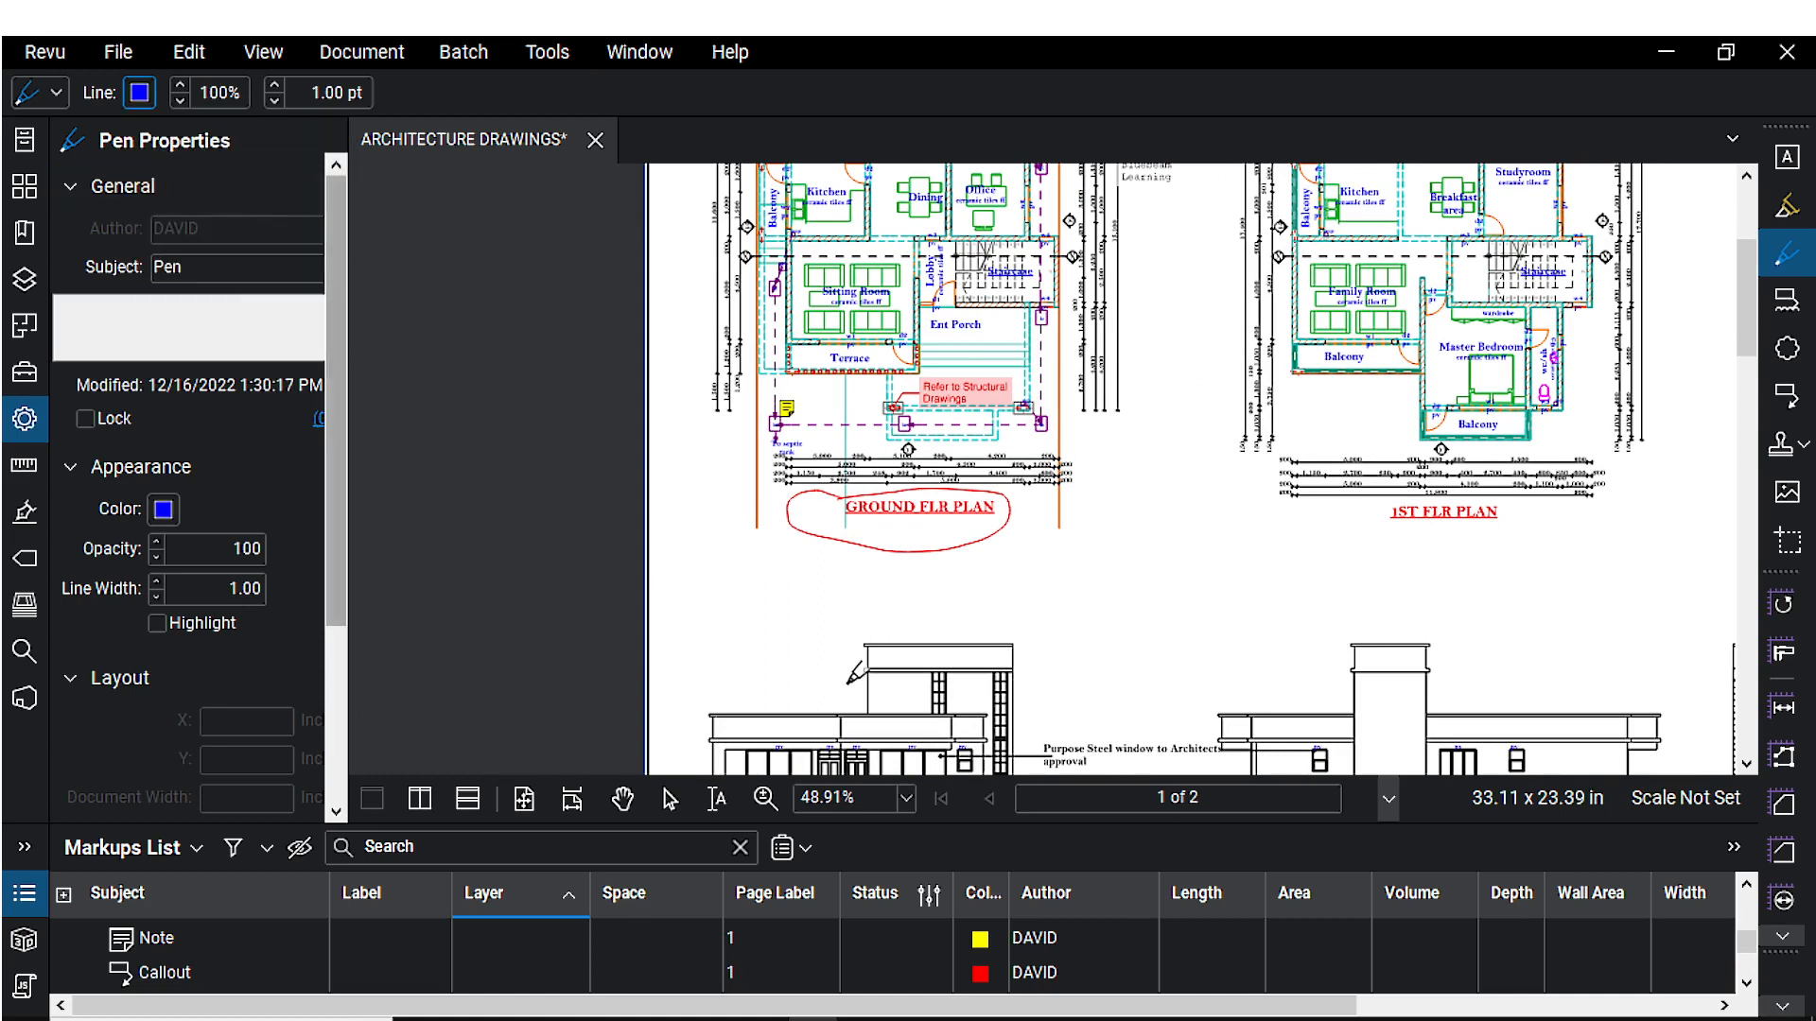
{"action": "mouse_move", "coordinate": [866, 588]}
{"action": "left_mouse_down"}
{"action": "mouse_move", "coordinate": [932, 576]}
{"action": "mouse_move", "coordinate": [864, 600]}
{"action": "left_mouse_up"}
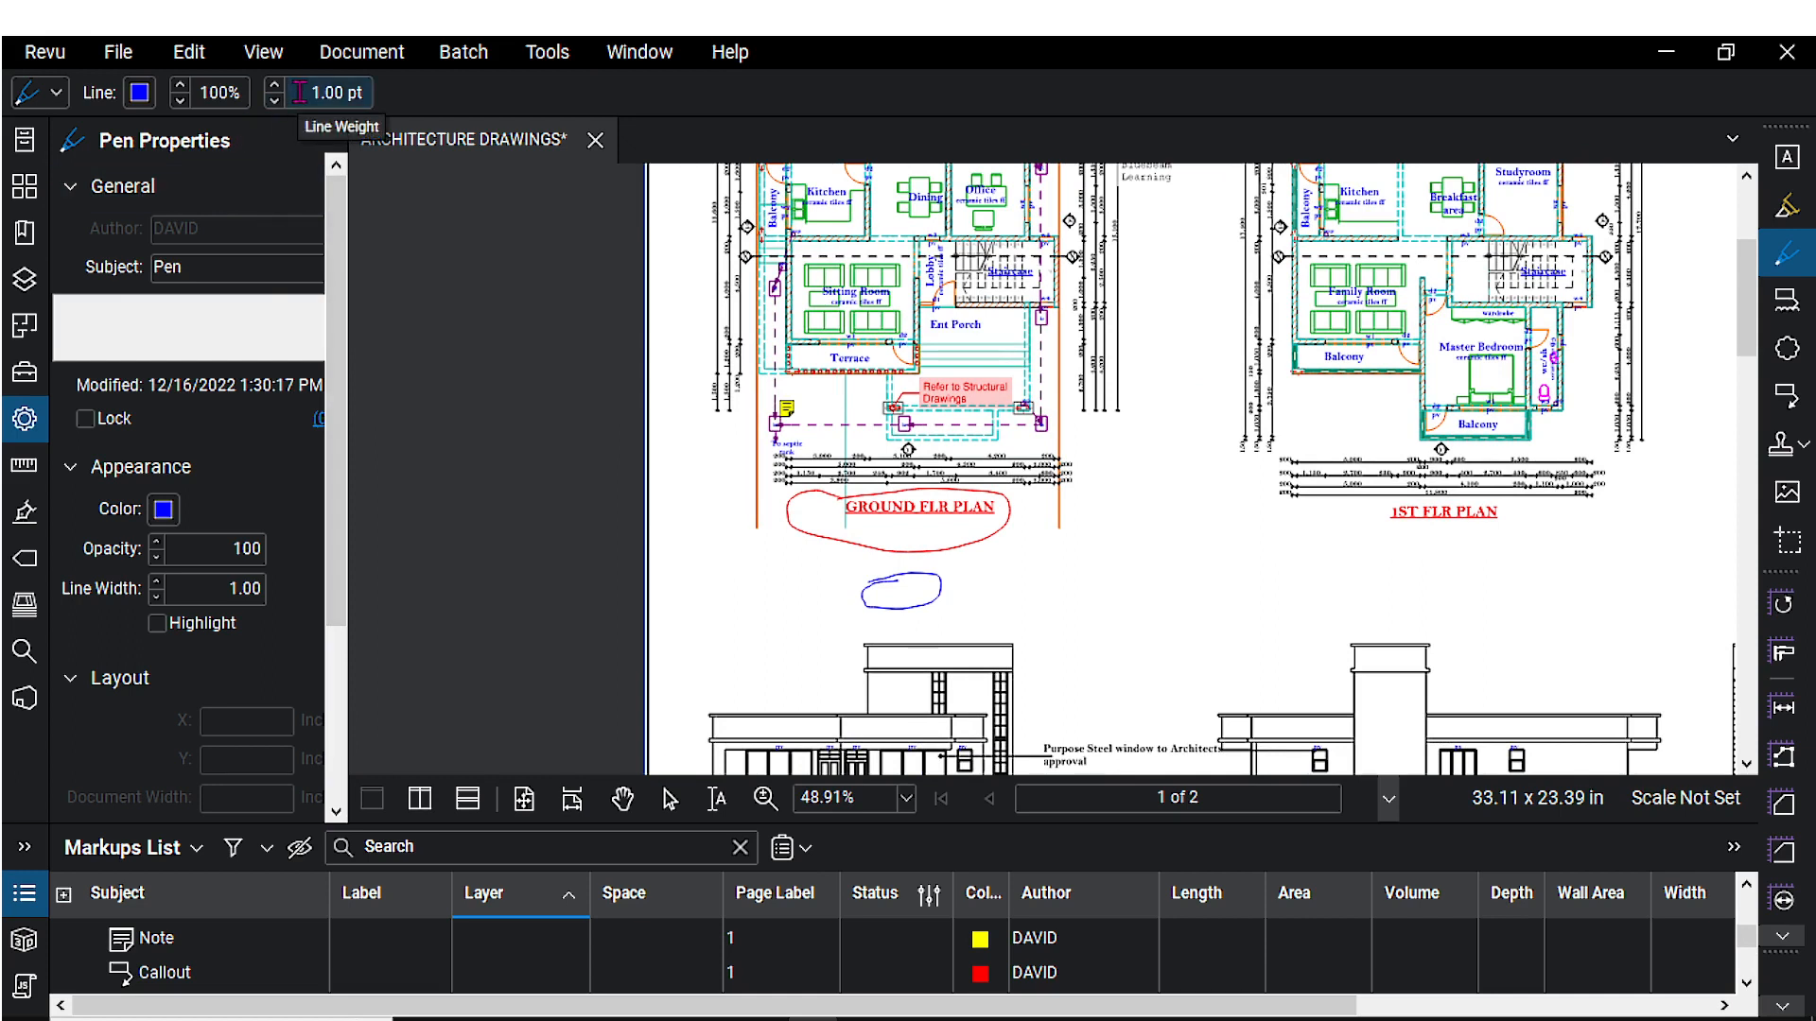
- Set the Pen line weight to 4.00 pt and draw another blue loop beside the small one
{"action": "left_click", "coordinate": [340, 91]}
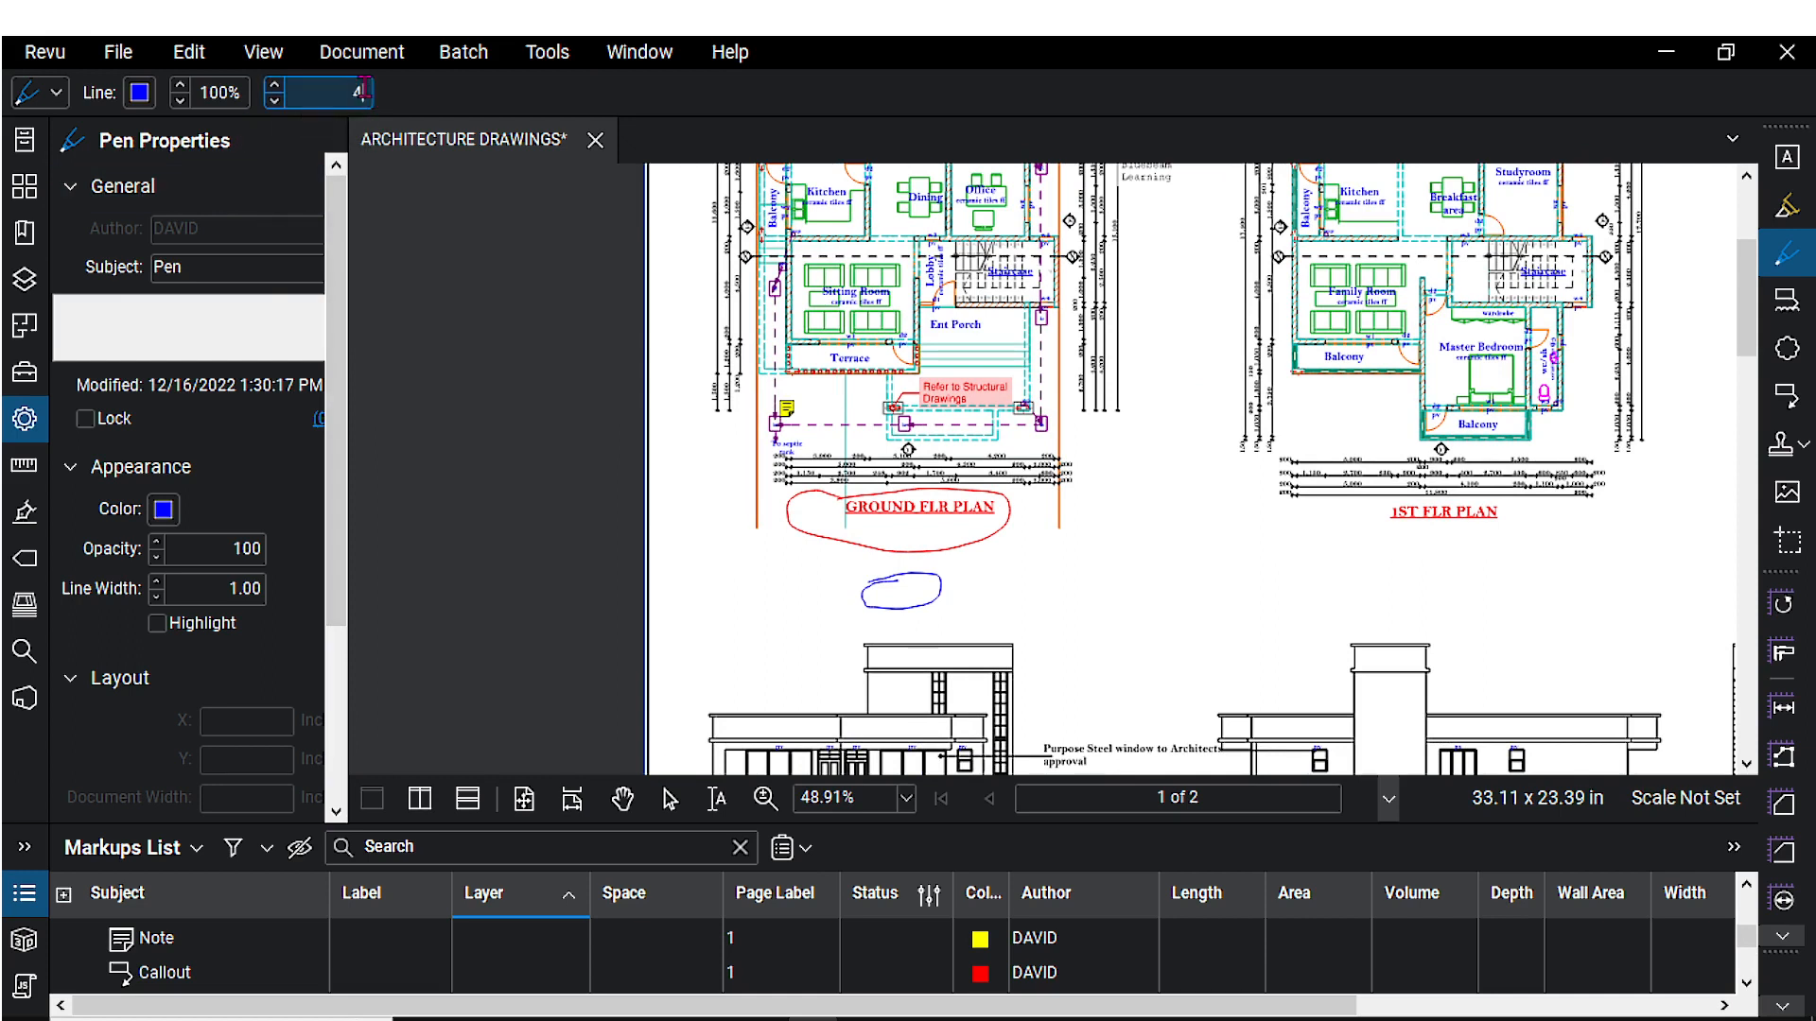
{"action": "mouse_move", "coordinate": [1043, 555]}
{"action": "left_mouse_down"}
{"action": "mouse_move", "coordinate": [1113, 559]}
{"action": "mouse_move", "coordinate": [1018, 566]}
{"action": "left_mouse_up"}
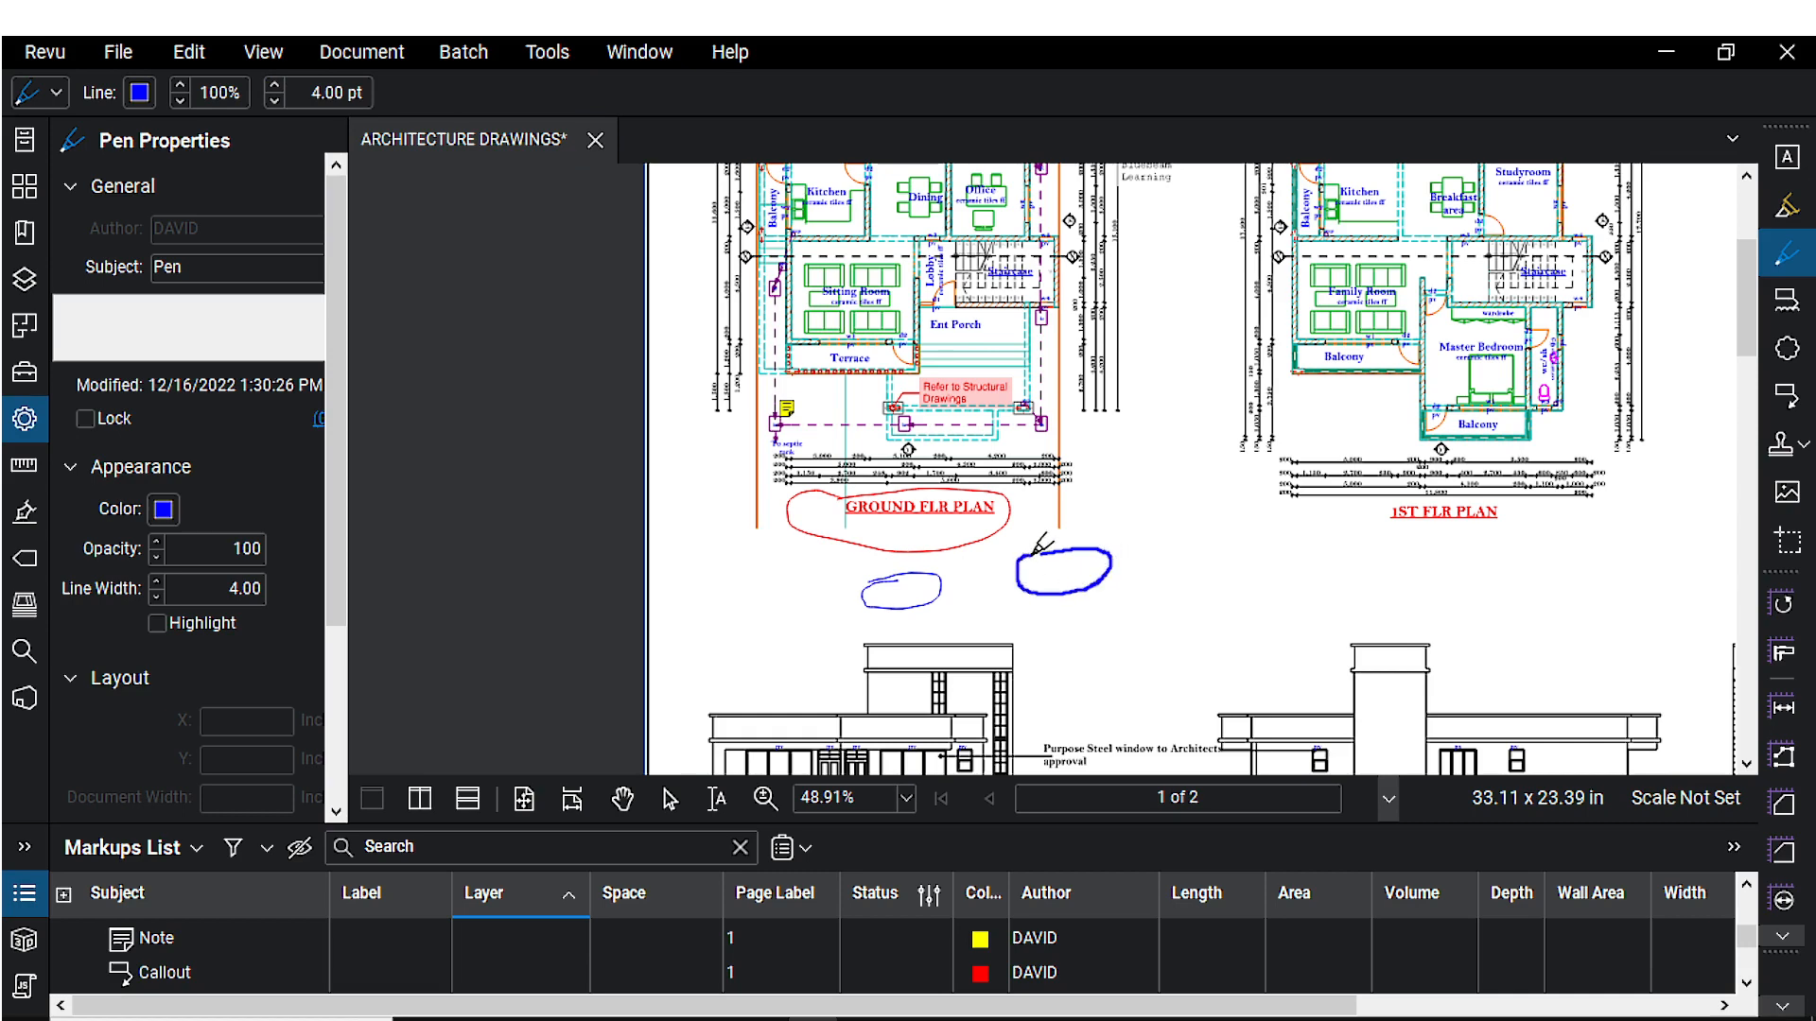
{"action": "scroll", "coordinate": [1061, 546], "scroll_direction": "up", "scroll_amount": 3}
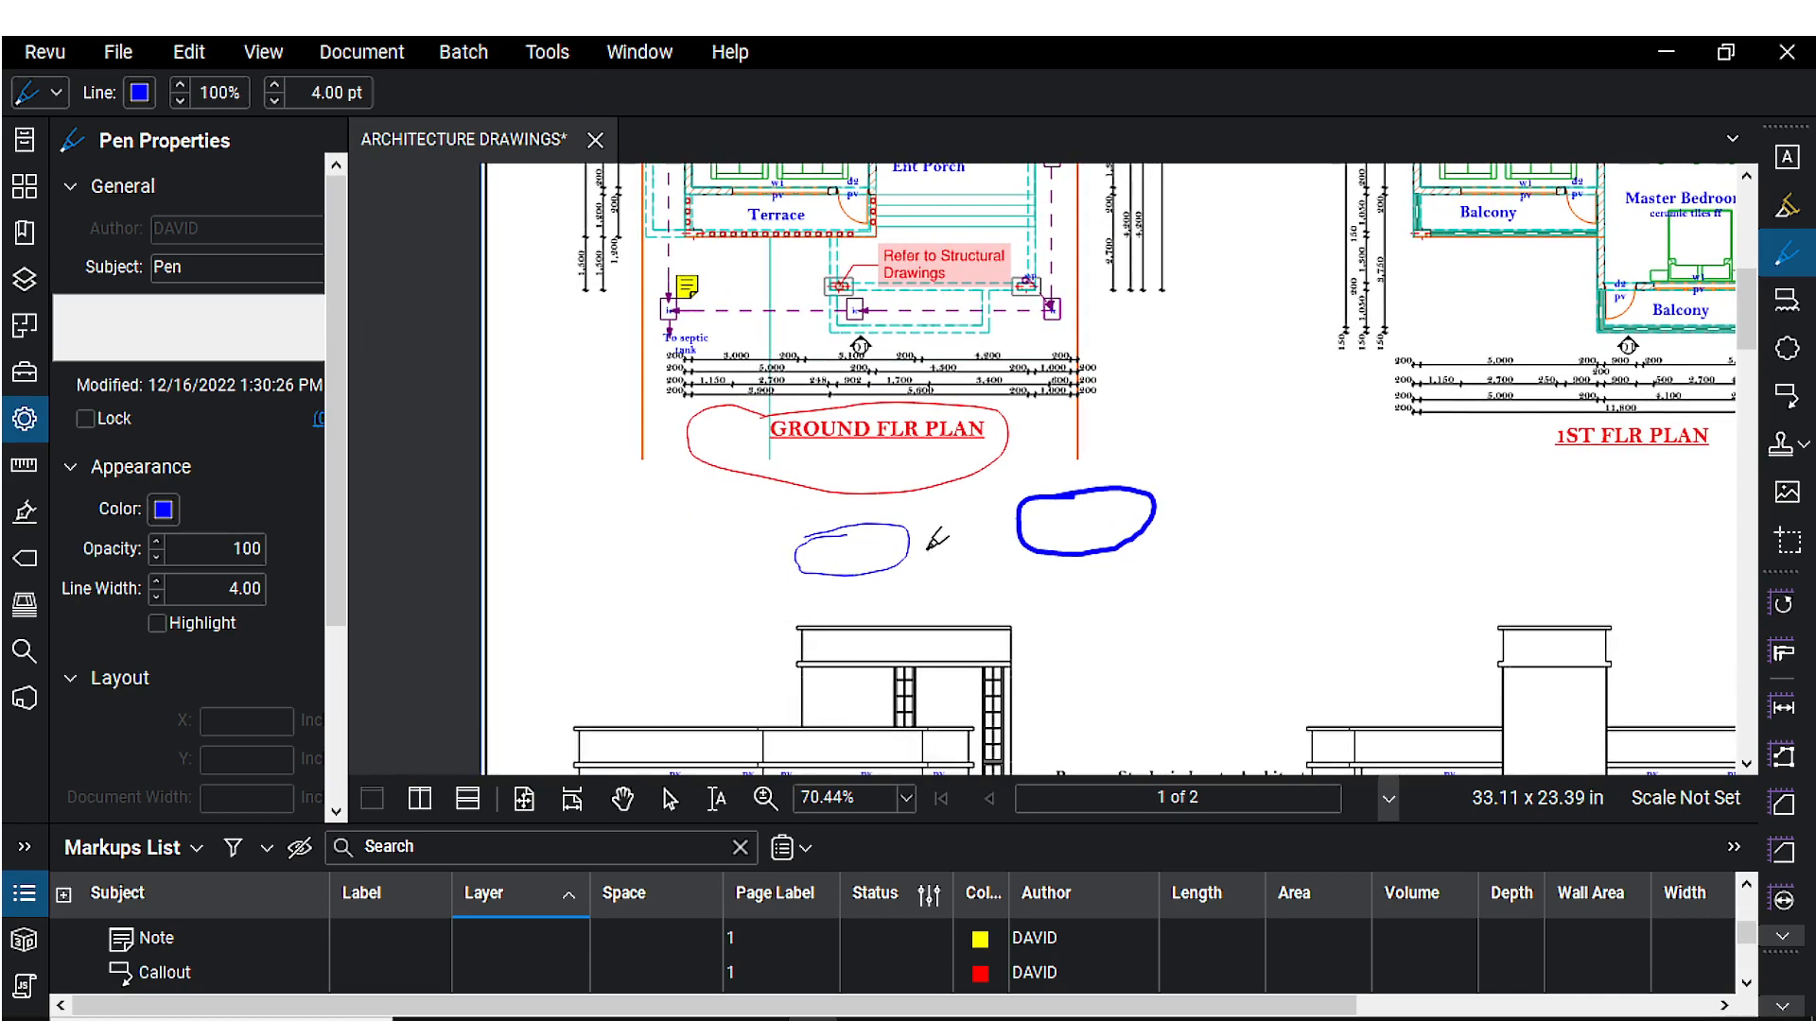
- Highlight the 5,600 dimension above the GROUND FLR PLAN title in blue
{"action": "left_click", "coordinate": [547, 51]}
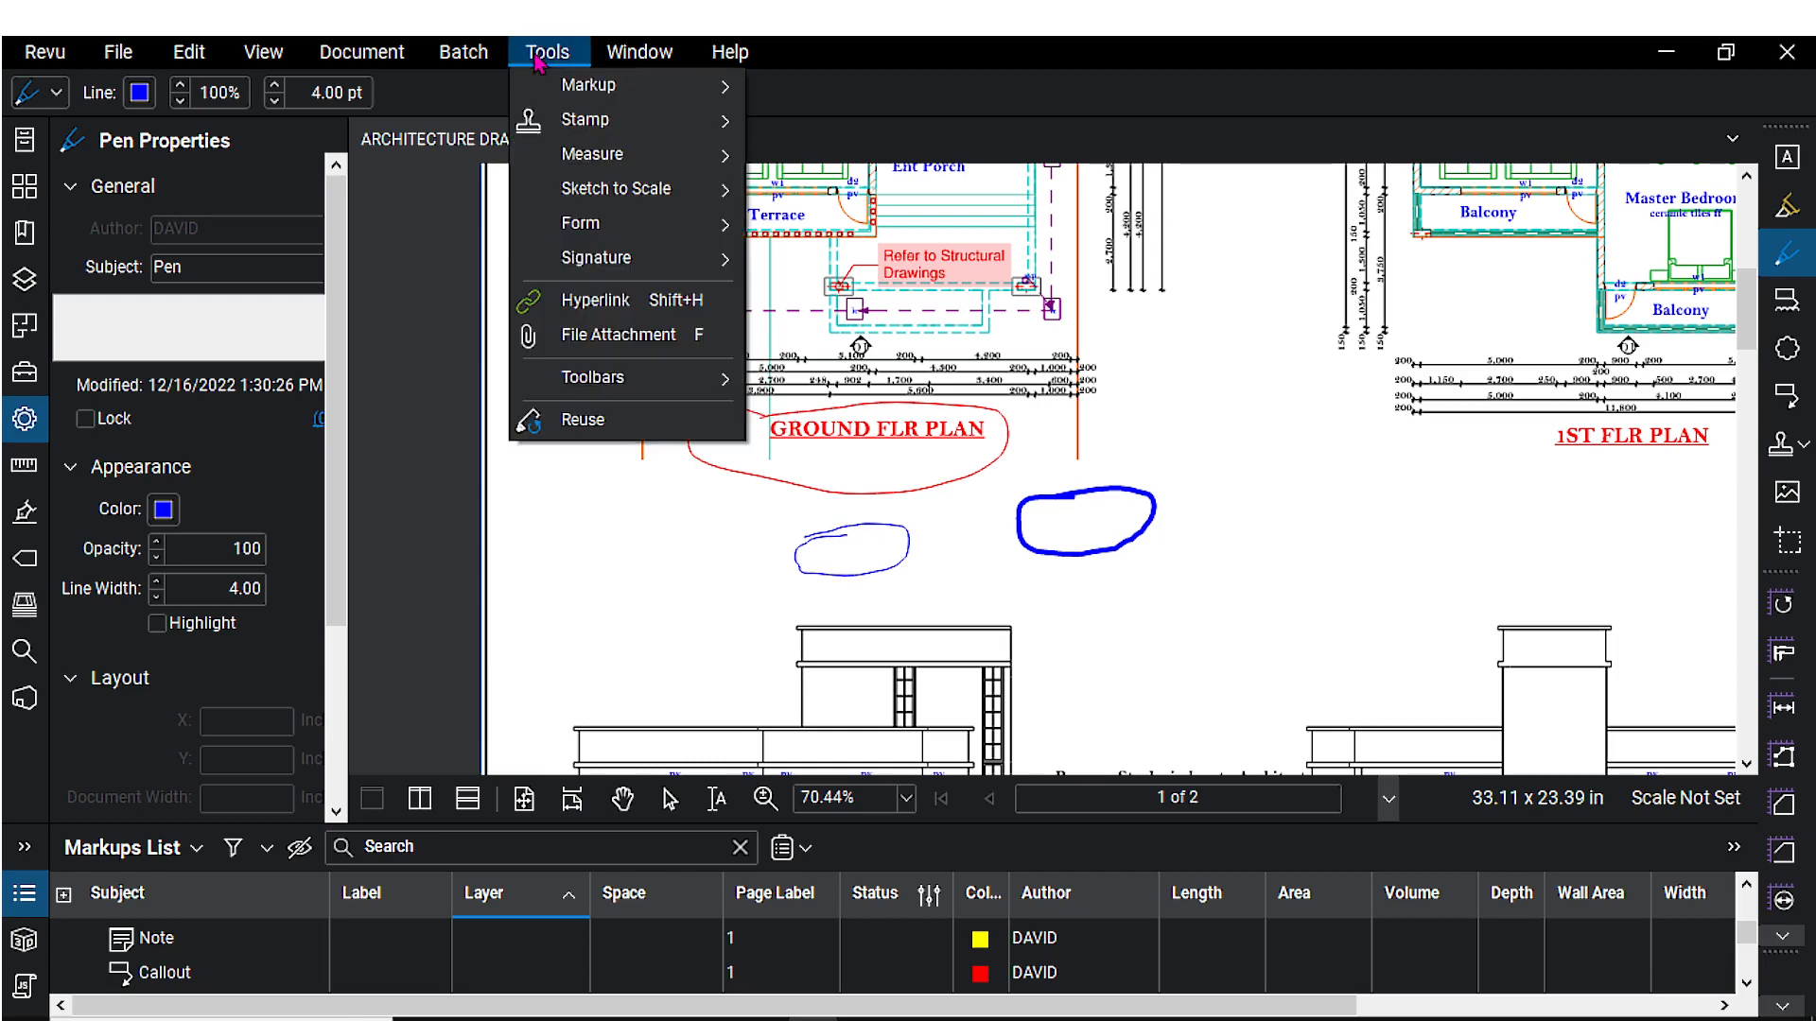
{"action": "mouse_move", "coordinate": [662, 87]}
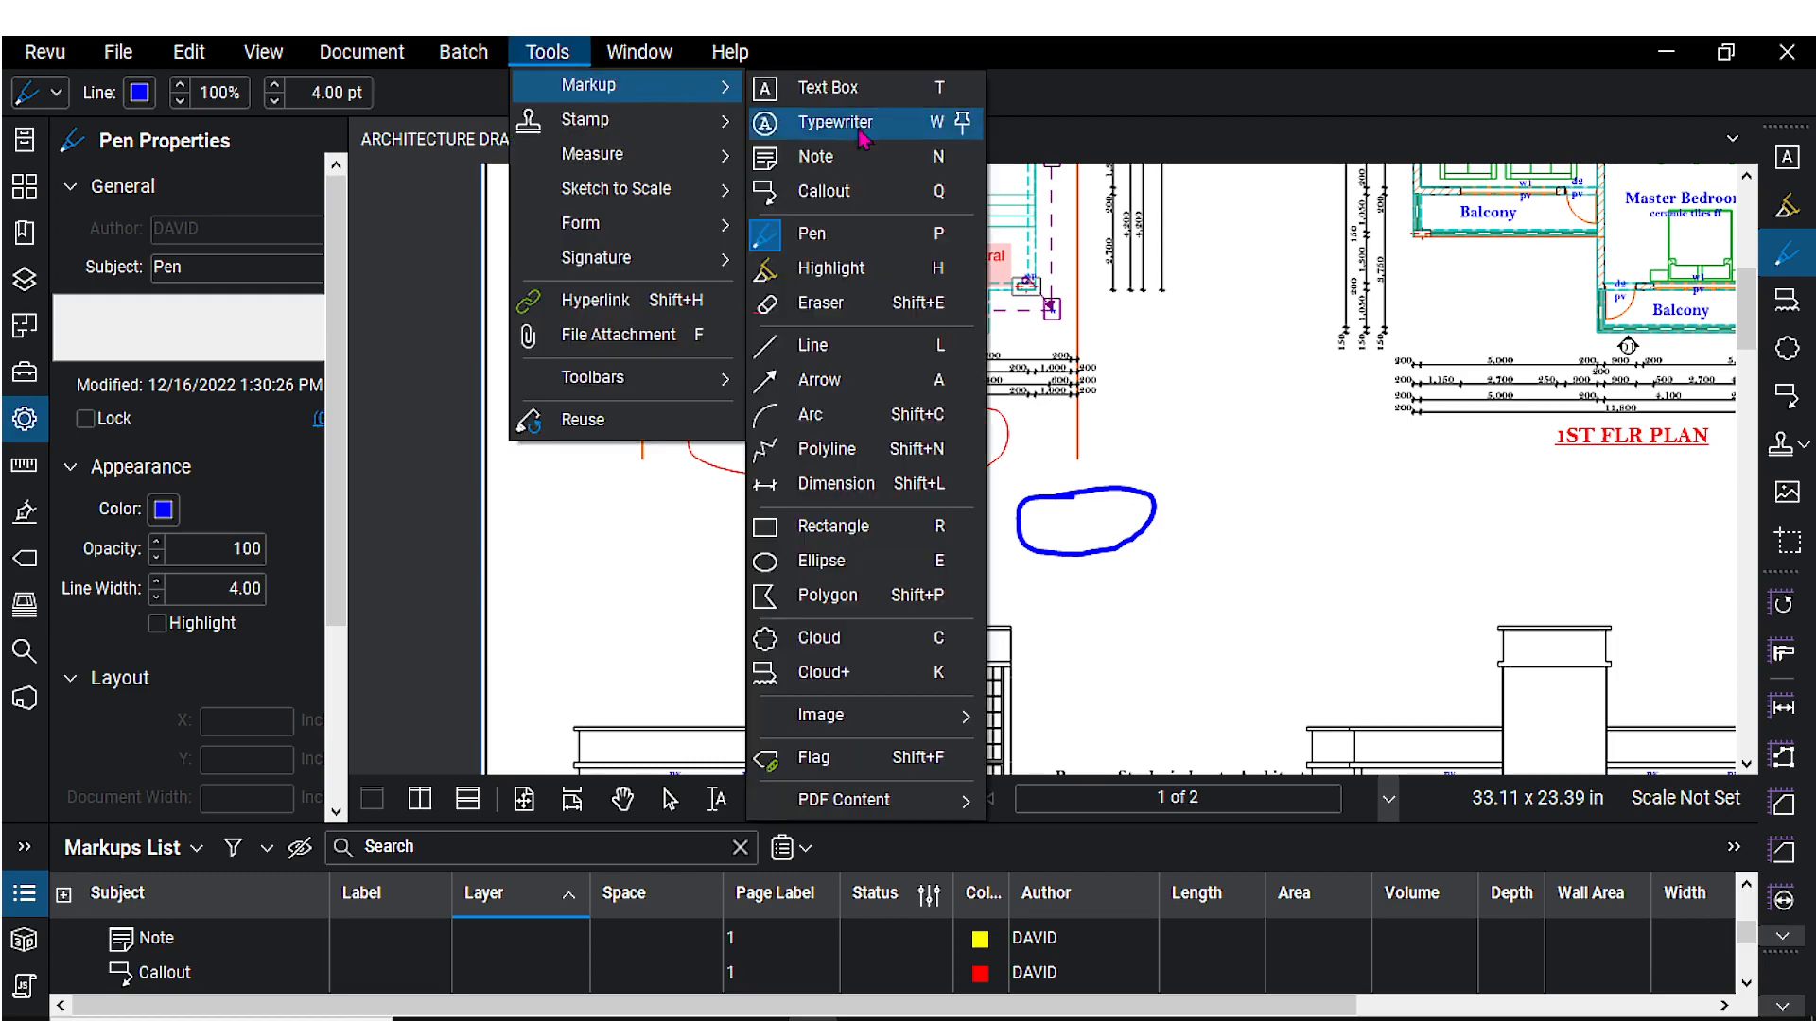
{"action": "left_click", "coordinate": [819, 274]}
{"action": "left_click_drag", "start_coordinate": [972, 522], "coordinate": [1009, 478]}
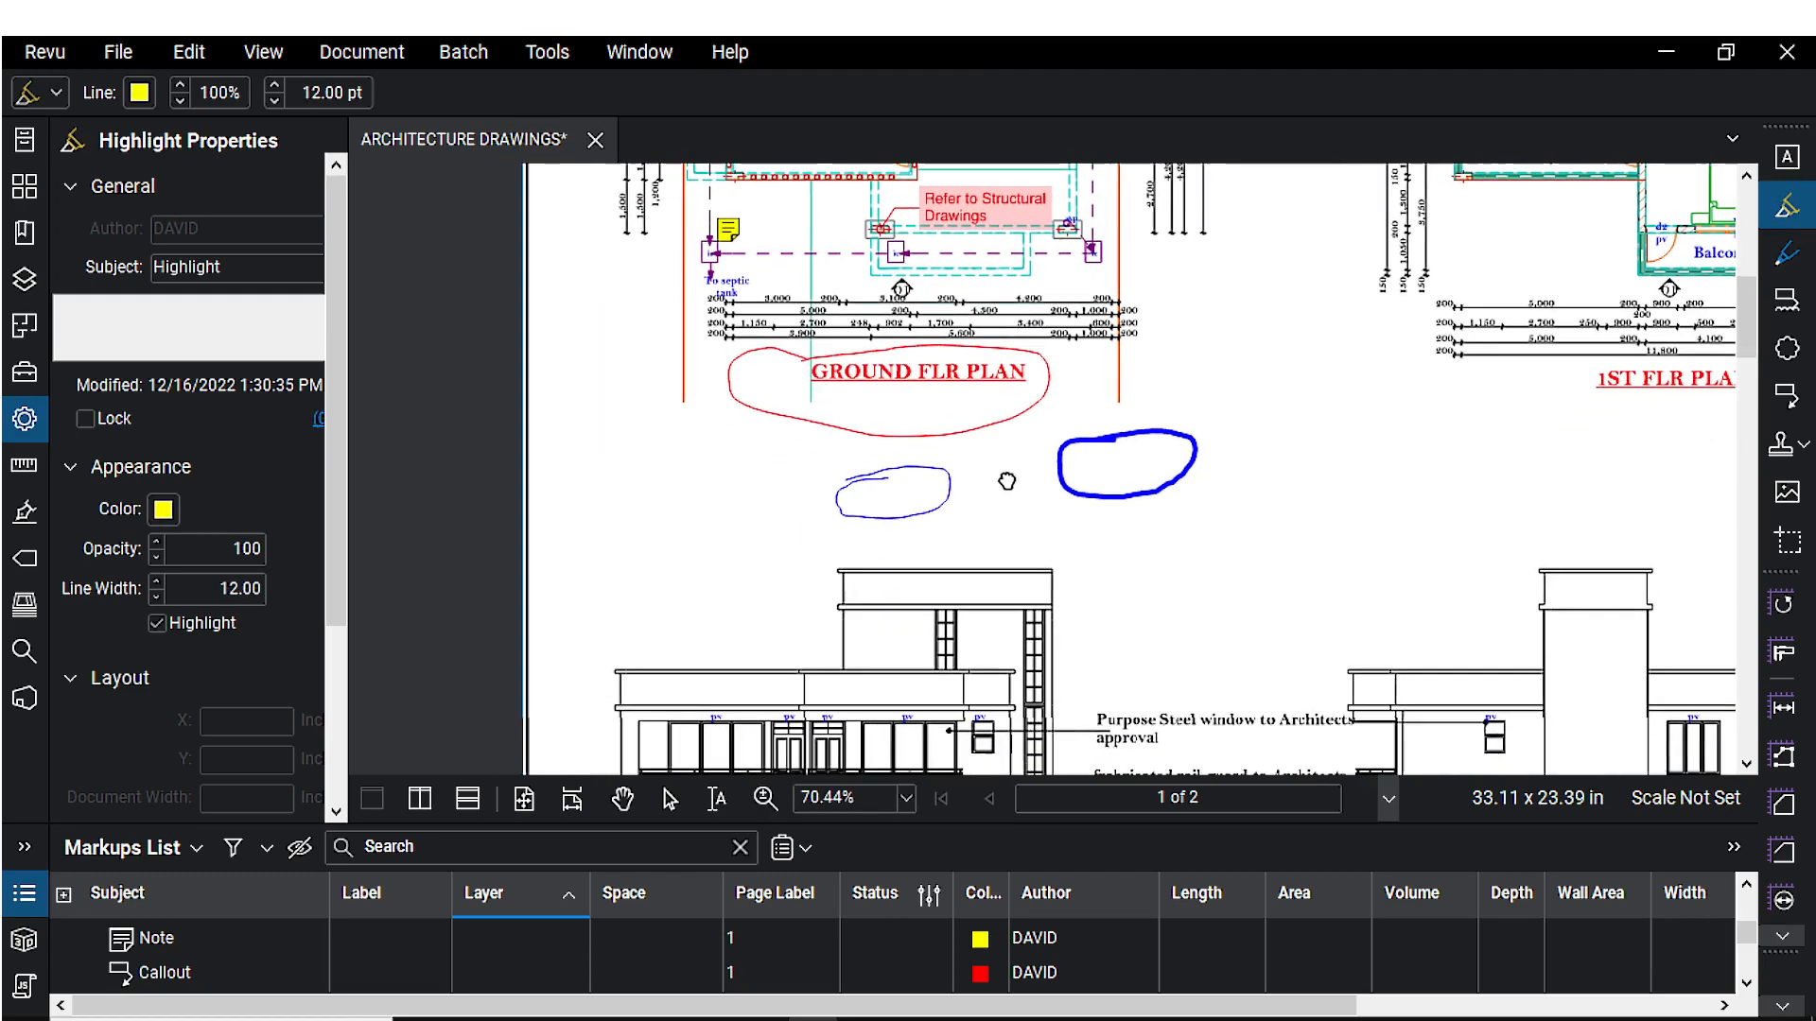
{"action": "scroll", "coordinate": [825, 397], "scroll_direction": "up", "scroll_amount": 5}
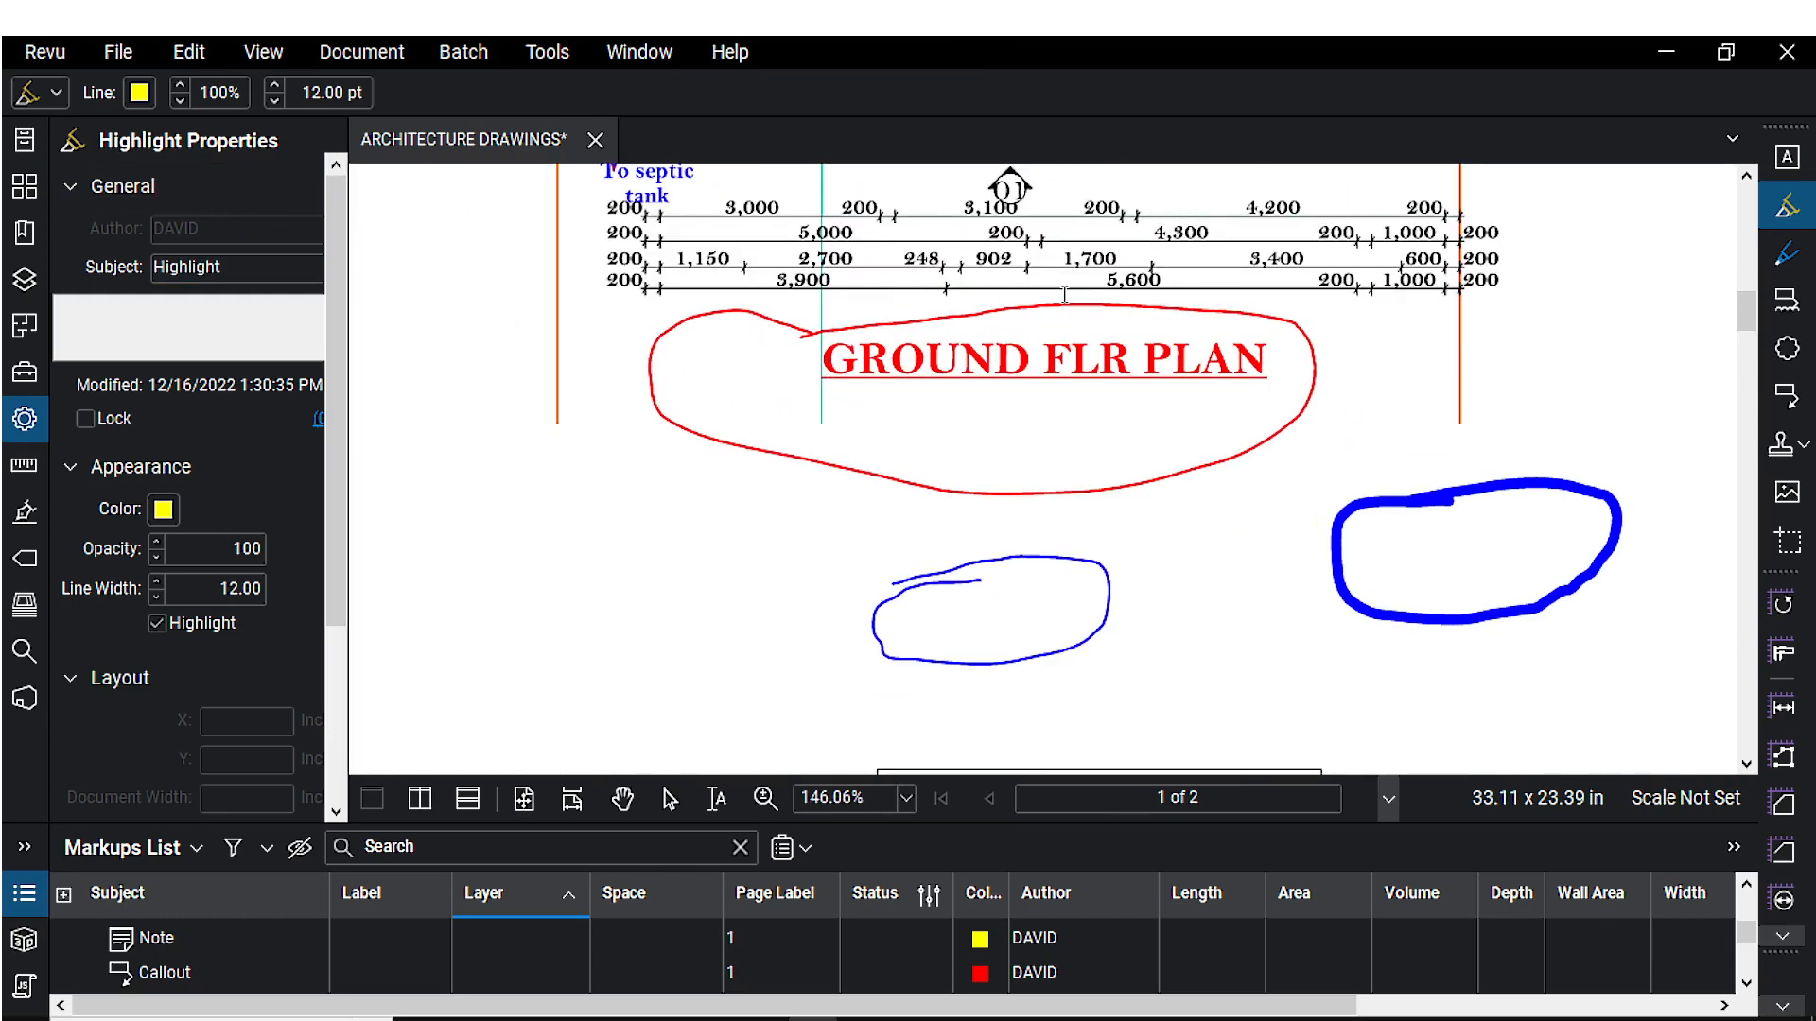
{"action": "scroll", "coordinate": [1079, 297], "scroll_direction": "up", "scroll_amount": 5}
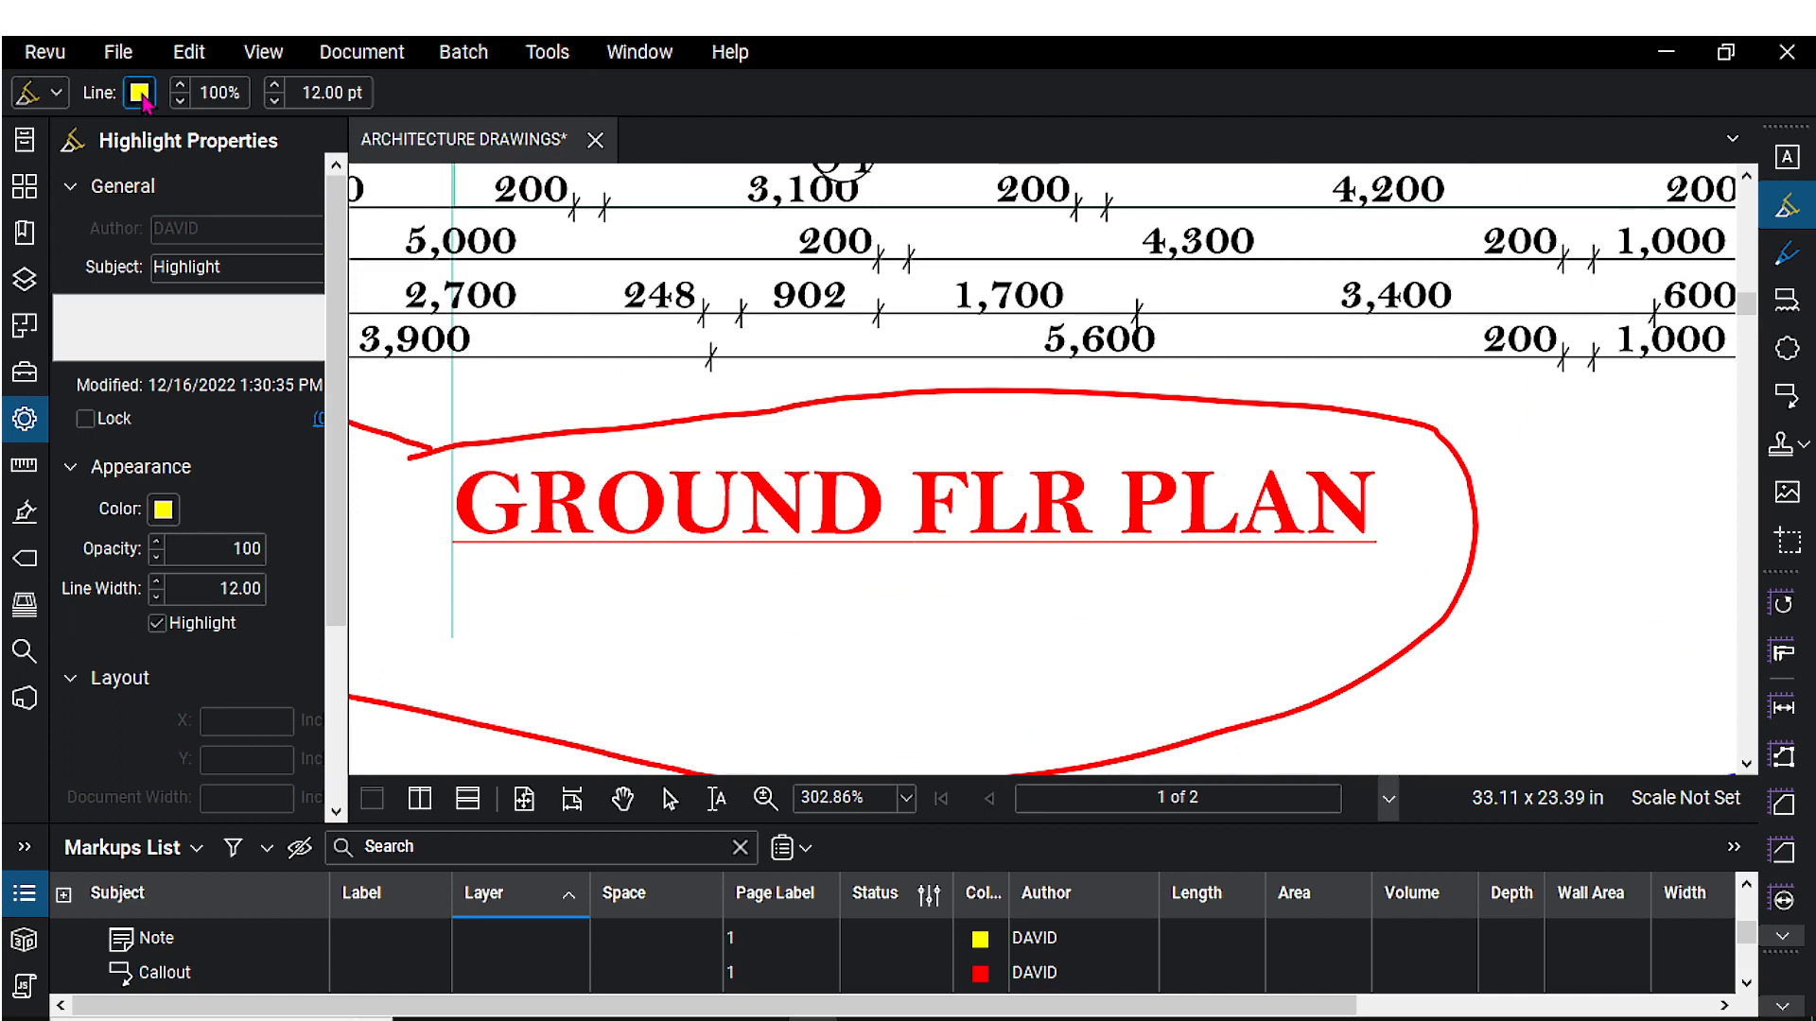
{"action": "left_click", "coordinate": [139, 92]}
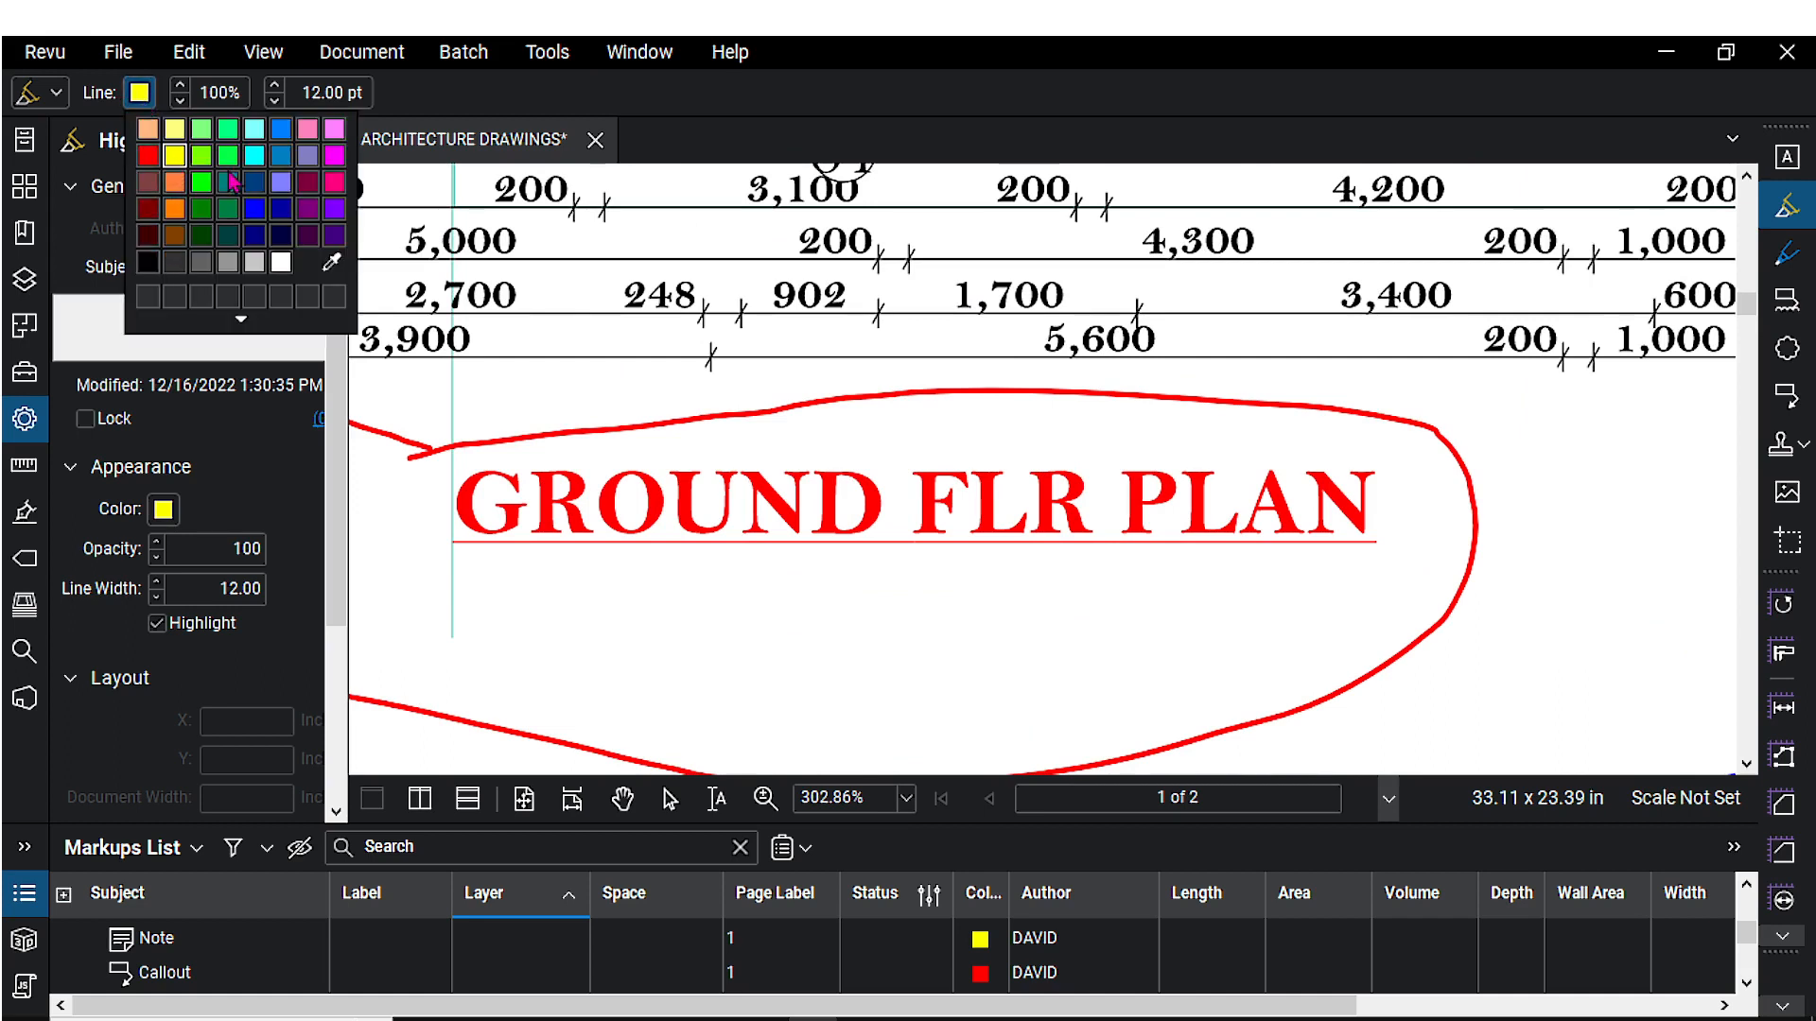
{"action": "left_click", "coordinate": [259, 211]}
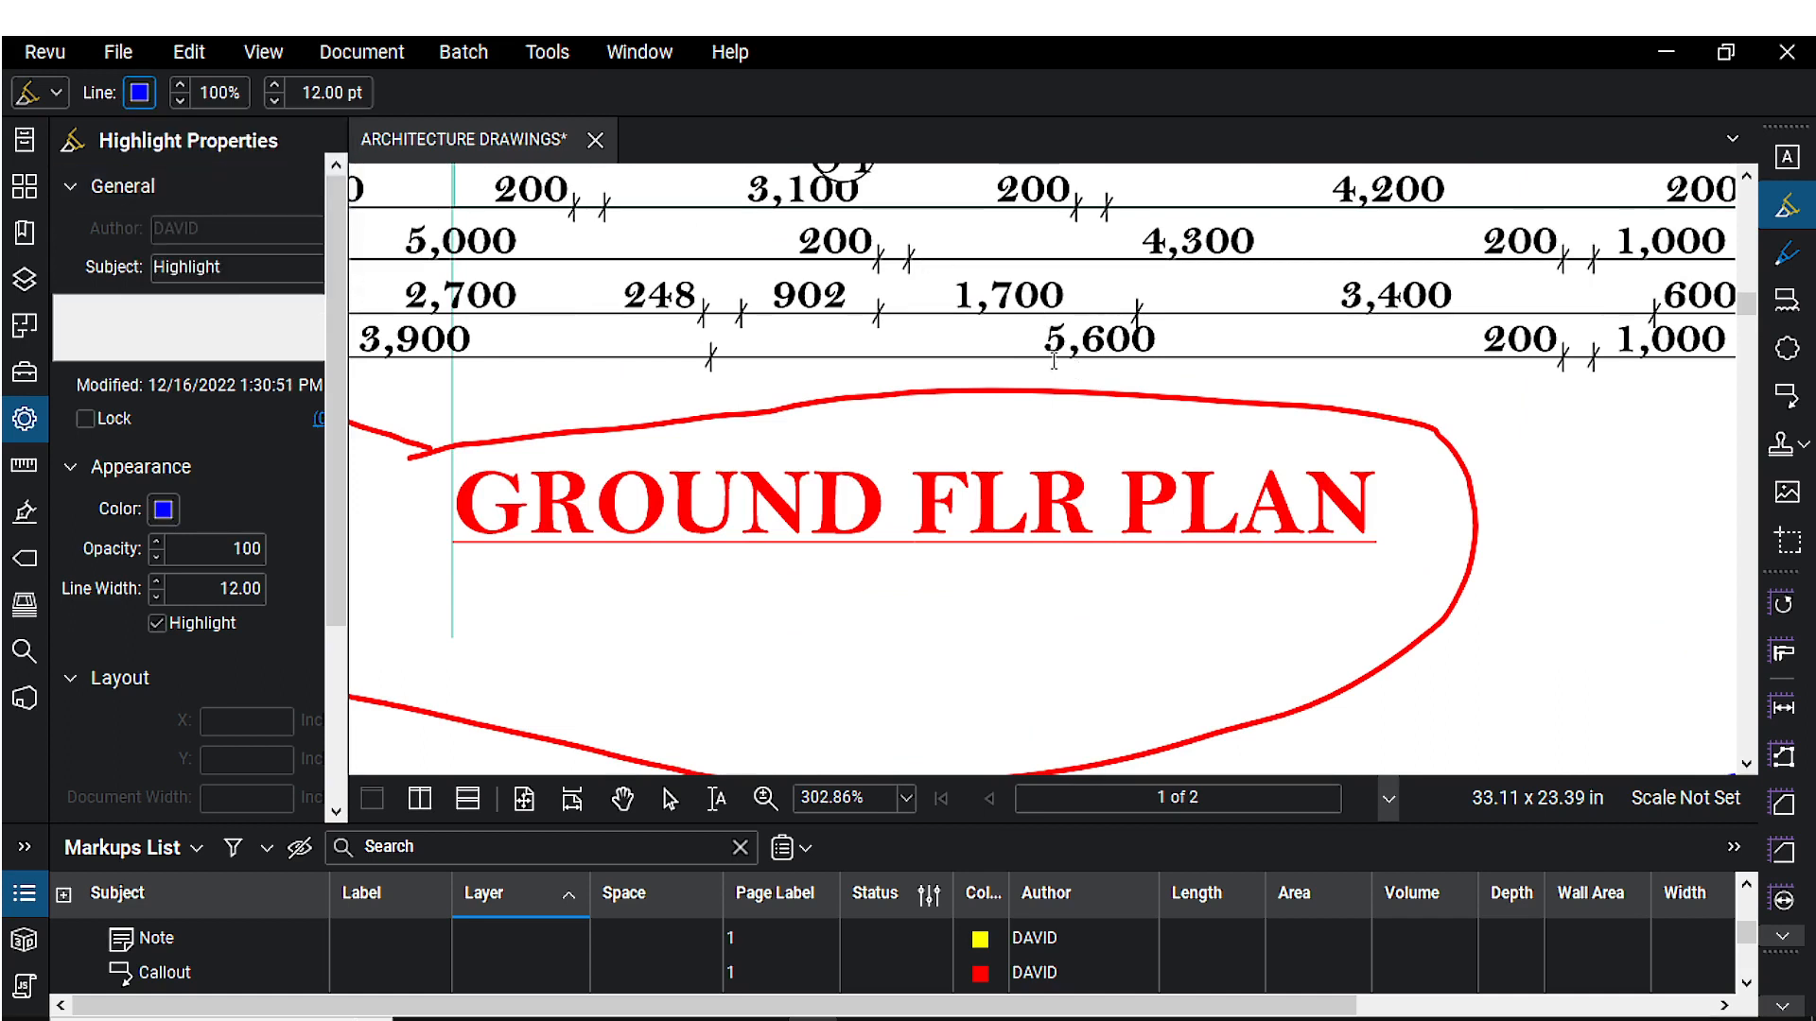
{"action": "mouse_move", "coordinate": [1034, 343]}
{"action": "left_mouse_down"}
{"action": "mouse_move", "coordinate": [1160, 345]}
{"action": "mouse_move", "coordinate": [1135, 402]}
{"action": "mouse_move", "coordinate": [1031, 432]}
{"action": "left_mouse_up"}
{"action": "scroll", "coordinate": [1106, 424], "scroll_direction": "down", "scroll_amount": 3}
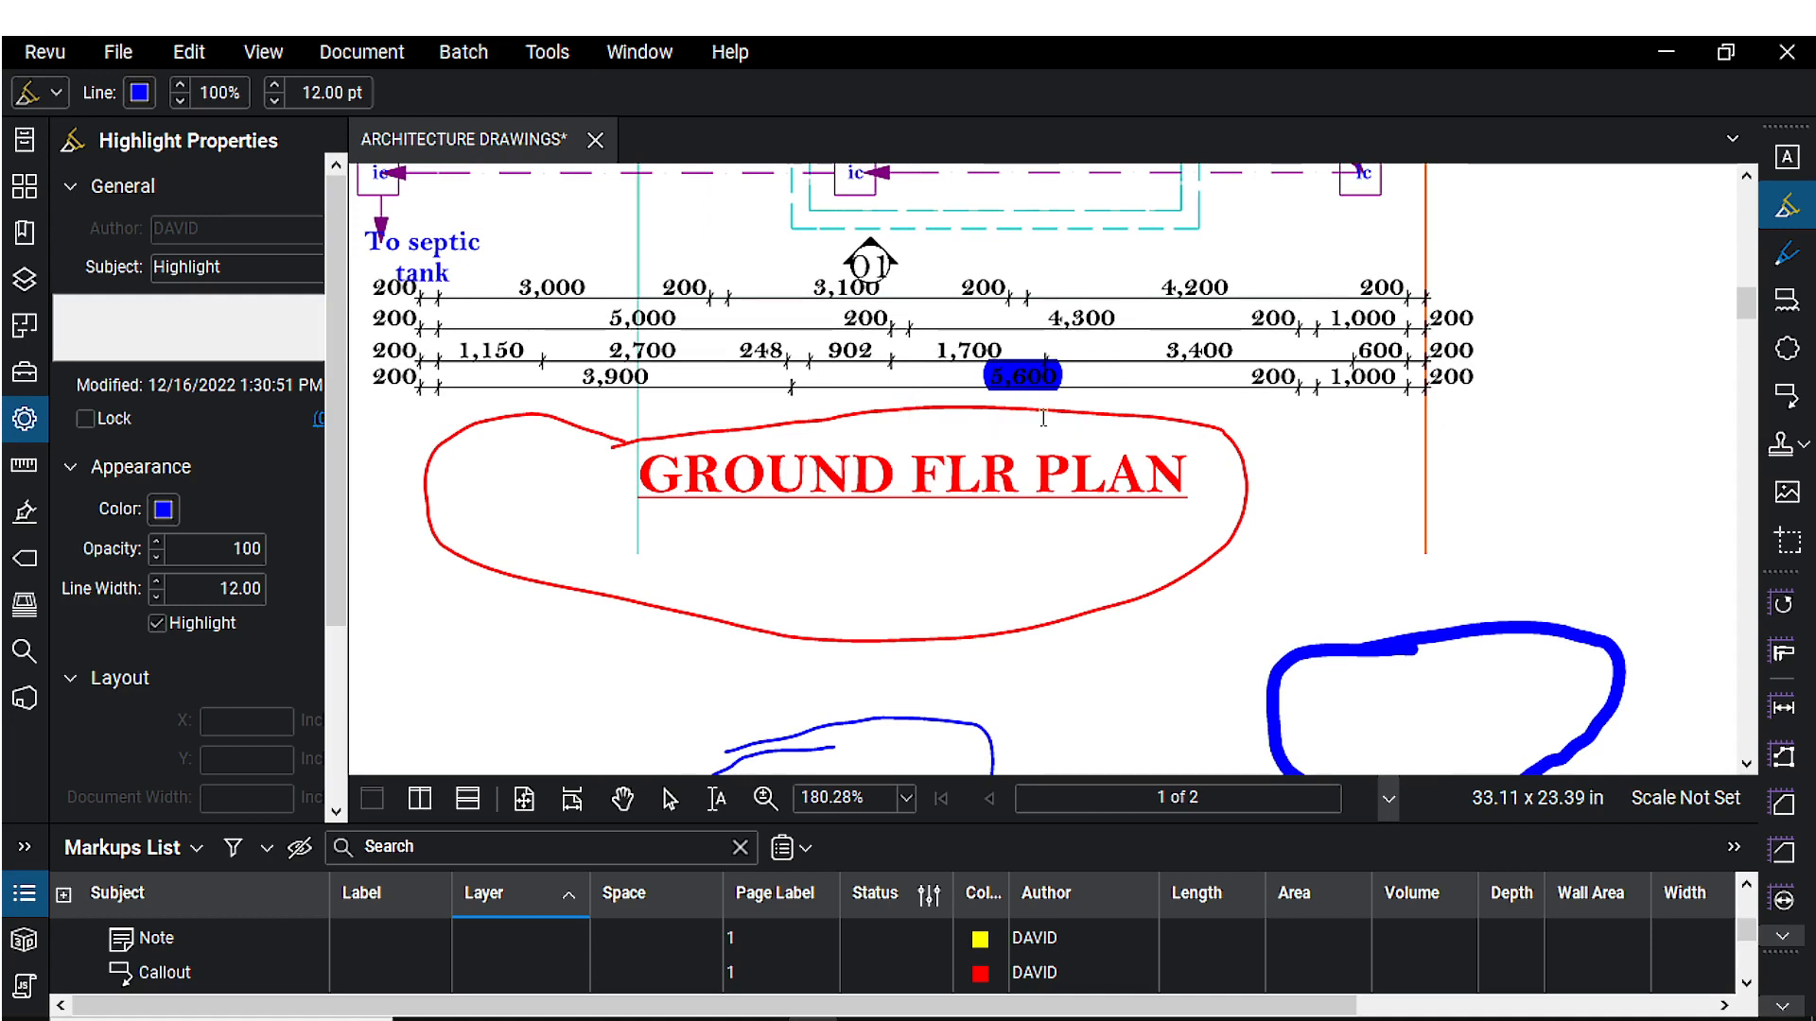
{"action": "scroll", "coordinate": [1044, 364], "scroll_direction": "up", "scroll_amount": 2}
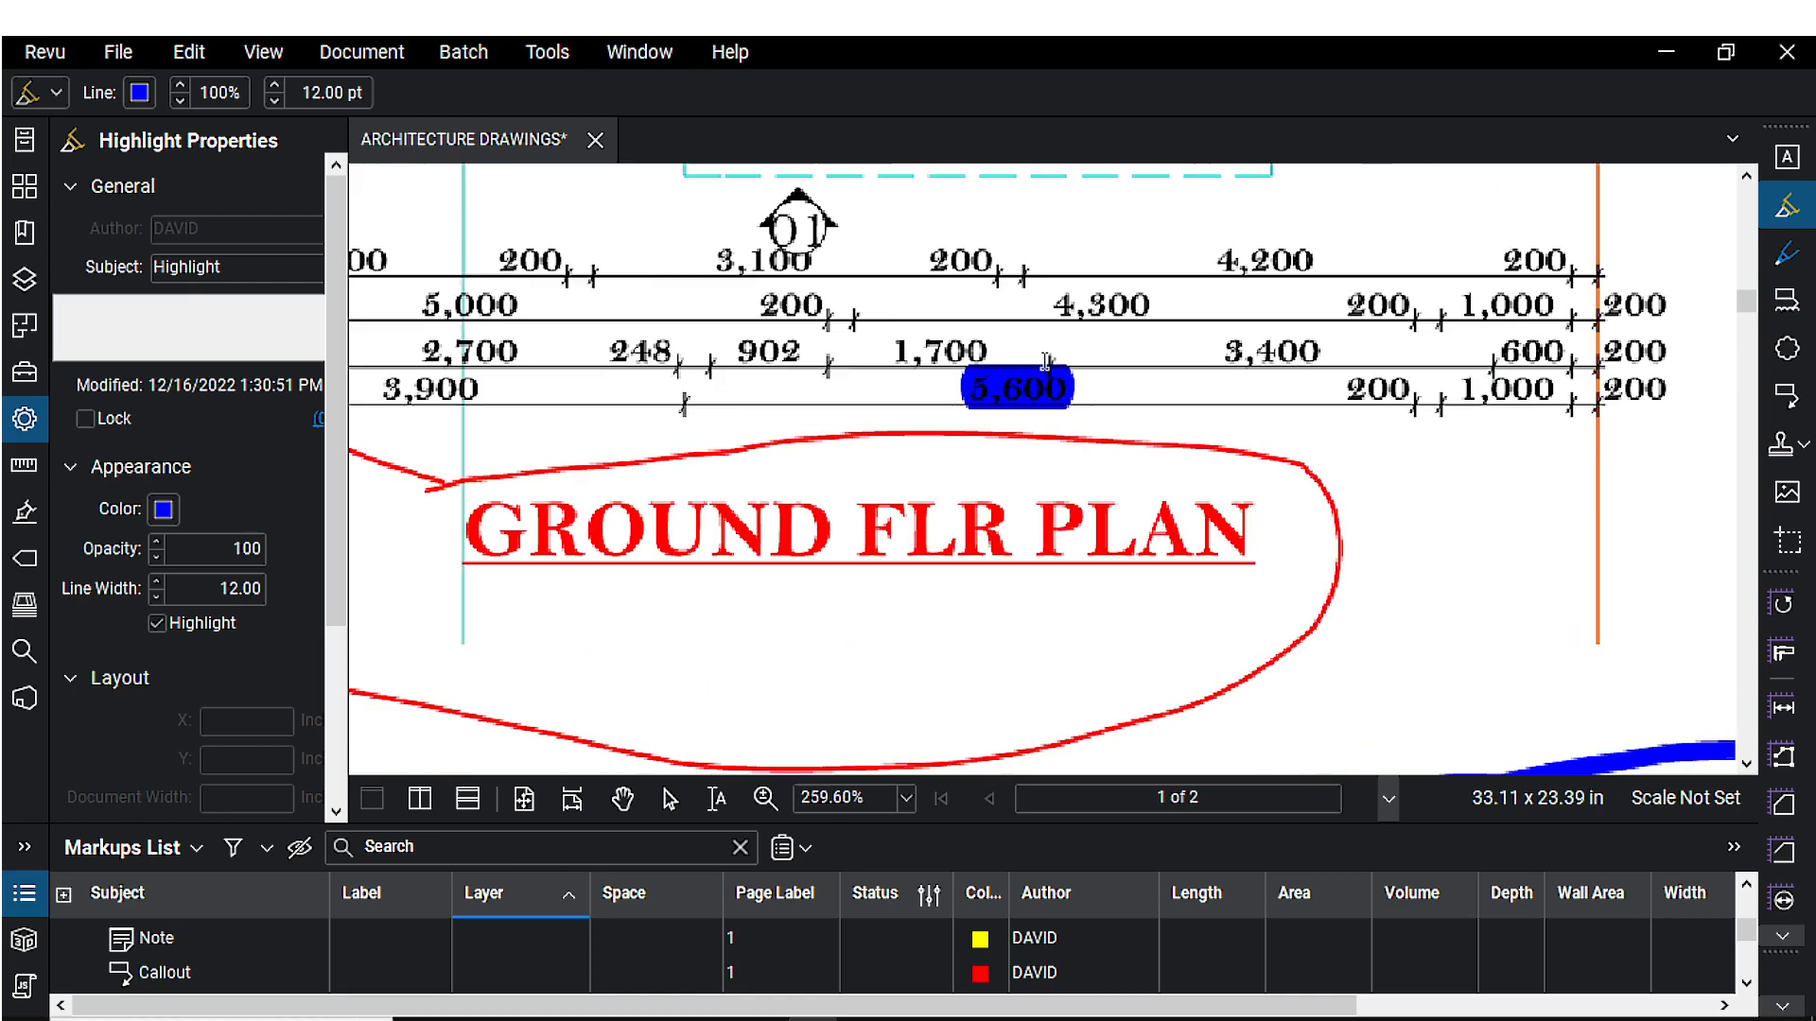
{"action": "scroll", "coordinate": [1069, 380], "scroll_direction": "down", "scroll_amount": 3}
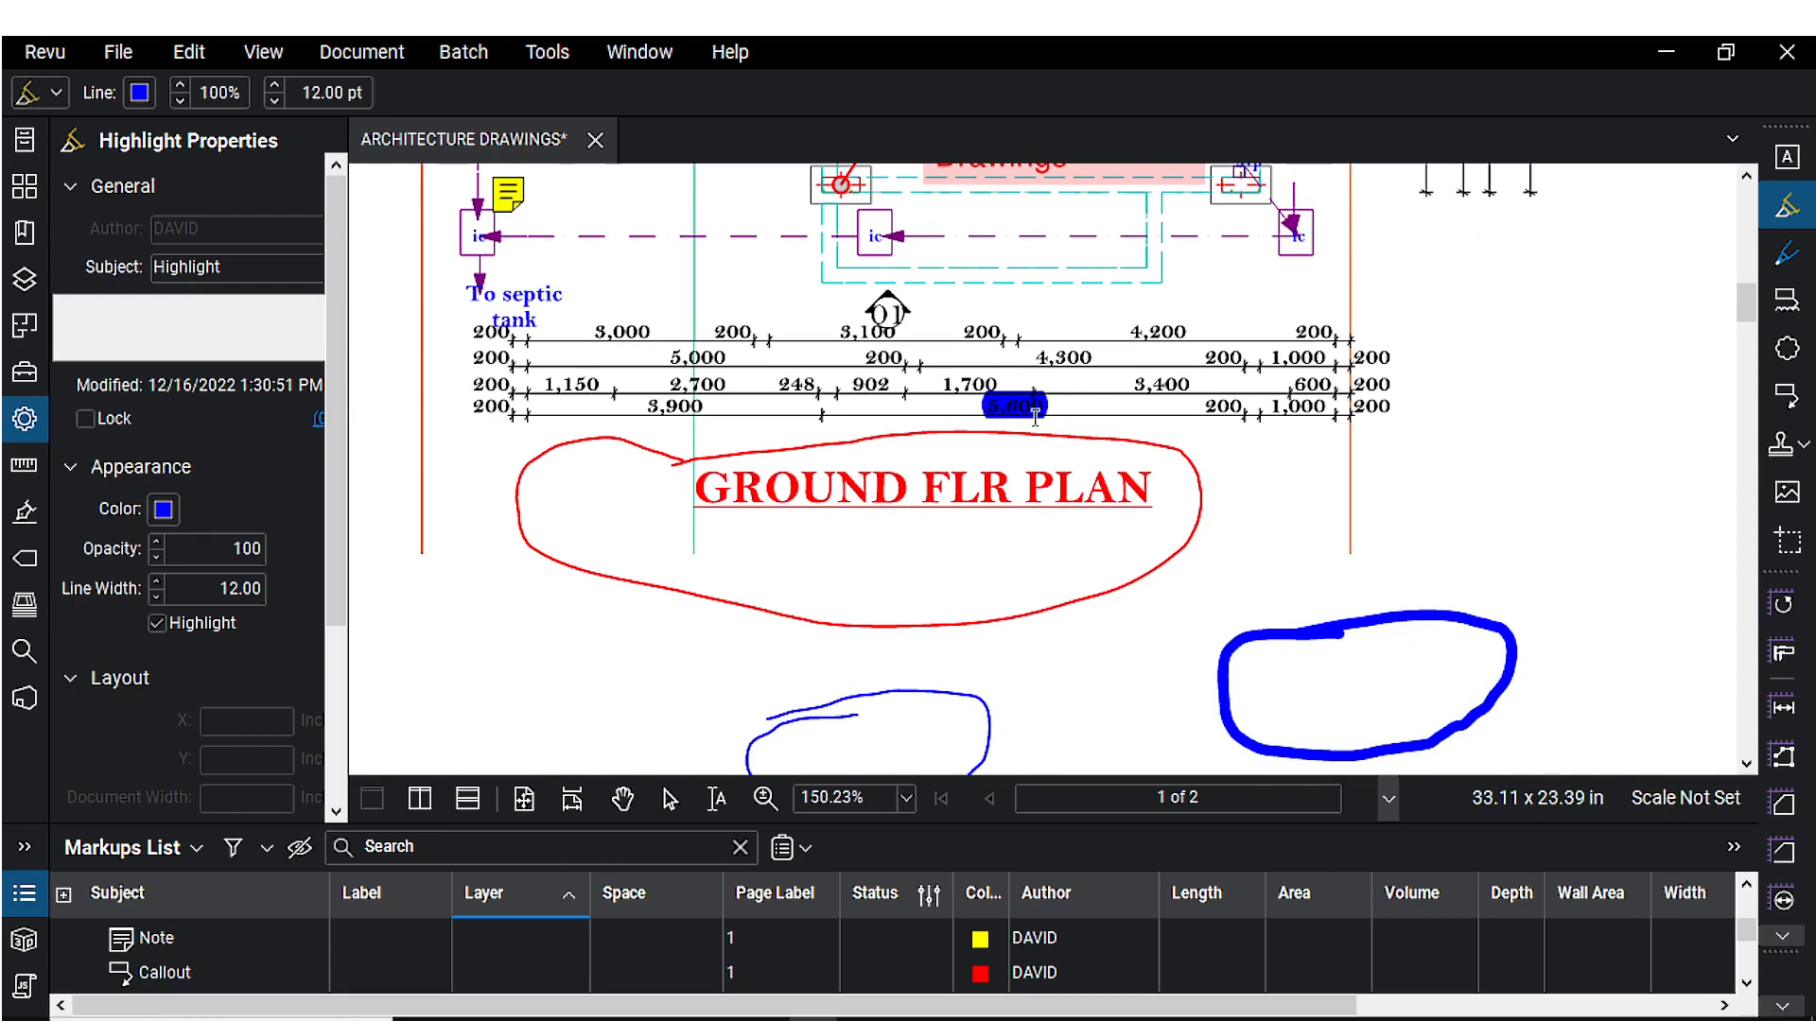
{"action": "left_click_drag", "start_coordinate": [1036, 417], "coordinate": [1028, 453]}
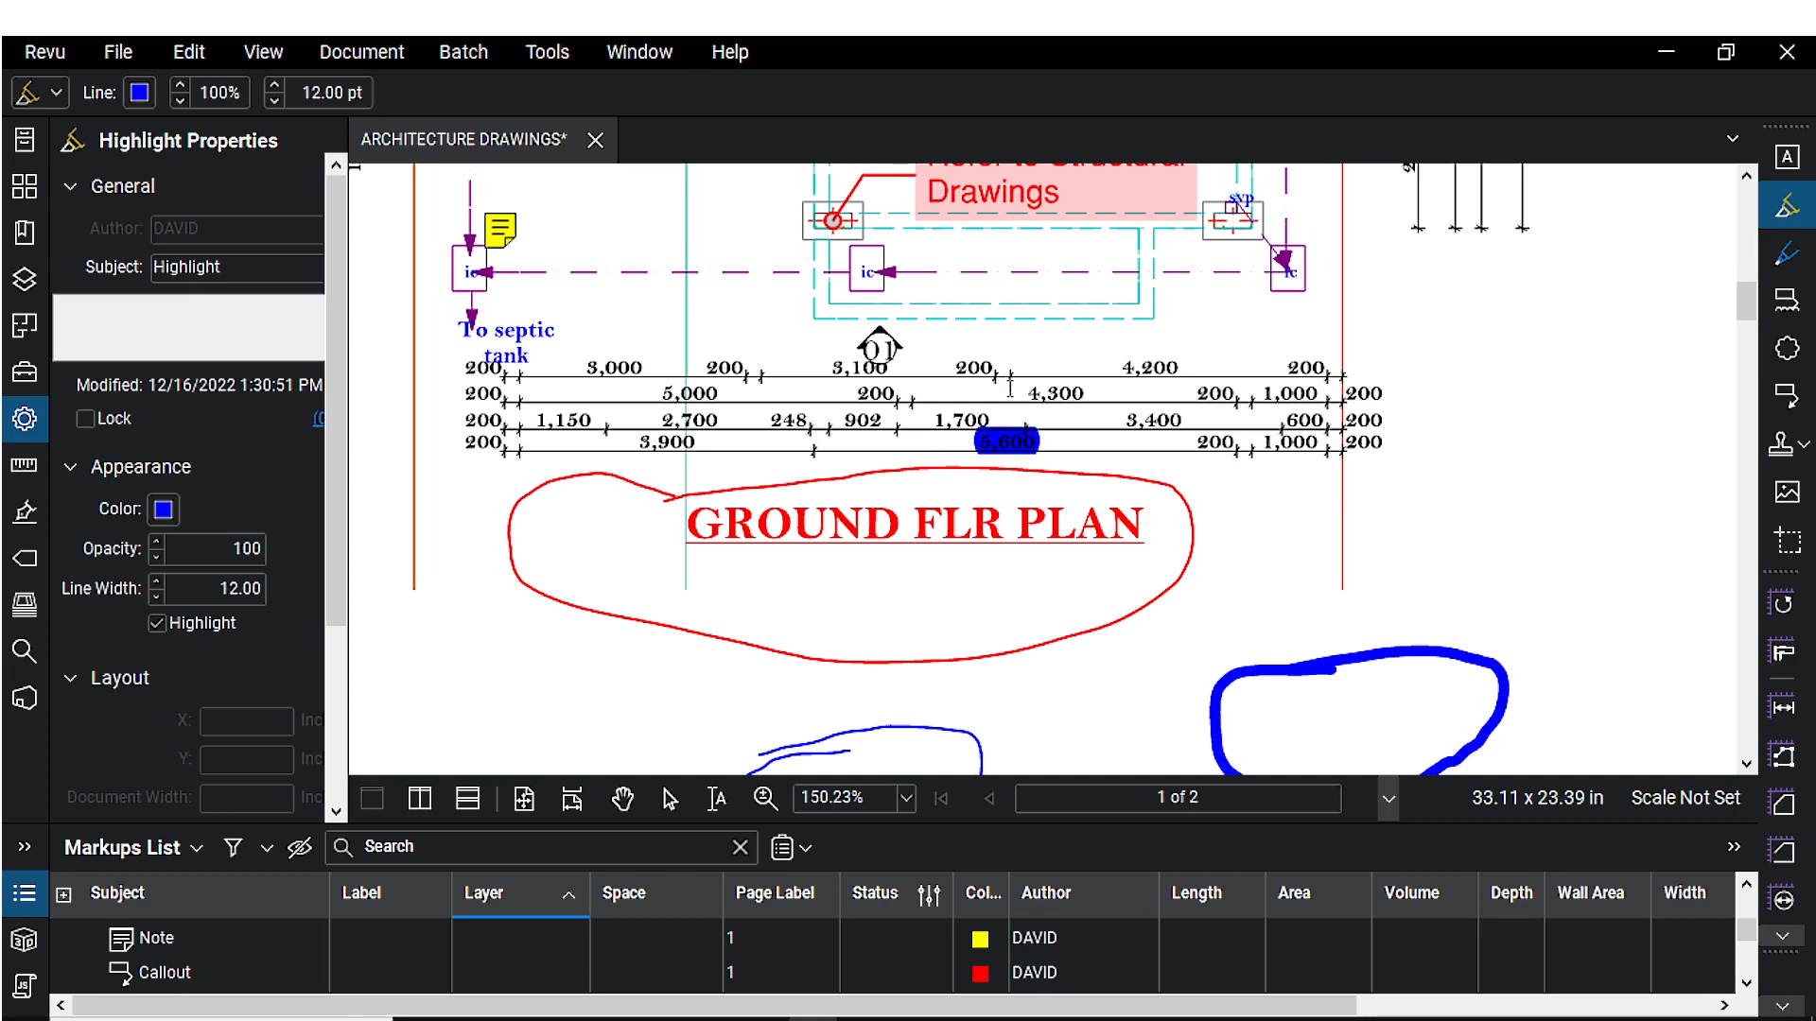
{"action": "left_click_drag", "start_coordinate": [899, 435], "coordinate": [911, 491]}
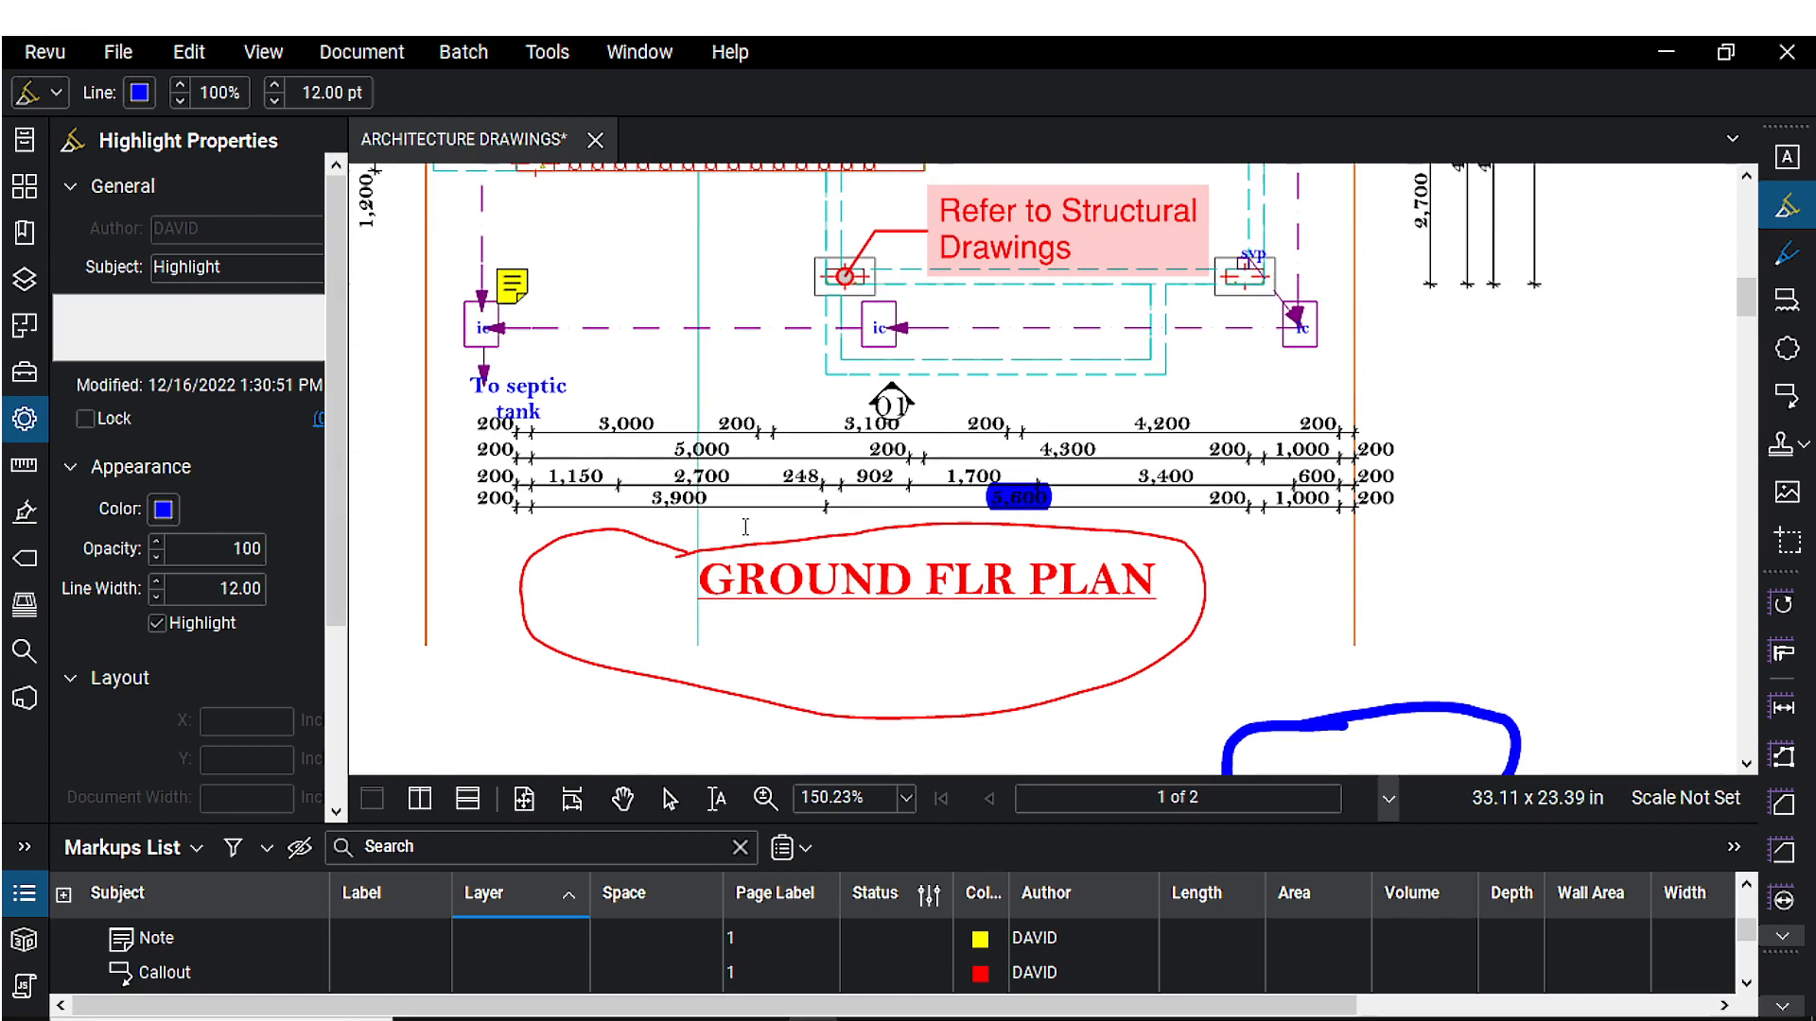
{"action": "scroll", "coordinate": [745, 527], "scroll_direction": "up", "scroll_amount": 1}
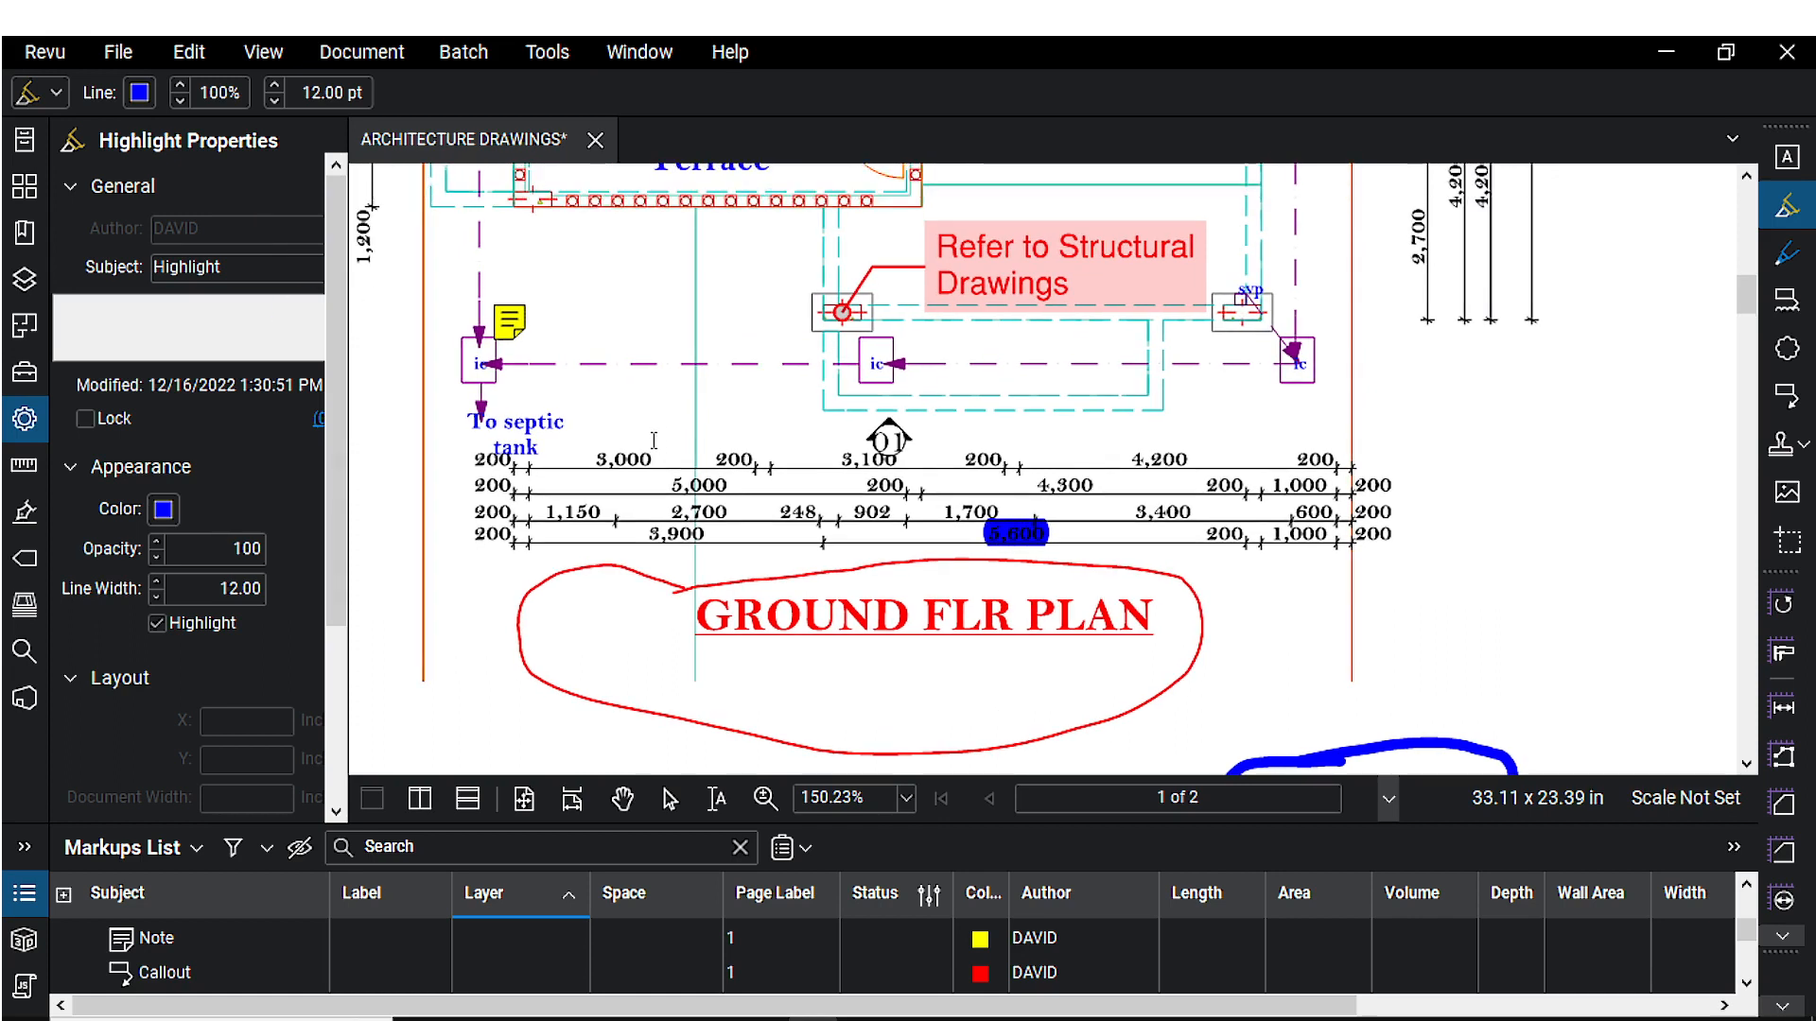
{"action": "scroll", "coordinate": [657, 303], "scroll_direction": "up", "scroll_amount": 1}
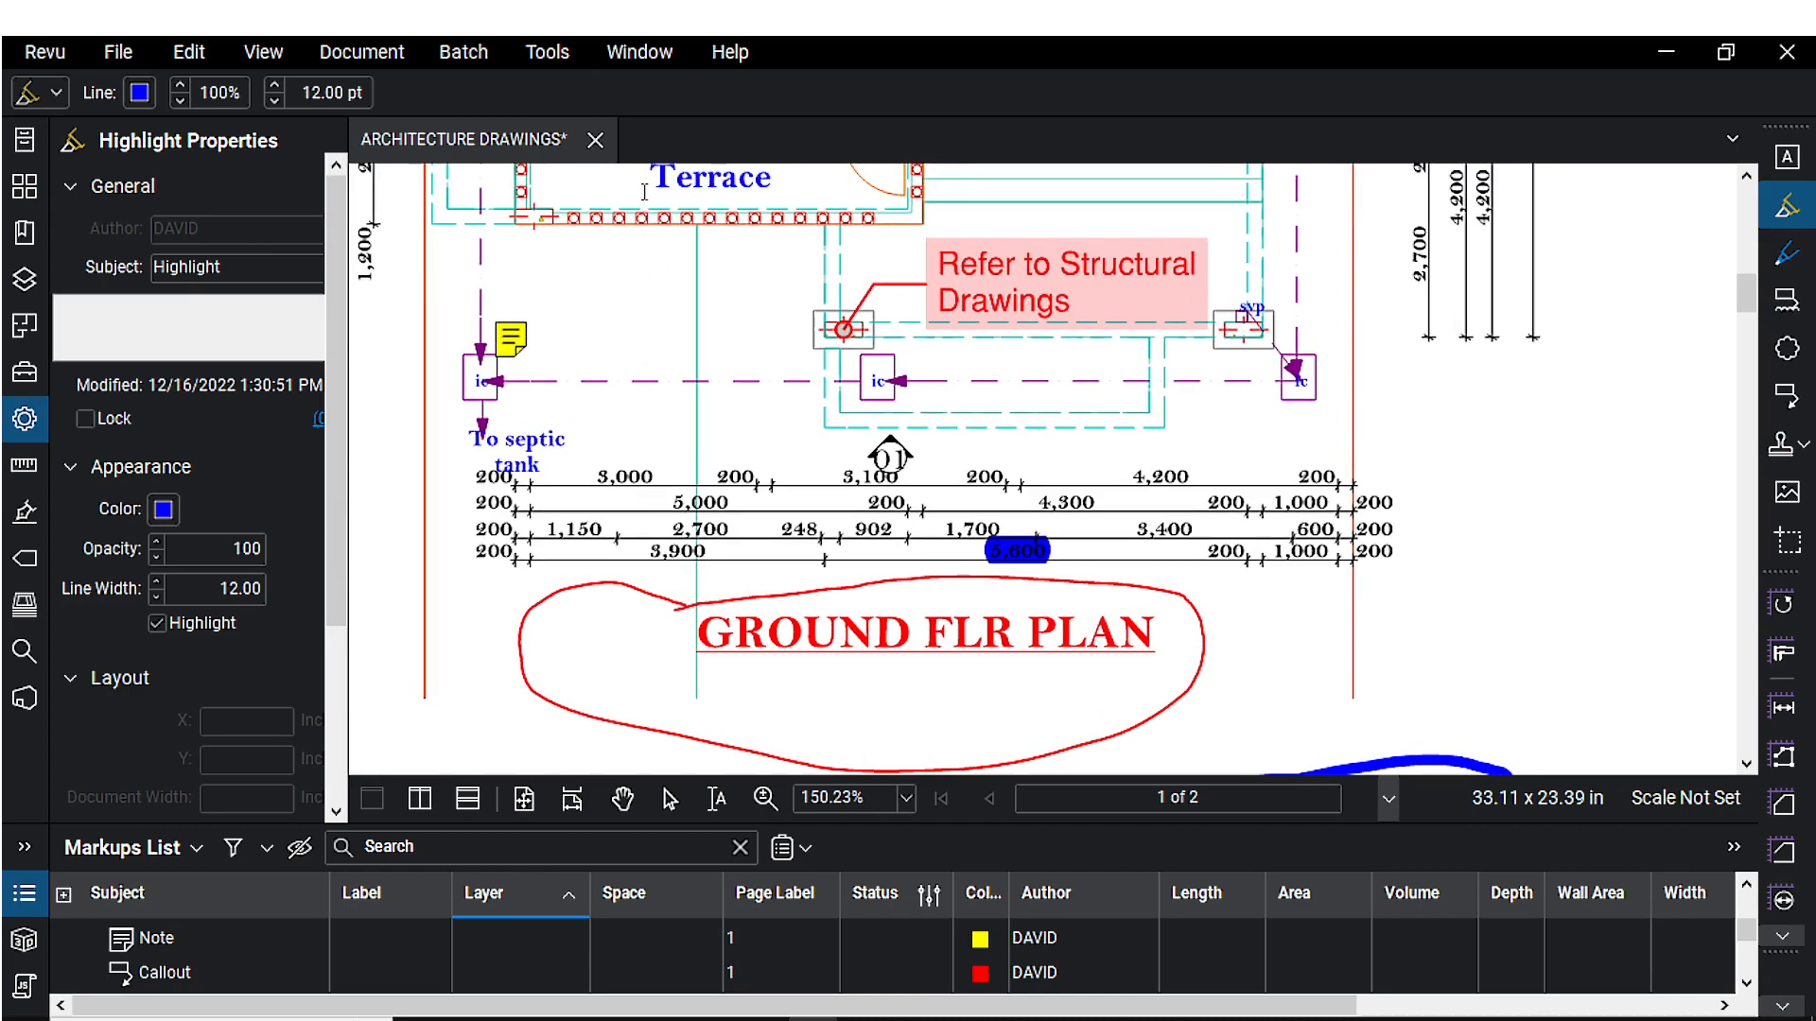
- Erase the two blue freehand loops below the GROUND FLR PLAN title with the Eraser
{"action": "left_click", "coordinate": [549, 53]}
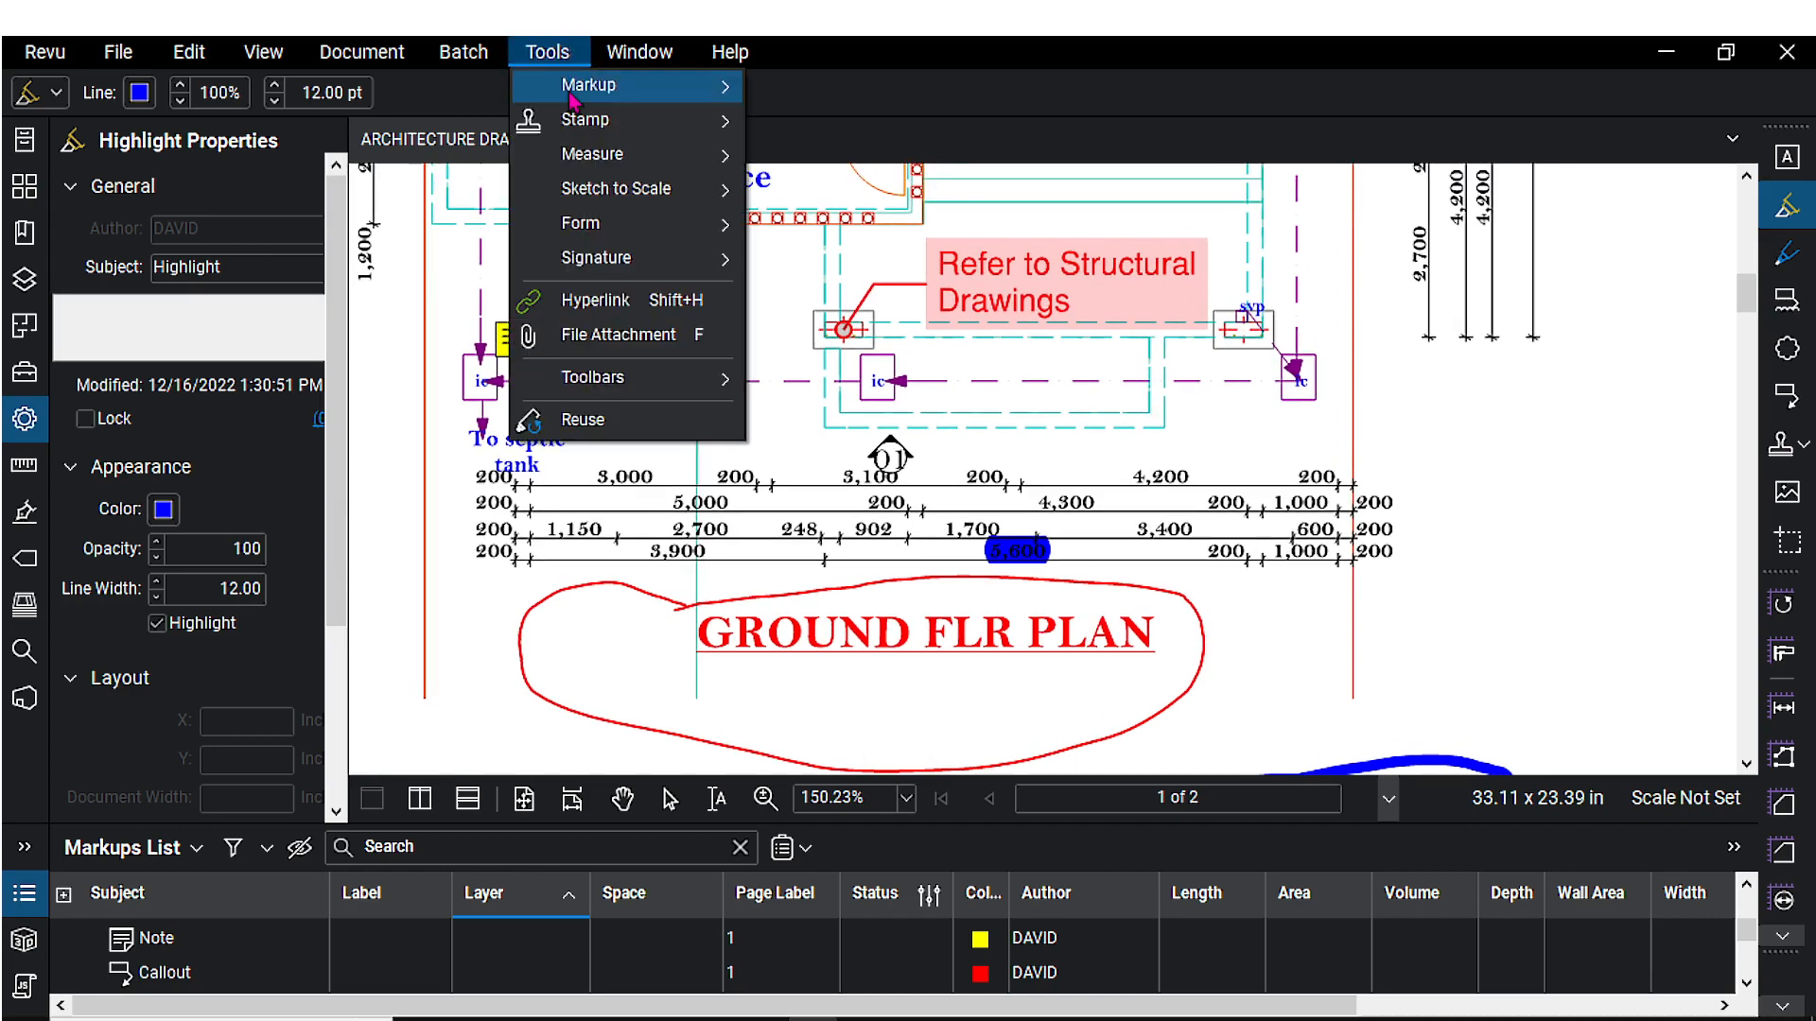
{"action": "mouse_move", "coordinate": [662, 94]}
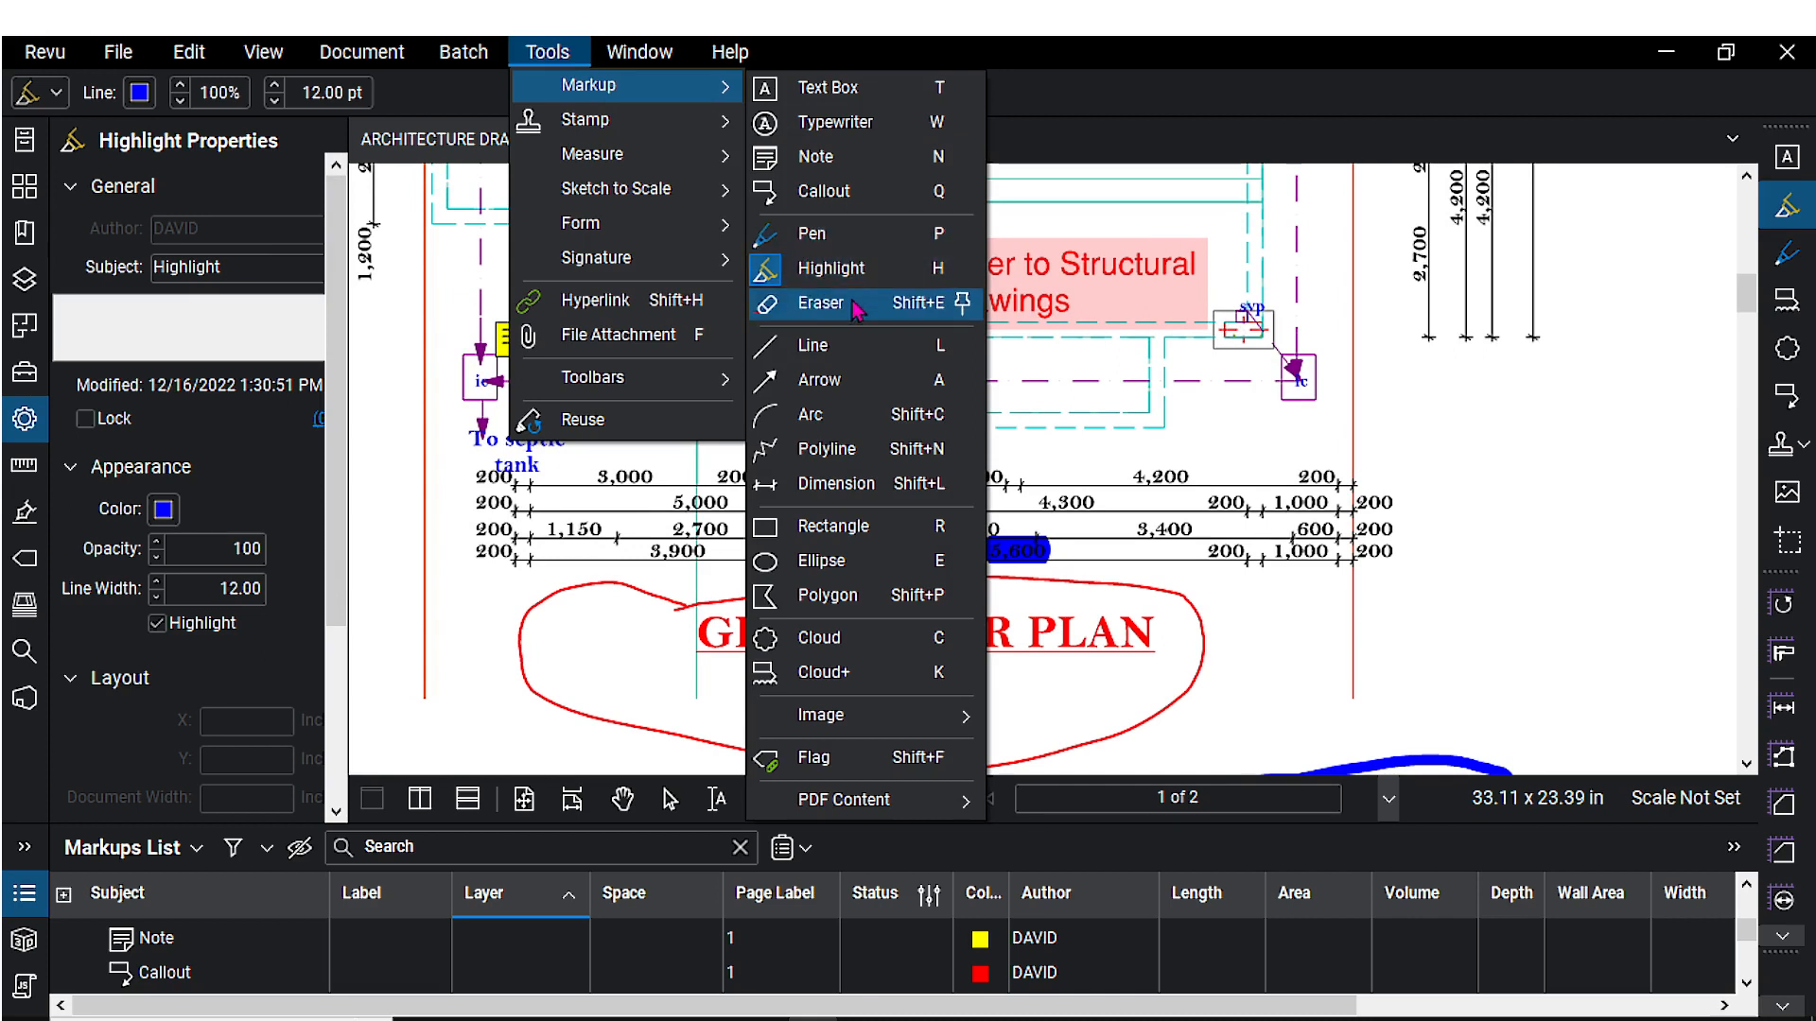
{"action": "left_click", "coordinate": [789, 306]}
{"action": "scroll", "coordinate": [1019, 433], "scroll_direction": "down", "scroll_amount": 1}
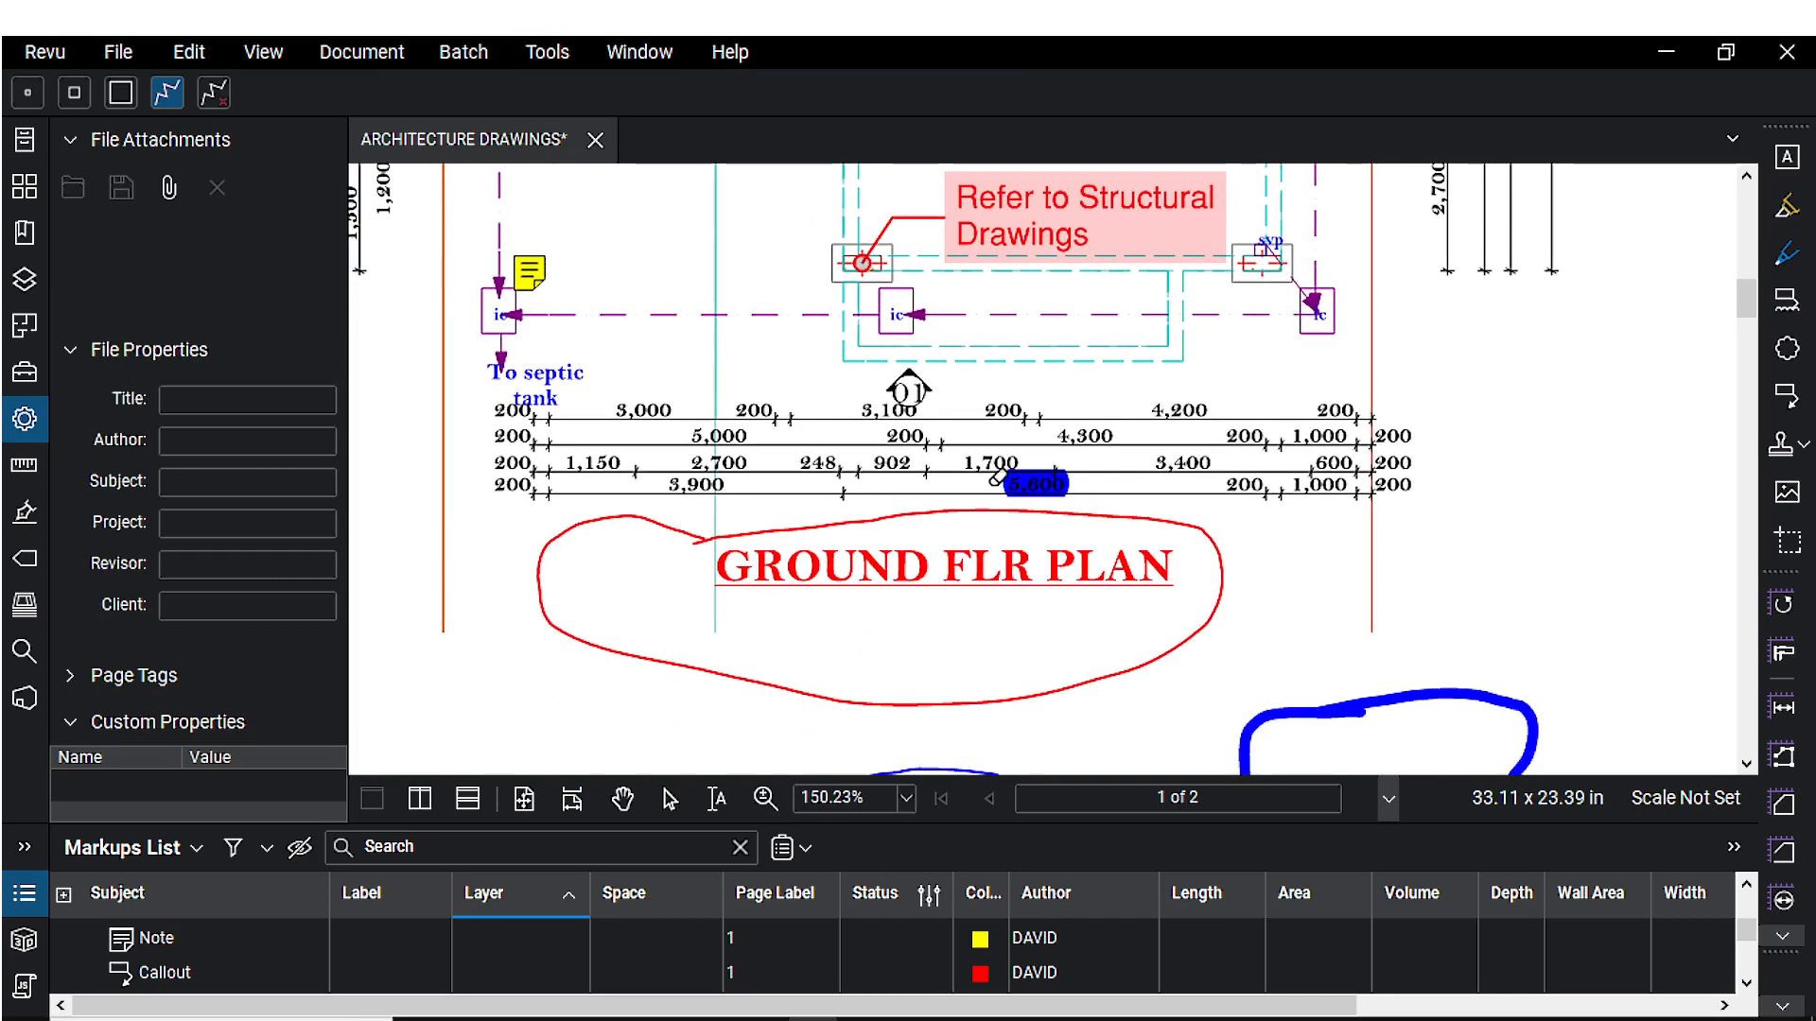
{"action": "left_click_drag", "start_coordinate": [1060, 464], "coordinate": [987, 386]}
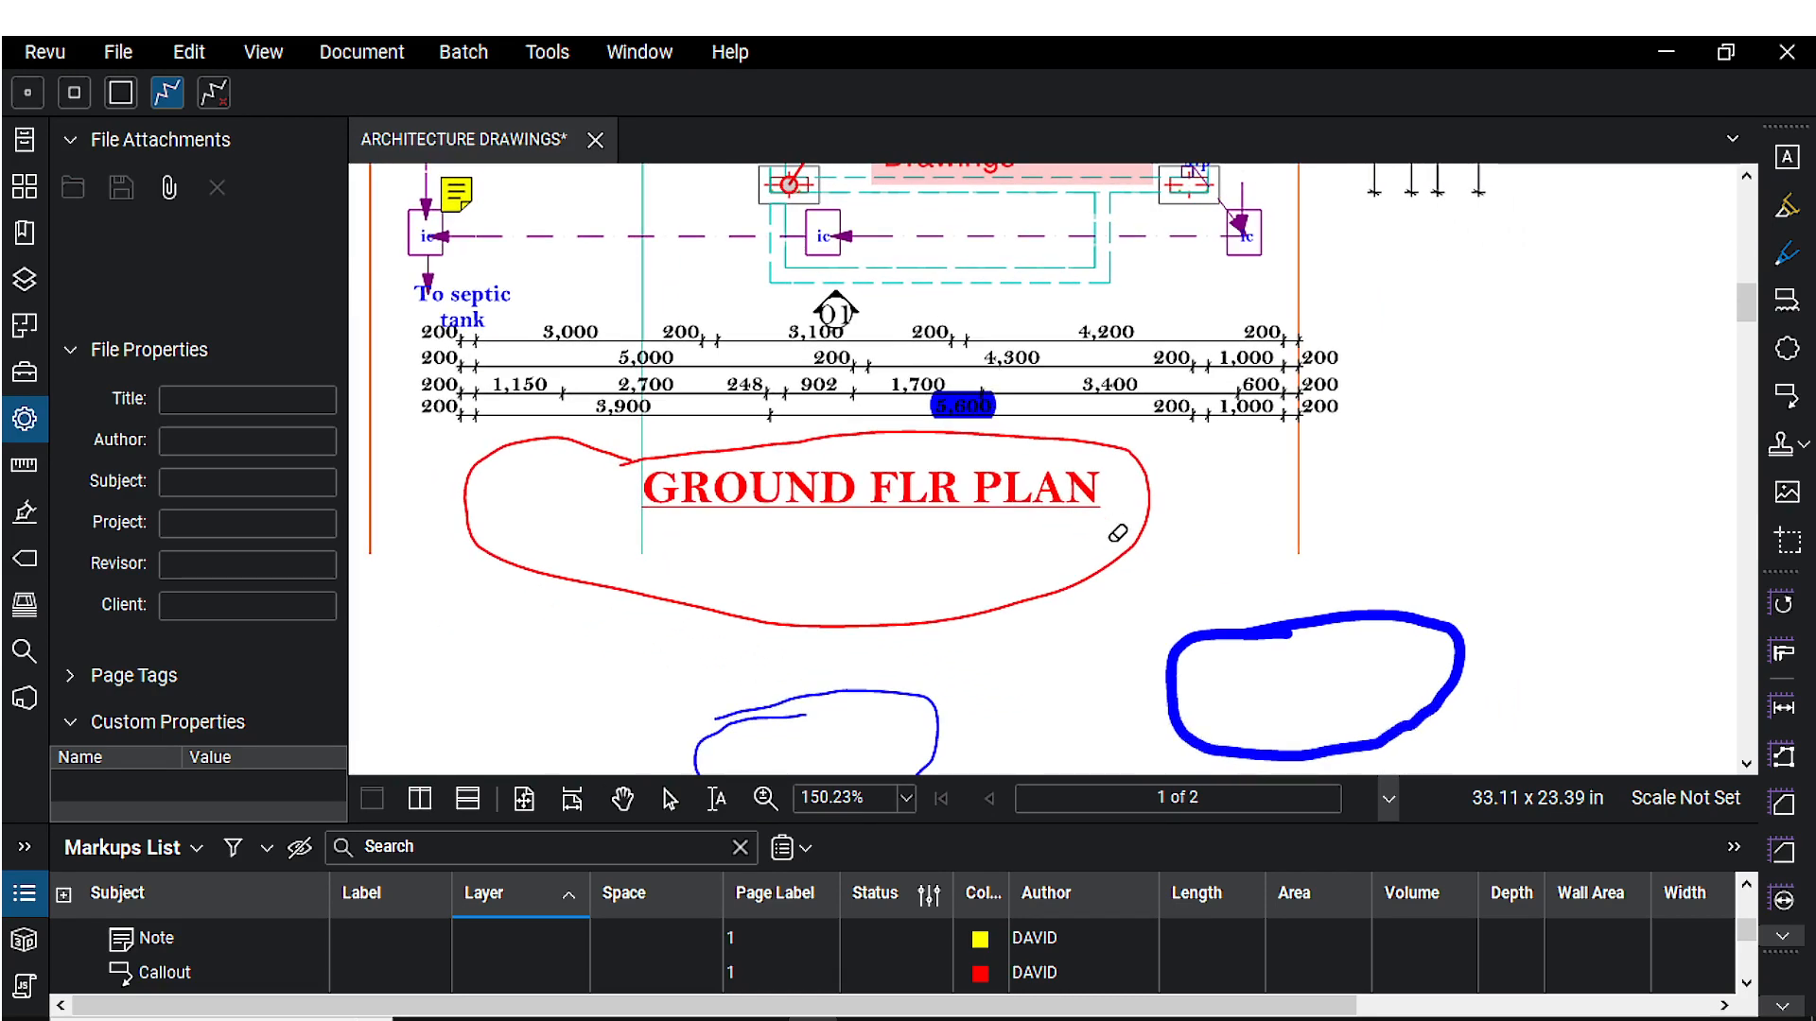
{"action": "left_click_drag", "start_coordinate": [1110, 542], "coordinate": [1053, 409]}
{"action": "left_click_drag", "start_coordinate": [1305, 486], "coordinate": [1259, 606]}
{"action": "mouse_move", "coordinate": [701, 585]}
{"action": "left_mouse_down"}
{"action": "mouse_move", "coordinate": [754, 668]}
{"action": "mouse_move", "coordinate": [831, 489]}
{"action": "left_mouse_up"}
- Erase the red freehand loop around the GROUND FLR PLAN title
{"action": "scroll", "coordinate": [863, 304], "scroll_direction": "up", "scroll_amount": 5}
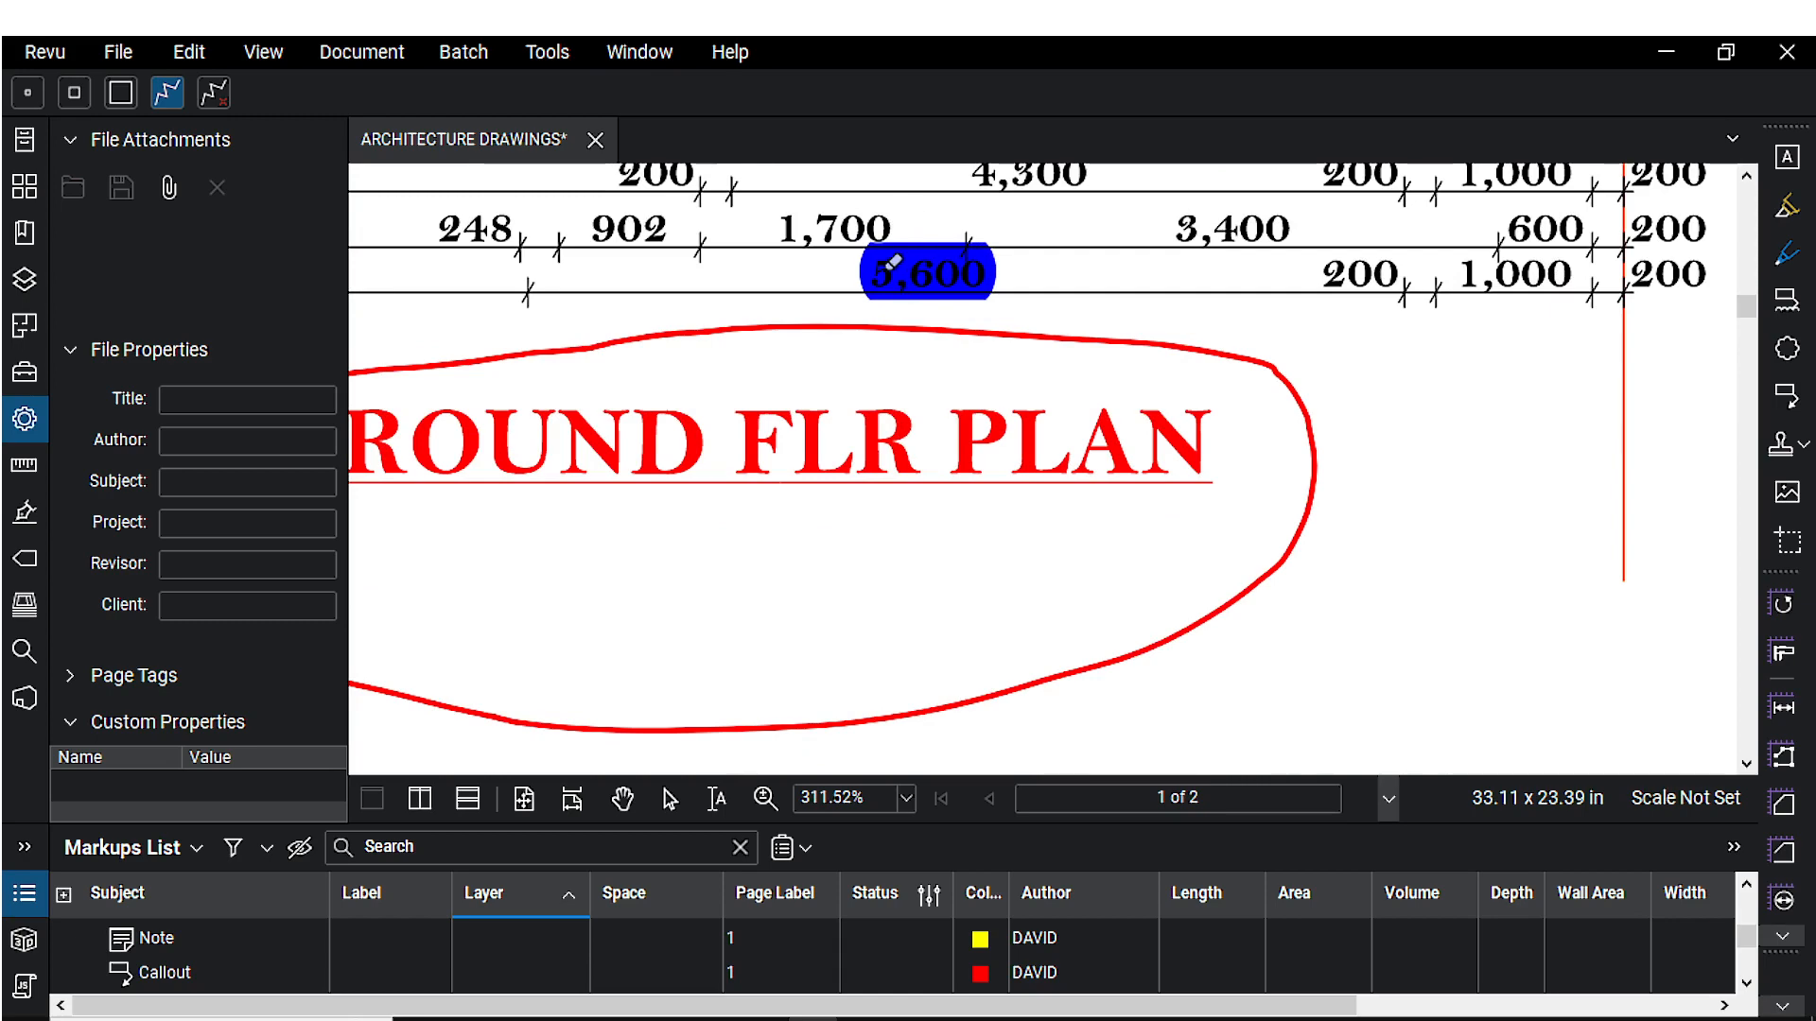
{"action": "scroll", "coordinate": [933, 303], "scroll_direction": "down", "scroll_amount": 5}
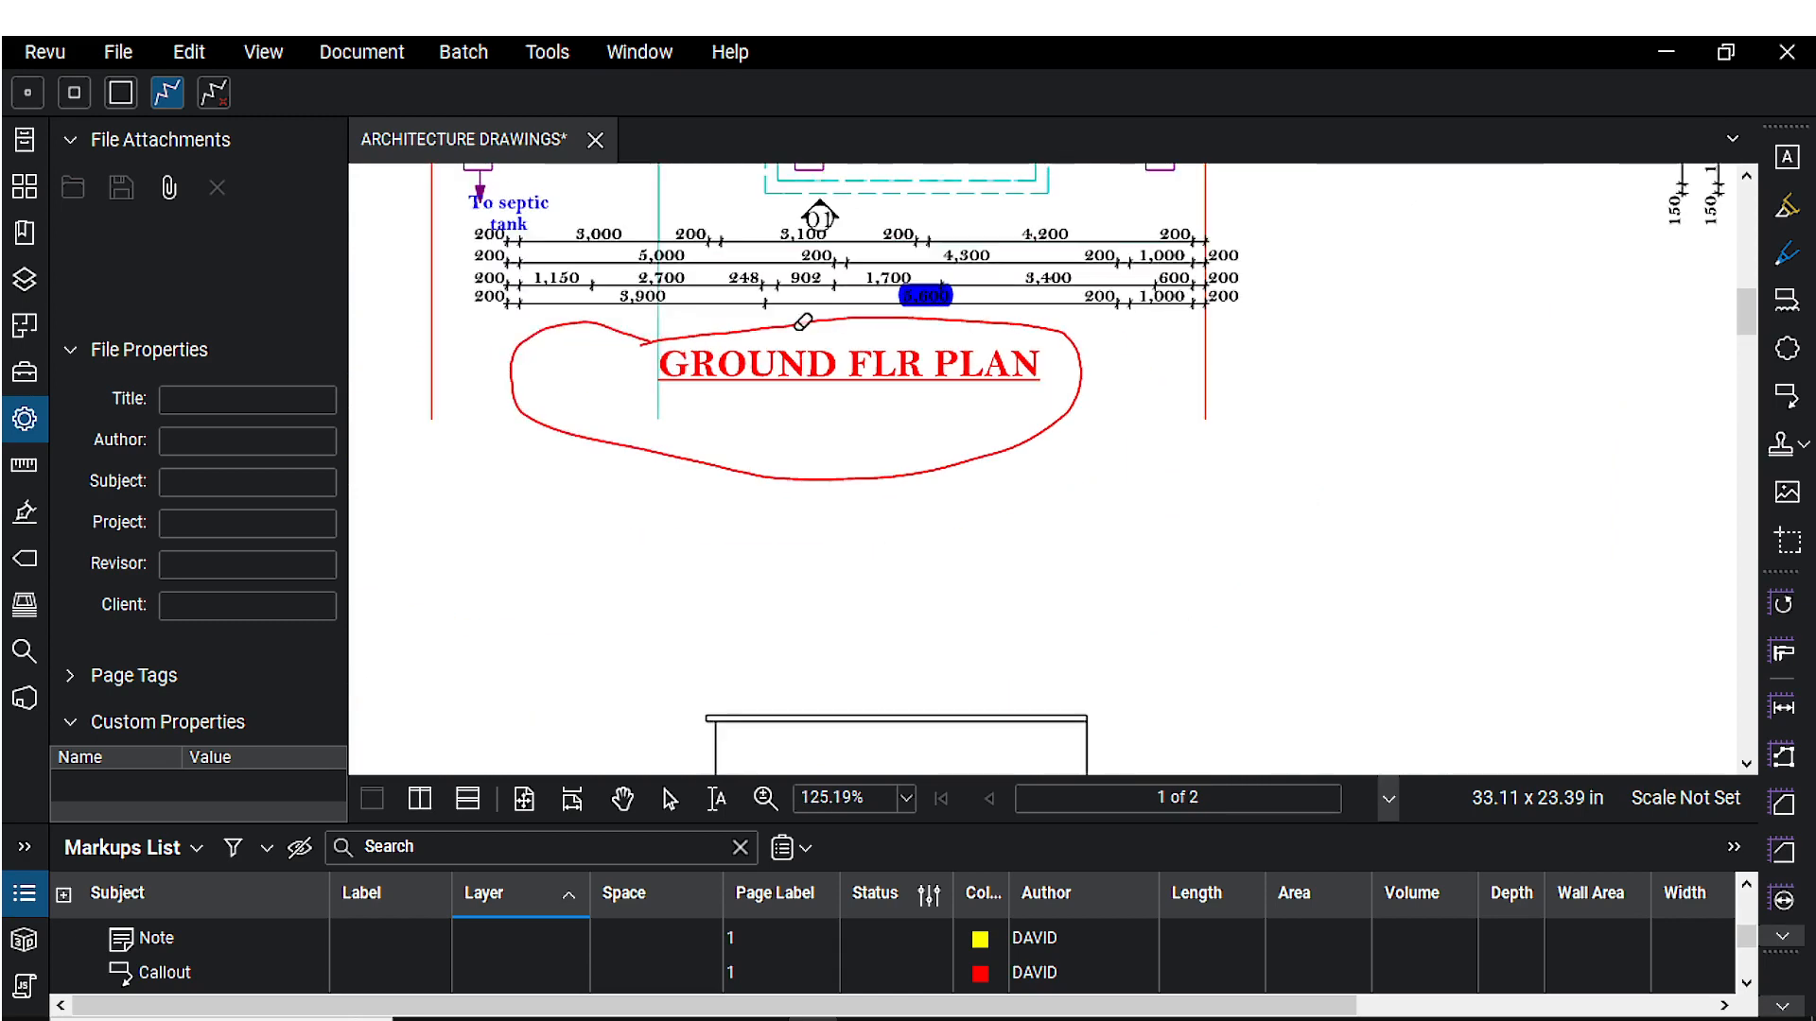
{"action": "left_click_drag", "start_coordinate": [783, 312], "coordinate": [783, 355]}
{"action": "scroll", "coordinate": [903, 295], "scroll_direction": "up", "scroll_amount": 4}
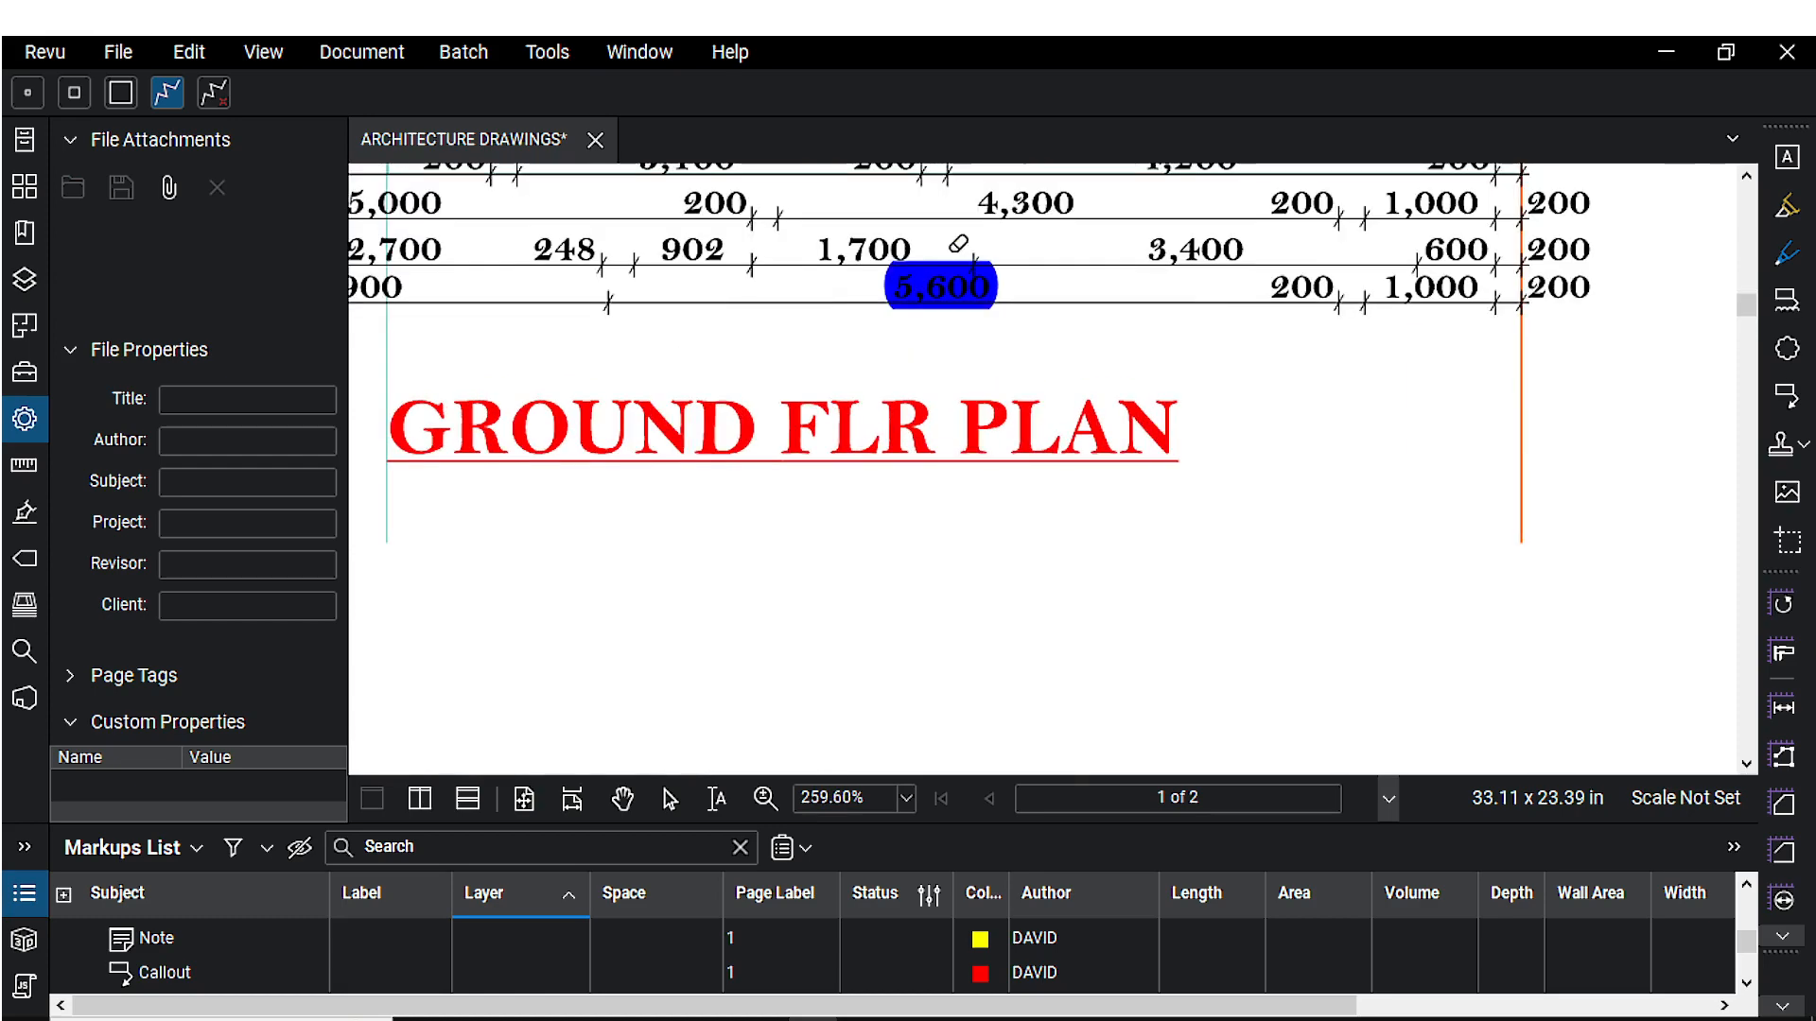
{"action": "left_click", "coordinate": [548, 51]}
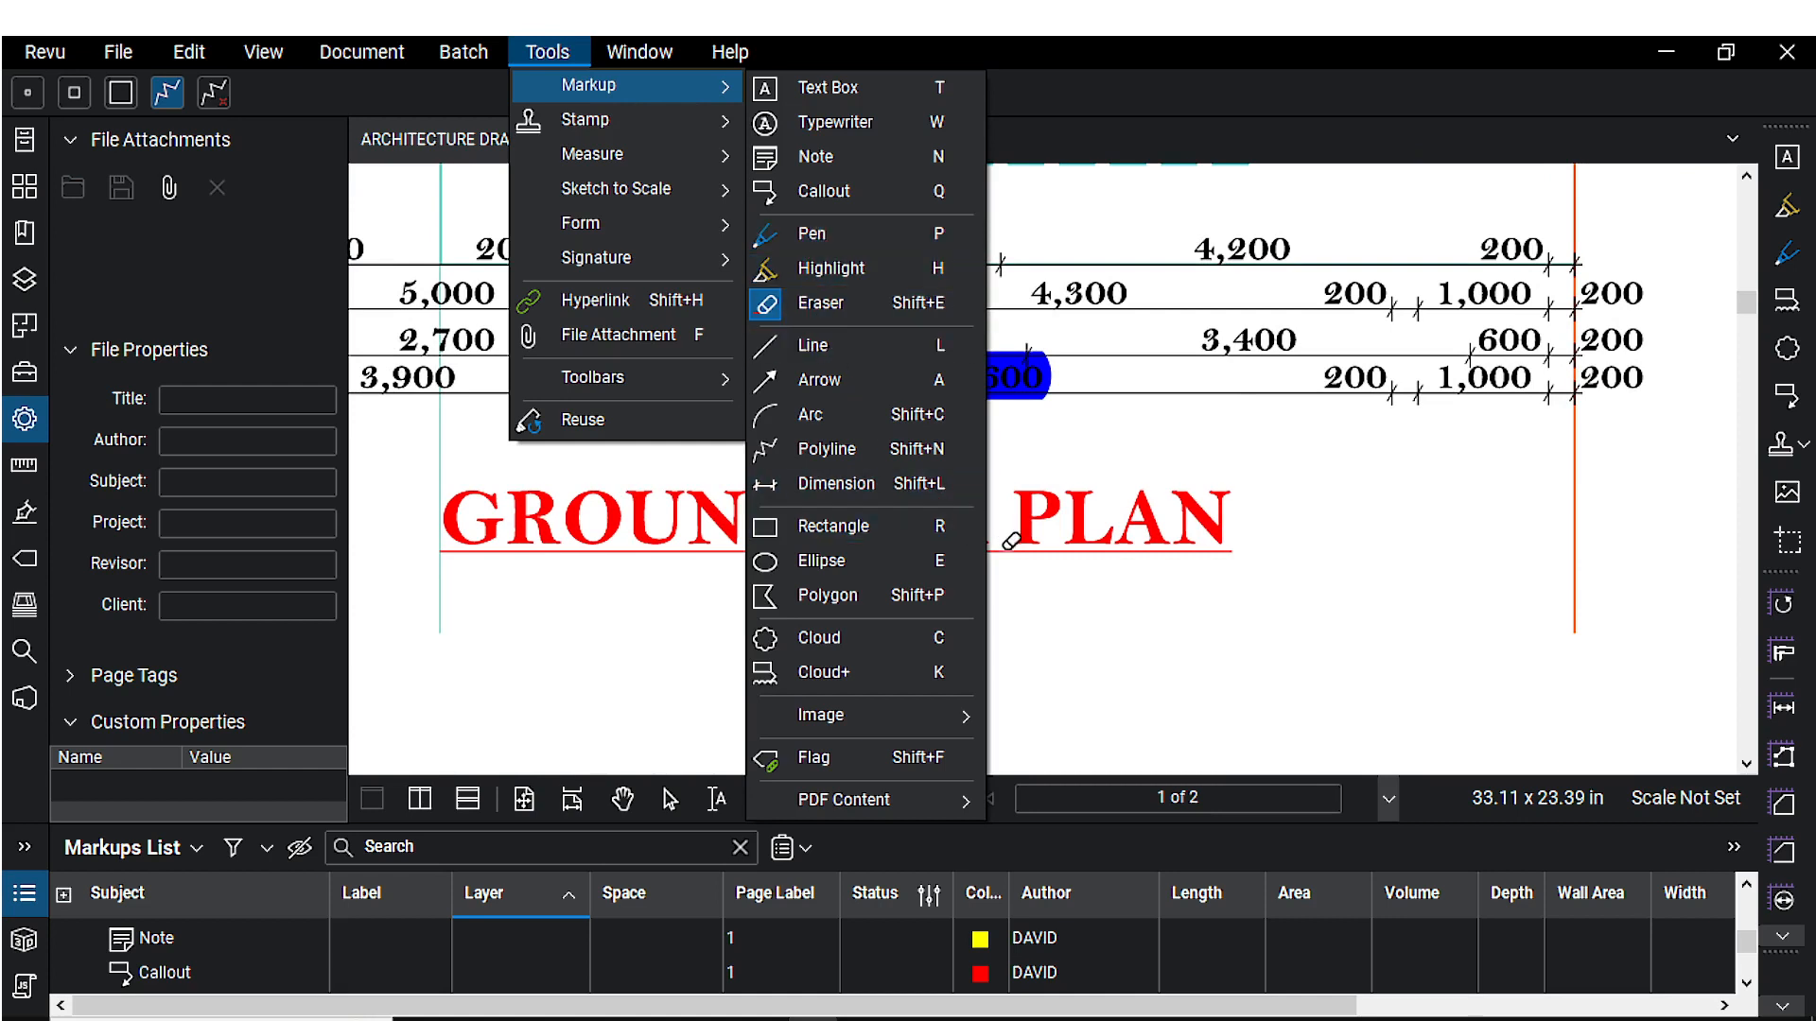
{"action": "left_click", "coordinate": [1027, 607]}
{"action": "key", "text": "Escape"}
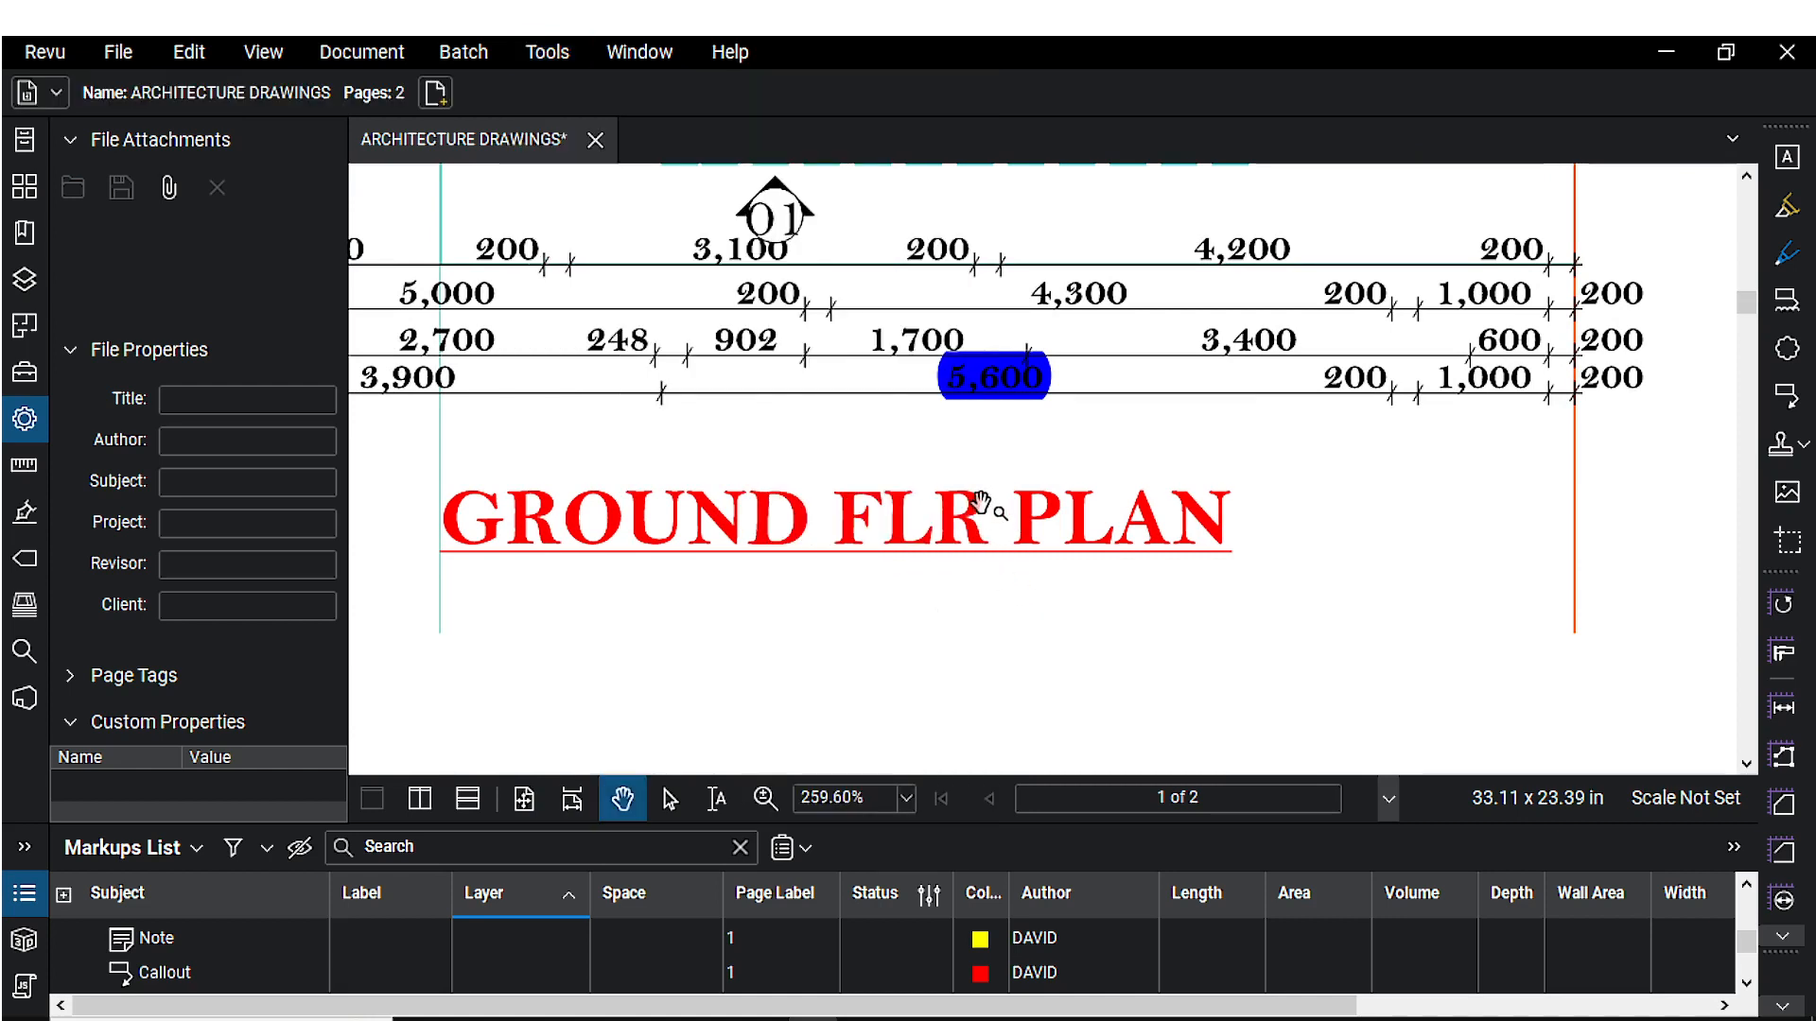
{"action": "left_click", "coordinate": [1004, 390]}
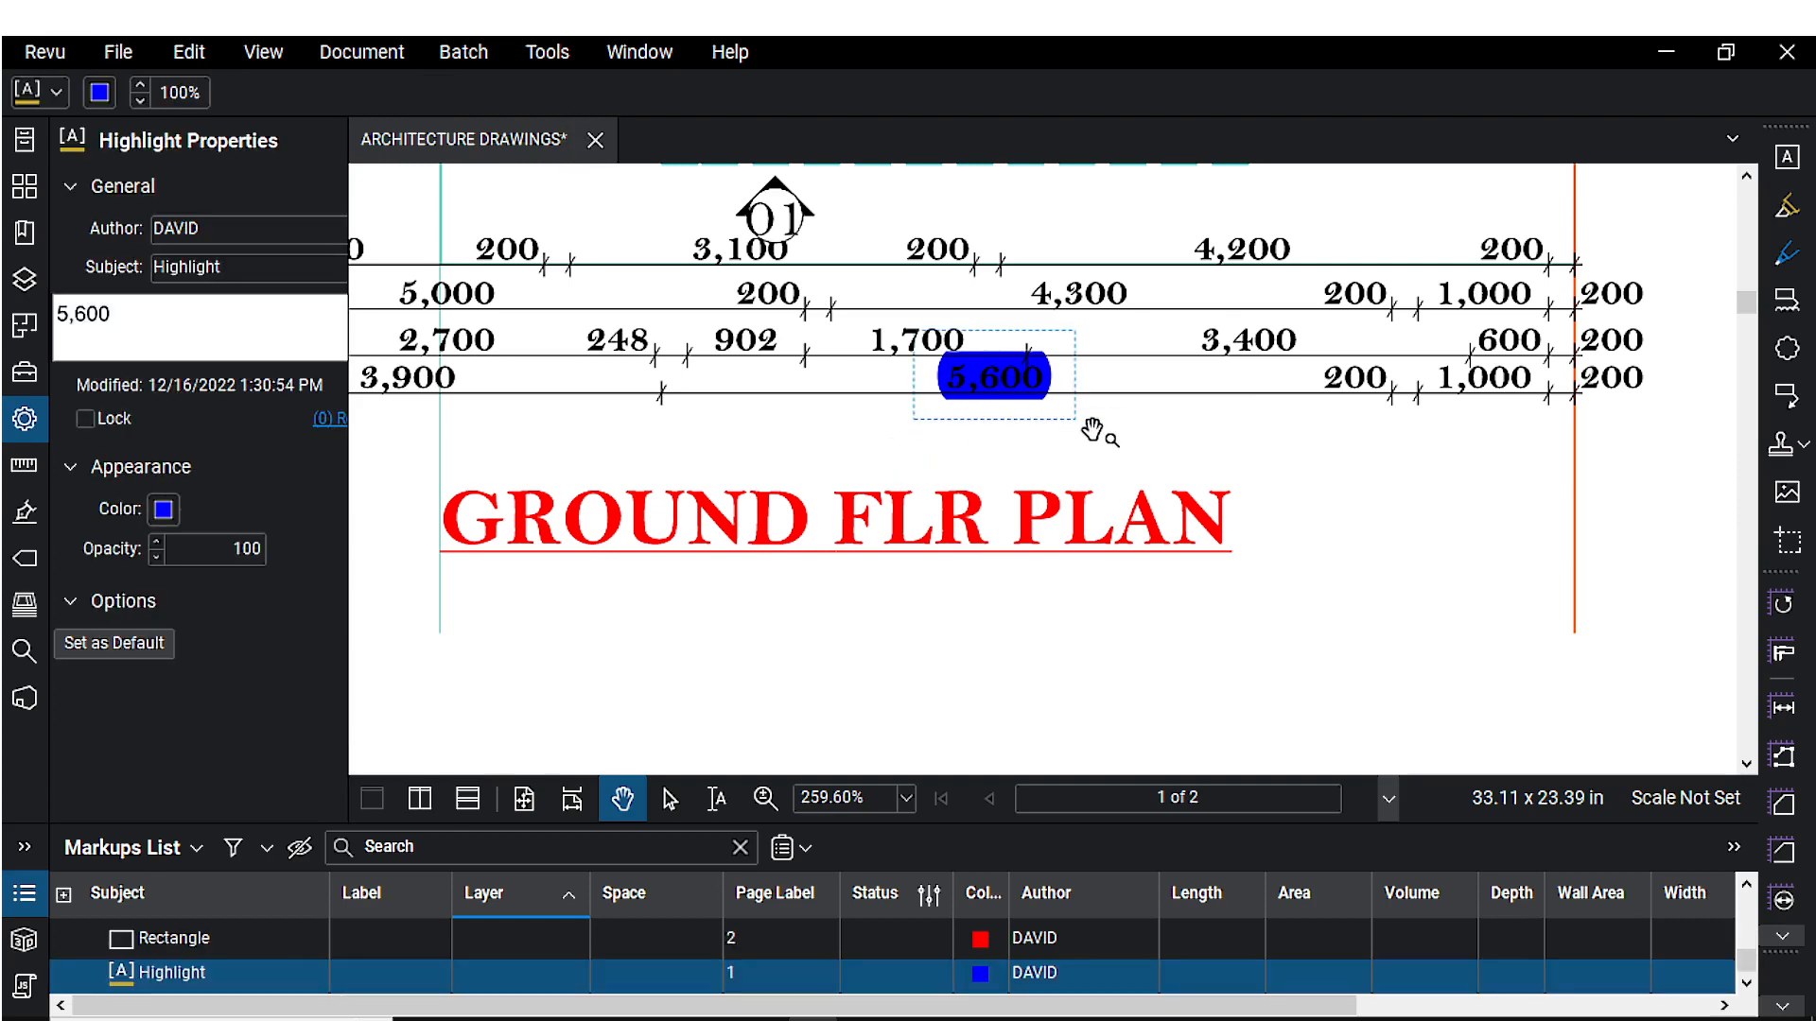
{"action": "left_click", "coordinate": [1086, 421]}
- Draw a nearly horizontal red line with the Line tool in the blank area below the GROUND FLR PLAN title
{"action": "left_click", "coordinate": [549, 52]}
{"action": "mouse_move", "coordinate": [605, 85]}
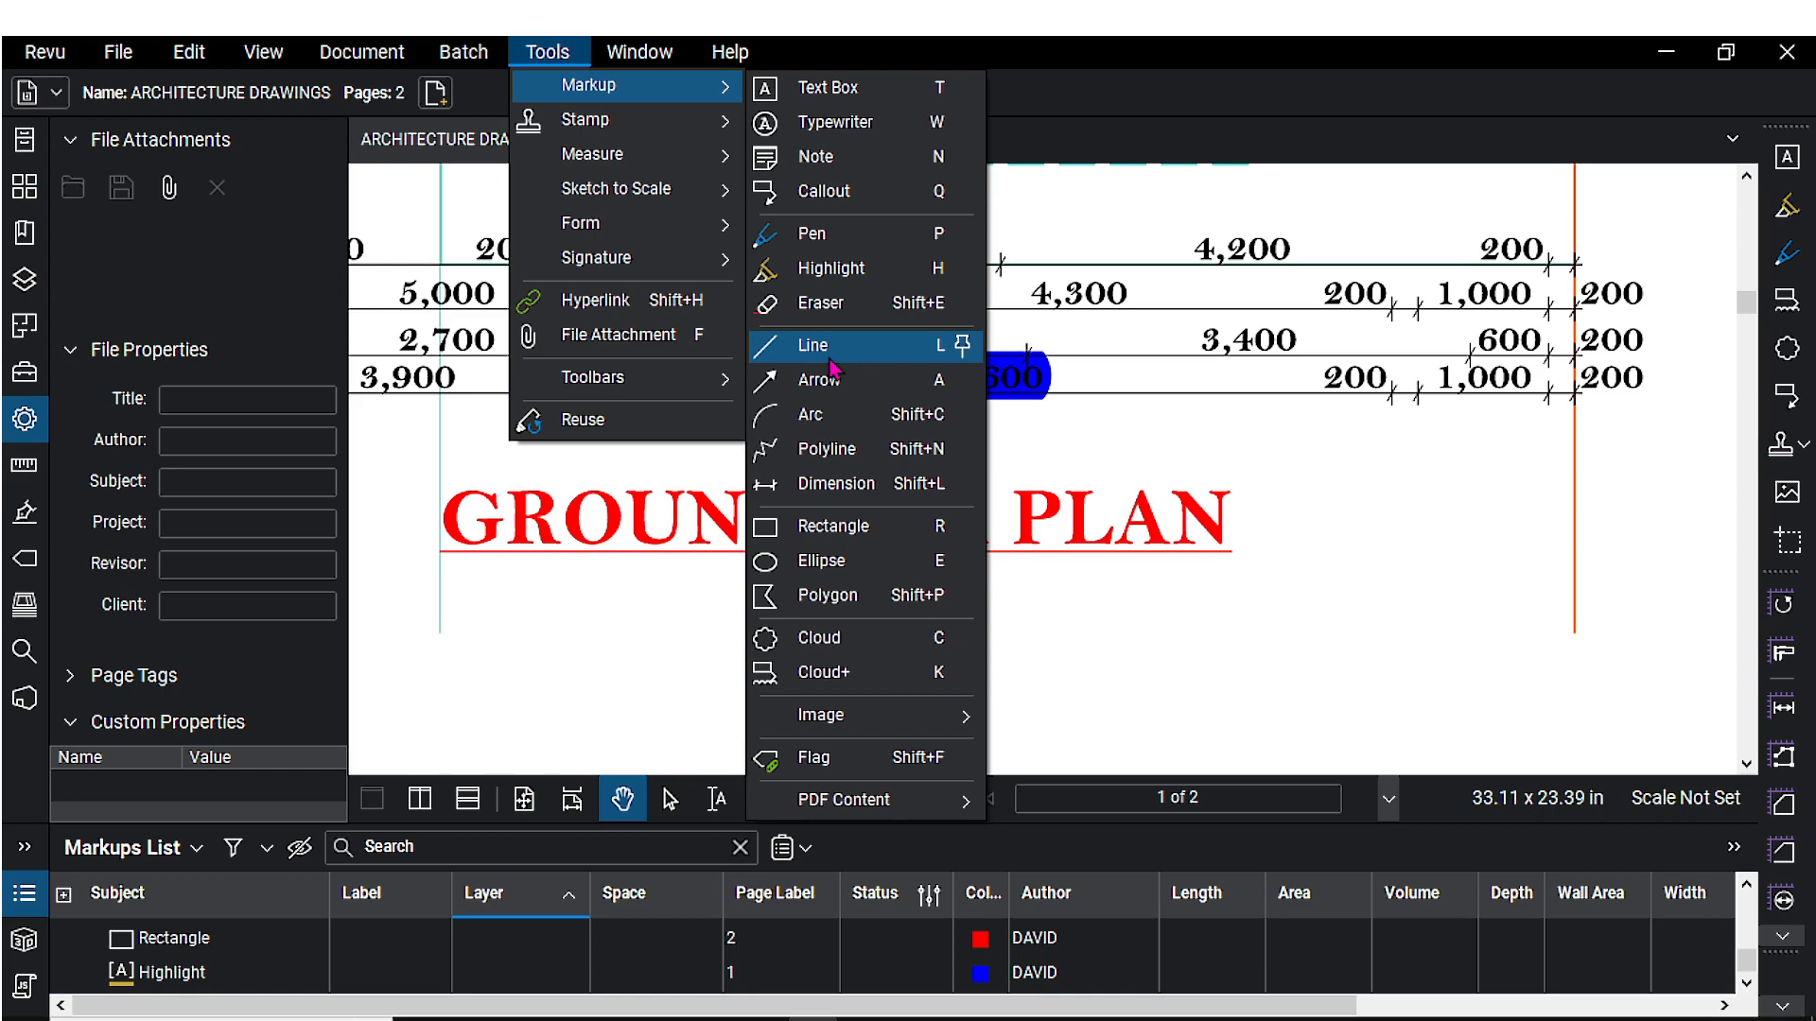
{"action": "left_click", "coordinate": [830, 350]}
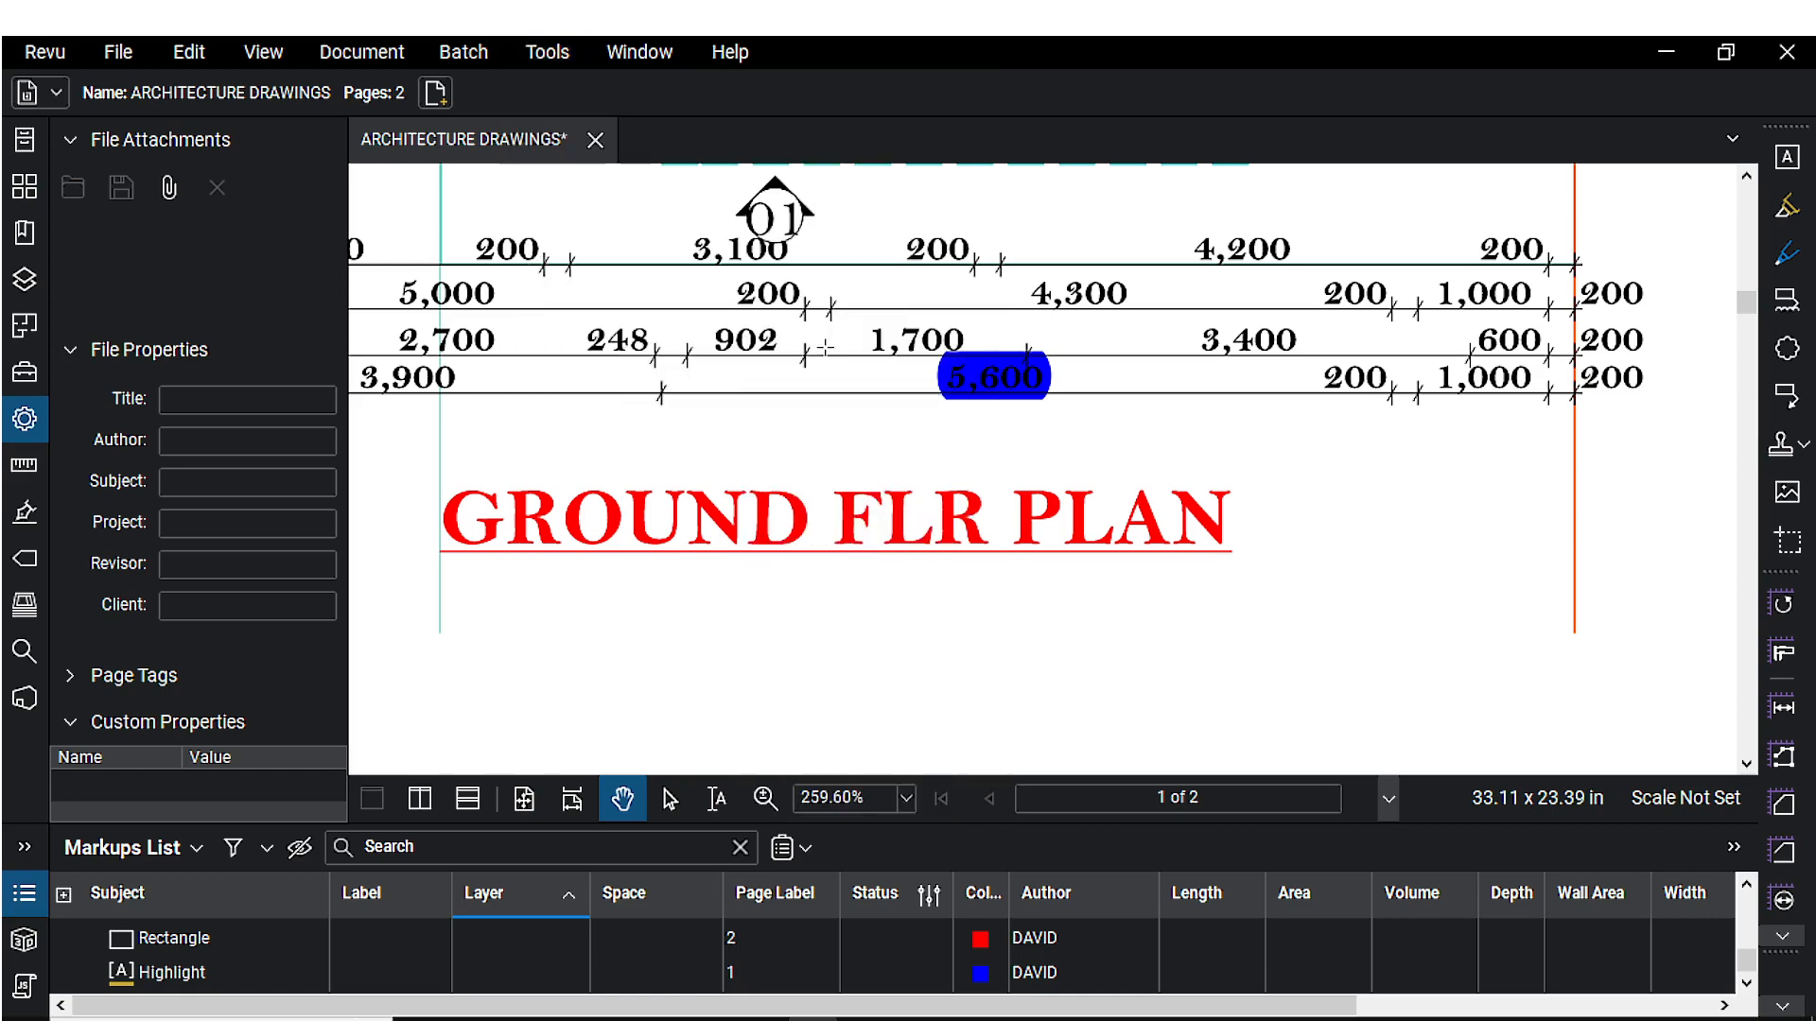
{"action": "scroll", "coordinate": [851, 445], "scroll_direction": "down", "scroll_amount": 3}
{"action": "left_click", "coordinate": [871, 463]}
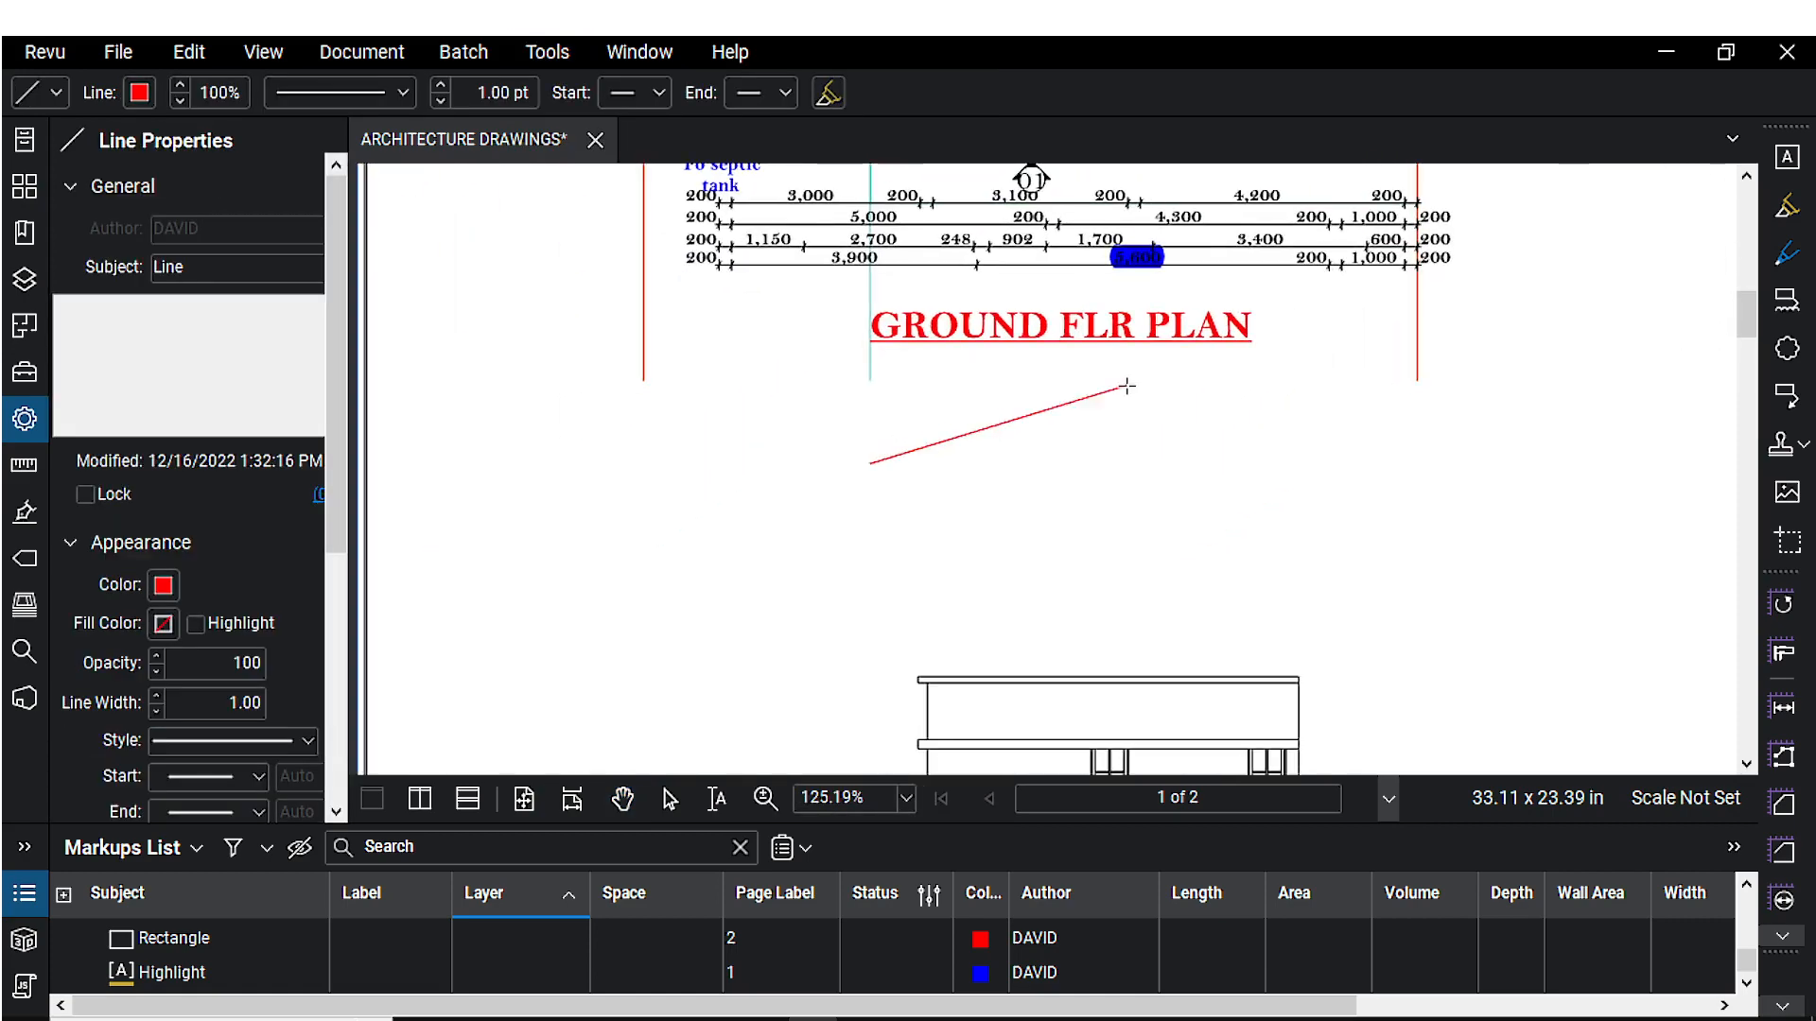
{"action": "left_click", "coordinate": [1319, 463]}
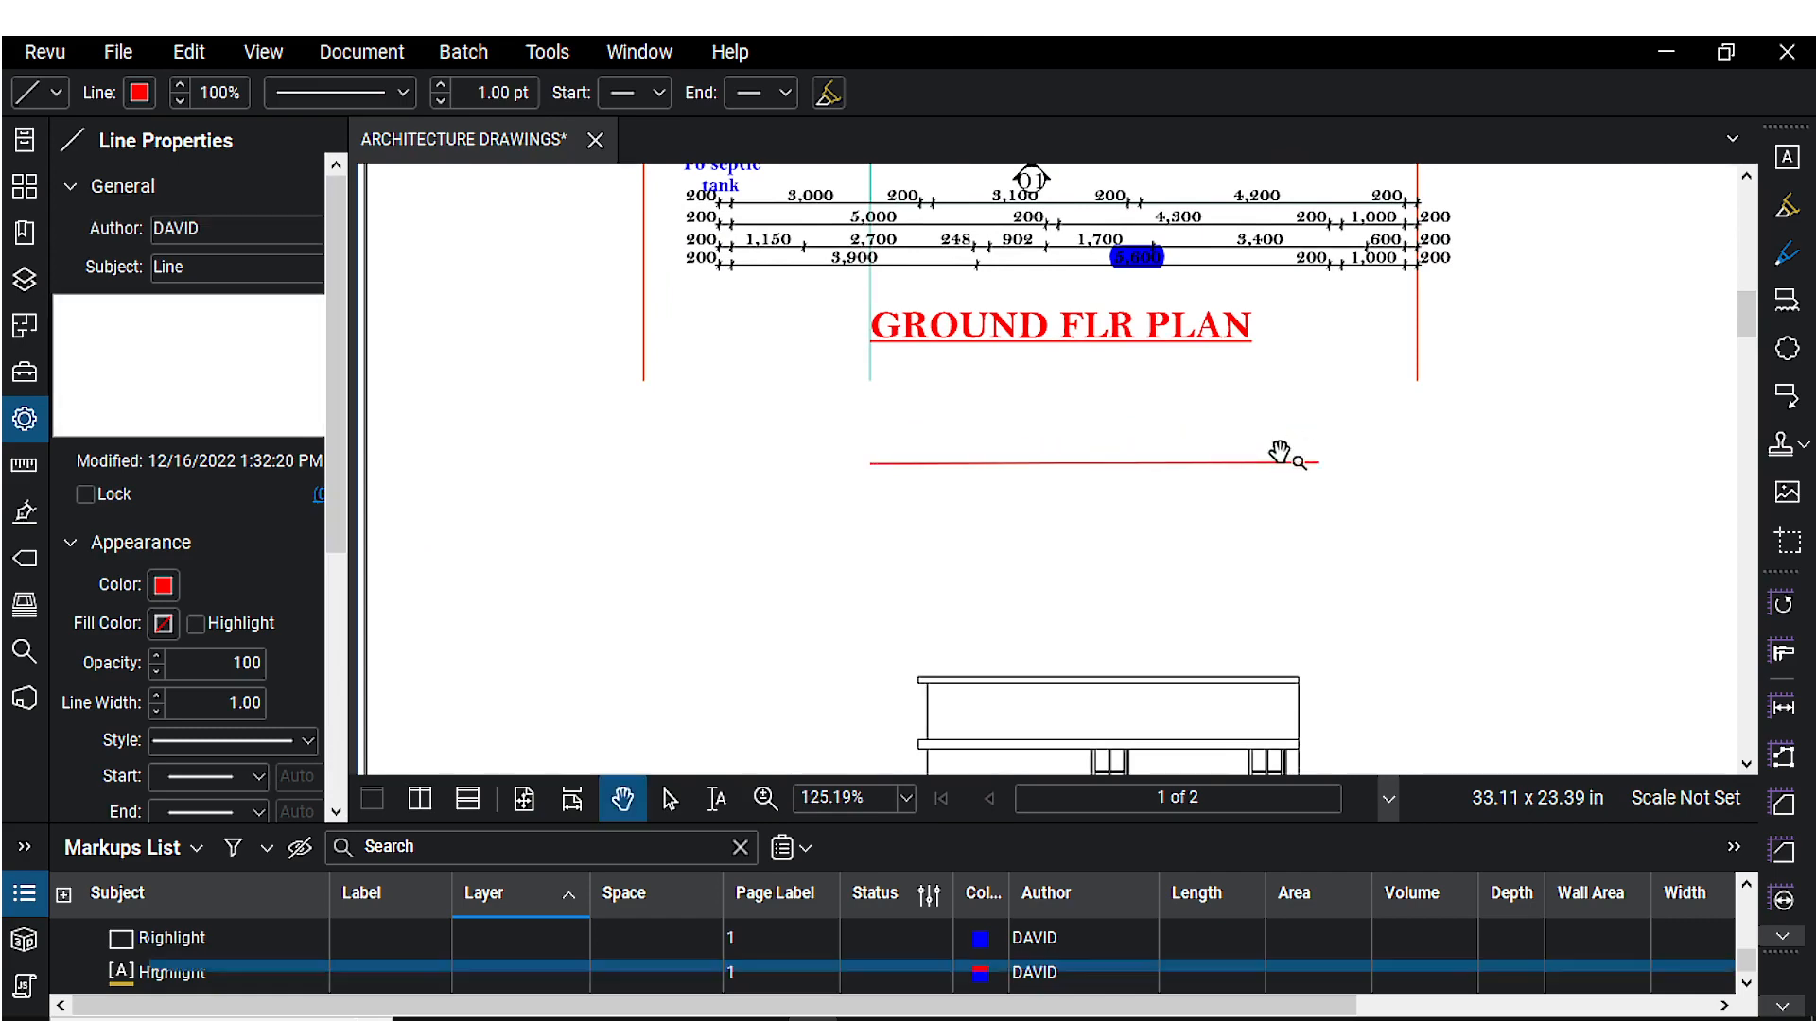
{"action": "left_click", "coordinate": [973, 520]}
- Draw a horizontal red line from the dashed entrance porch outline's lower-left corner leftward past the To septic tank label and the orange boundary line
{"action": "scroll", "coordinate": [972, 487], "scroll_direction": "down", "scroll_amount": 5}
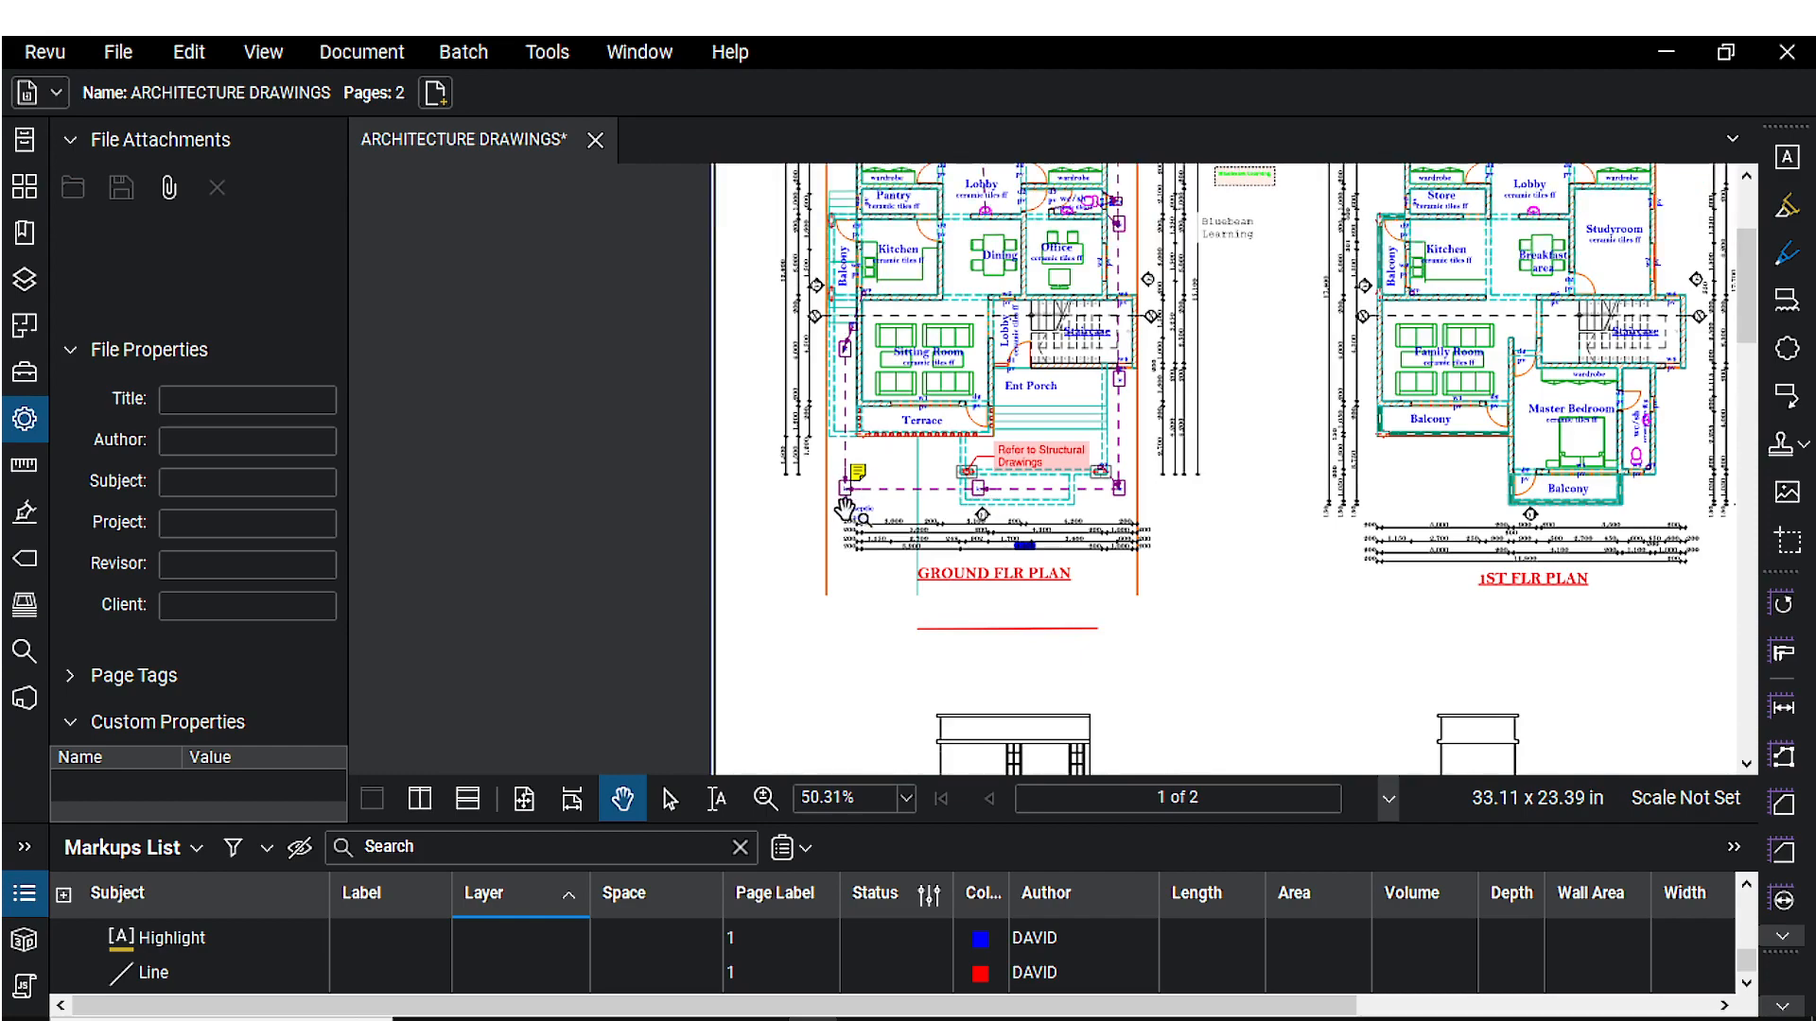
{"action": "scroll", "coordinate": [972, 487], "scroll_direction": "up", "scroll_amount": 5}
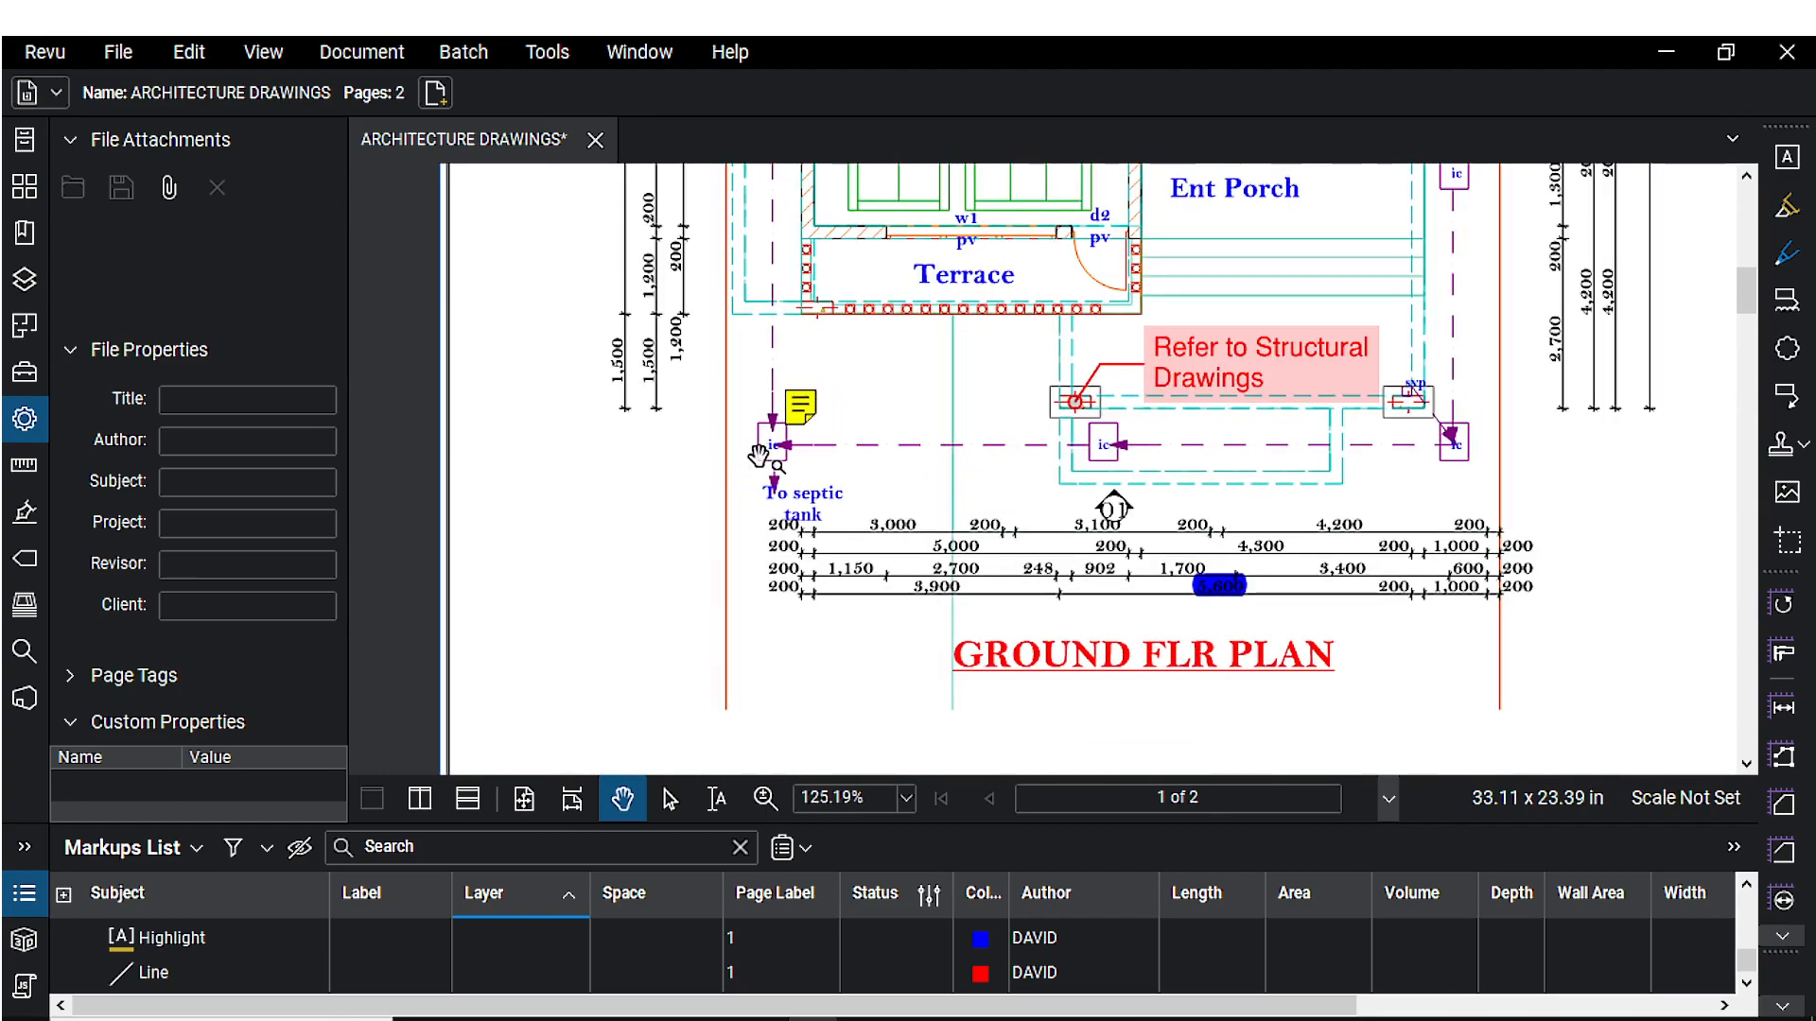
{"action": "left_click_drag", "start_coordinate": [759, 456], "coordinate": [800, 455]}
{"action": "scroll", "coordinate": [1090, 488], "scroll_direction": "up", "scroll_amount": 1}
{"action": "mouse_move", "coordinate": [1089, 487]}
{"action": "left_mouse_down"}
{"action": "mouse_move", "coordinate": [1073, 489]}
{"action": "mouse_move", "coordinate": [1125, 479]}
{"action": "left_mouse_up"}
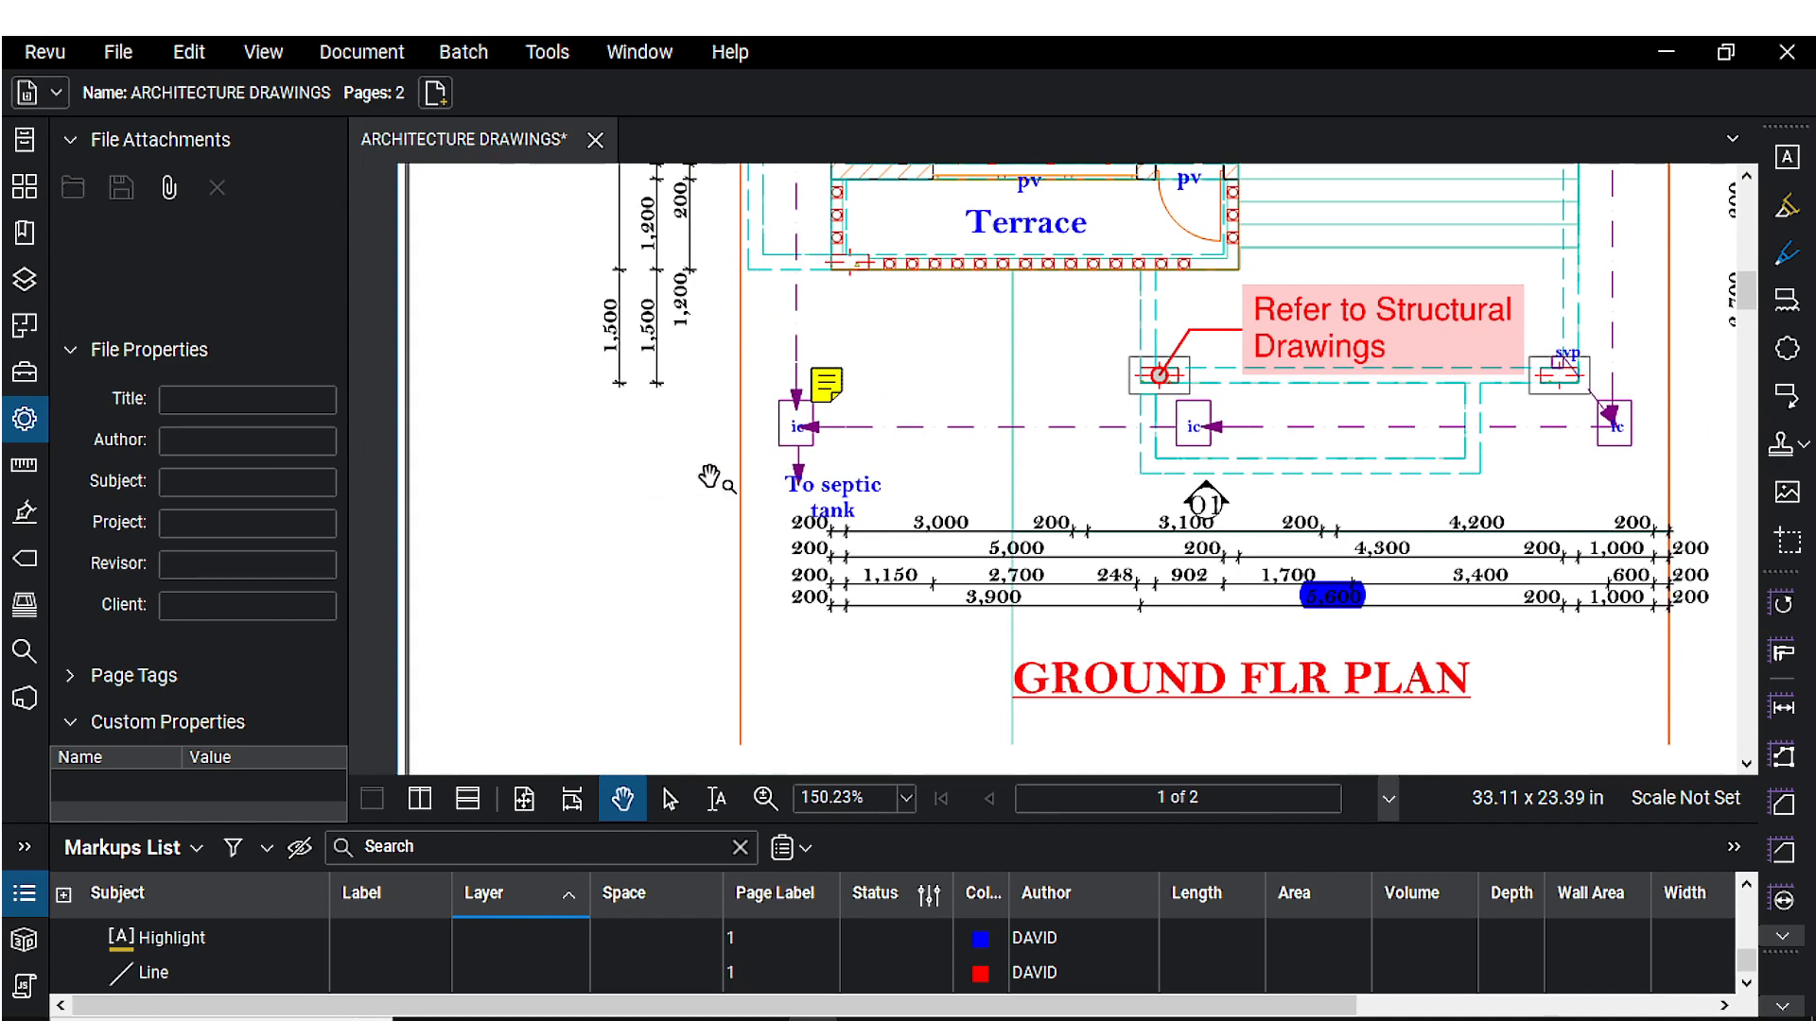
{"action": "left_click", "coordinate": [560, 63]}
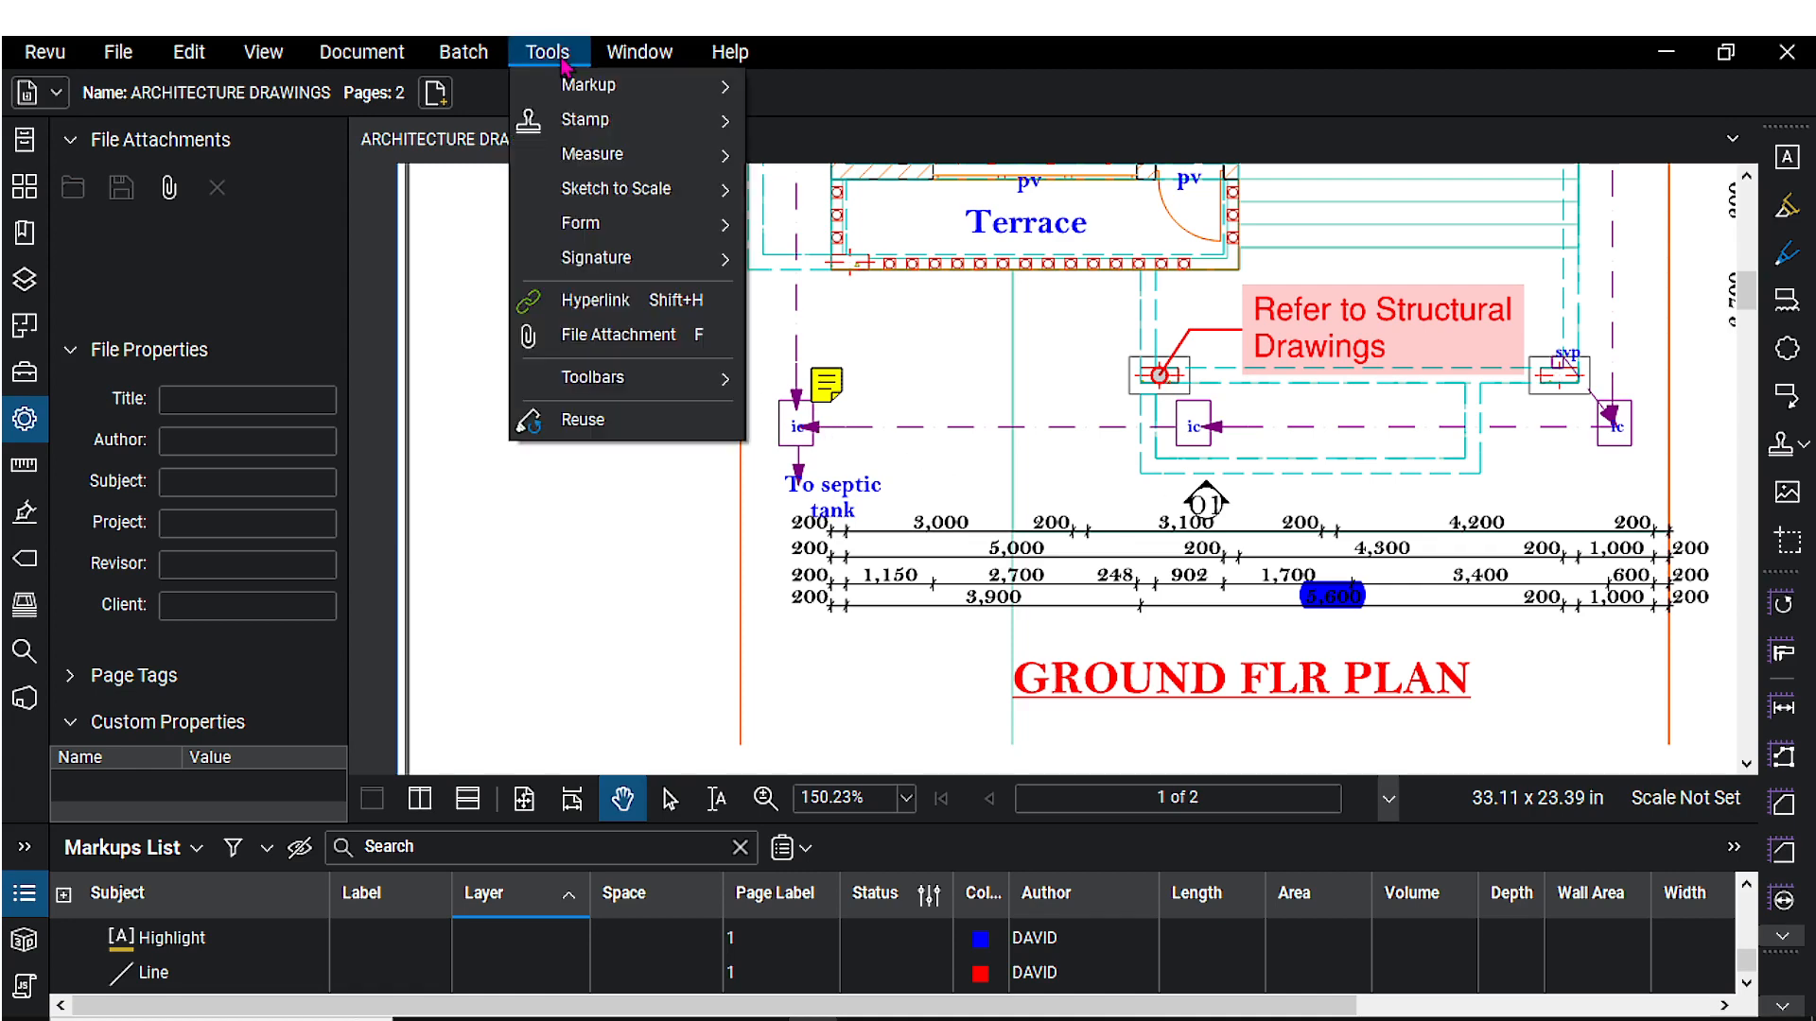
{"action": "left_click", "coordinate": [818, 355]}
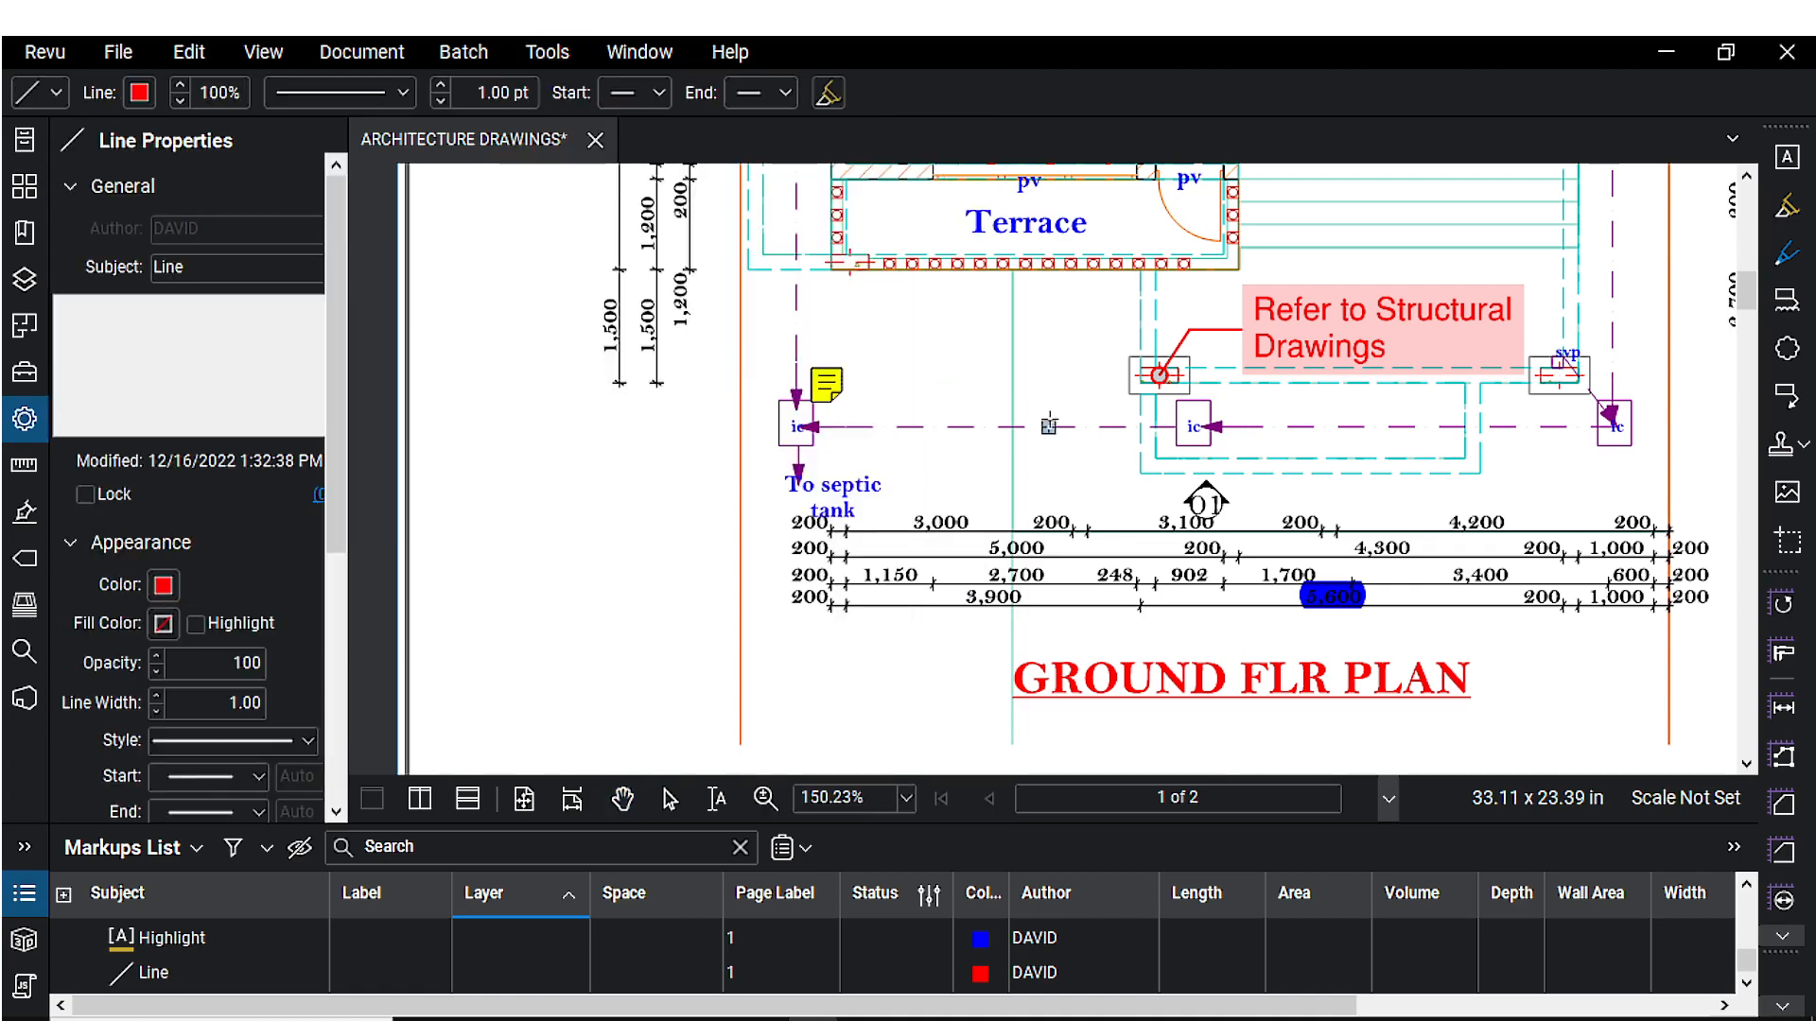
{"action": "scroll", "coordinate": [1040, 426], "scroll_direction": "up", "scroll_amount": 5}
{"action": "left_click", "coordinate": [1209, 489]}
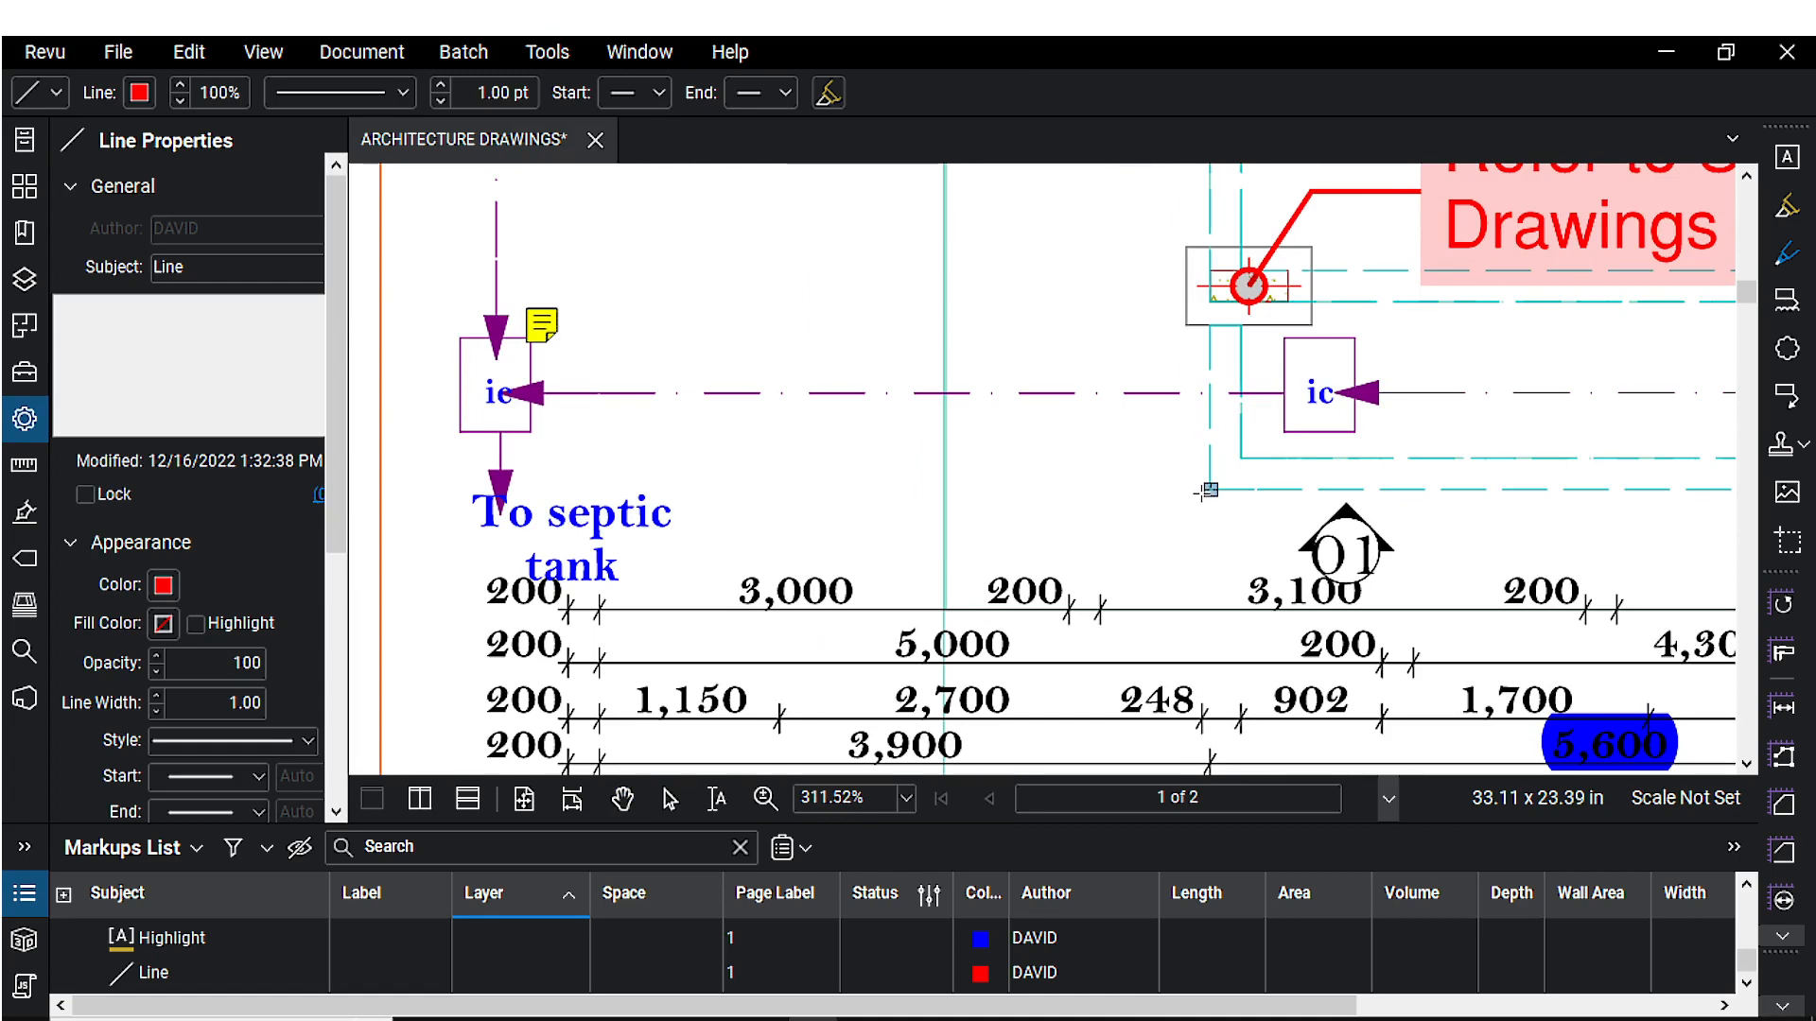
{"action": "left_click_drag", "start_coordinate": [944, 468], "coordinate": [1541, 464]}
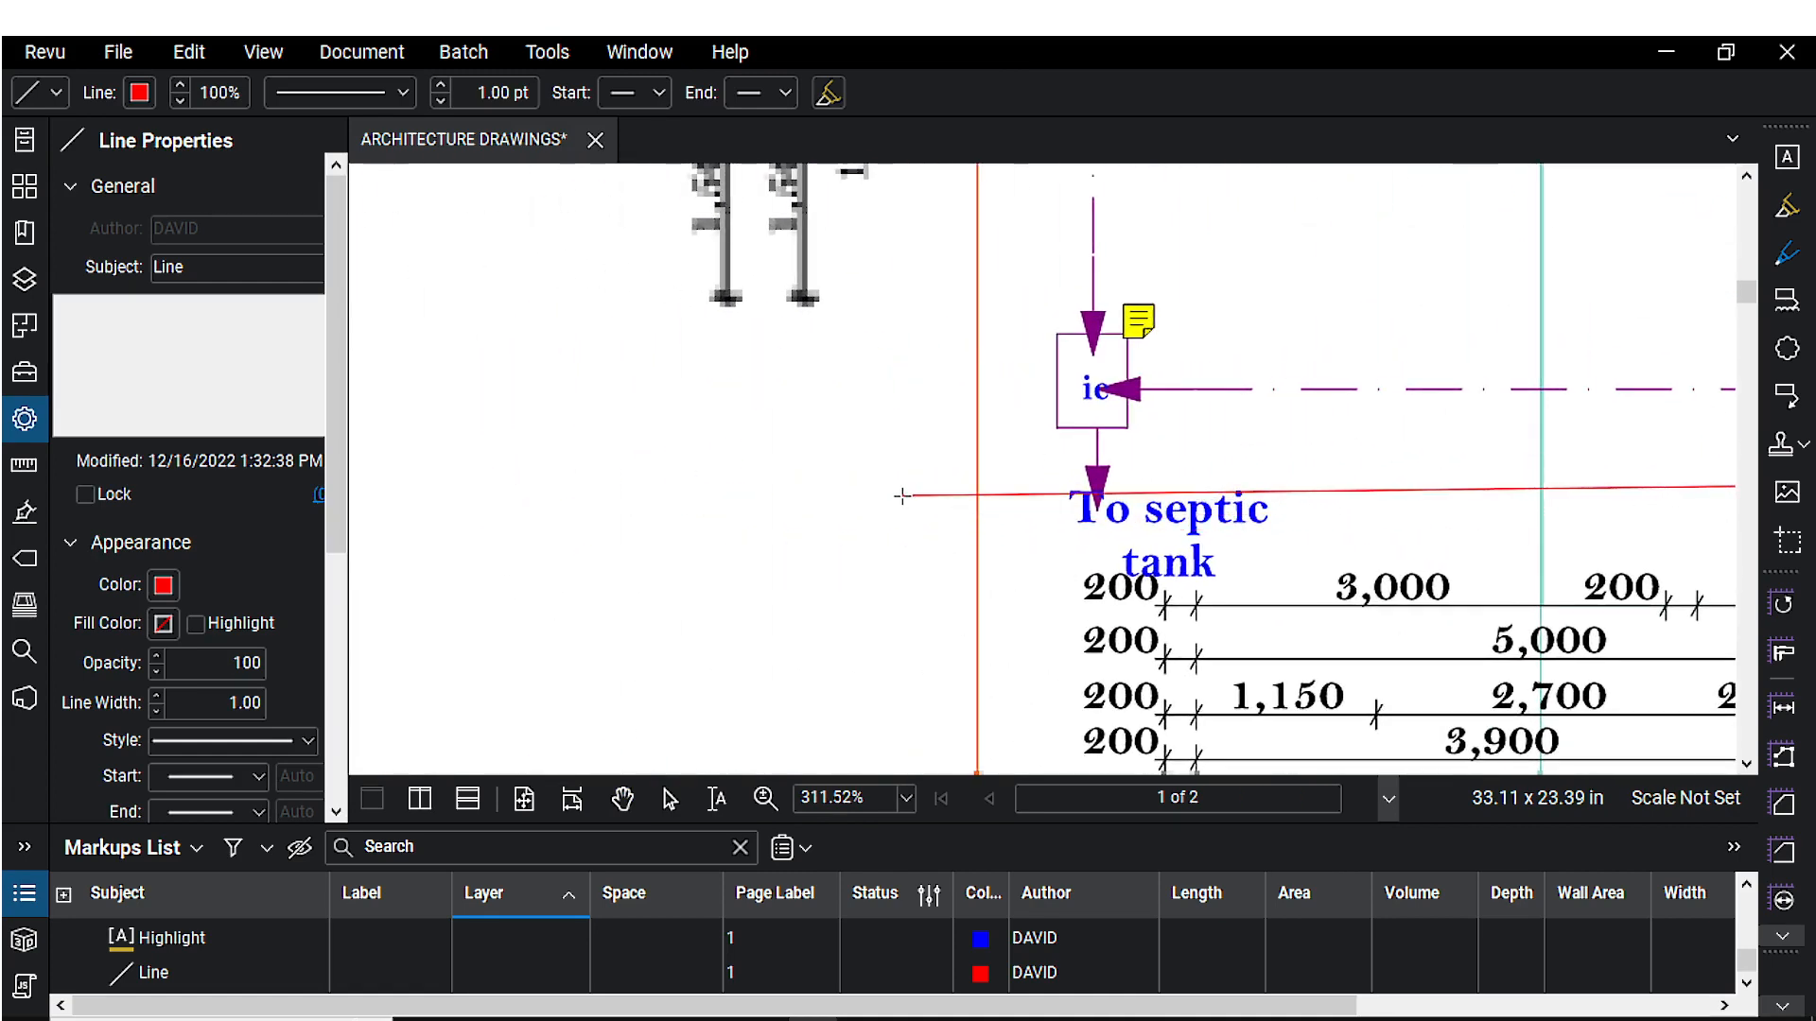
{"action": "scroll", "coordinate": [900, 506], "scroll_direction": "down", "scroll_amount": 4}
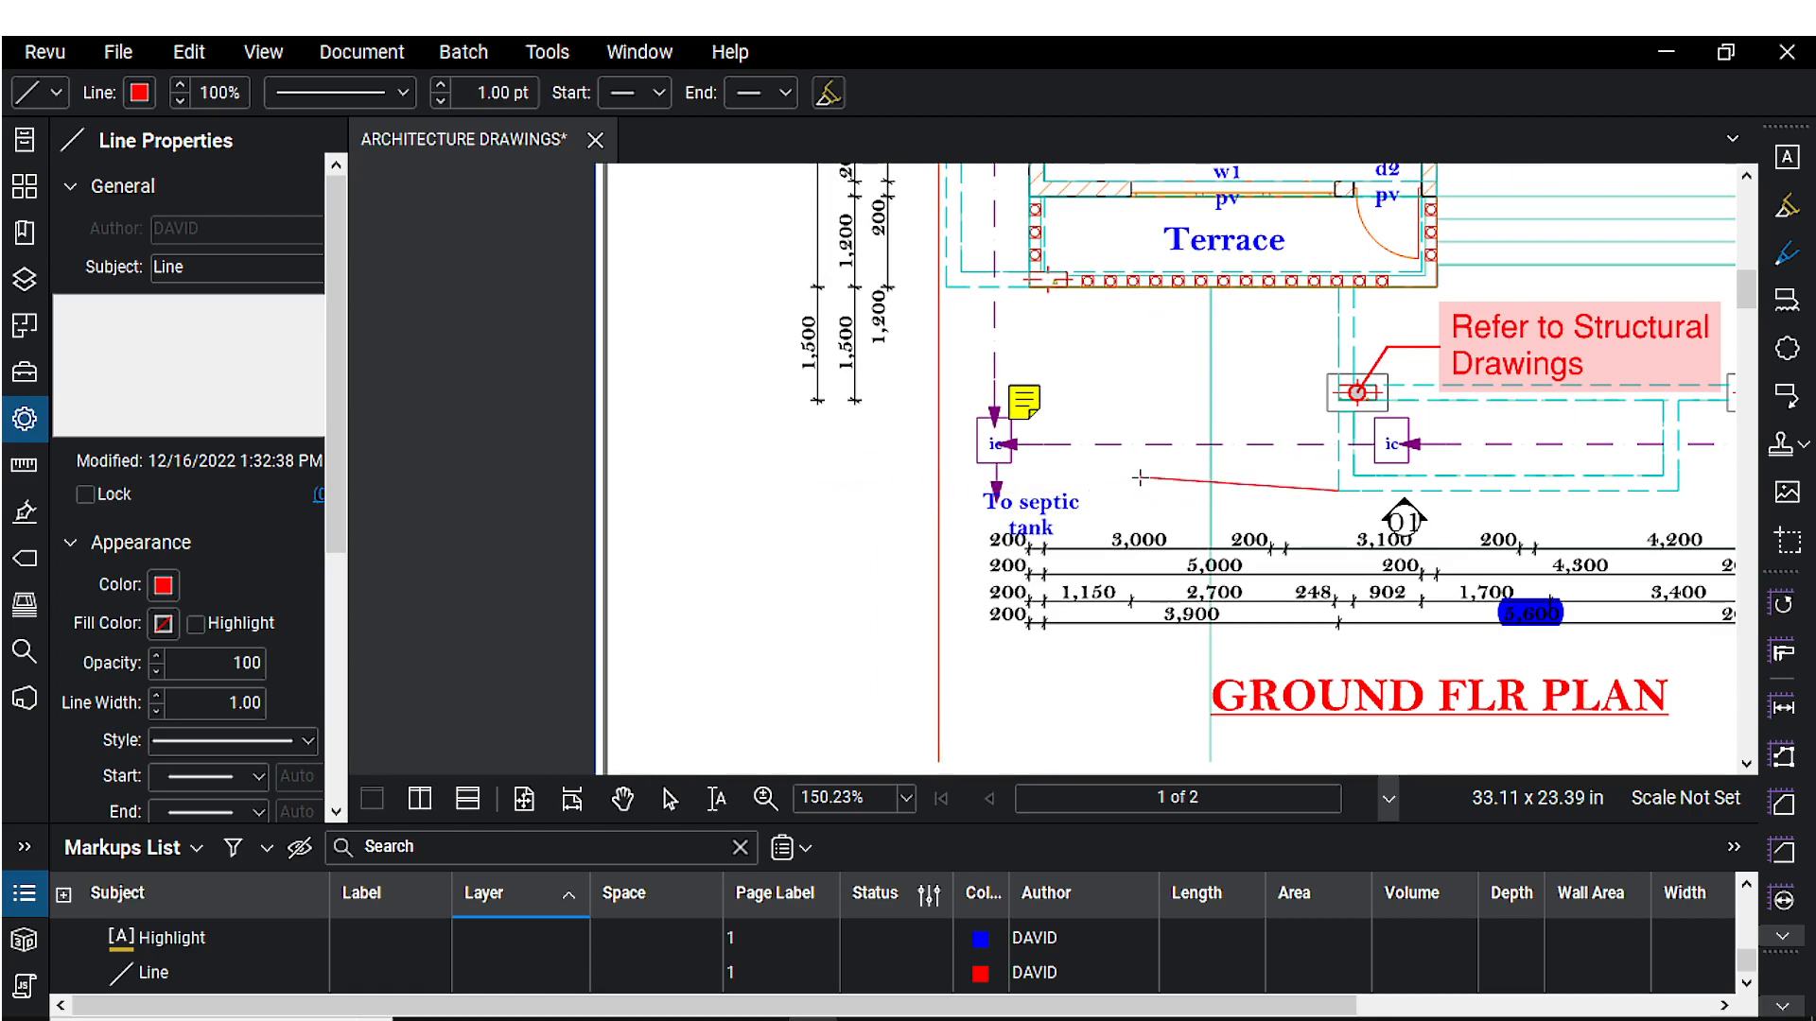
{"action": "scroll", "coordinate": [1140, 477], "scroll_direction": "up", "scroll_amount": 3}
{"action": "scroll", "coordinate": [1123, 506], "scroll_direction": "down", "scroll_amount": 3}
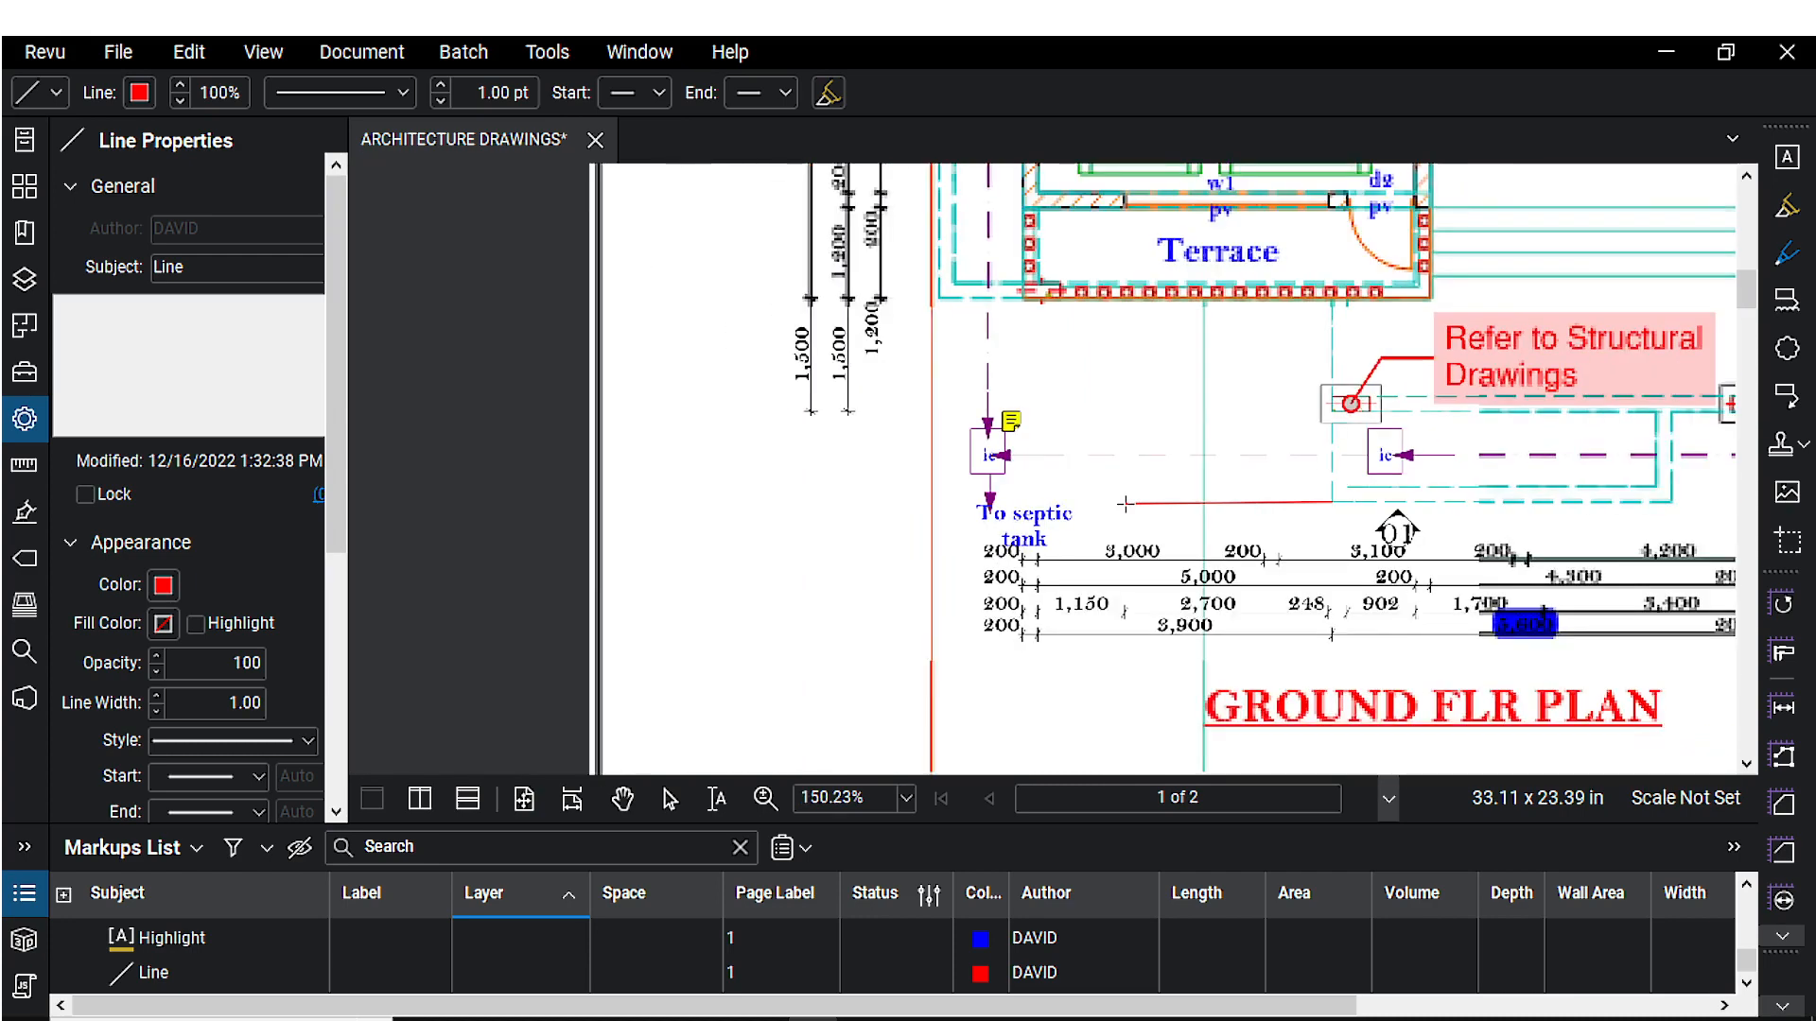
{"action": "left_click_drag", "start_coordinate": [1124, 505], "coordinate": [1142, 512]}
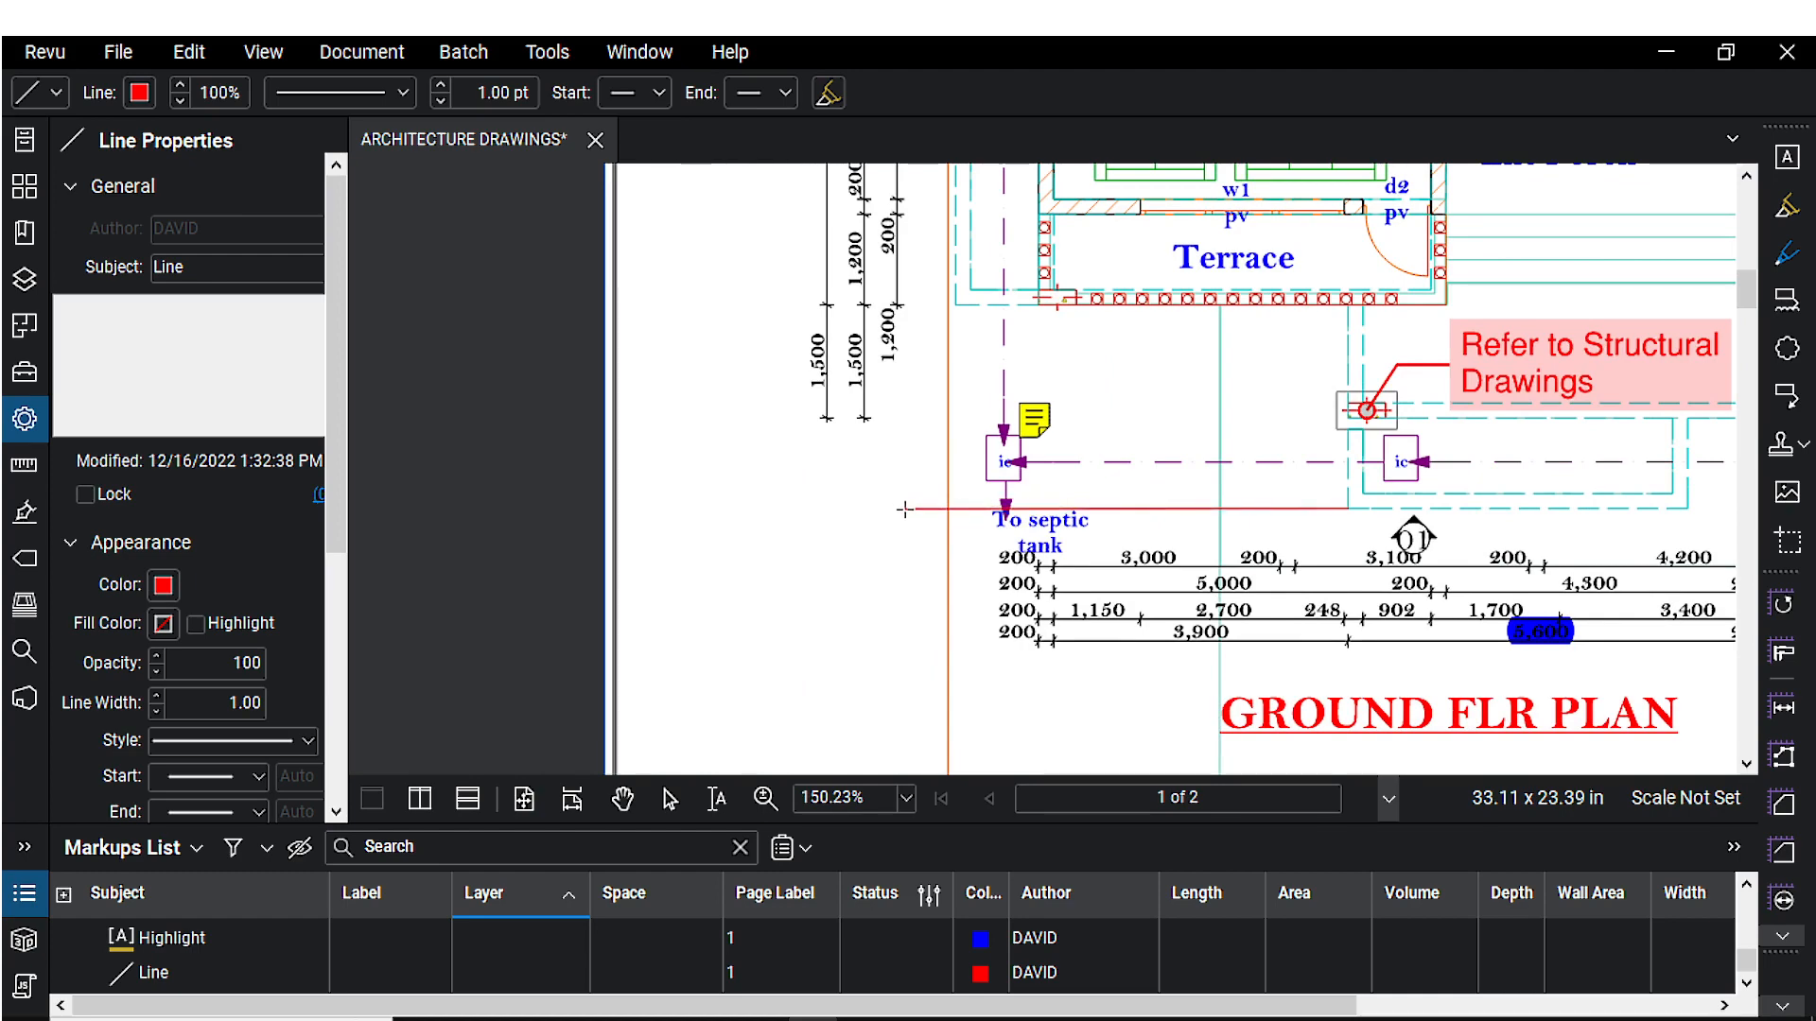
{"action": "scroll", "coordinate": [905, 509], "scroll_direction": "up", "scroll_amount": 2}
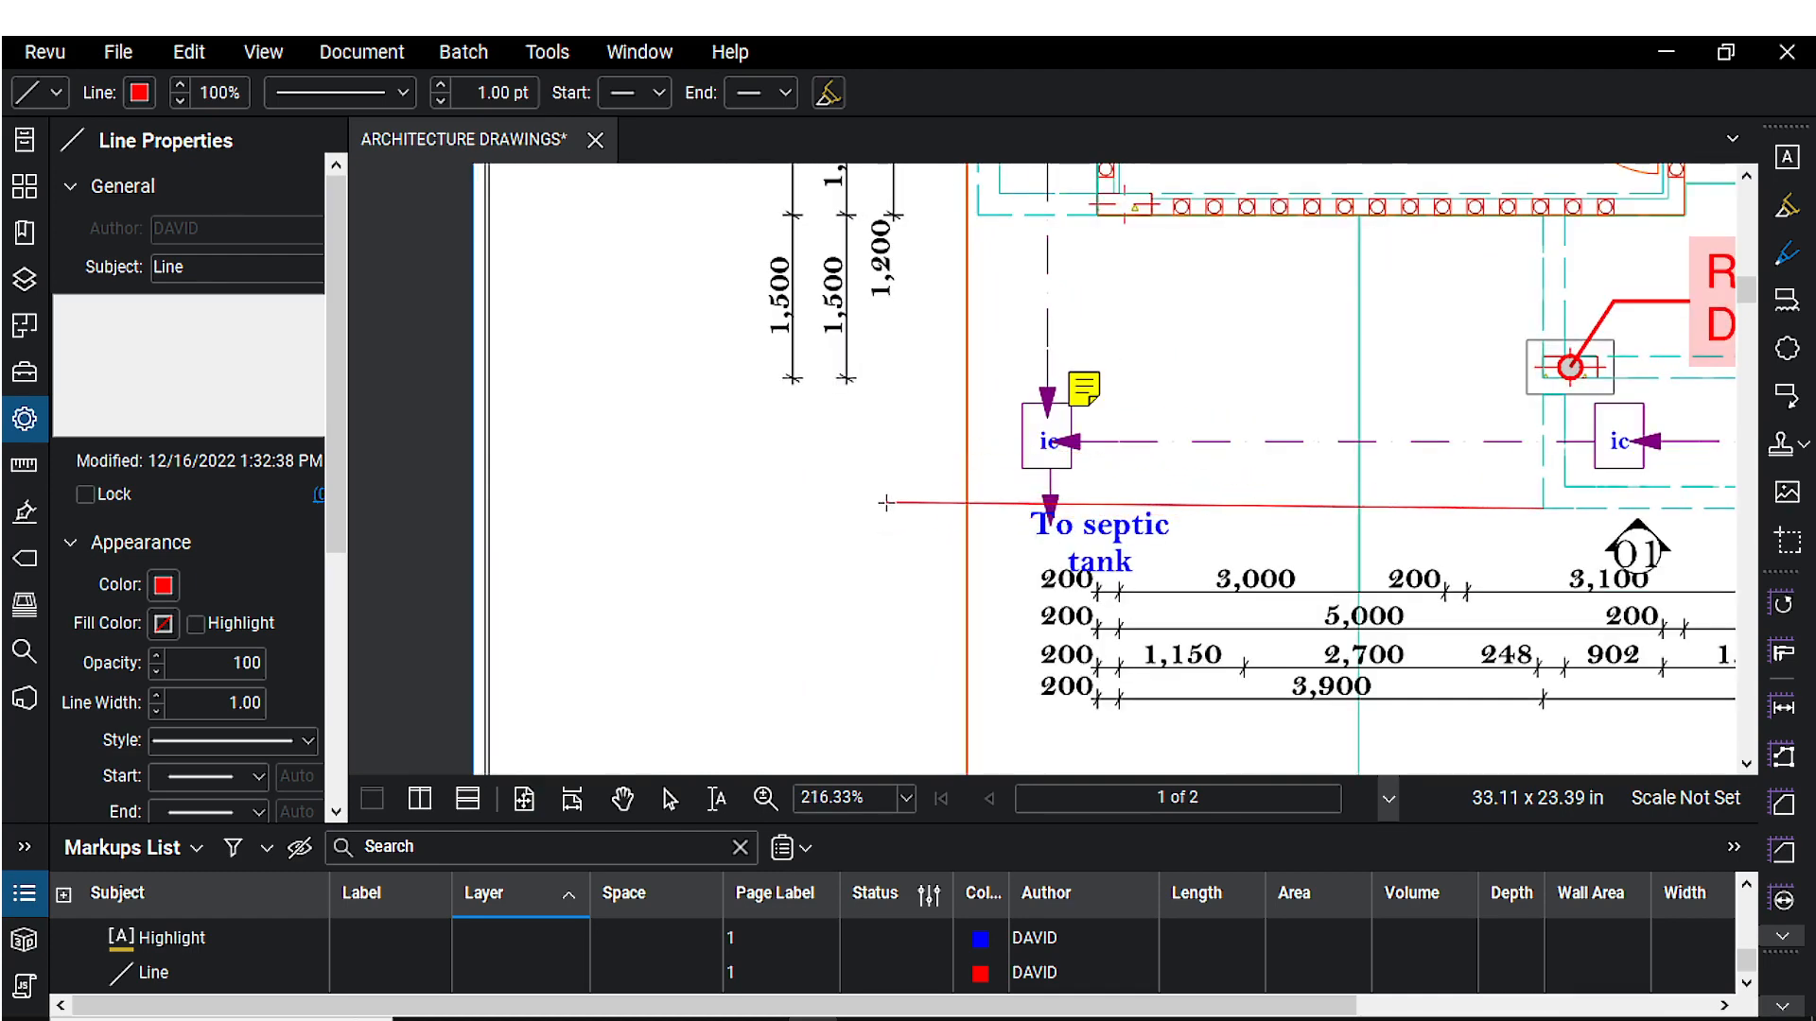
{"action": "key", "text": "shift"}
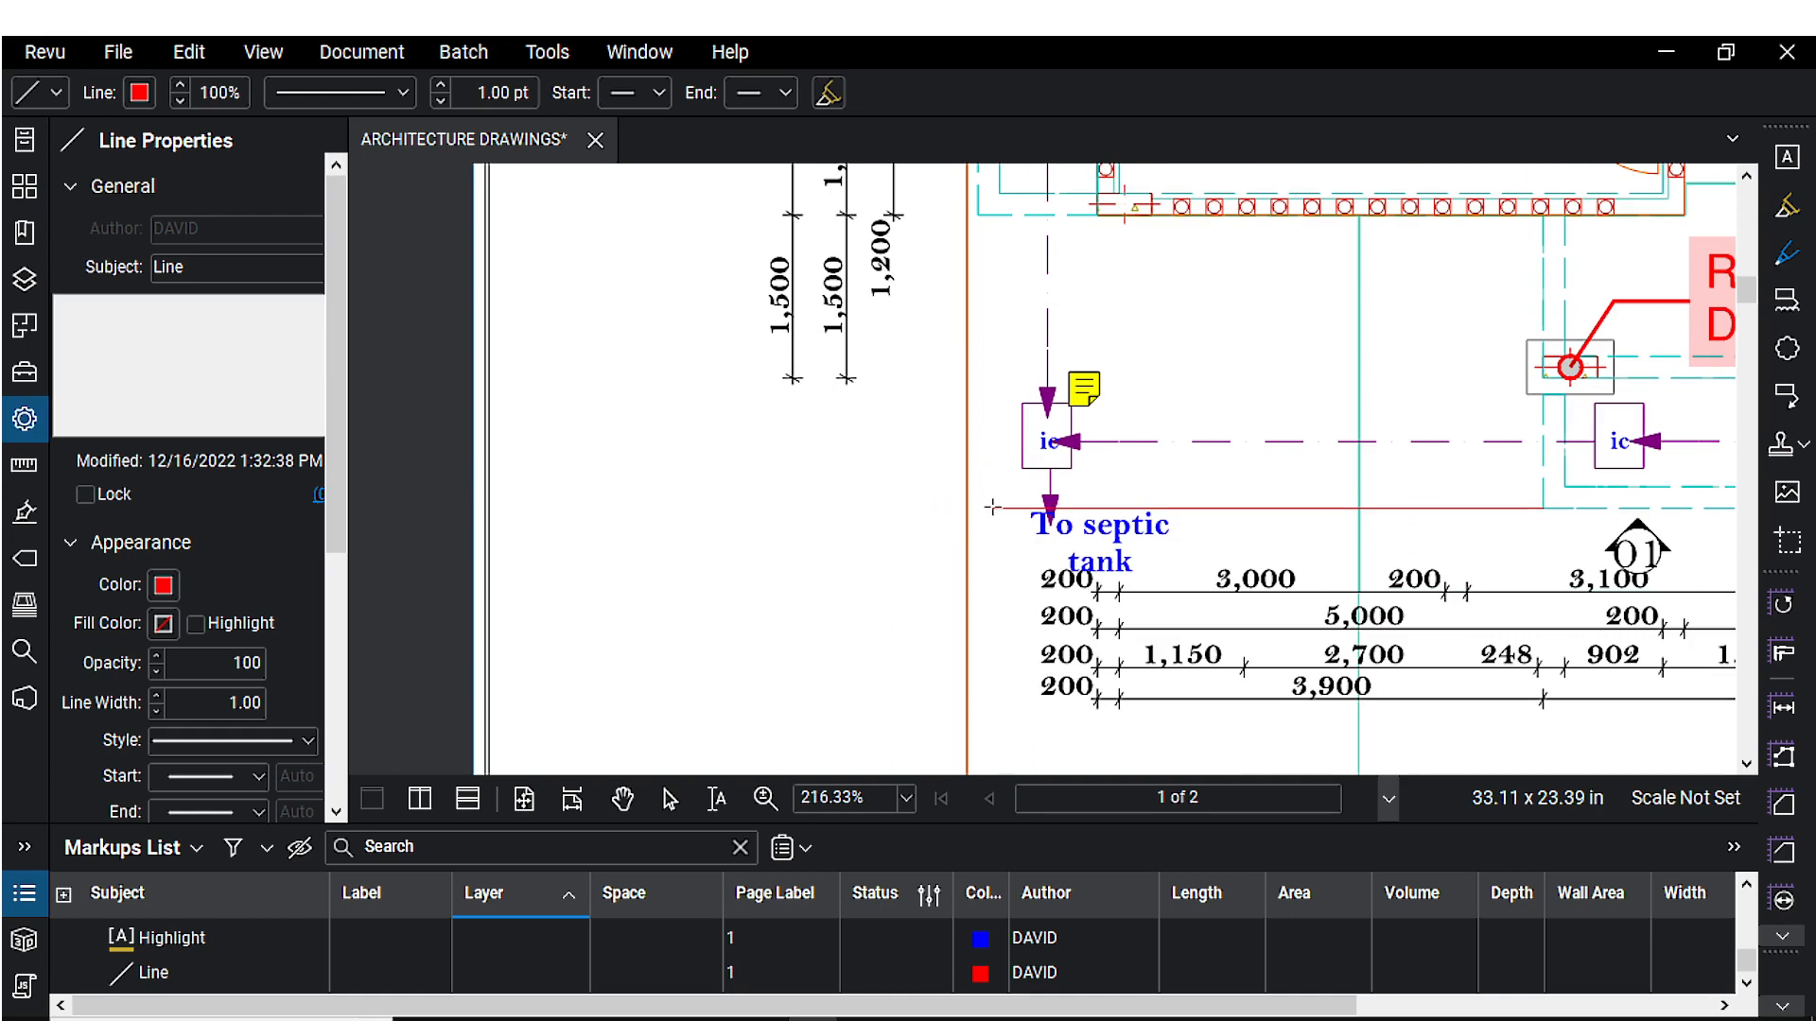
{"action": "left_click", "coordinate": [851, 506]}
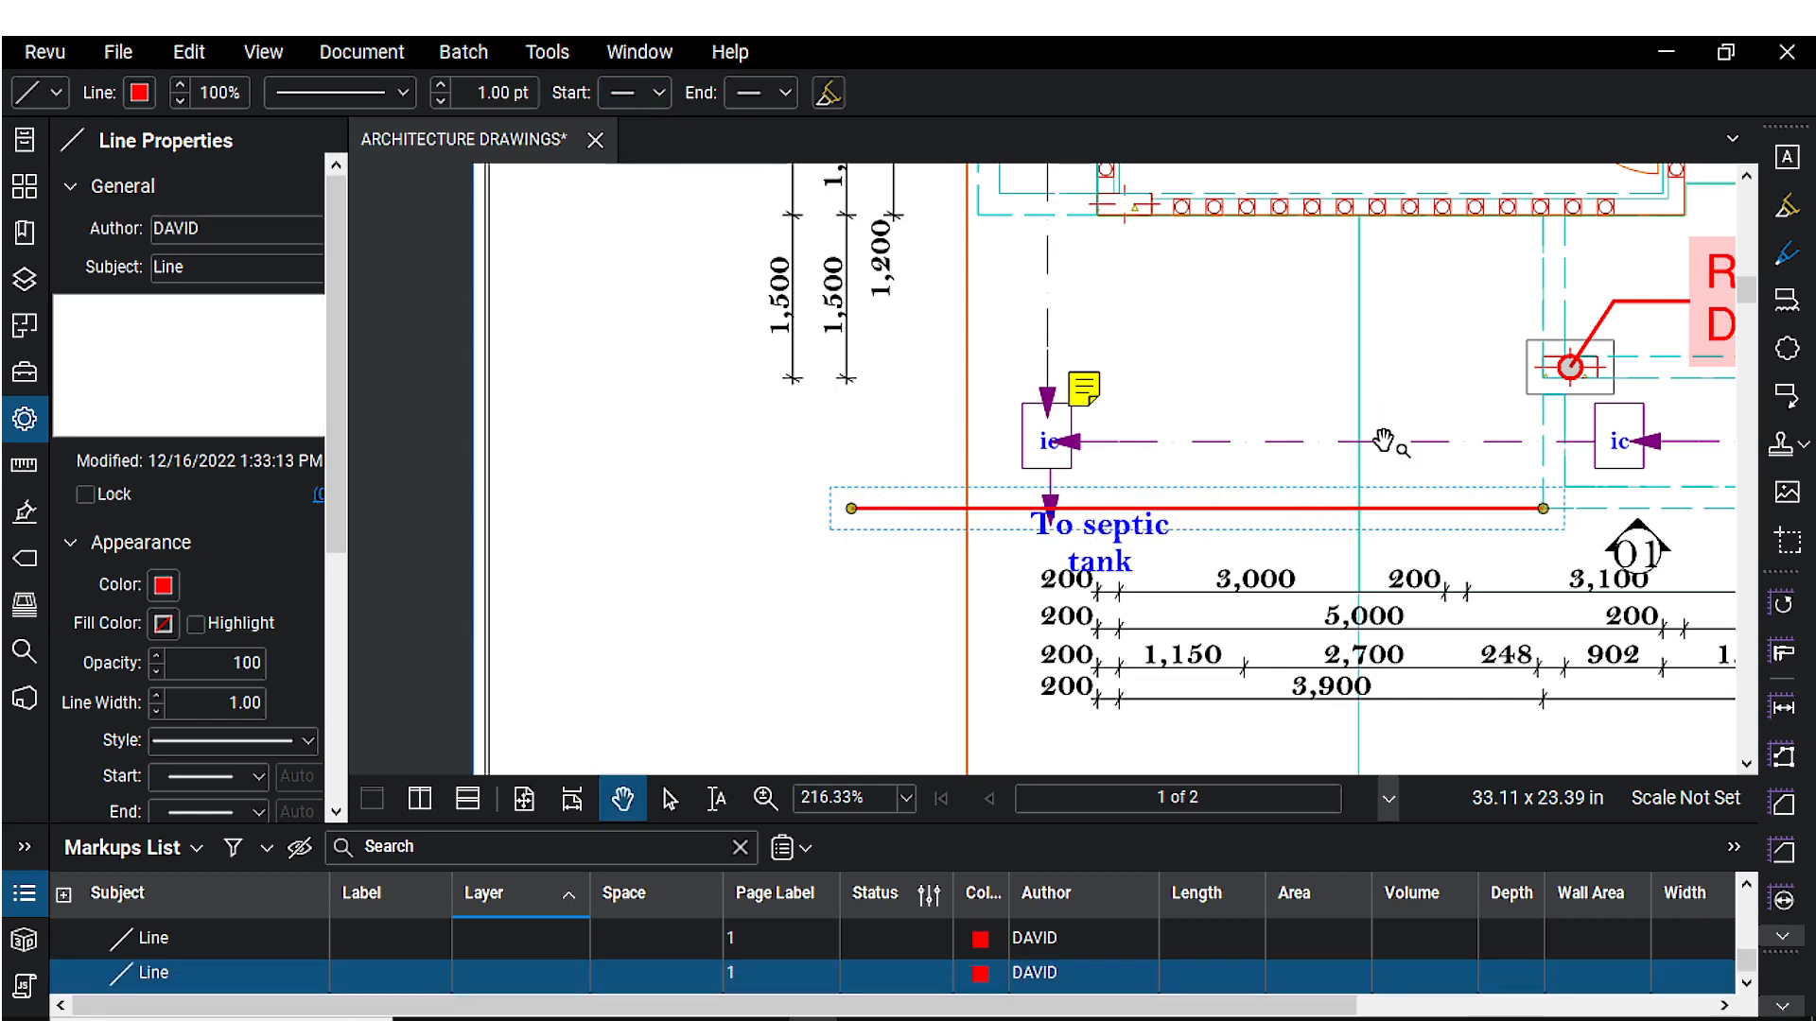
- Draw a vertical red line from the dashed outline's corner left of the Terrace down across the horizontal red line
{"action": "left_click", "coordinate": [548, 51]}
{"action": "mouse_move", "coordinate": [667, 94]}
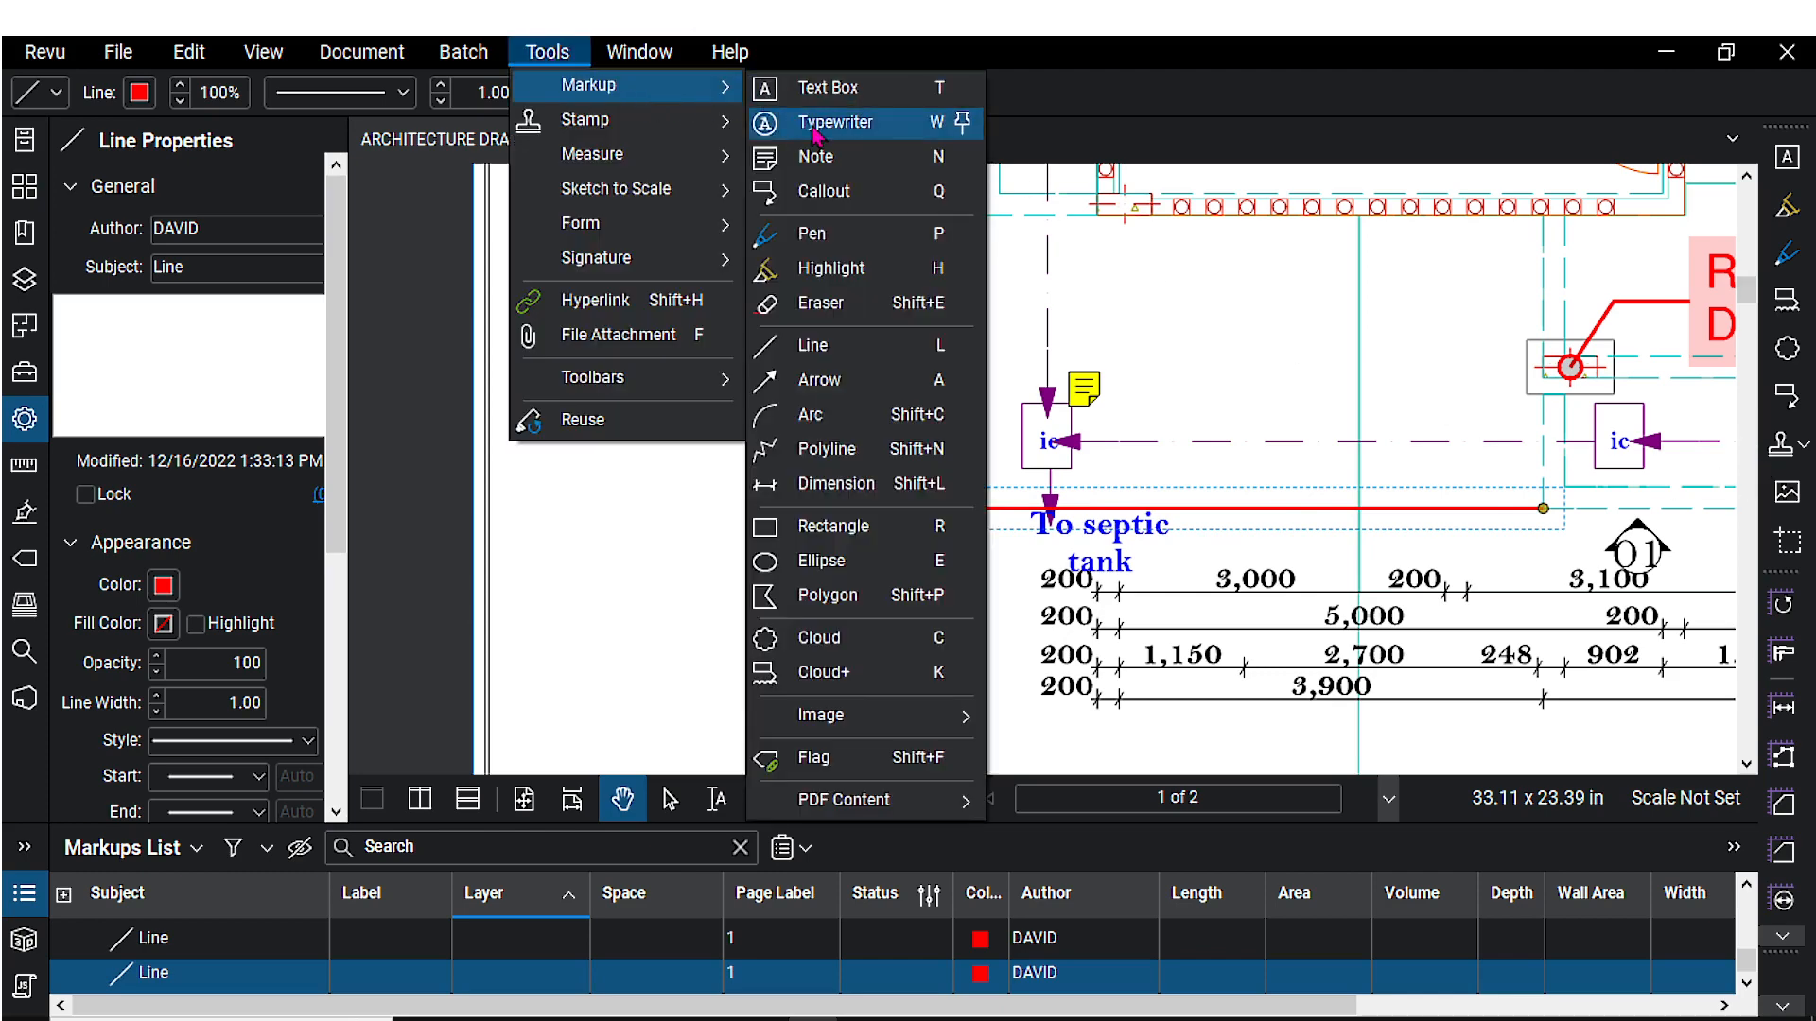
{"action": "left_click", "coordinate": [811, 345]}
{"action": "scroll", "coordinate": [983, 340], "scroll_direction": "up", "scroll_amount": 2}
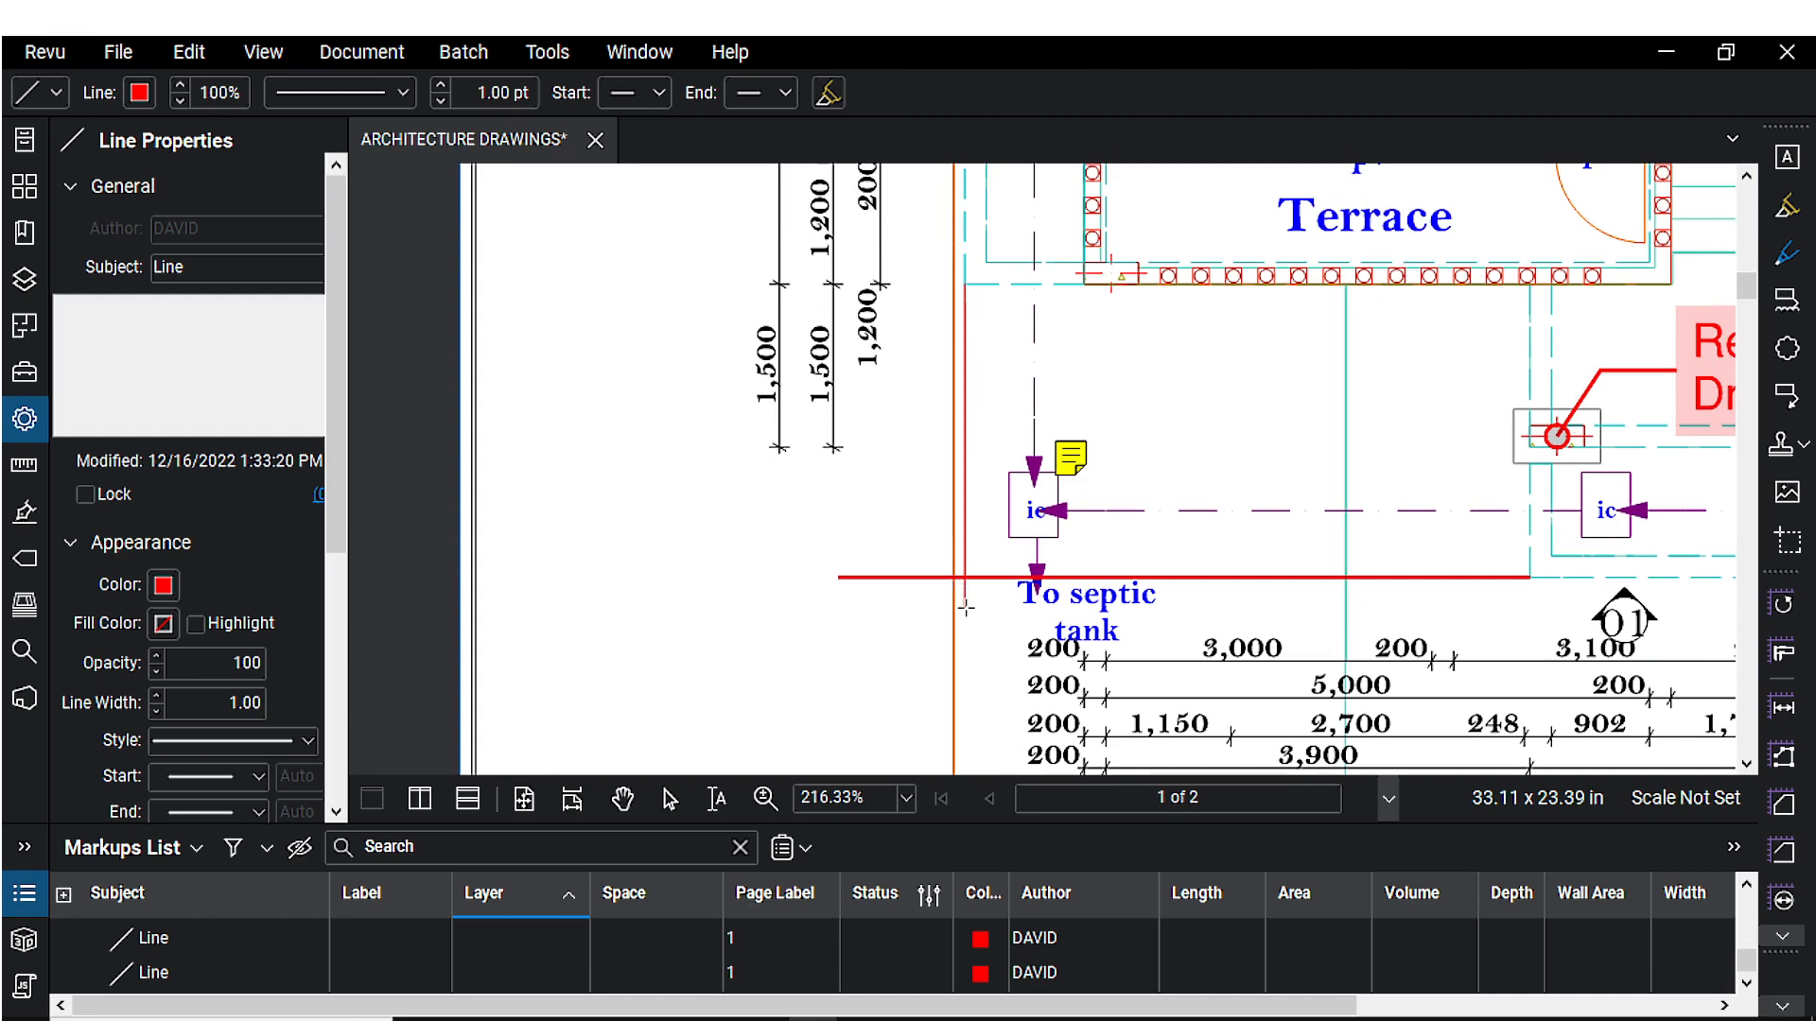
{"action": "left_click", "coordinate": [964, 608]}
{"action": "left_click", "coordinate": [869, 537]}
- Give the vertical red line left of the septic tank label open arrowheads at both its start and its end
{"action": "scroll", "coordinate": [980, 594], "scroll_direction": "up", "scroll_amount": 2}
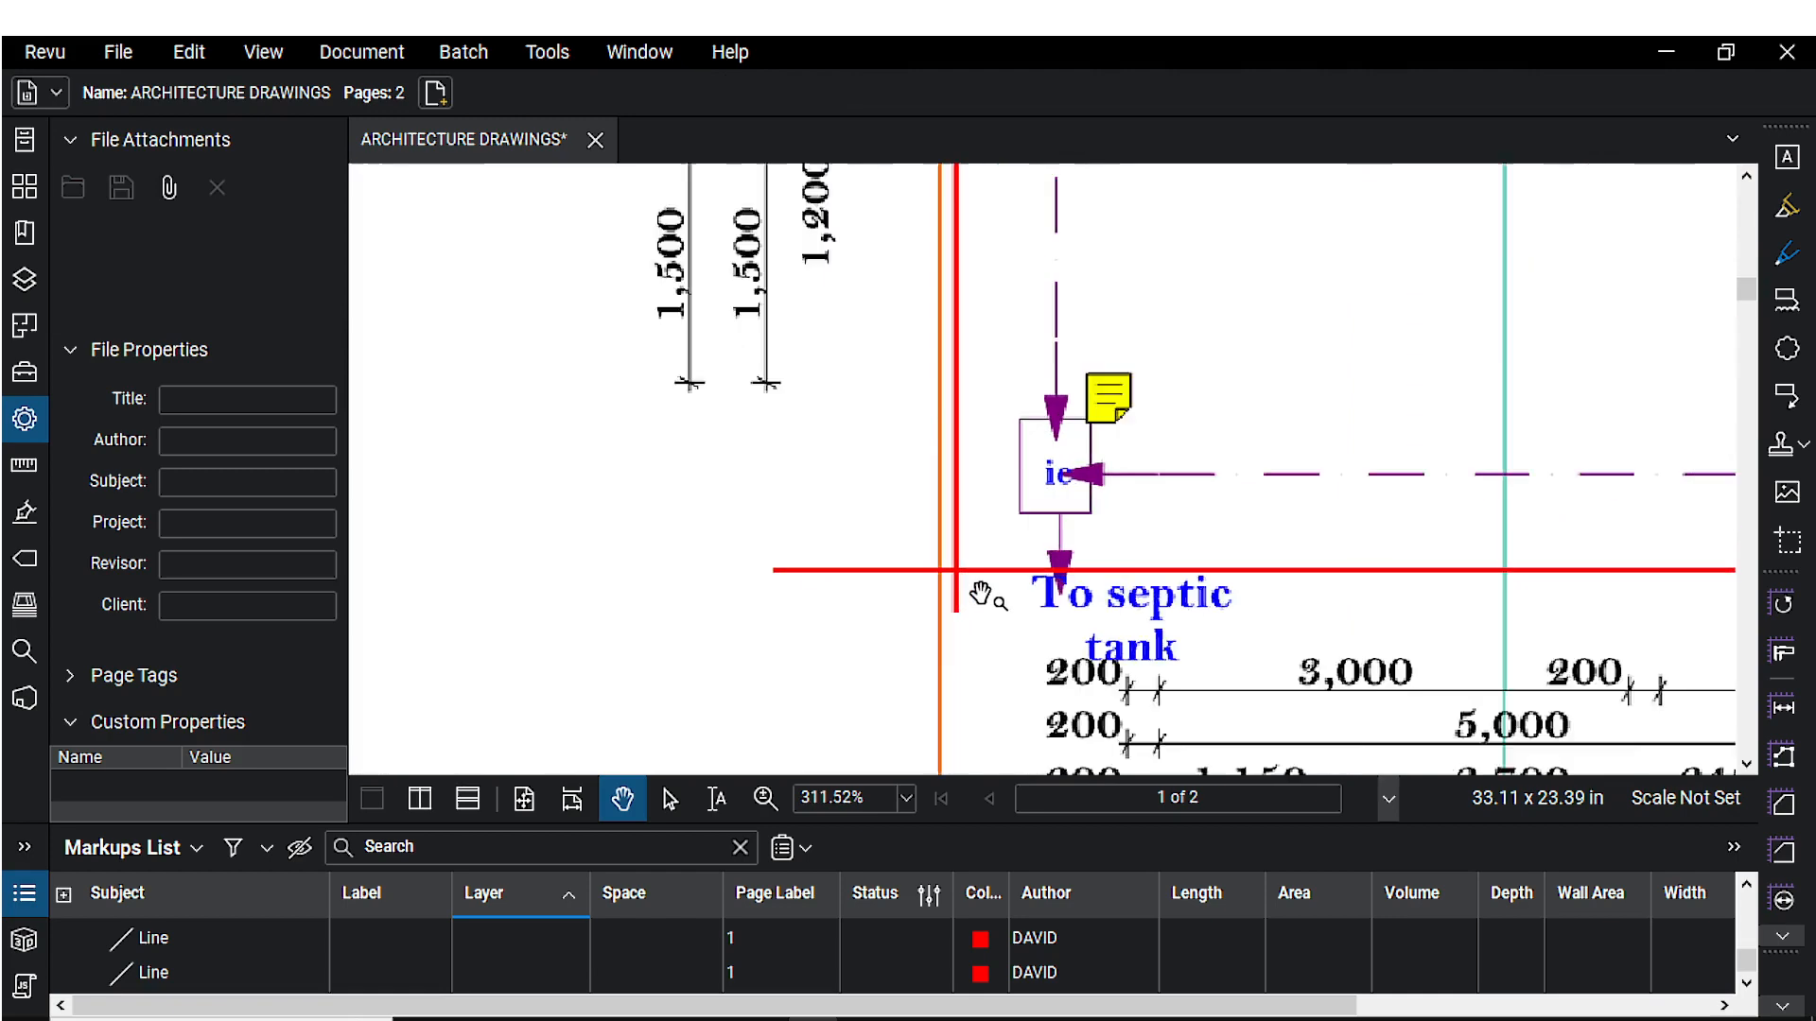
{"action": "scroll", "coordinate": [980, 594], "scroll_direction": "up", "scroll_amount": 5}
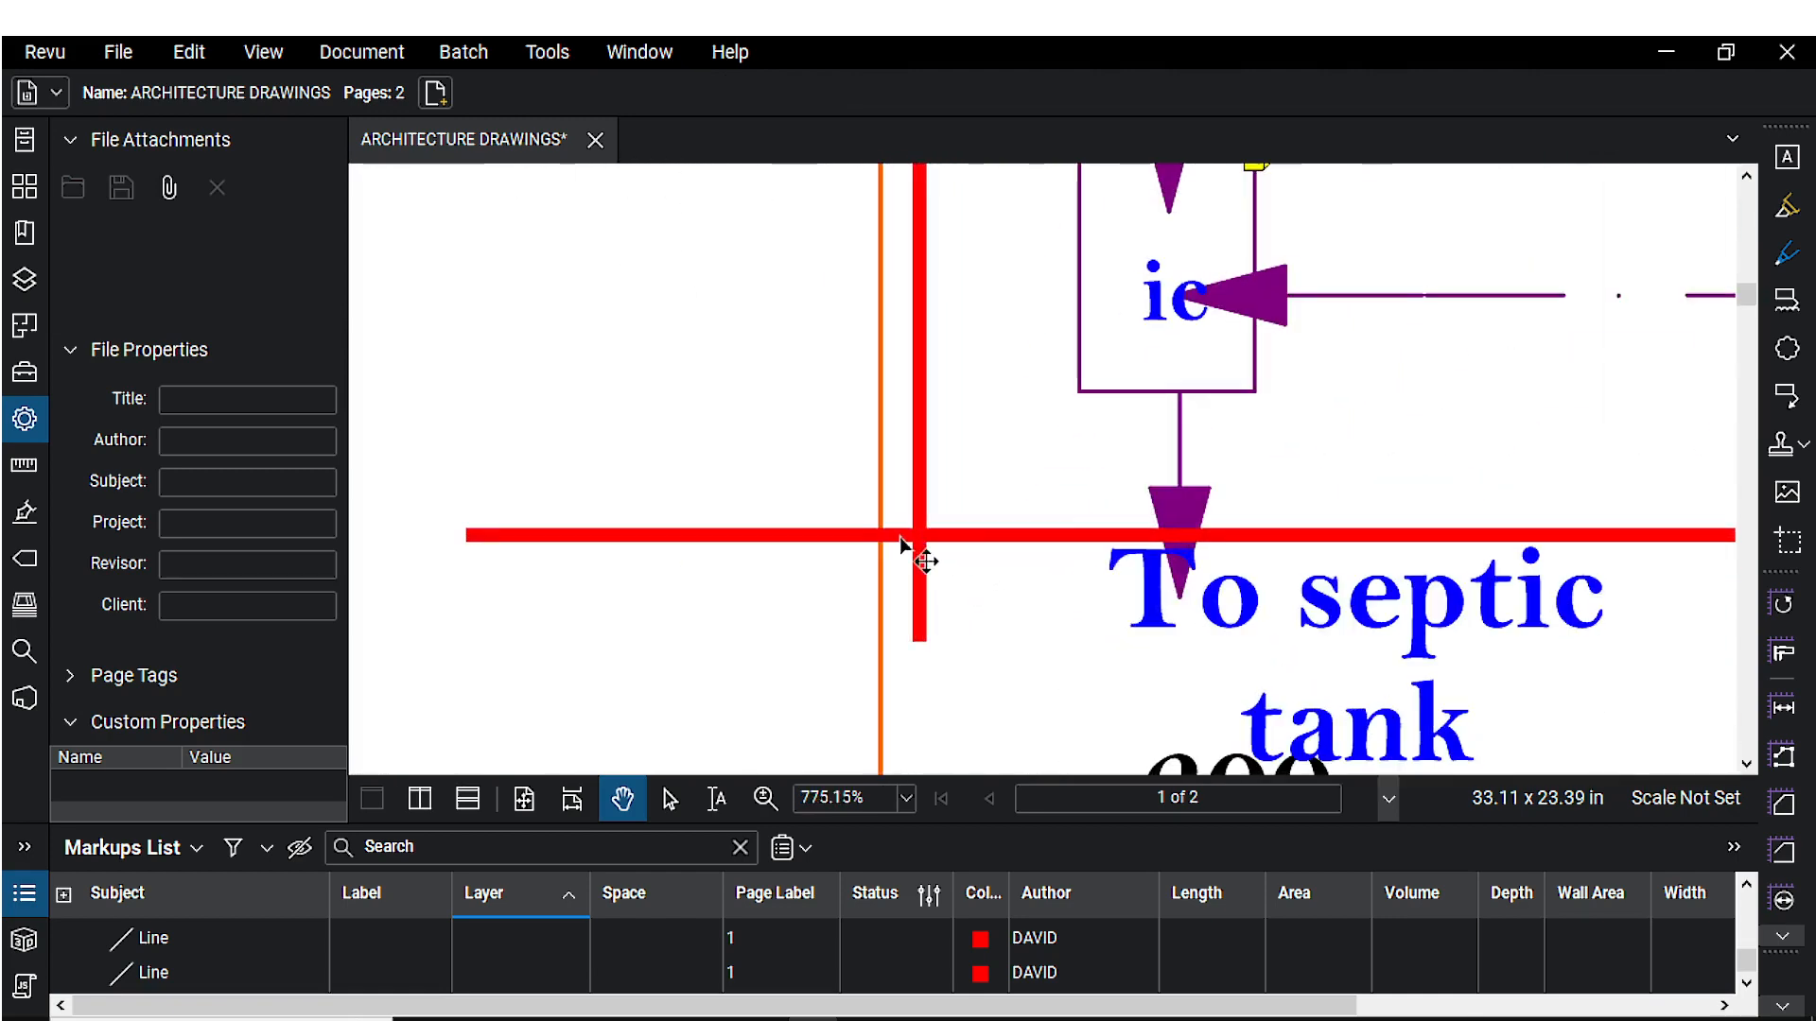
{"action": "scroll", "coordinate": [902, 540], "scroll_direction": "down", "scroll_amount": 5}
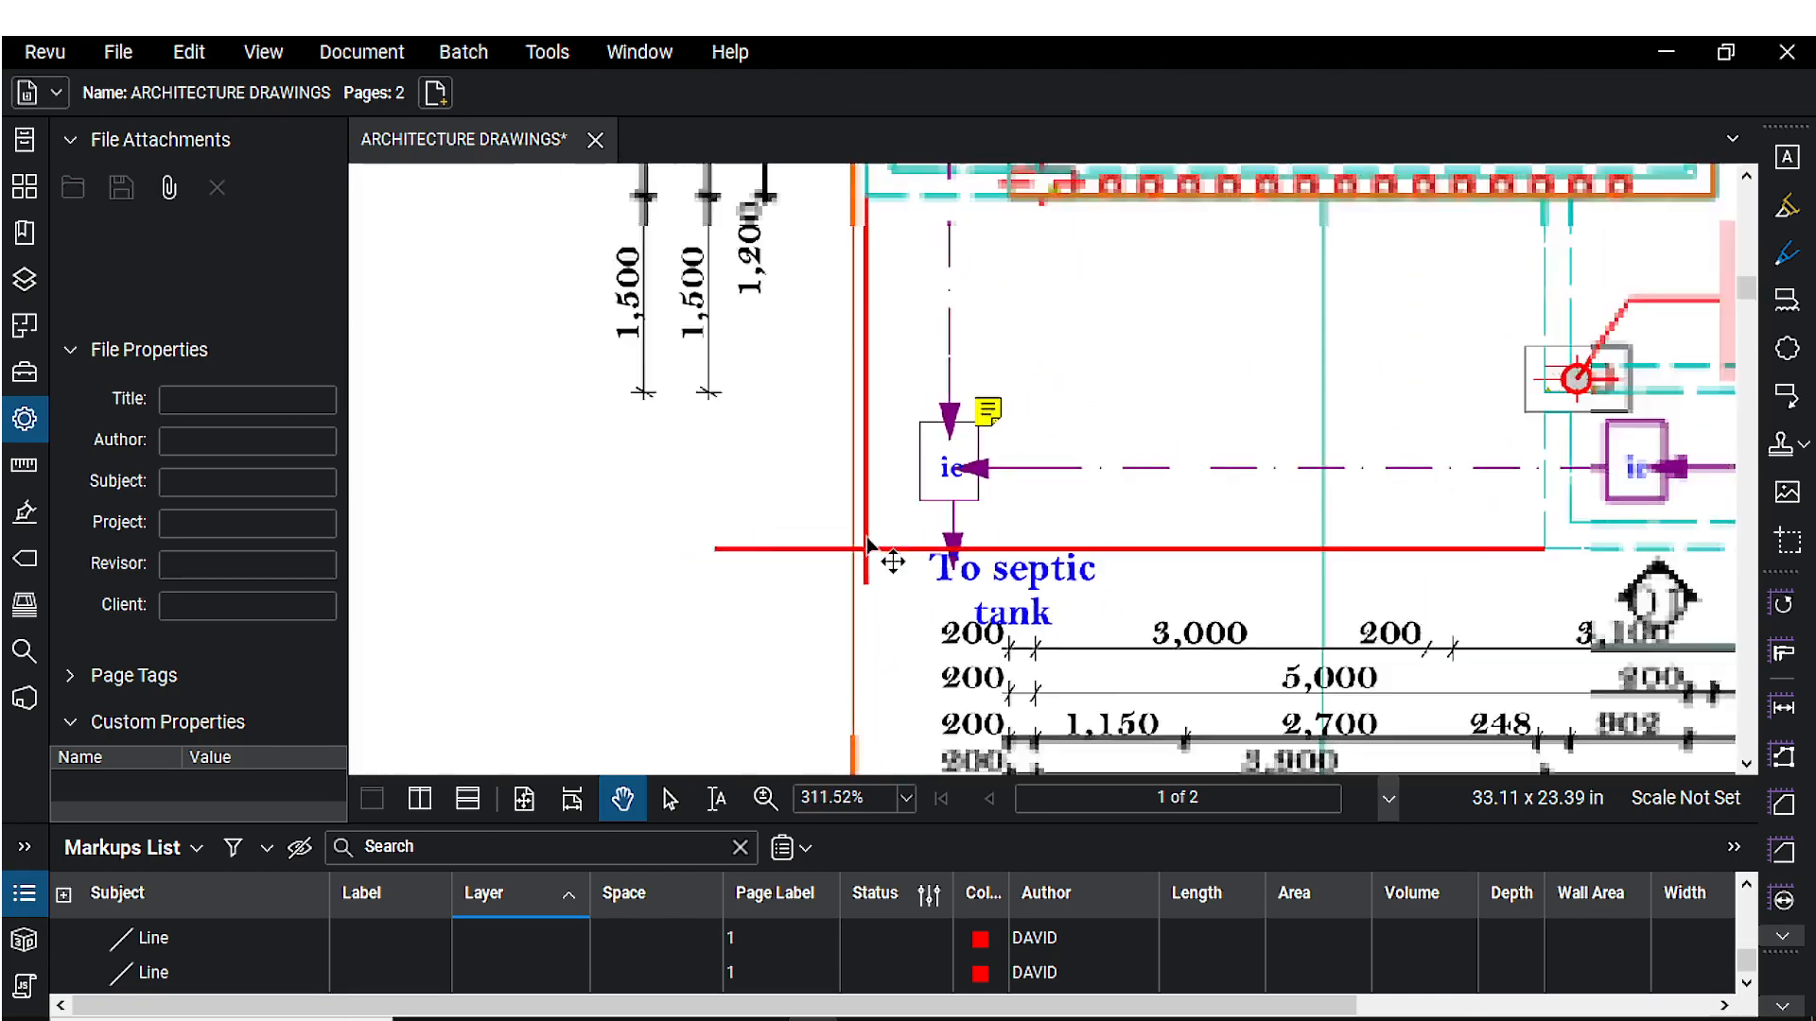
{"action": "scroll", "coordinate": [868, 546], "scroll_direction": "down", "scroll_amount": 4}
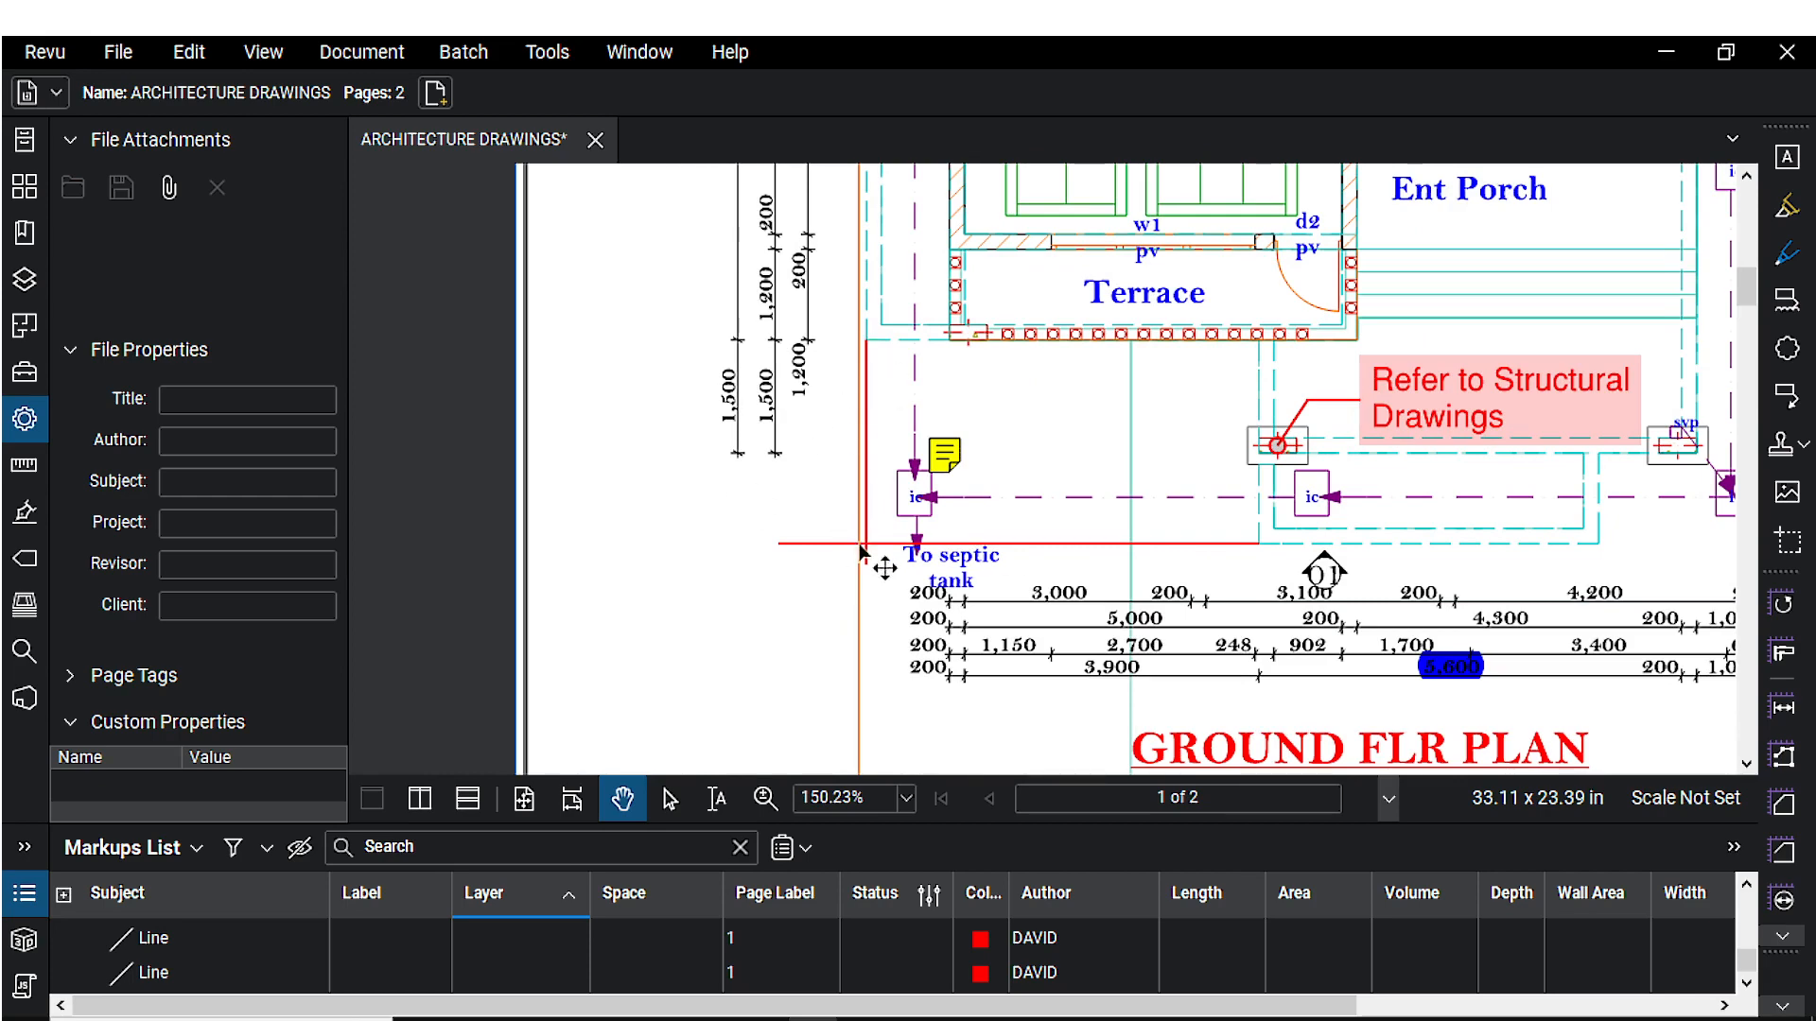
{"action": "left_click_drag", "start_coordinate": [976, 496], "coordinate": [901, 510]}
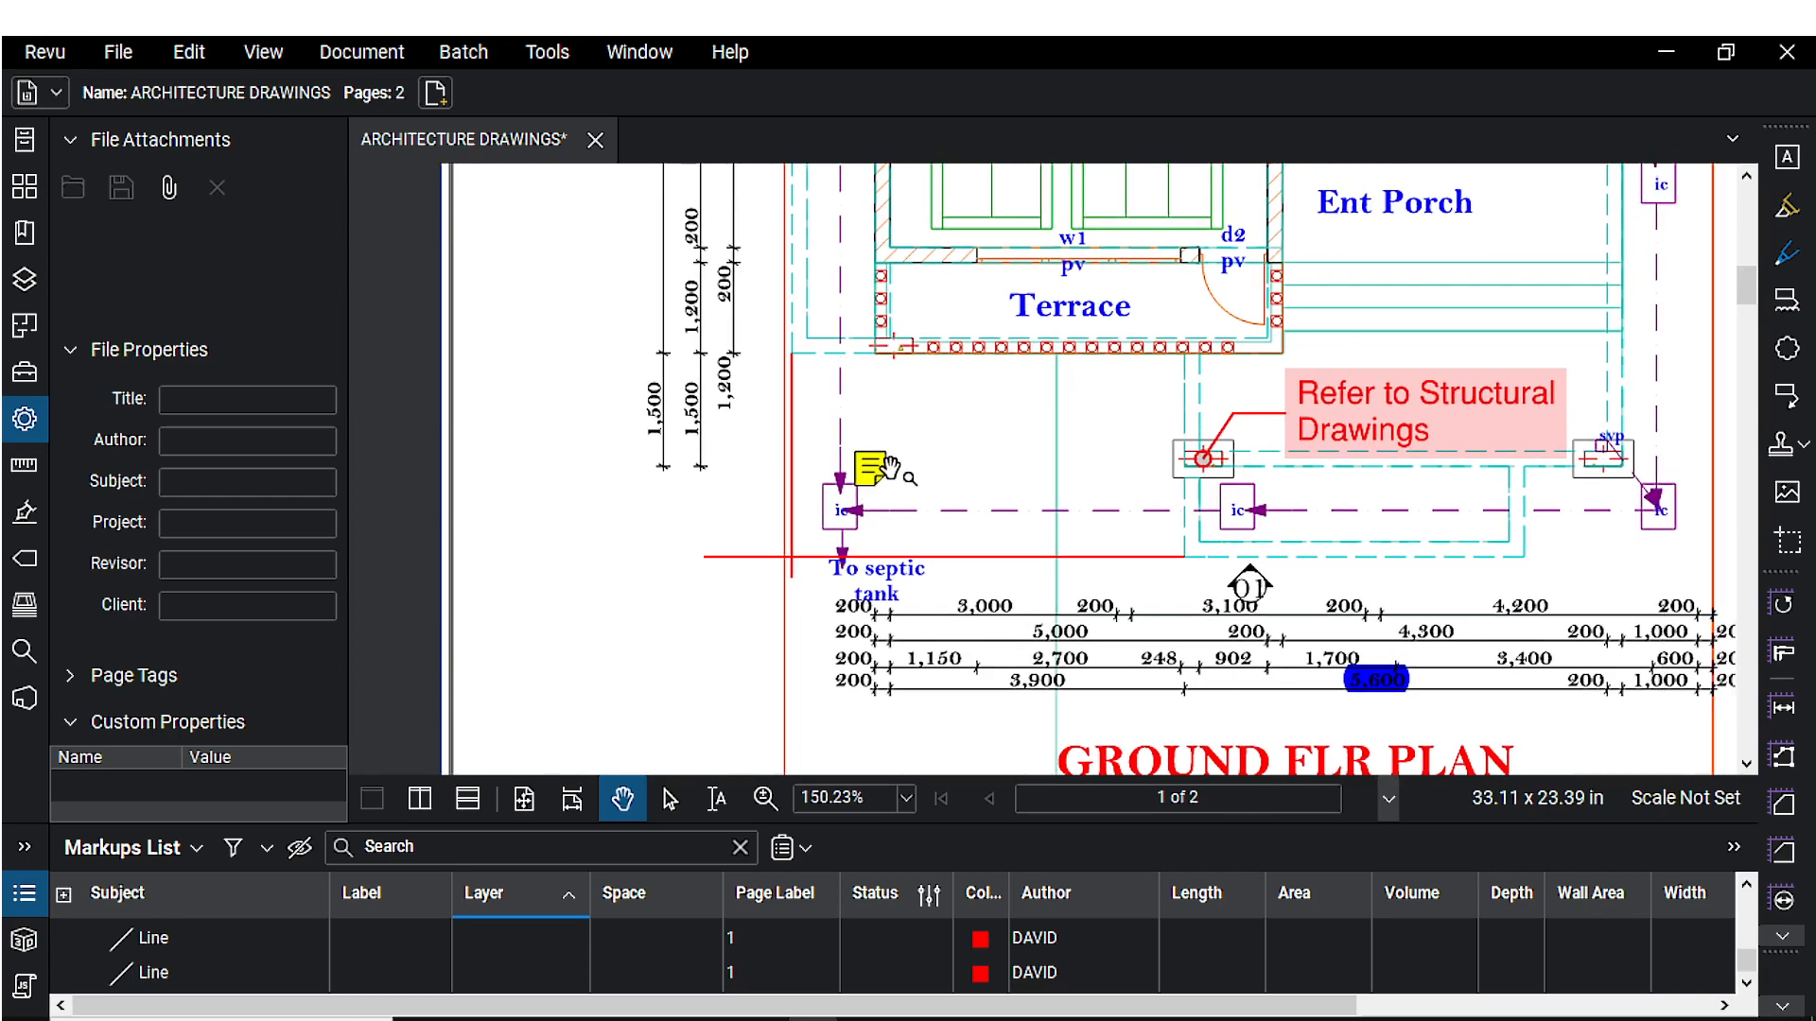
{"action": "left_click", "coordinate": [792, 473]}
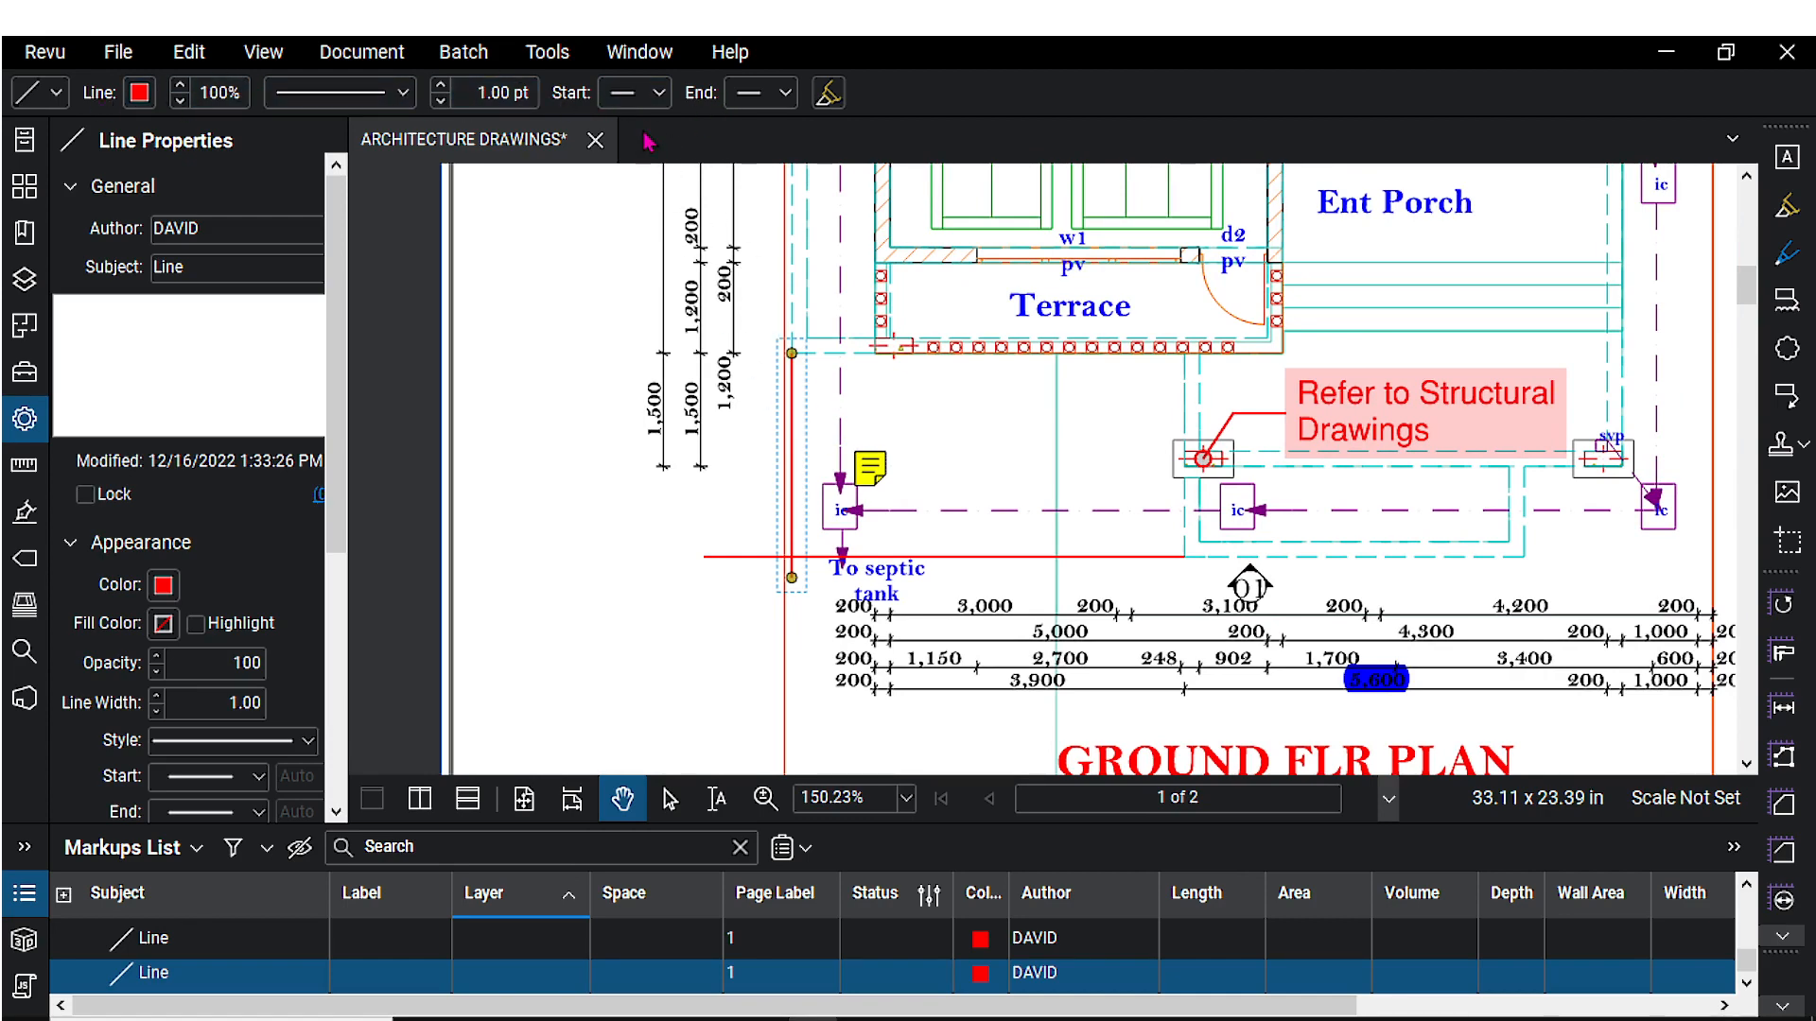
{"action": "left_click", "coordinate": [656, 98]}
{"action": "left_click", "coordinate": [652, 172]}
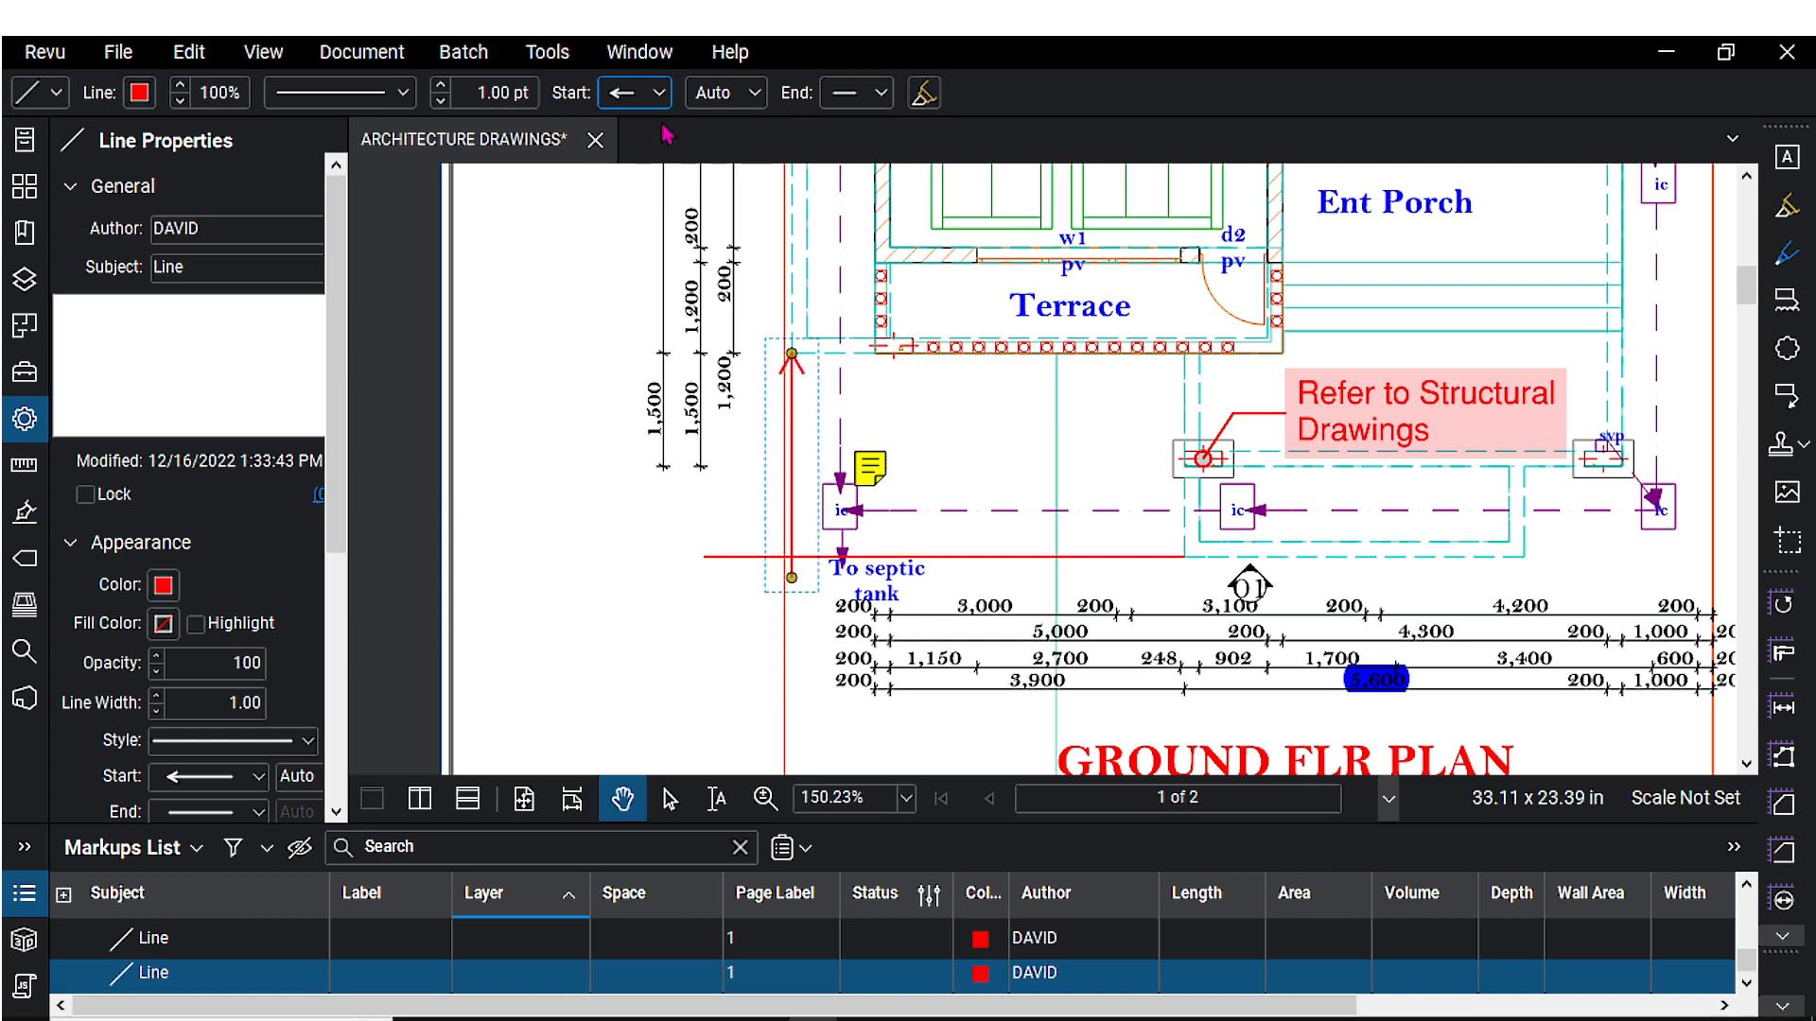
{"action": "left_click", "coordinate": [652, 93]}
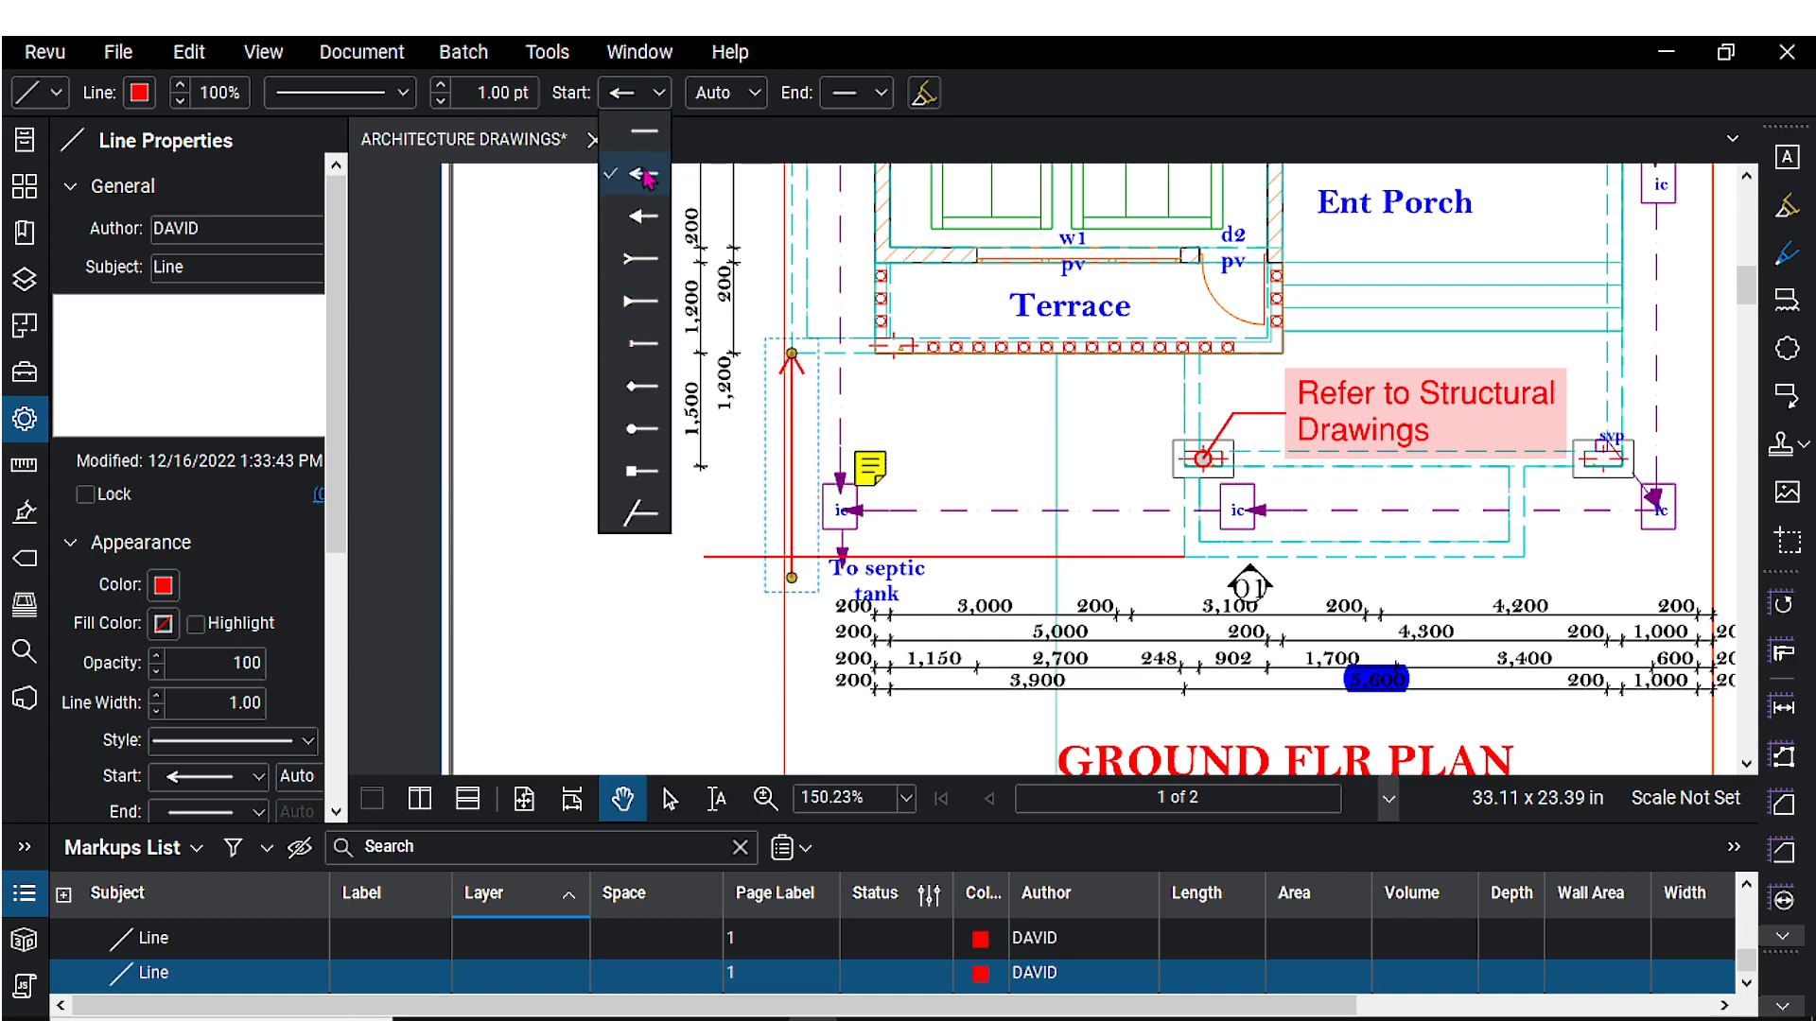
{"action": "left_click", "coordinate": [714, 153]}
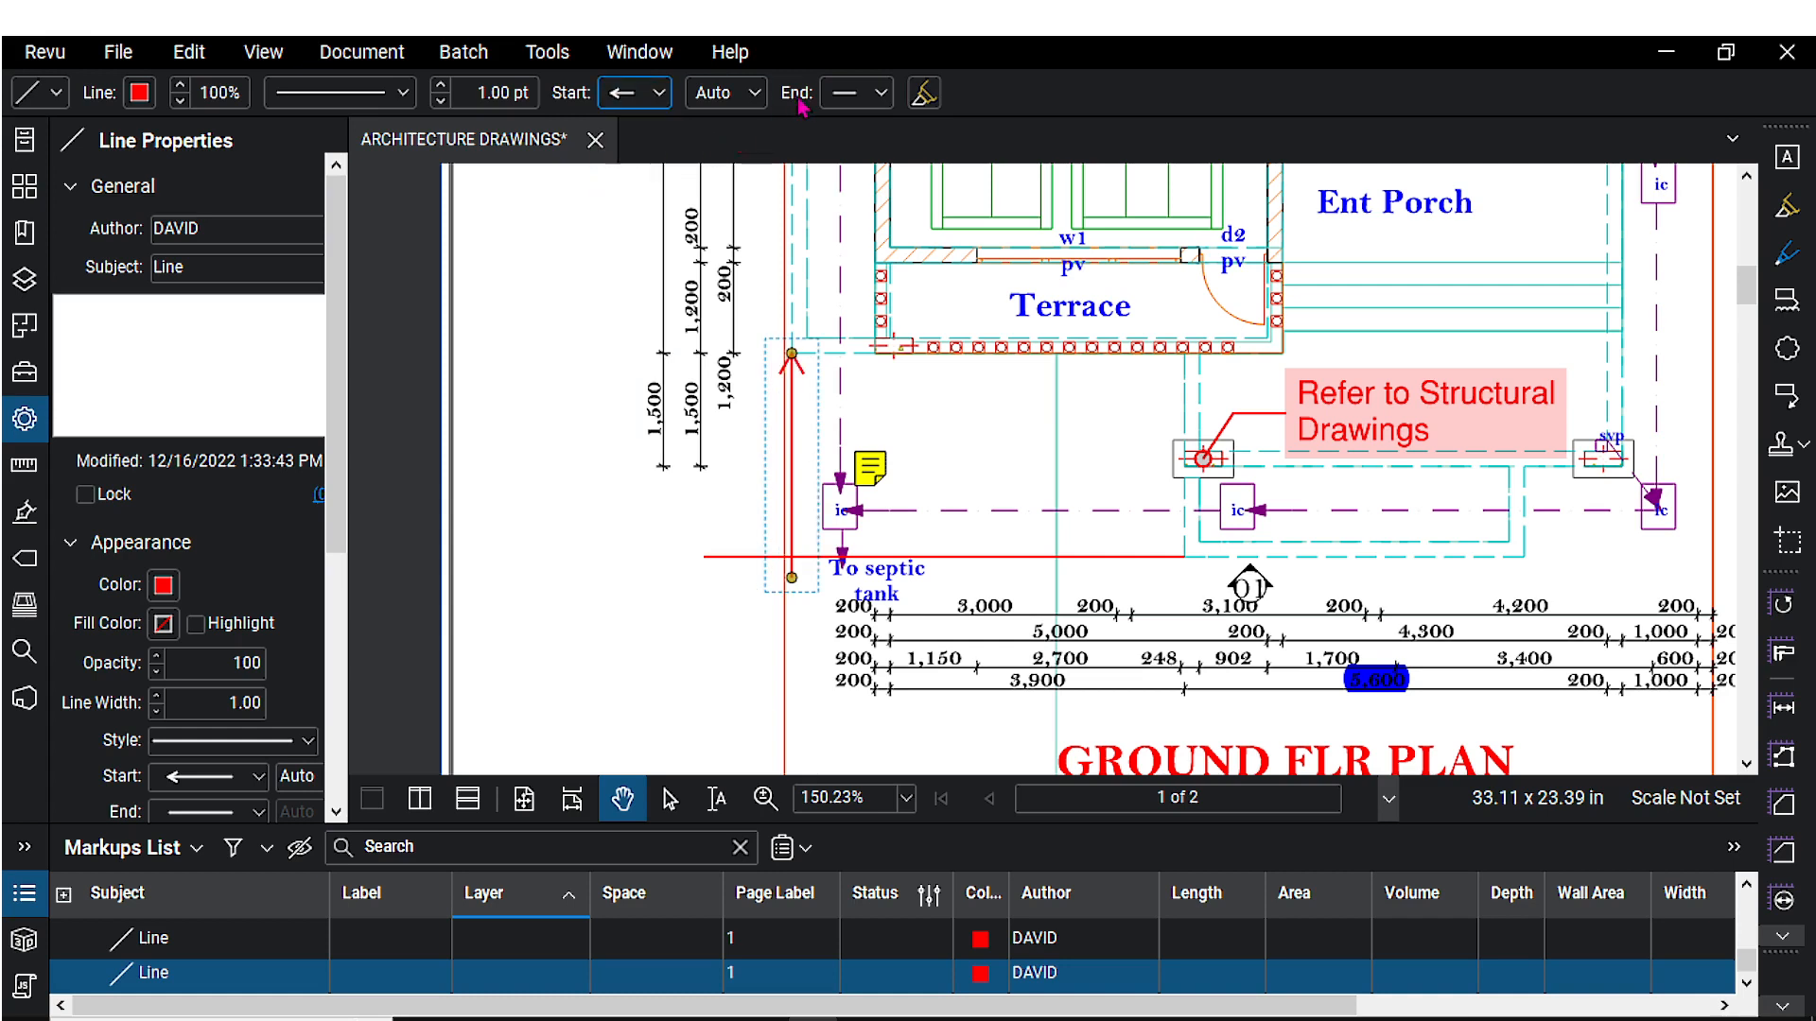
{"action": "left_click", "coordinate": [861, 93]}
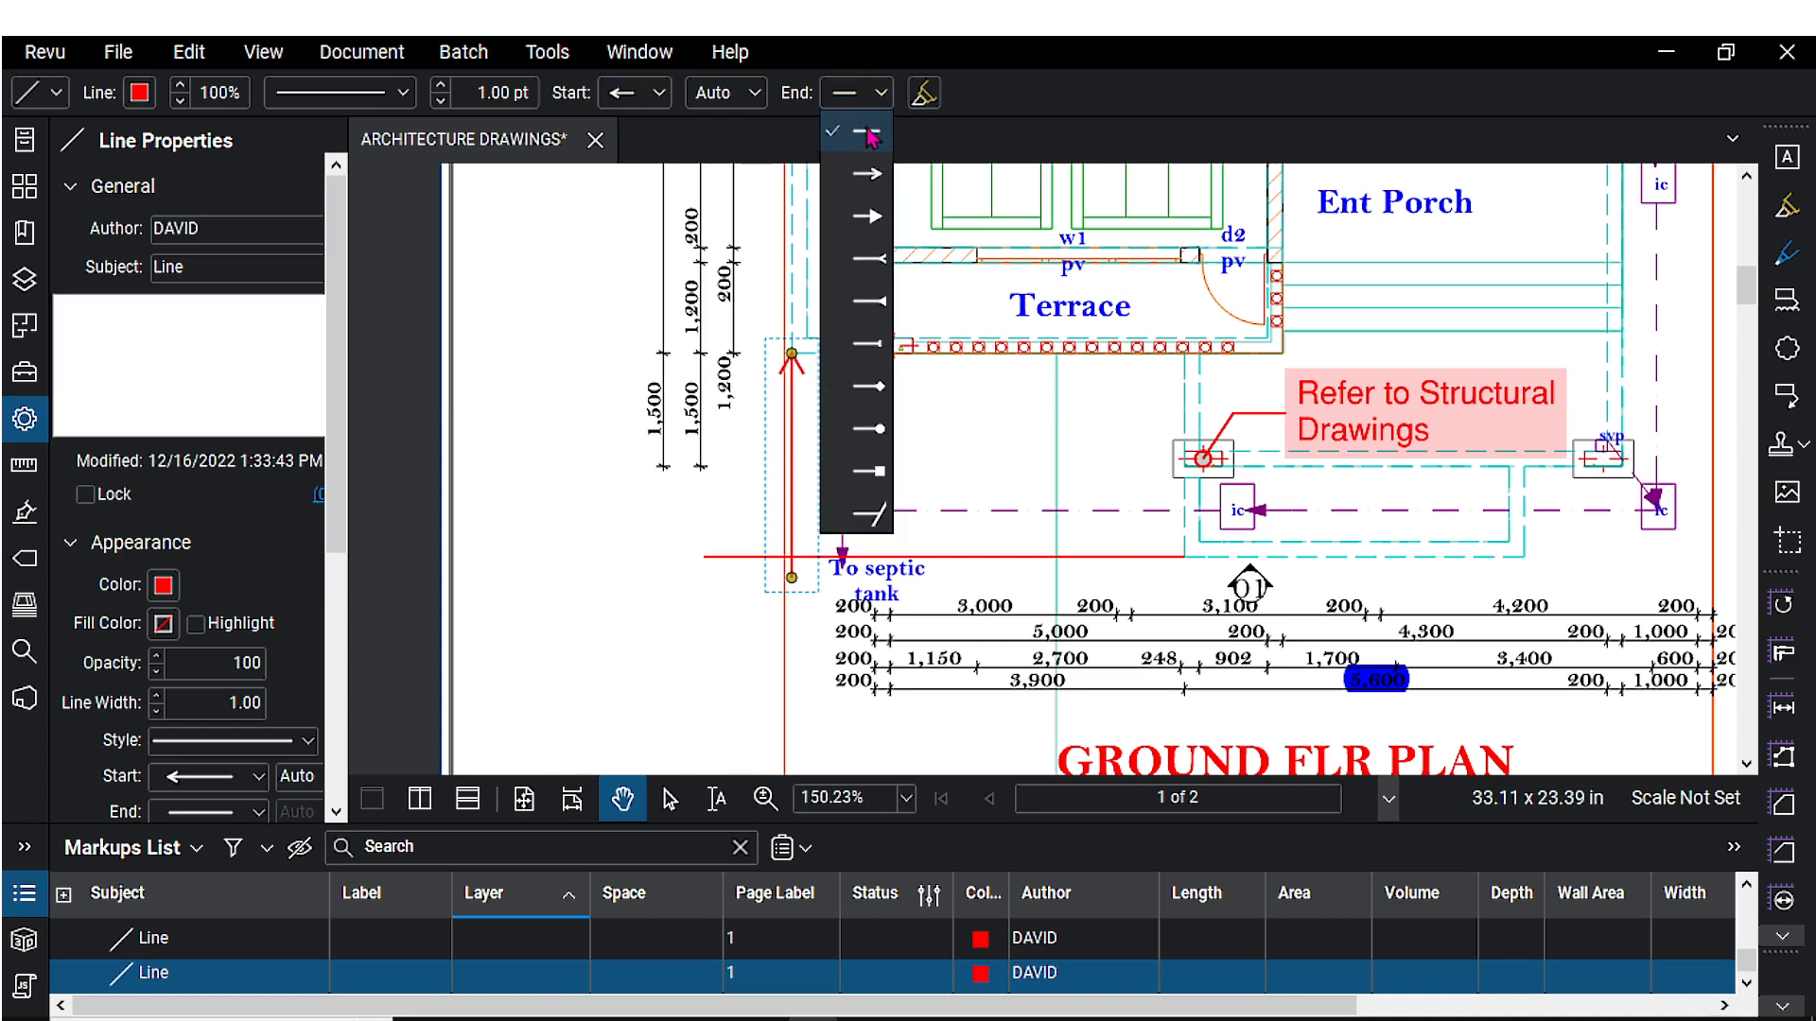
{"action": "left_click", "coordinate": [866, 175]}
{"action": "left_click", "coordinate": [822, 433]}
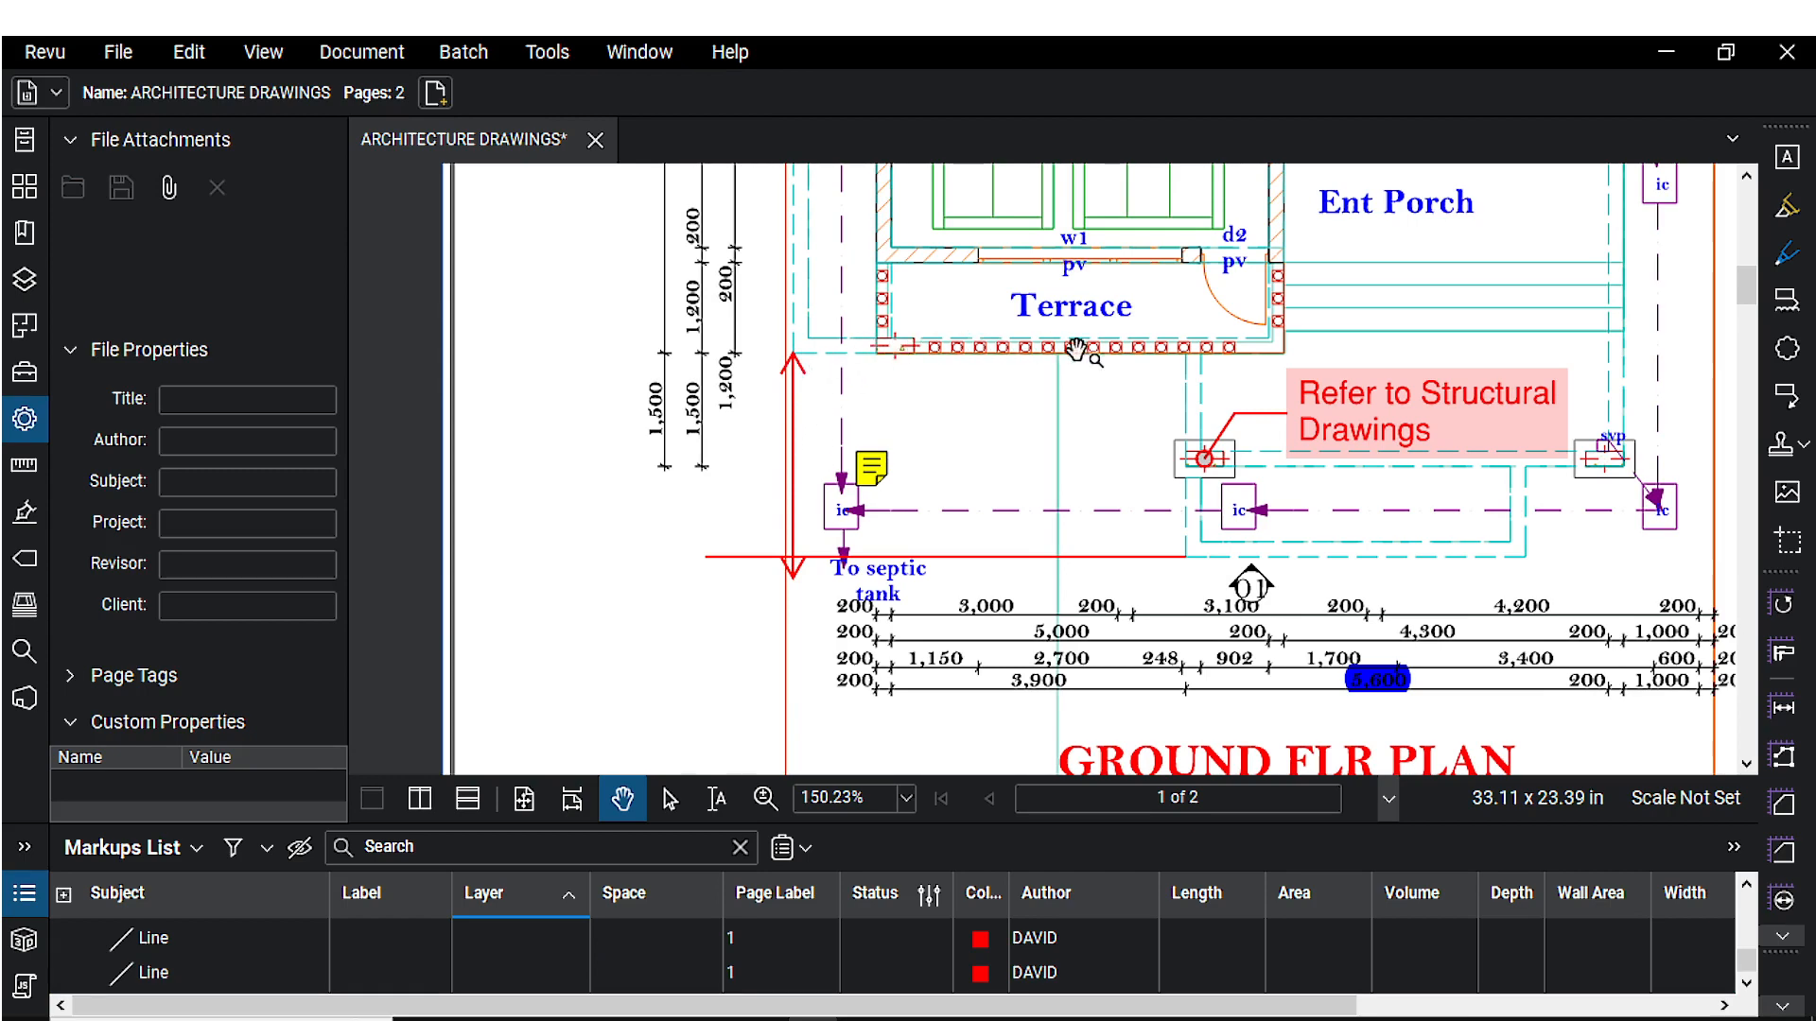
{"action": "left_click_drag", "start_coordinate": [896, 467], "coordinate": [836, 518]}
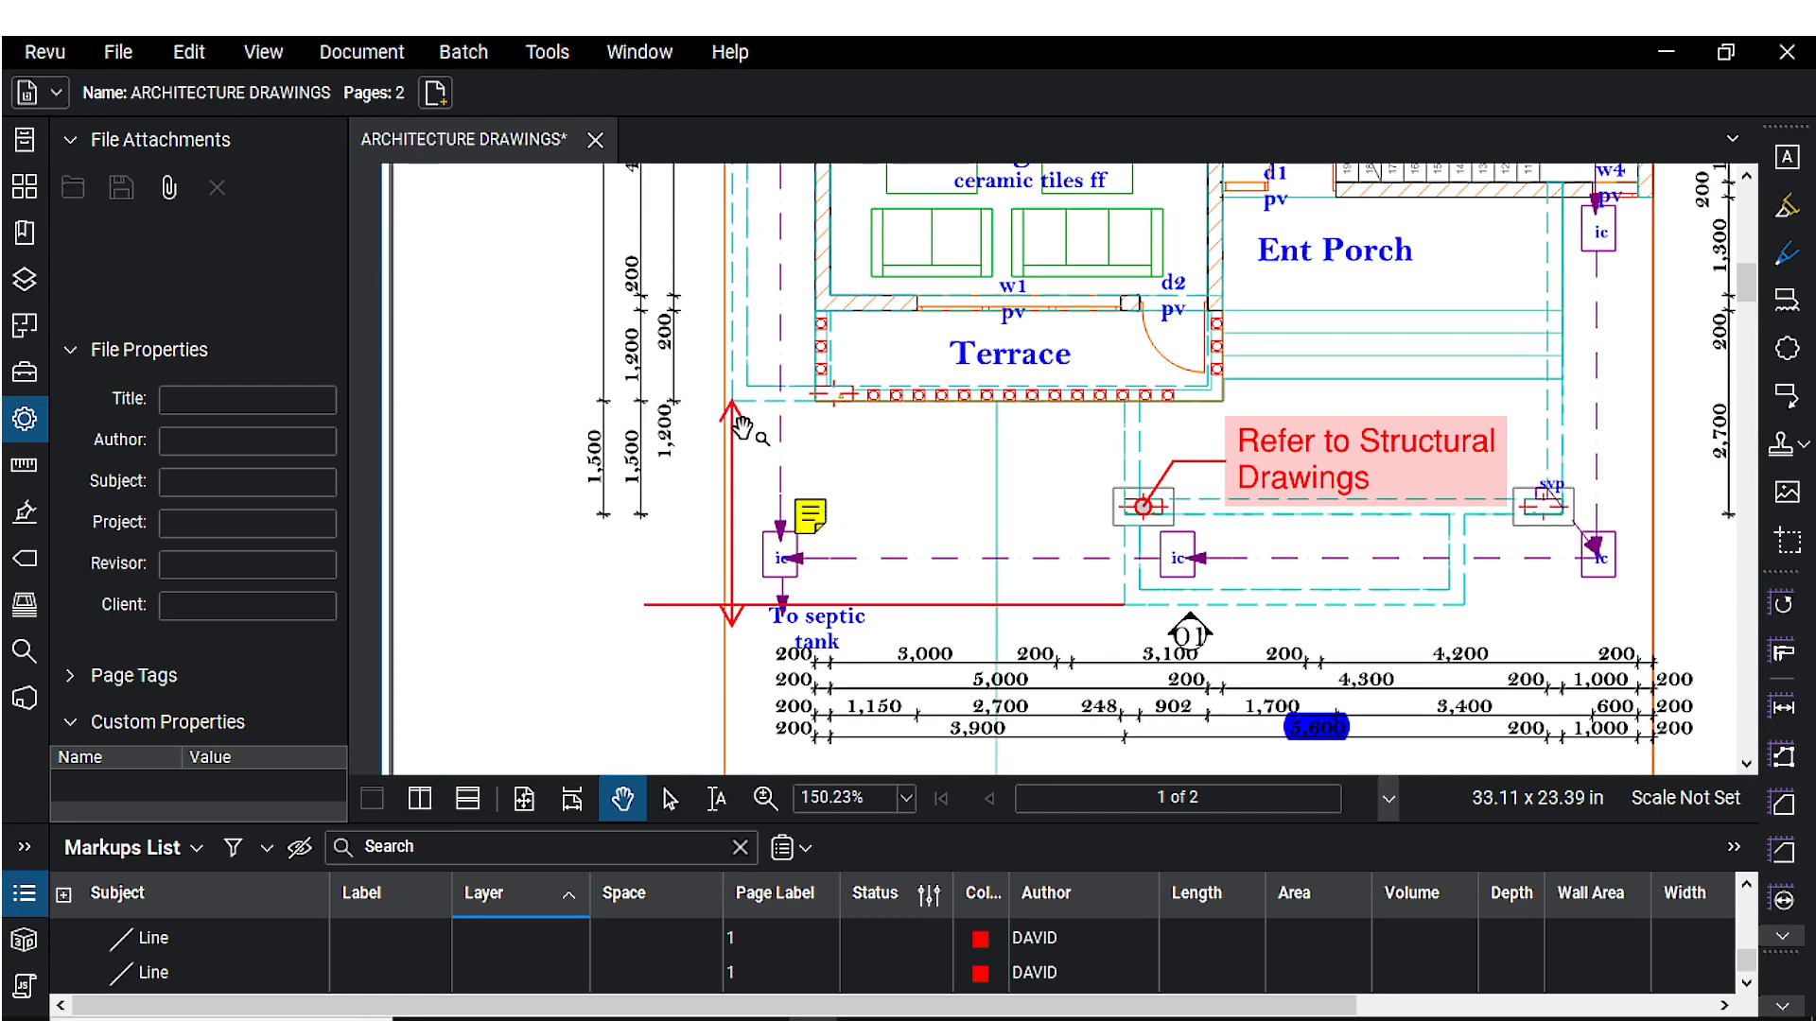
{"action": "scroll", "coordinate": [747, 515], "scroll_direction": "up", "scroll_amount": 3}
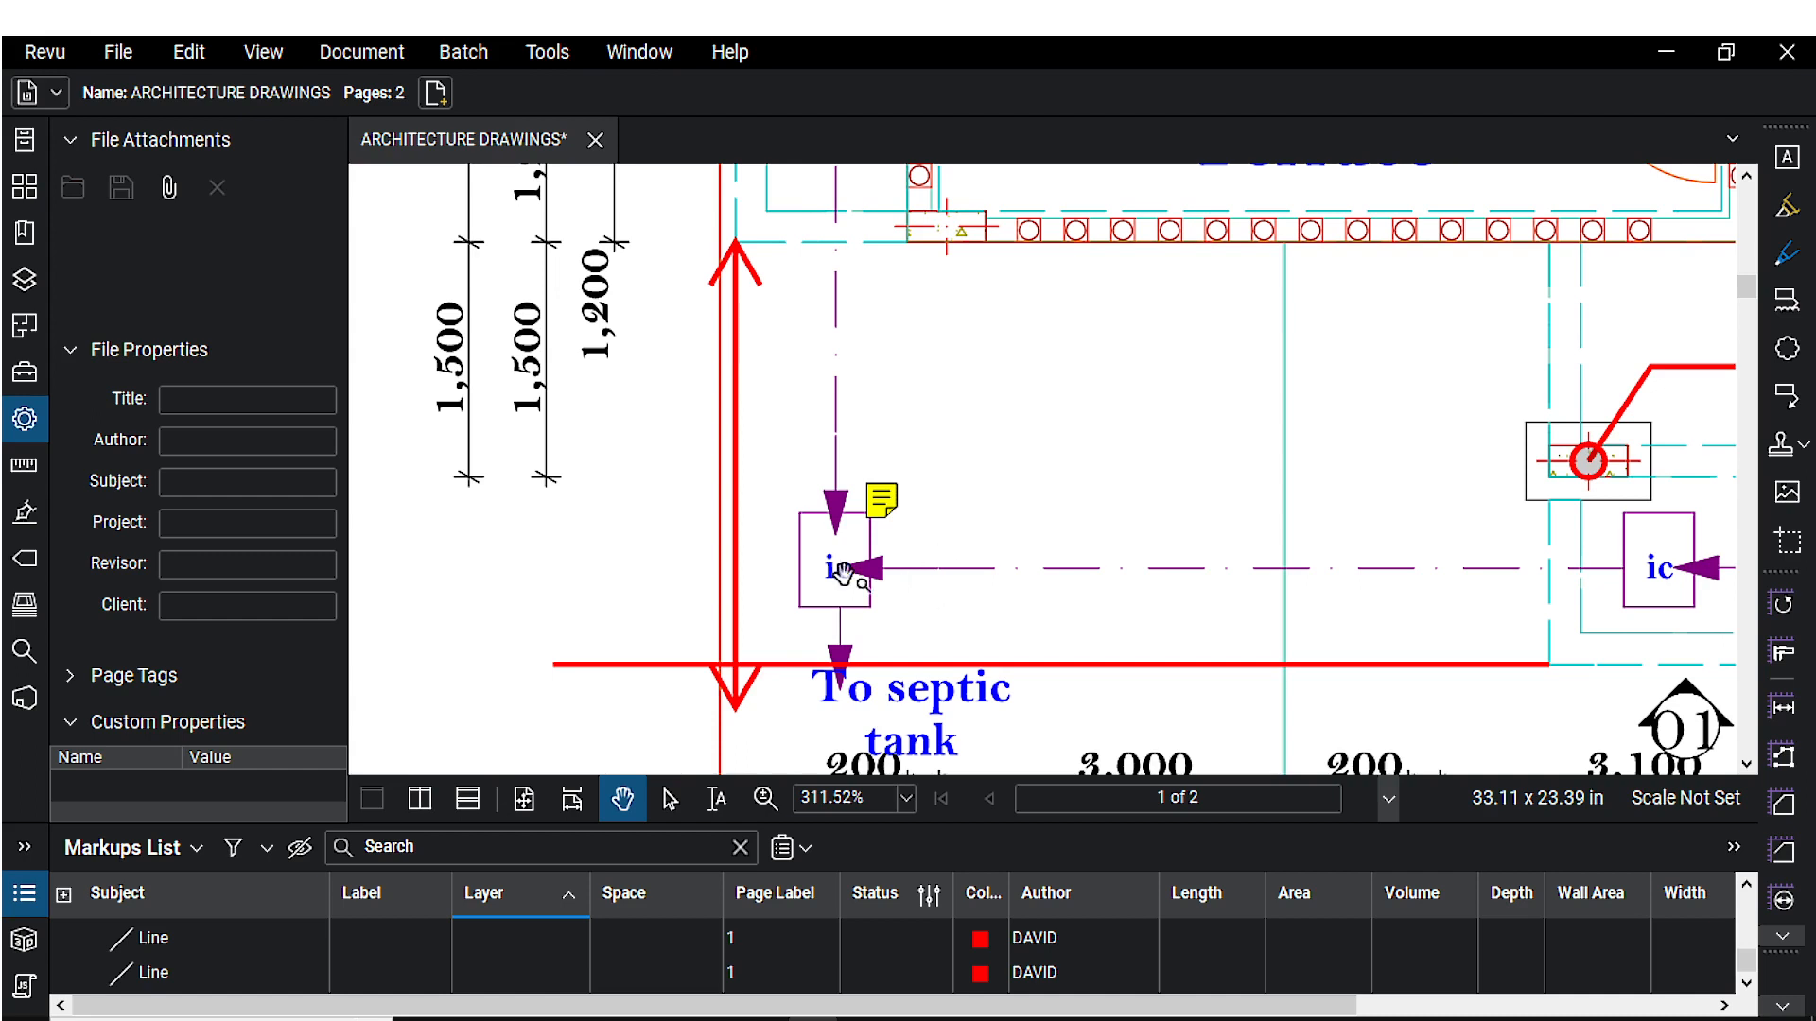
- Draw a red arrow with the Arrow tool from the lower-left corner of the column box under the Structural Drawings callout, pointing diagonally down-left
{"action": "left_click", "coordinate": [546, 55]}
{"action": "mouse_move", "coordinate": [574, 86]}
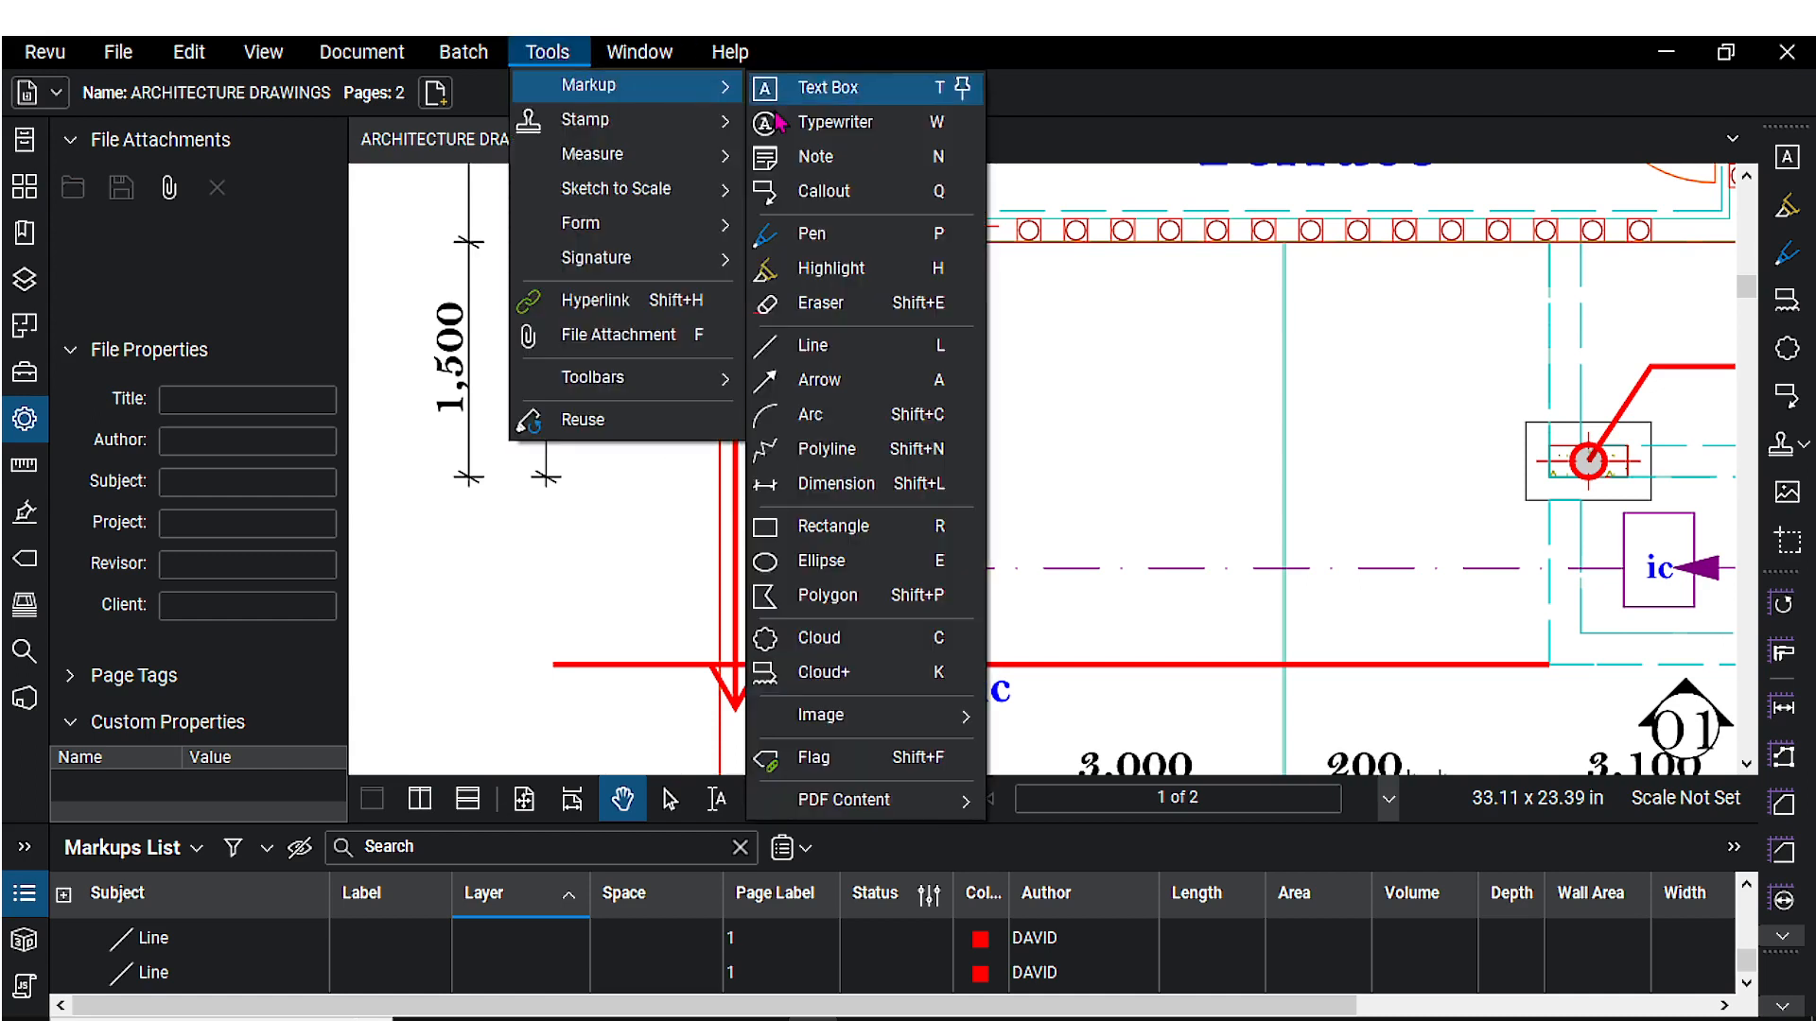
{"action": "left_click", "coordinate": [819, 380]}
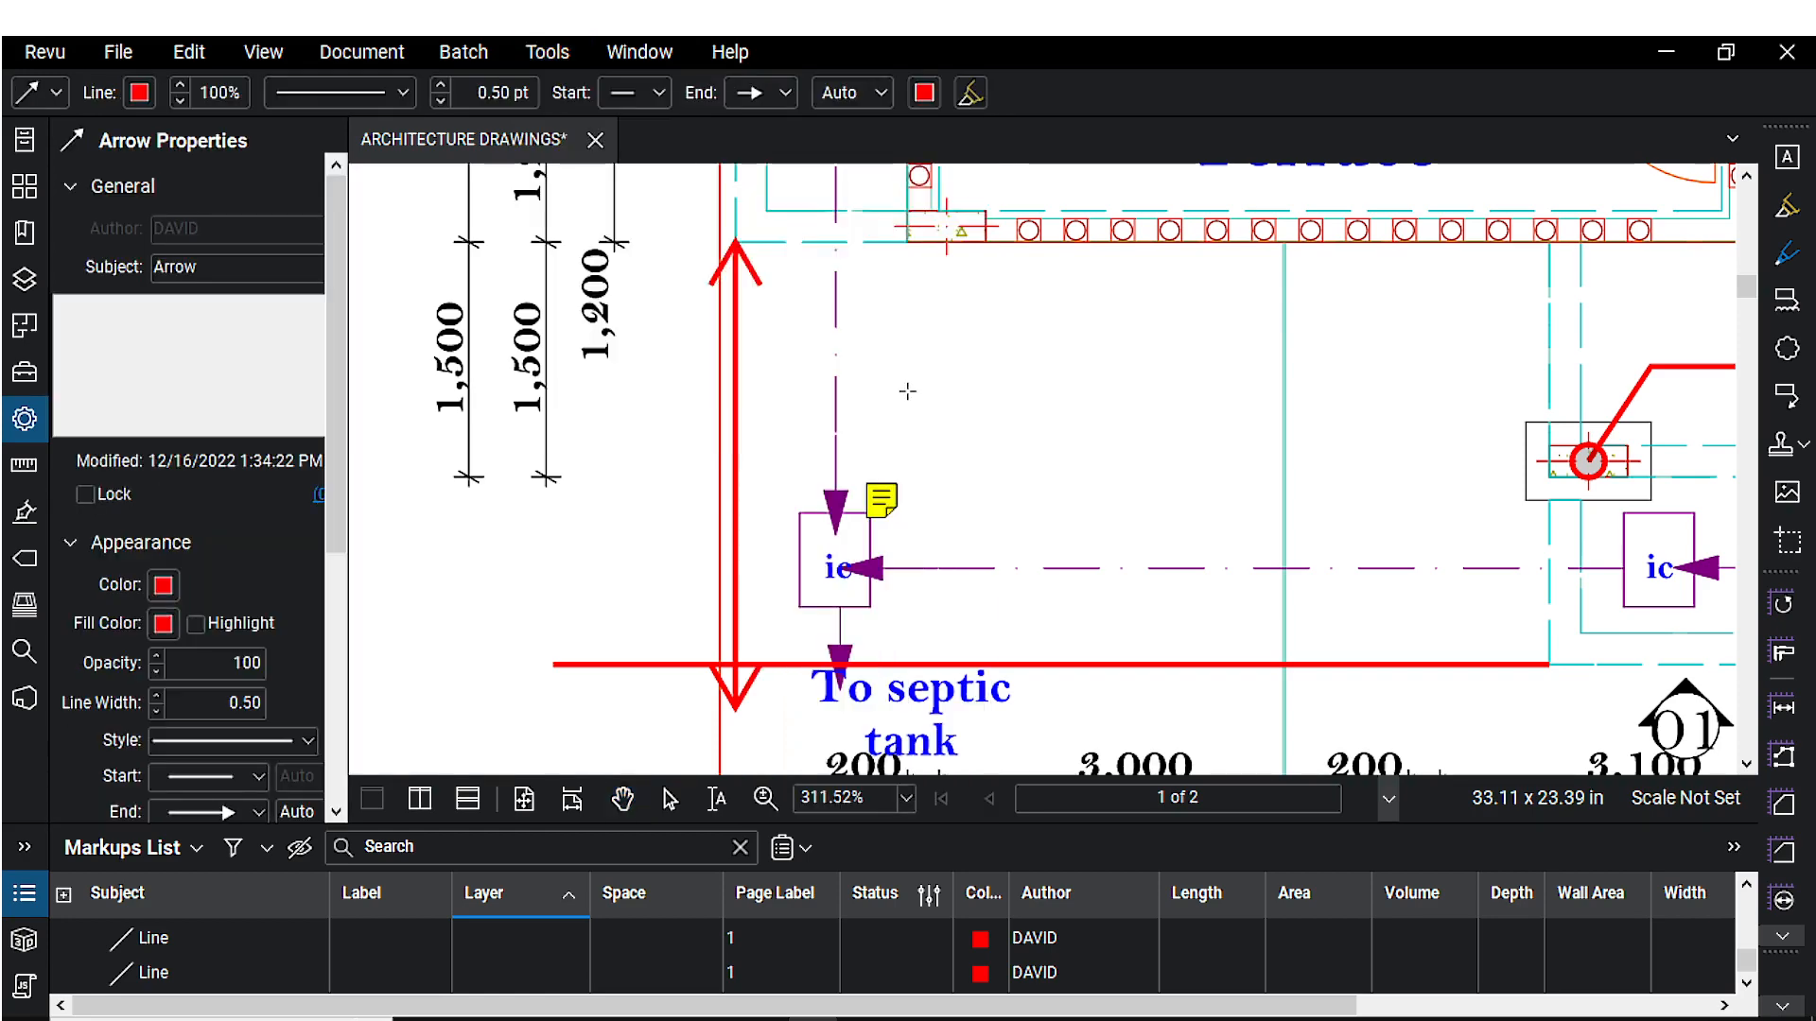
{"action": "scroll", "coordinate": [973, 413], "scroll_direction": "down", "scroll_amount": 2}
{"action": "scroll", "coordinate": [782, 393], "scroll_direction": "right", "scroll_amount": 3}
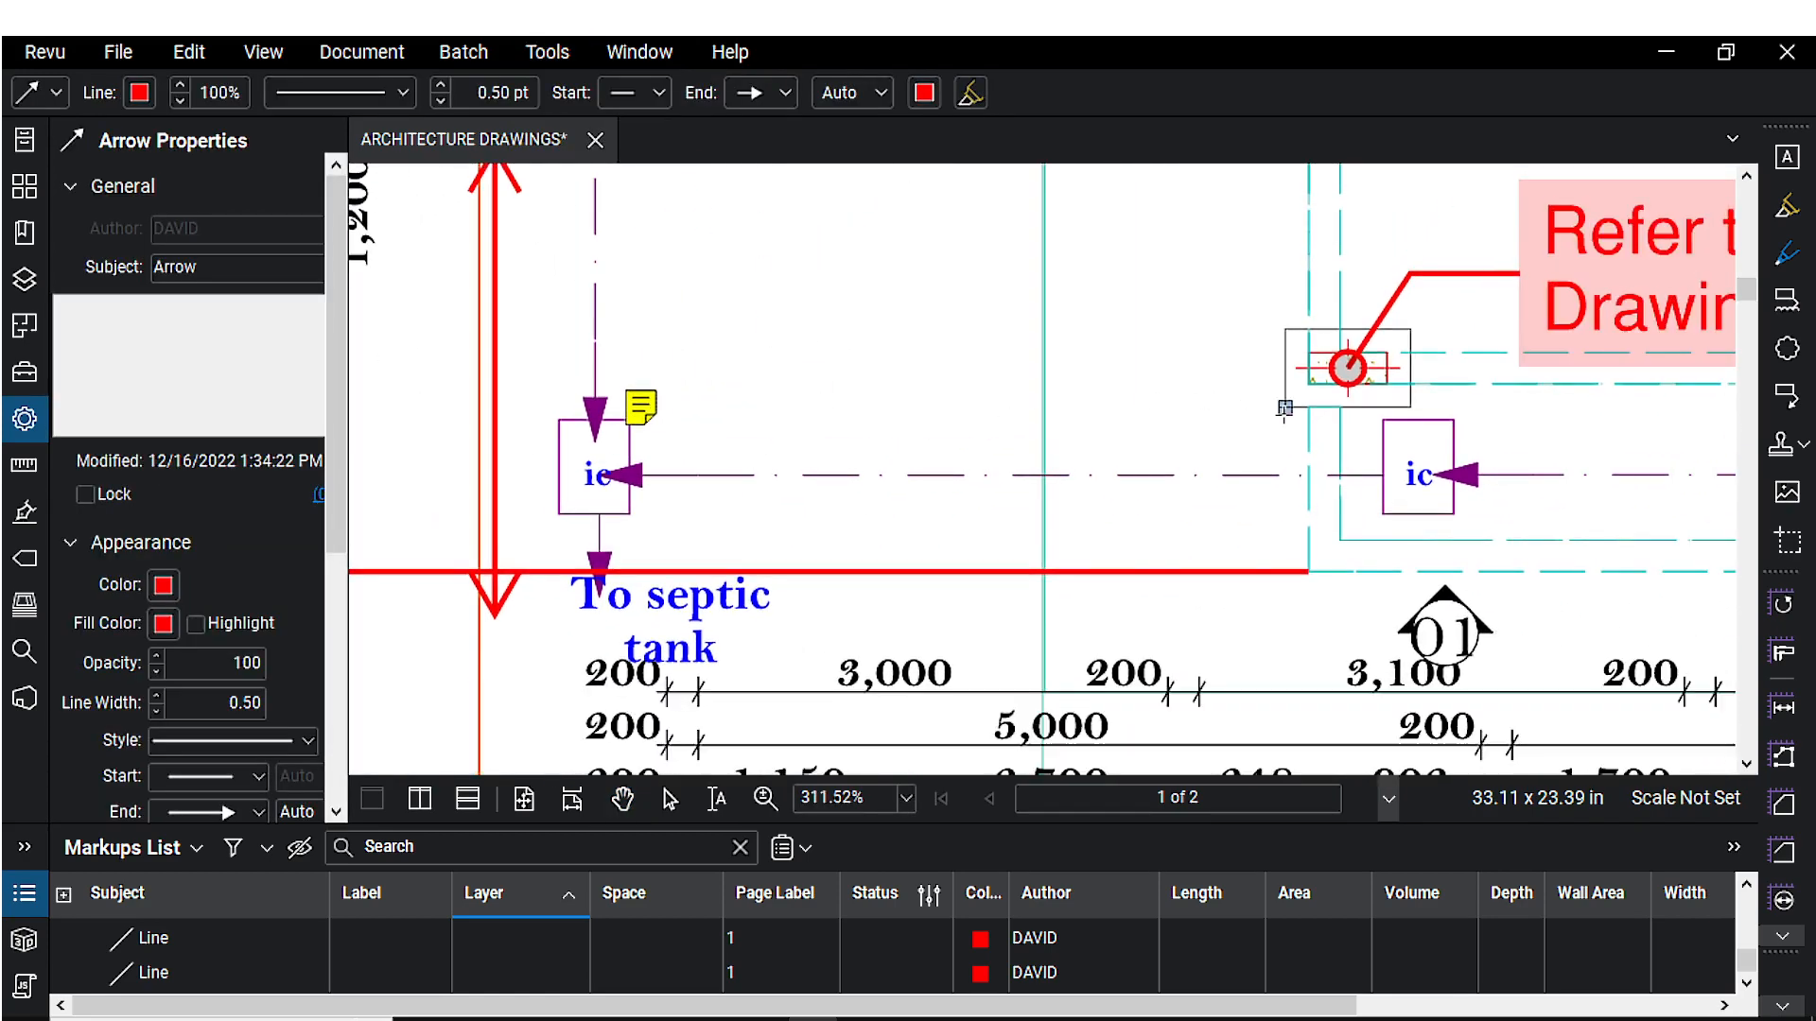
{"action": "mouse_move", "coordinate": [1284, 408]}
{"action": "left_mouse_down"}
{"action": "mouse_move", "coordinate": [1074, 526]}
{"action": "mouse_move", "coordinate": [1092, 529]}
{"action": "left_mouse_up"}
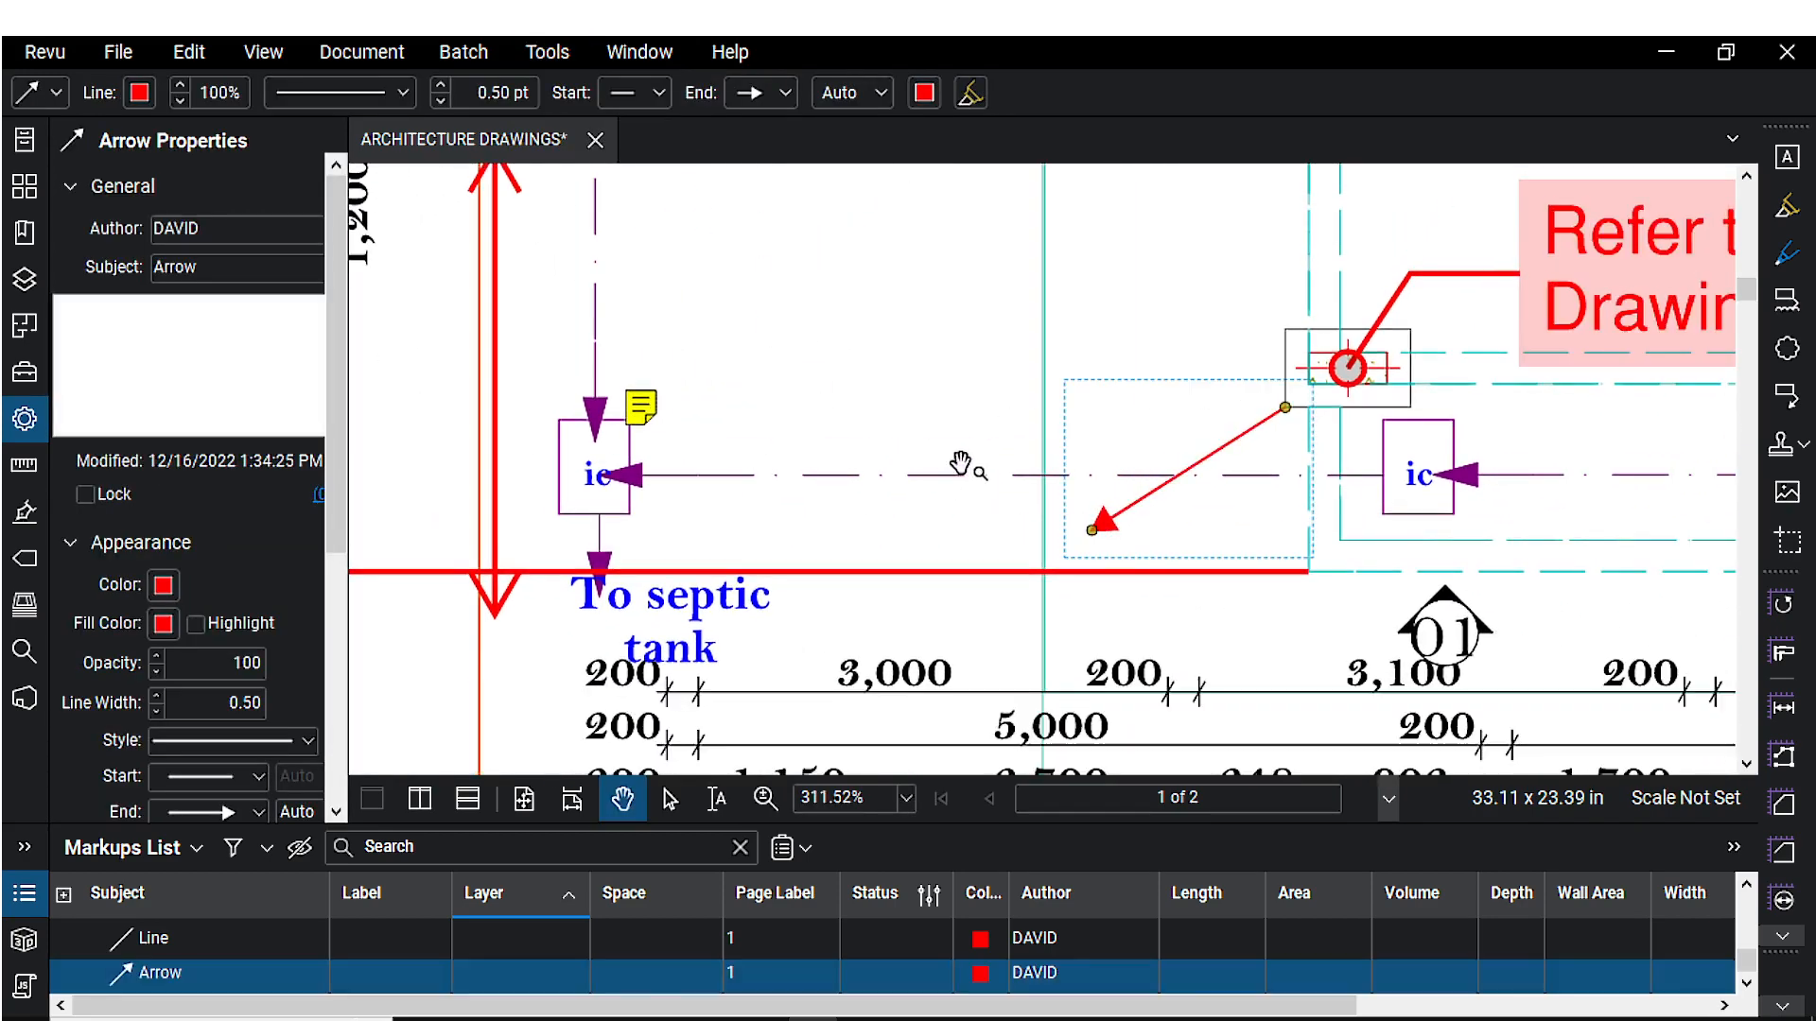
{"action": "left_click", "coordinate": [1239, 523]}
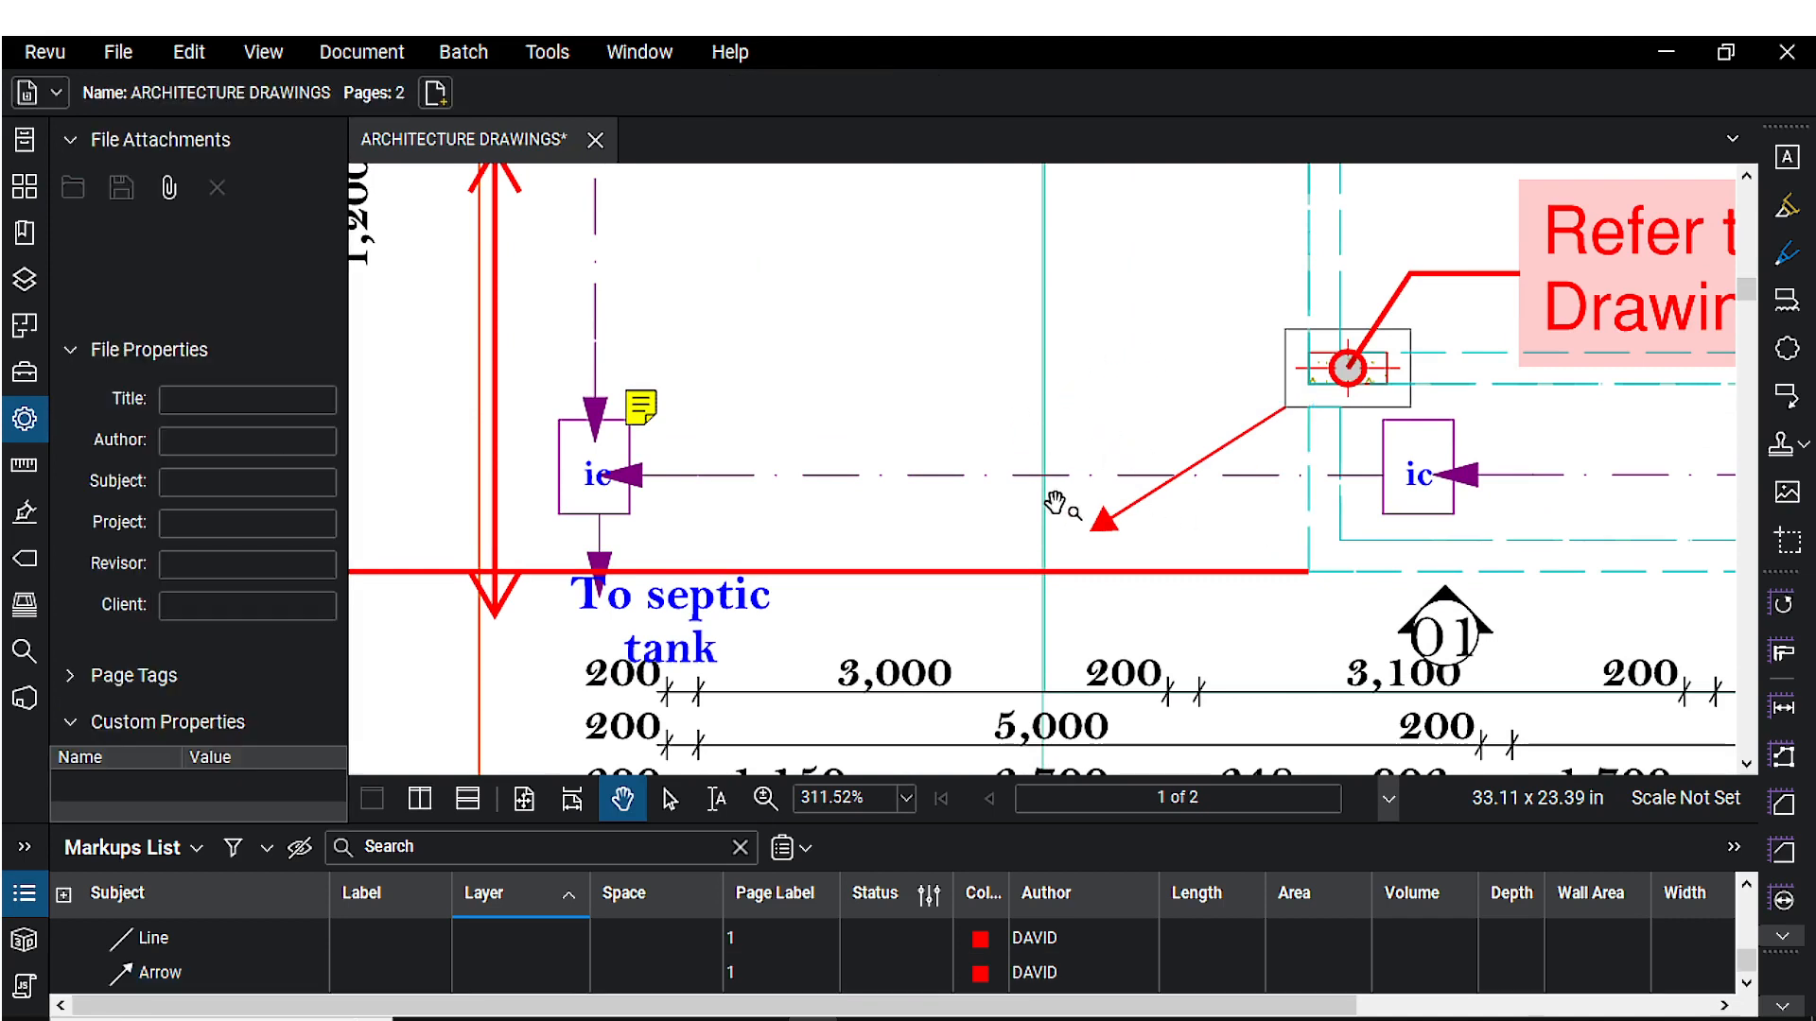
{"action": "left_click", "coordinate": [1142, 513]}
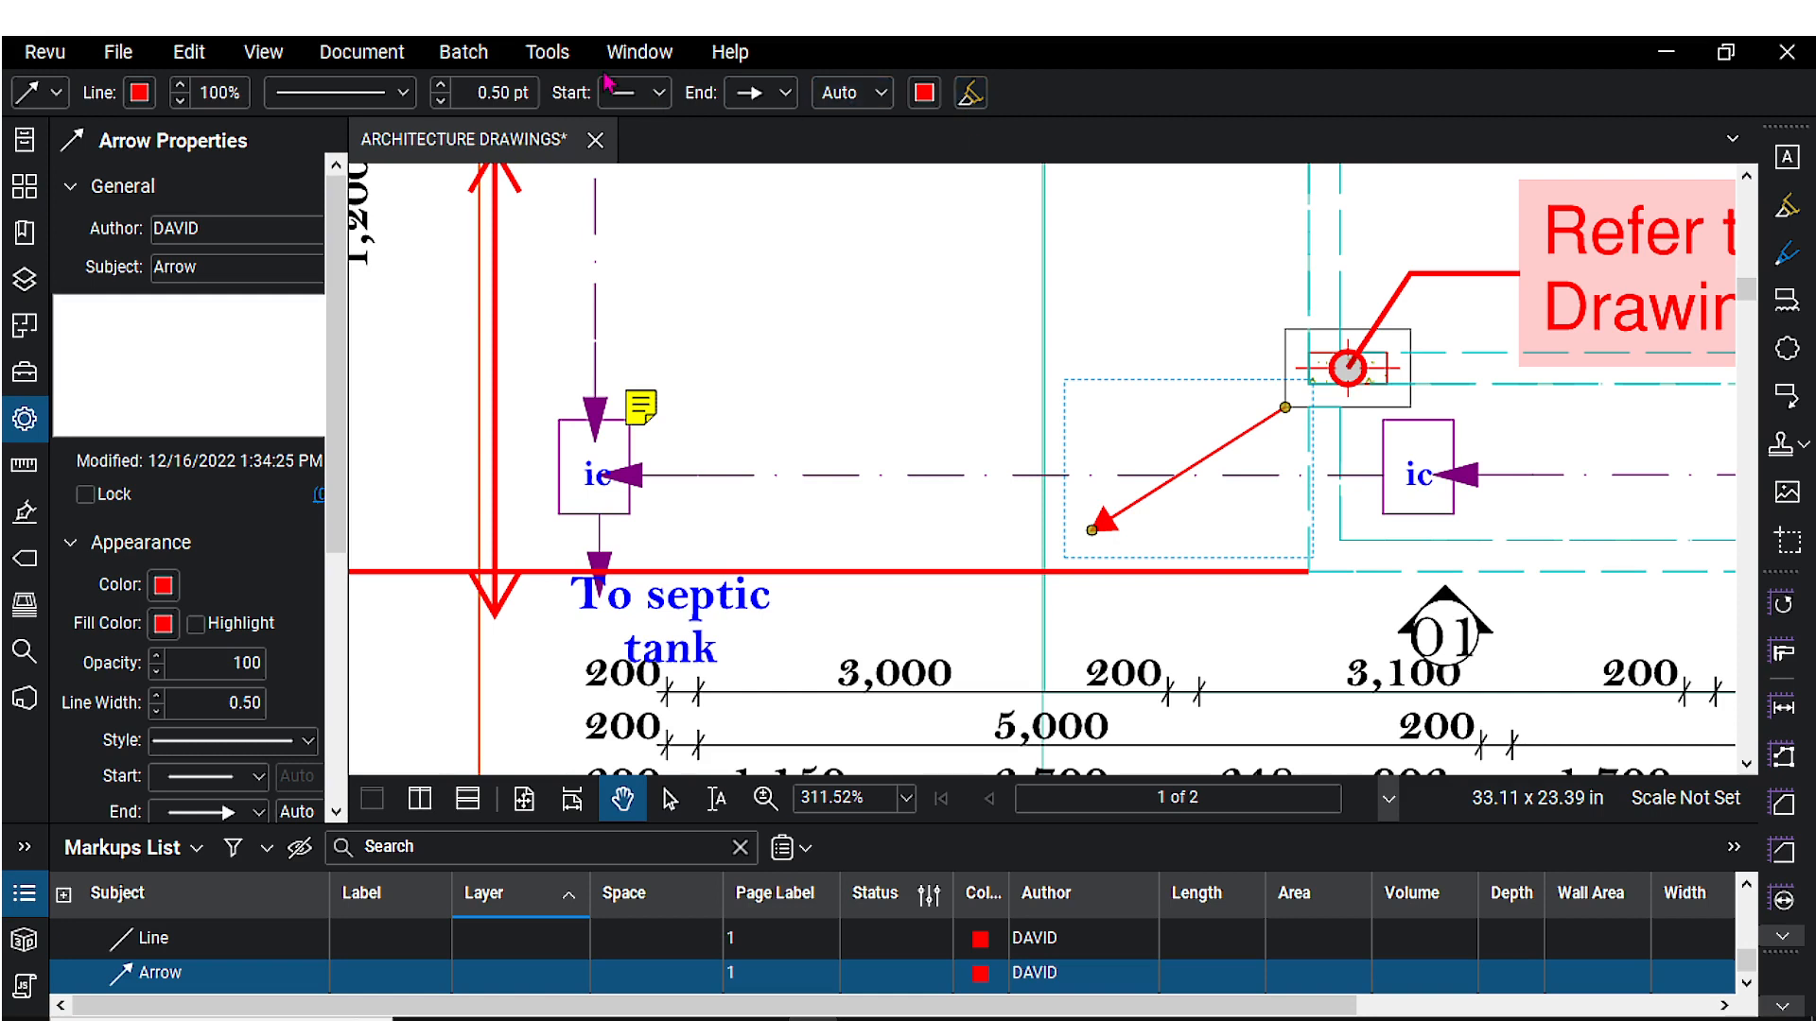
- Try to draw a multi-segment red polyline from near the dashed porch outline's lower-left corner through the blank area below the Terrace
{"action": "left_click", "coordinate": [548, 52]}
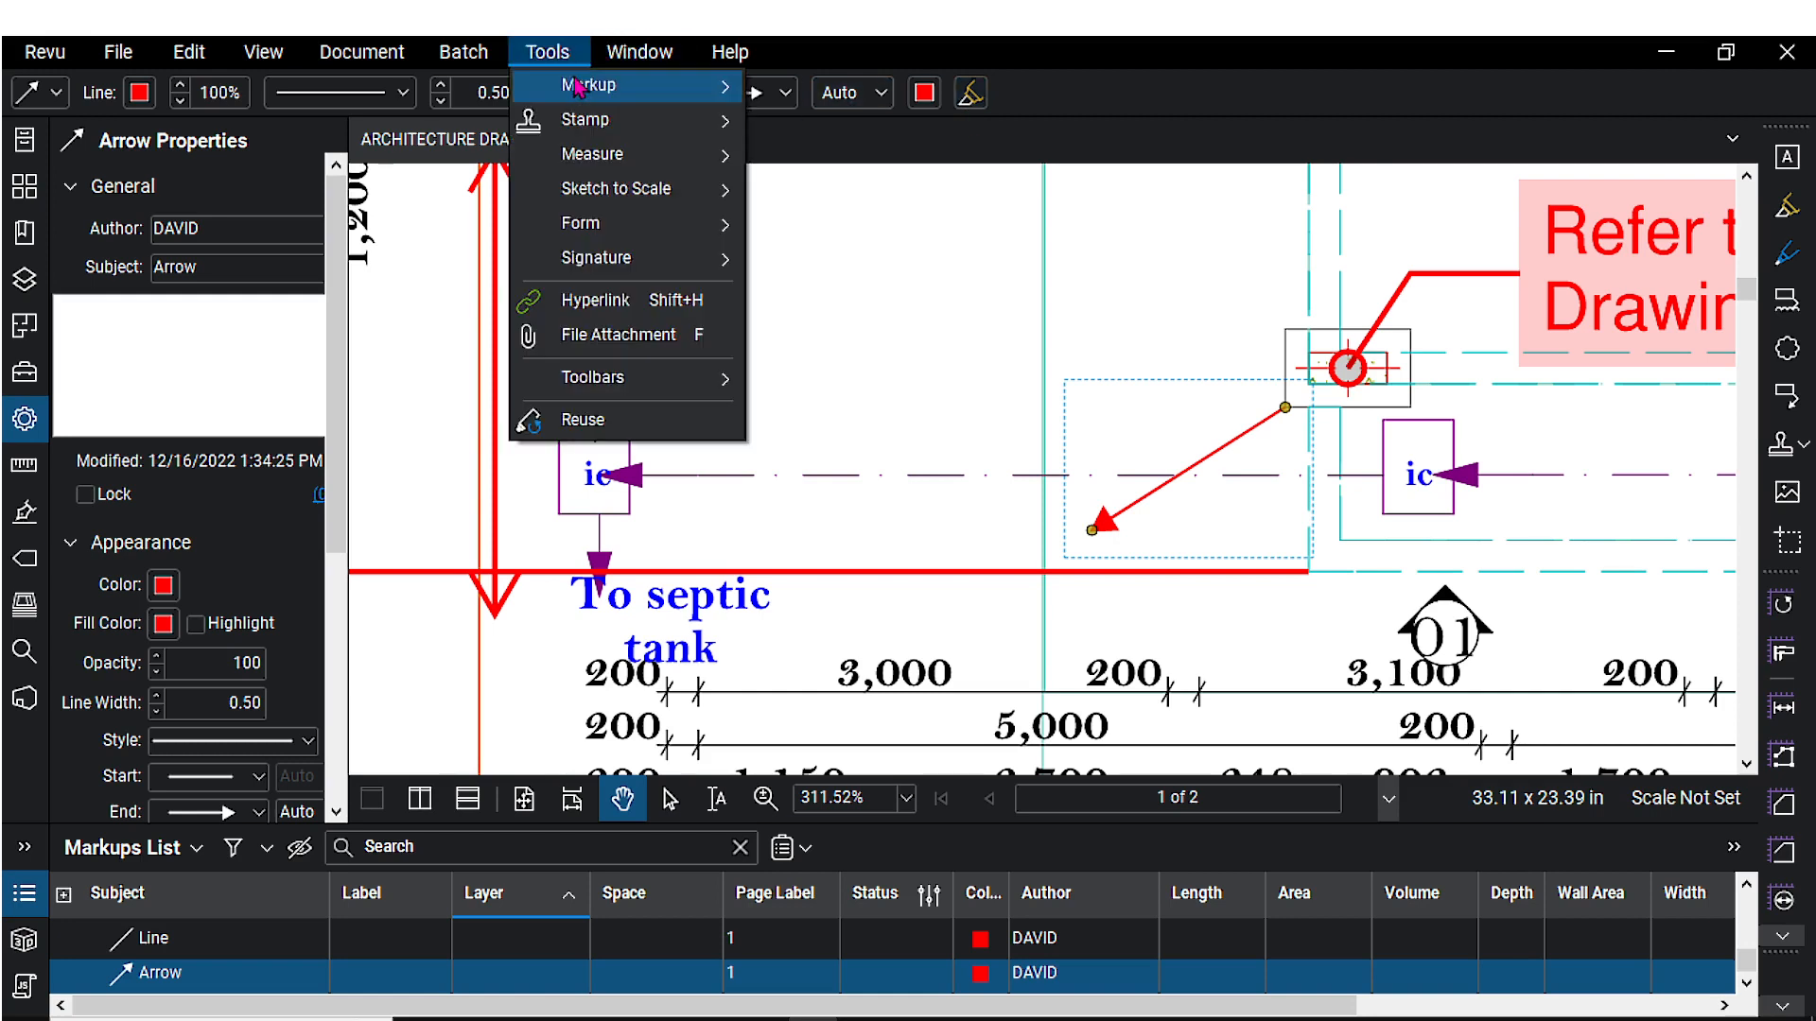
{"action": "mouse_move", "coordinate": [627, 90]}
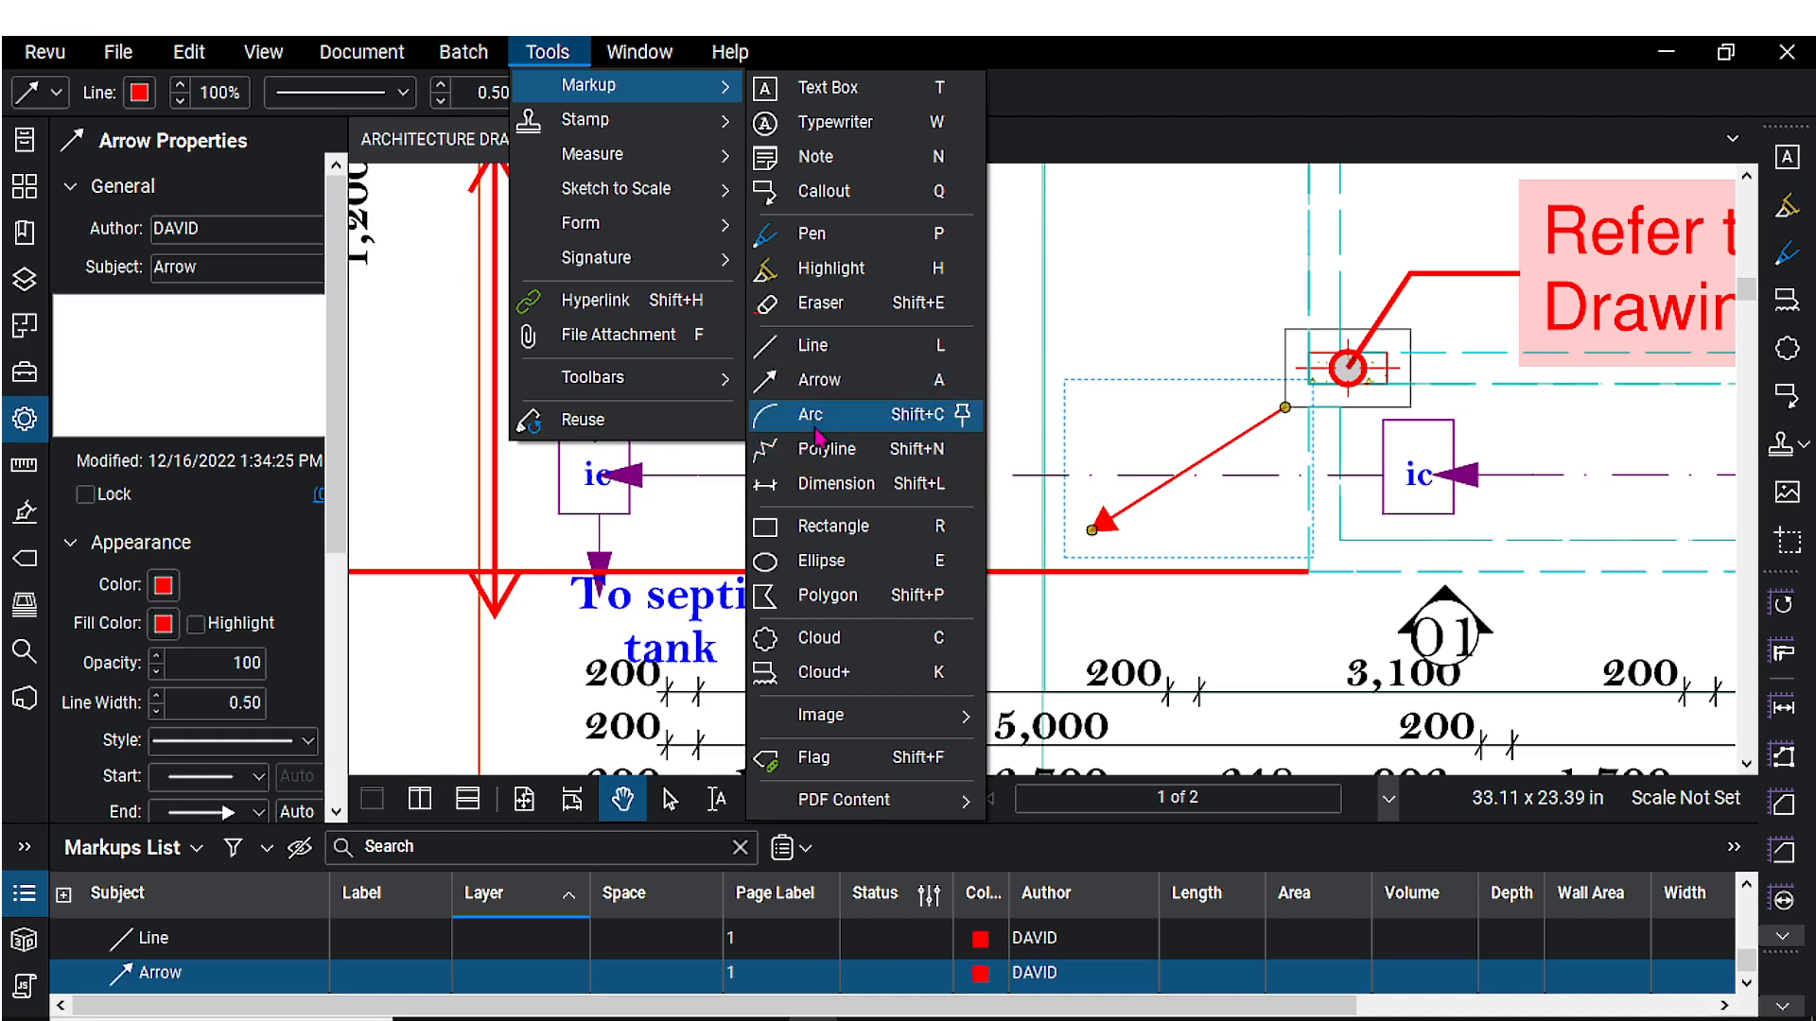
{"action": "left_click", "coordinate": [813, 450]}
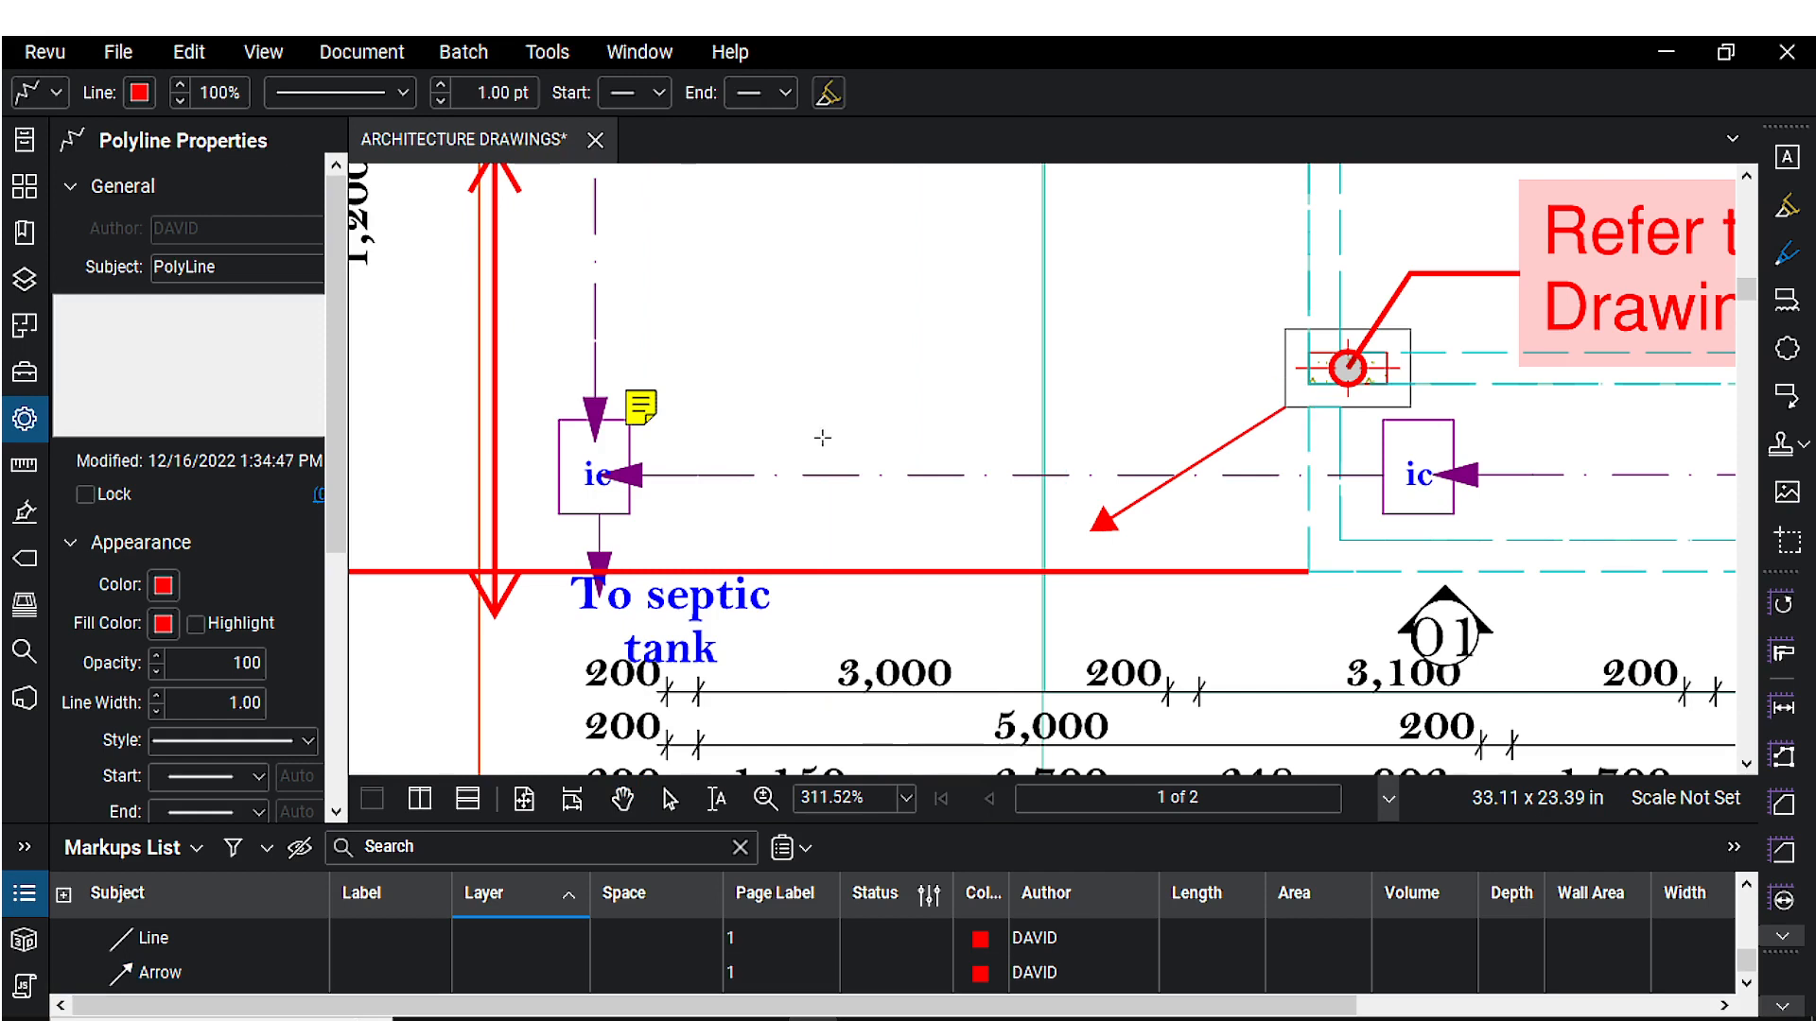
{"action": "left_click_drag", "start_coordinate": [822, 437], "coordinate": [880, 440]}
{"action": "left_click", "coordinate": [1365, 552]}
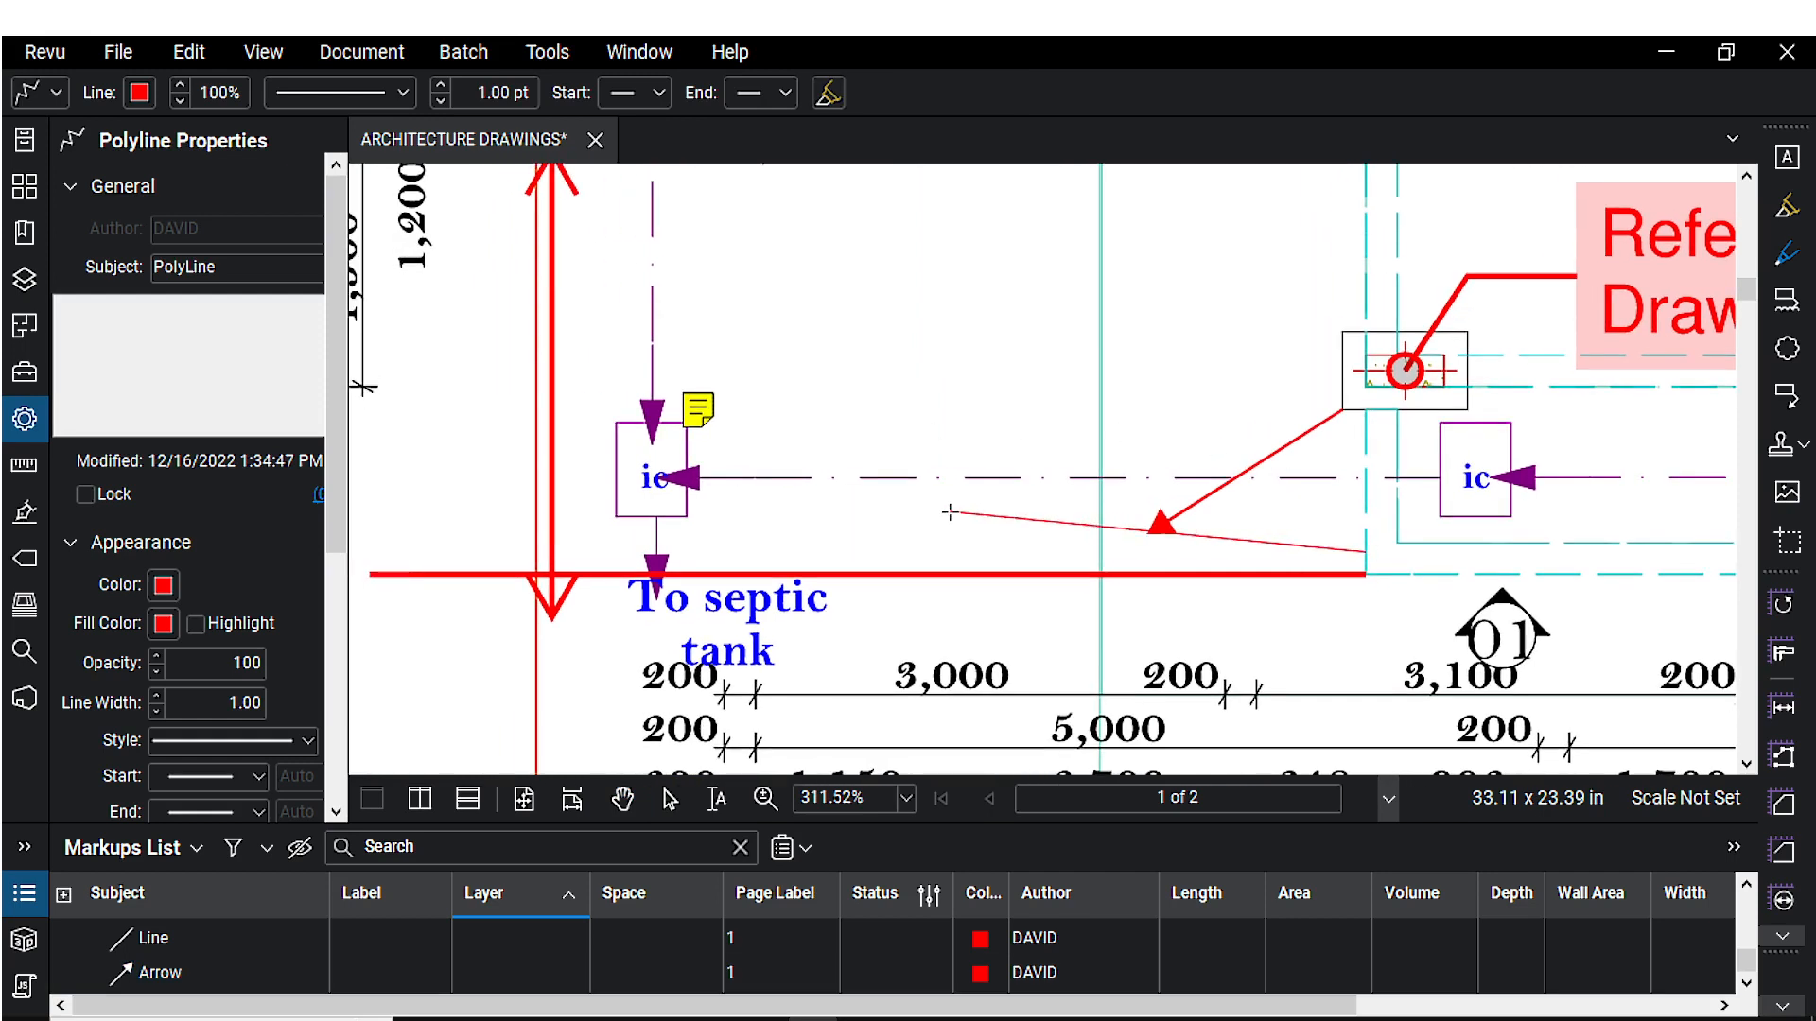
{"action": "left_click", "coordinate": [799, 547]}
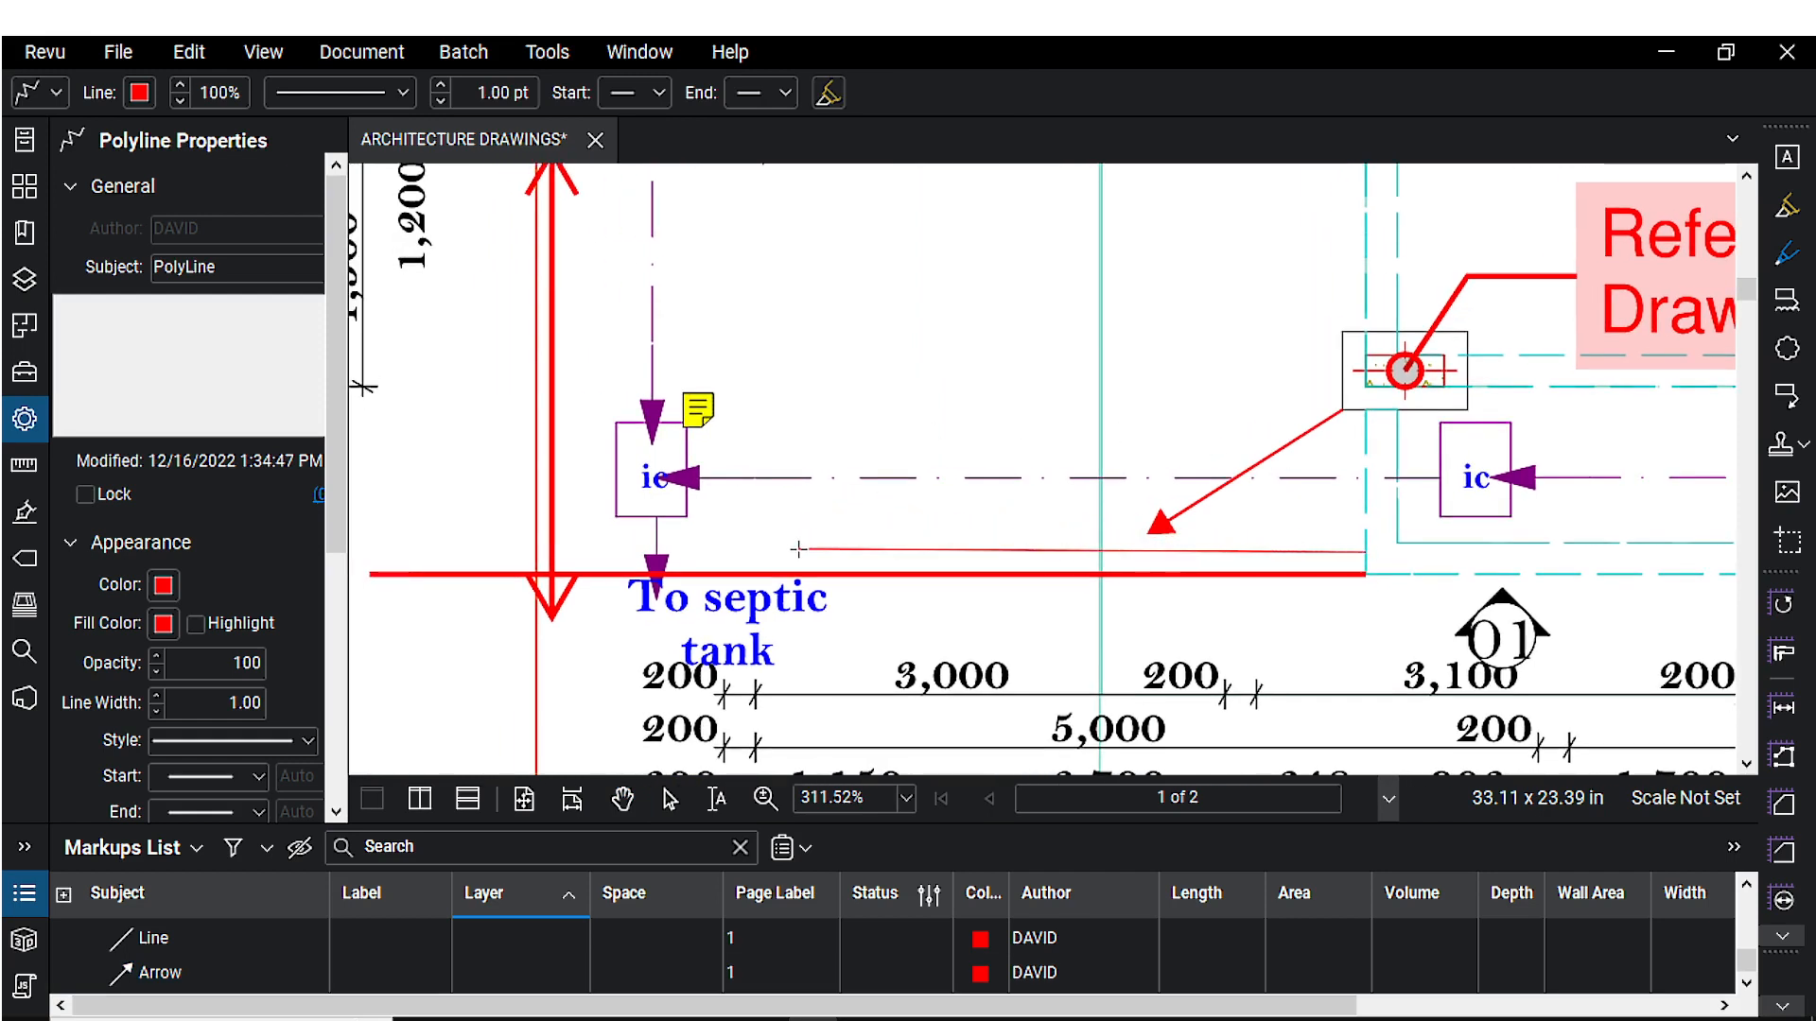
{"action": "left_click", "coordinate": [799, 286]}
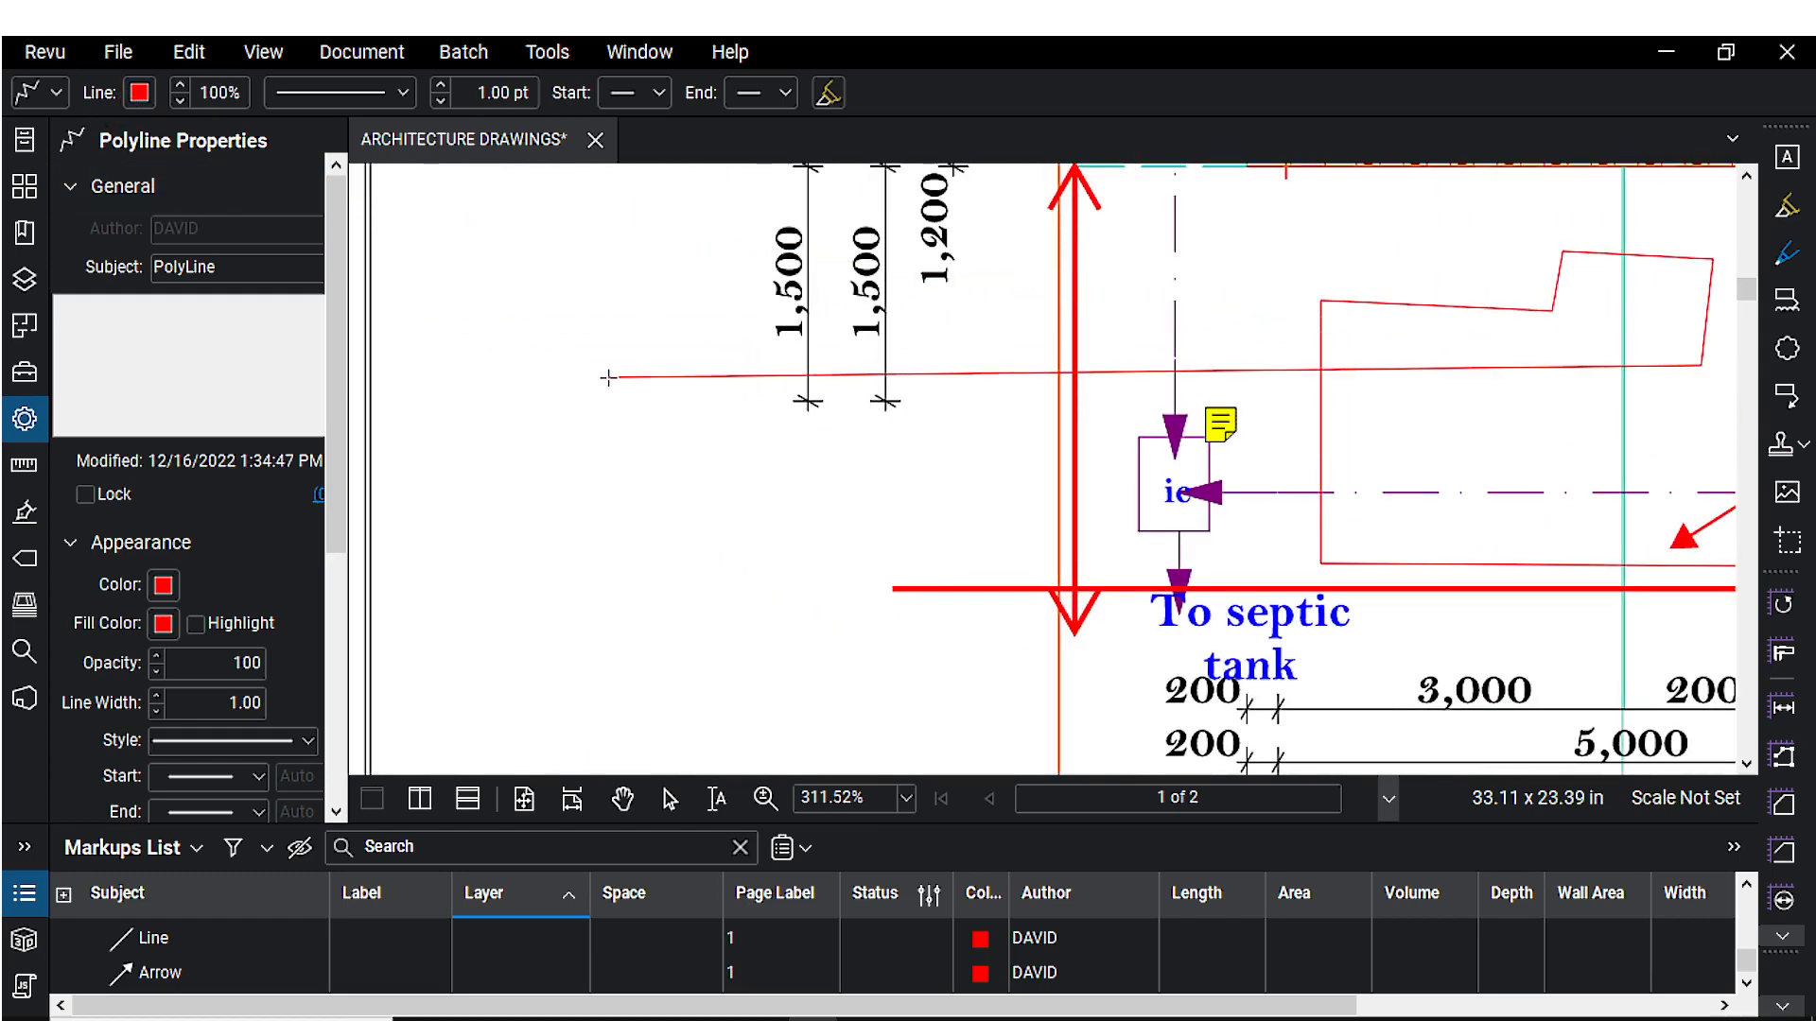
- Remove the last points of the unfinished polyline one by one and cancel it
{"action": "key", "text": "BackSpace"}
{"action": "key", "text": "BackSpace"}
{"action": "key", "text": "BackSpace"}
{"action": "key", "text": "BackSpace"}
{"action": "key", "text": "BackSpace"}
{"action": "key", "text": "BackSpace"}
{"action": "key", "text": "BackSpace"}
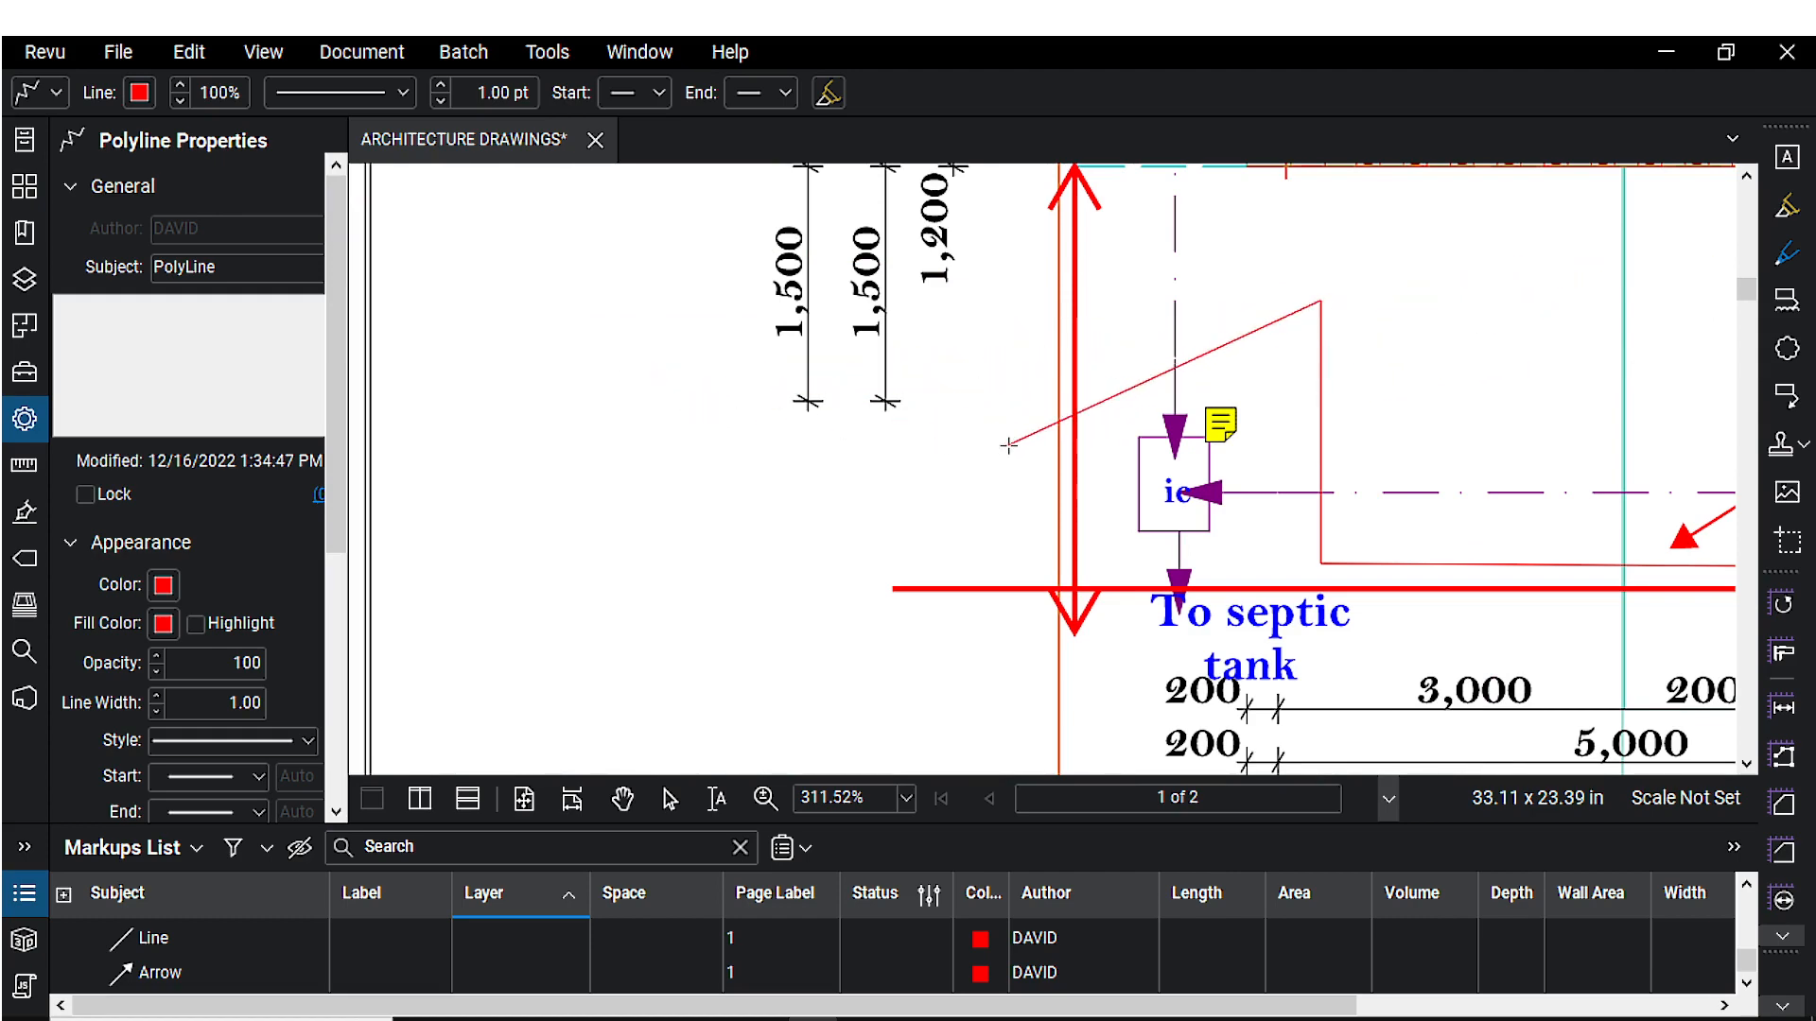
{"action": "scroll", "coordinate": [1026, 450], "scroll_direction": "down", "scroll_amount": 3}
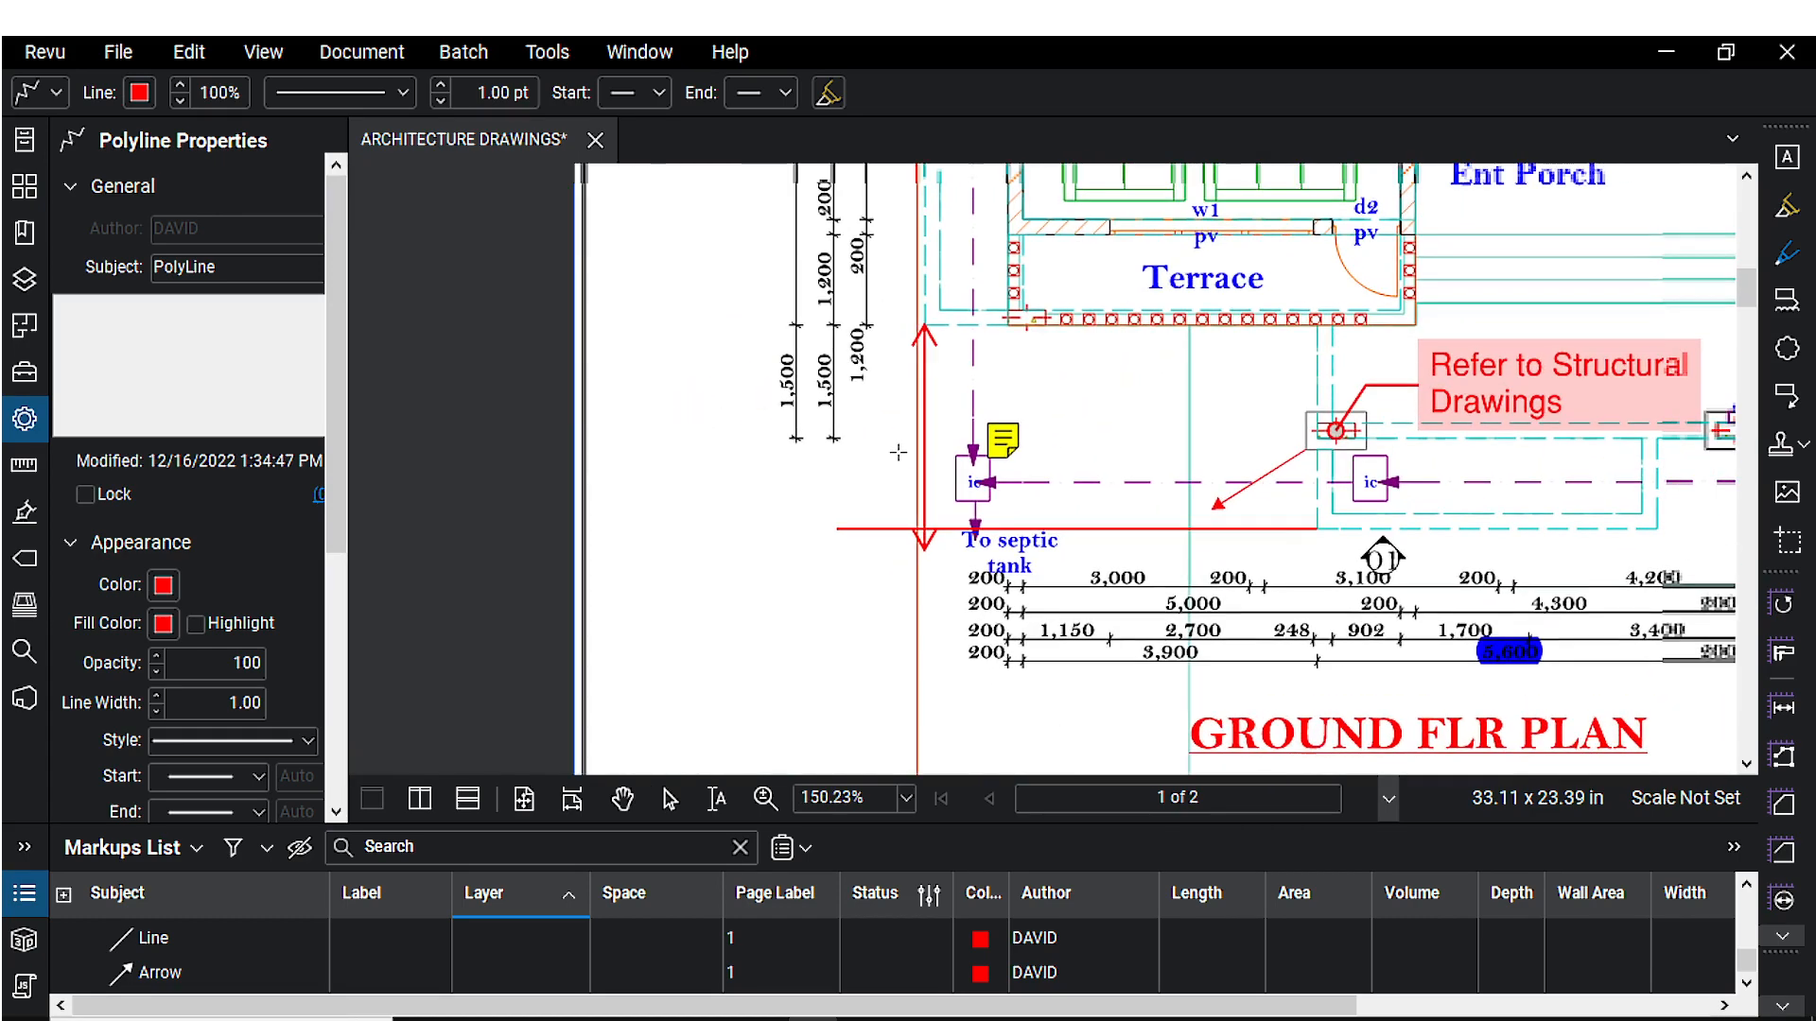
{"action": "key", "text": "Escape"}
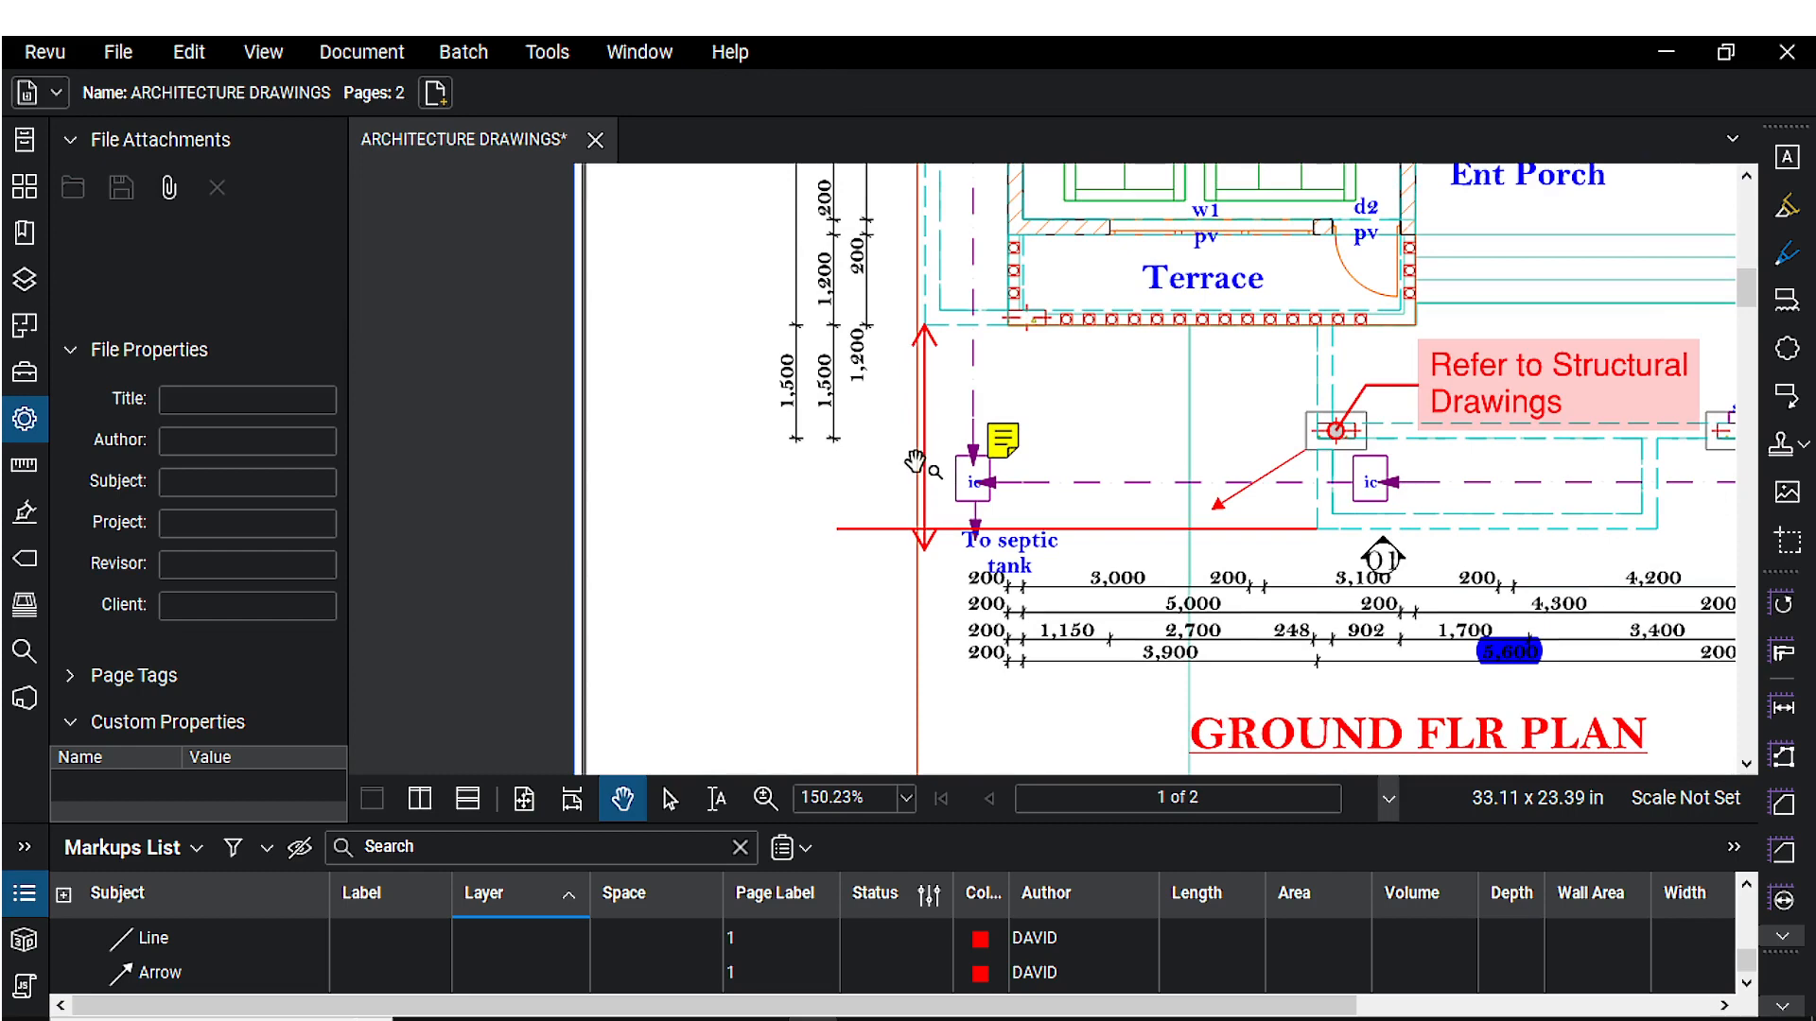
- Delete the vertical double-headed red line and the horizontal red line beside the To septic tank label
{"action": "scroll", "coordinate": [913, 456], "scroll_direction": "up", "scroll_amount": 3}
{"action": "scroll", "coordinate": [889, 446], "scroll_direction": "down", "scroll_amount": 2}
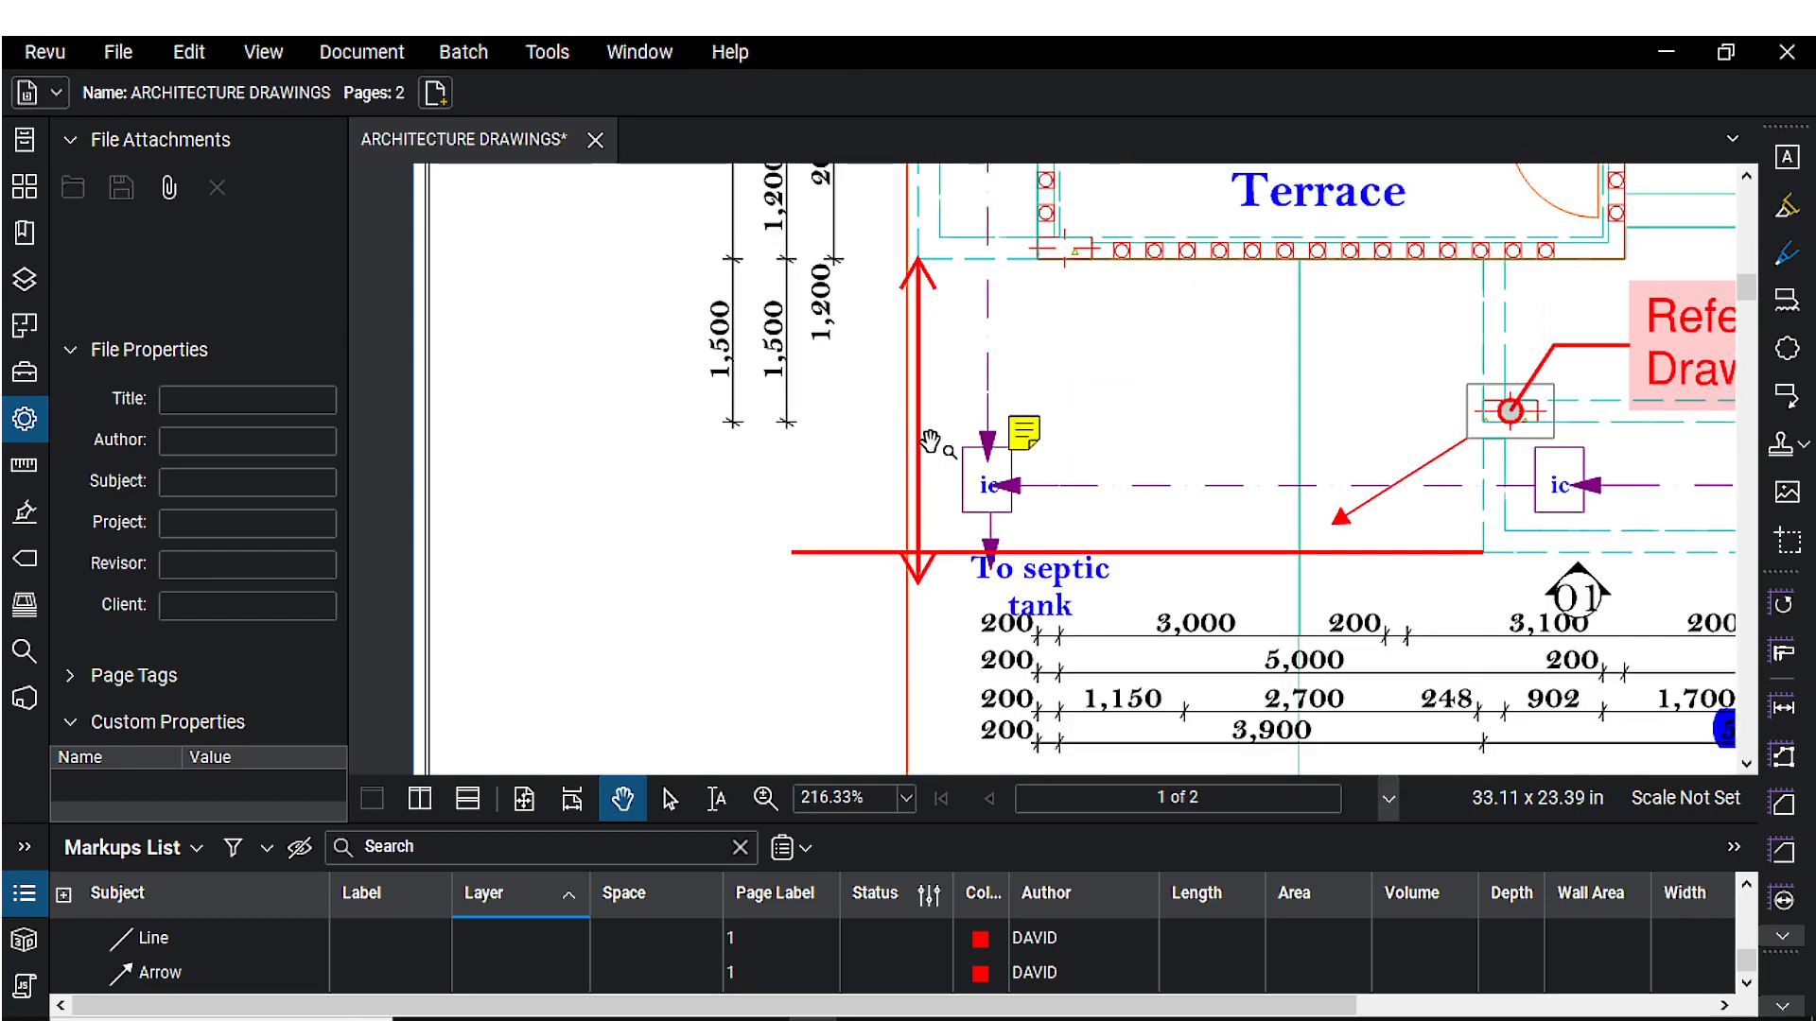
{"action": "left_click", "coordinate": [921, 478]}
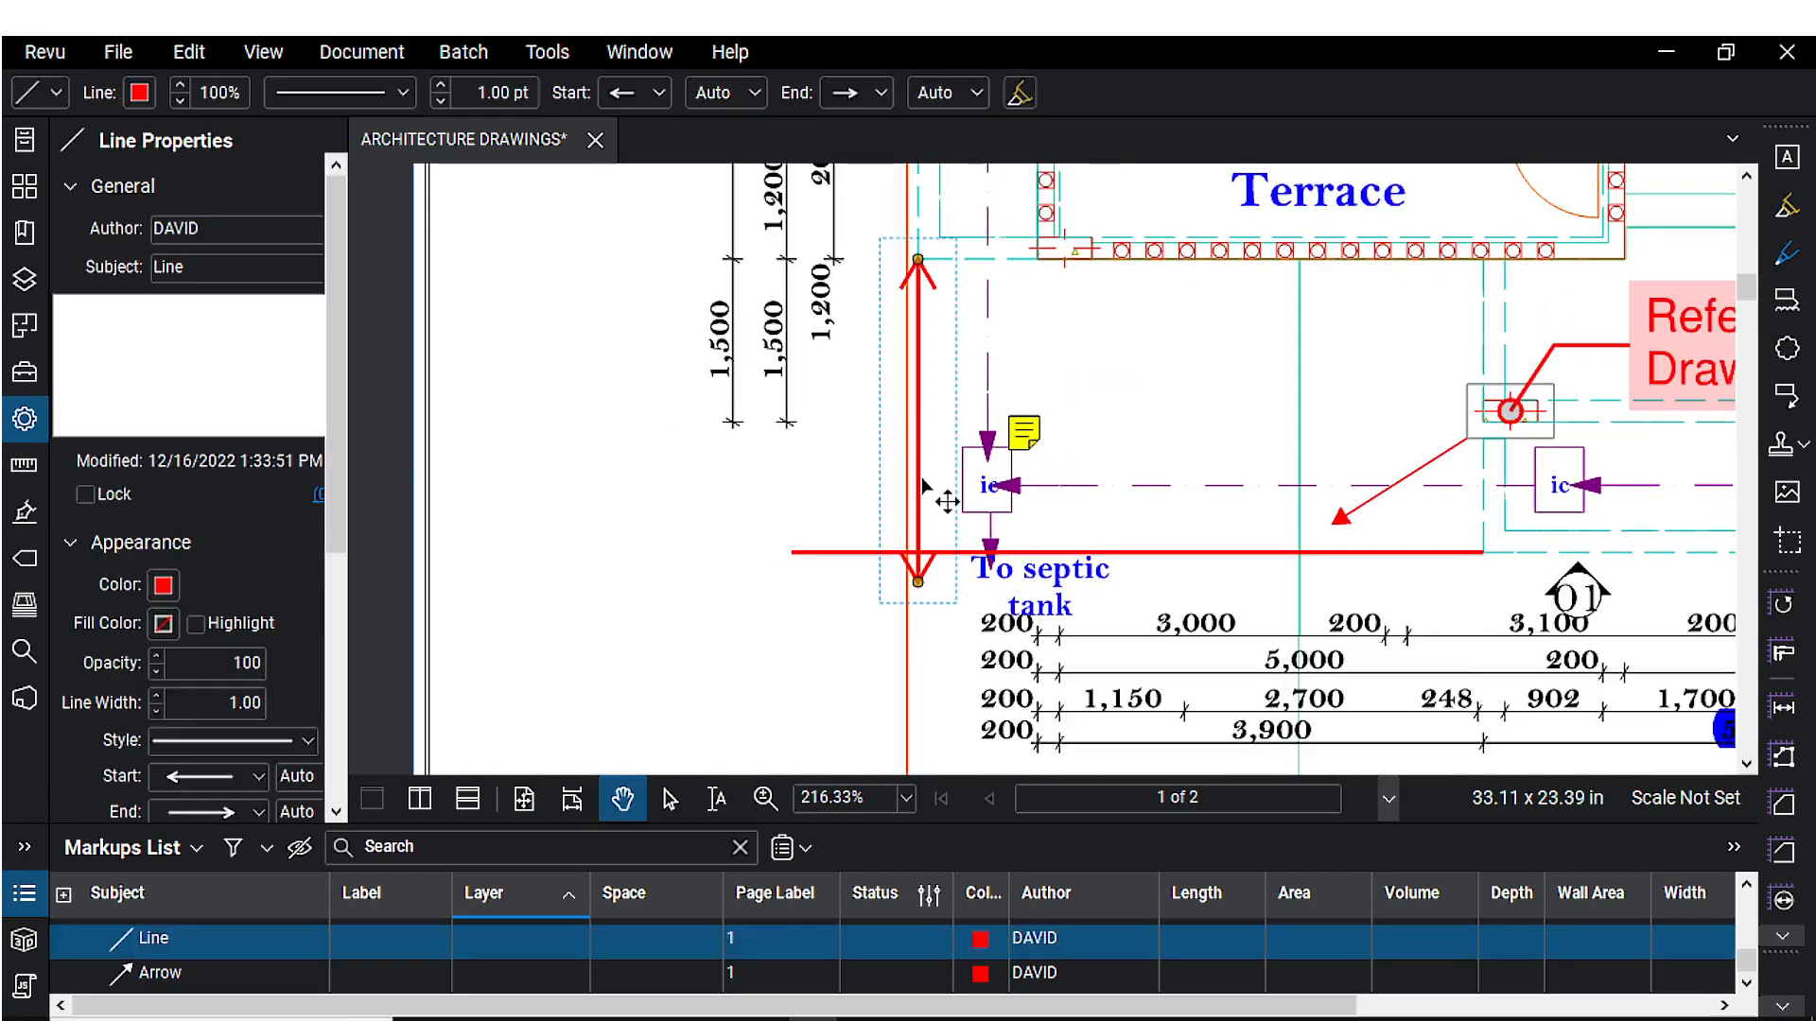
{"action": "key", "text": "Delete"}
{"action": "left_click", "coordinate": [1134, 552]}
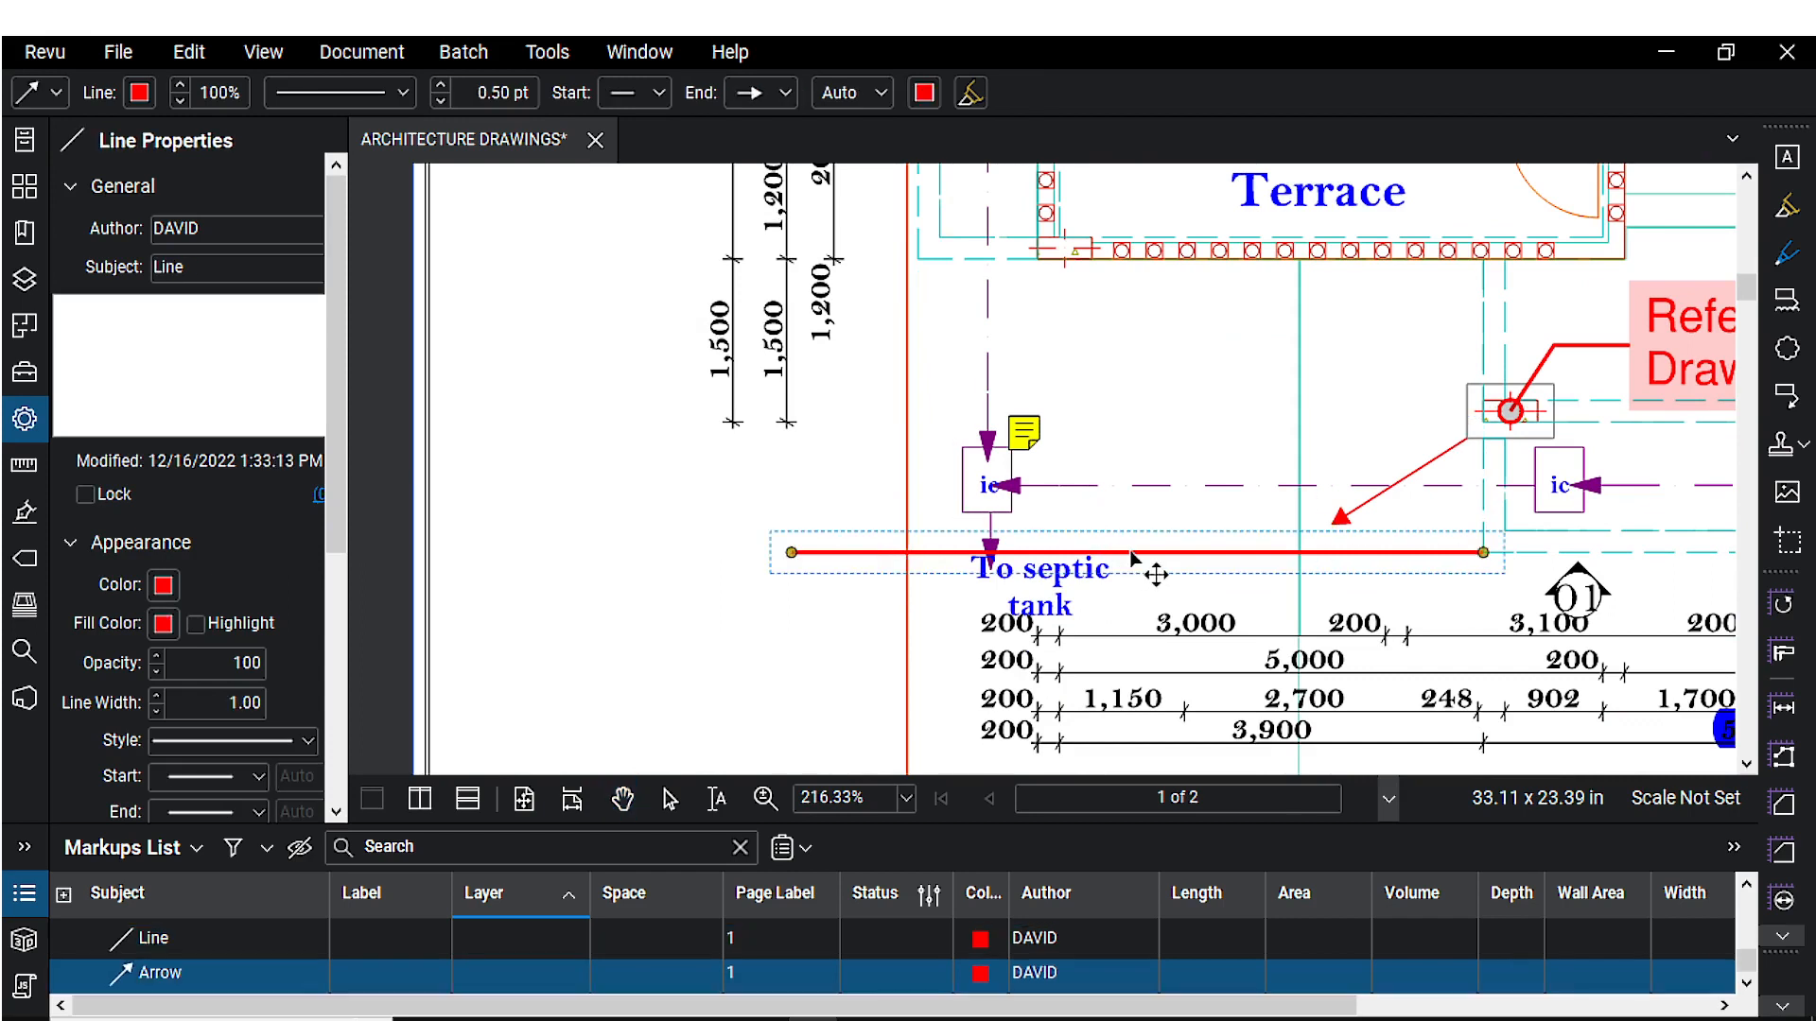
{"action": "key", "text": "Delete"}
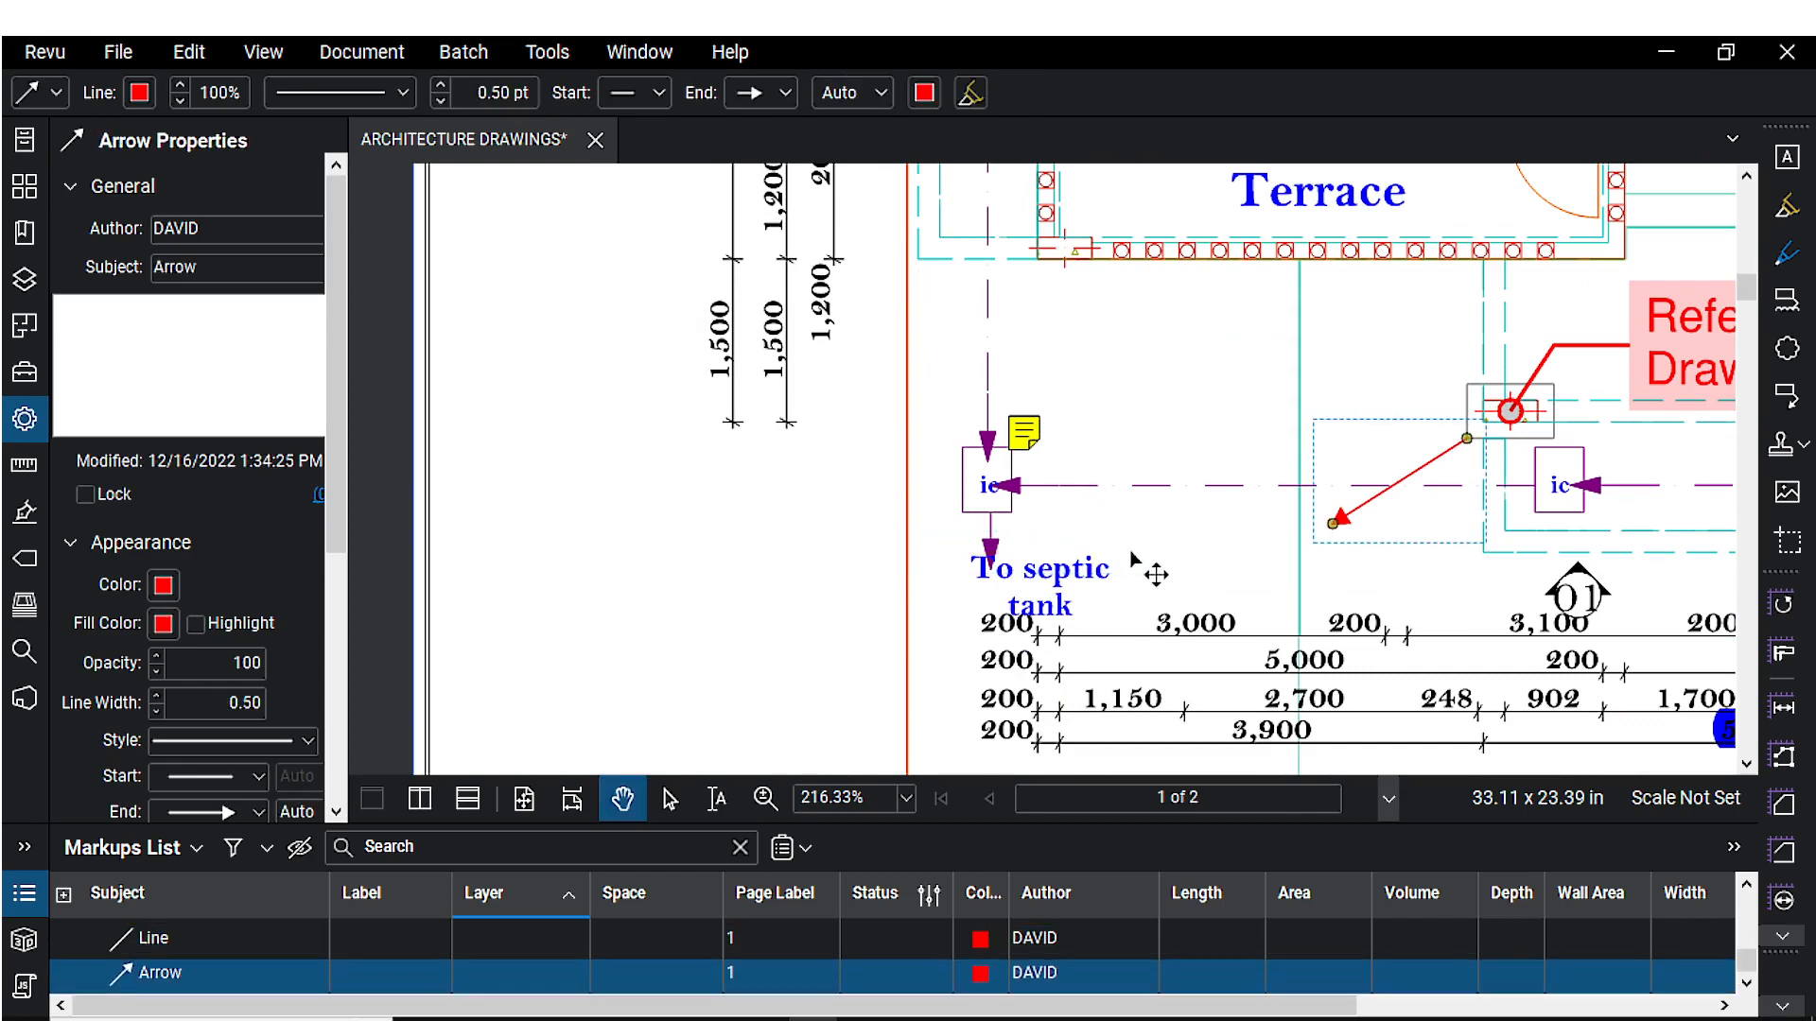
- Start a new red polyline at the dashed entrance porch outline's lower-left corner
{"action": "left_click", "coordinate": [571, 62]}
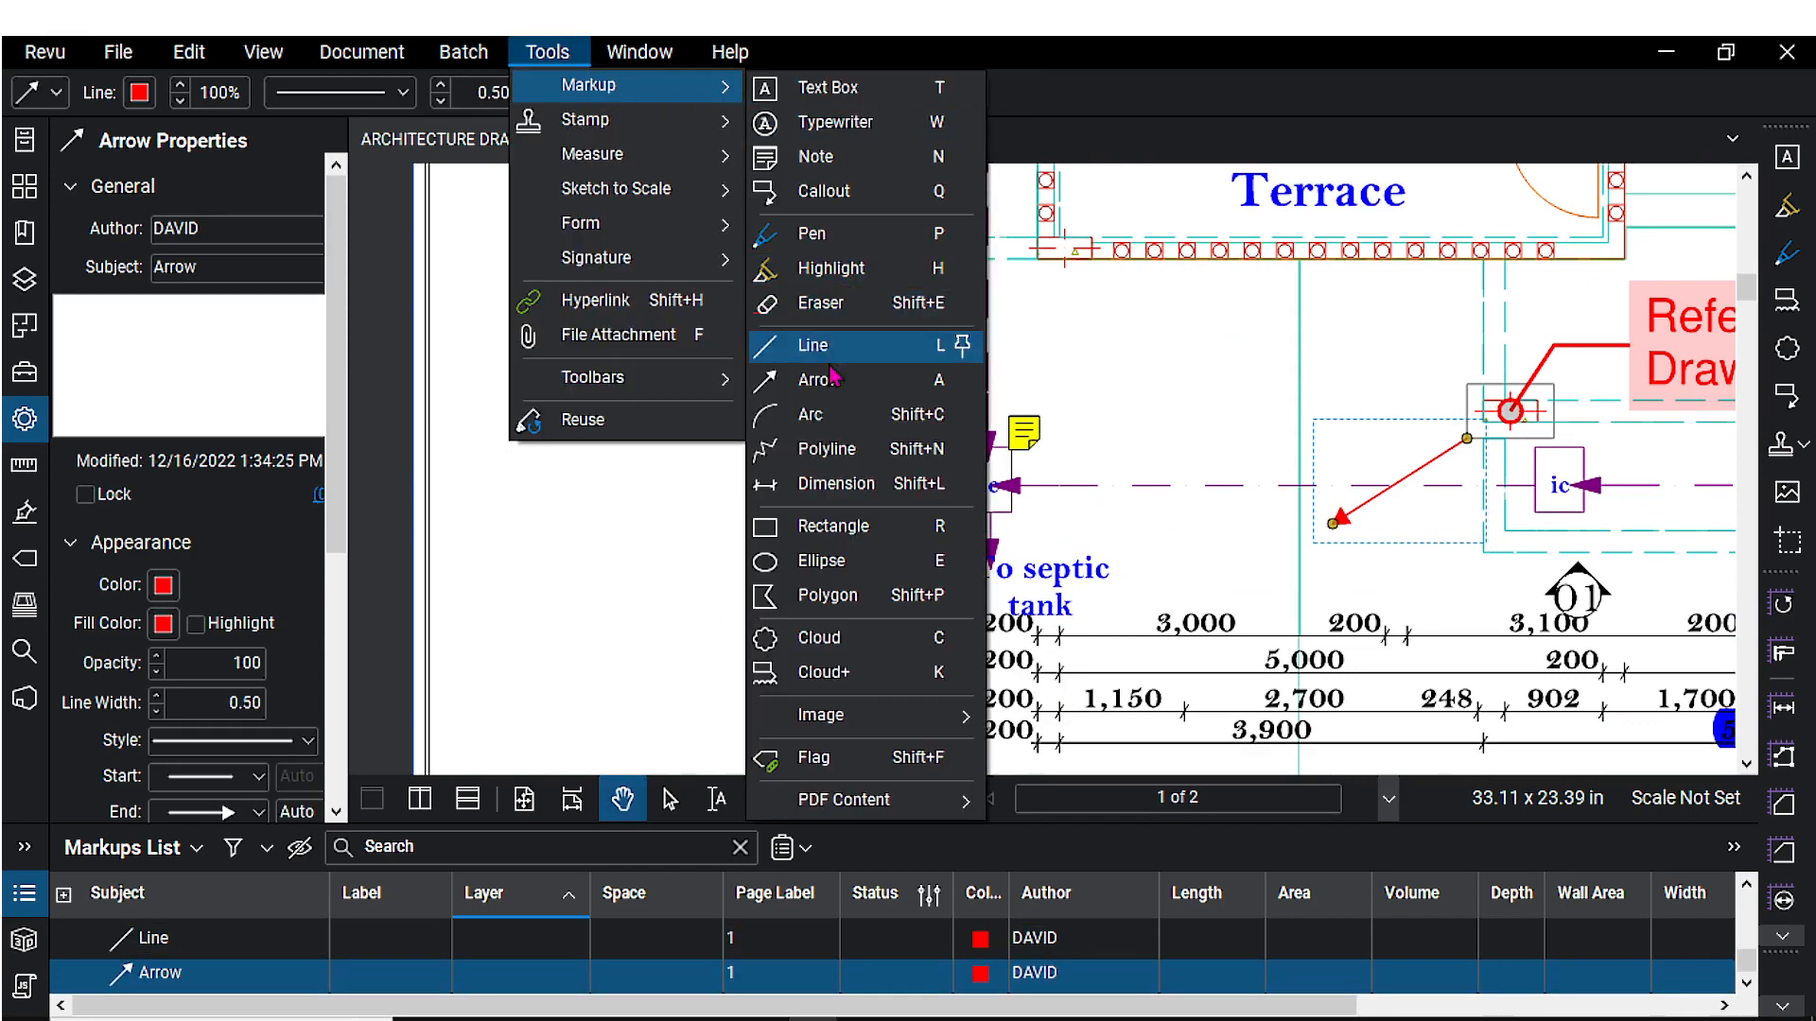
{"action": "left_click", "coordinate": [778, 456]}
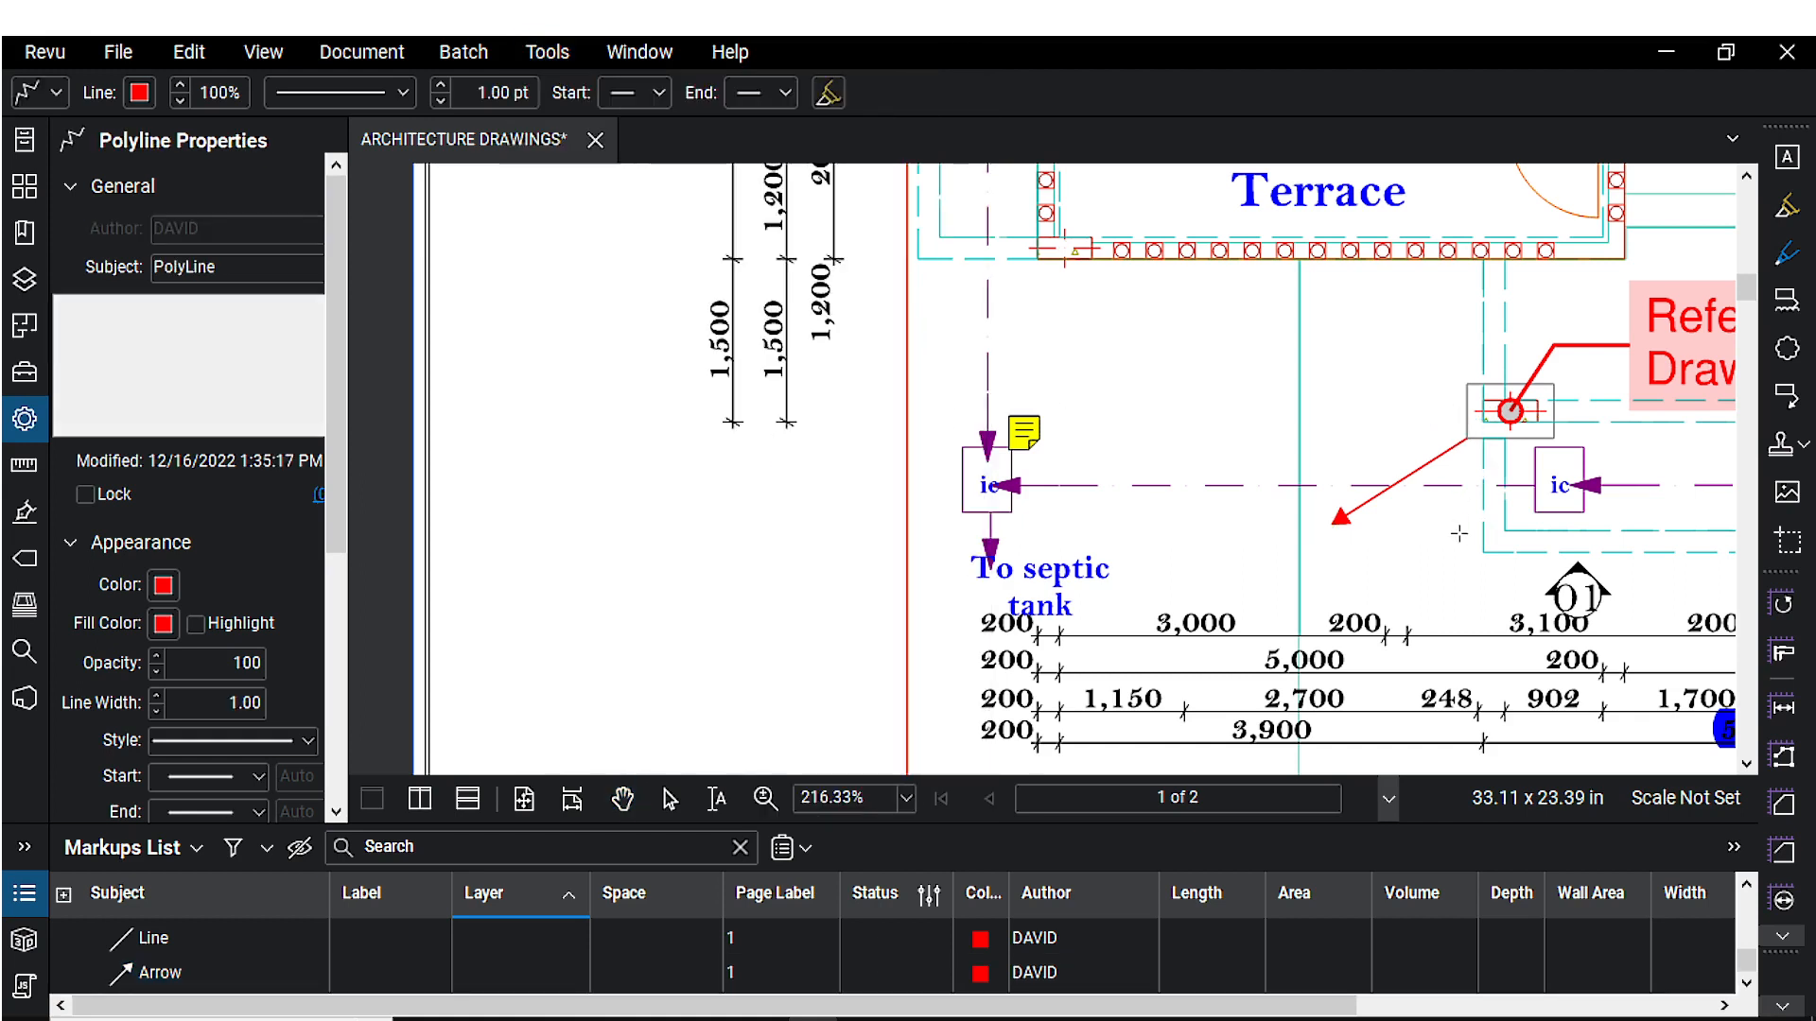
{"action": "left_click", "coordinate": [1483, 552]}
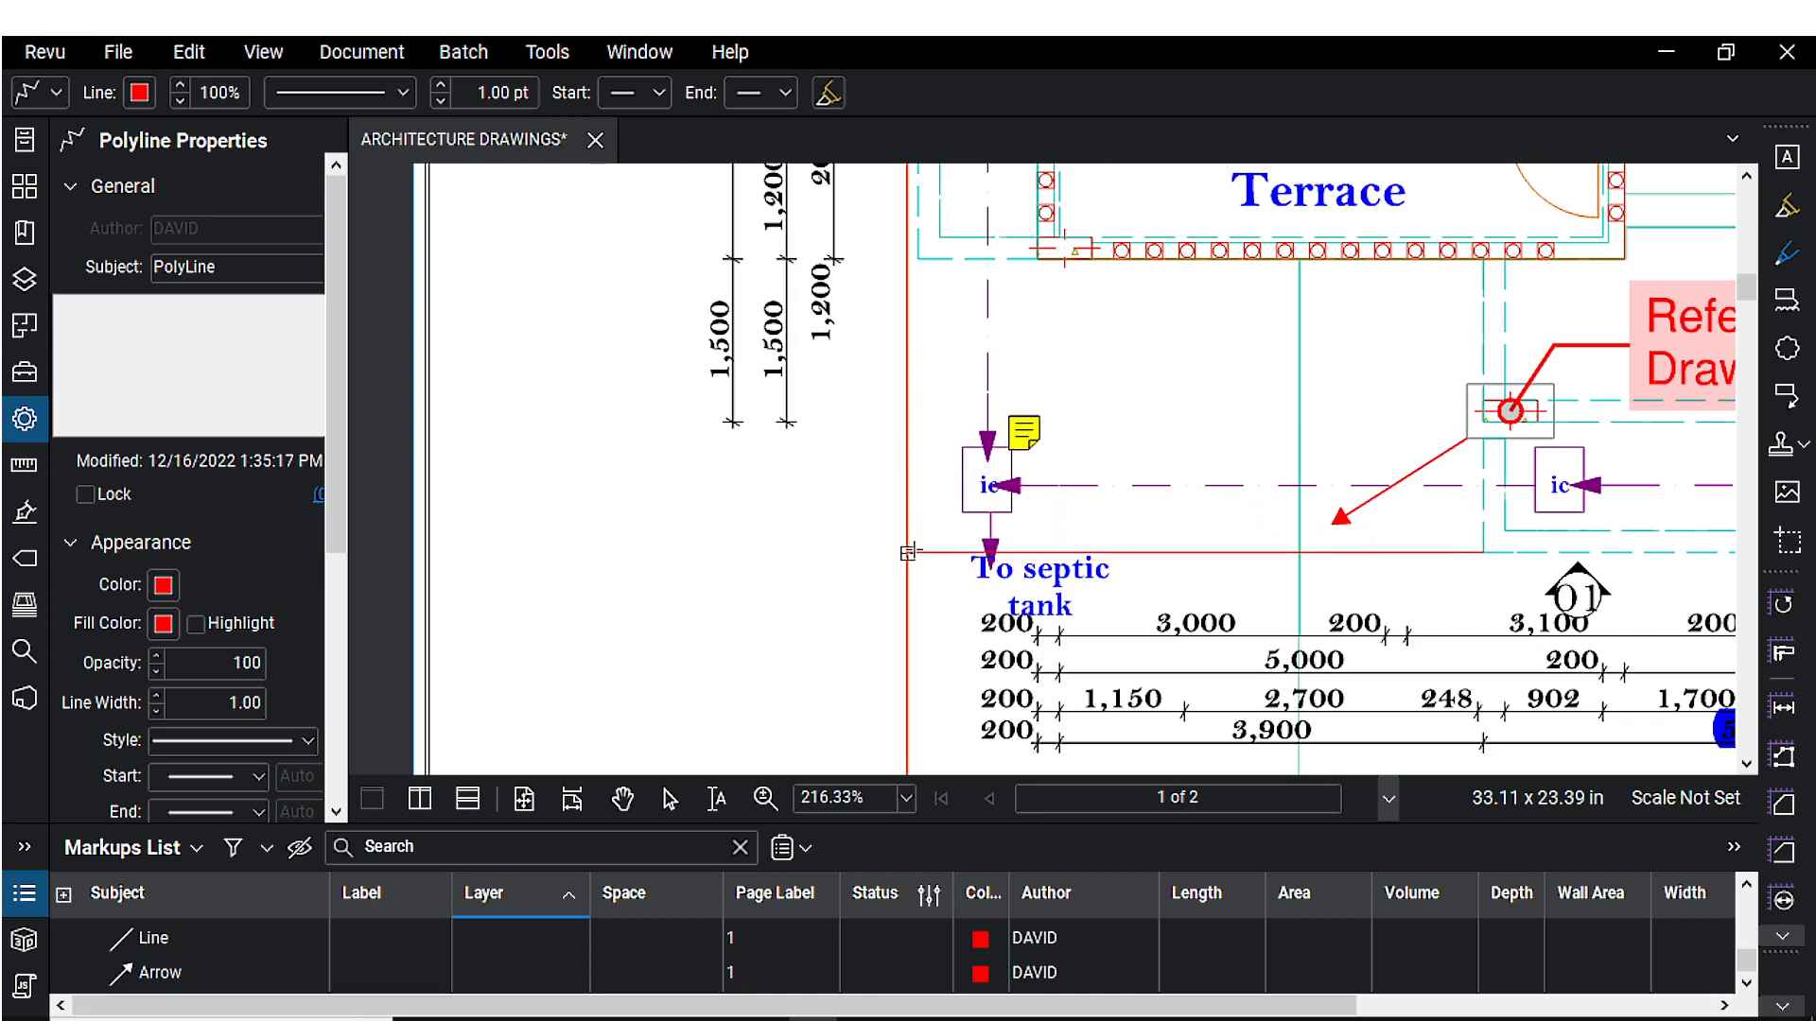
- Examine how the polyline's next point snaps to the orange boundary line left of the To septic tank label
{"action": "scroll", "coordinate": [908, 552], "scroll_direction": "up", "scroll_amount": 5}
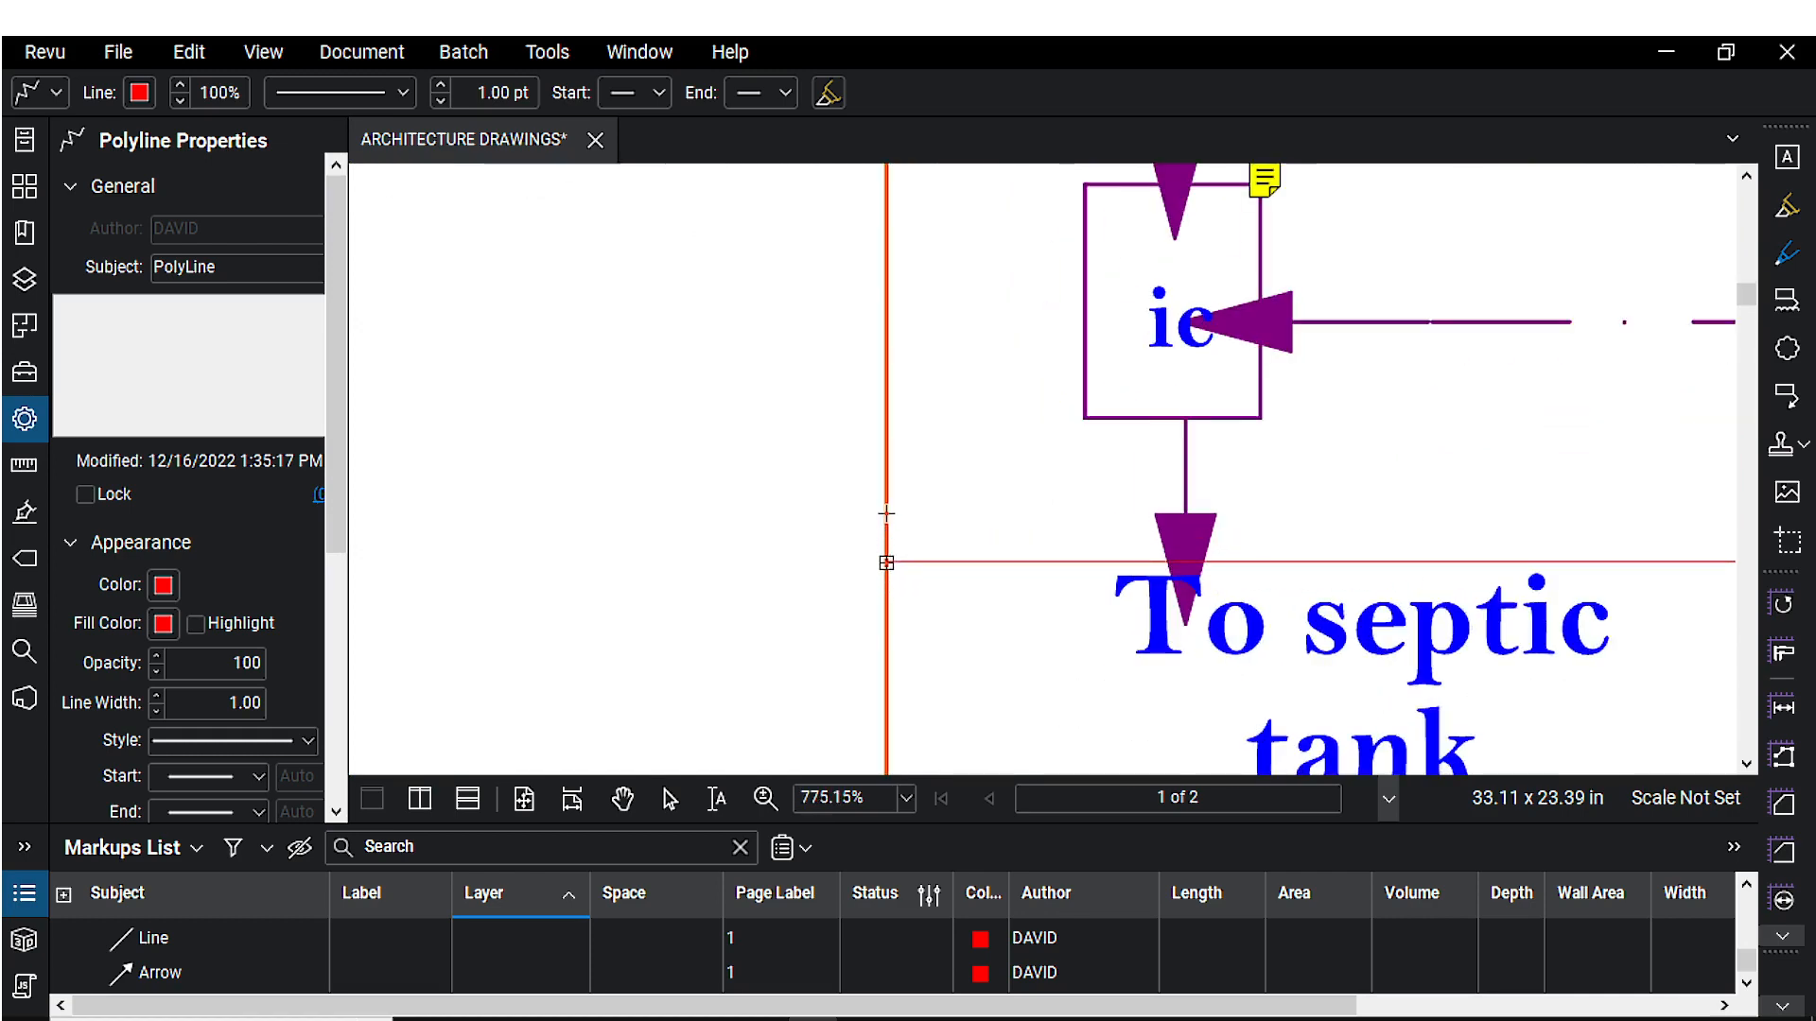
{"action": "scroll", "coordinate": [885, 557], "scroll_direction": "down", "scroll_amount": 4}
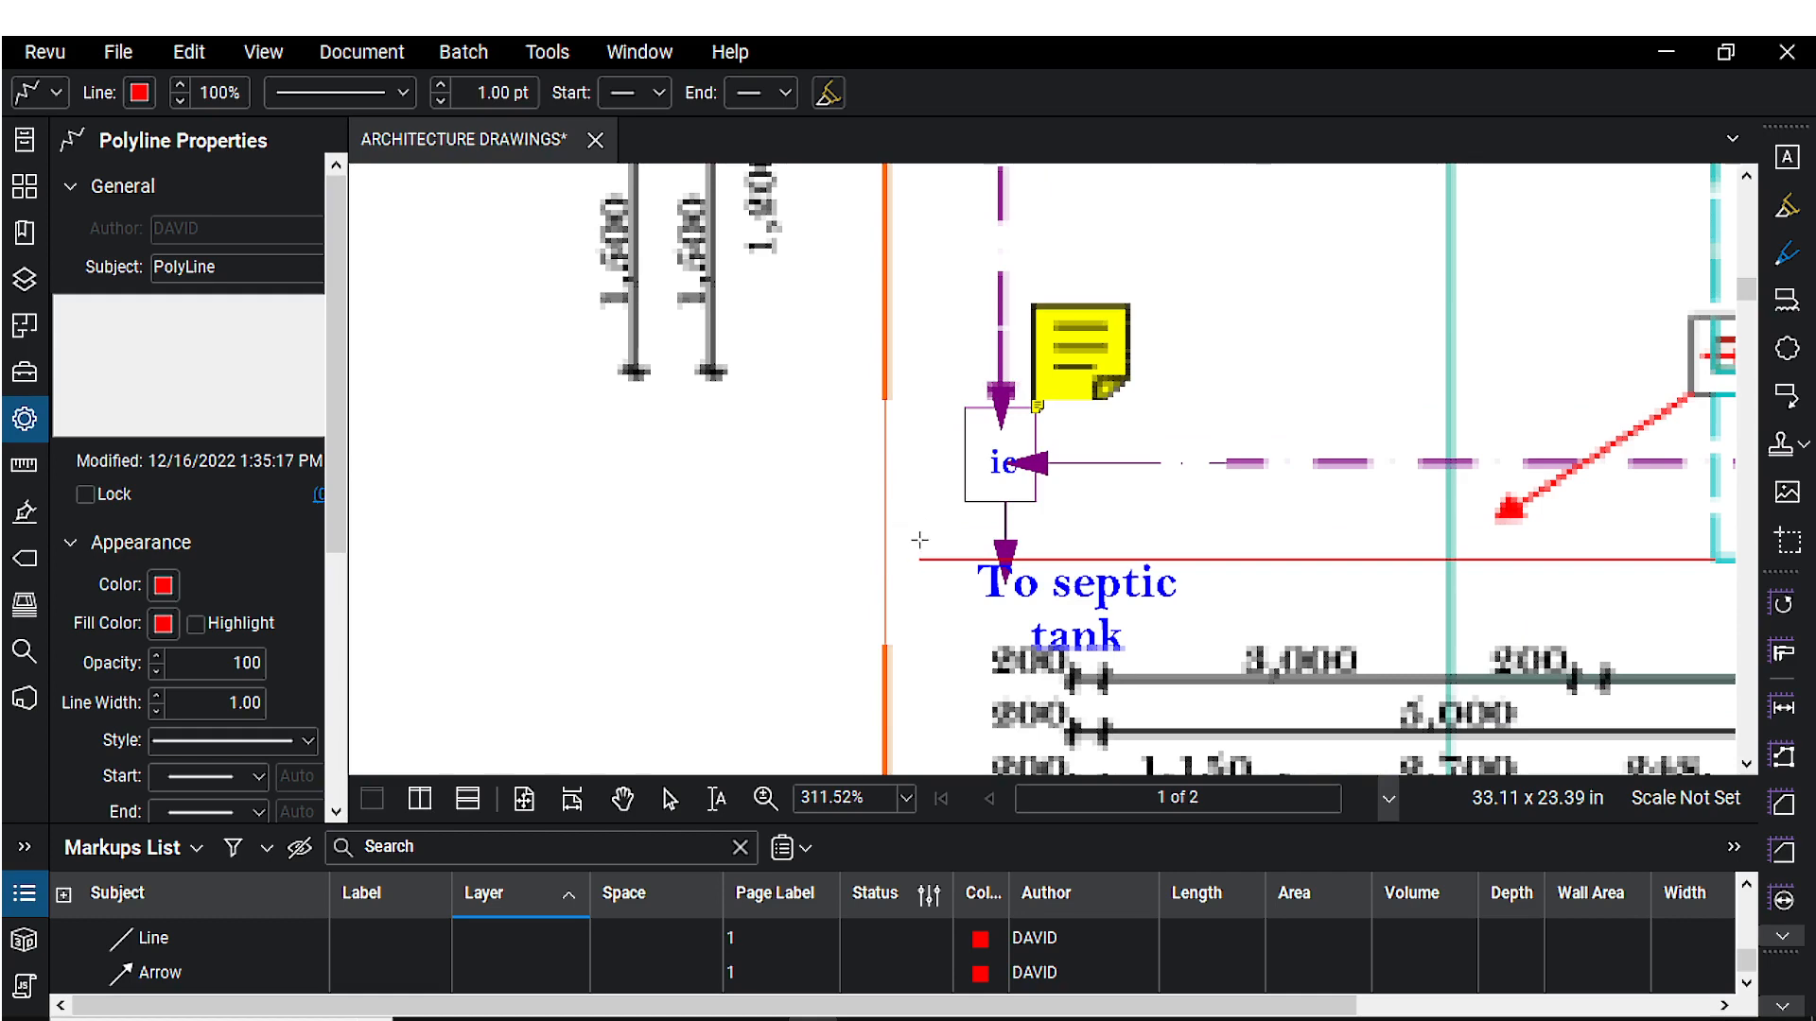
{"action": "scroll", "coordinate": [887, 561], "scroll_direction": "down", "scroll_amount": 4}
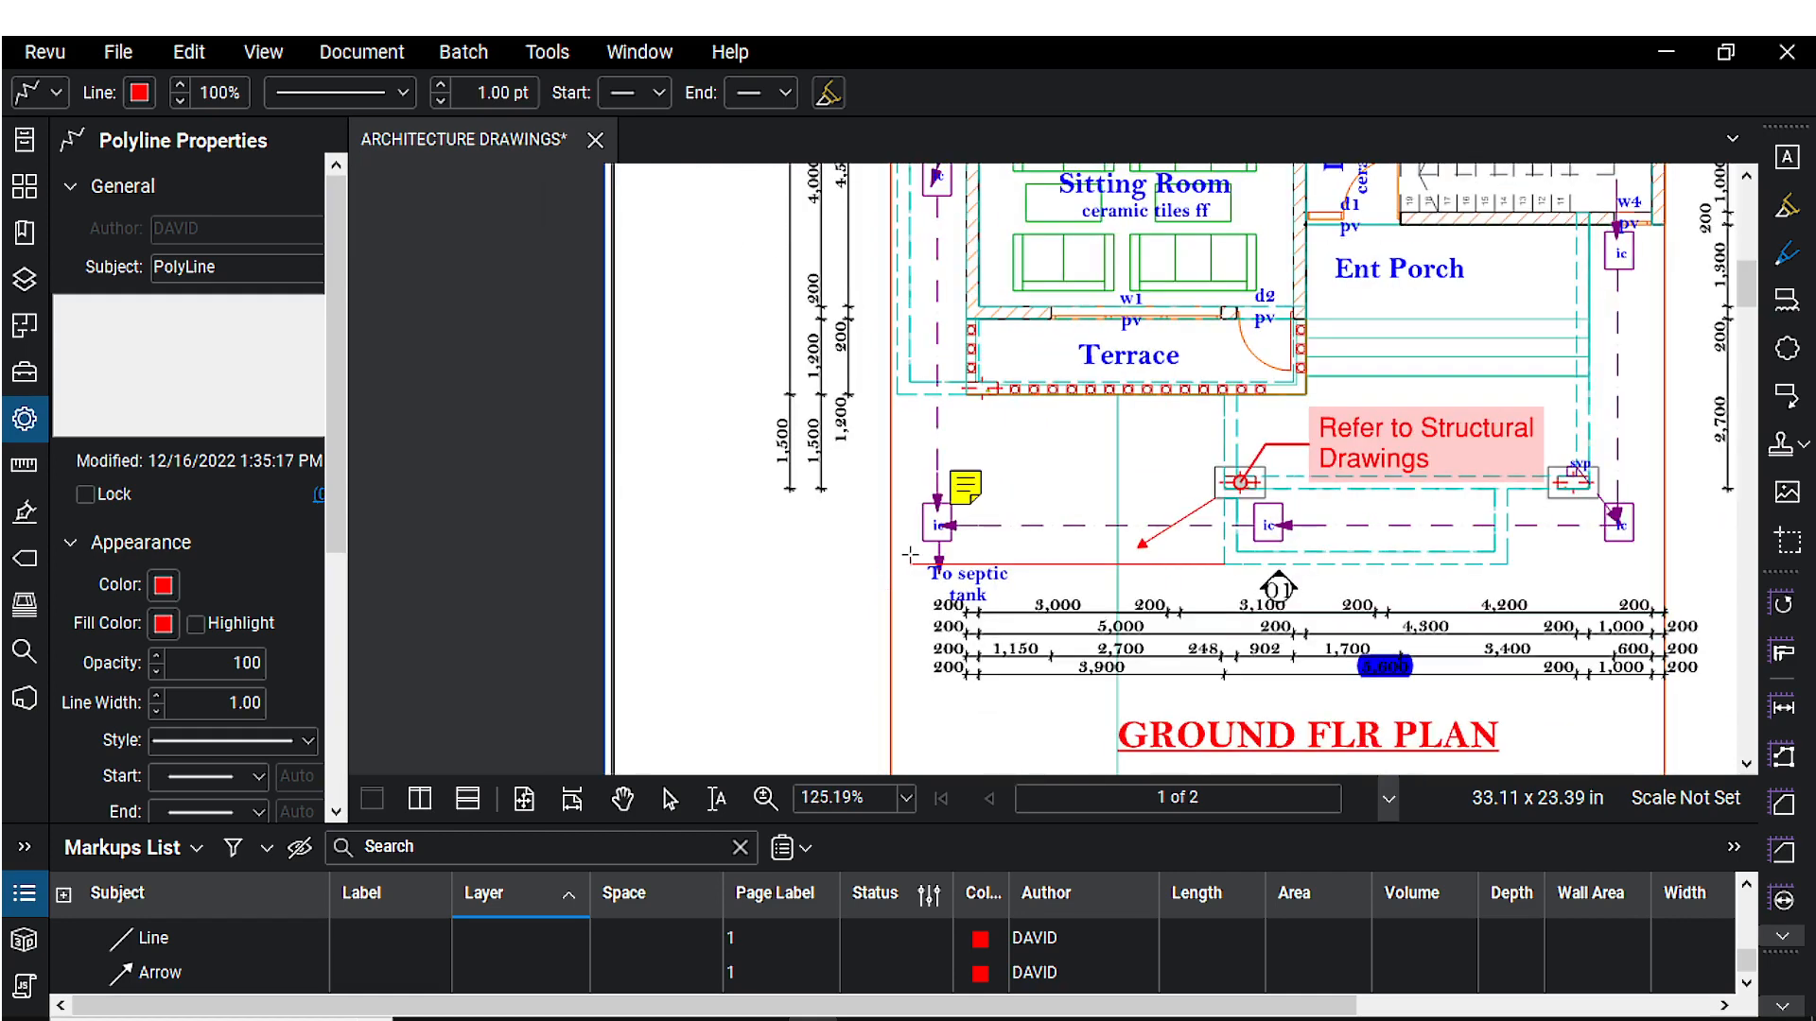
{"action": "scroll", "coordinate": [888, 565], "scroll_direction": "up", "scroll_amount": 4}
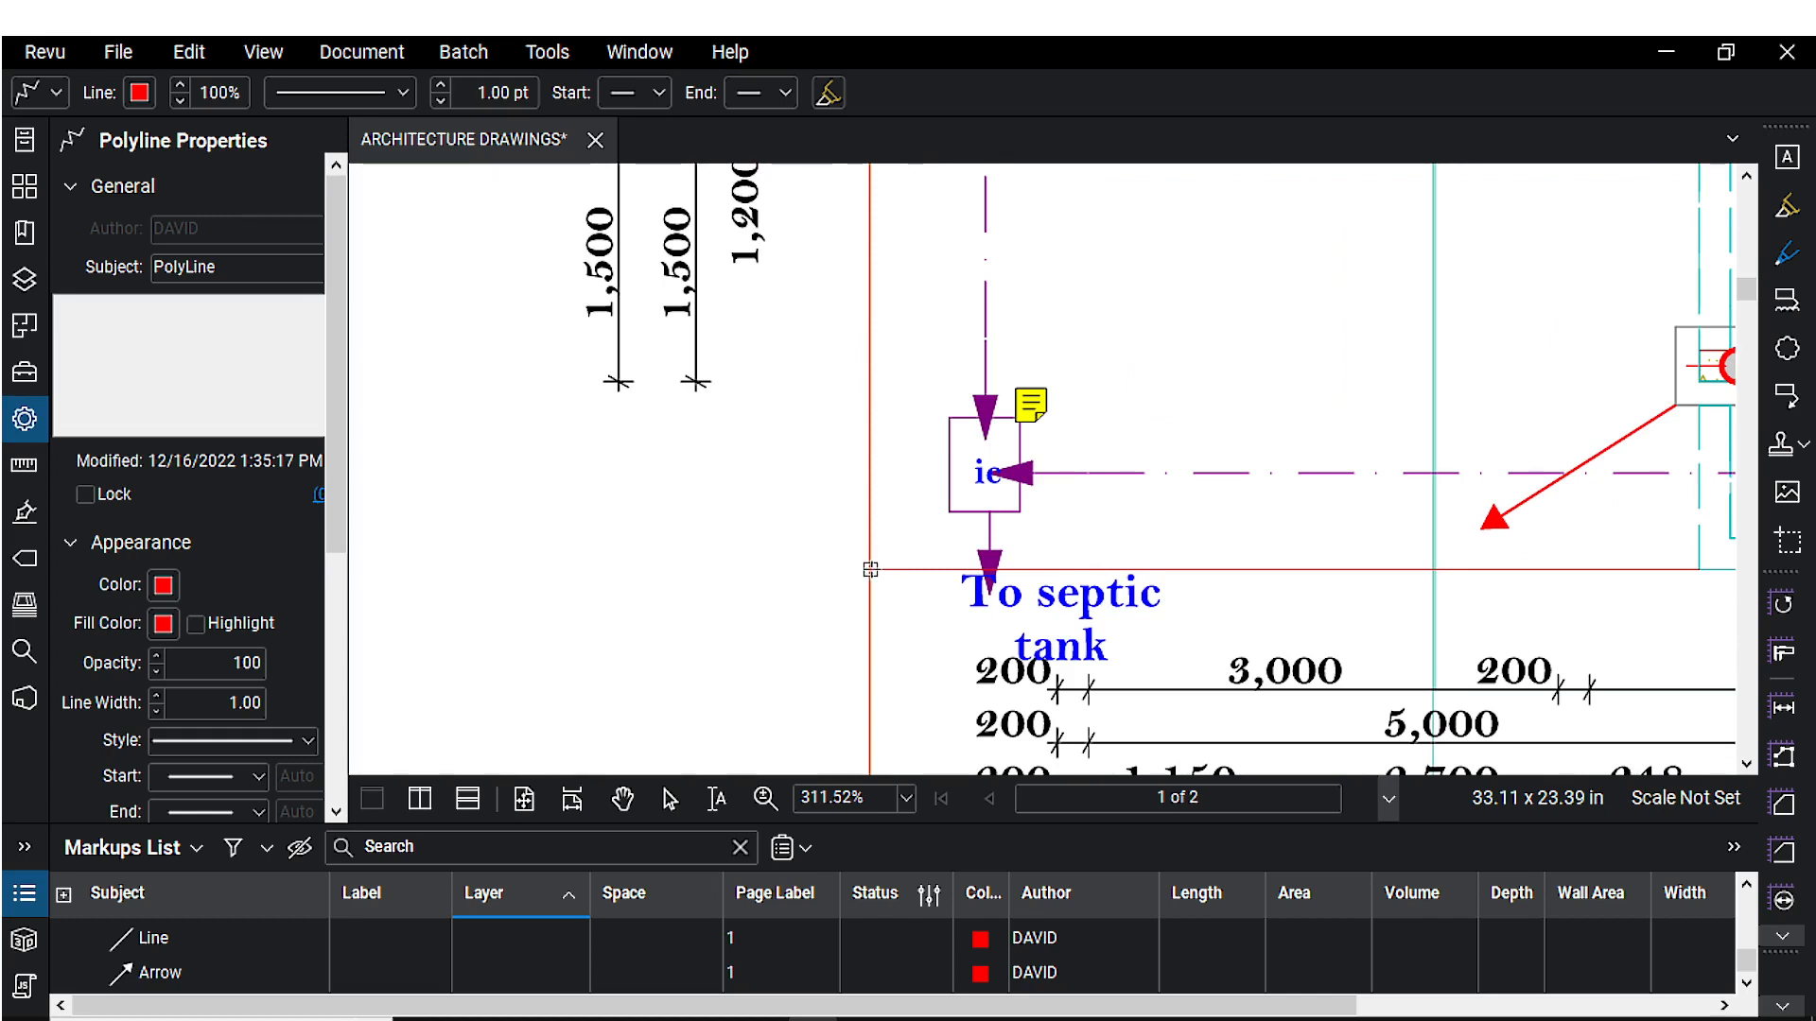
{"action": "scroll", "coordinate": [870, 569], "scroll_direction": "up", "scroll_amount": 3}
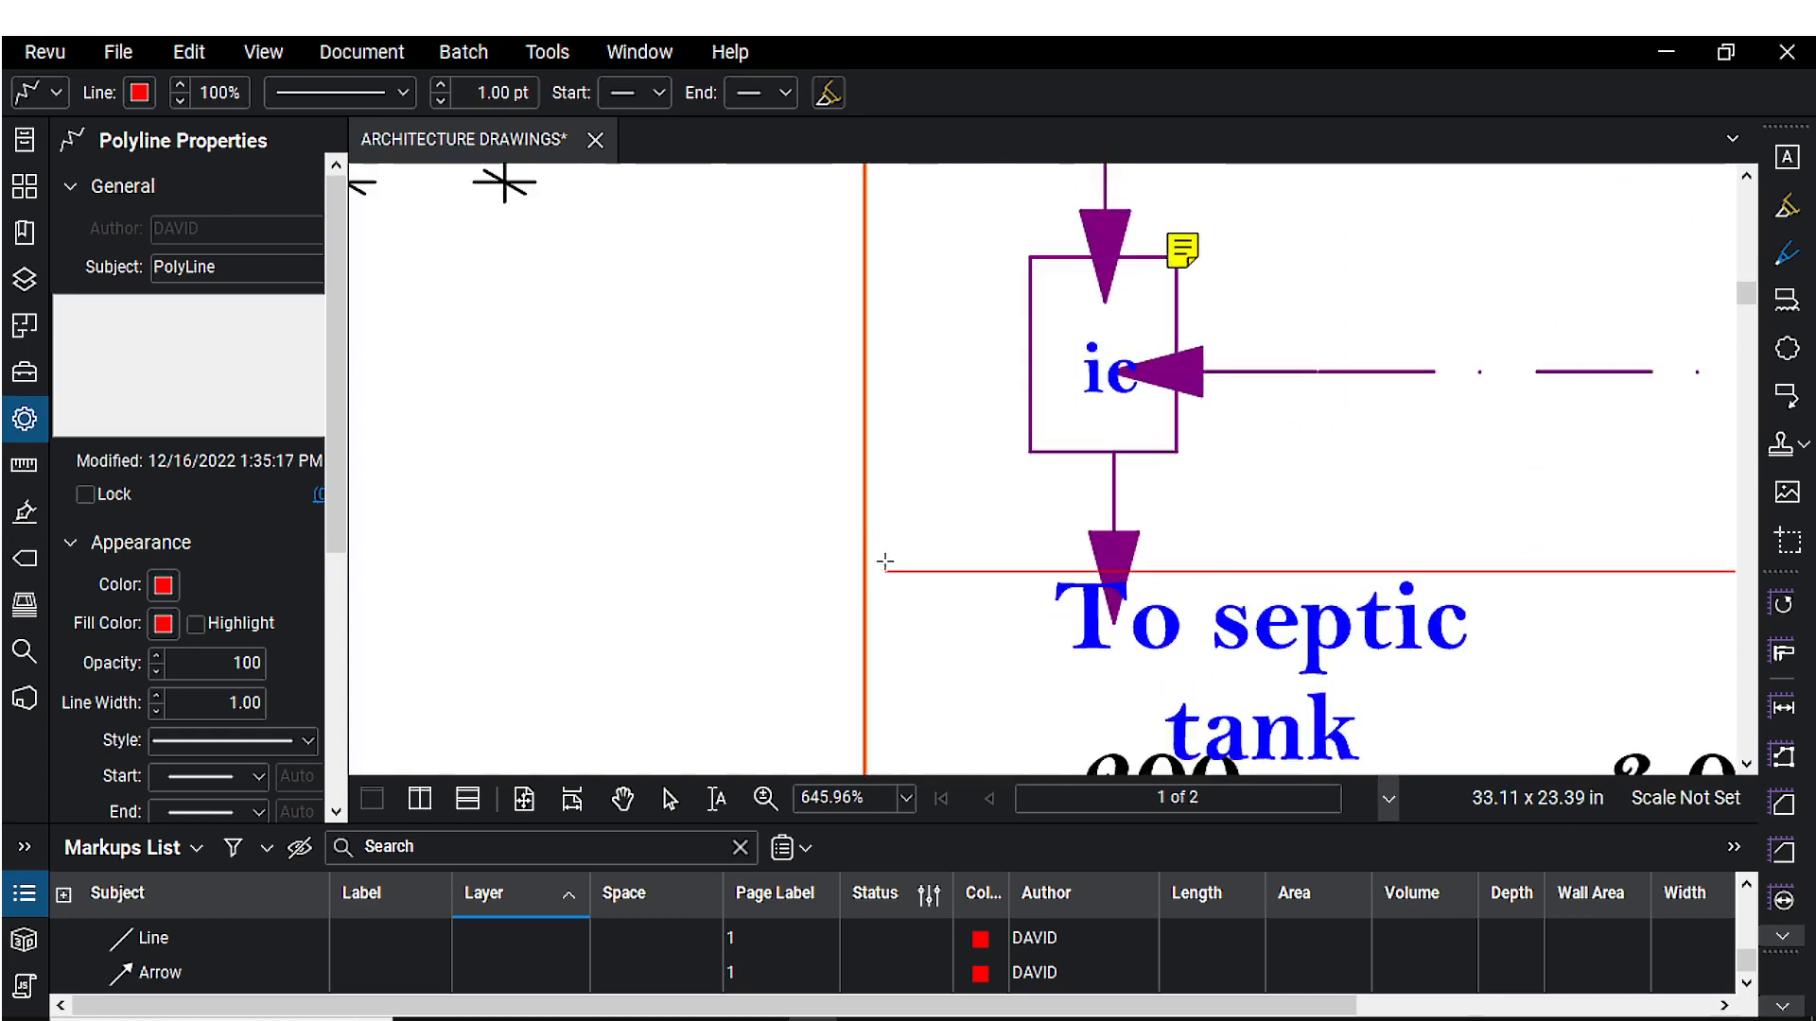
{"action": "scroll", "coordinate": [865, 572], "scroll_direction": "up", "scroll_amount": 3}
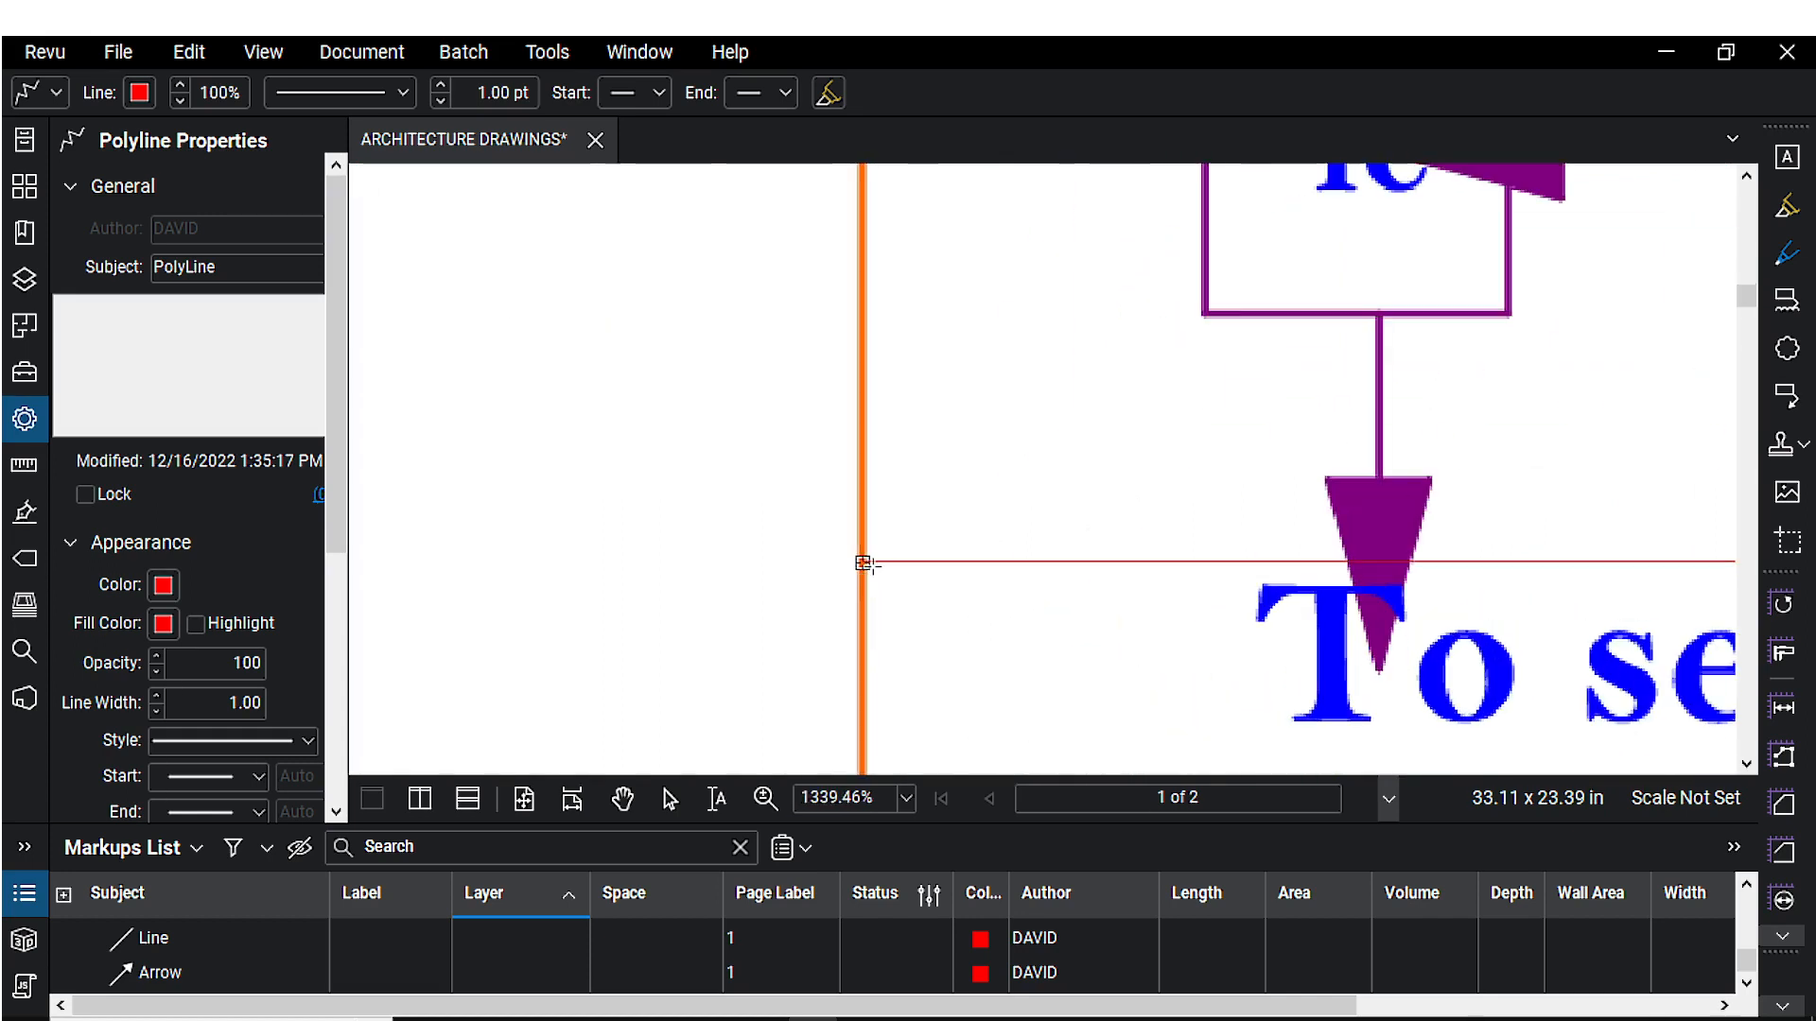
{"action": "scroll", "coordinate": [880, 547], "scroll_direction": "down", "scroll_amount": 7}
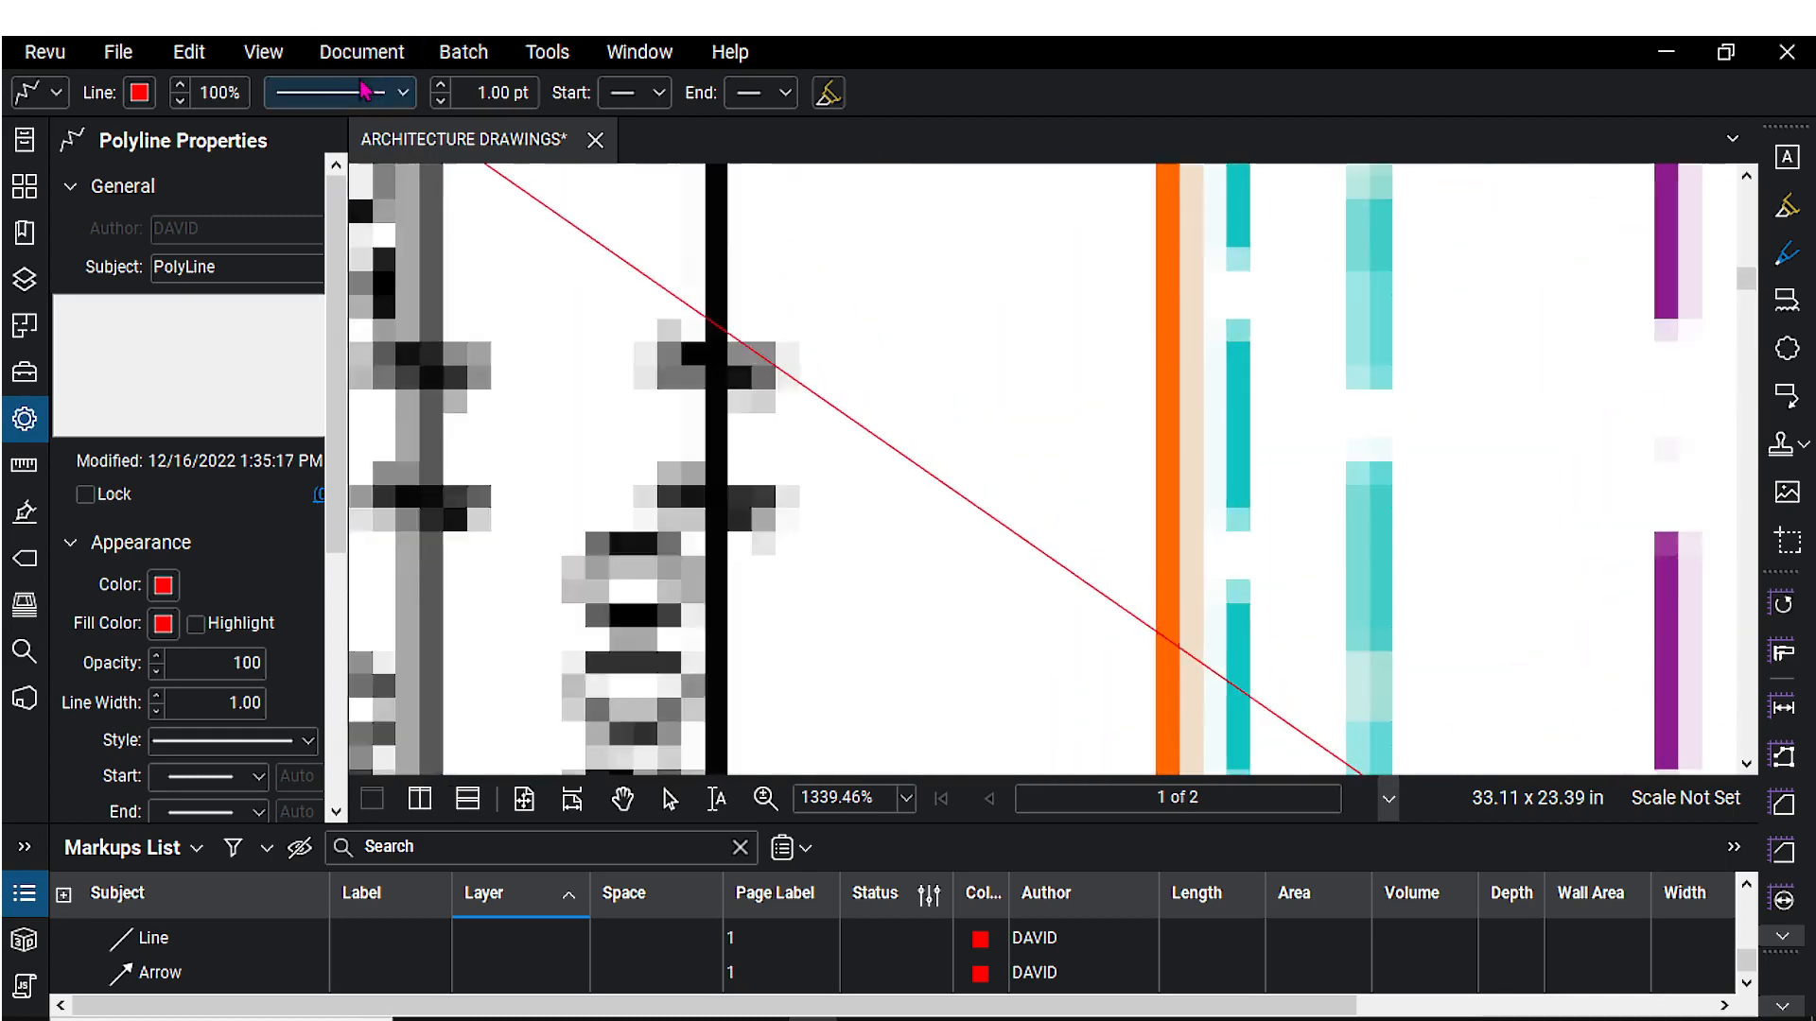
{"action": "scroll", "coordinate": [782, 337], "scroll_direction": "down", "scroll_amount": 4}
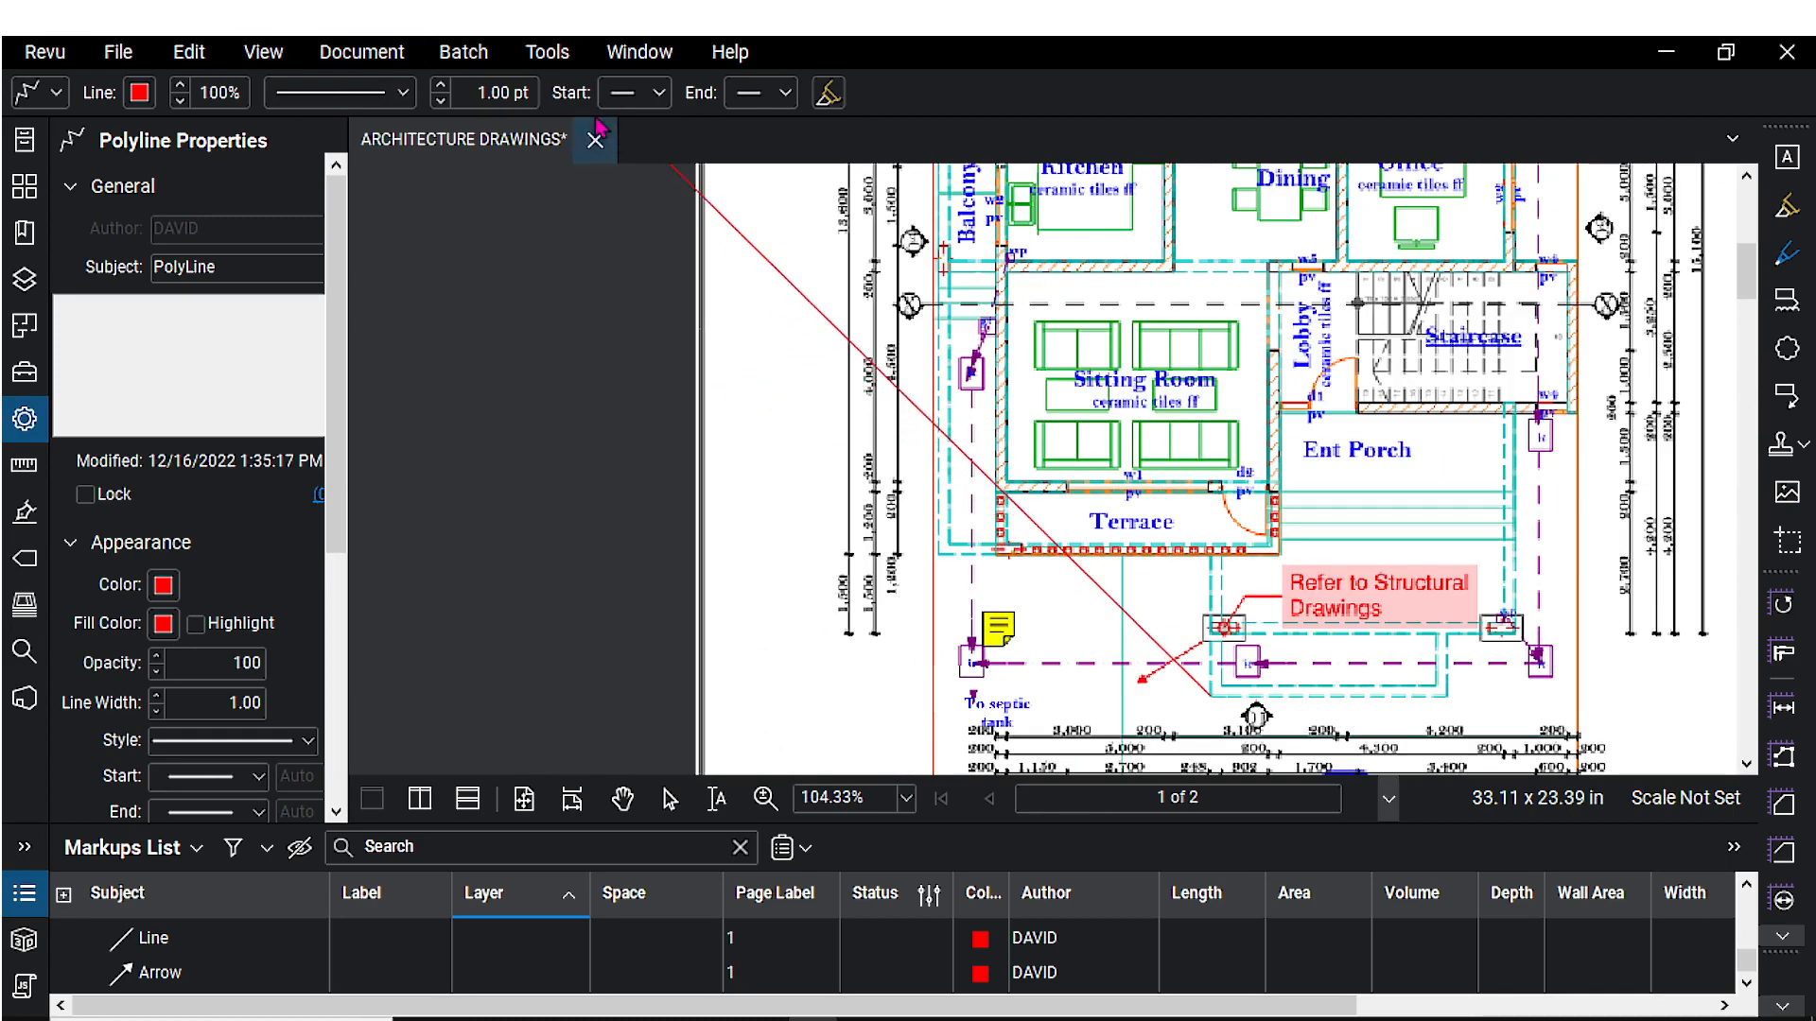
- Turn off Snap to Content and check how the polyline's next point follows the cursor near the orange boundary line
{"action": "left_click", "coordinate": [265, 54]}
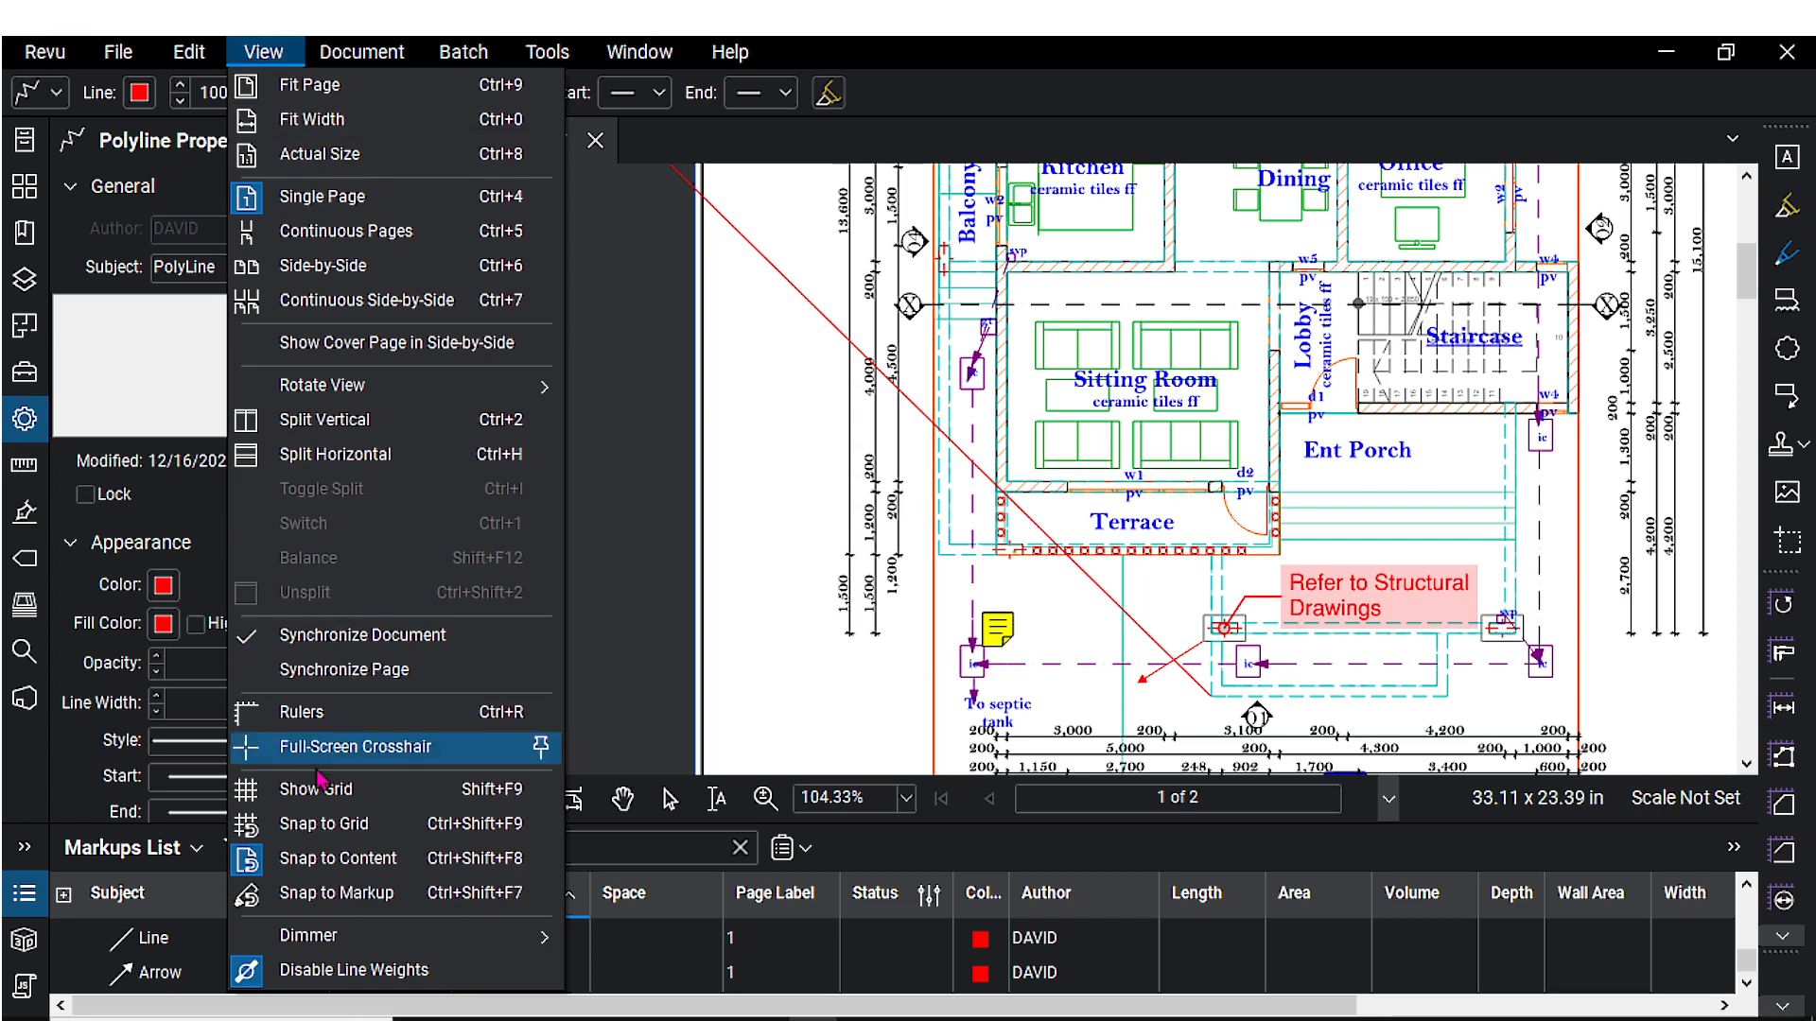
{"action": "left_click", "coordinate": [260, 865]}
{"action": "left_click_drag", "start_coordinate": [1090, 701], "coordinate": [1057, 549]}
{"action": "scroll", "coordinate": [873, 531], "scroll_direction": "up", "scroll_amount": 6}
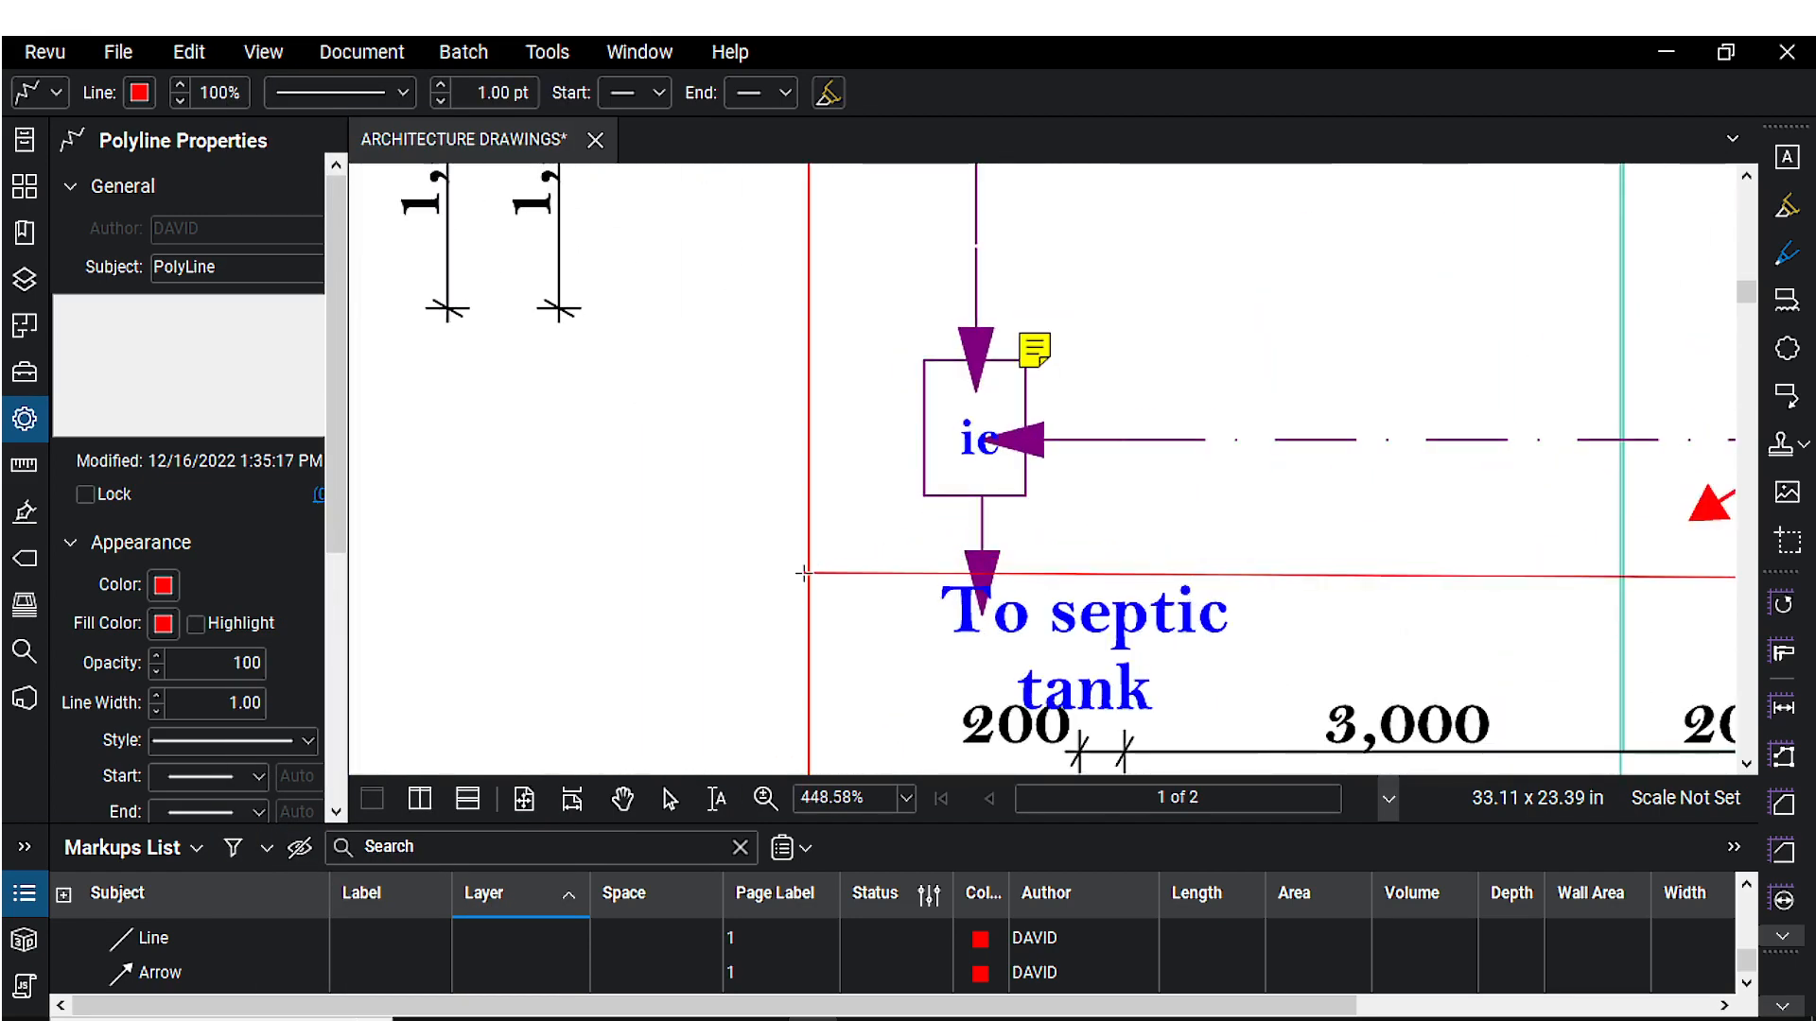
{"action": "scroll", "coordinate": [835, 567], "scroll_direction": "down", "scroll_amount": 4}
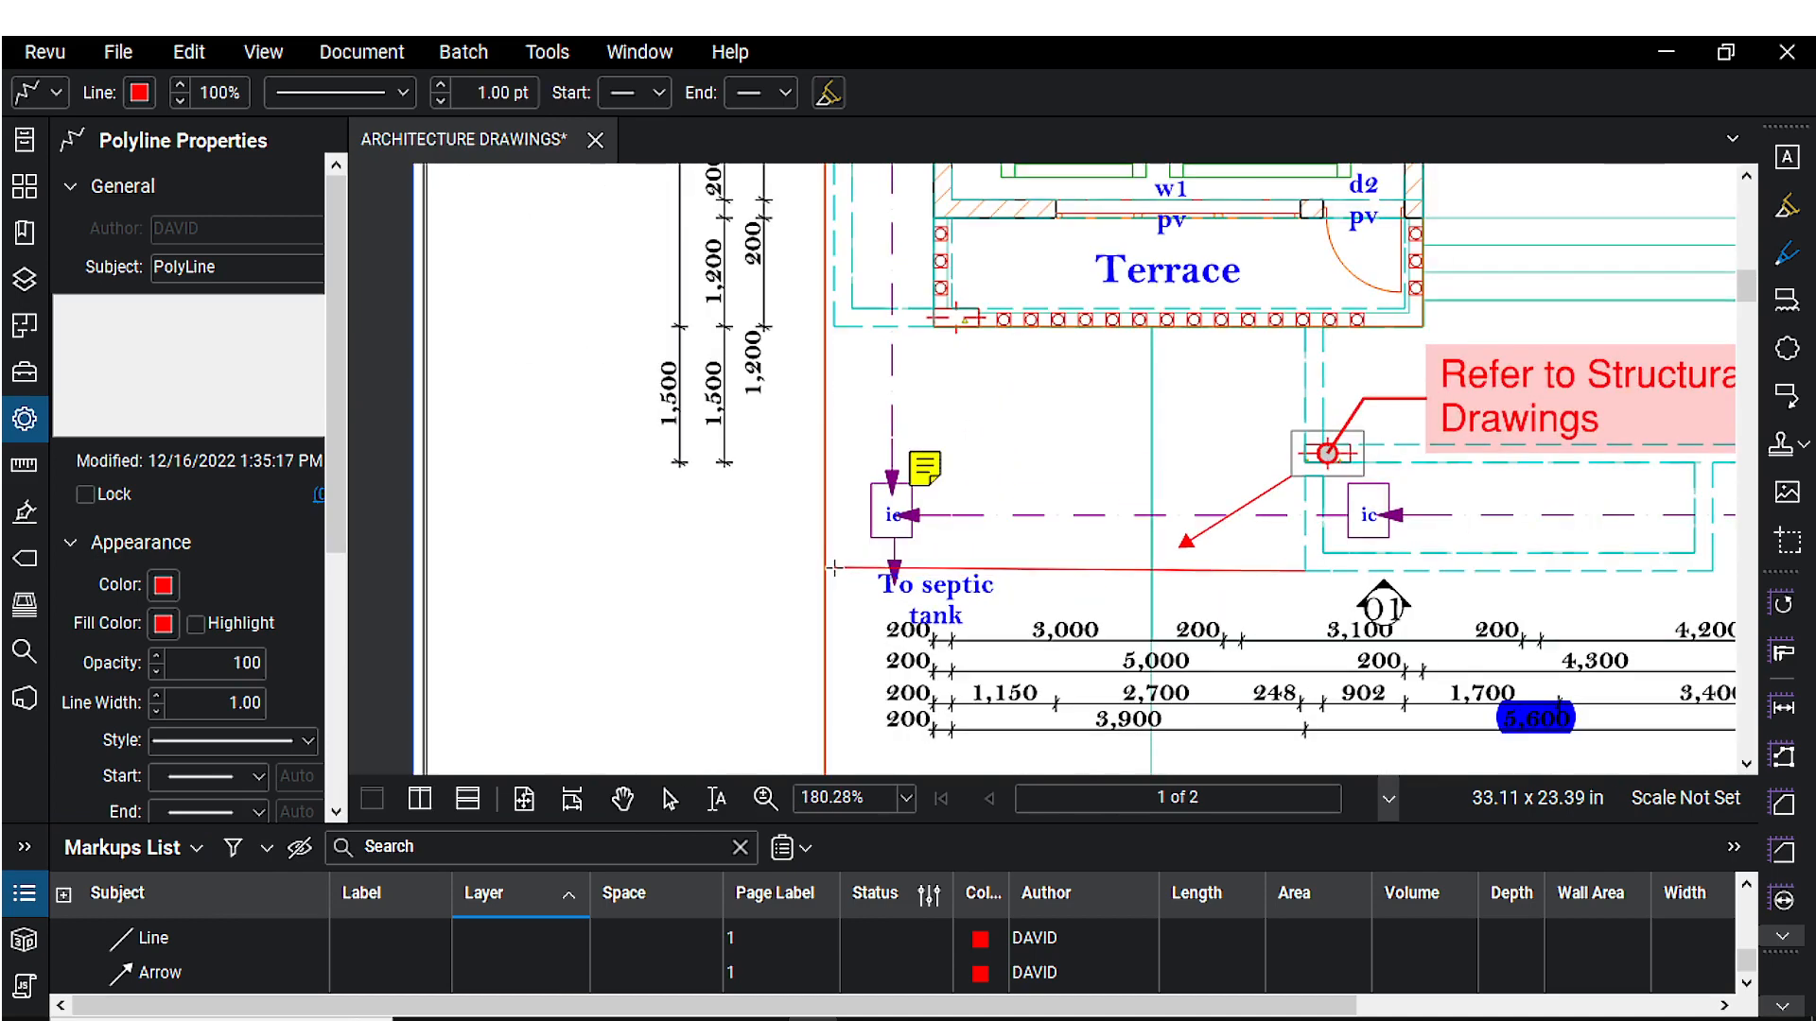
{"action": "scroll", "coordinate": [837, 566], "scroll_direction": "up", "scroll_amount": 3}
{"action": "scroll", "coordinate": [838, 566], "scroll_direction": "down", "scroll_amount": 2}
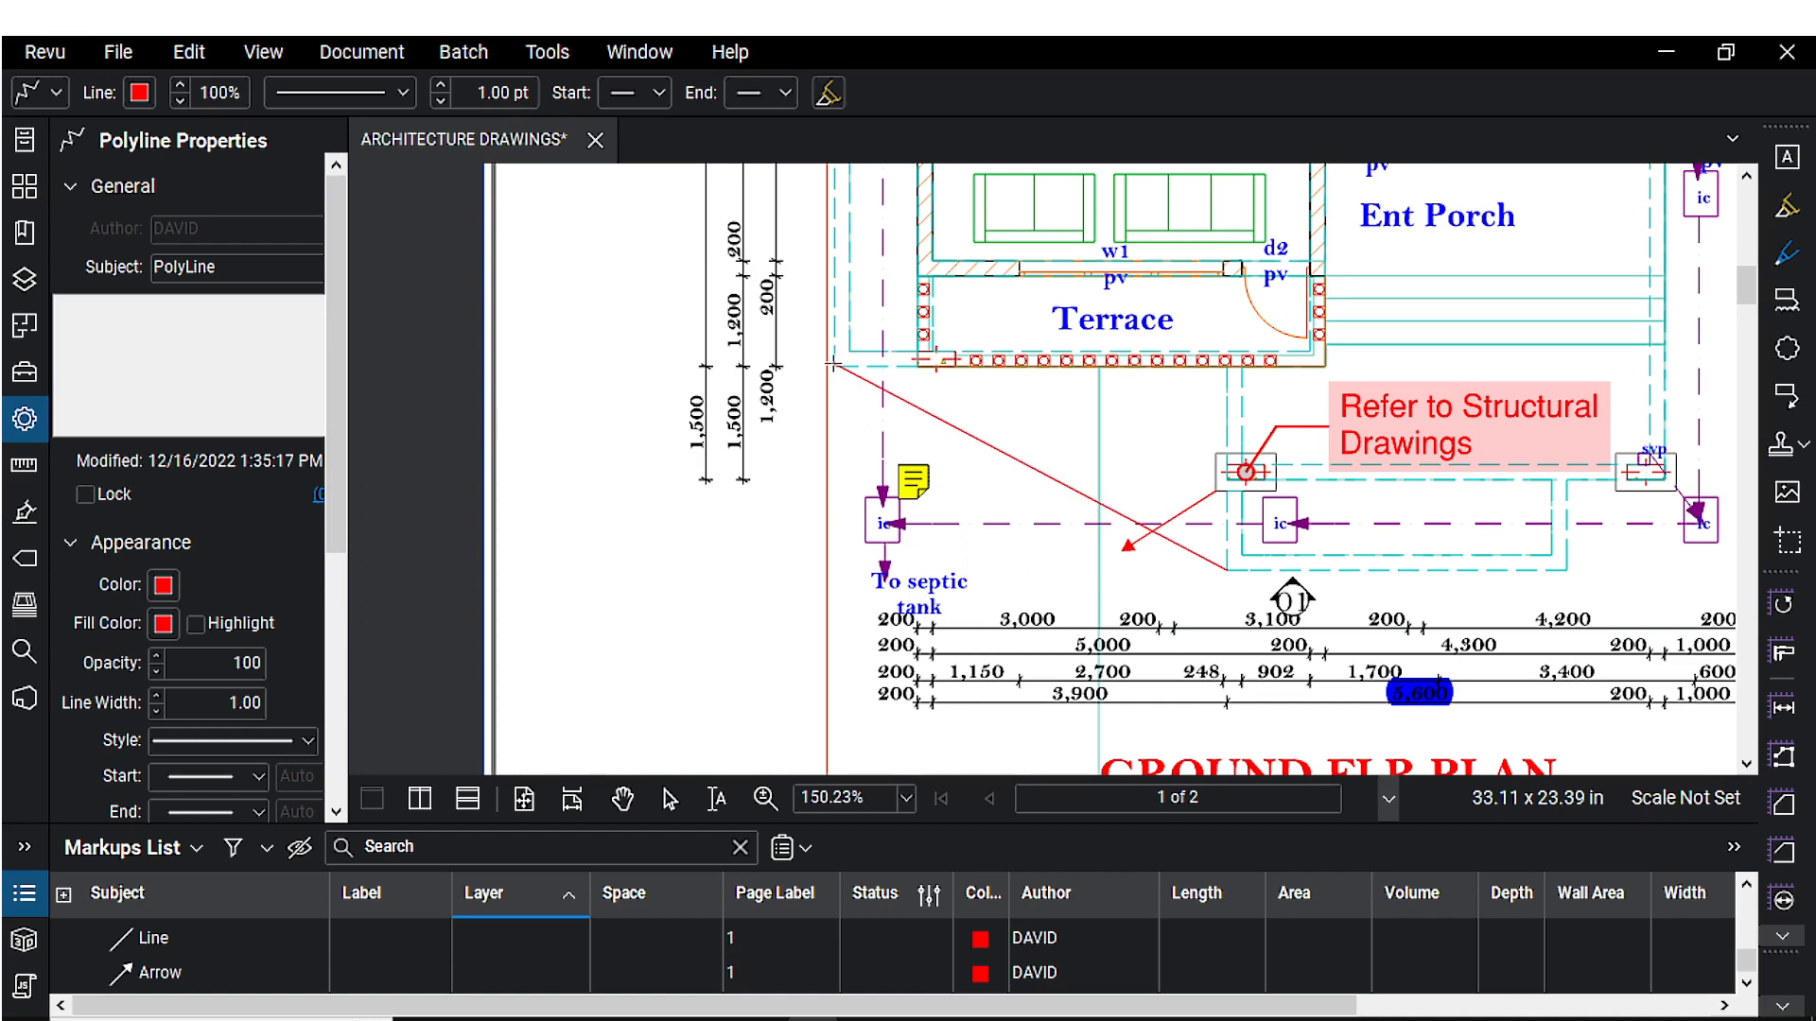
- Try a horizontal polyline segment ending beyond the orange boundary line, and remove its point
{"action": "key", "text": "shift"}
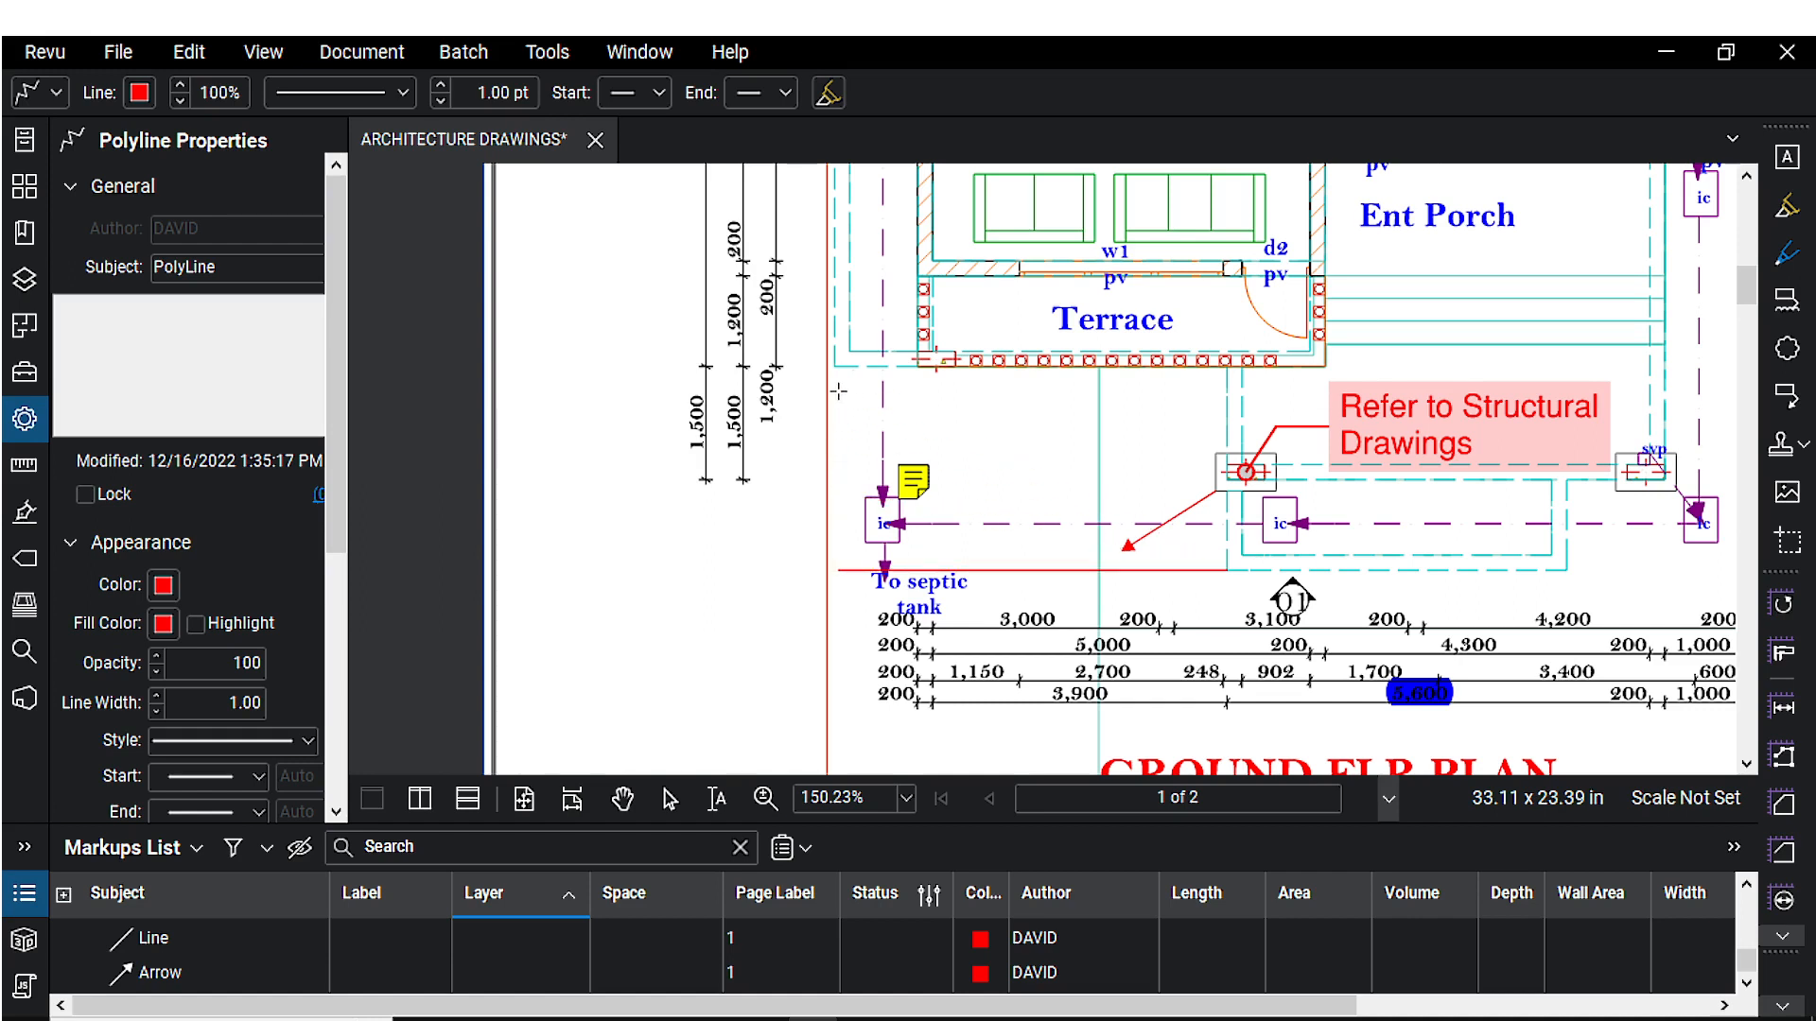
{"action": "scroll", "coordinate": [844, 359], "scroll_direction": "up", "scroll_amount": 8}
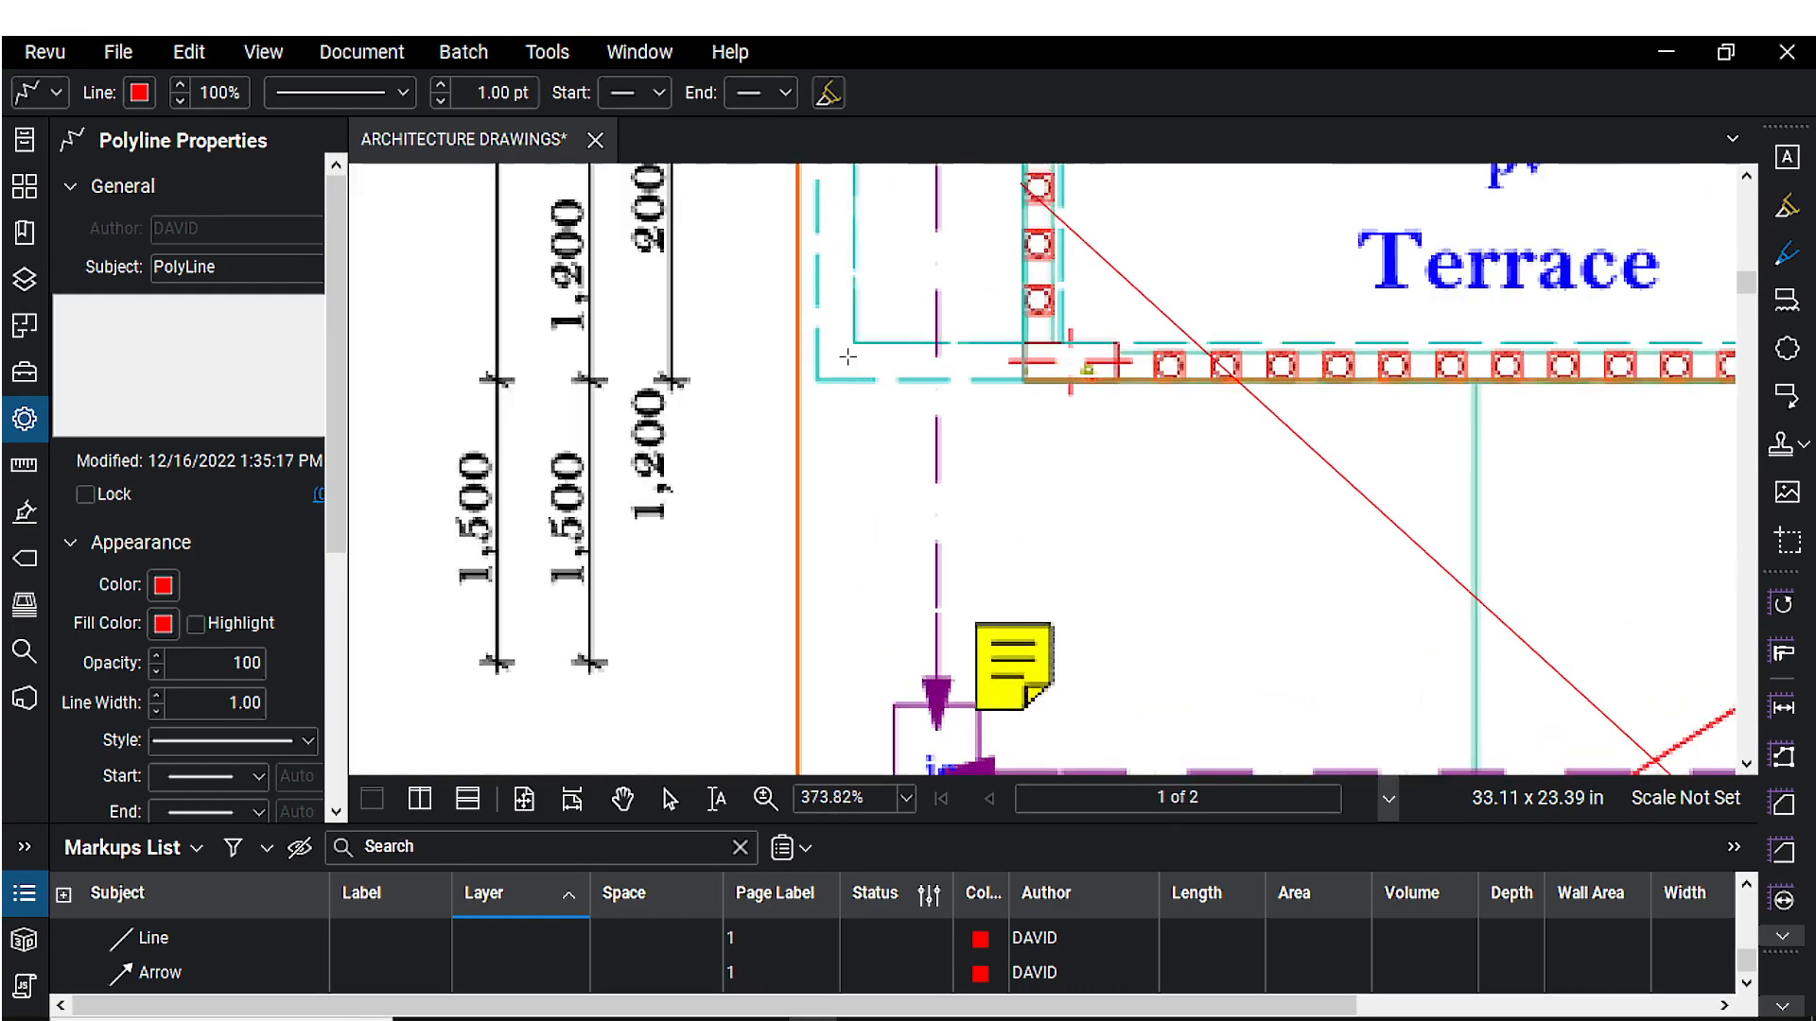
{"action": "scroll", "coordinate": [847, 359], "scroll_direction": "down", "scroll_amount": 10}
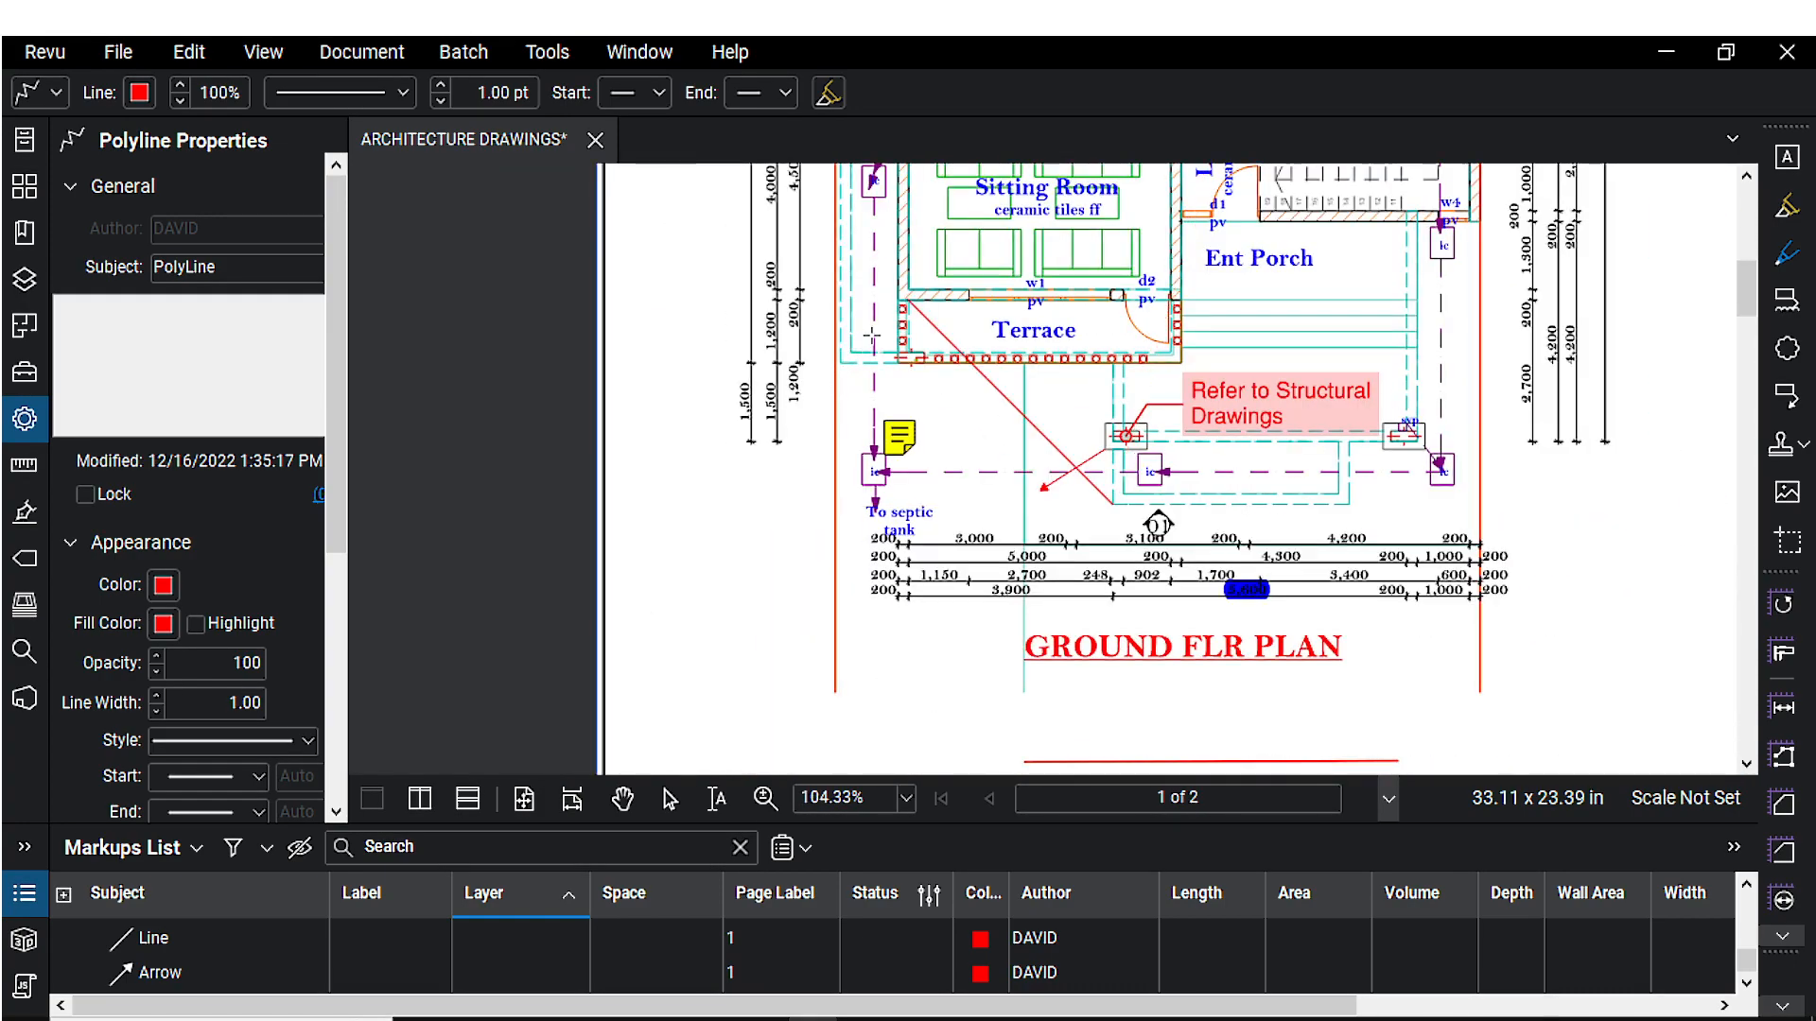
{"action": "scroll", "coordinate": [905, 282], "scroll_direction": "up", "scroll_amount": 3}
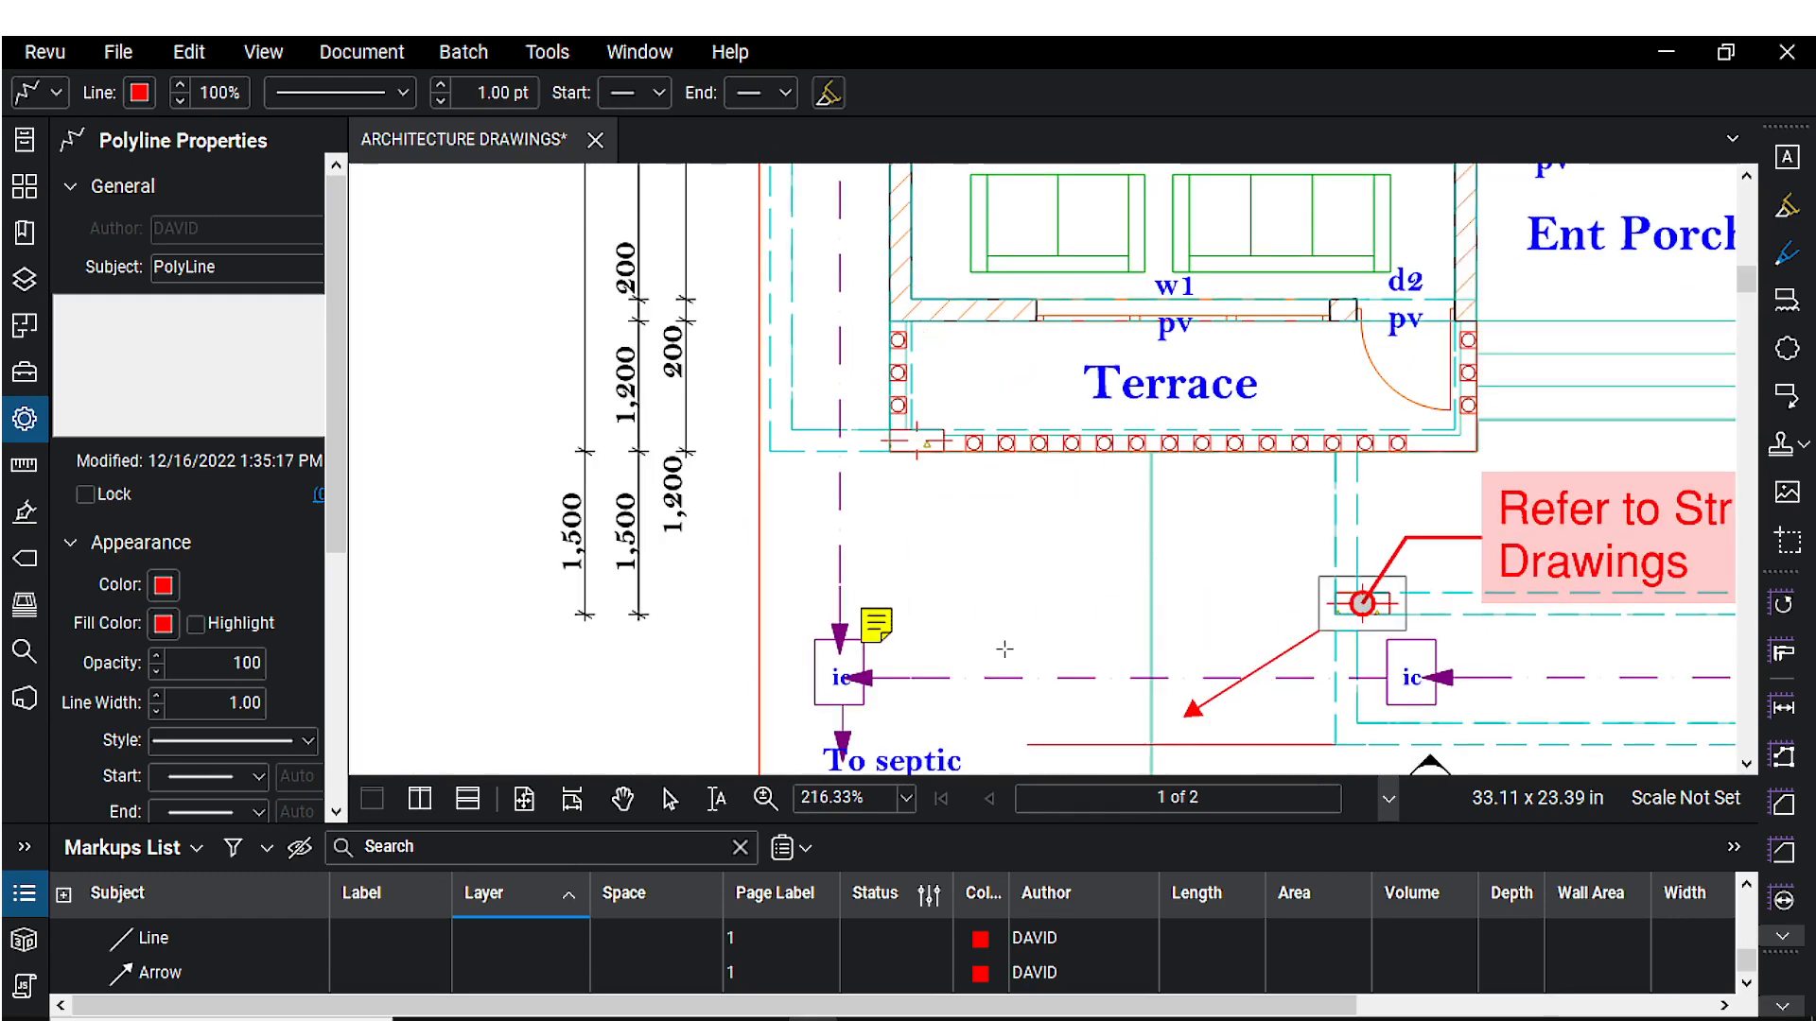
{"action": "left_click_drag", "start_coordinate": [896, 623], "coordinate": [994, 528]}
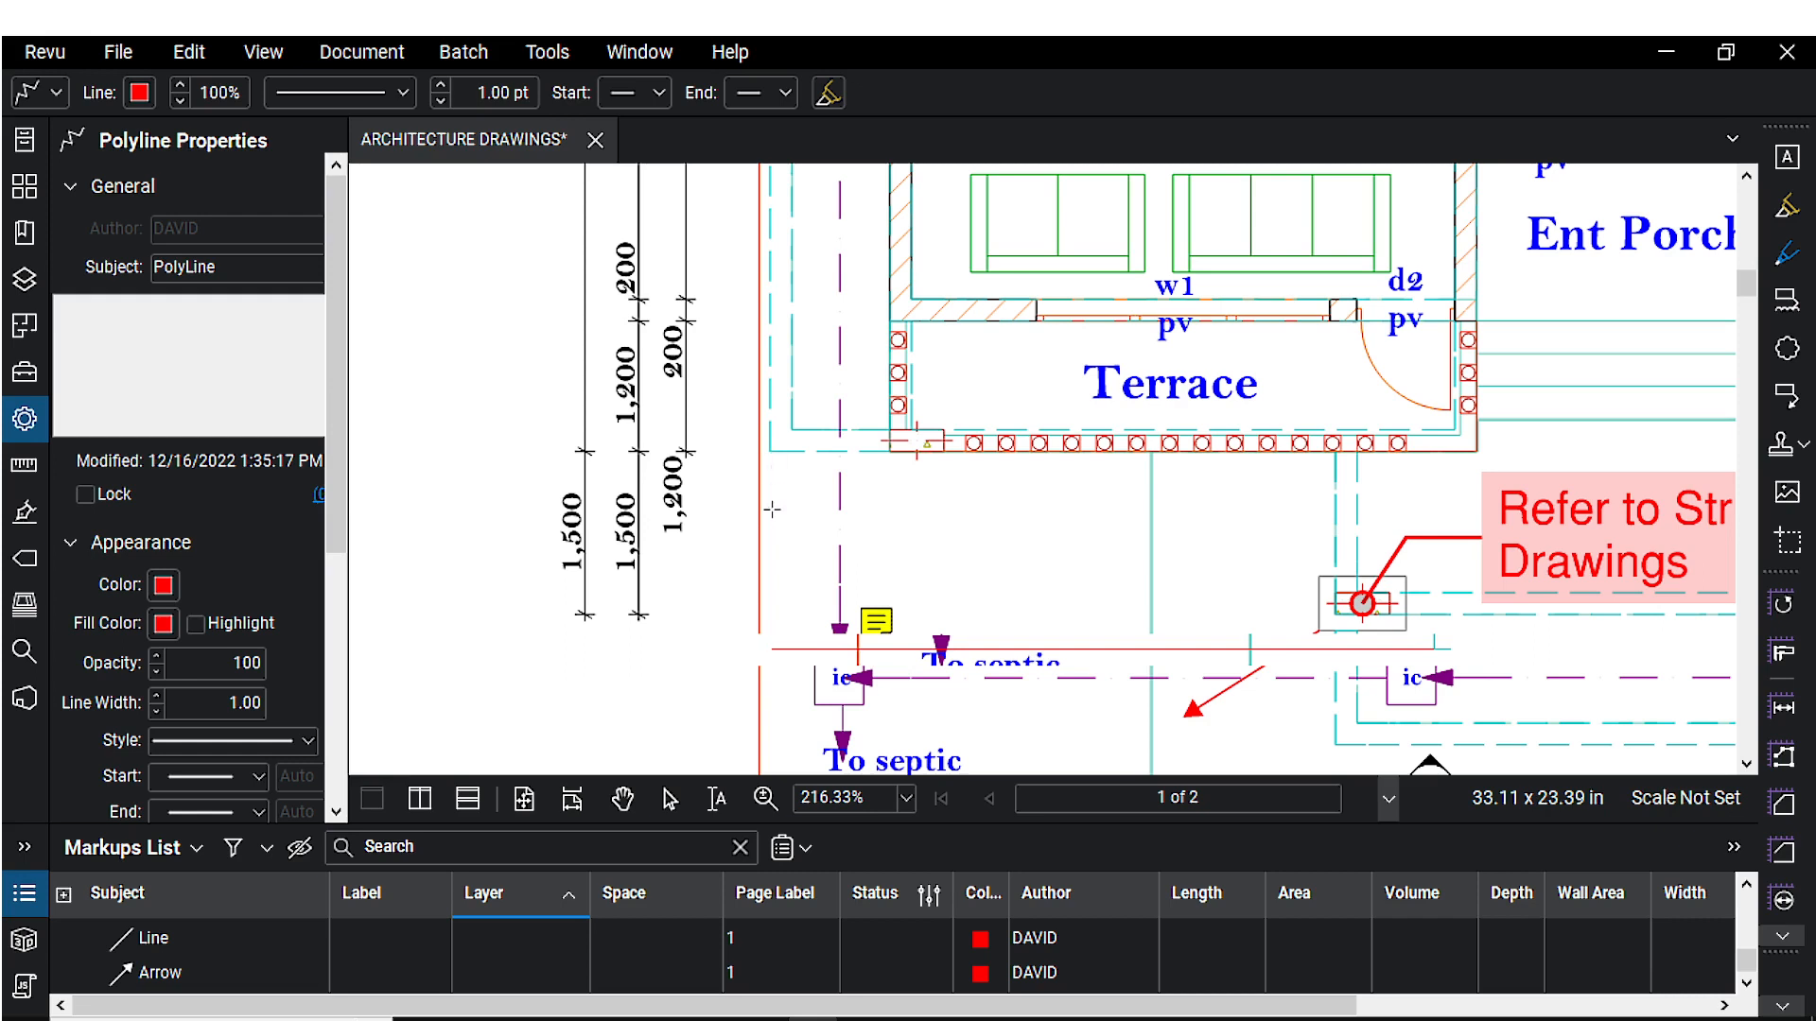
{"action": "left_click", "coordinate": [771, 452], "text": "shift"}
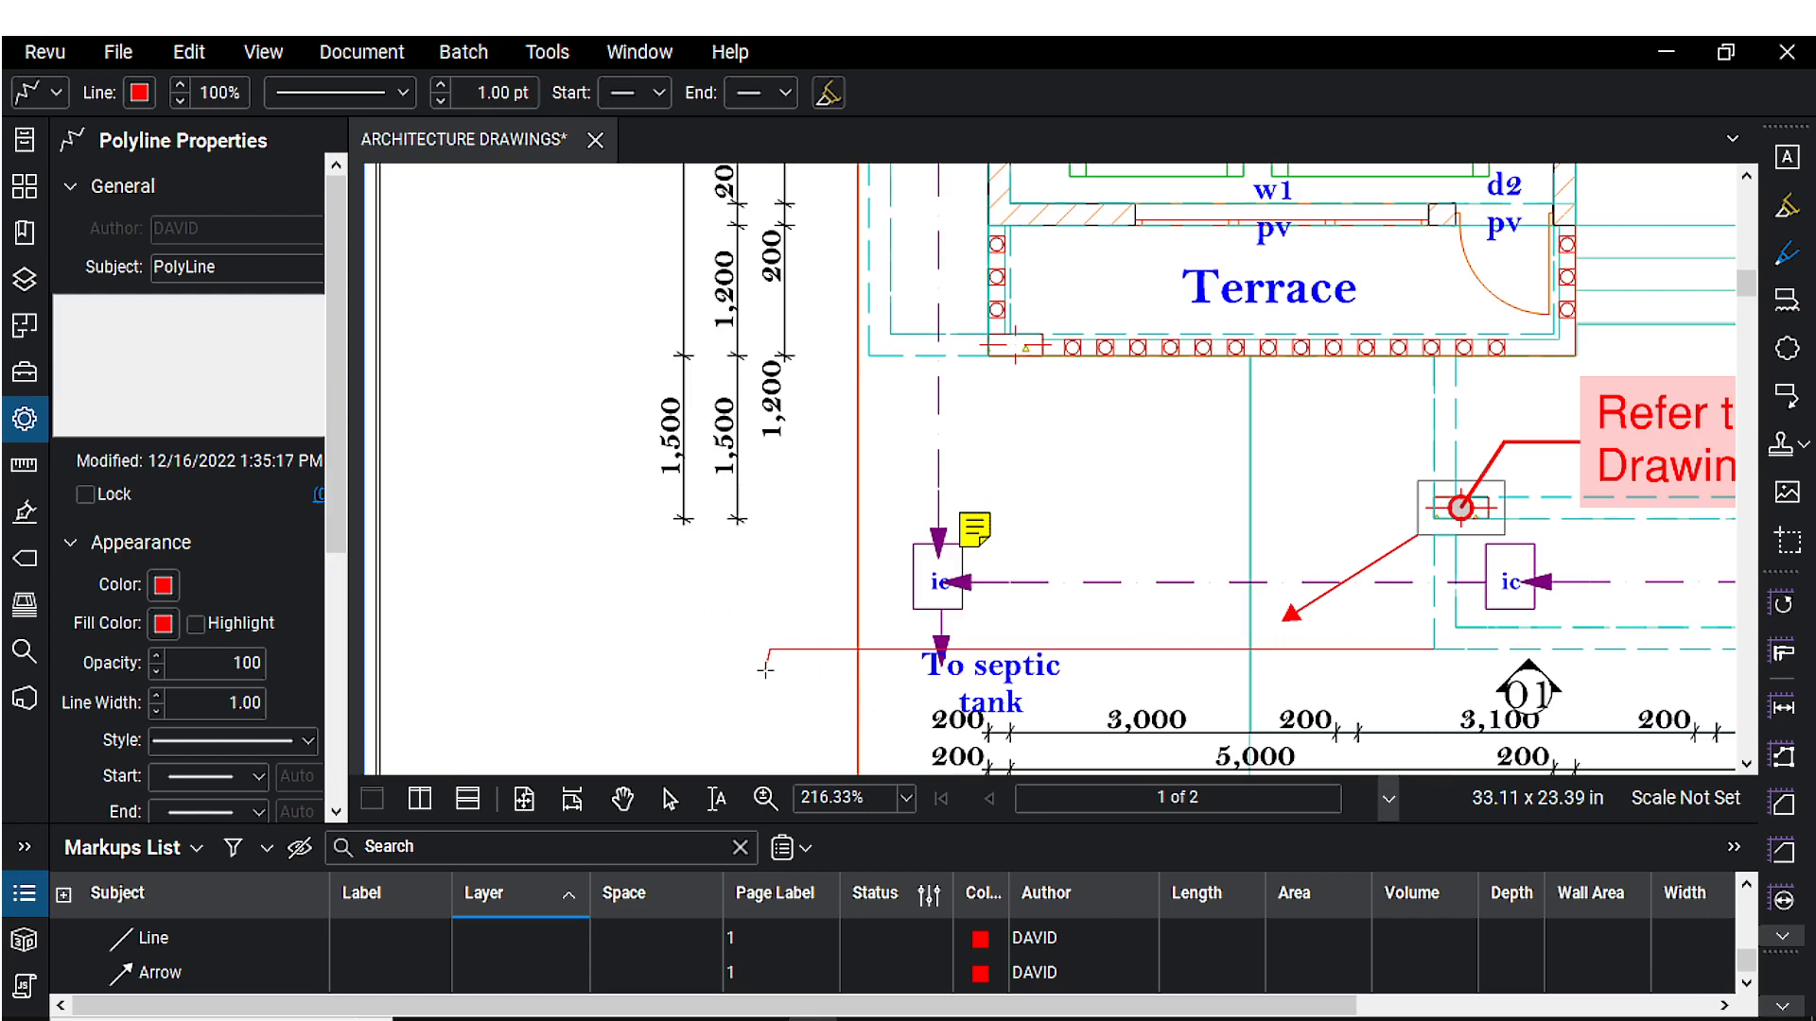
{"action": "key", "text": "BackSpace"}
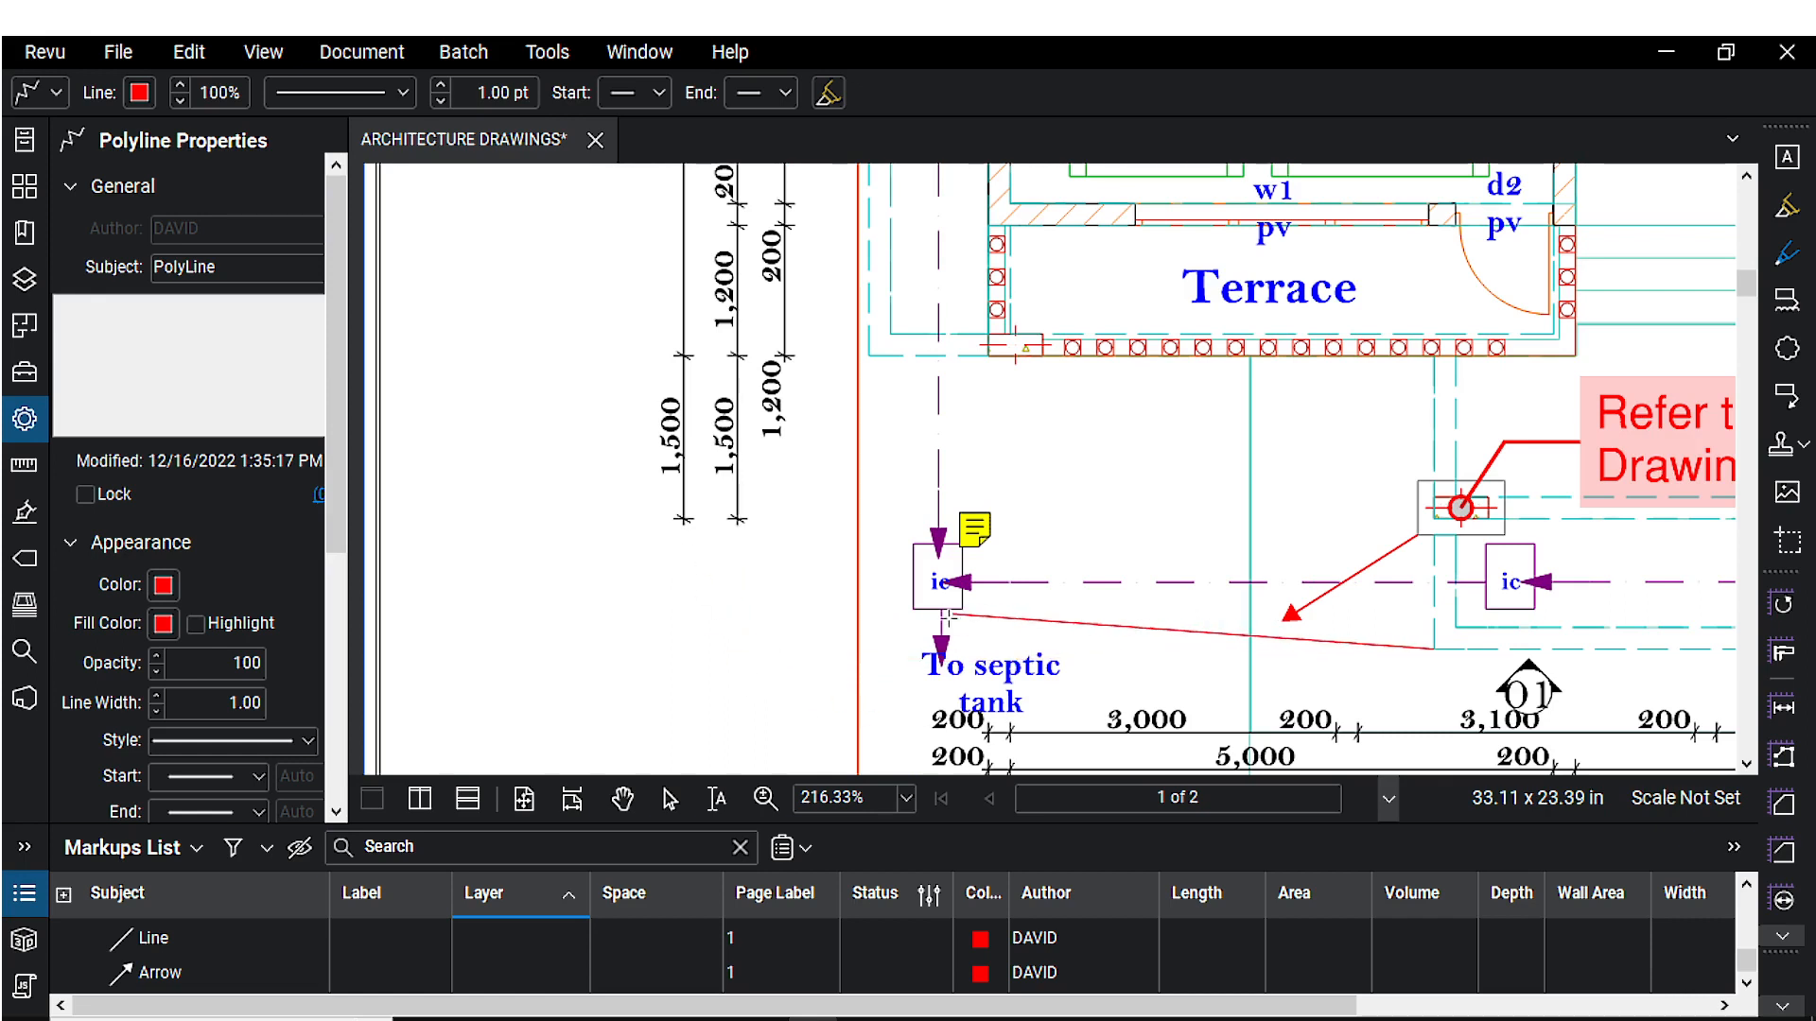
- Extend the polyline horizontally past the To septic tank label and vertically up to the dashed outline's corner, finish it and deselect it
{"action": "left_click", "coordinate": [870, 640]}
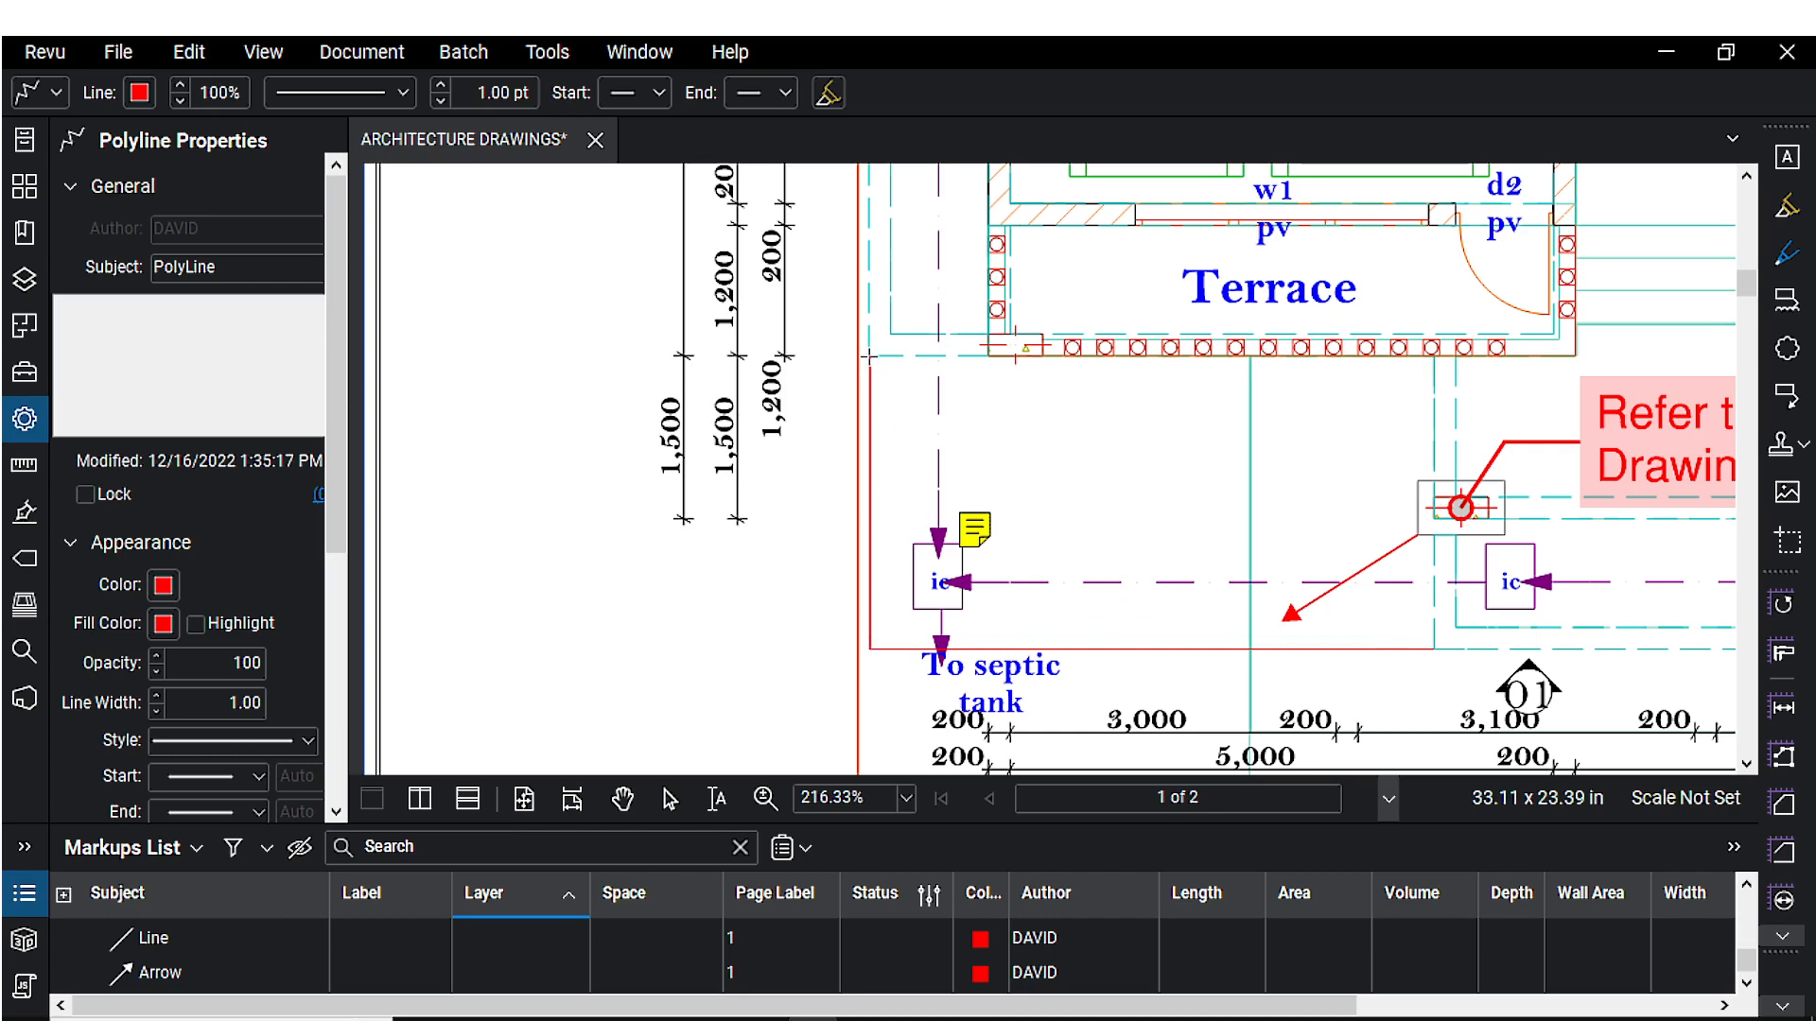
{"action": "scroll", "coordinate": [870, 358], "scroll_direction": "up", "scroll_amount": 5}
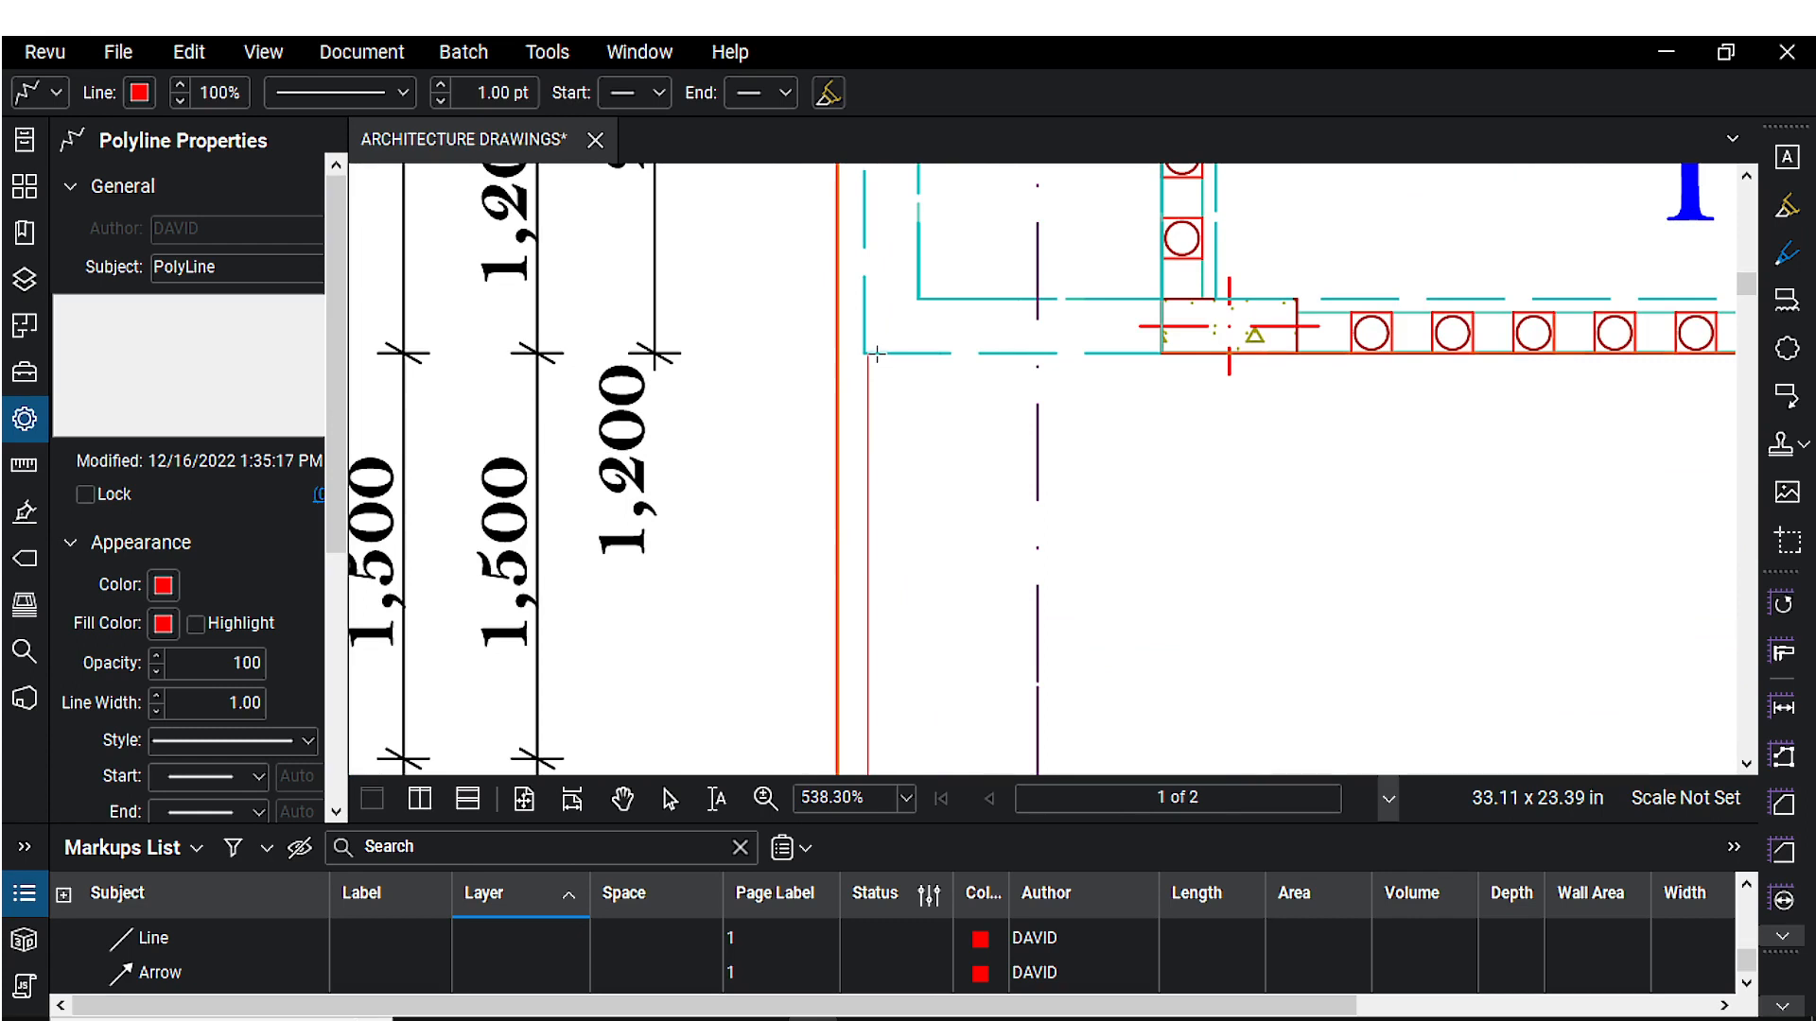
{"action": "left_click", "coordinate": [869, 356]}
{"action": "key", "text": "Return"}
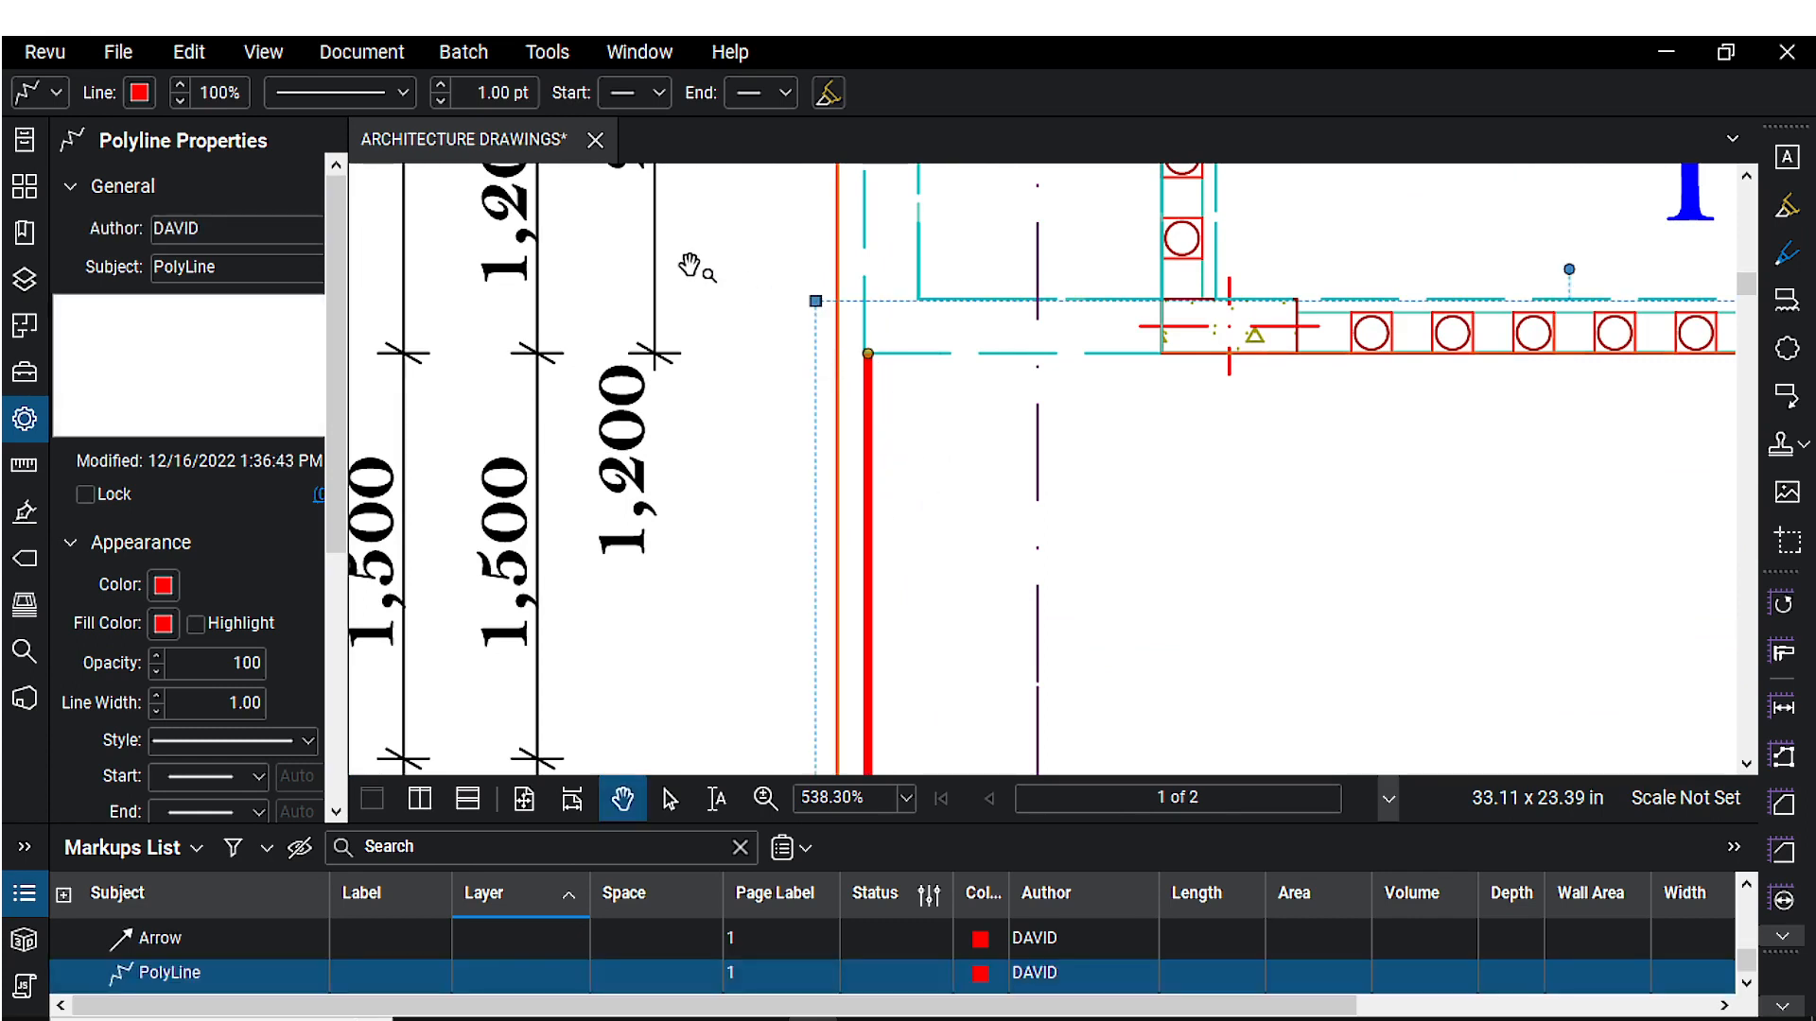
{"action": "scroll", "coordinate": [1060, 460], "scroll_direction": "down", "scroll_amount": 4}
{"action": "left_click_drag", "start_coordinate": [1184, 491], "coordinate": [1033, 264]}
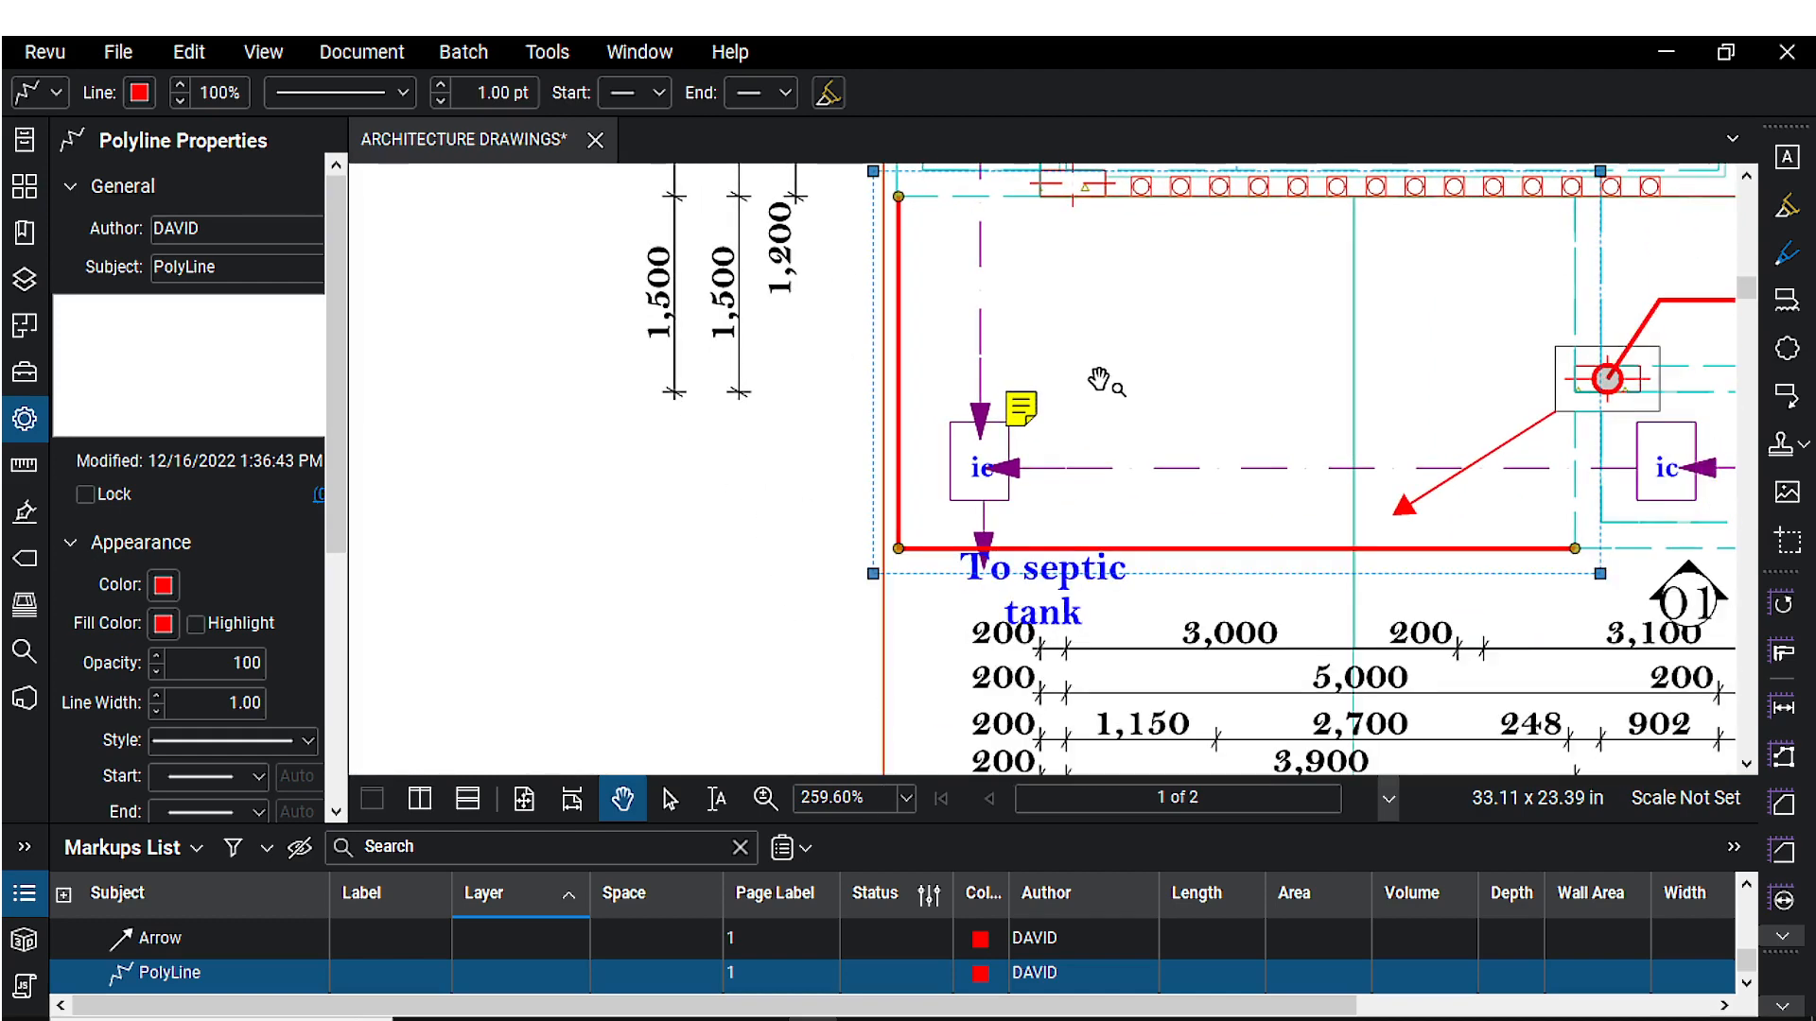
{"action": "left_click", "coordinate": [1172, 345]}
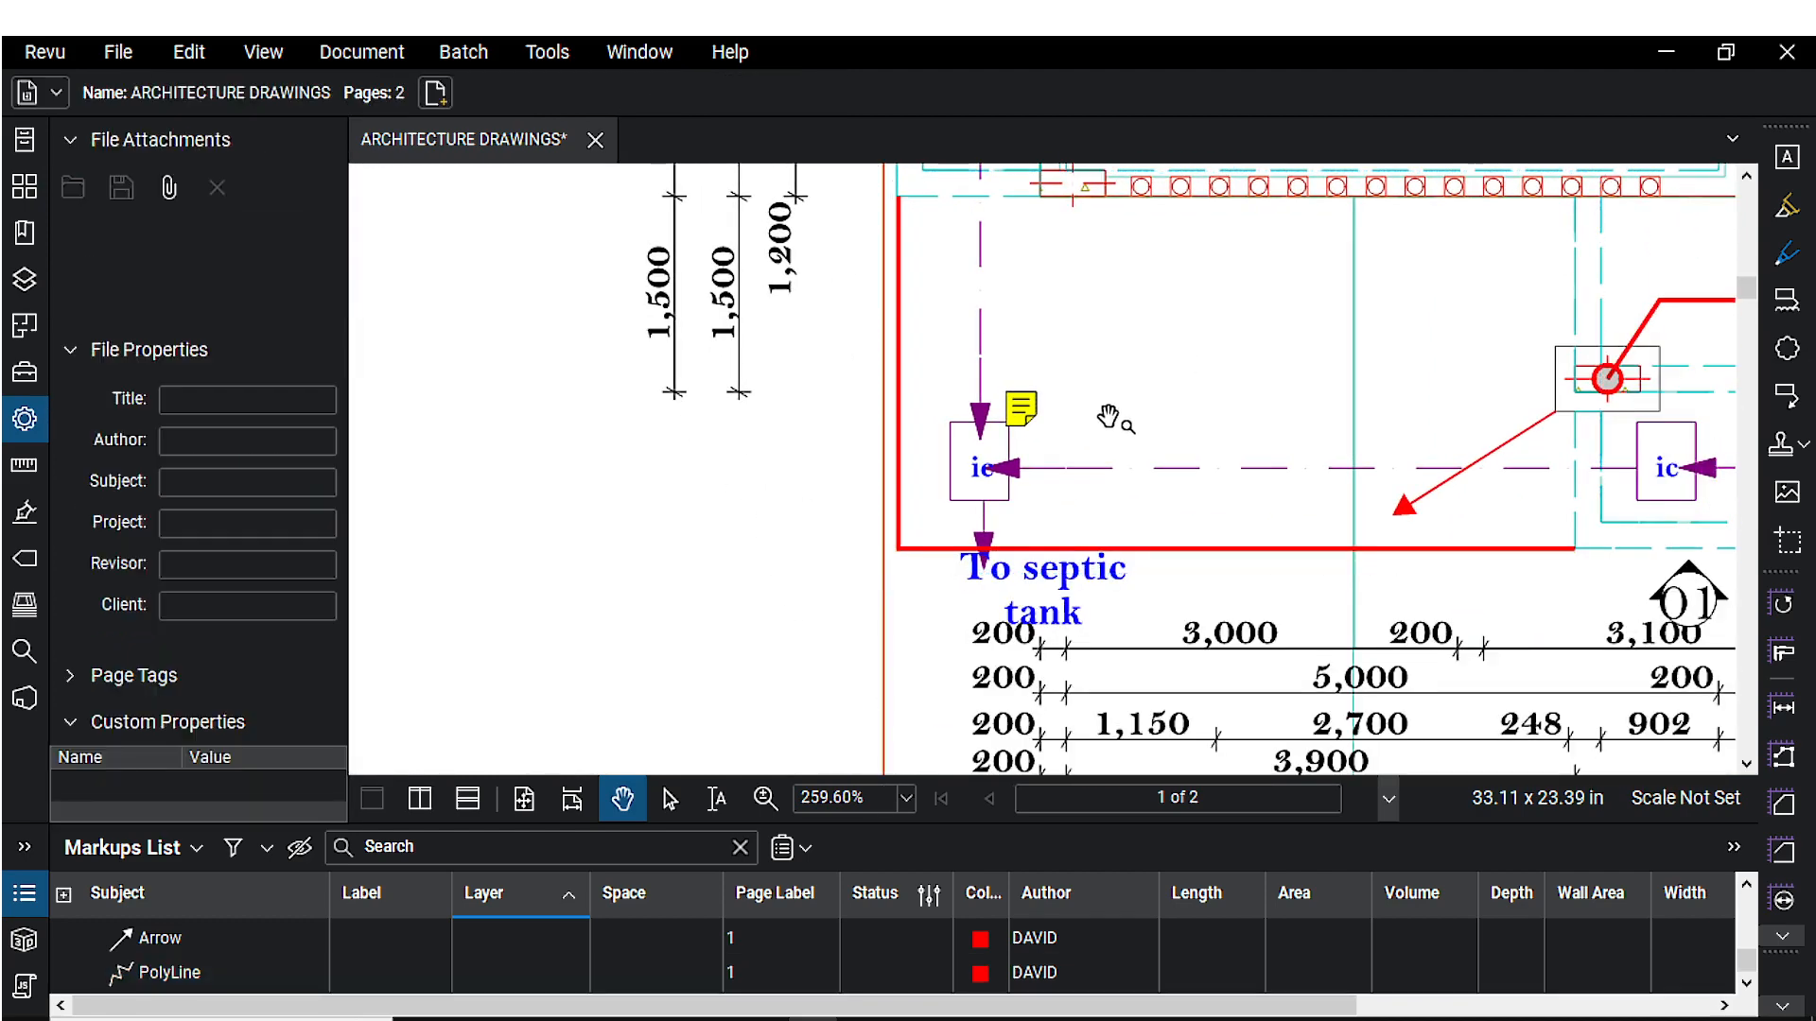
- Add a vertical dimension from the terrace's lower edge down to the red polyline and label it 3000mm
{"action": "scroll", "coordinate": [1107, 416], "scroll_direction": "down", "scroll_amount": 2}
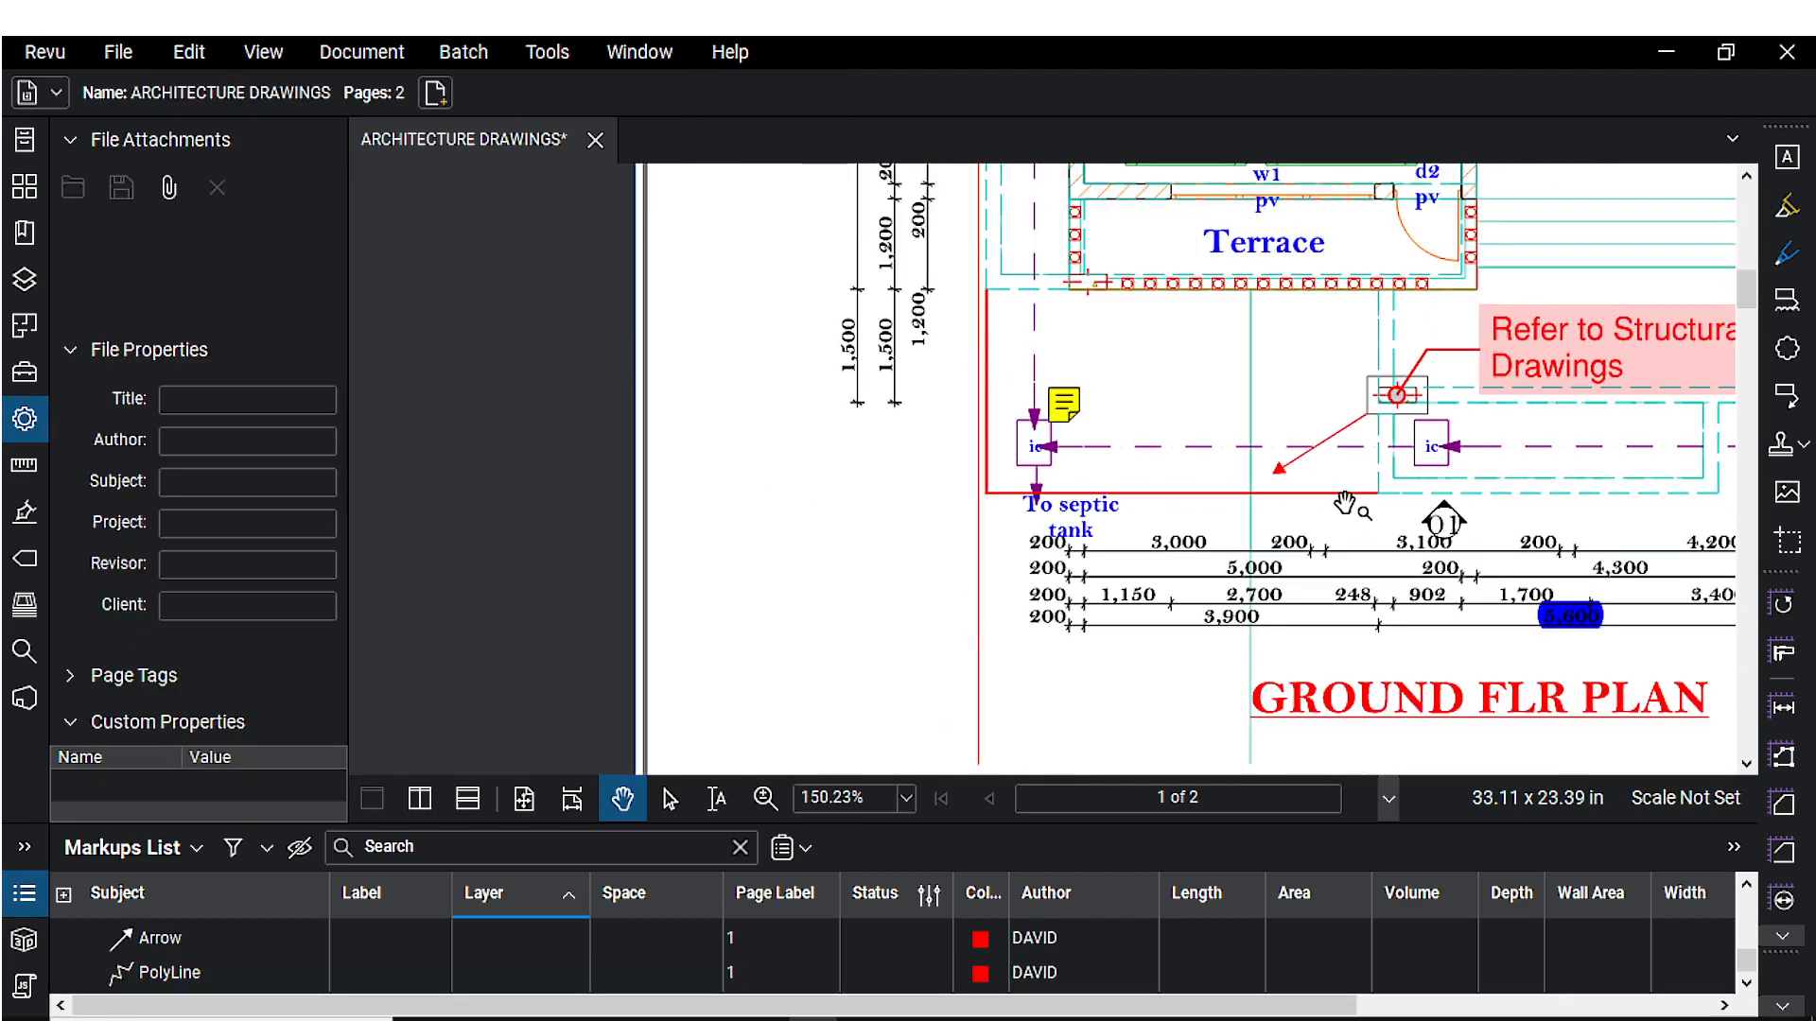
{"action": "left_click_drag", "start_coordinate": [1343, 501], "coordinate": [1244, 538]}
{"action": "left_click", "coordinate": [532, 57]}
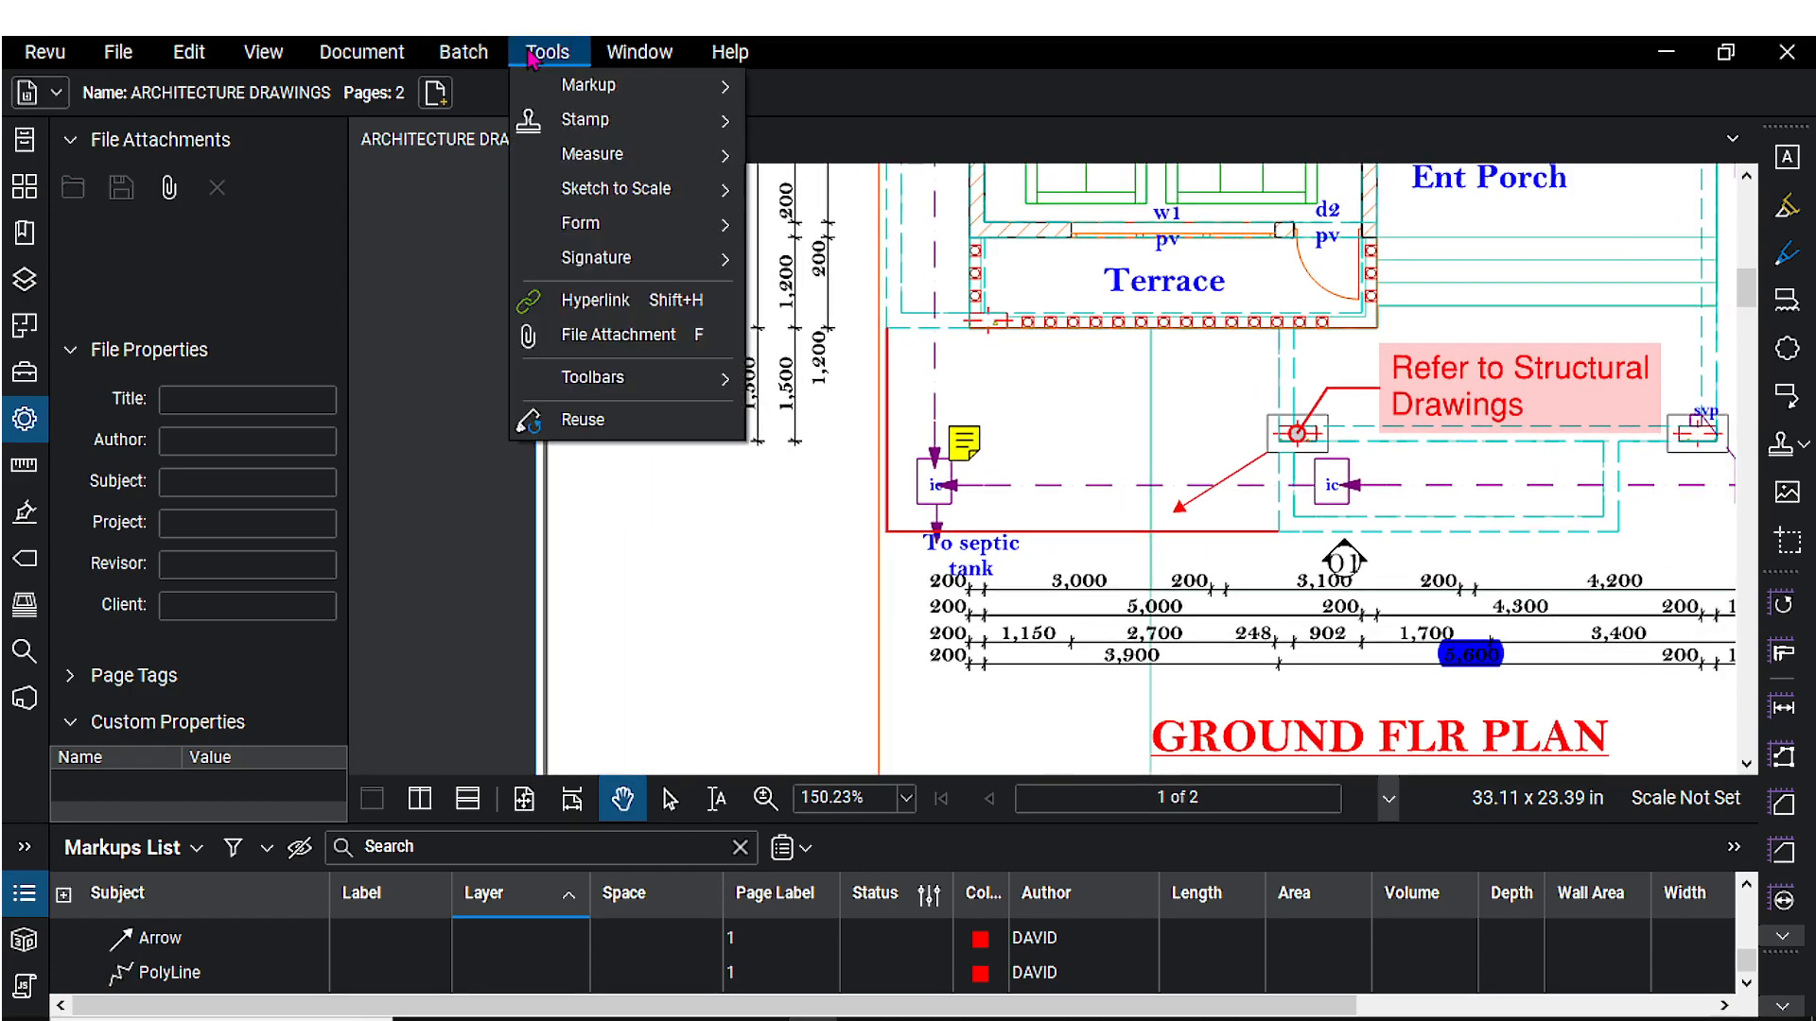
{"action": "mouse_move", "coordinate": [584, 92]}
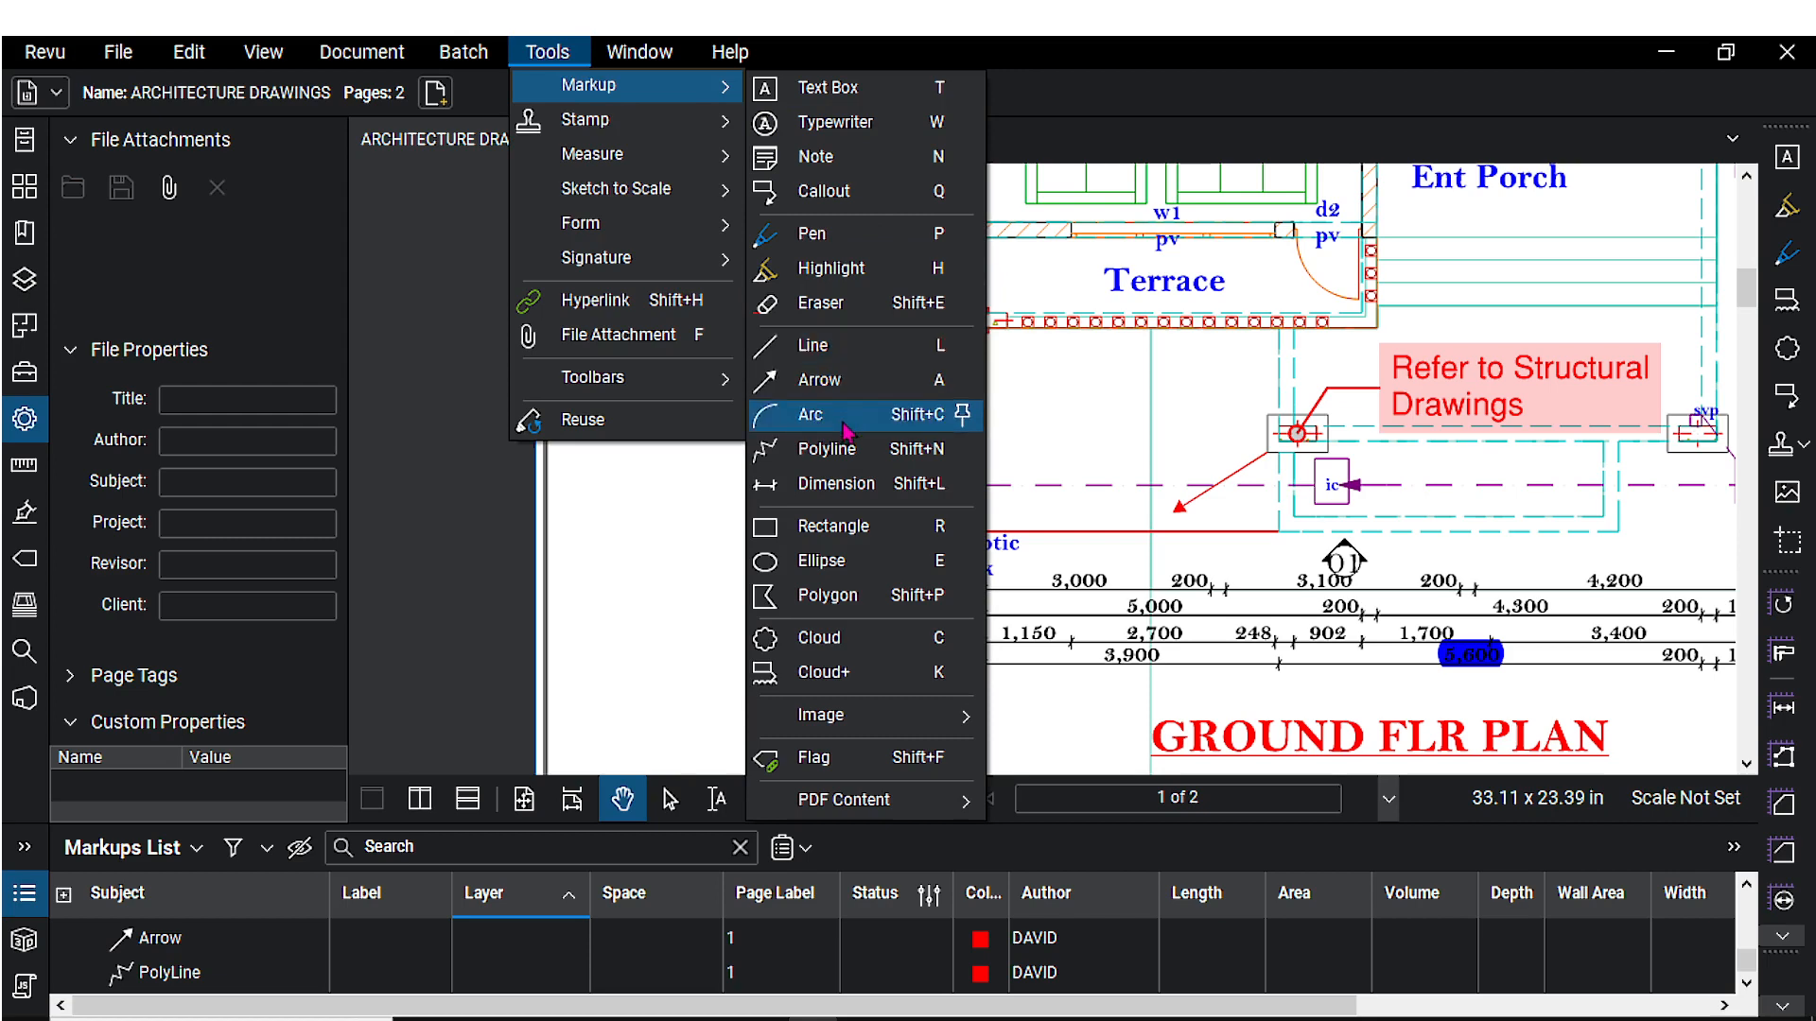
{"action": "left_click", "coordinate": [793, 484]}
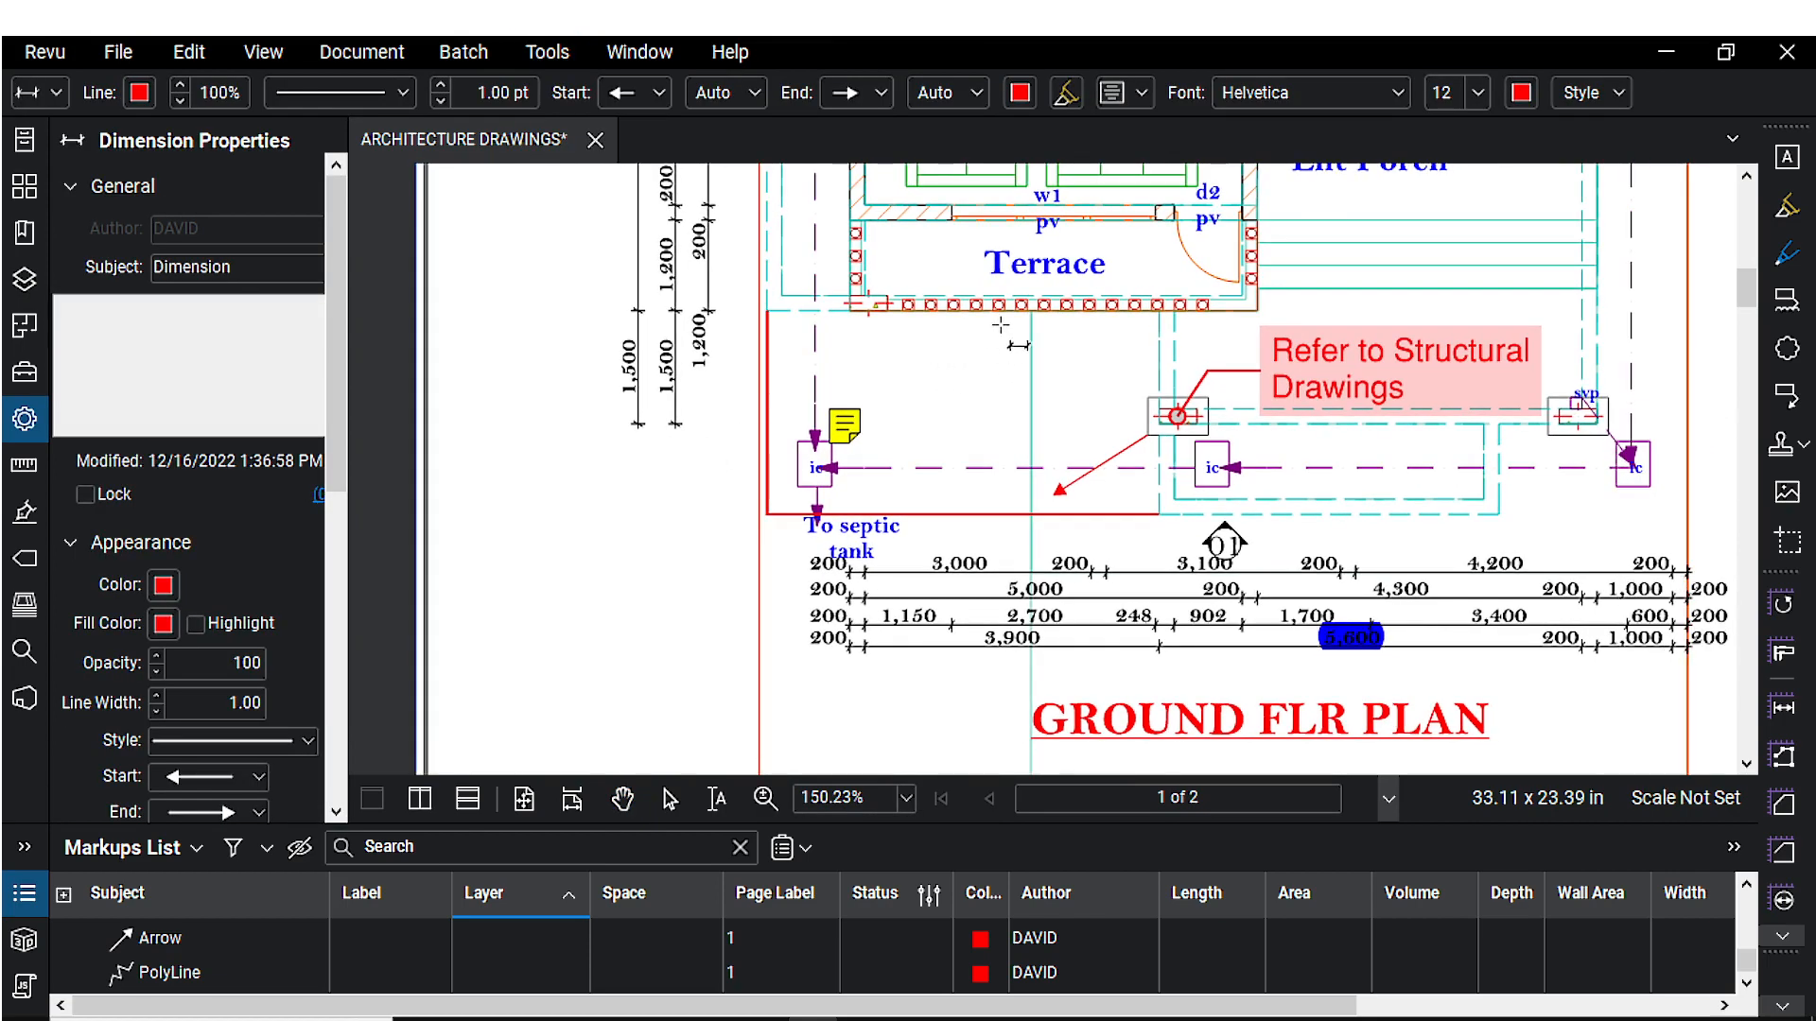
{"action": "scroll", "coordinate": [980, 326], "scroll_direction": "up", "scroll_amount": 3}
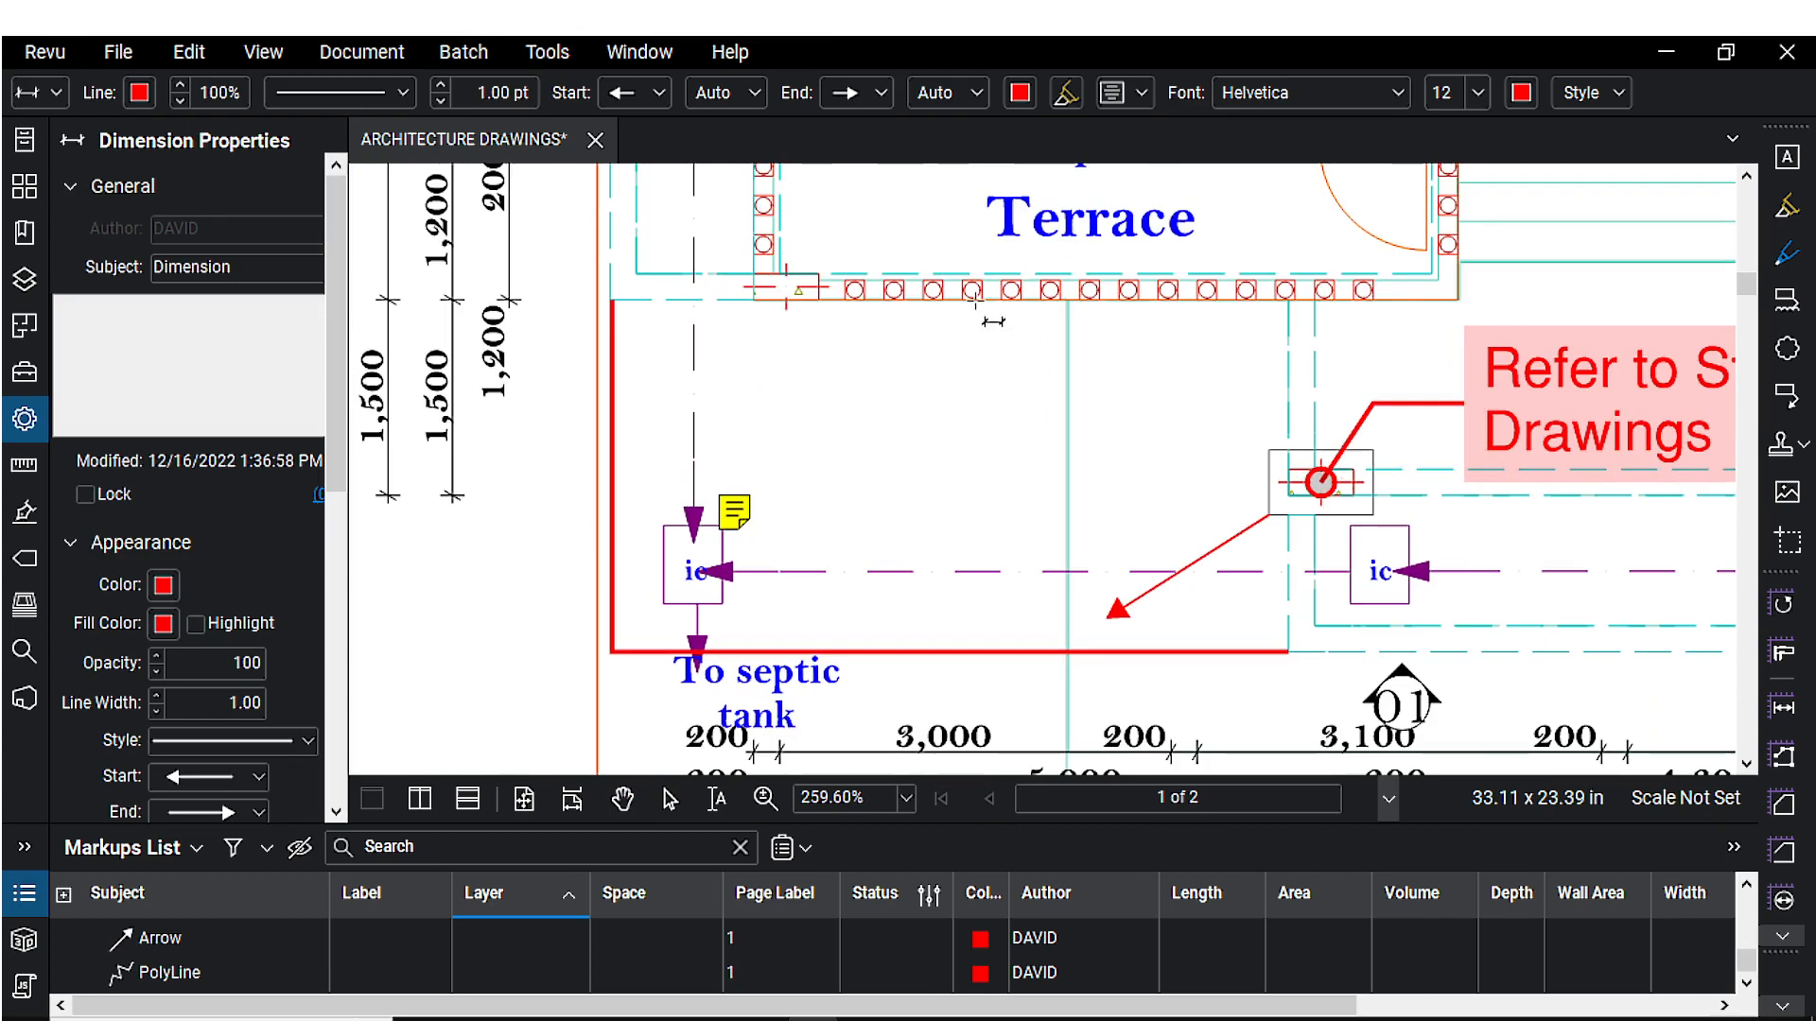
{"action": "left_click", "coordinate": [973, 299]}
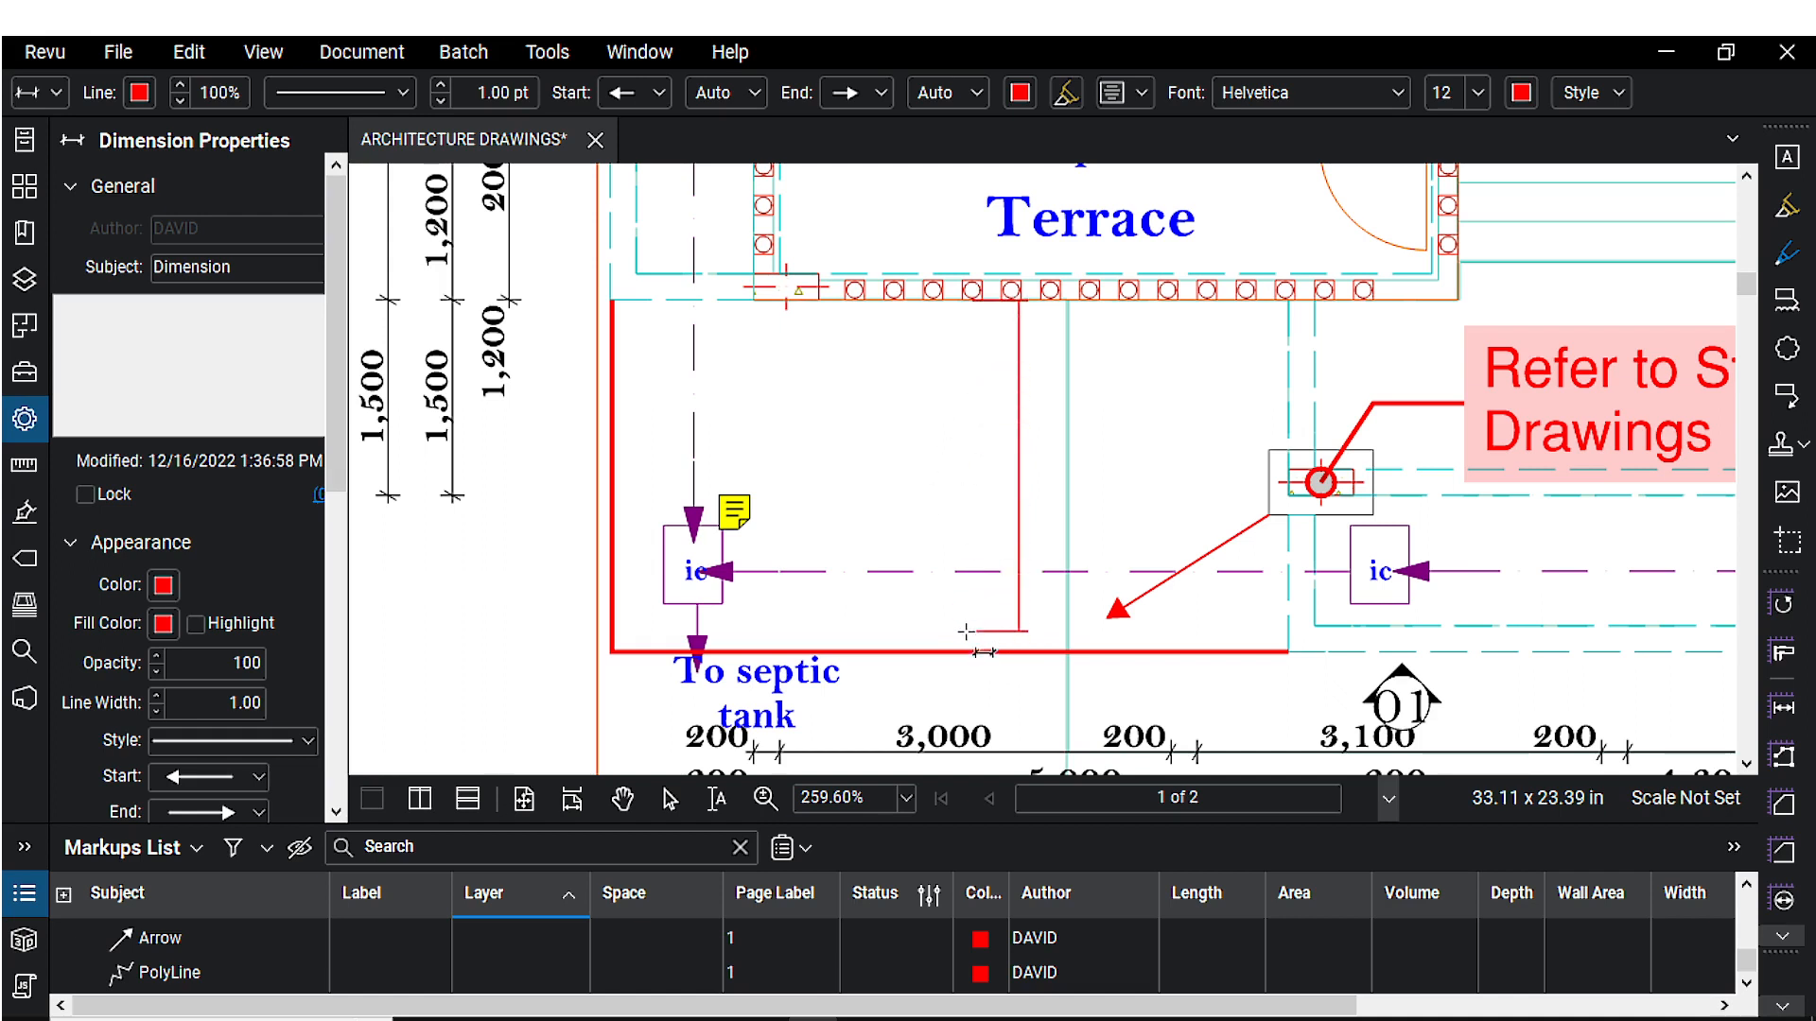
{"action": "left_click", "coordinate": [964, 651]}
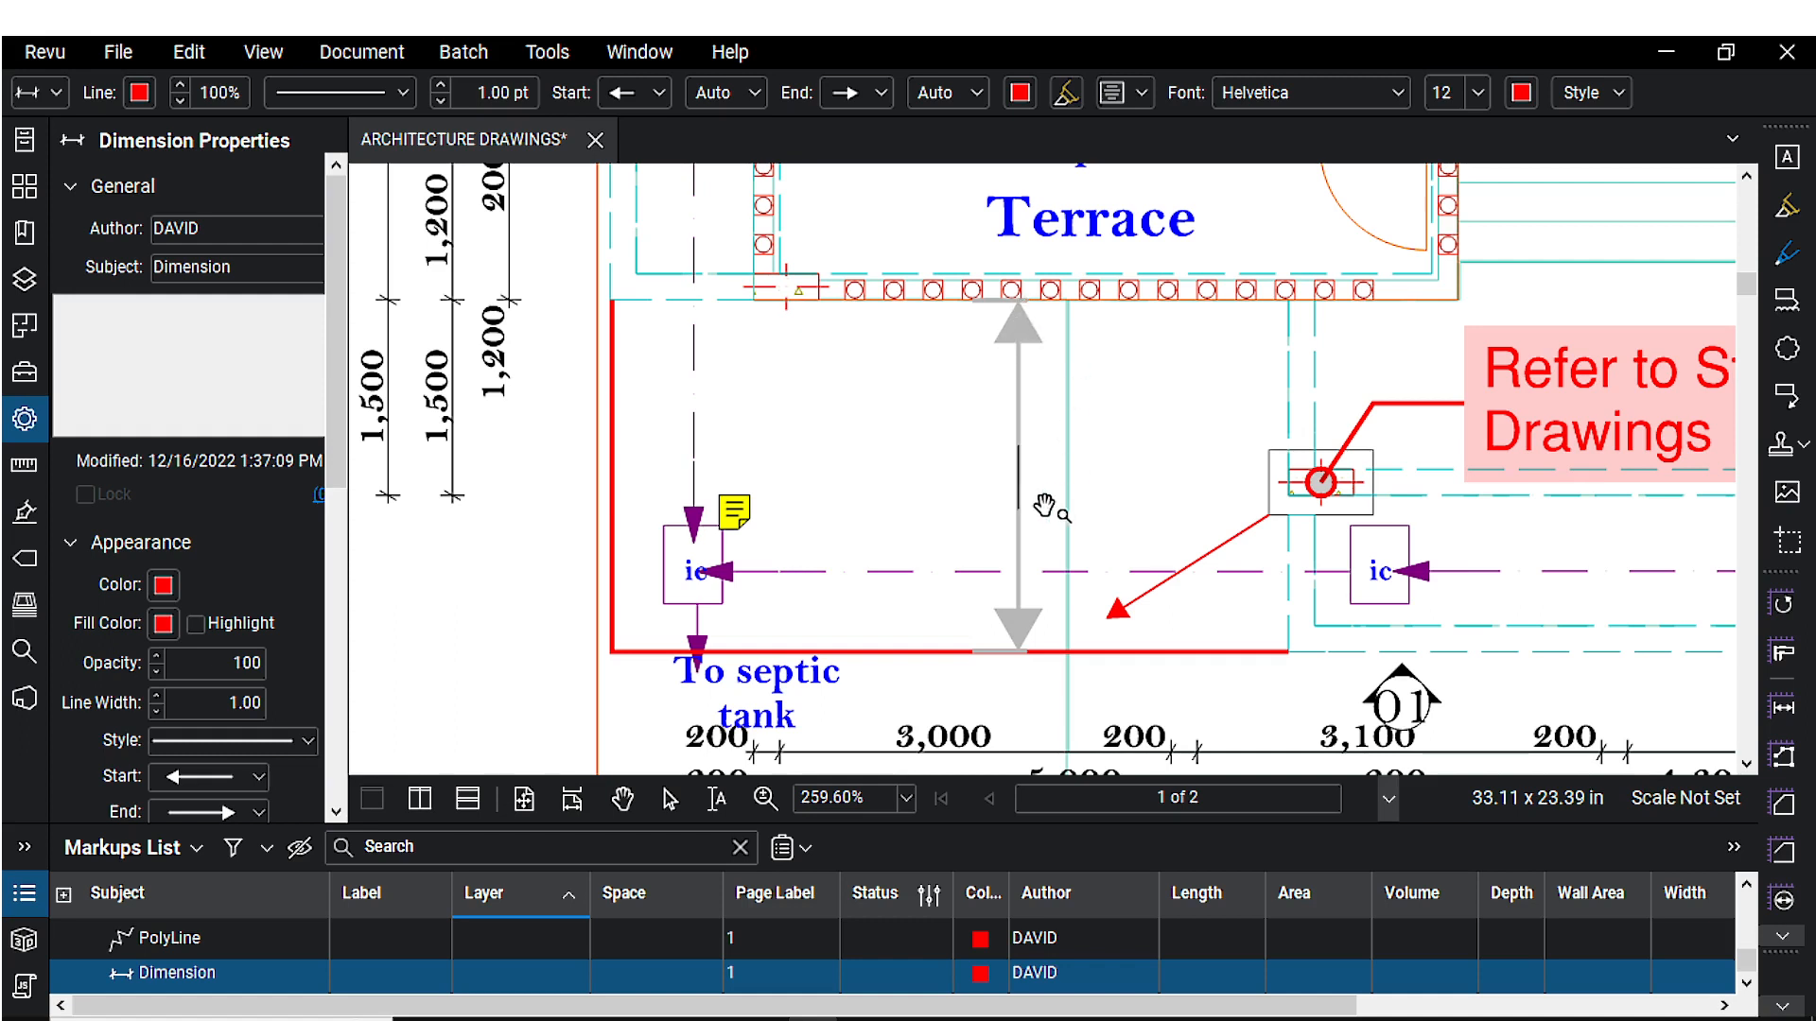
{"action": "type", "text": "3000"}
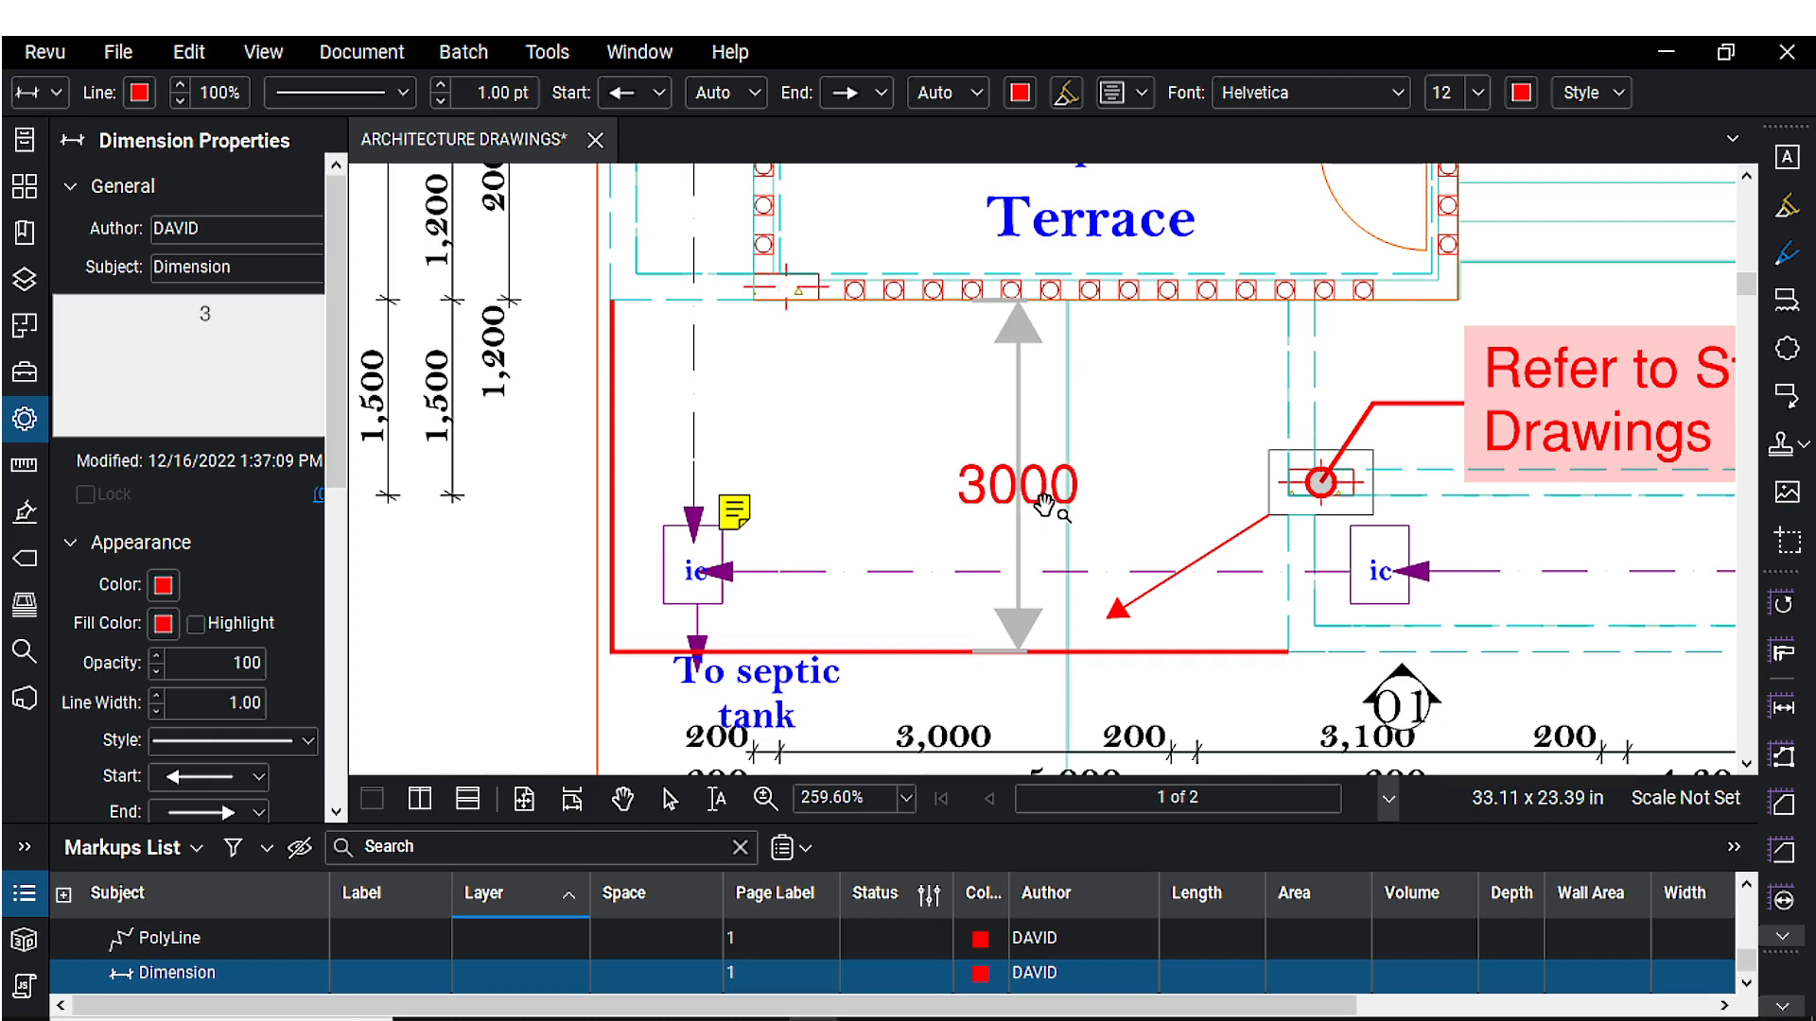
{"action": "type", "text": "mm"}
{"action": "key", "text": "Escape"}
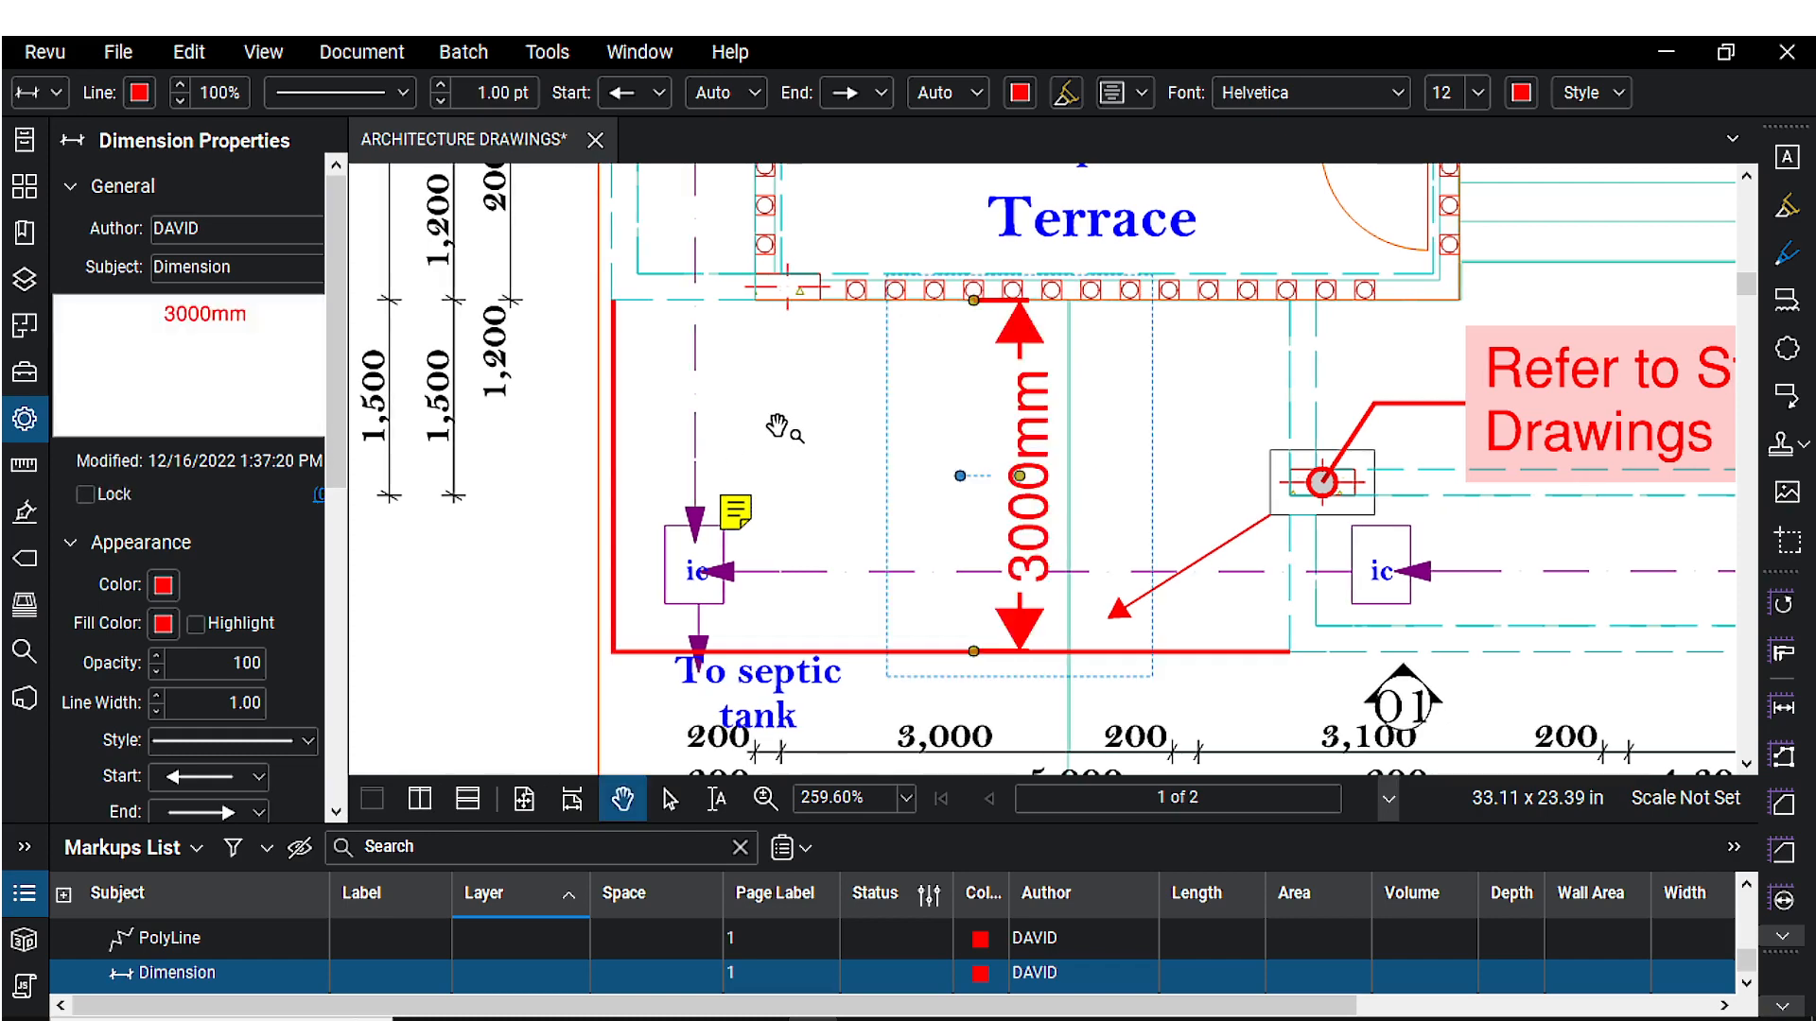
- Set the 3000mm dimension's text to font size 6 and colour it black
{"action": "scroll", "coordinate": [777, 427], "scroll_direction": "down", "scroll_amount": 1}
{"action": "scroll", "coordinate": [1015, 477], "scroll_direction": "down", "scroll_amount": 1}
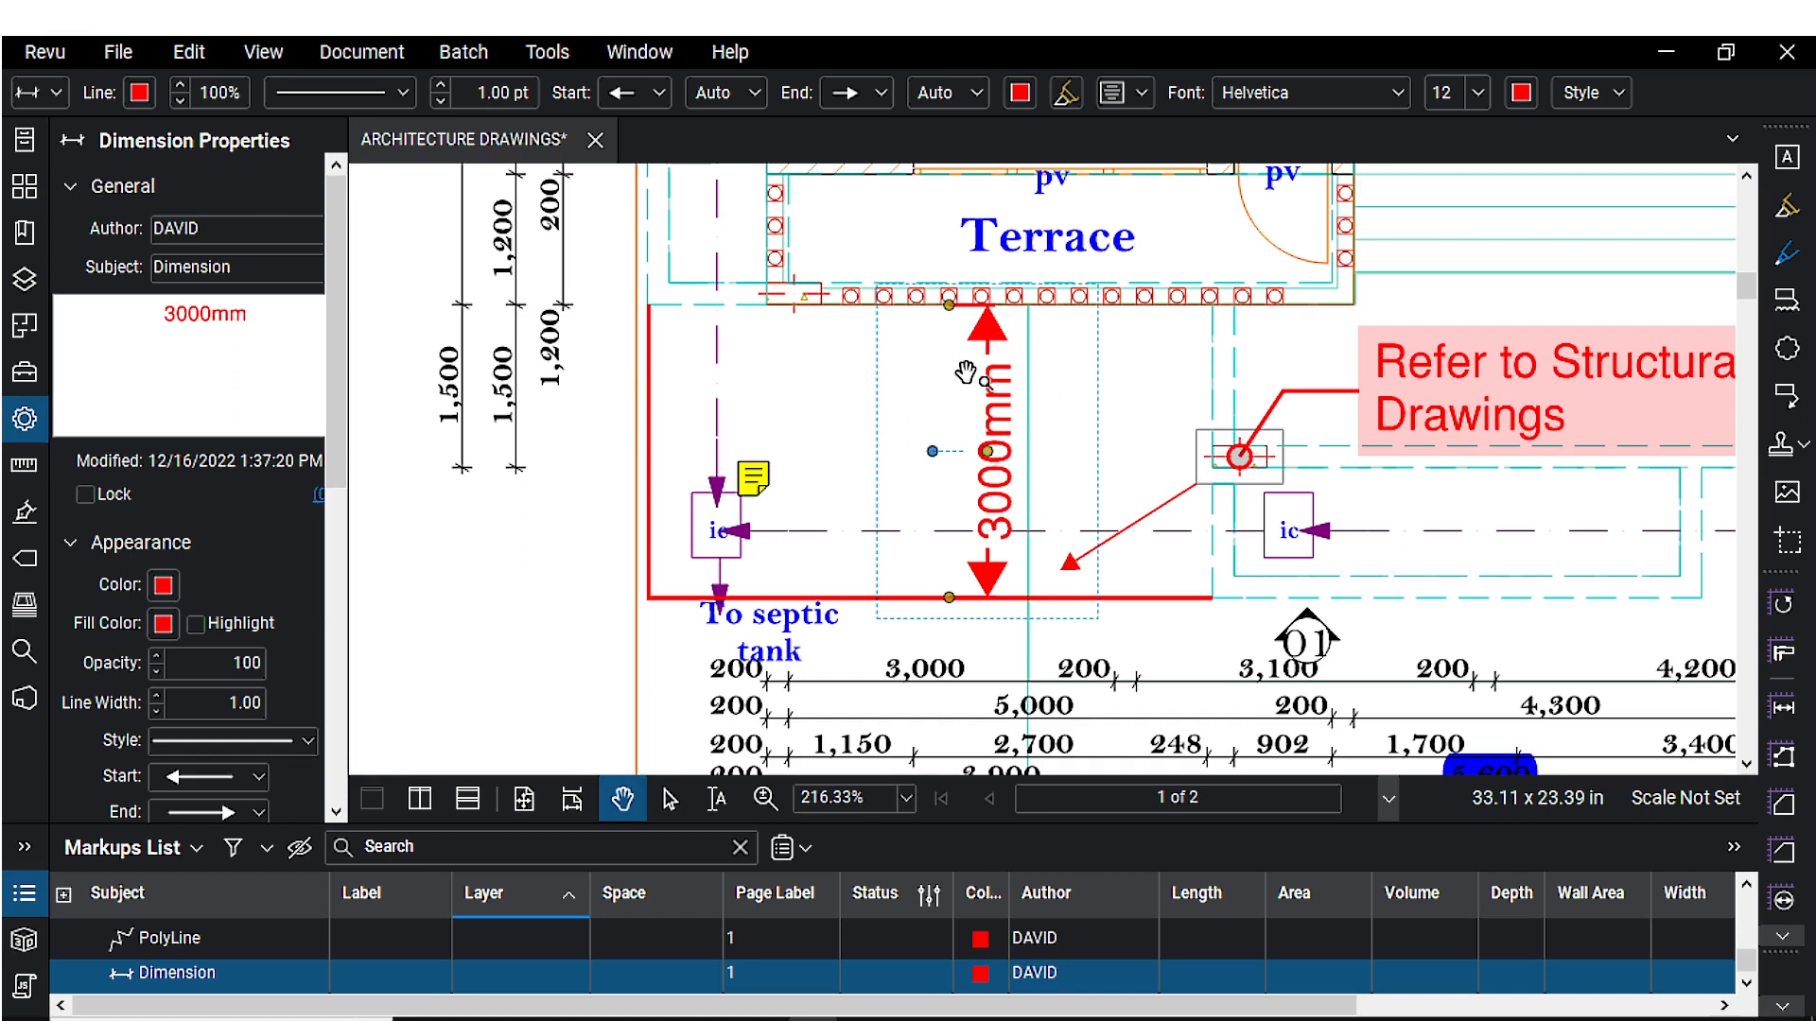
{"action": "left_click", "coordinate": [1477, 92]}
{"action": "scroll", "coordinate": [1465, 169], "scroll_direction": "up", "scroll_amount": 3}
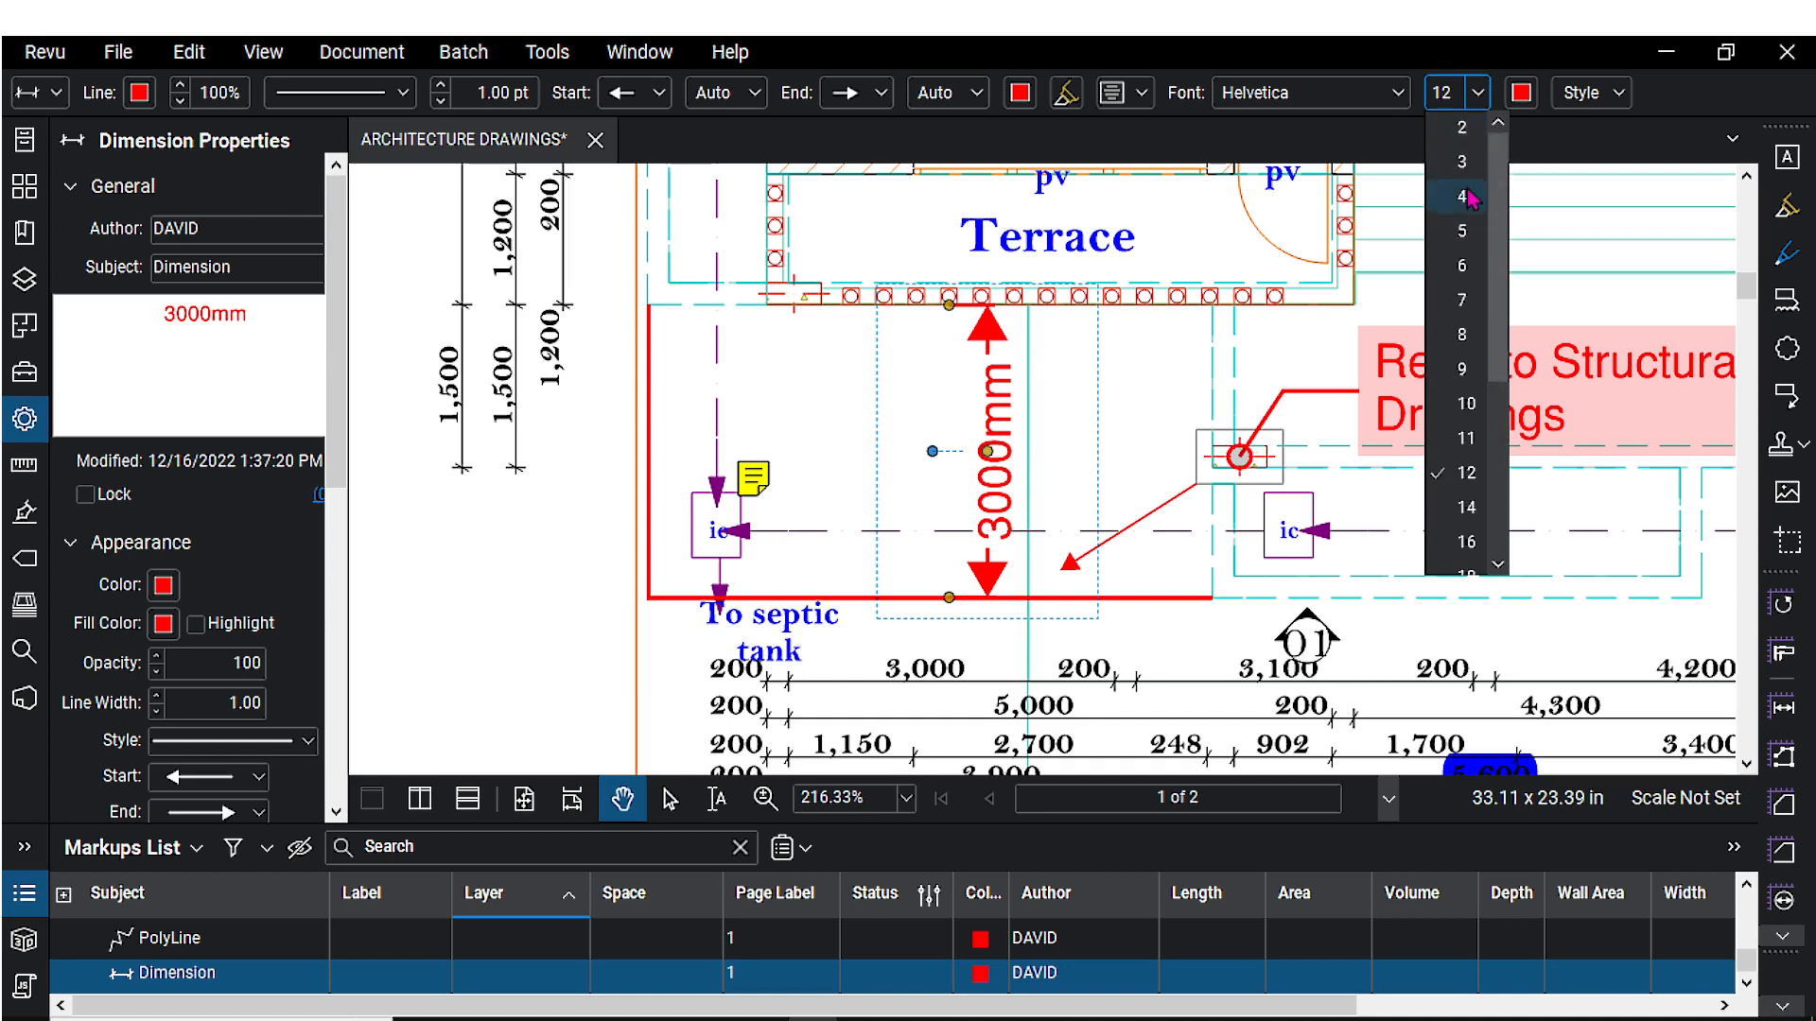
{"action": "left_click", "coordinate": [1464, 270]}
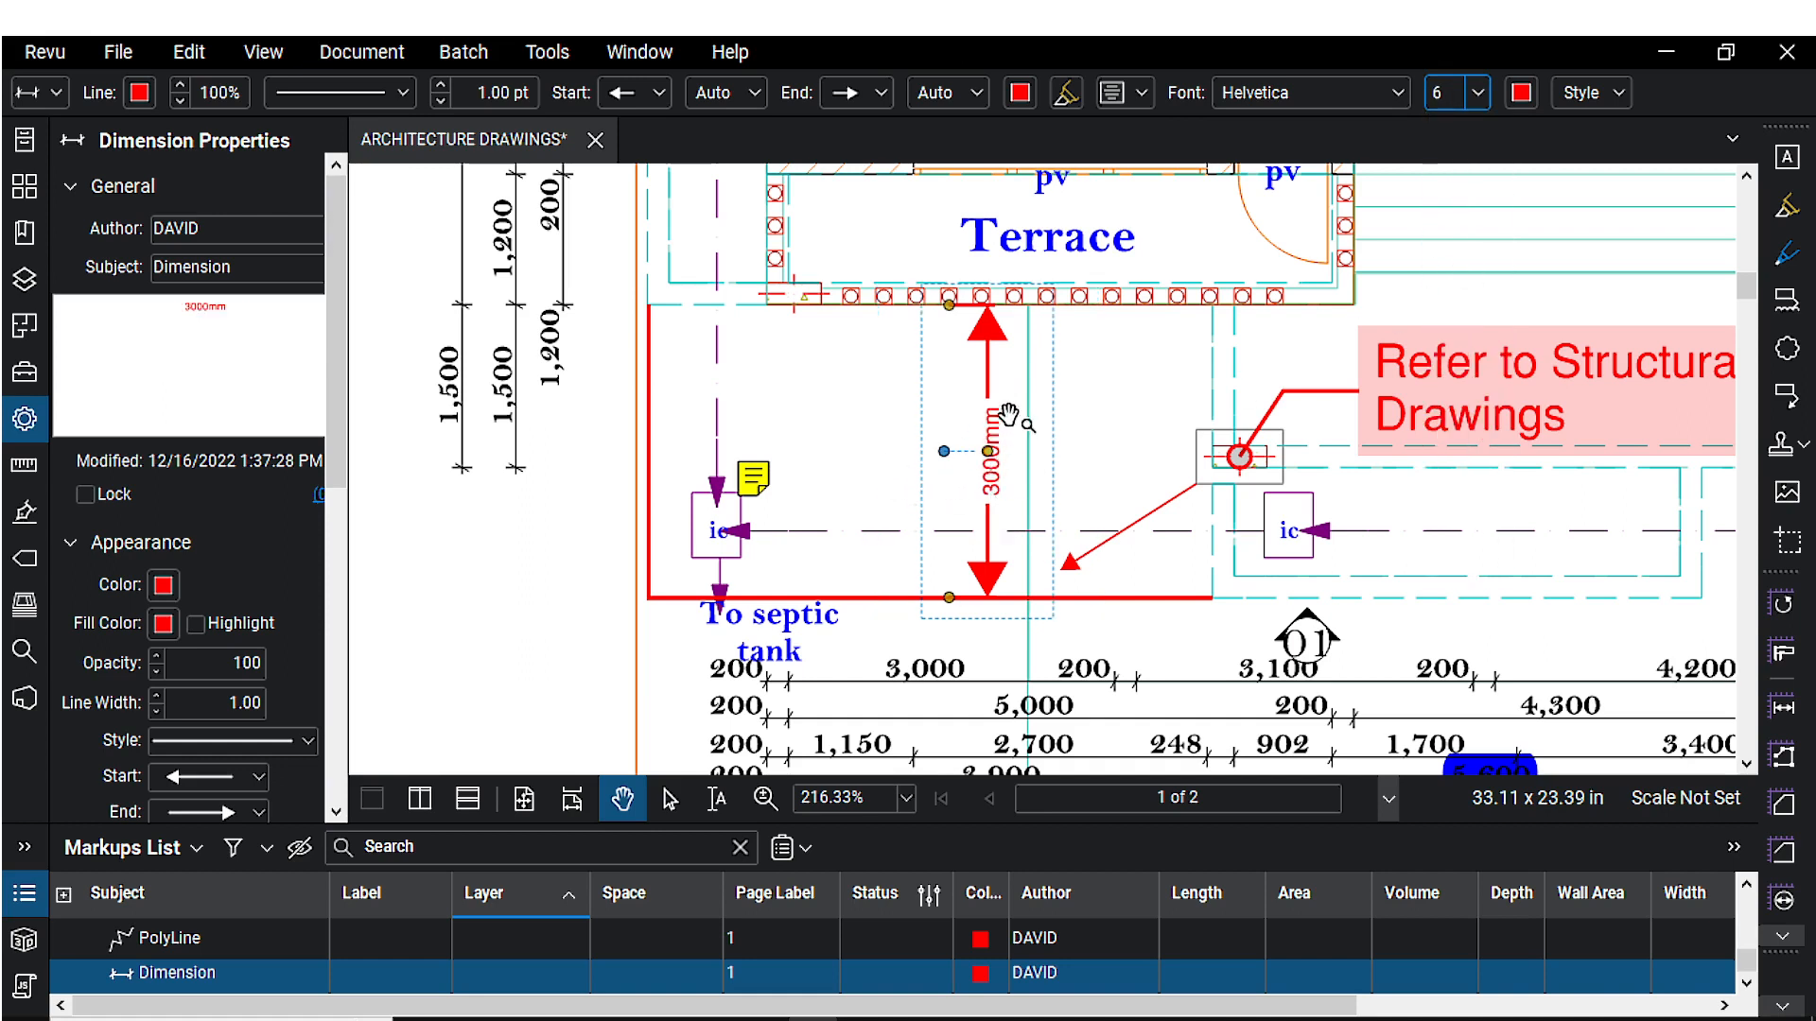
{"action": "left_click", "coordinate": [1521, 92]}
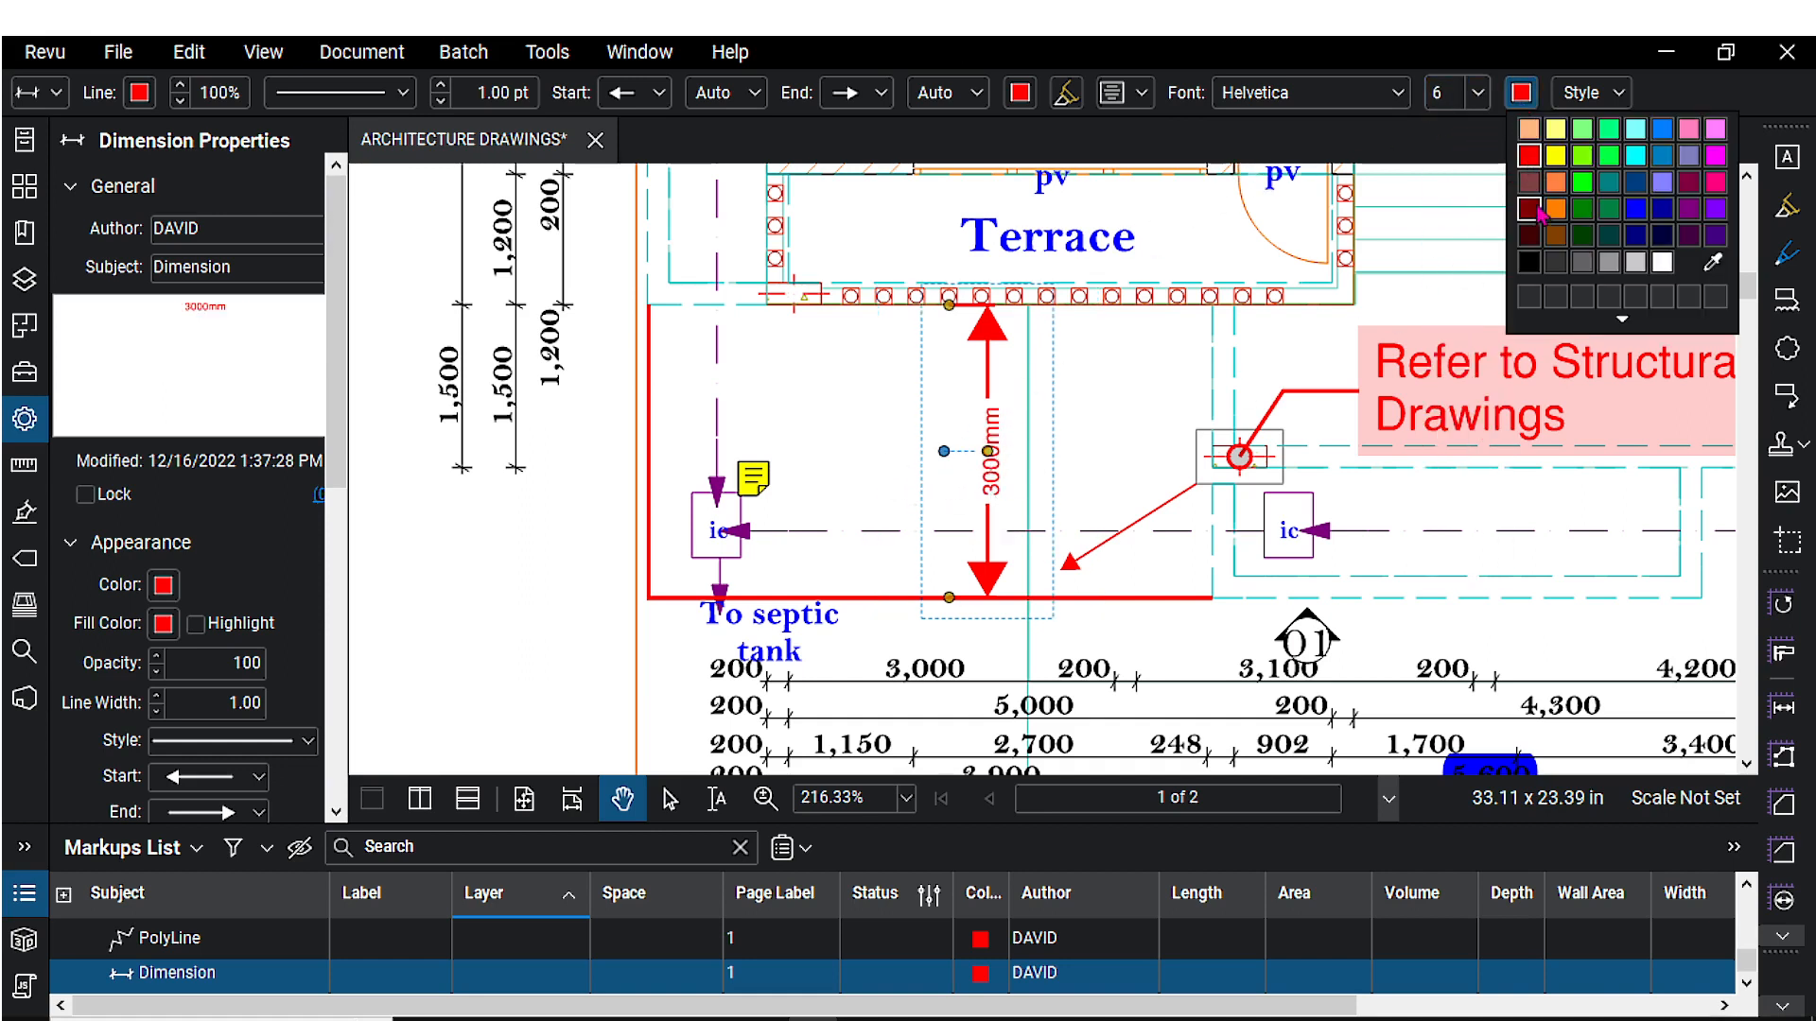
{"action": "left_click", "coordinate": [1529, 263]}
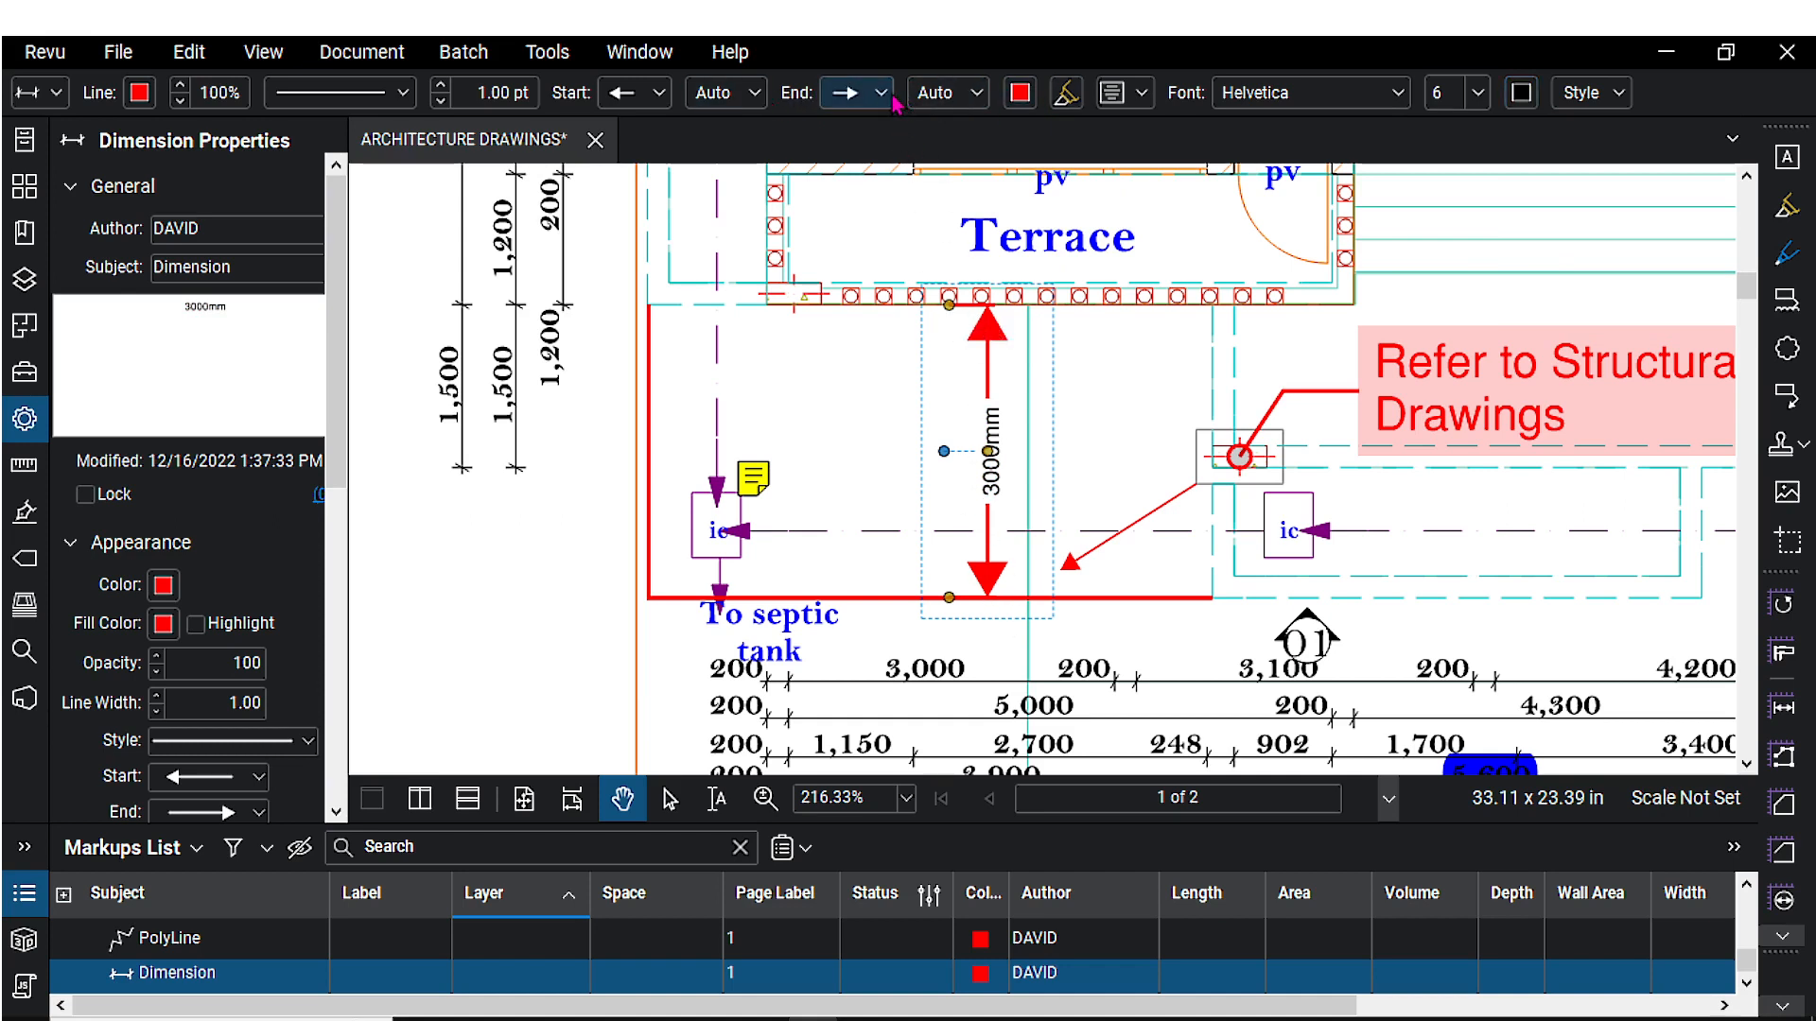
- Set the 3000mm dimension's end style to a filled circle and its start style to a filled diamond
{"action": "left_click", "coordinate": [856, 92]}
{"action": "left_click", "coordinate": [856, 452]}
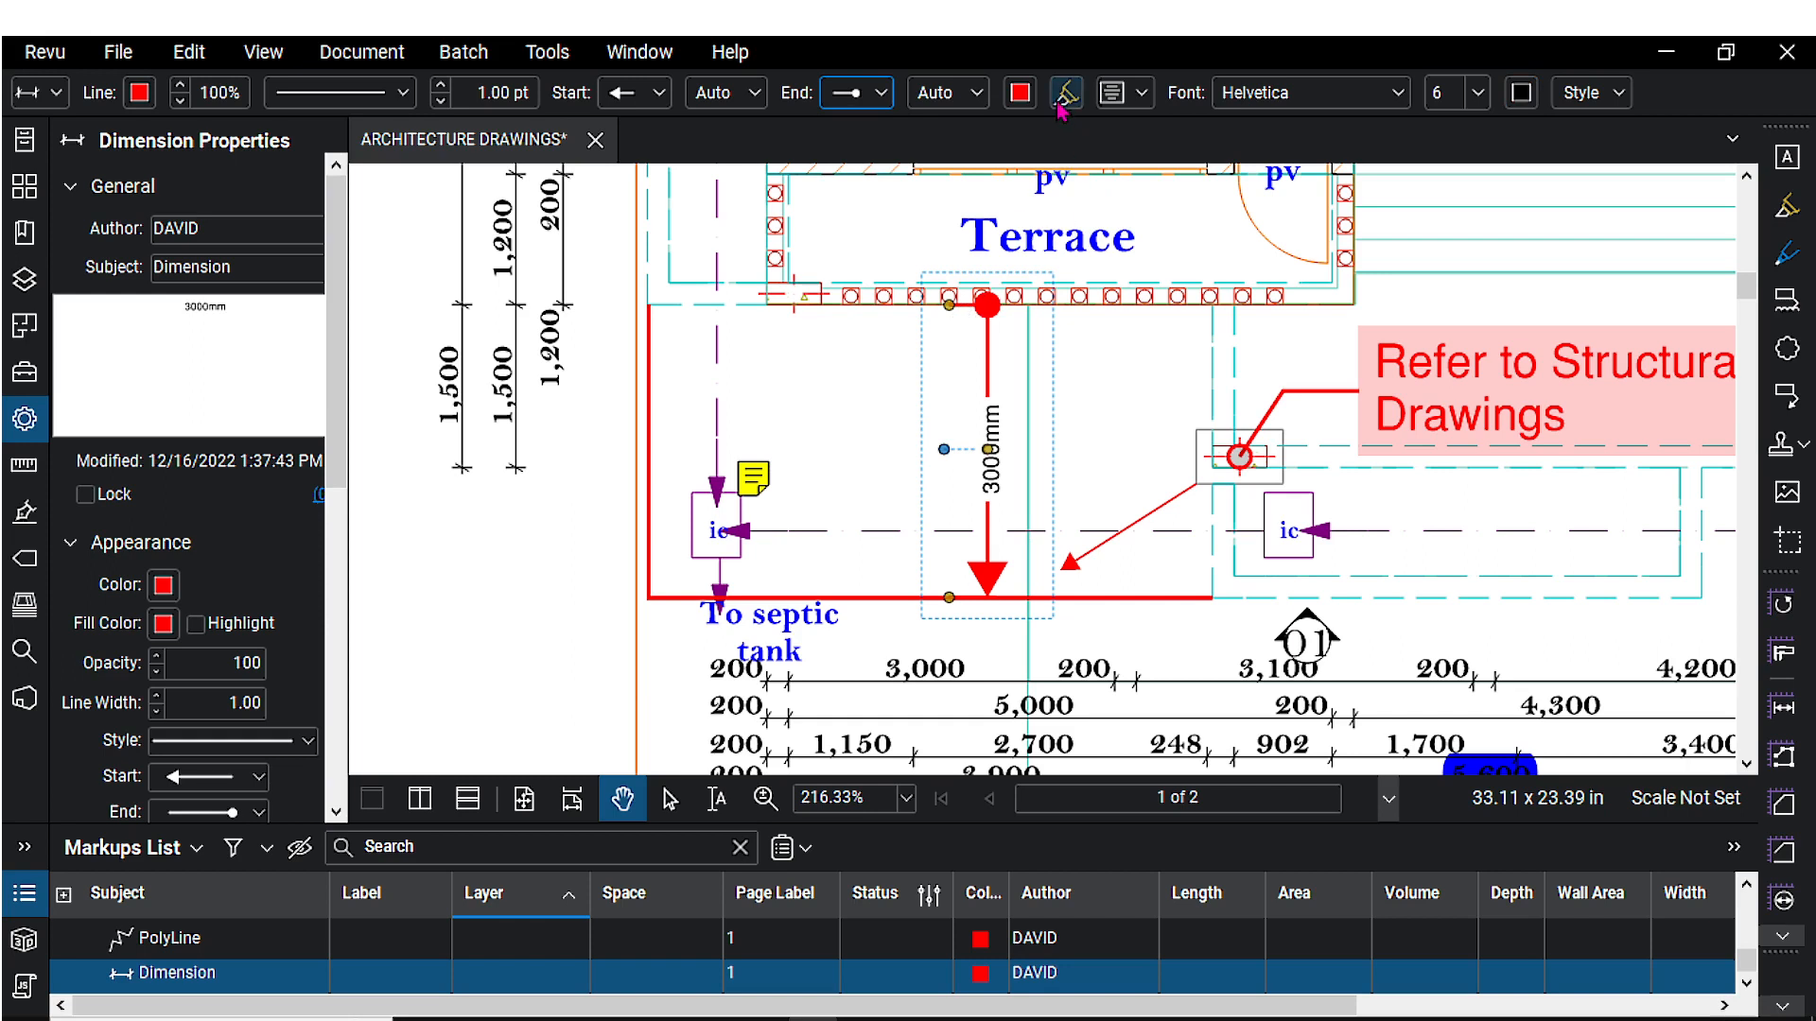
{"action": "left_click", "coordinate": [755, 93]}
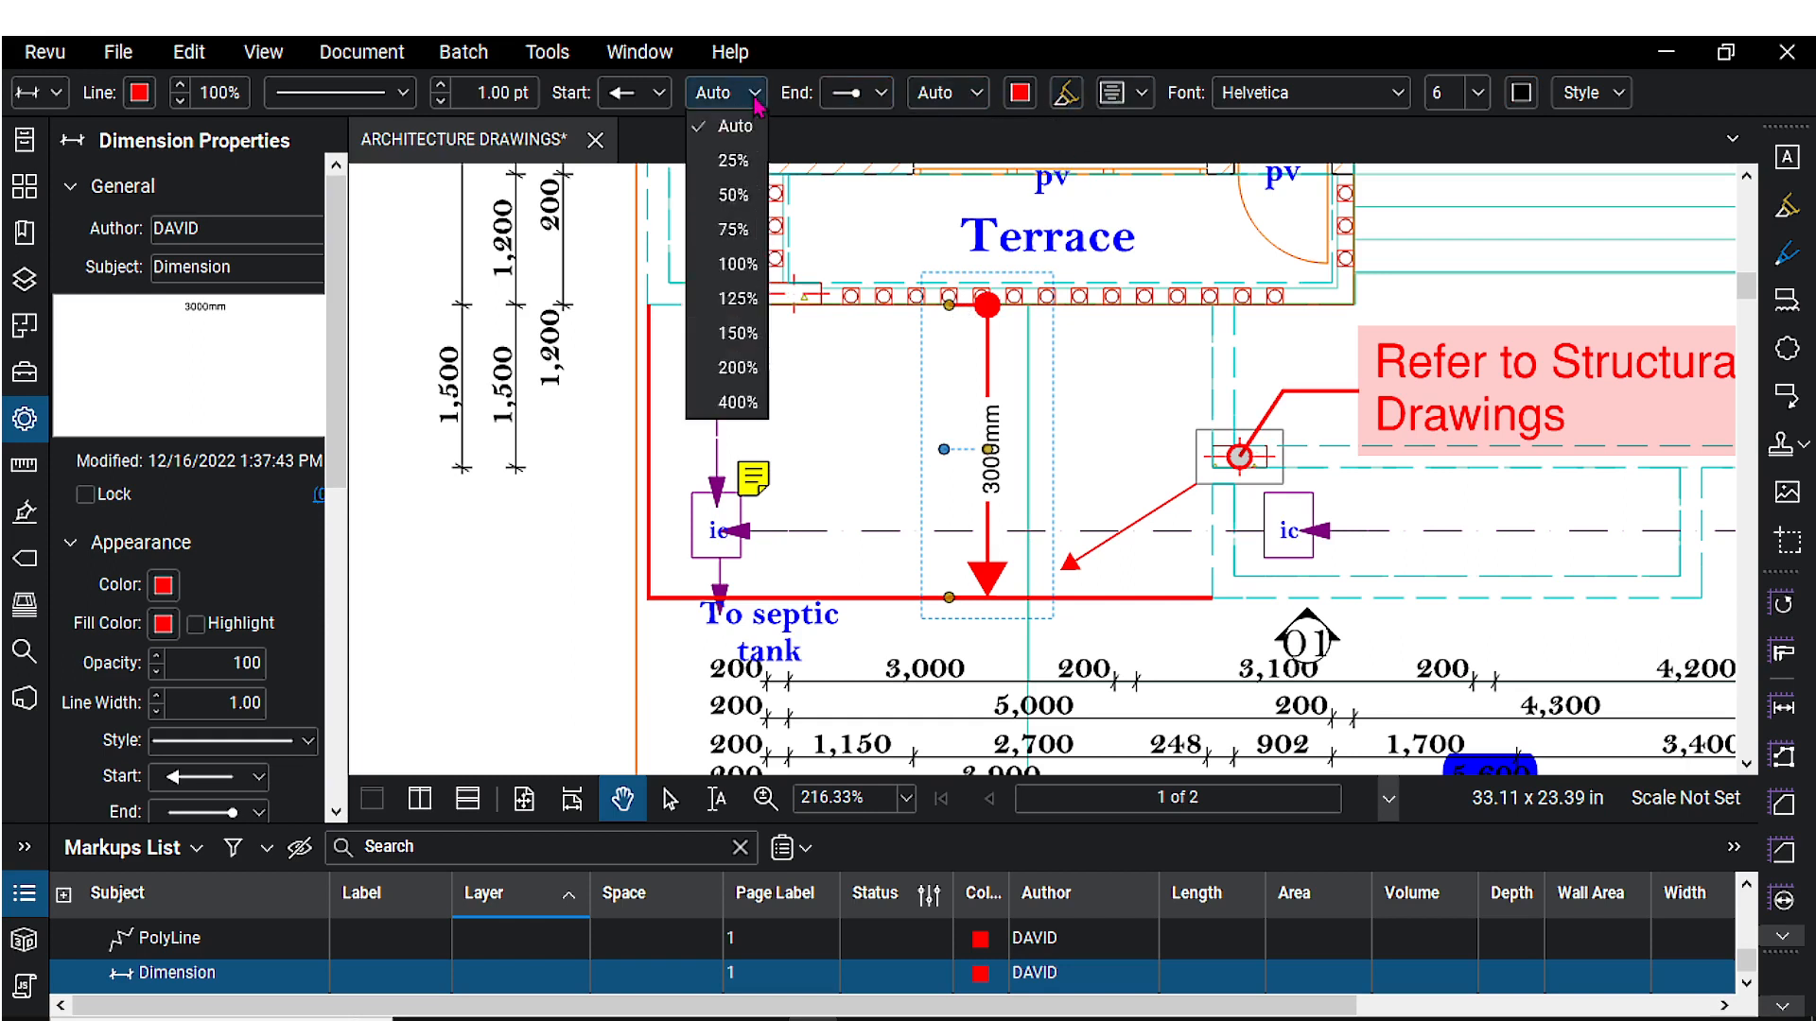
{"action": "left_click", "coordinate": [659, 91]}
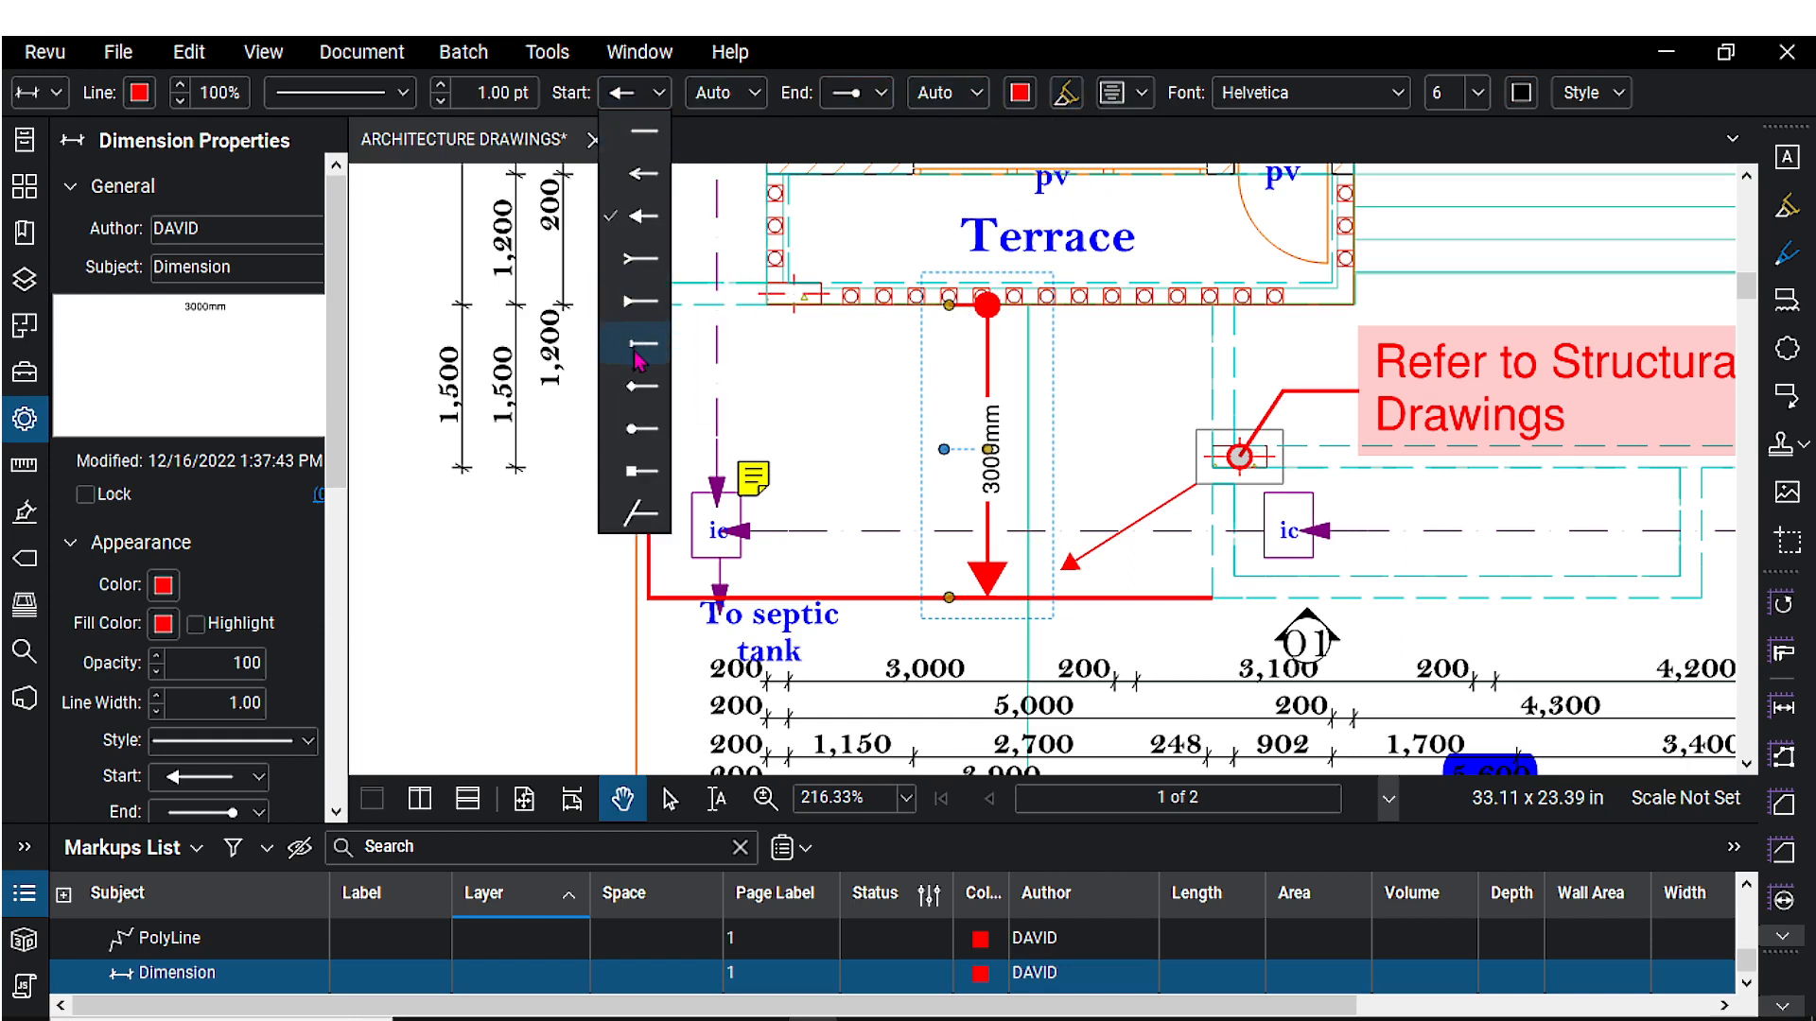
{"action": "left_click", "coordinate": [641, 386]}
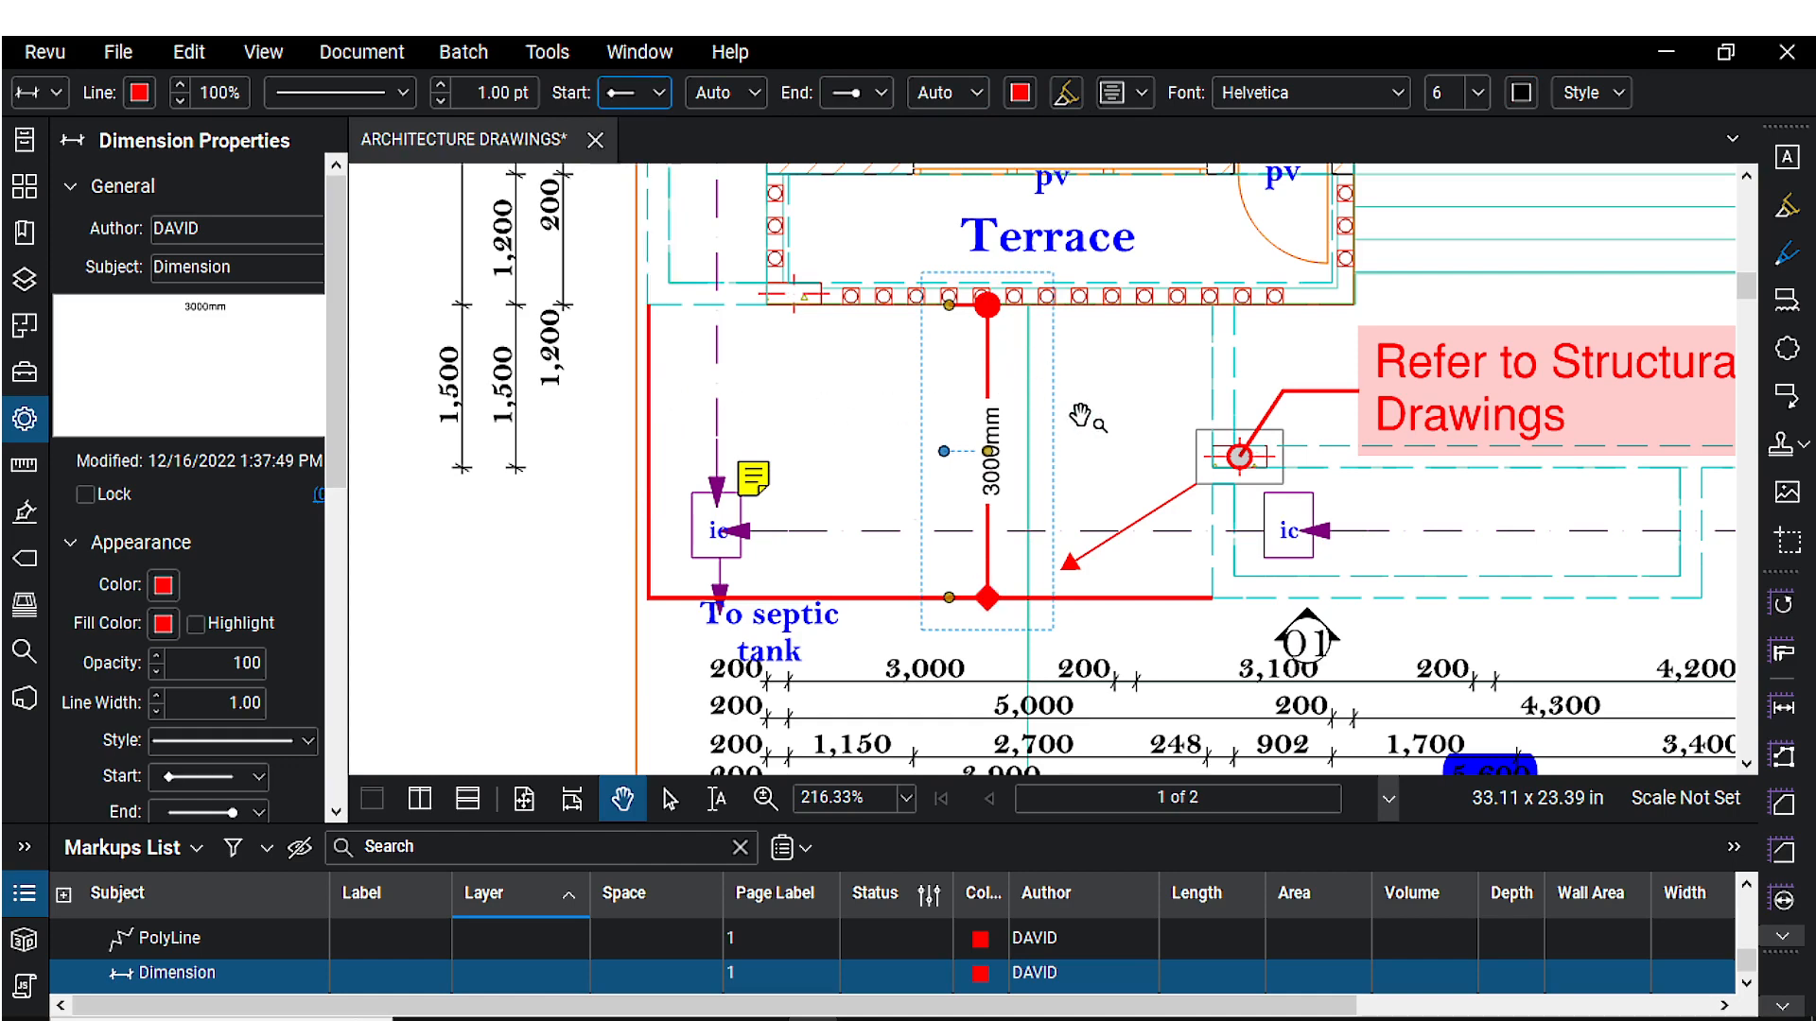
{"action": "left_click", "coordinate": [1042, 431]}
{"action": "left_click", "coordinate": [990, 381]}
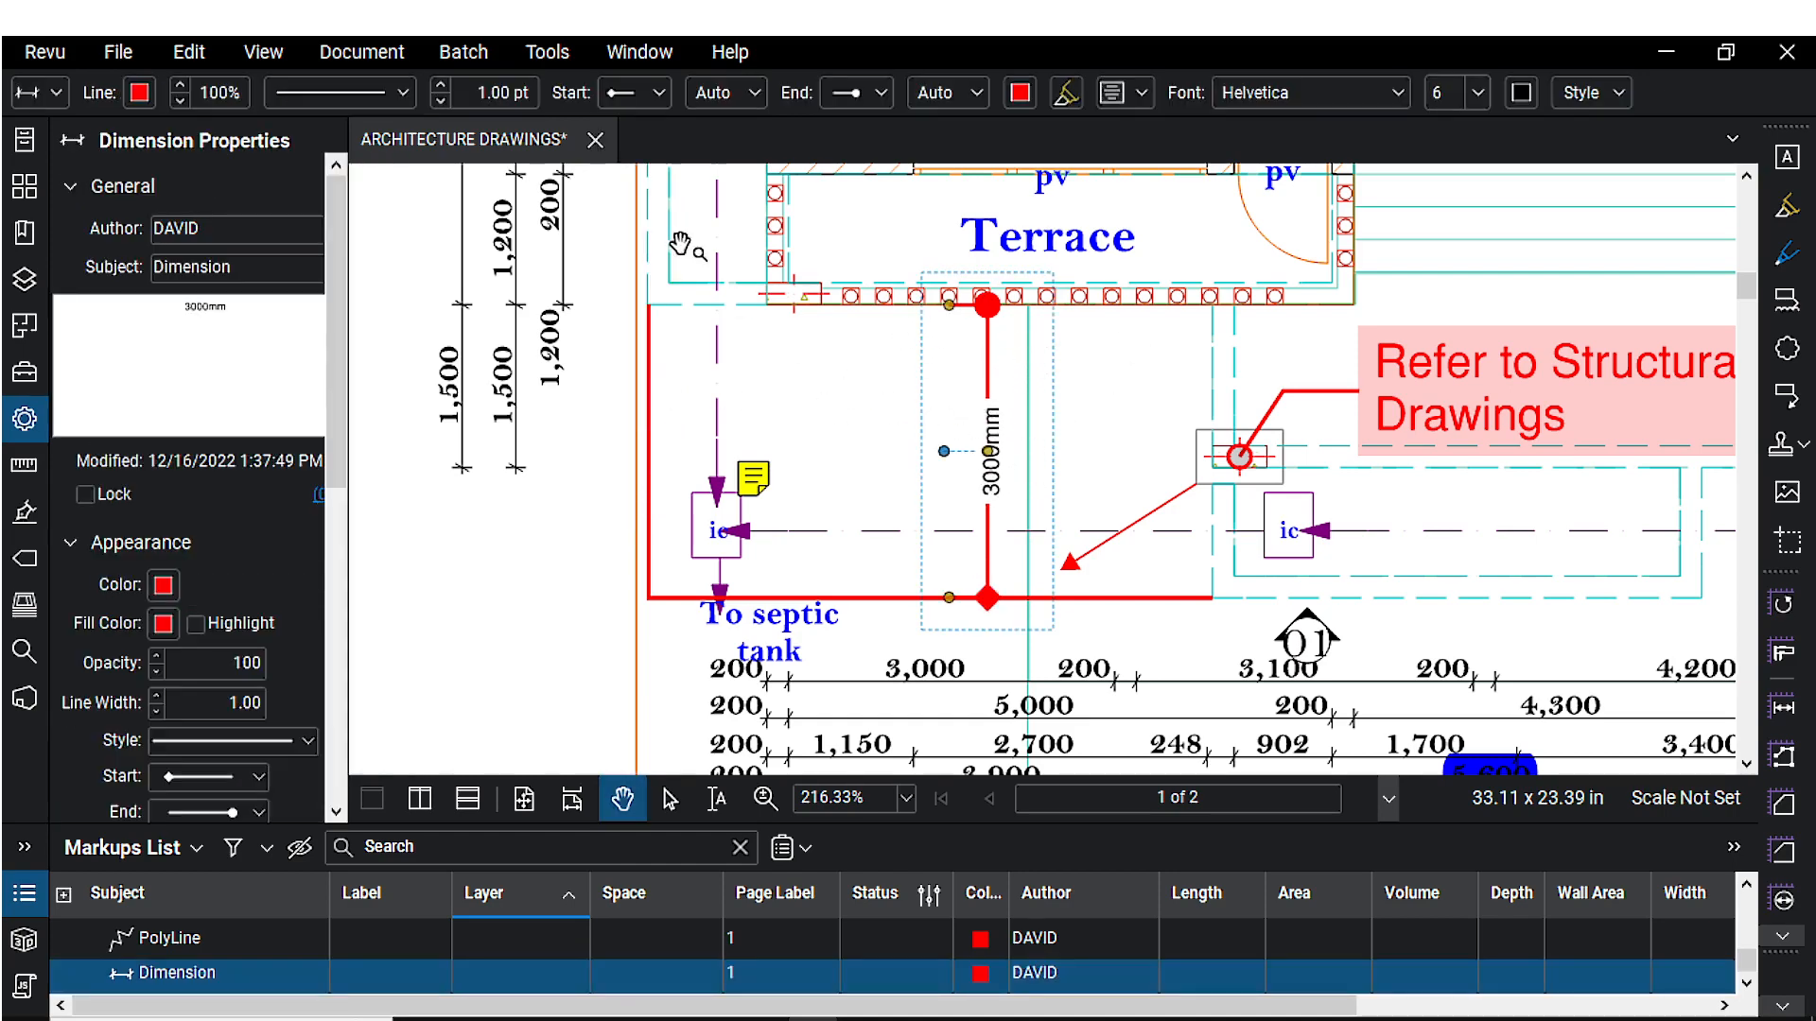
- Draw a rectangle markup below the terrace, between the purple vertical dash-dot line and the 3000mm dimension
{"action": "left_click", "coordinate": [548, 53]}
{"action": "mouse_move", "coordinate": [588, 86]}
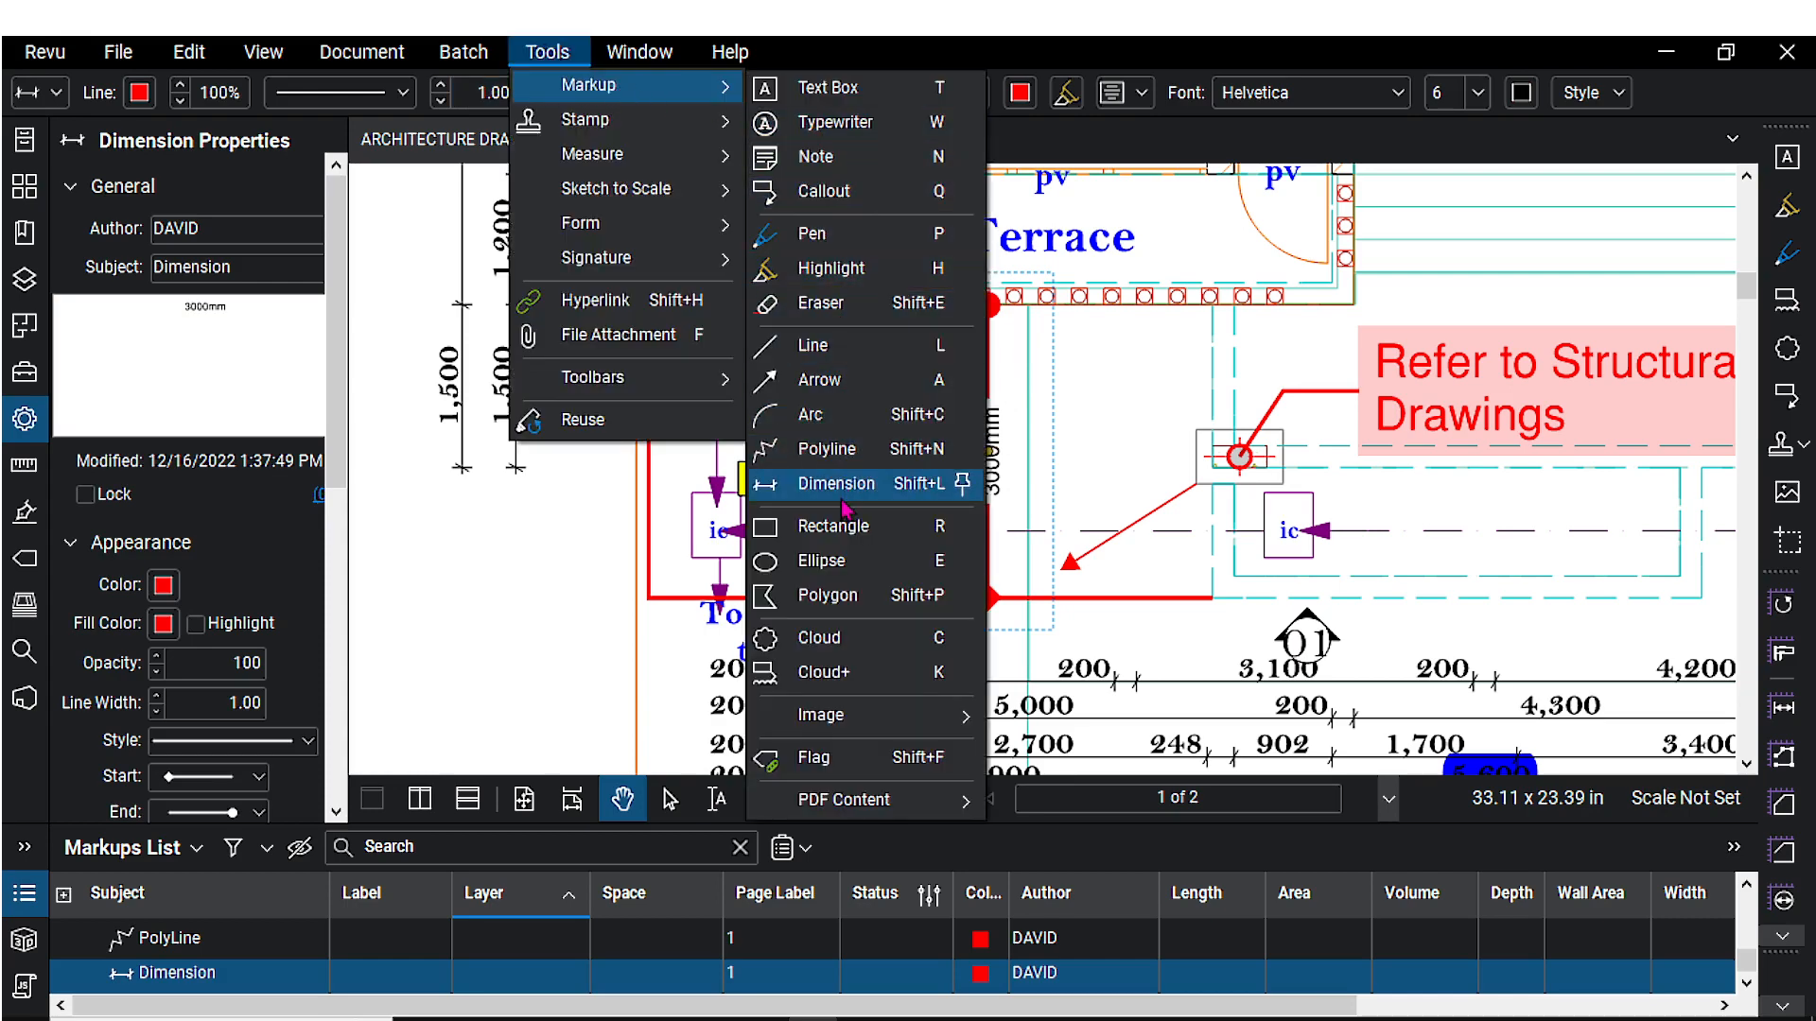
{"action": "left_click", "coordinate": [838, 530]}
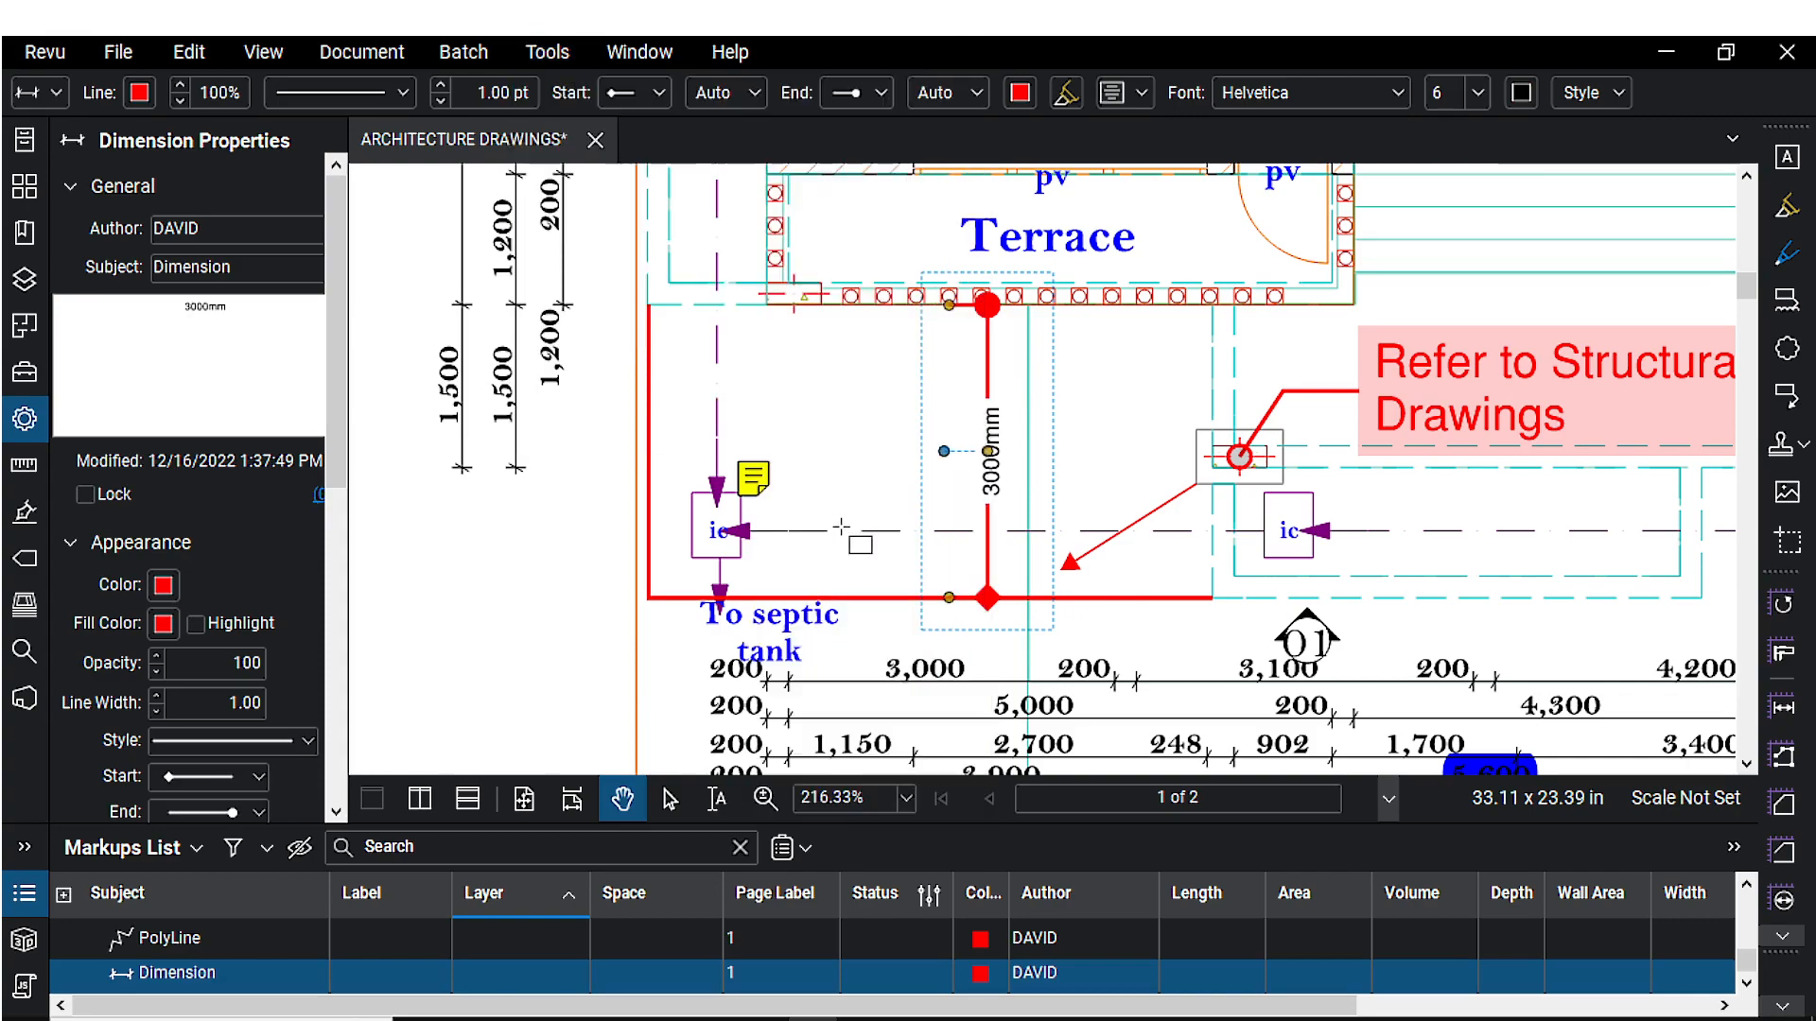
{"action": "scroll", "coordinate": [840, 364], "scroll_direction": "down", "scroll_amount": 5}
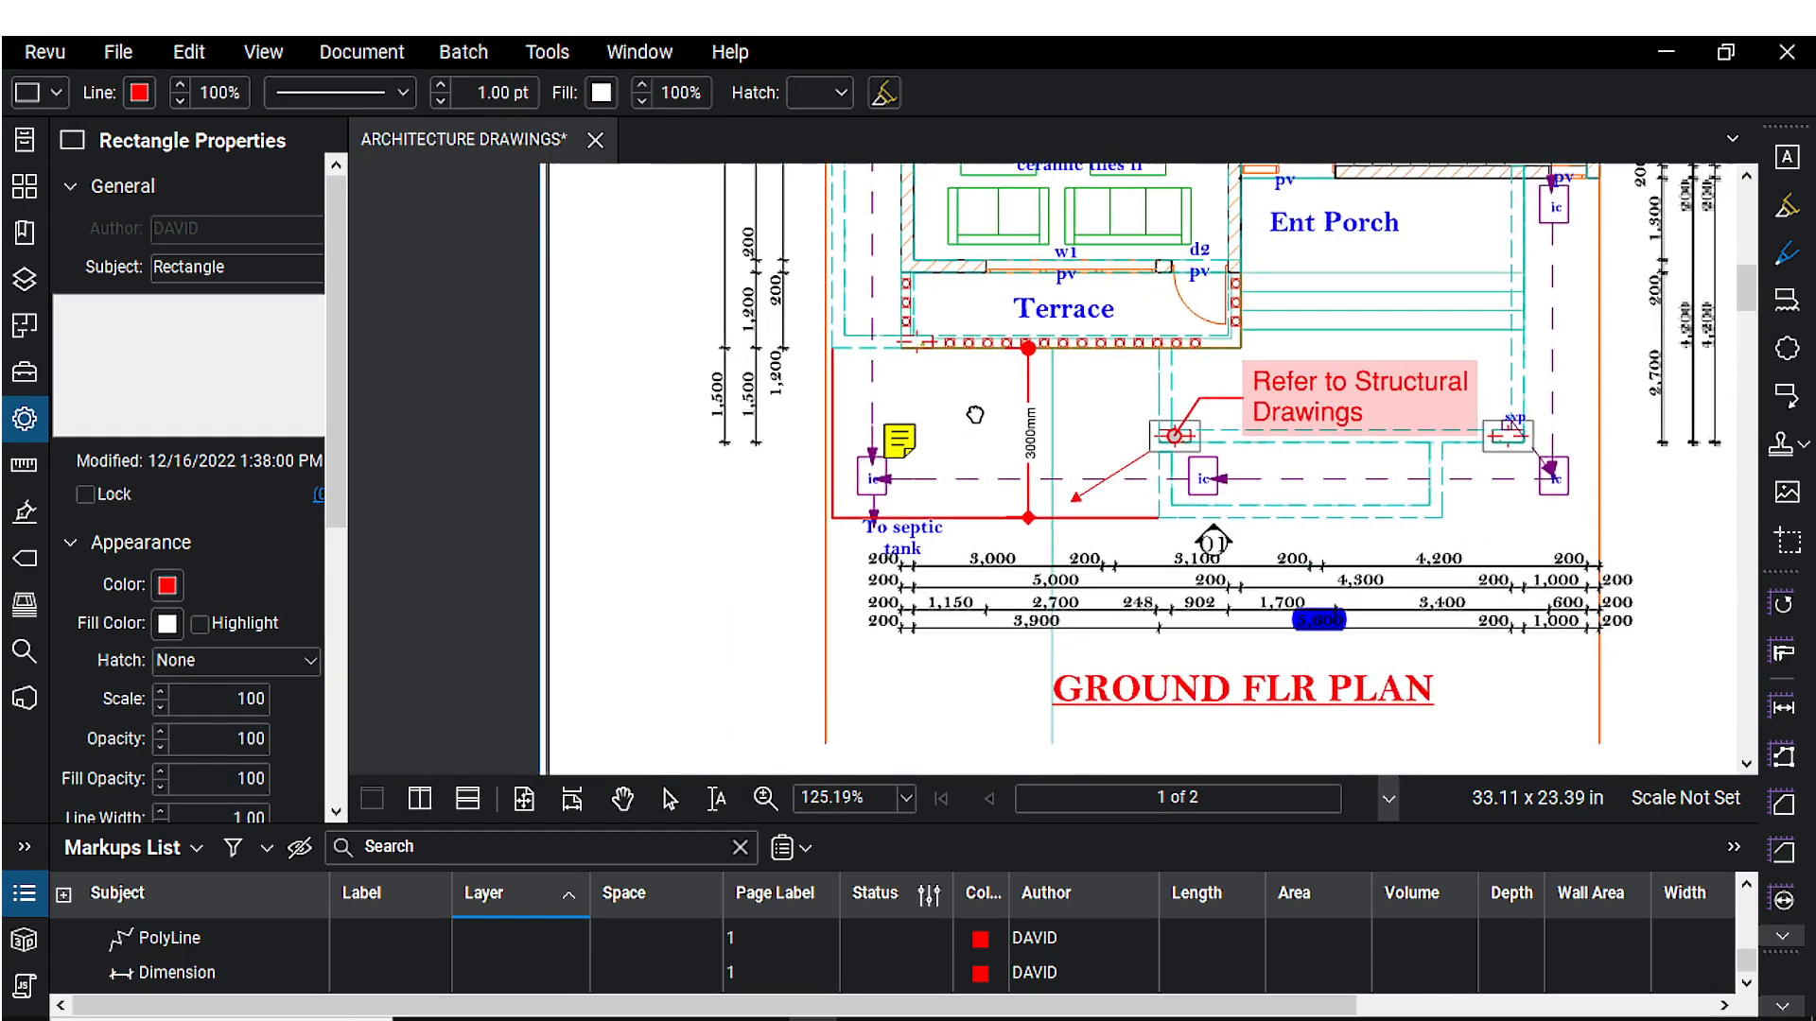
{"action": "scroll", "coordinate": [840, 408], "scroll_direction": "up", "scroll_amount": 3}
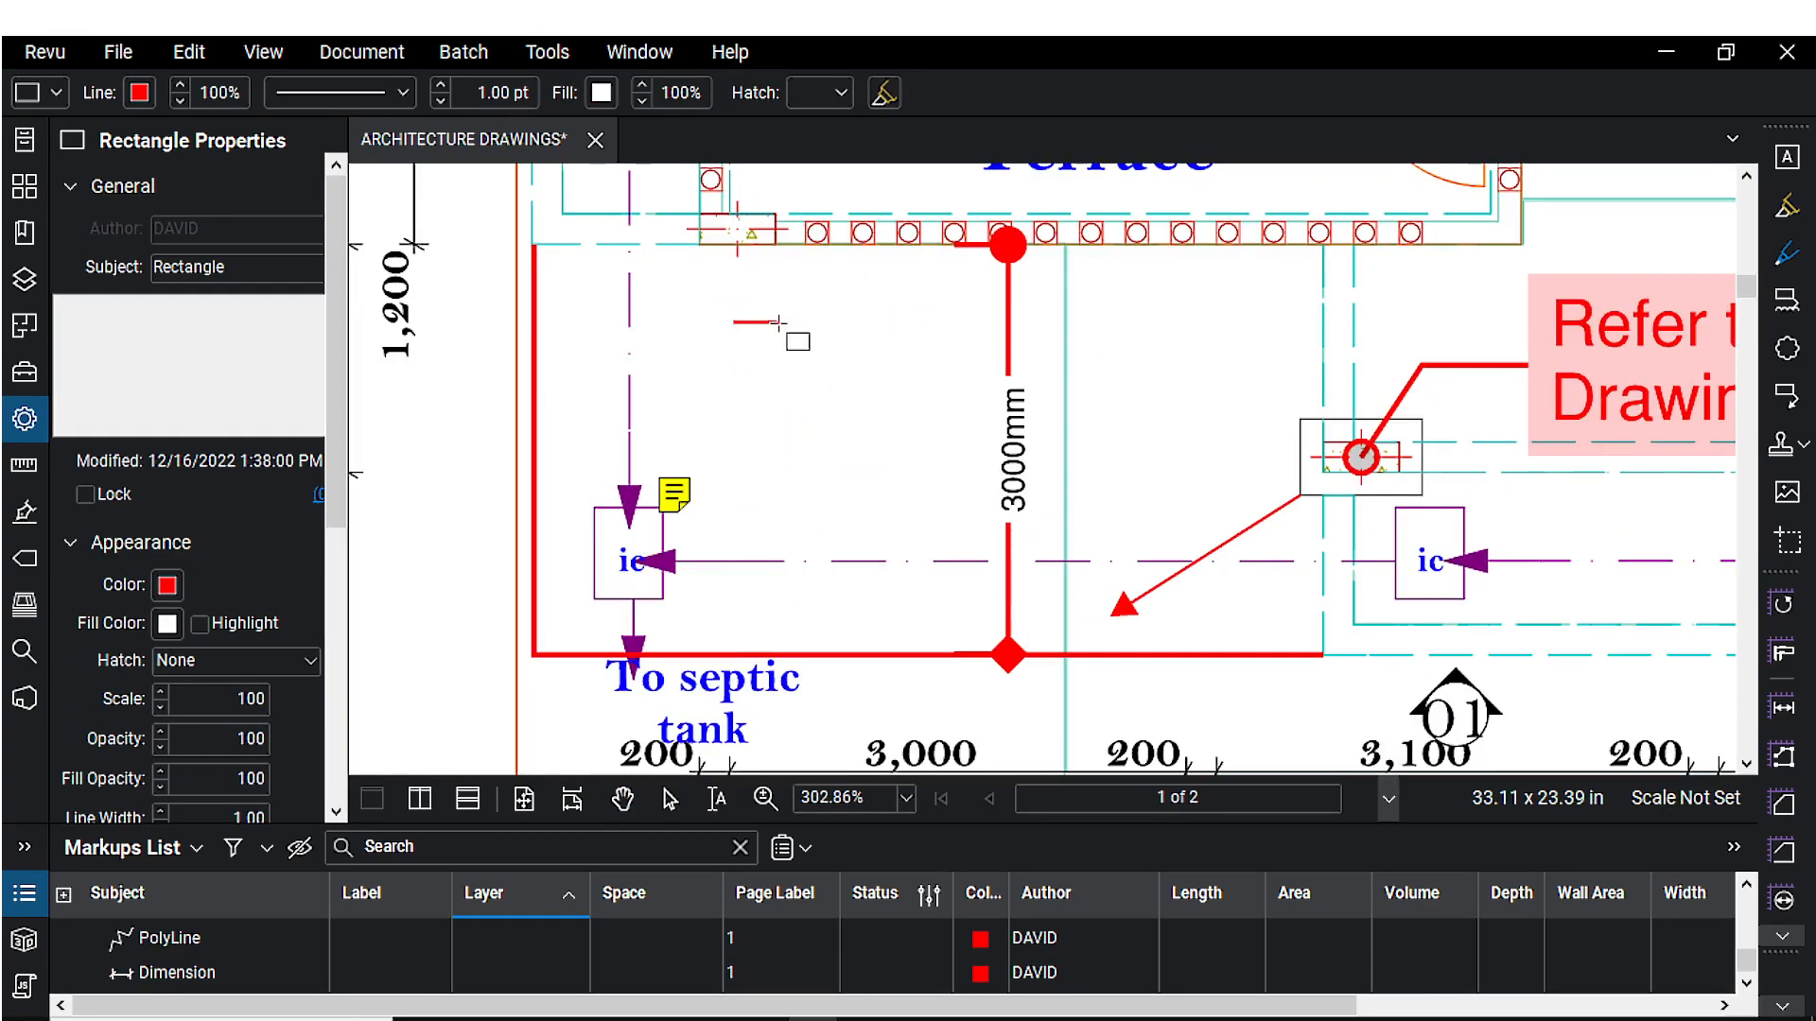
{"action": "mouse_move", "coordinate": [734, 322]}
{"action": "left_mouse_down"}
{"action": "mouse_move", "coordinate": [919, 478]}
{"action": "mouse_move", "coordinate": [948, 480]}
{"action": "left_mouse_up"}
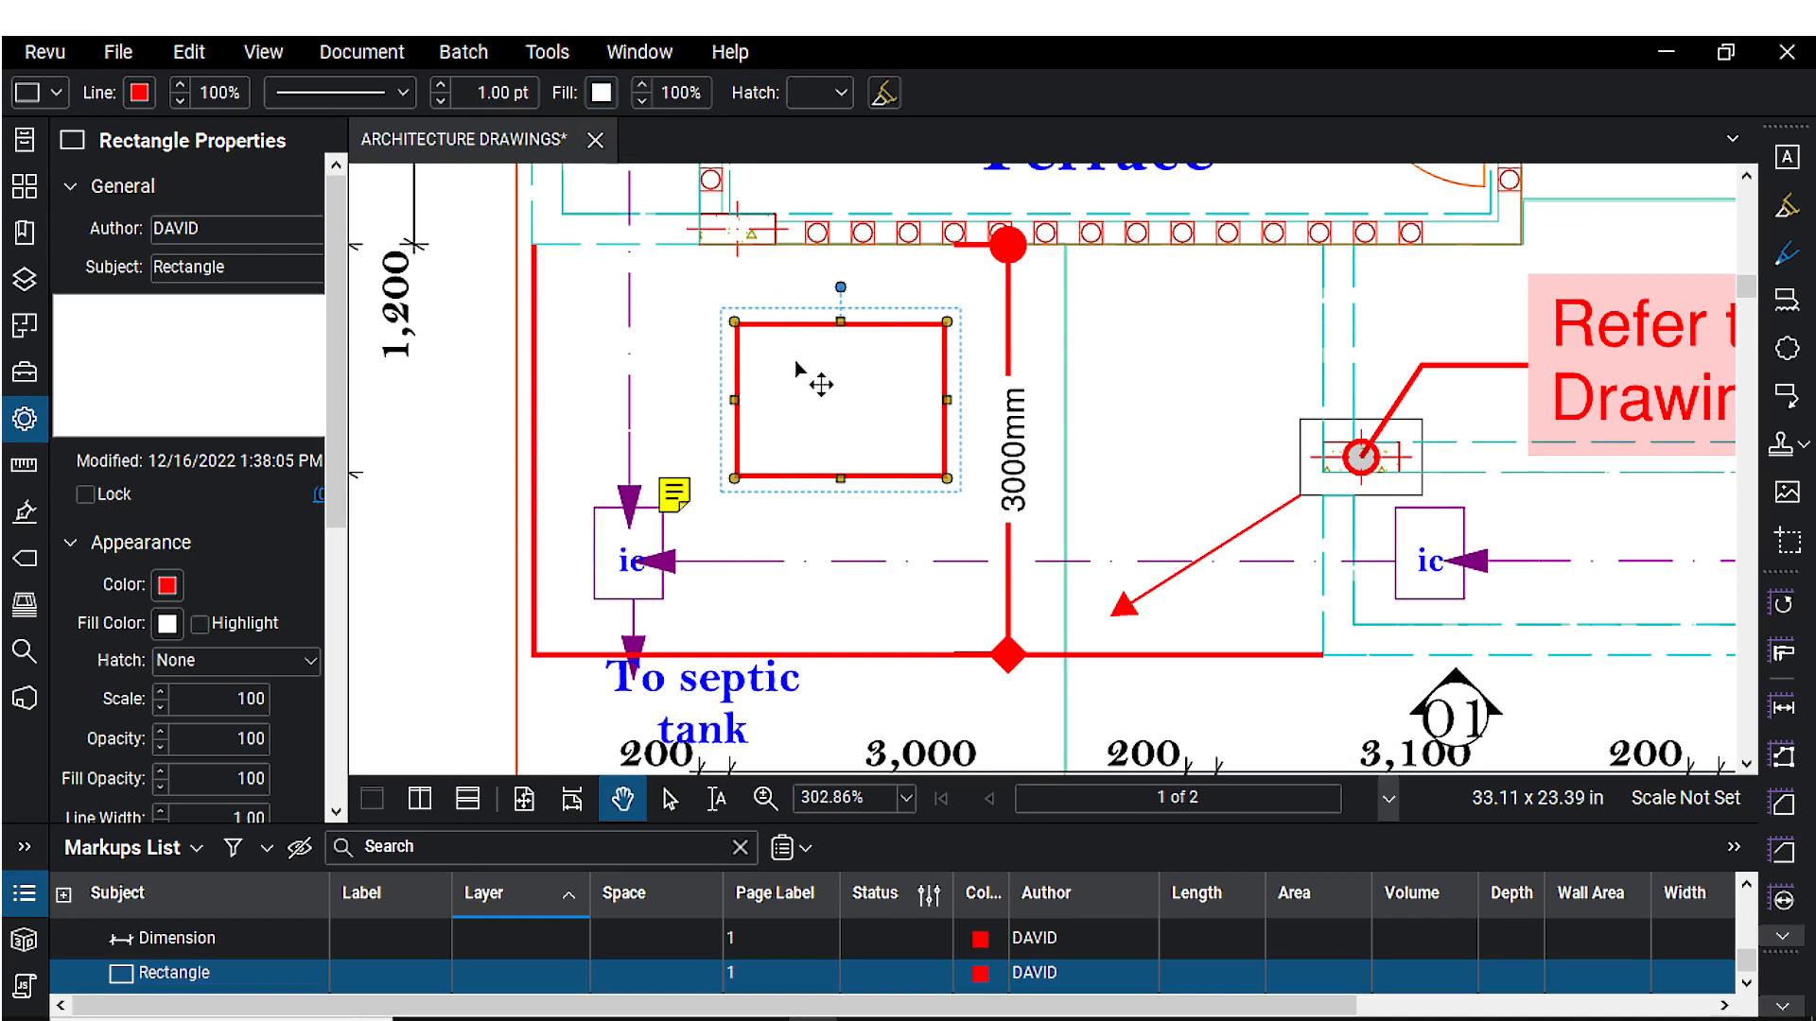
- Try a light orange fill on the rectangle and set the fill back to white
{"action": "left_click", "coordinate": [600, 91]}
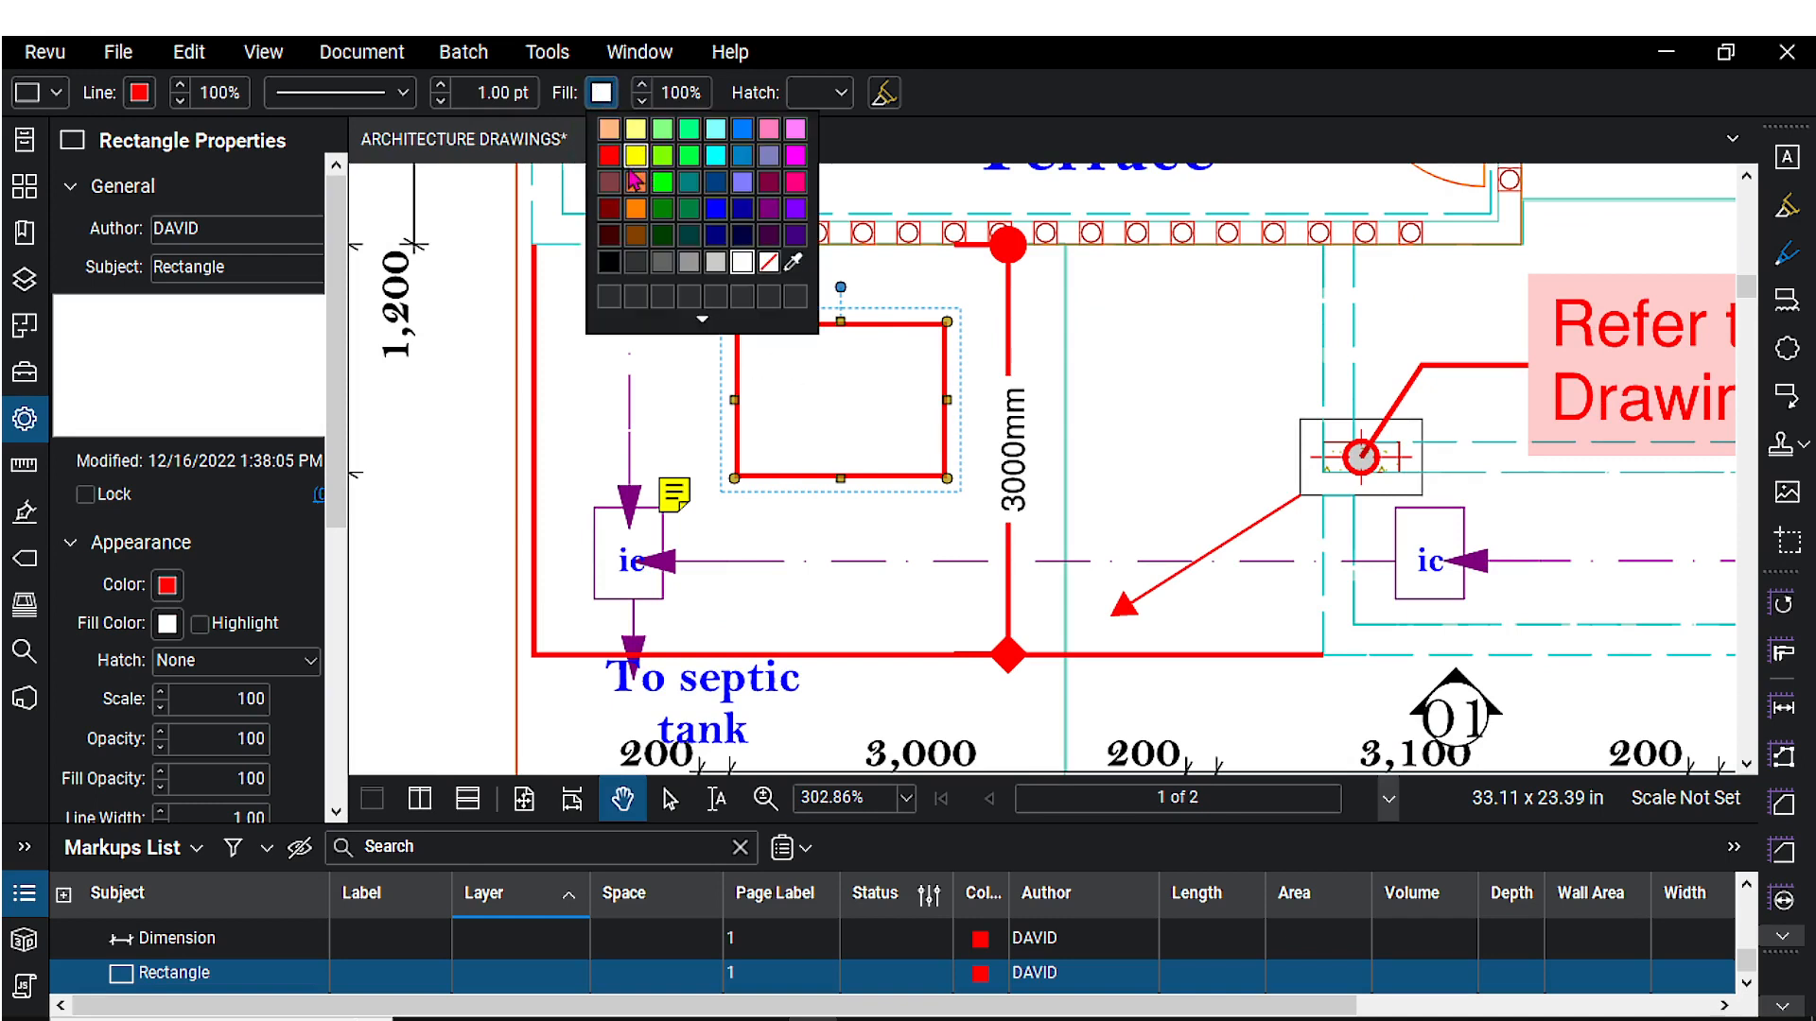
{"action": "left_click", "coordinate": [608, 128]}
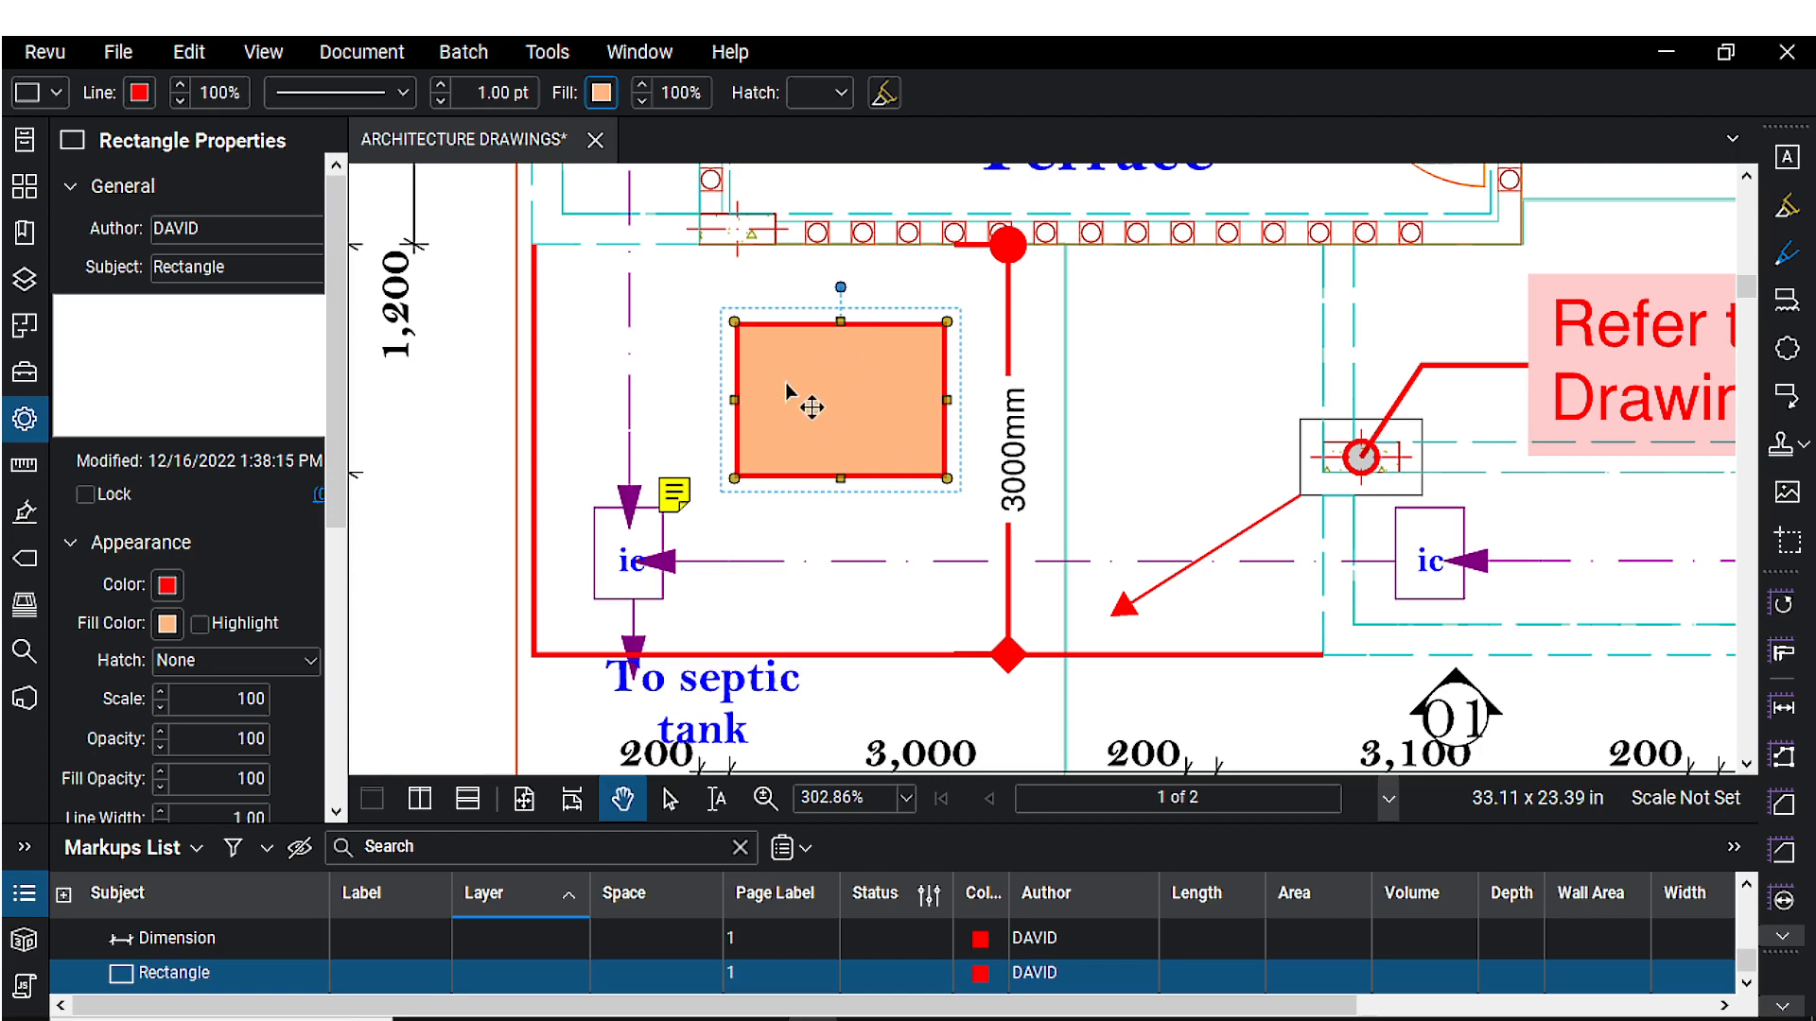
{"action": "scroll", "coordinate": [843, 422], "scroll_direction": "up", "scroll_amount": 1}
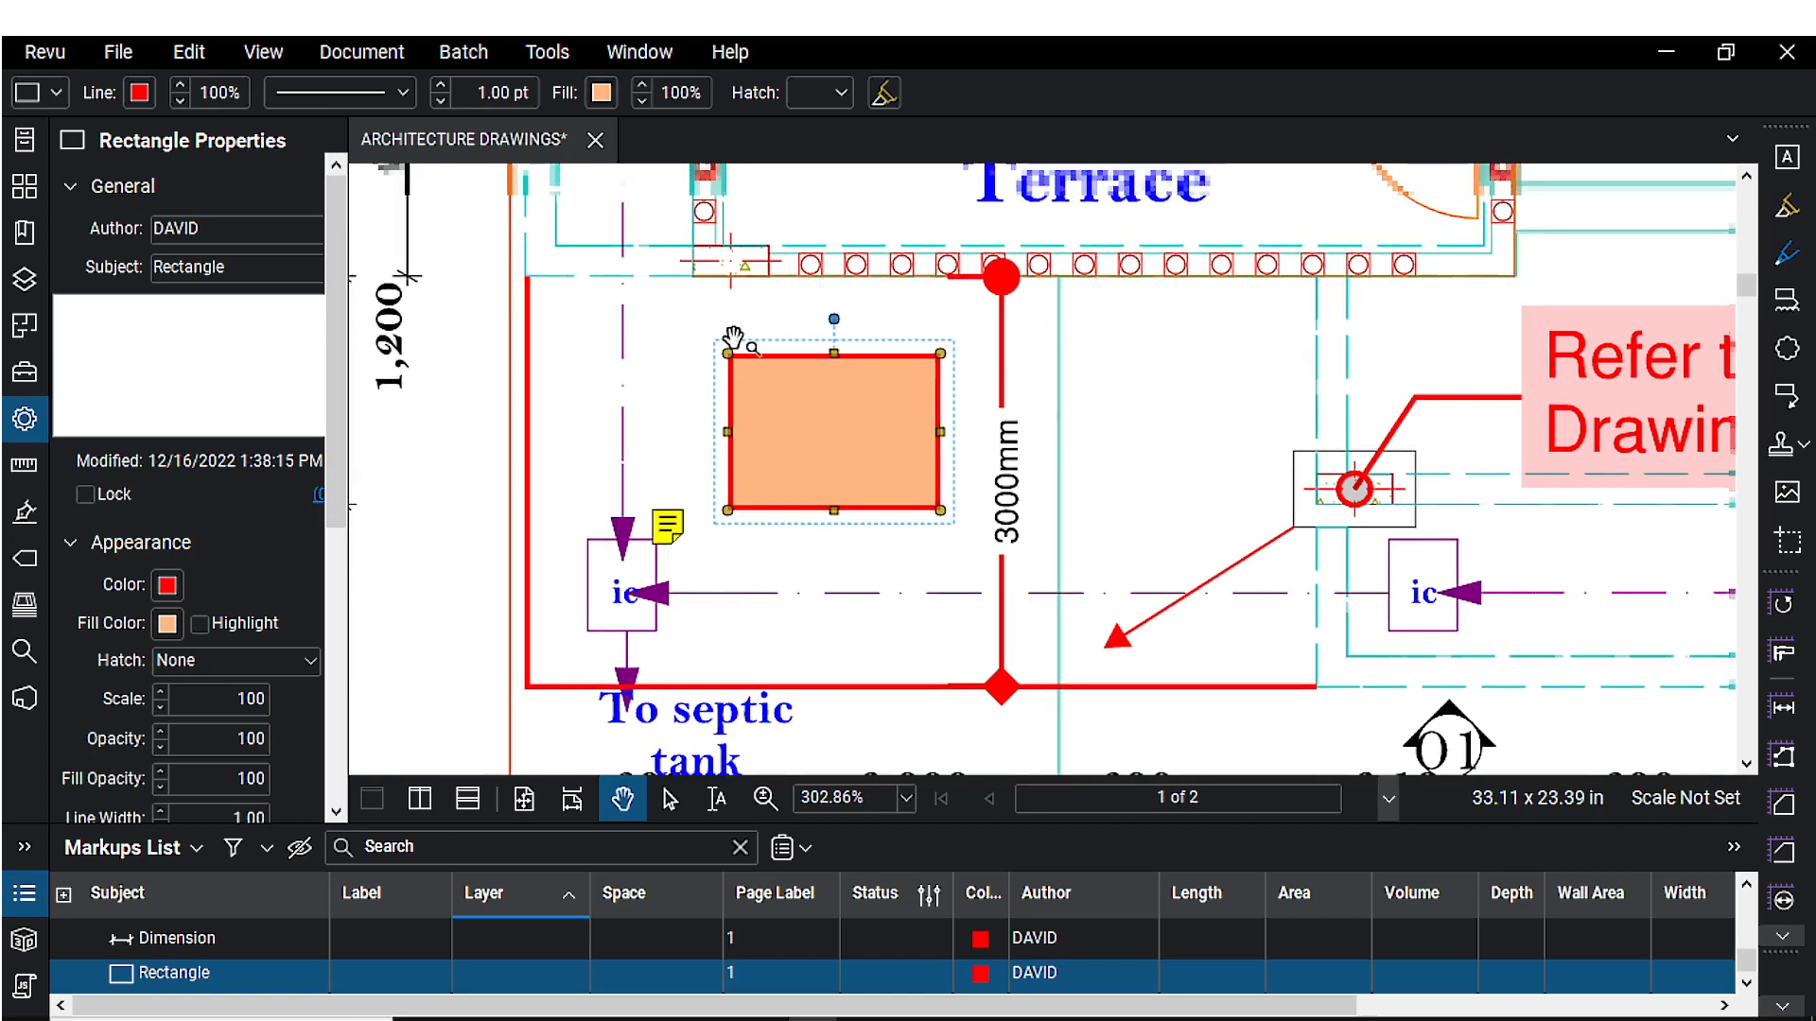
{"action": "left_click", "coordinate": [839, 91]}
{"action": "left_click", "coordinate": [693, 383]}
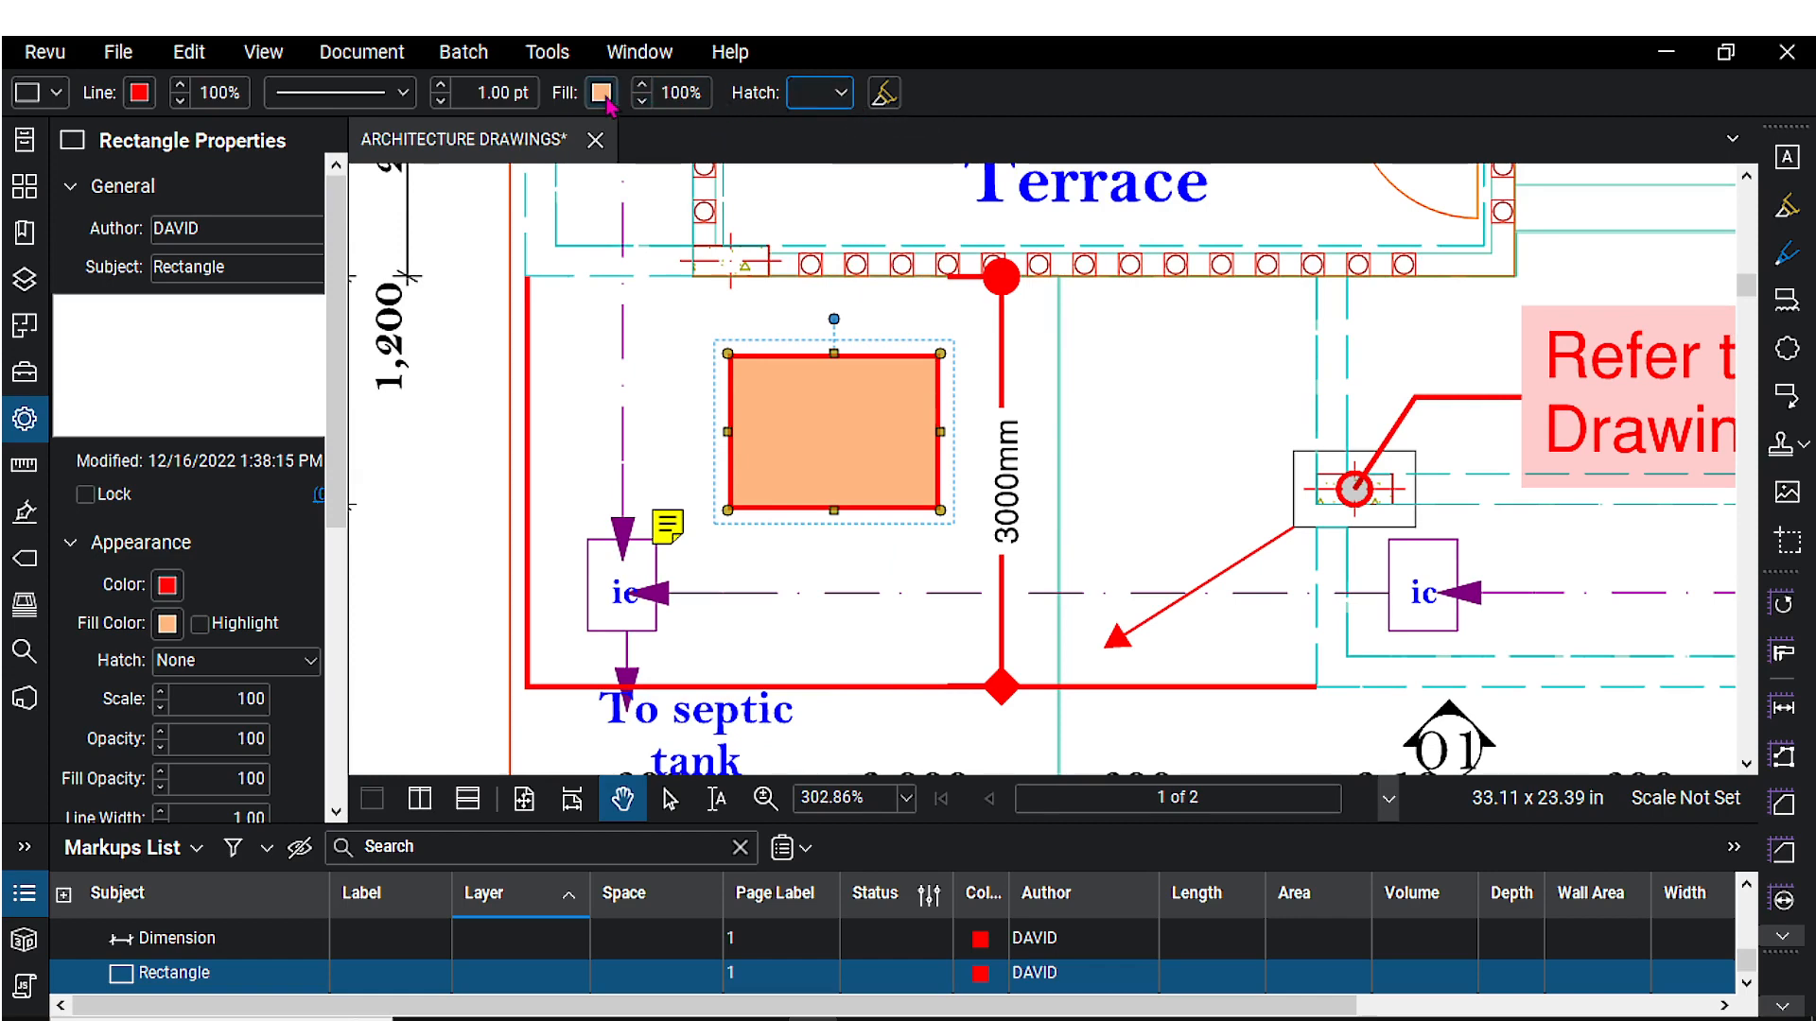
{"action": "left_click", "coordinate": [603, 94]}
{"action": "left_click", "coordinate": [743, 265]}
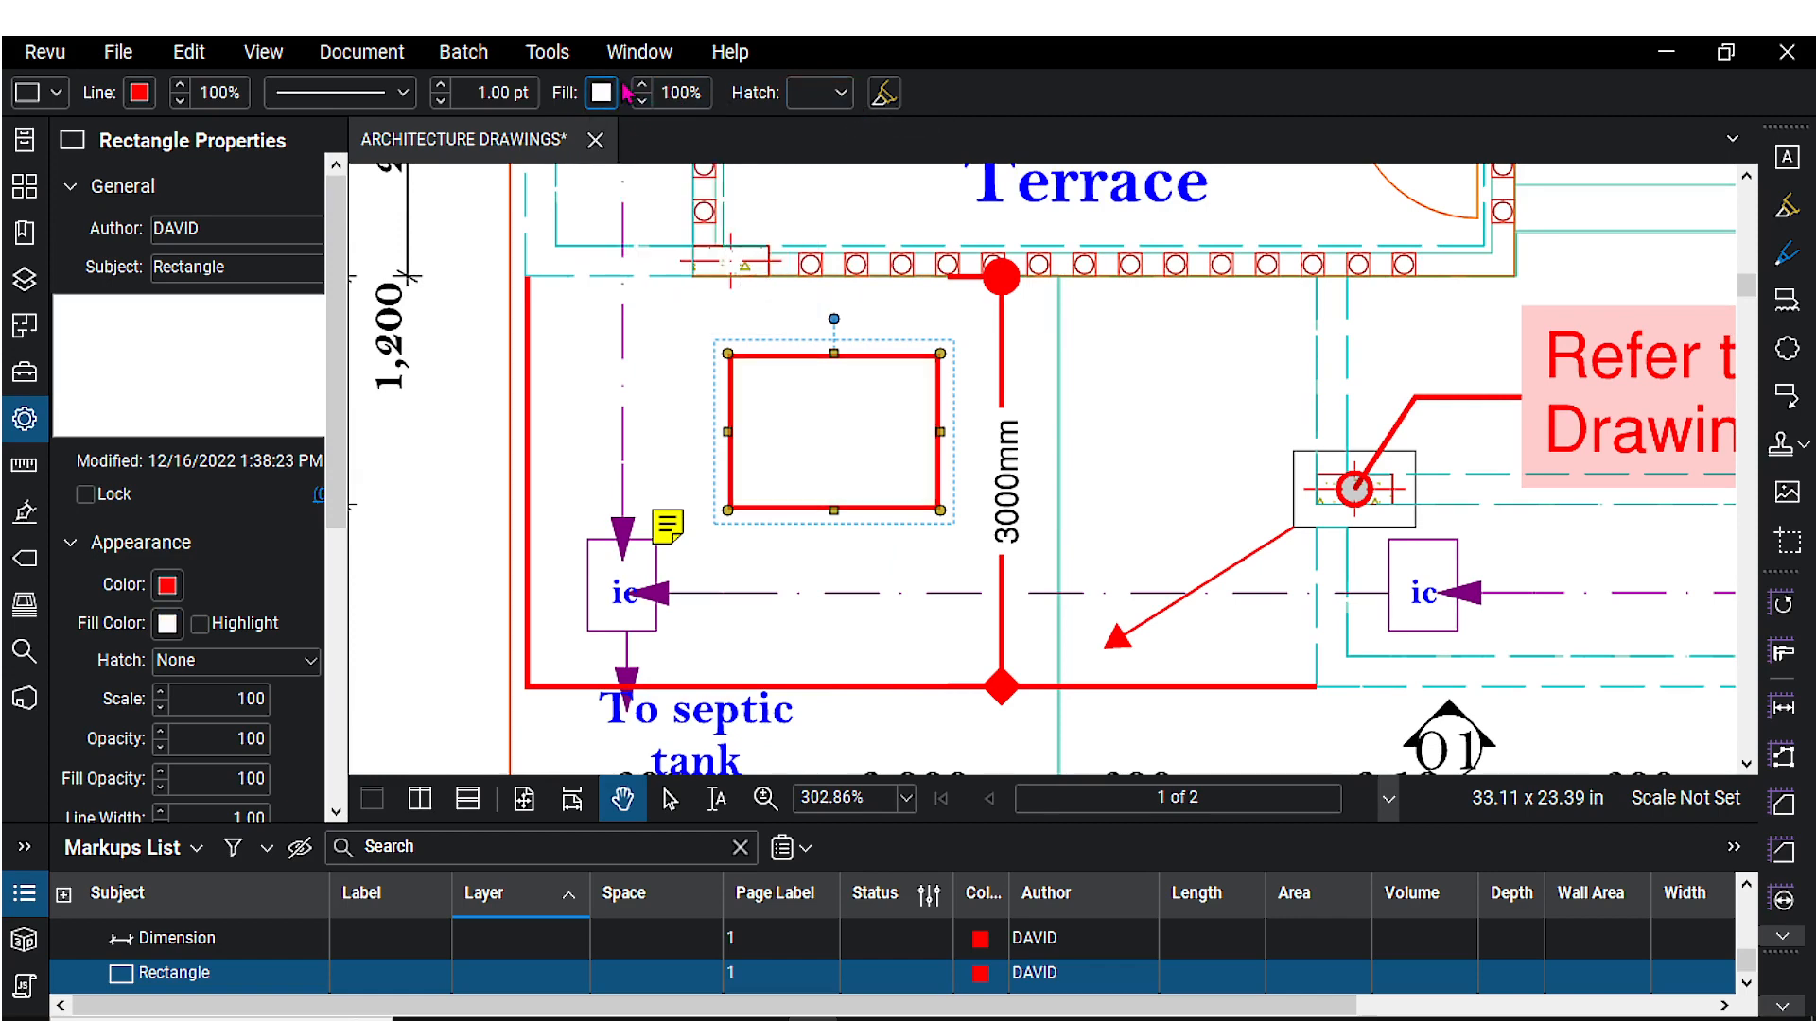
- Open the hatch pattern set manager for the rectangle and close it without changes
{"action": "left_click", "coordinate": [839, 92]}
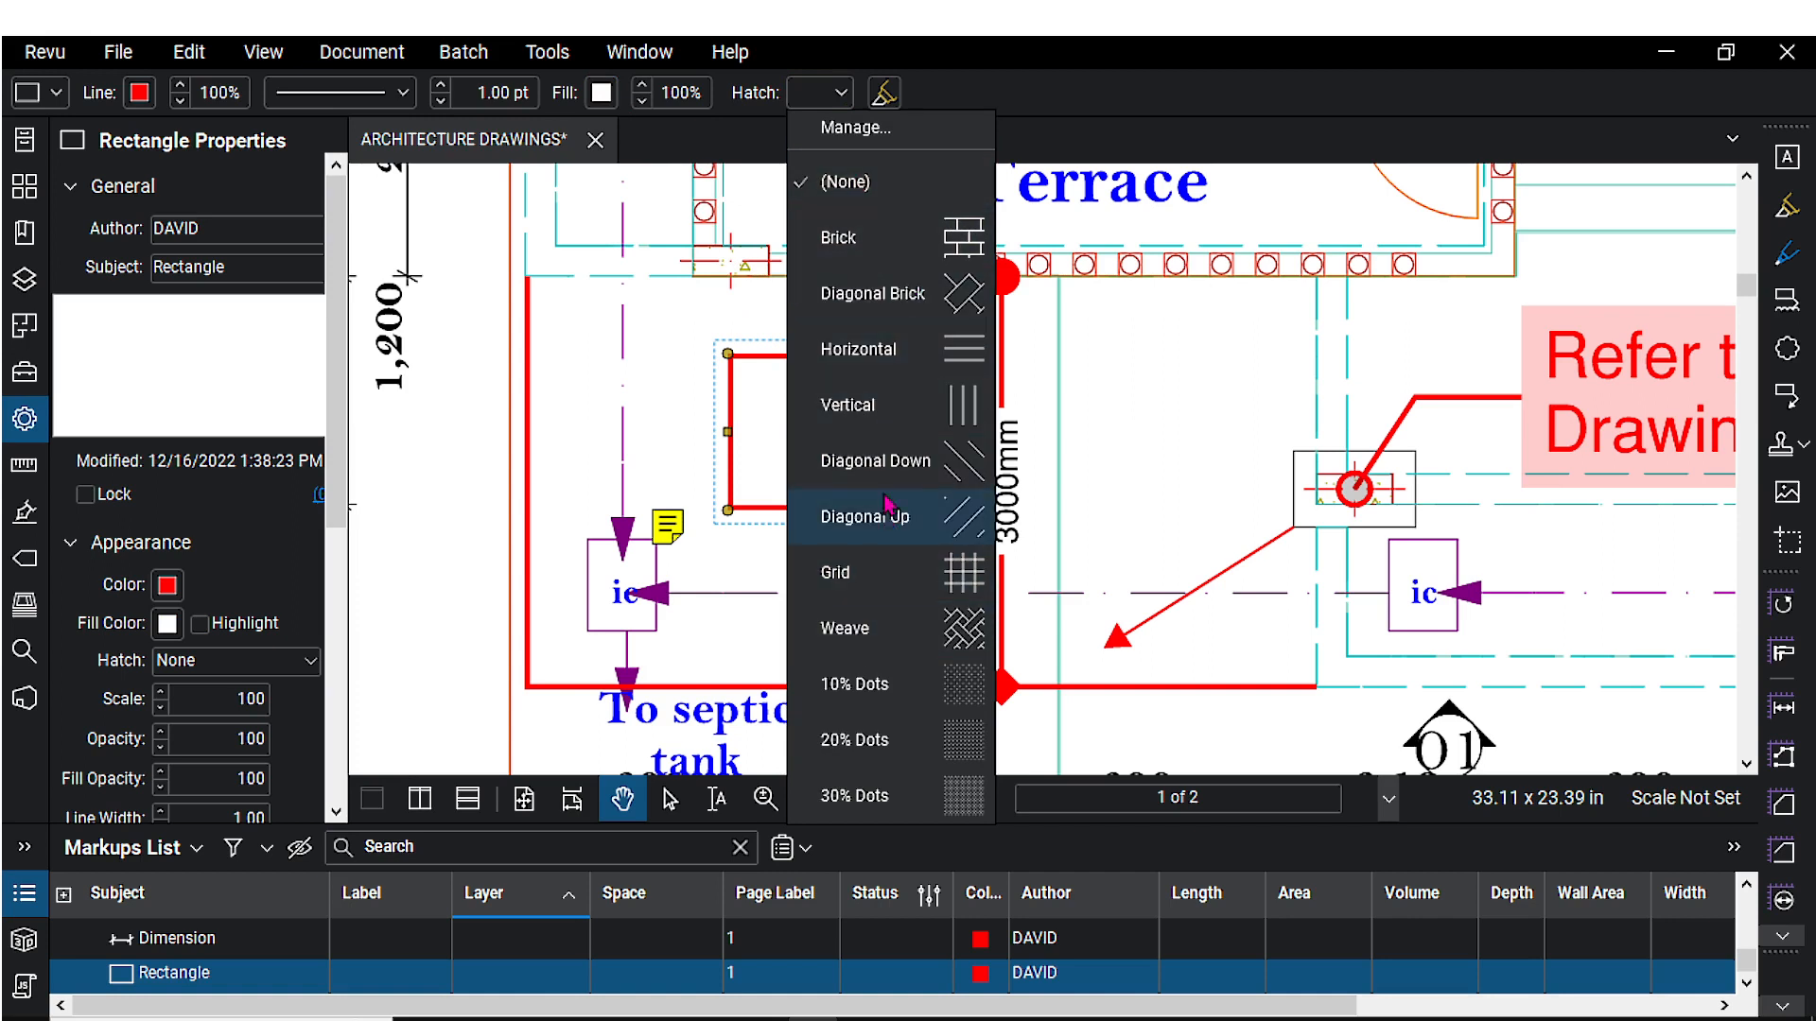
{"action": "left_click", "coordinate": [862, 127]}
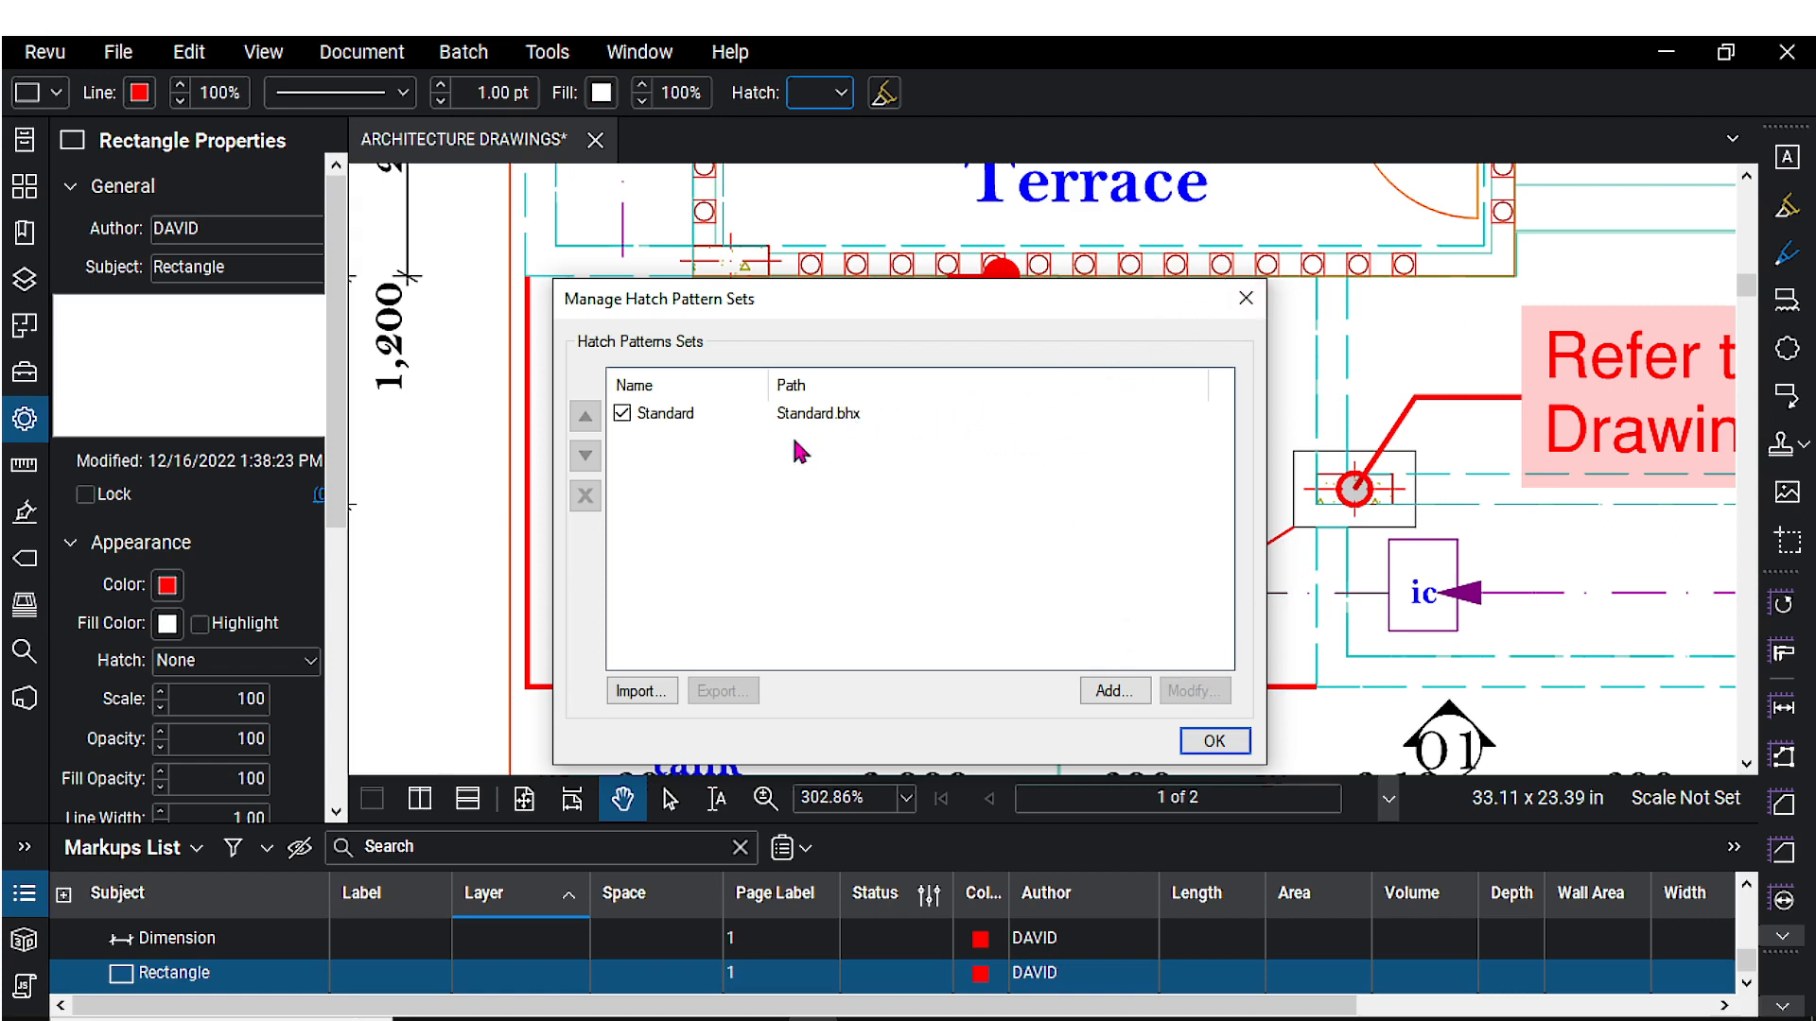
{"action": "left_click", "coordinate": [1245, 298]}
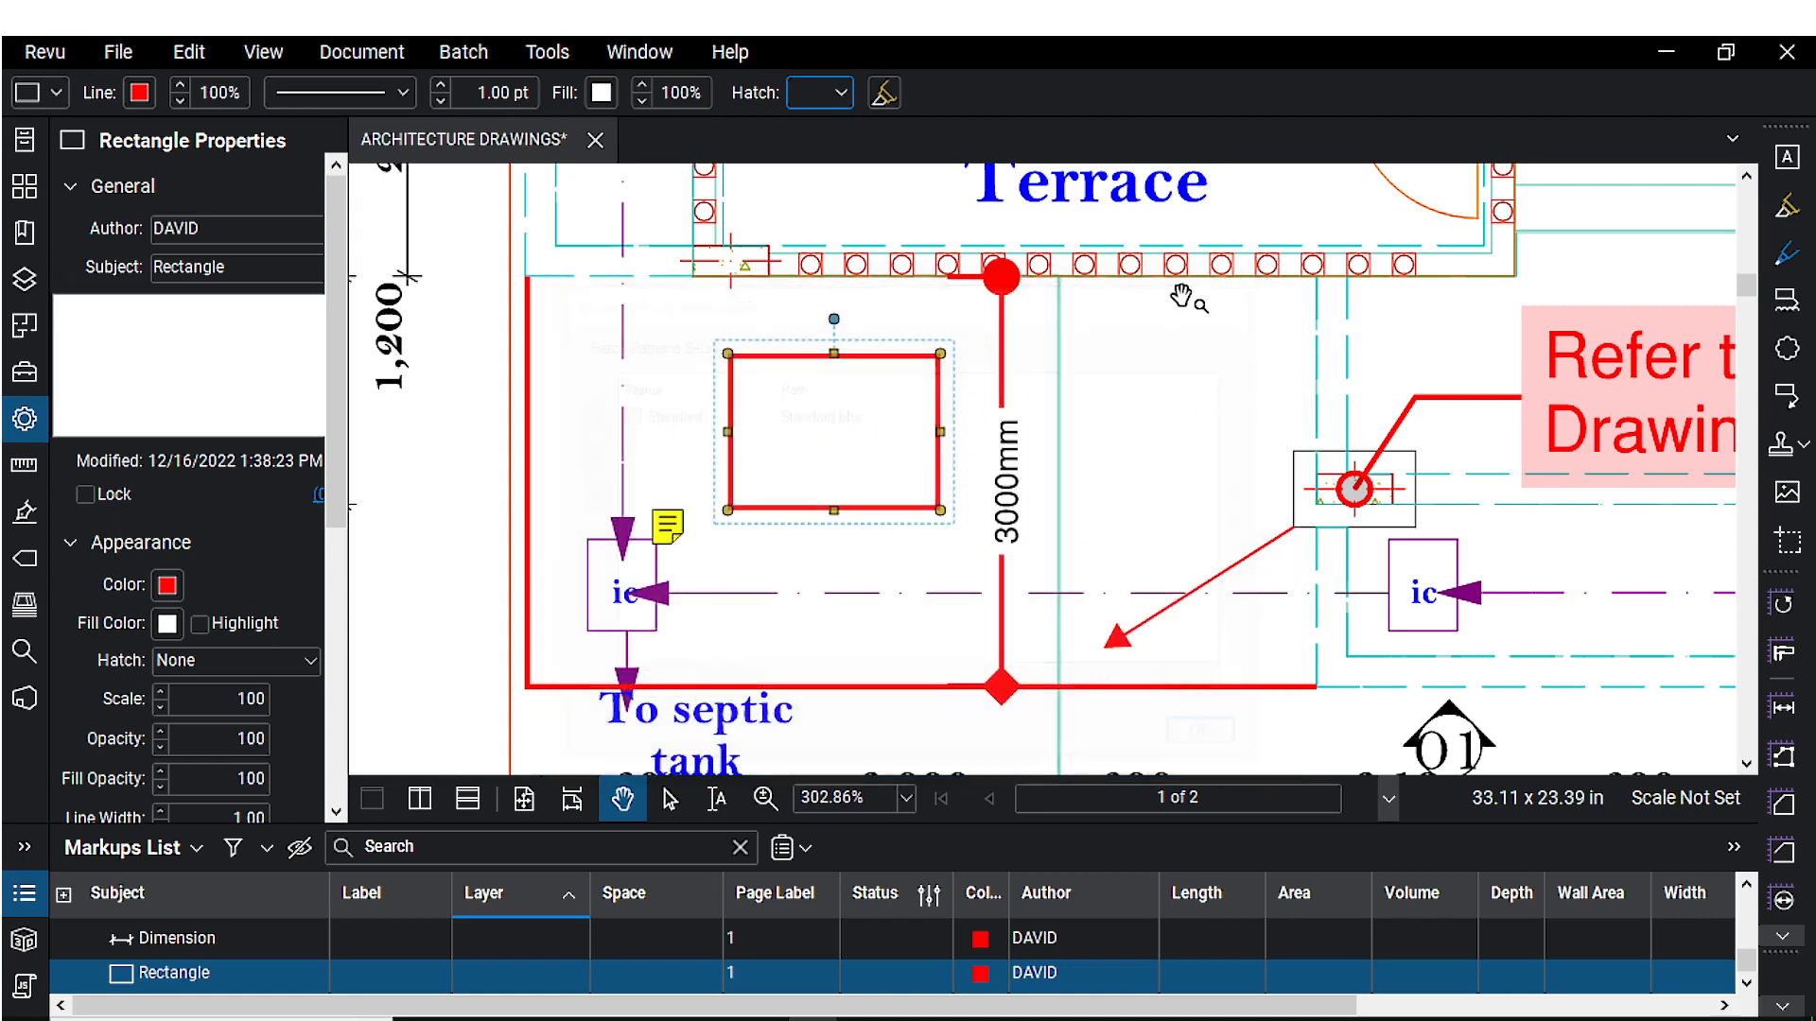
- Apply the Weave hatch to the rectangle, deselect it to check the pattern and select it again
{"action": "left_click", "coordinate": [838, 92]}
{"action": "left_click", "coordinate": [888, 628]}
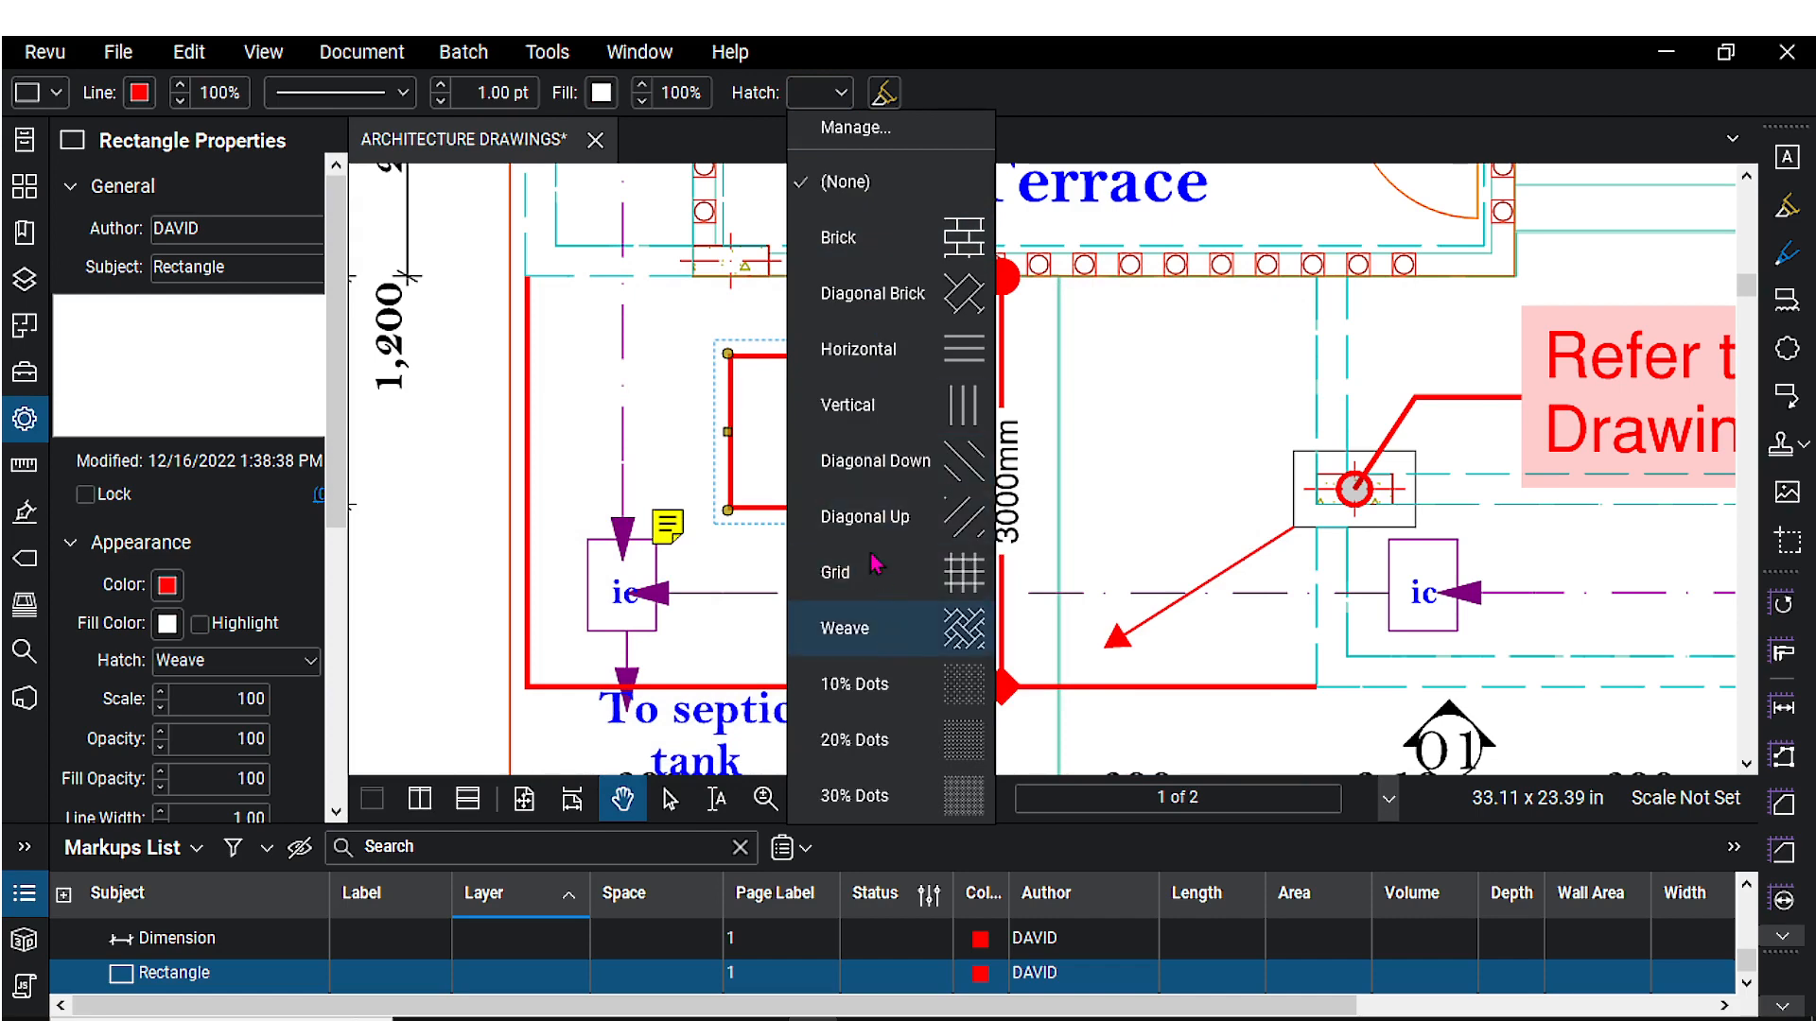
{"action": "scroll", "coordinate": [799, 468], "scroll_direction": "up", "scroll_amount": 3}
{"action": "left_click", "coordinate": [606, 369]}
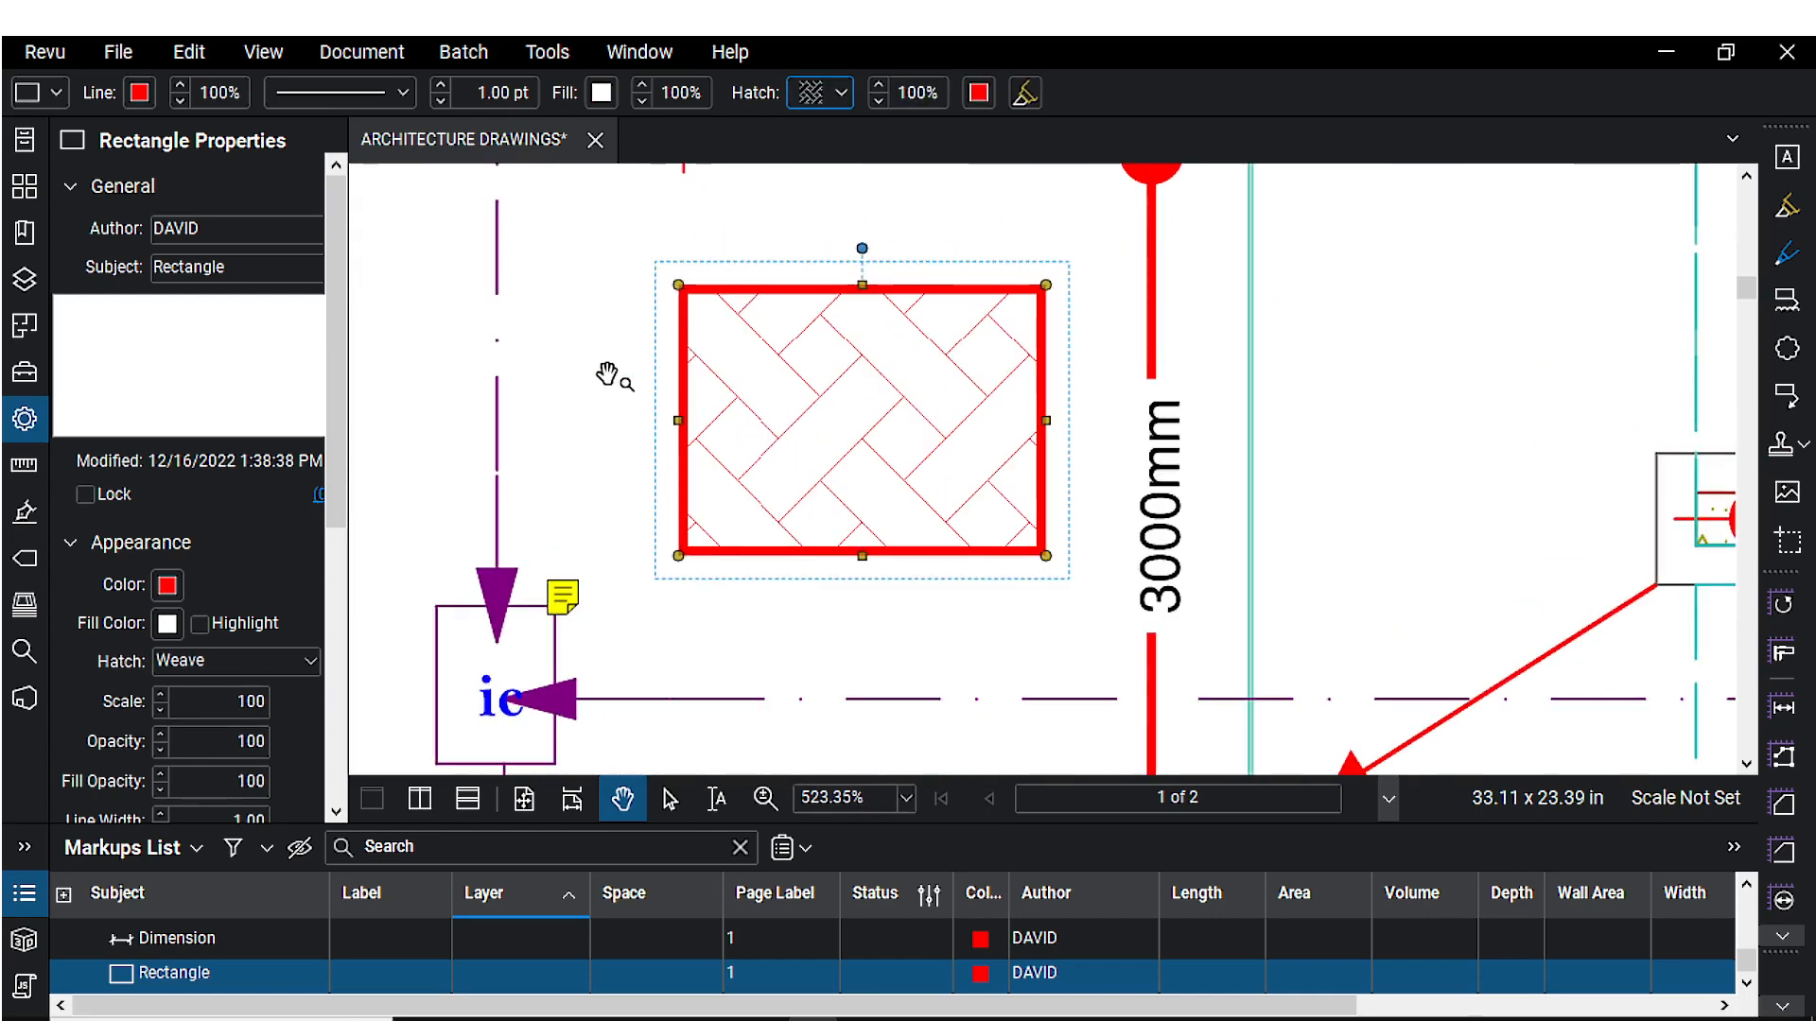
{"action": "scroll", "coordinate": [844, 423], "scroll_direction": "down", "scroll_amount": 3}
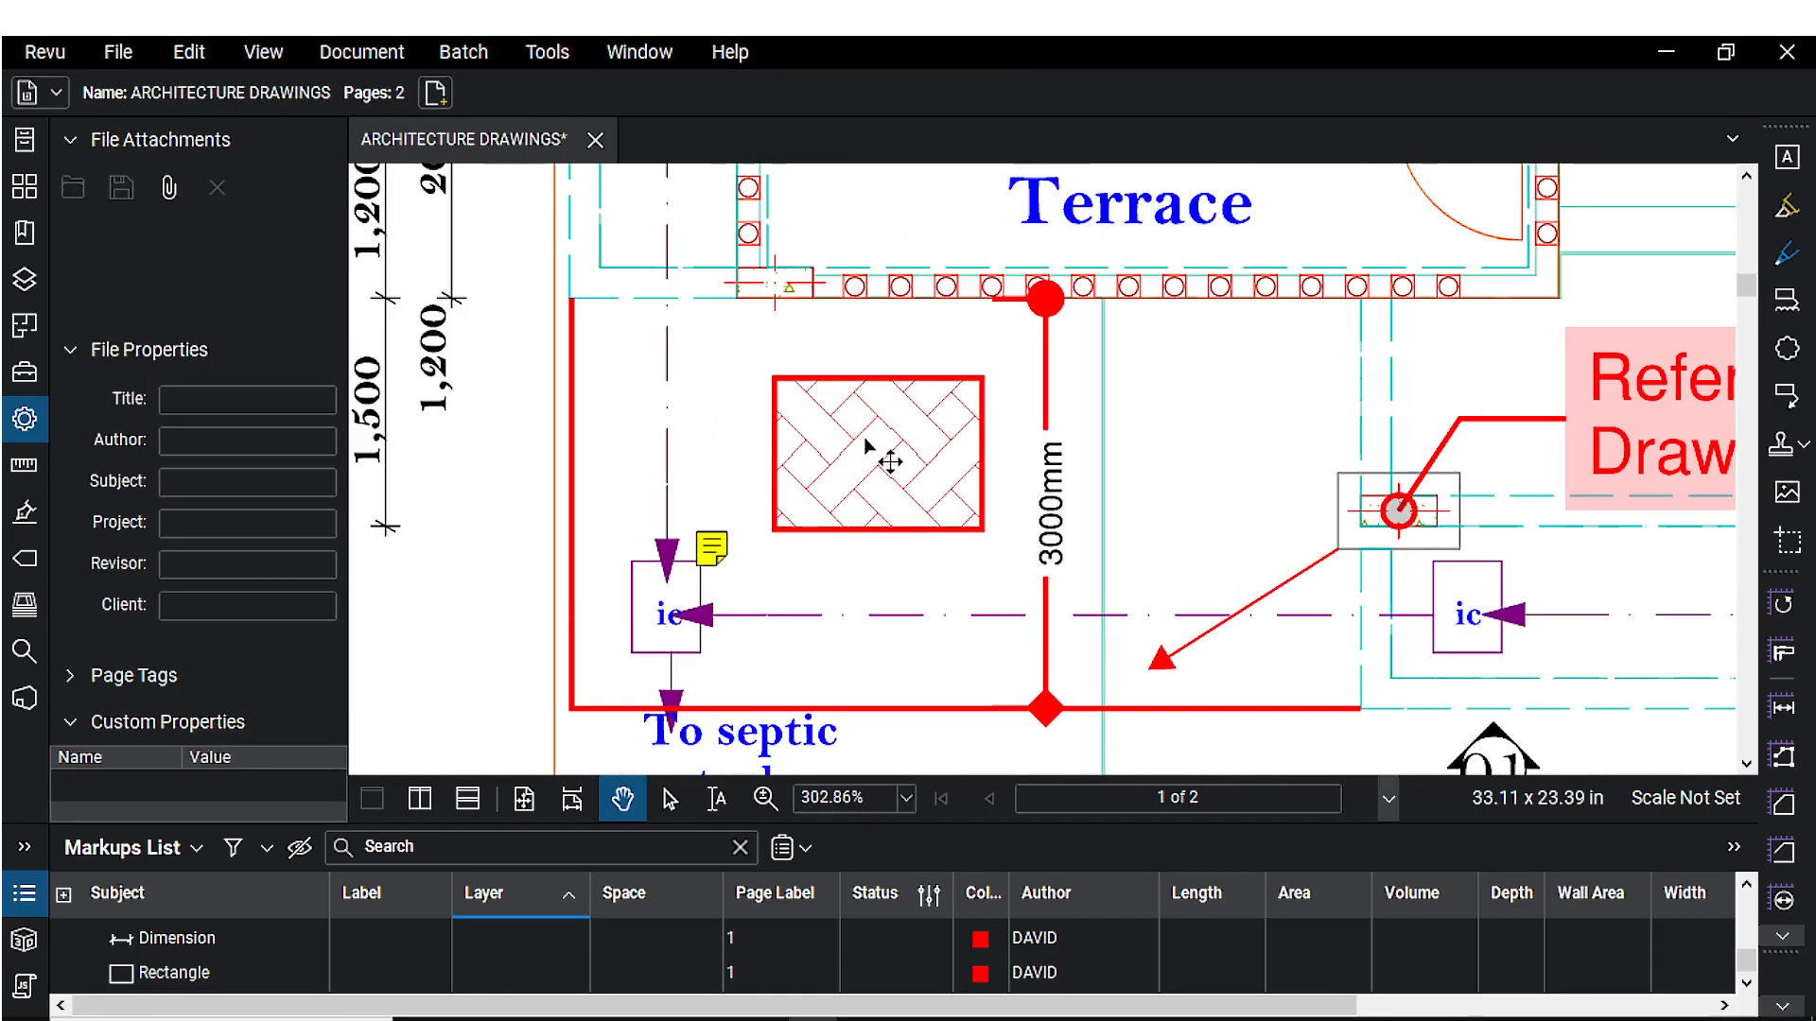
{"action": "left_click", "coordinate": [883, 457]}
{"action": "scroll", "coordinate": [815, 487], "scroll_direction": "down", "scroll_amount": 2}
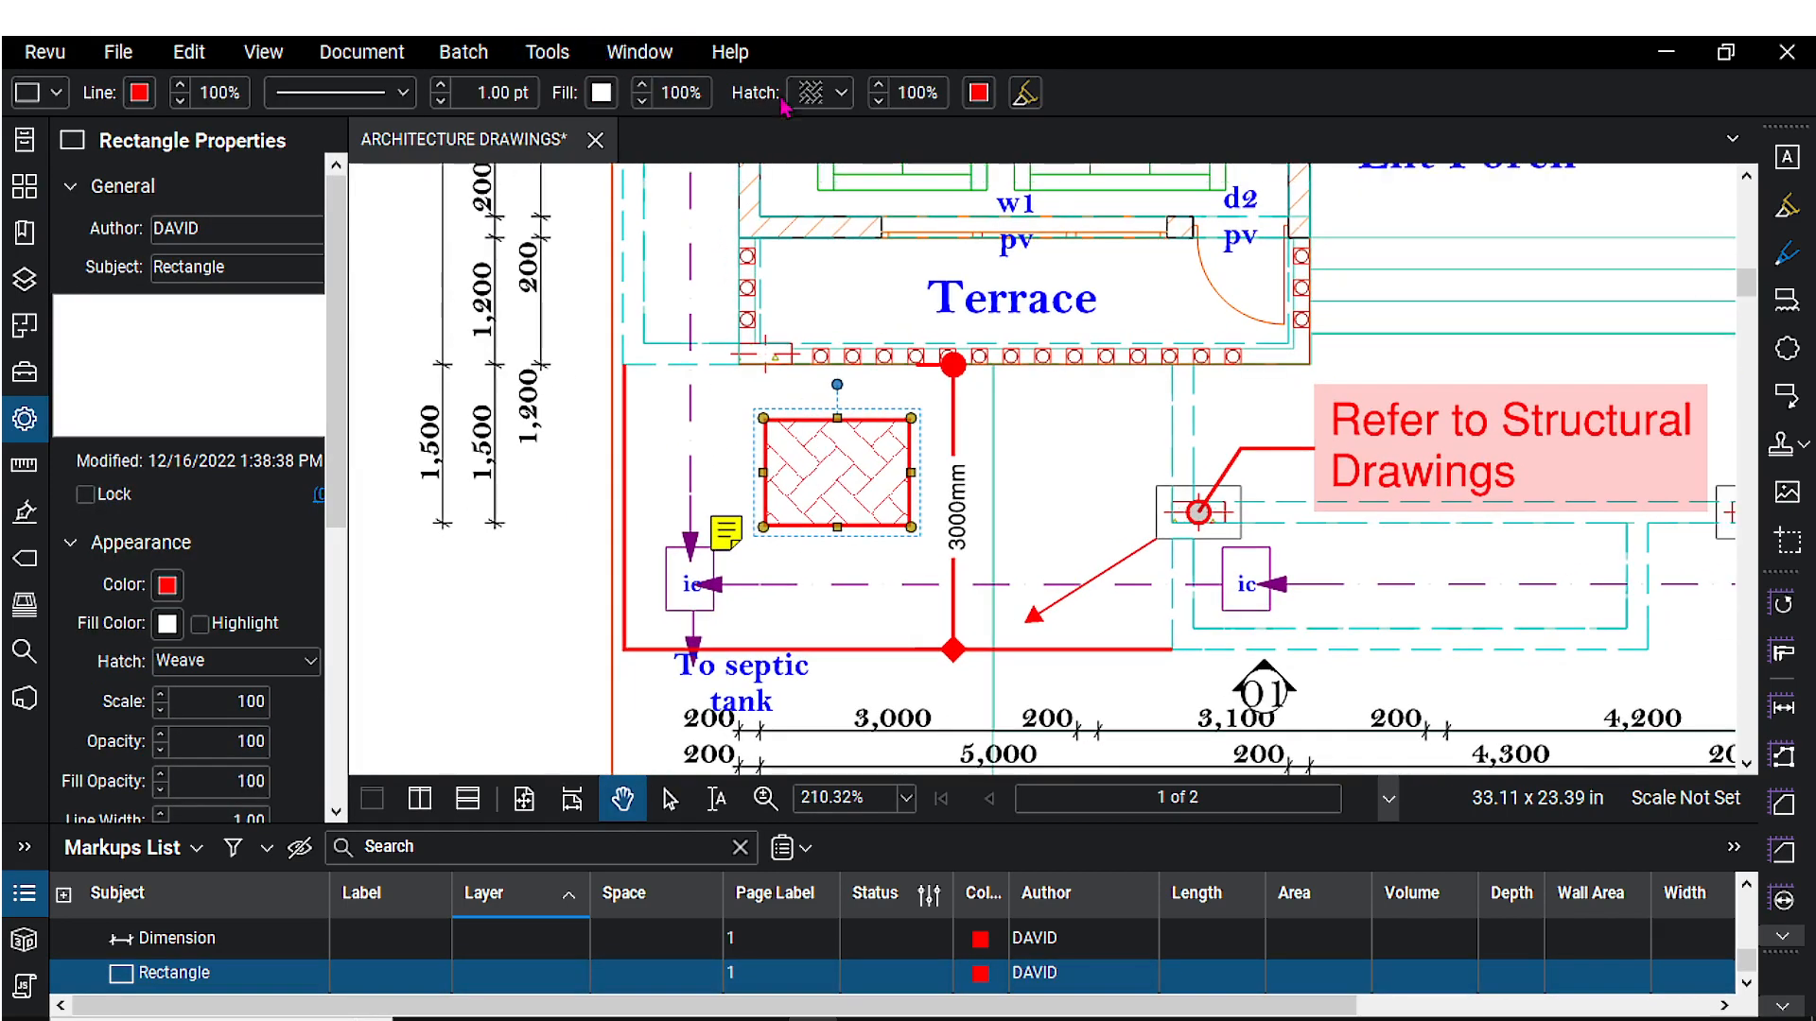
- Draw an ellipse markup below the terrace, between the 3000mm dimension and the structural drawings callout
{"action": "left_click", "coordinate": [547, 51]}
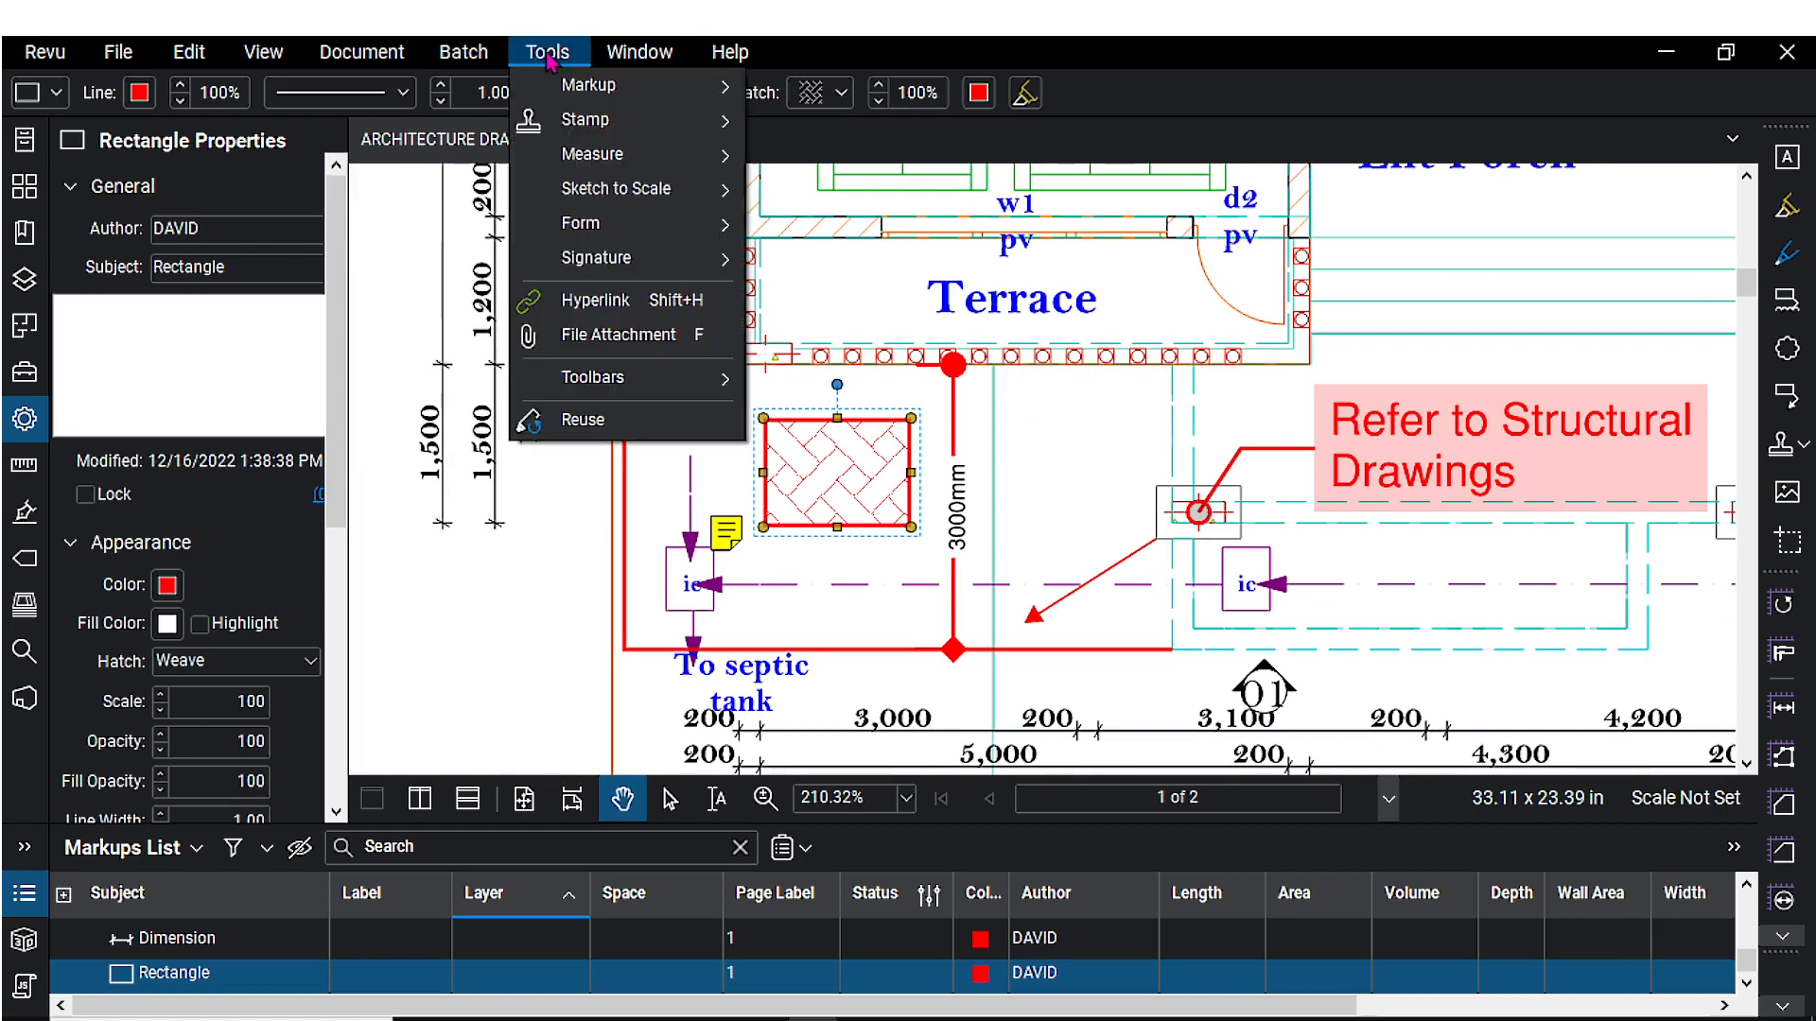
{"action": "mouse_move", "coordinate": [575, 88]}
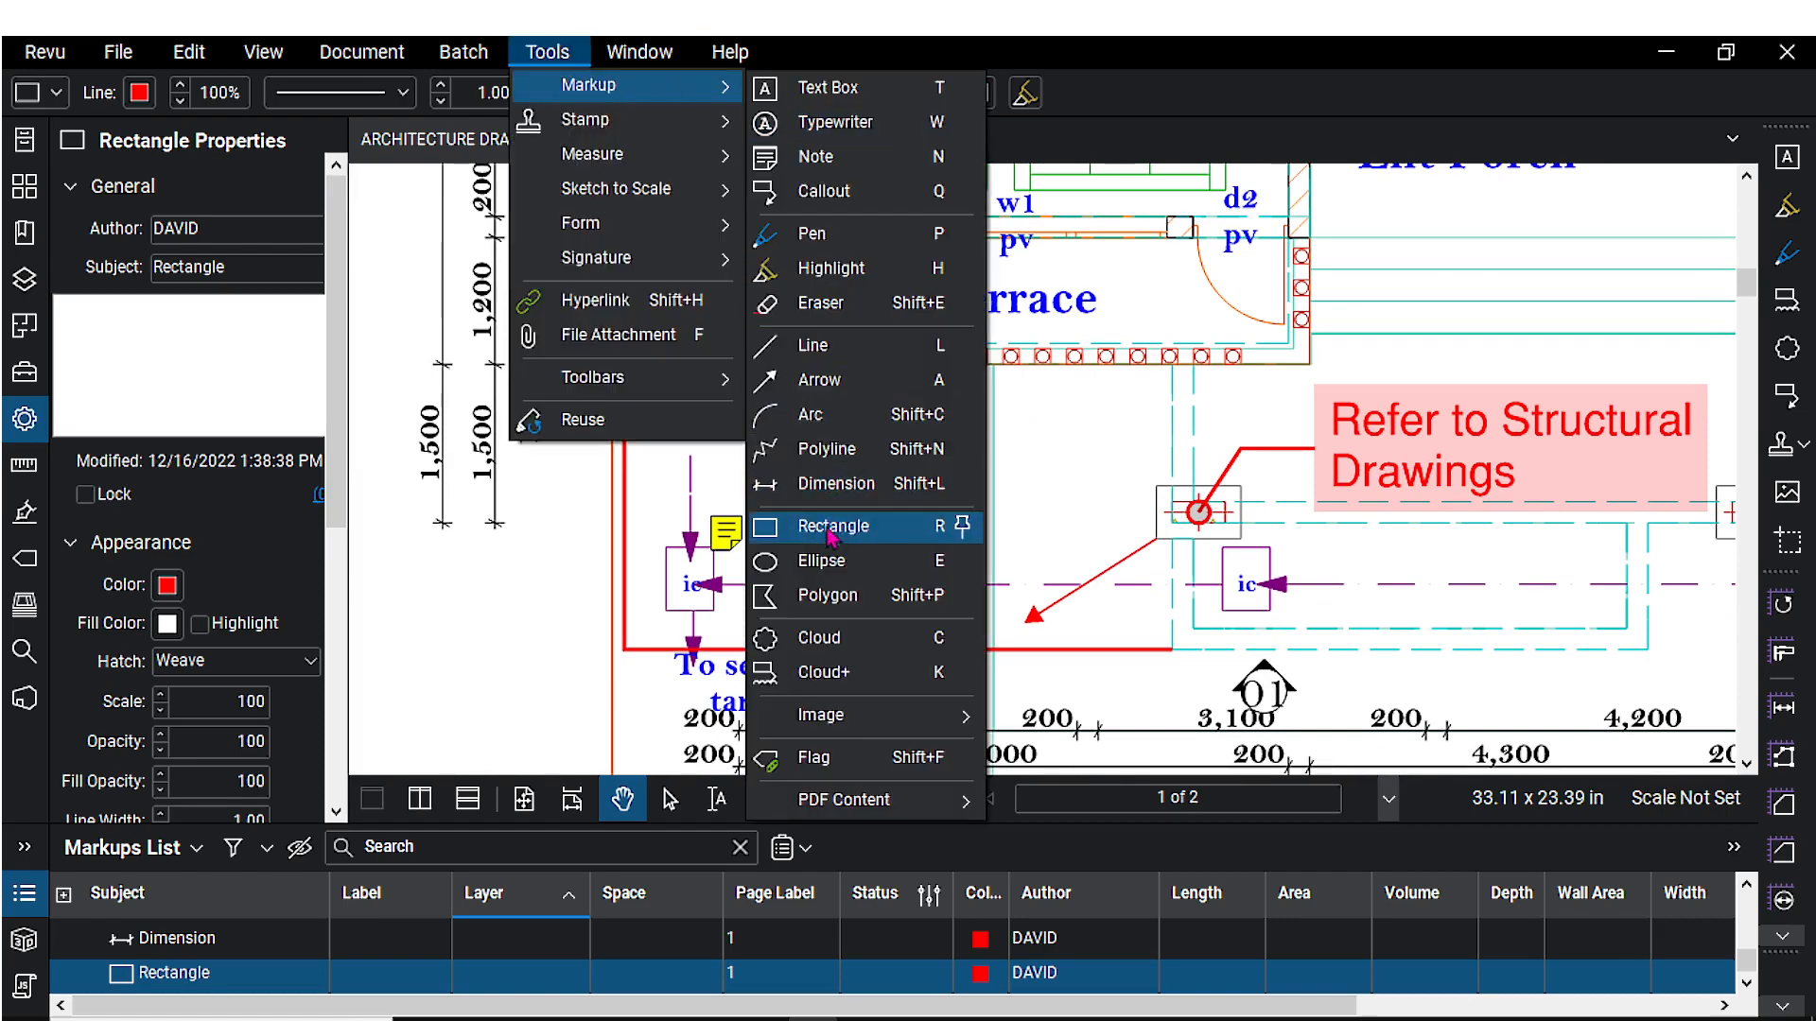
{"action": "left_click", "coordinate": [825, 561]}
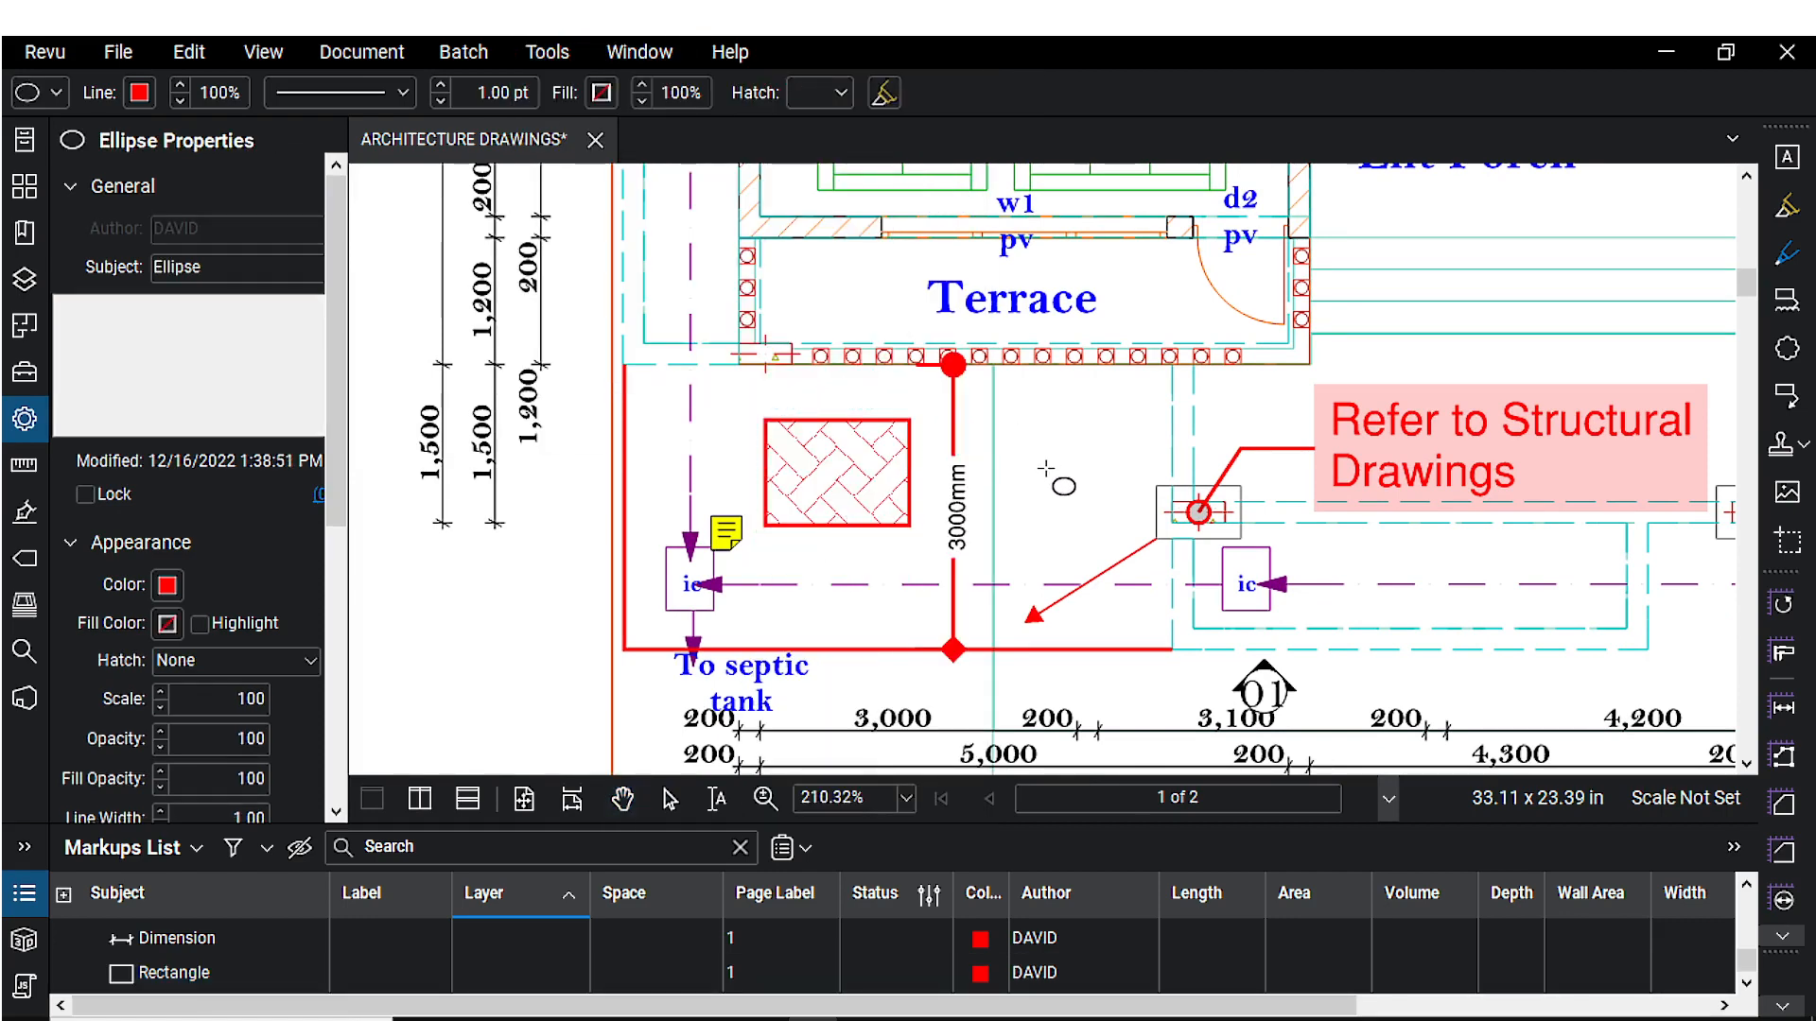
{"action": "scroll", "coordinate": [1045, 468], "scroll_direction": "up", "scroll_amount": 3}
{"action": "left_click_drag", "start_coordinate": [1012, 407], "coordinate": [1180, 521]}
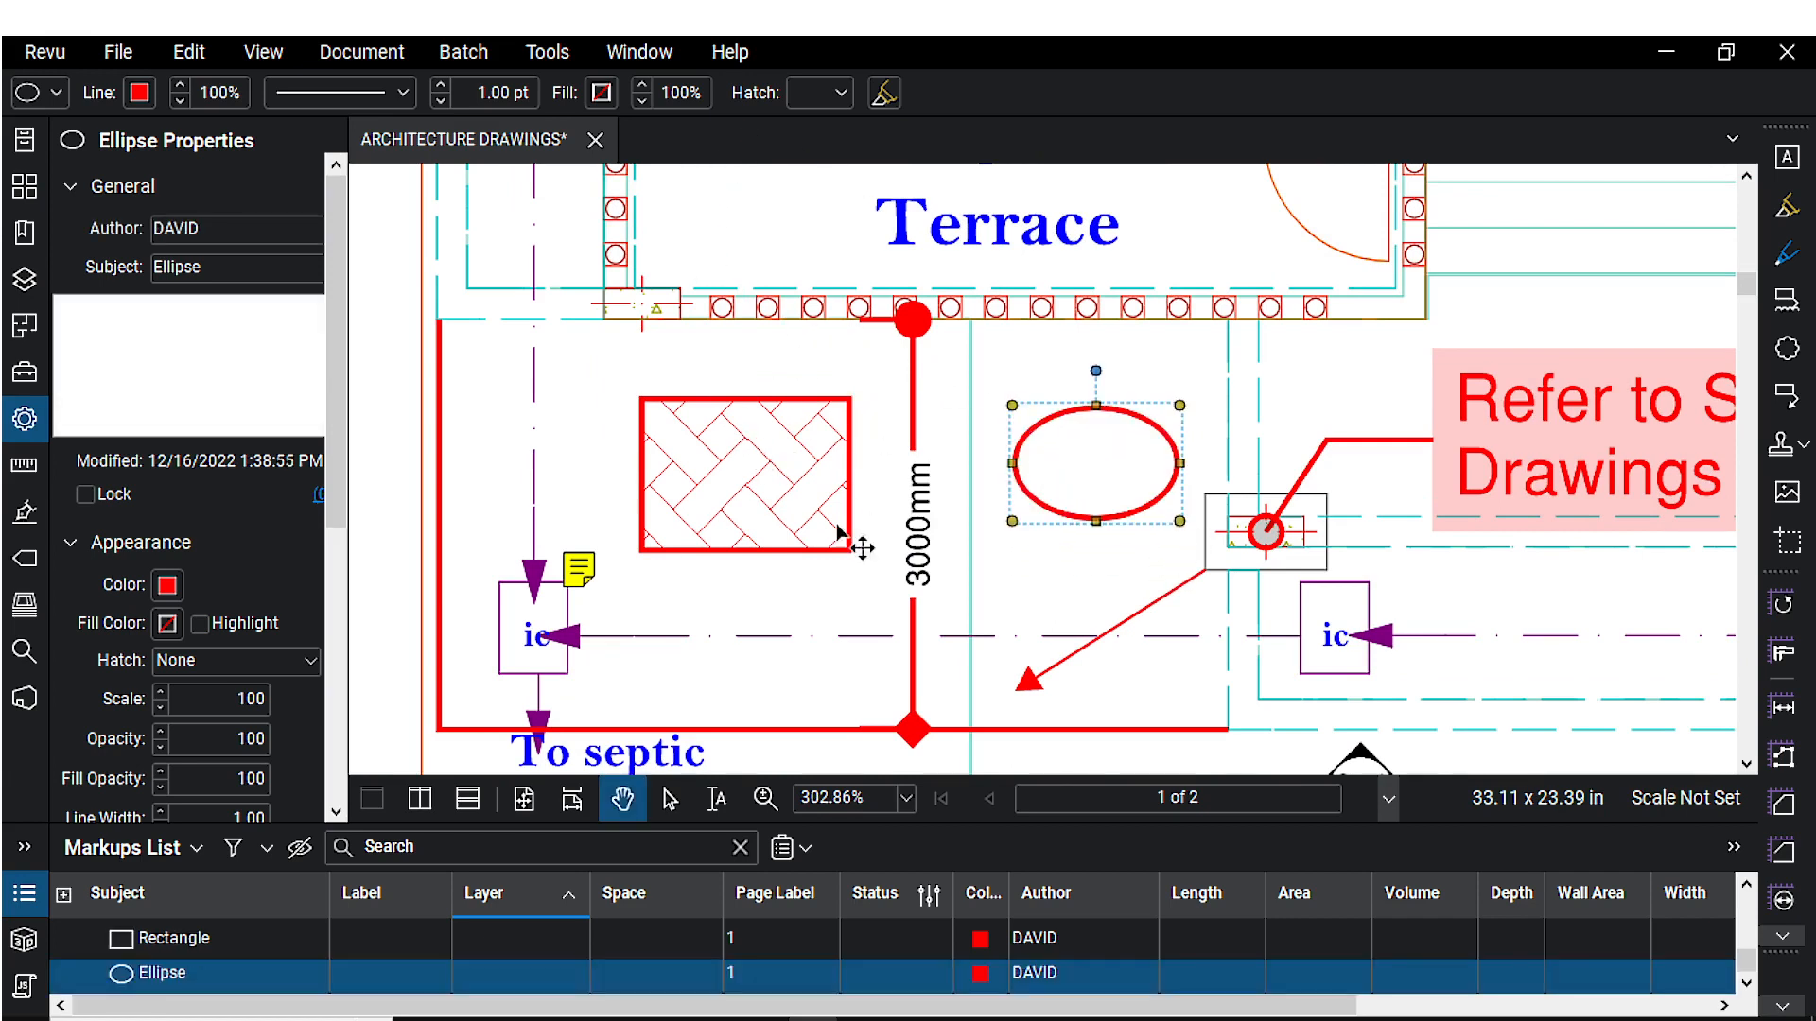
- Hatch the ellipse with Diagonal Brick and change the pattern to Brick
{"action": "left_click", "coordinate": [823, 93]}
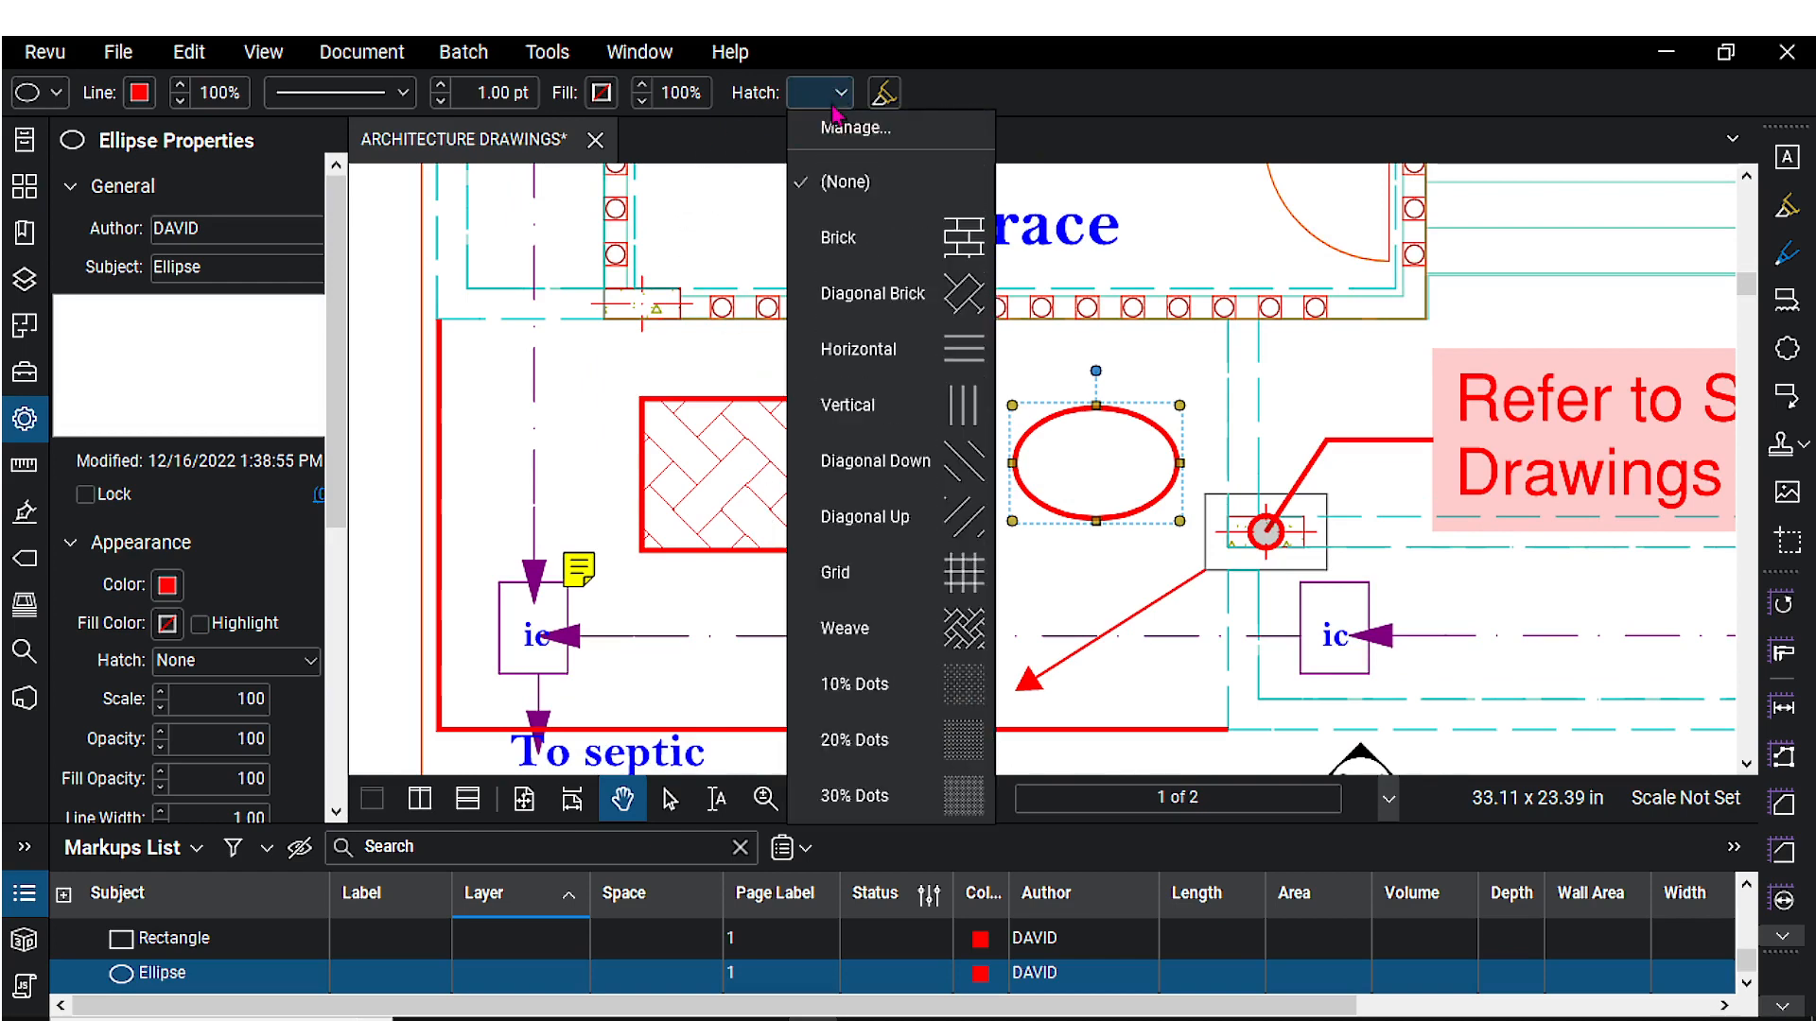
{"action": "left_click", "coordinate": [882, 300]}
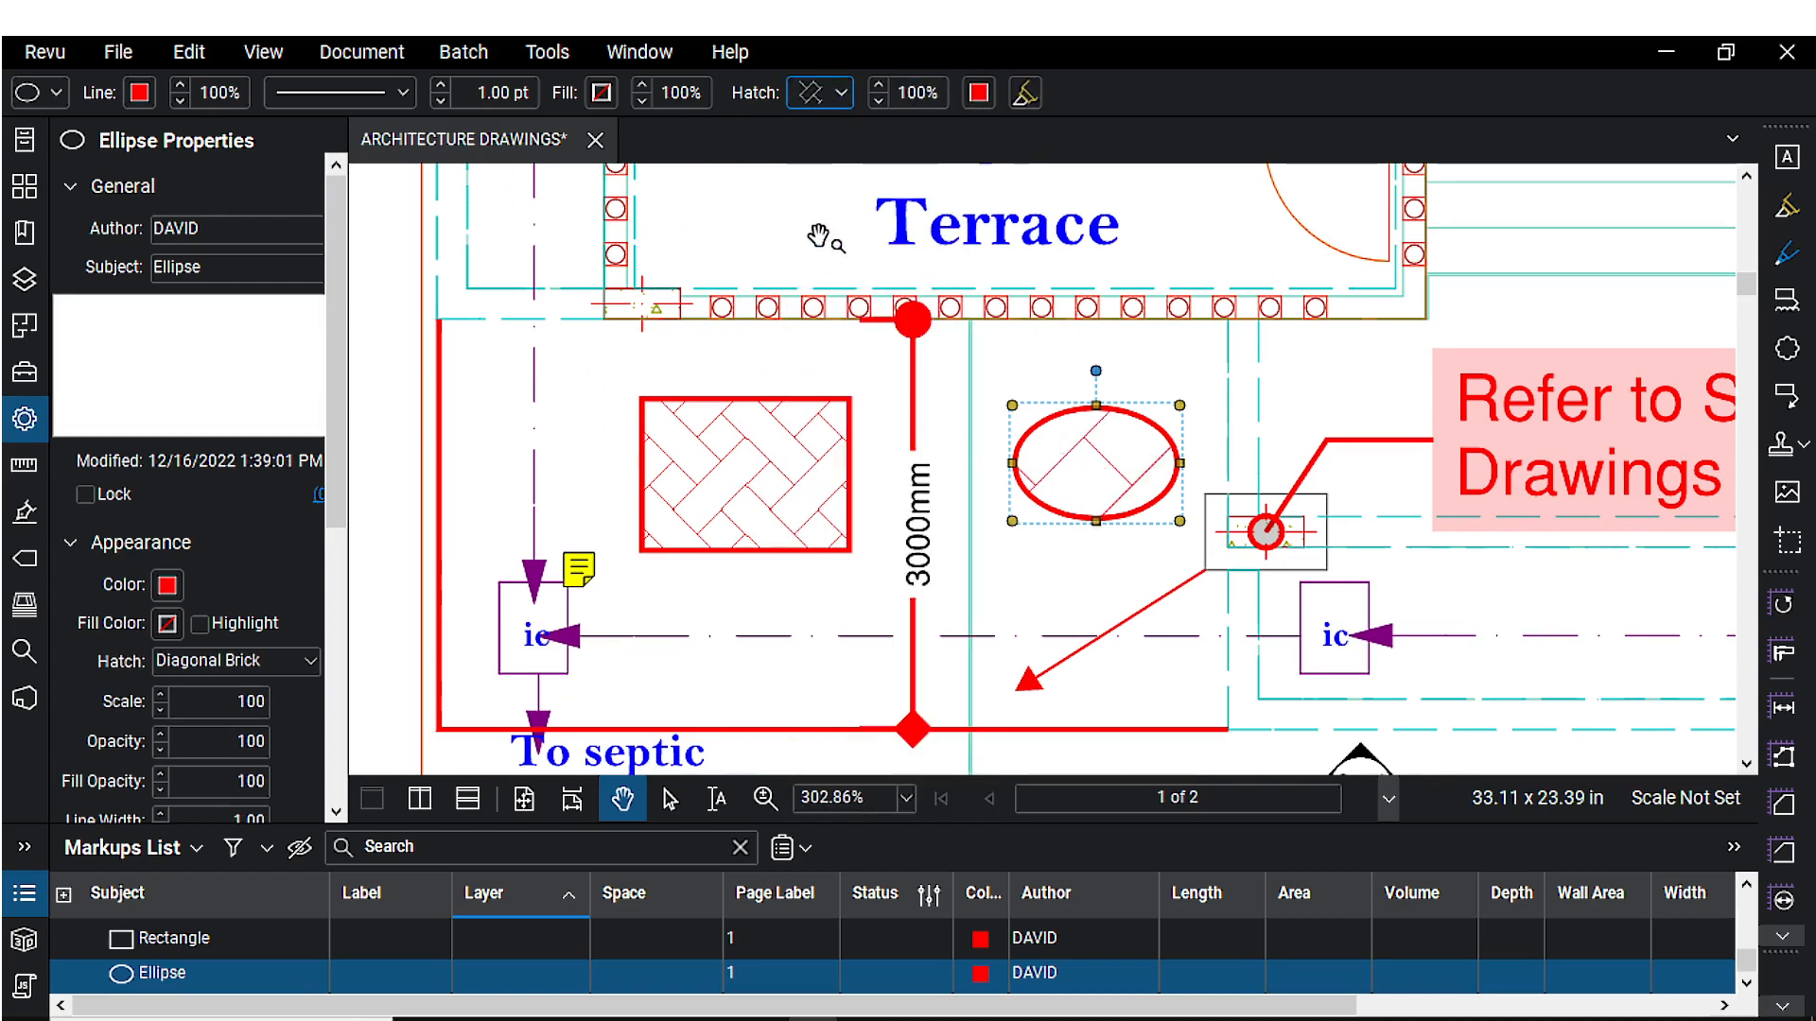
{"action": "left_click", "coordinate": [819, 95]}
{"action": "scroll", "coordinate": [886, 294], "scroll_direction": "up", "scroll_amount": 2}
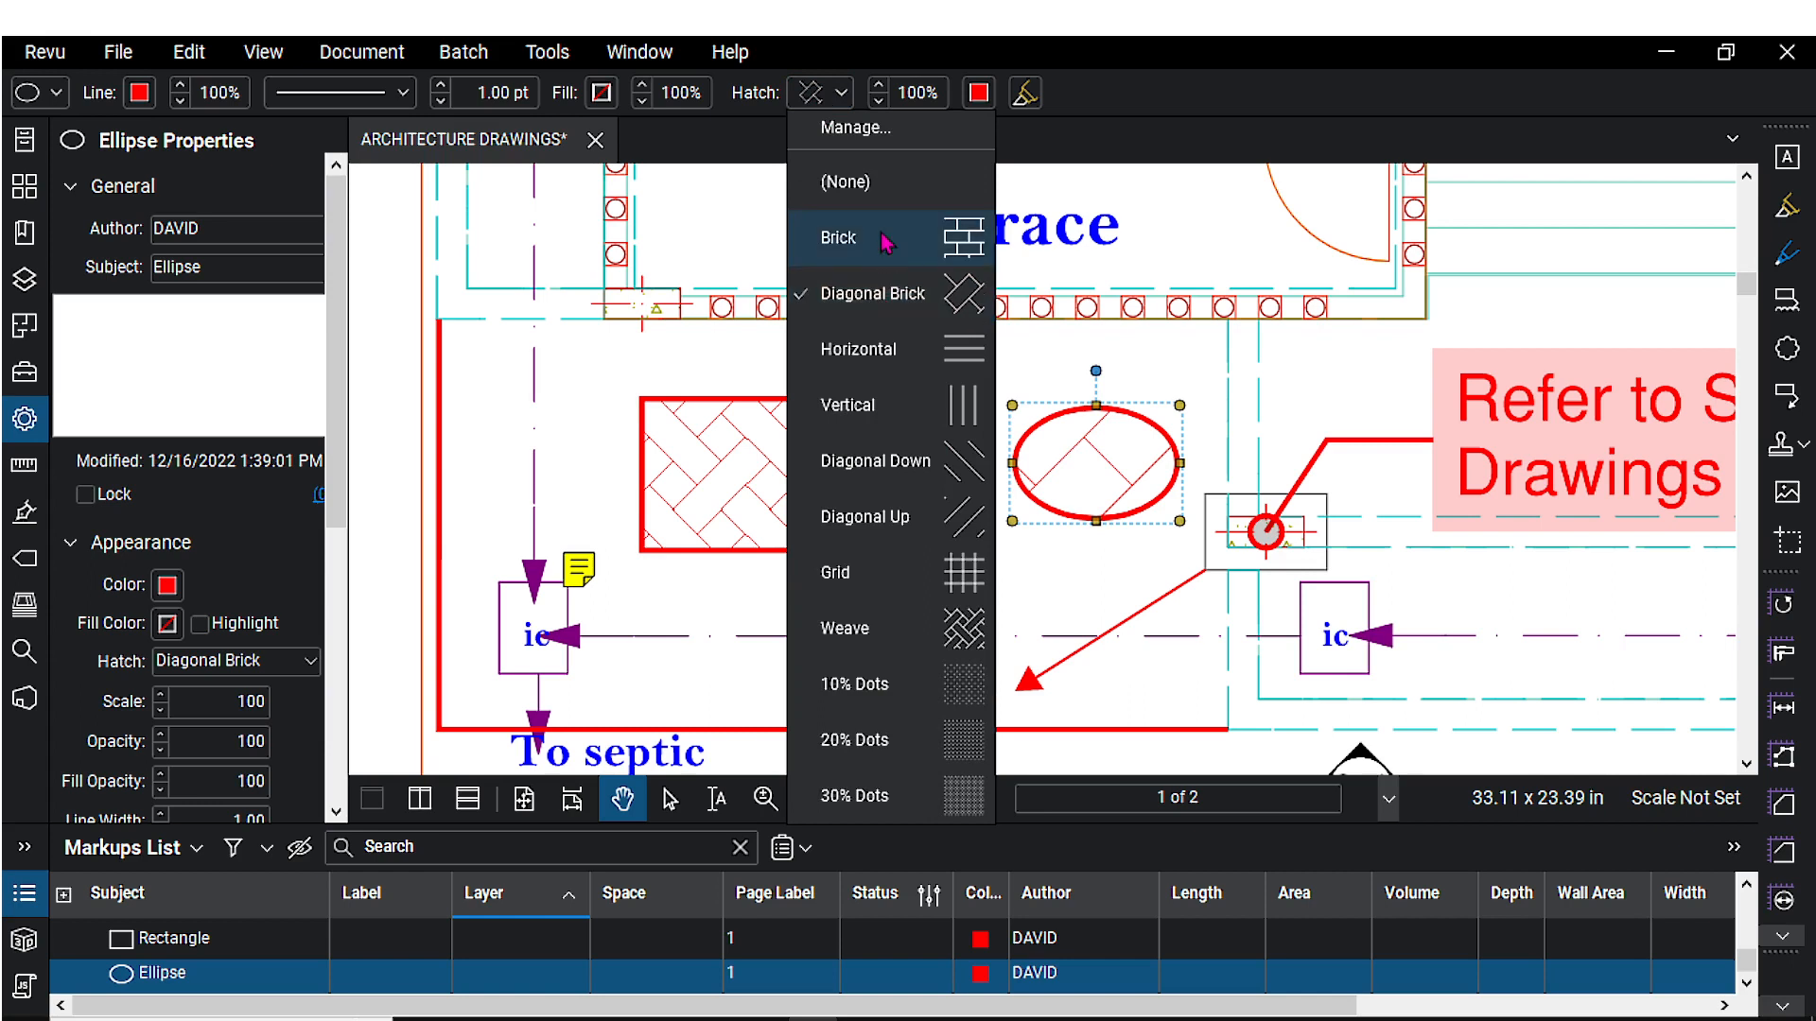
{"action": "left_click", "coordinate": [950, 237]}
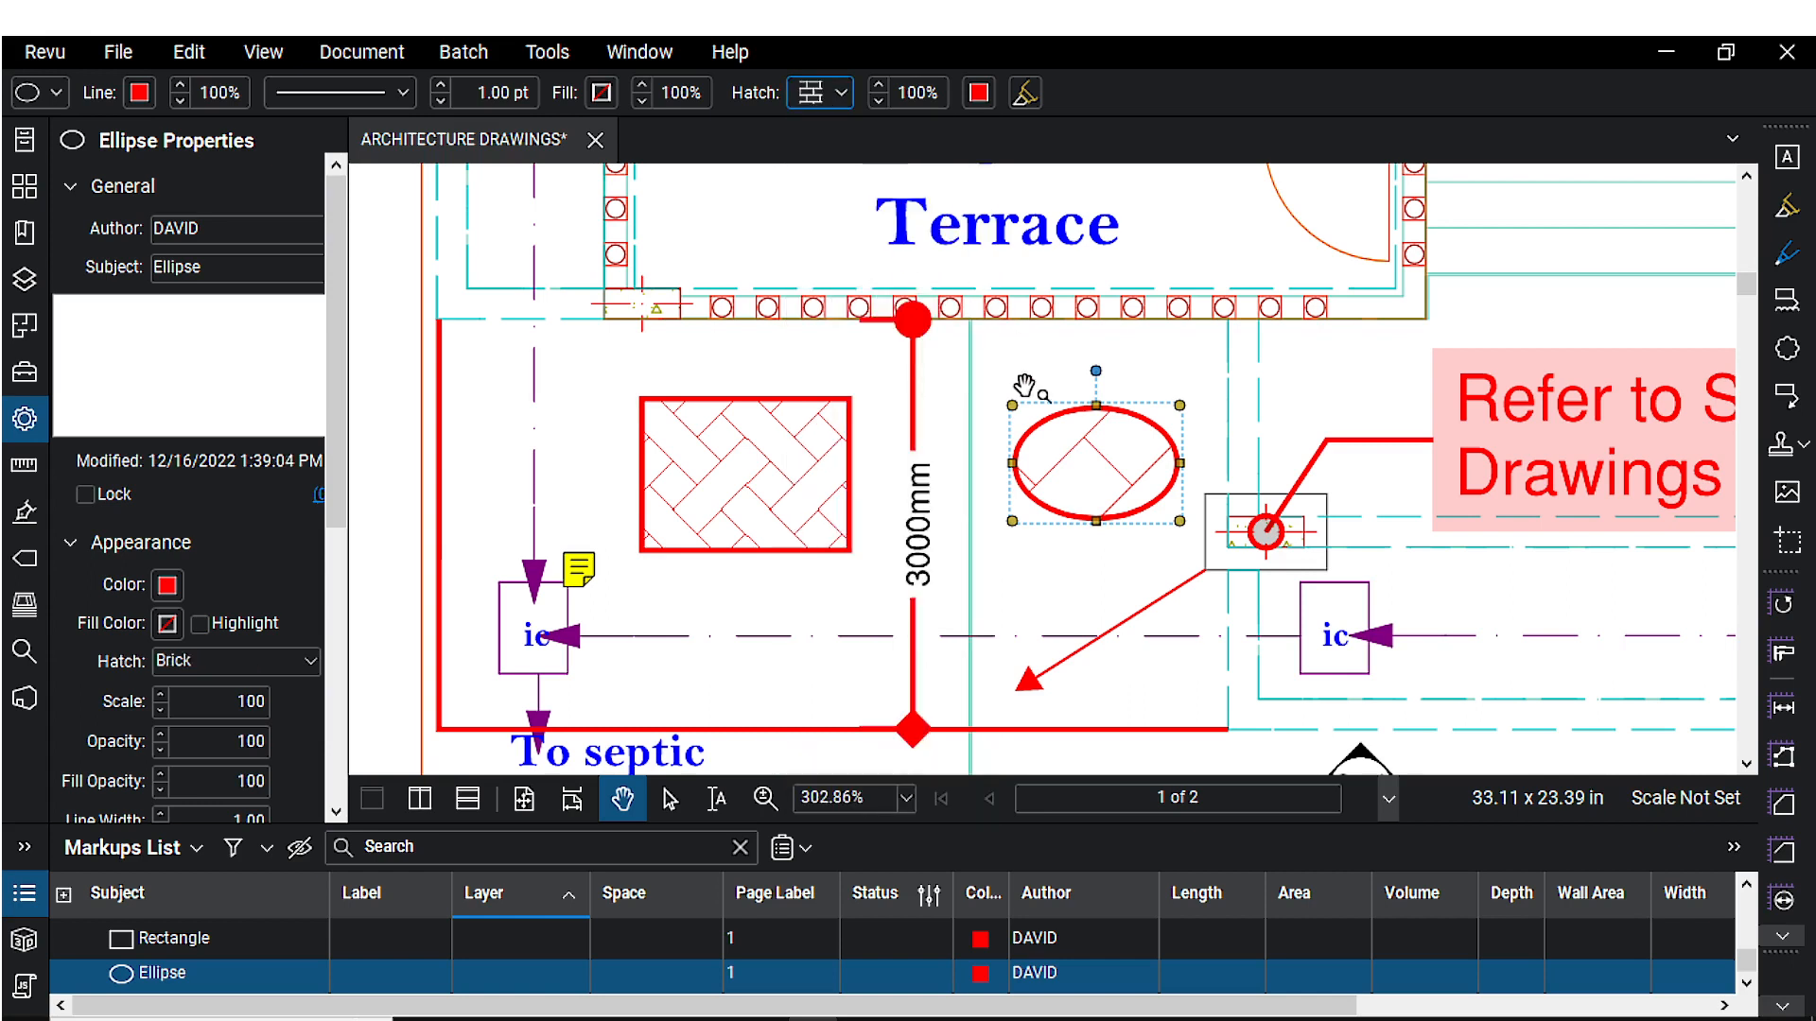
- Set the ellipse's hatch scale to 50% and deselect the ellipse
{"action": "left_click", "coordinate": [903, 93]}
{"action": "type", "text": "5"}
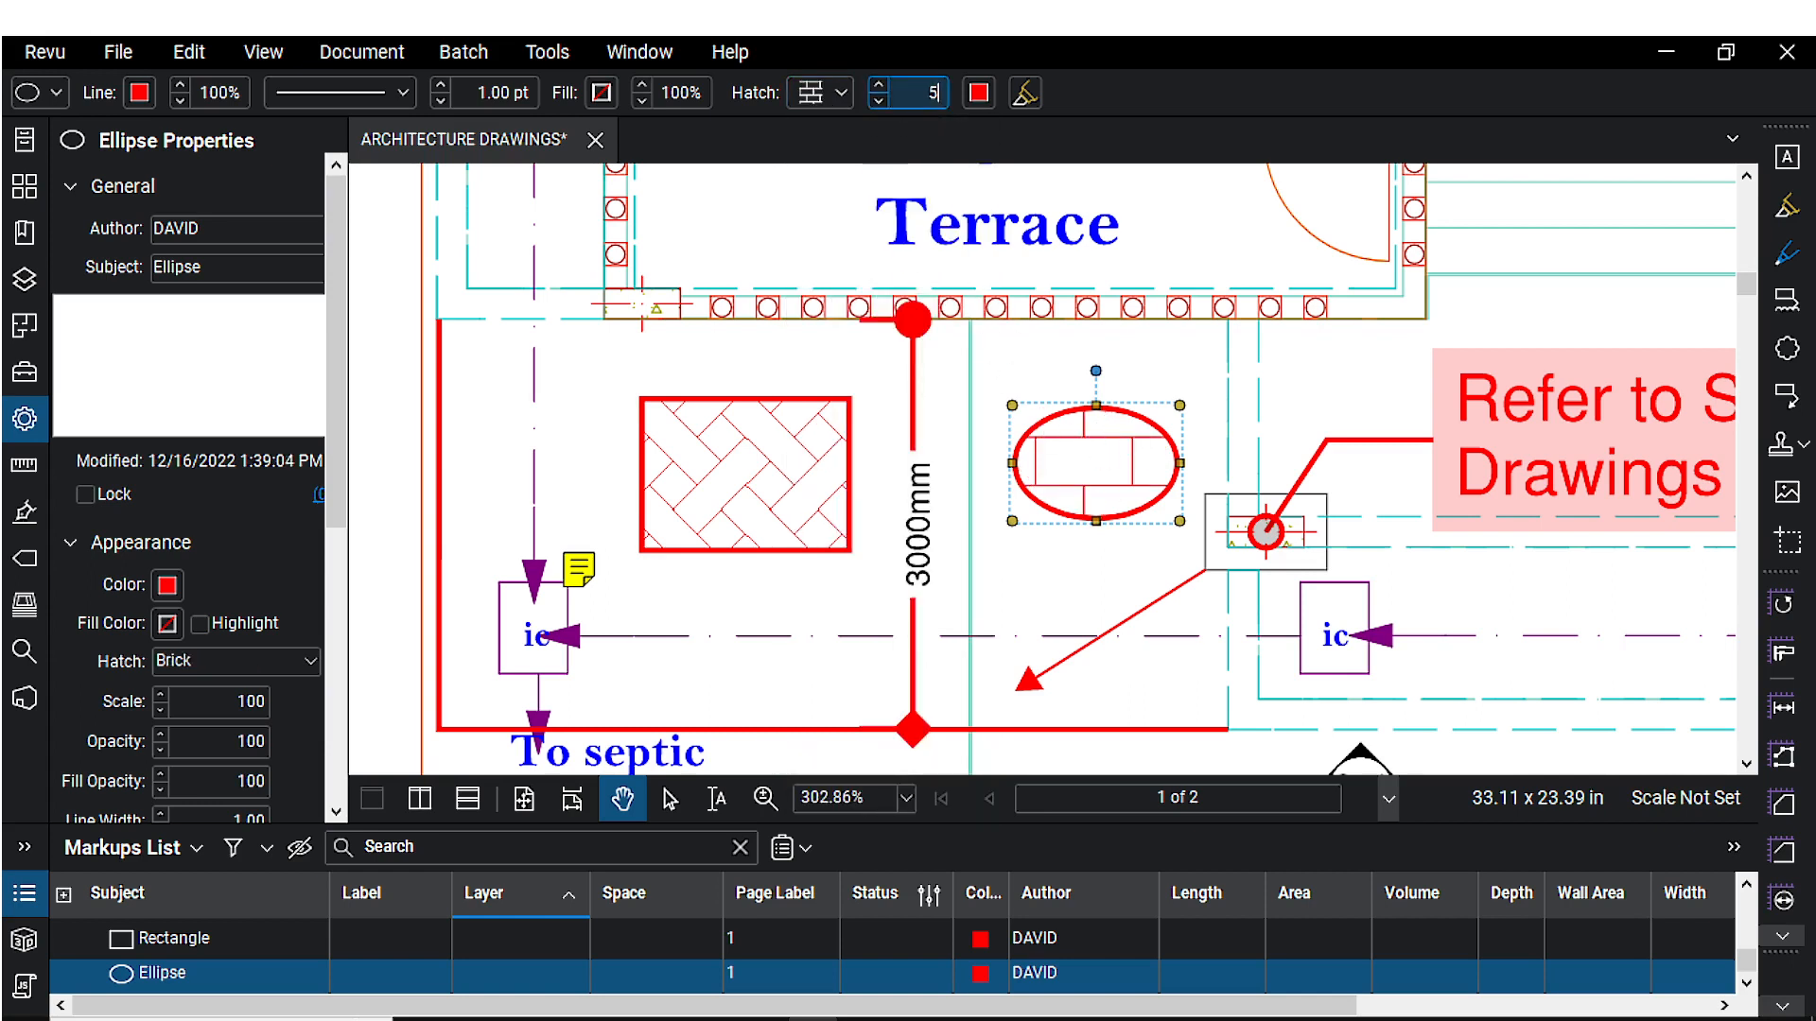
{"action": "type", "text": "0"}
{"action": "key", "text": "Return"}
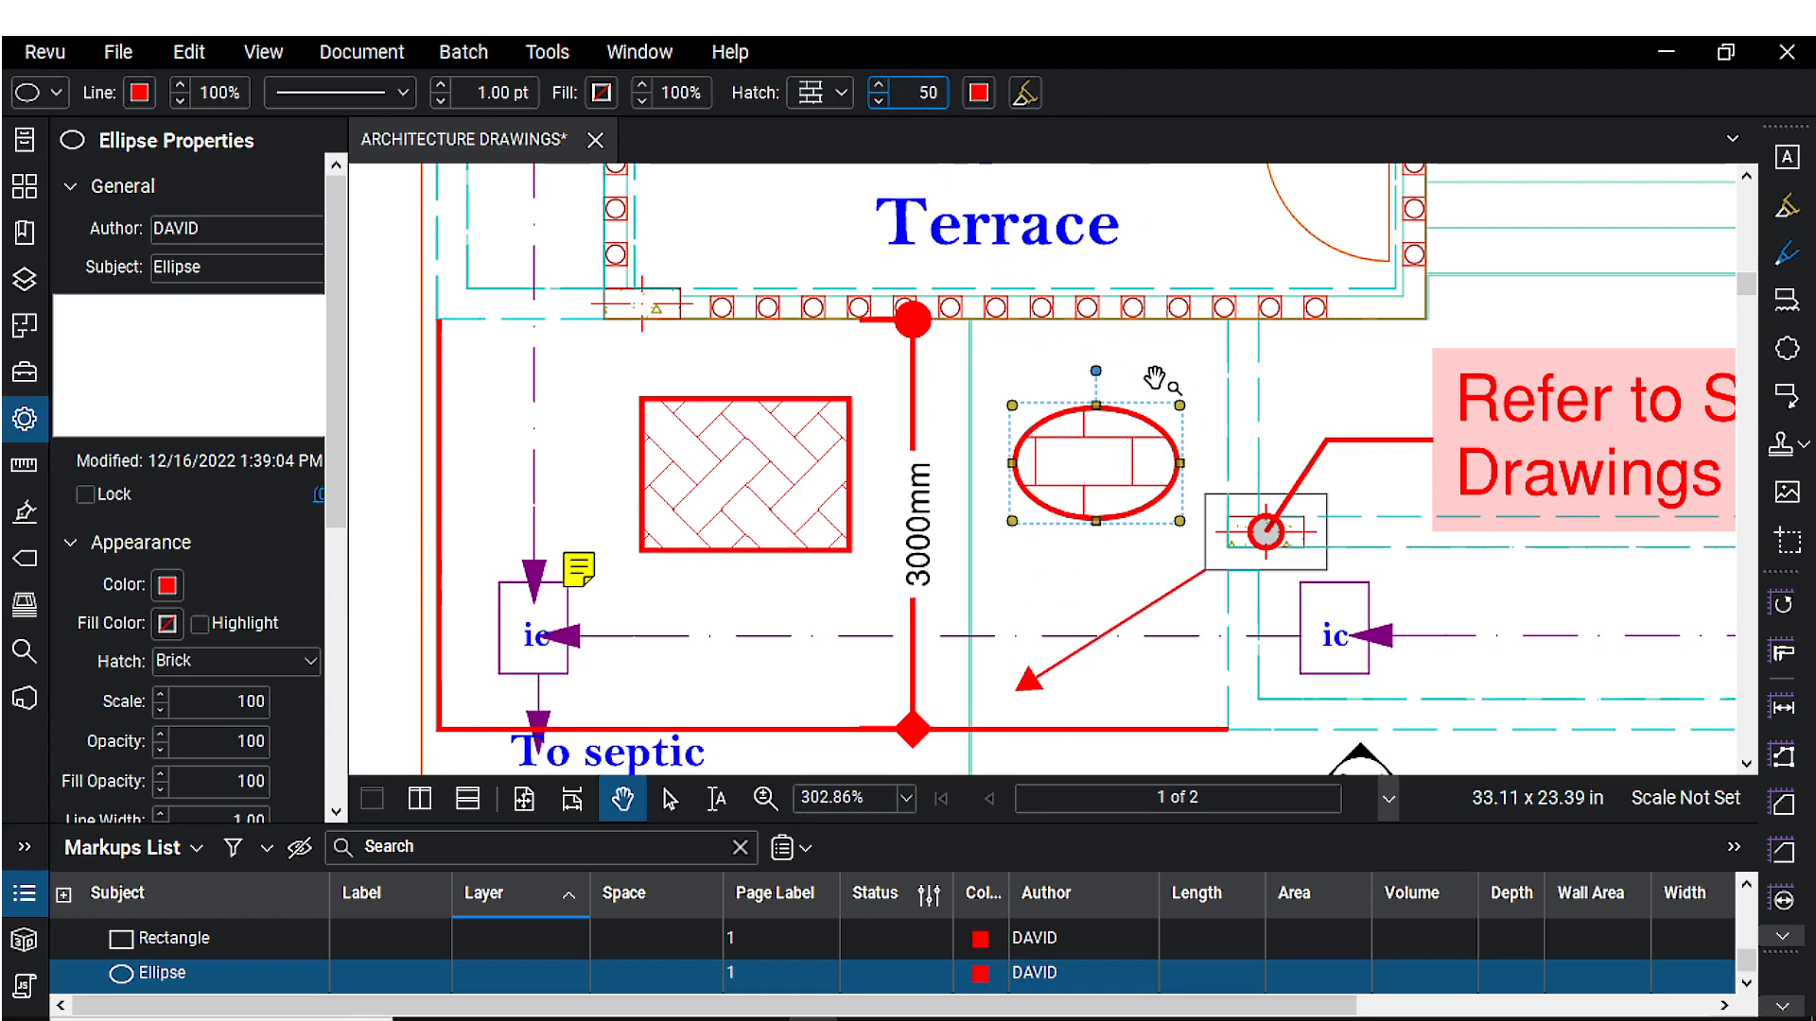
{"action": "scroll", "coordinate": [1154, 379], "scroll_direction": "up", "scroll_amount": 4}
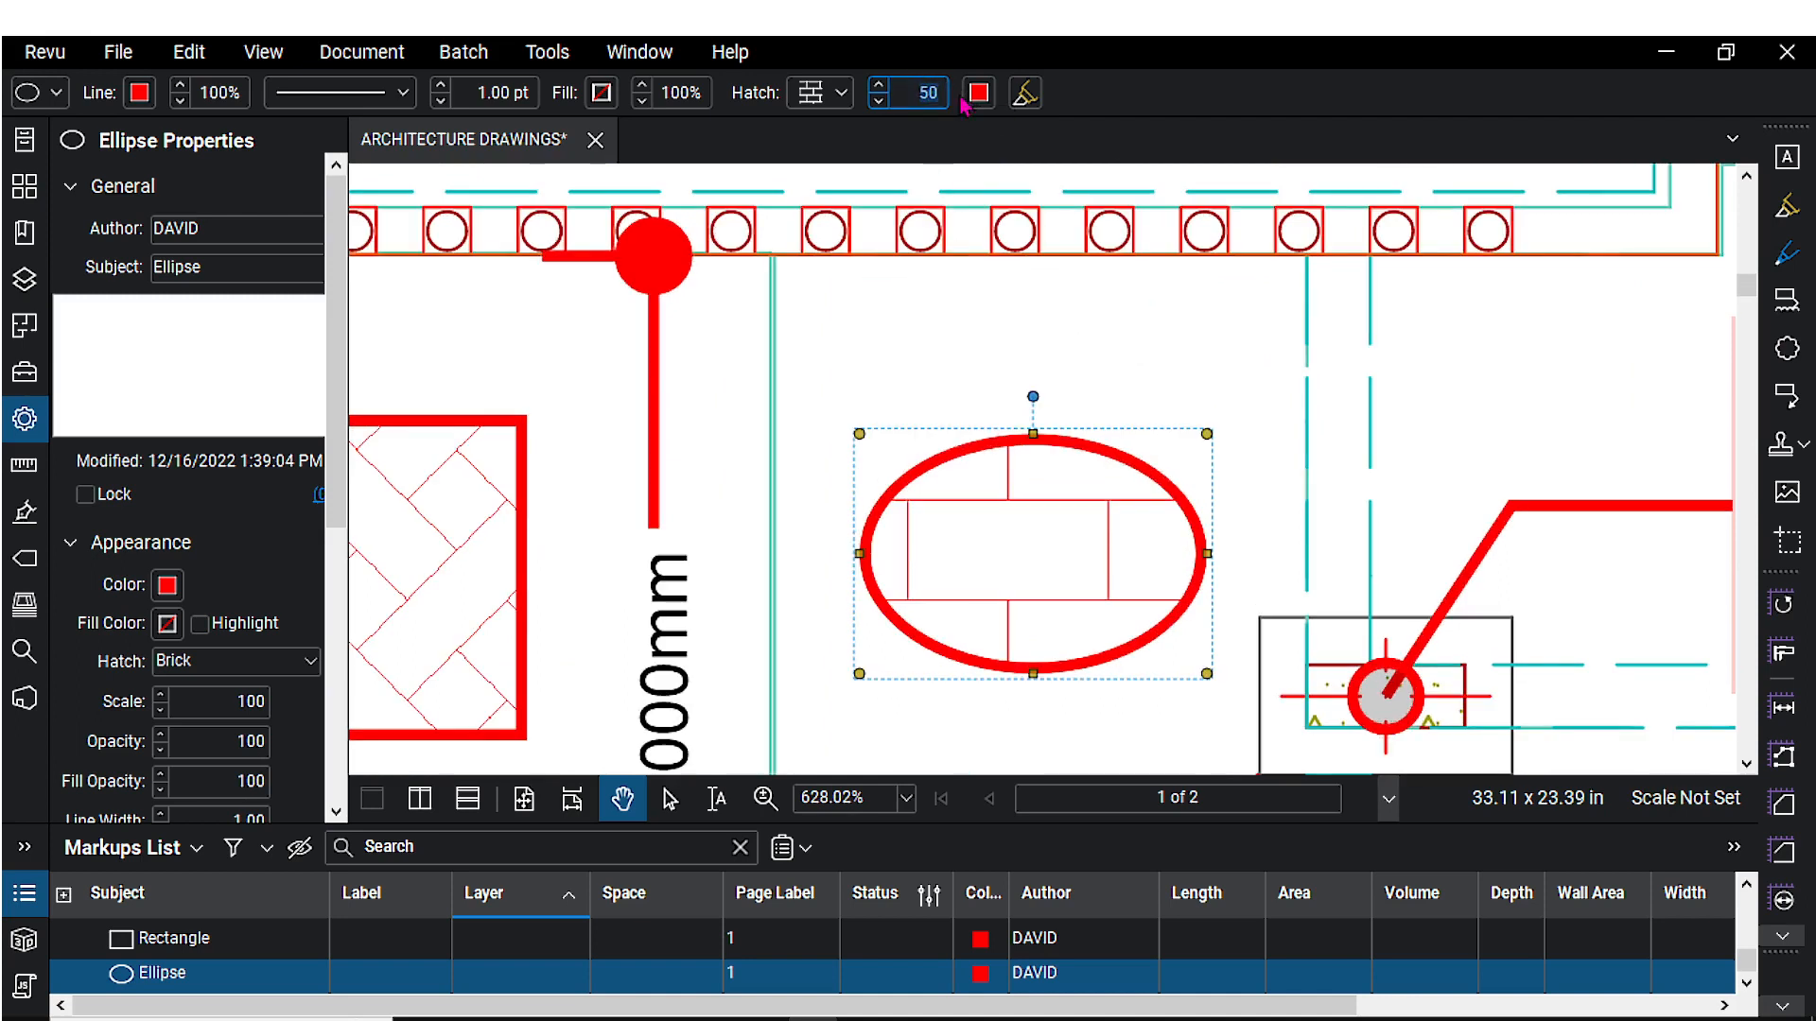
{"action": "left_click", "coordinate": [1133, 331]}
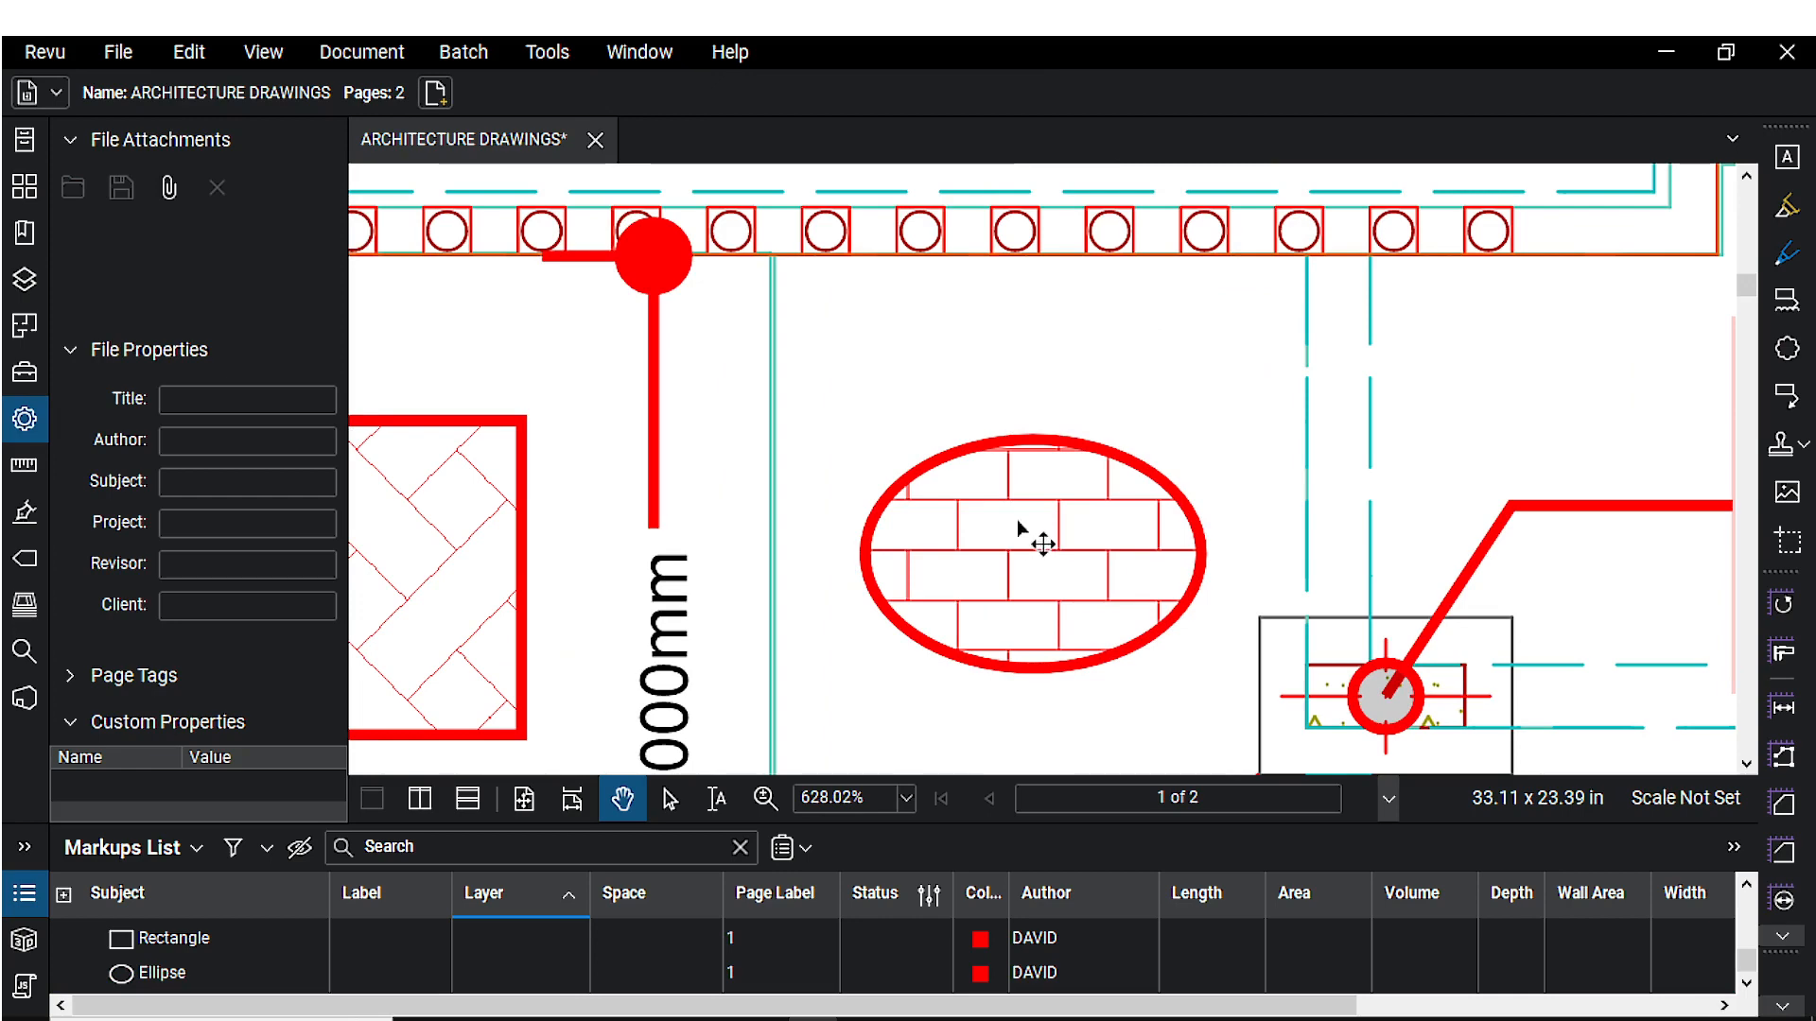
{"action": "scroll", "coordinate": [970, 572], "scroll_direction": "down", "scroll_amount": 2}
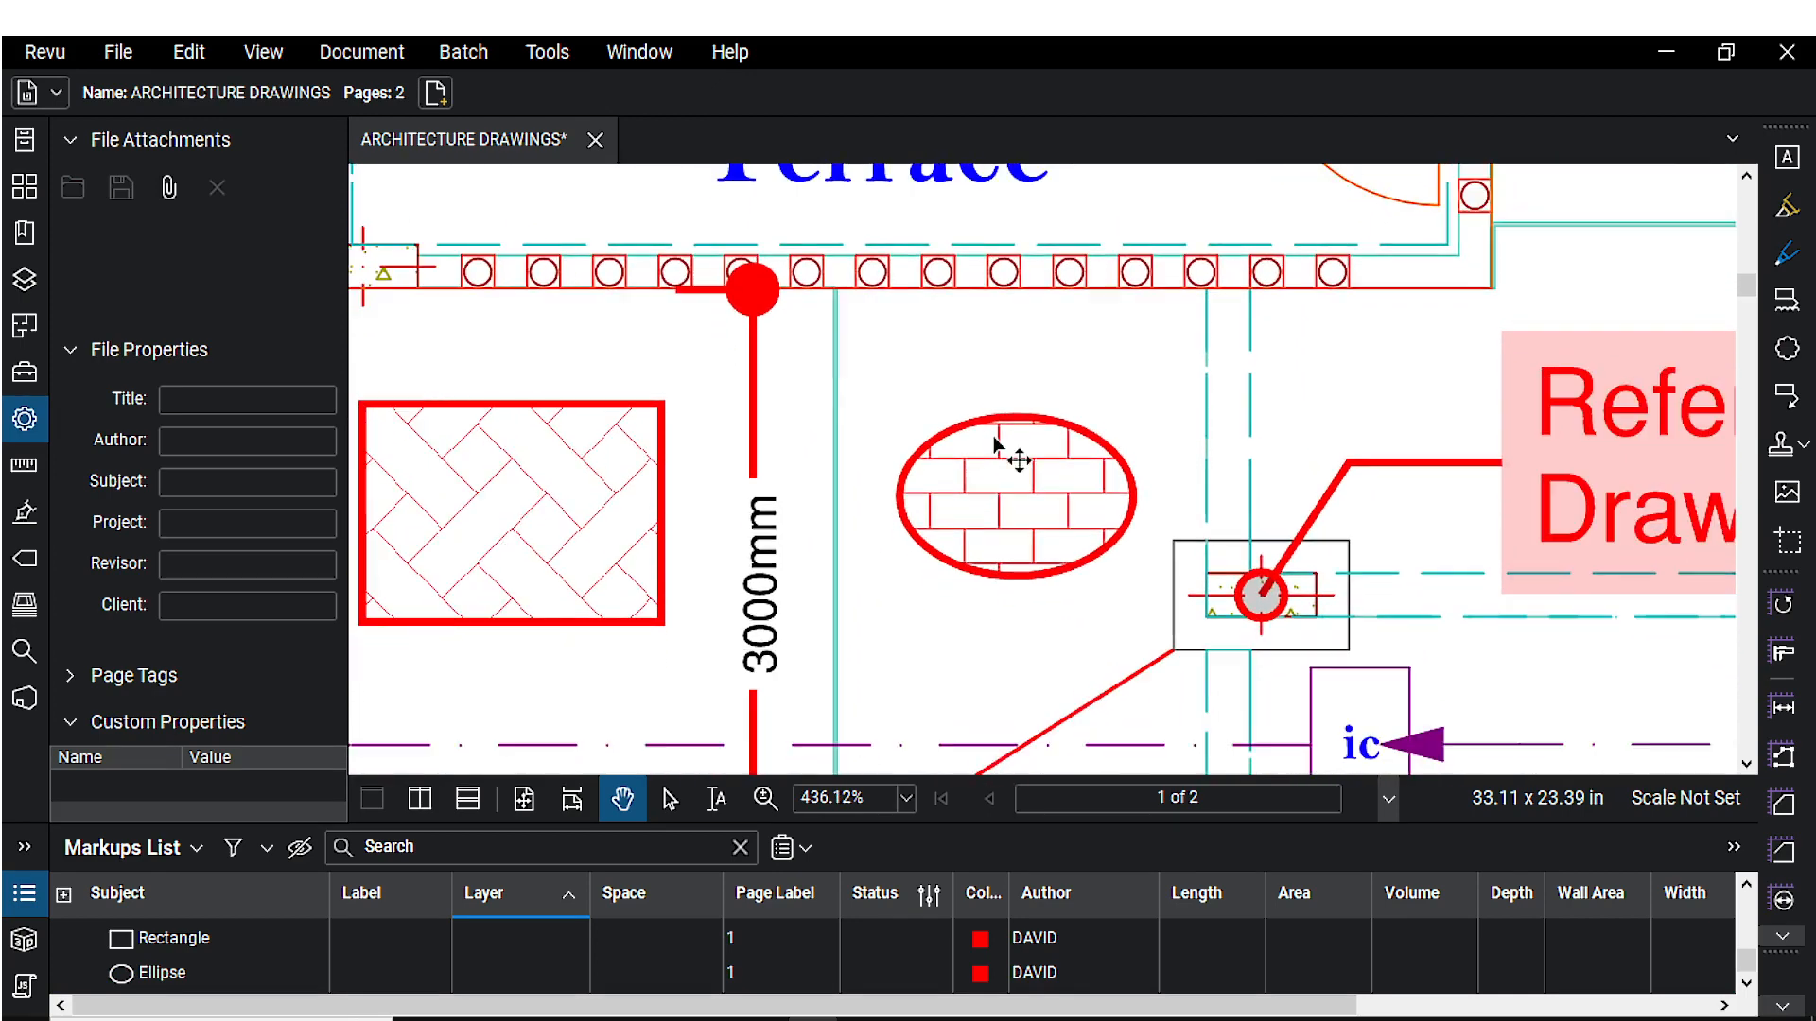
- Colour the ellipse's outline black and its brick hatch green
{"action": "left_click", "coordinate": [1021, 414]}
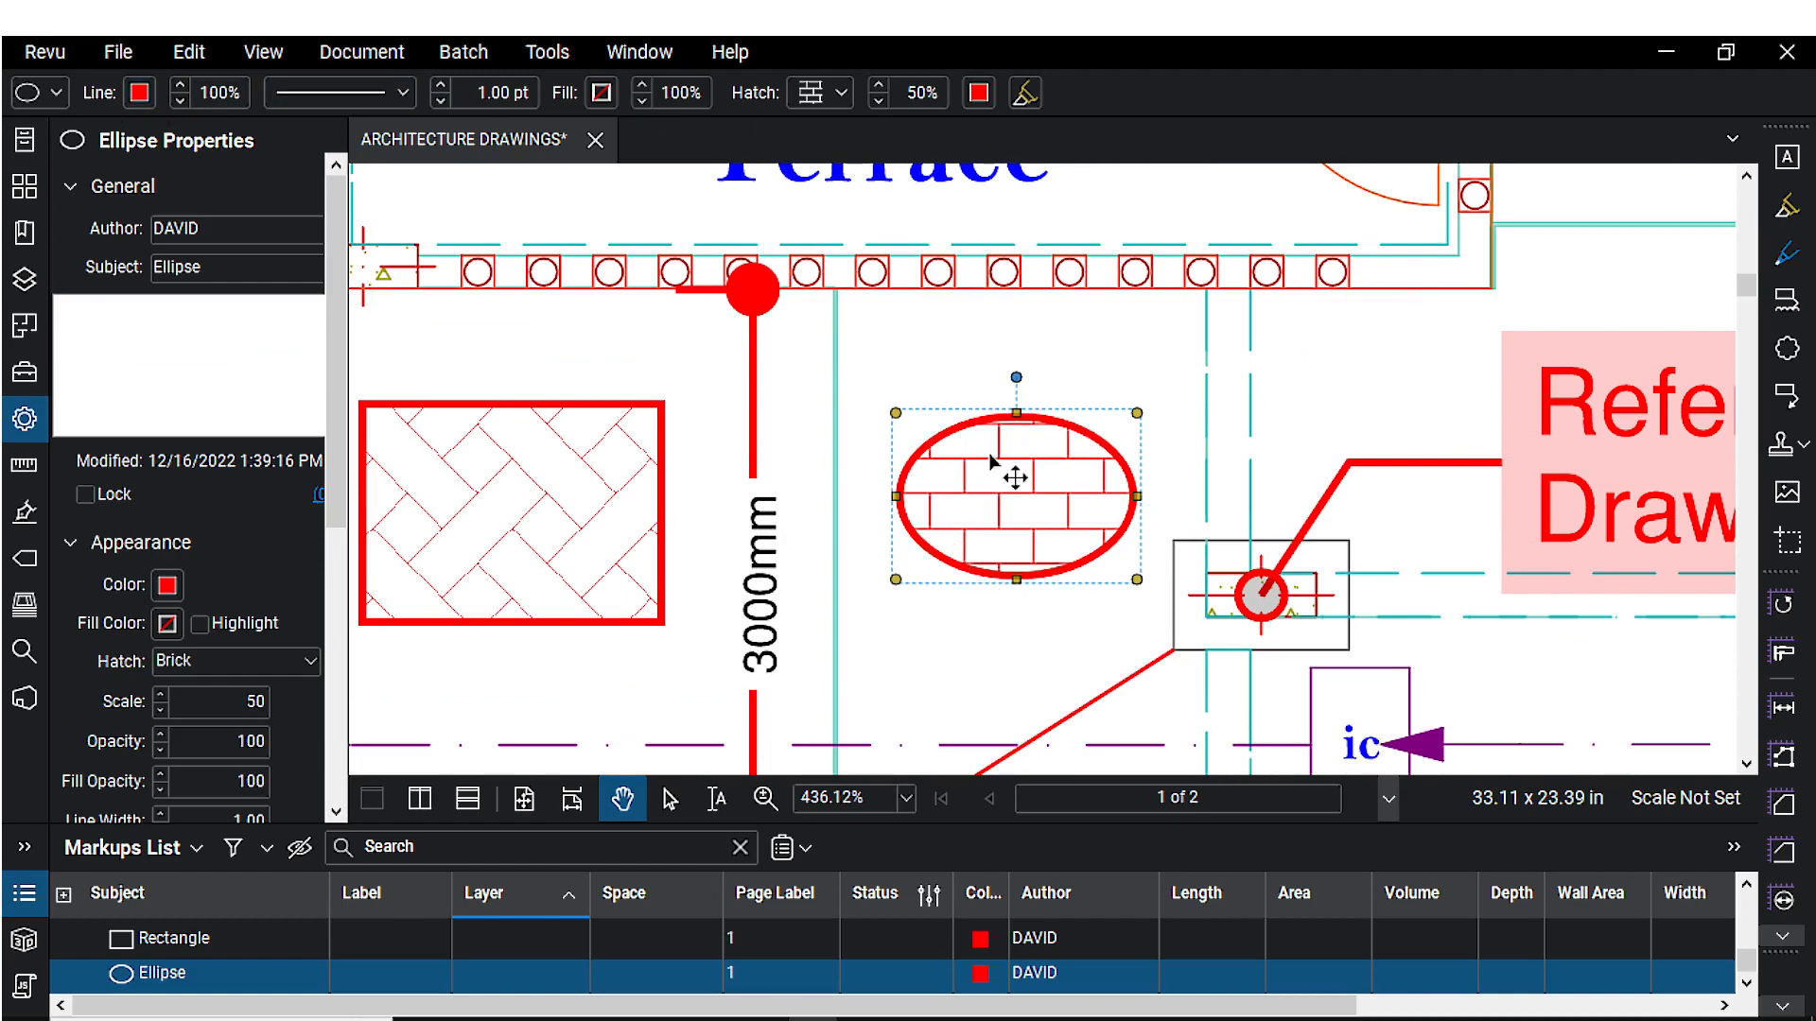
{"action": "left_click", "coordinate": [139, 92]}
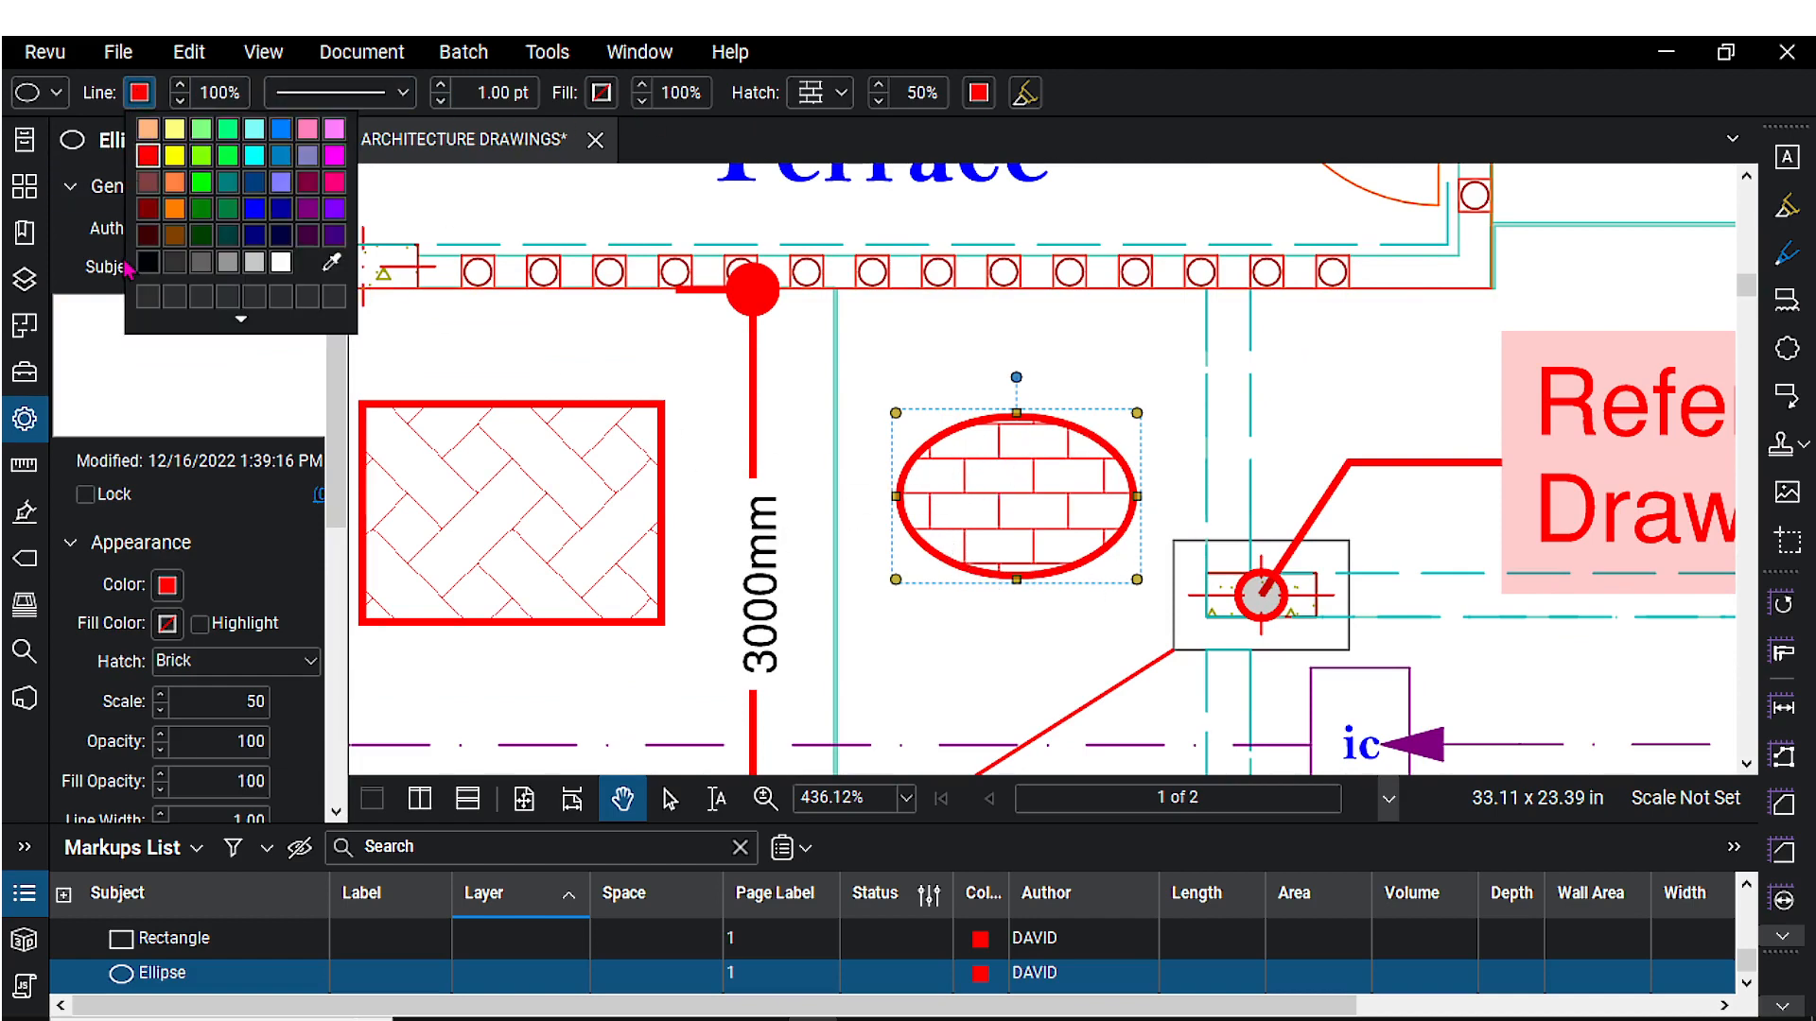
{"action": "left_click", "coordinate": [132, 268]}
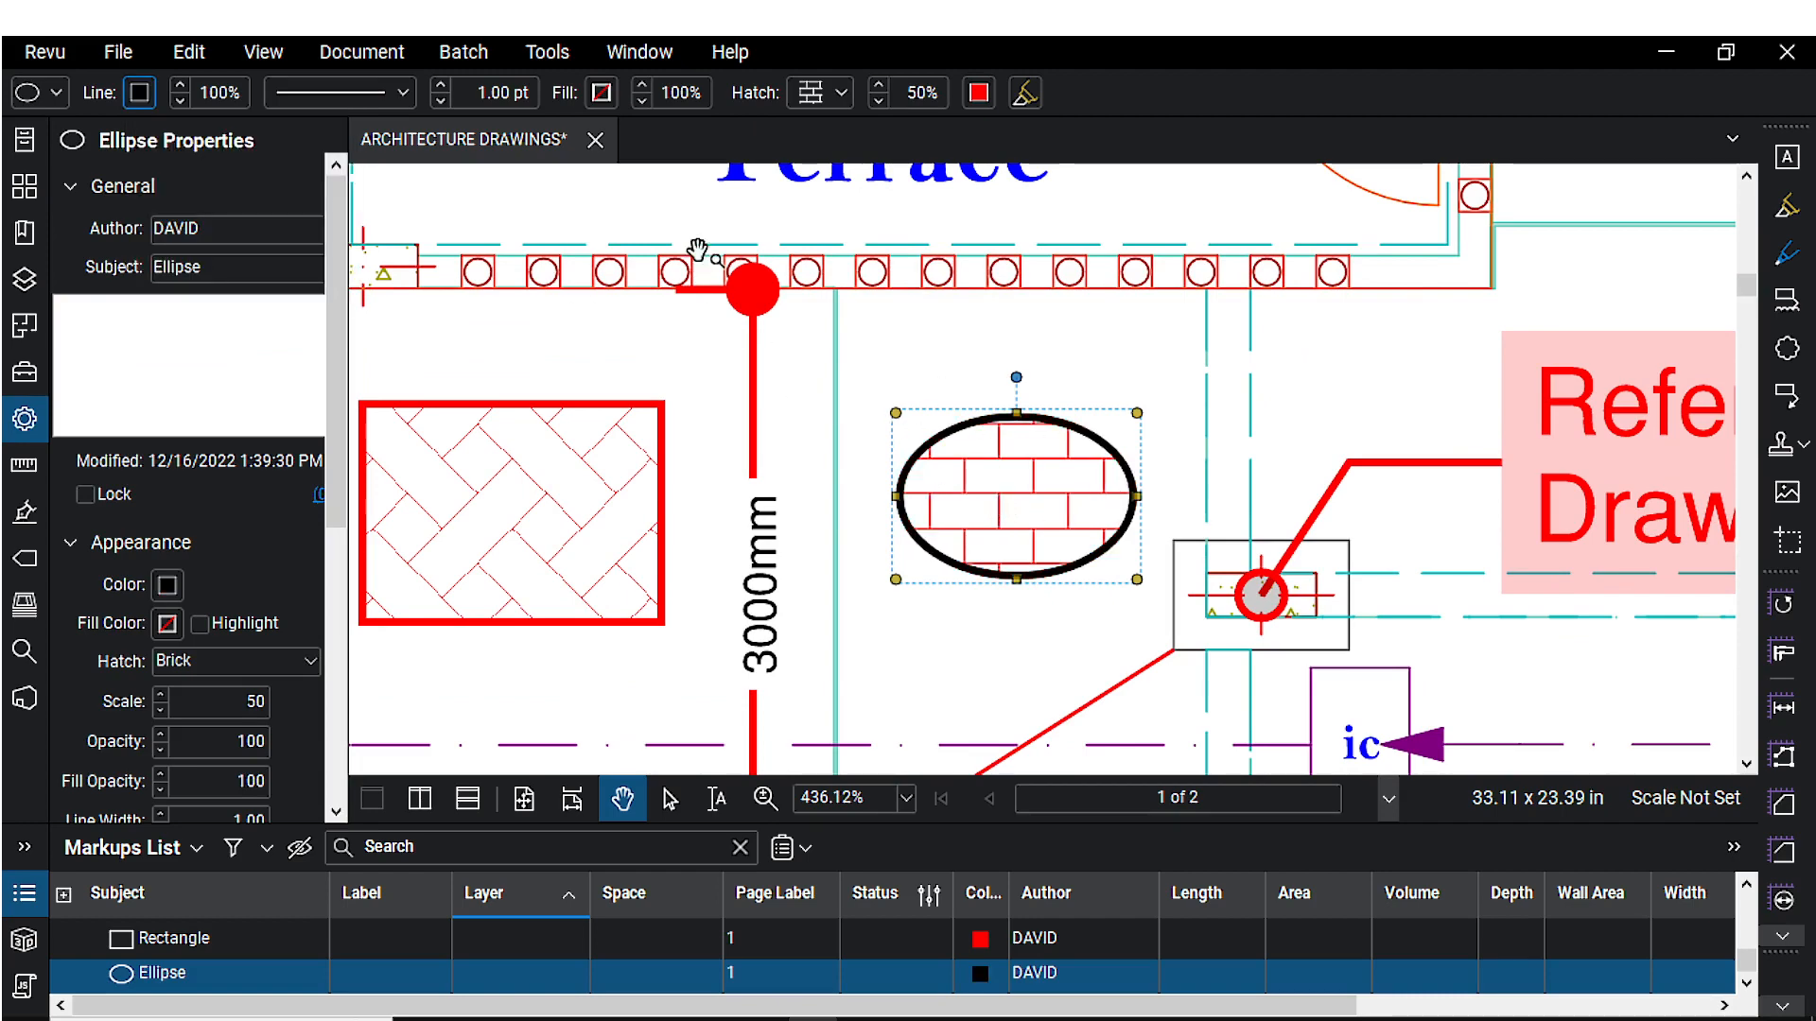
{"action": "left_click", "coordinate": [979, 93]}
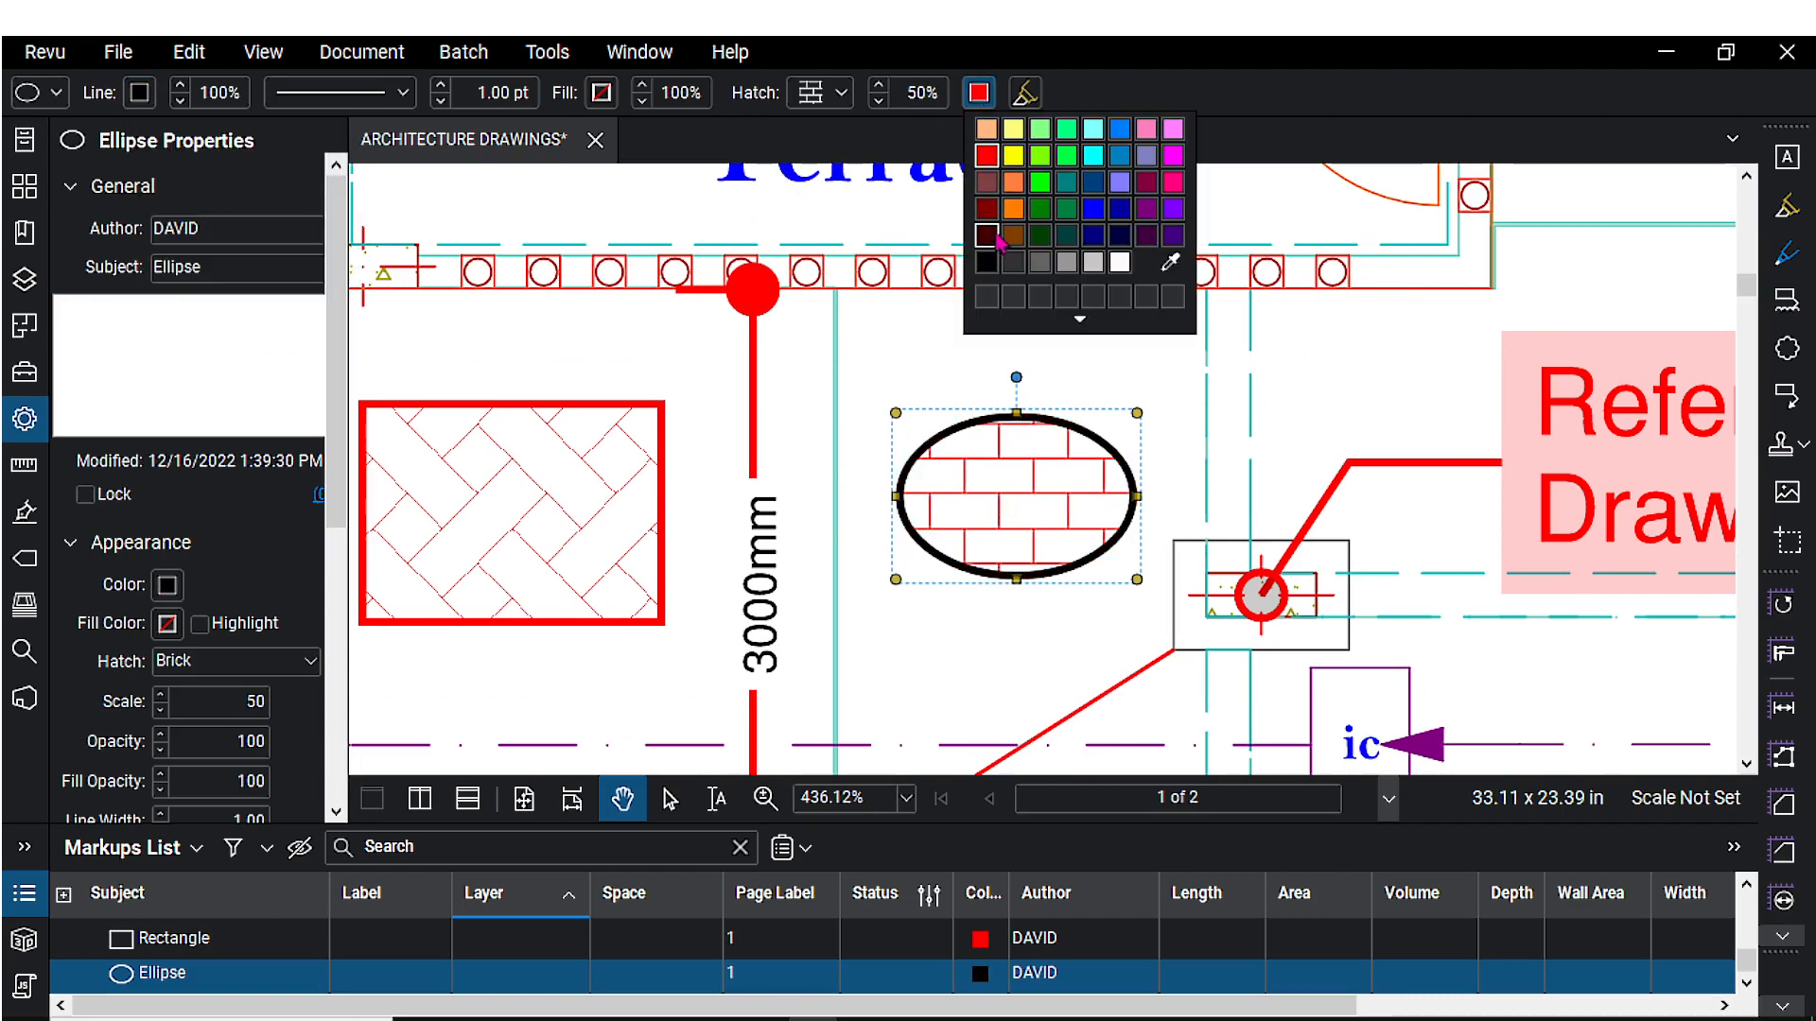
{"action": "left_click", "coordinate": [1039, 210]}
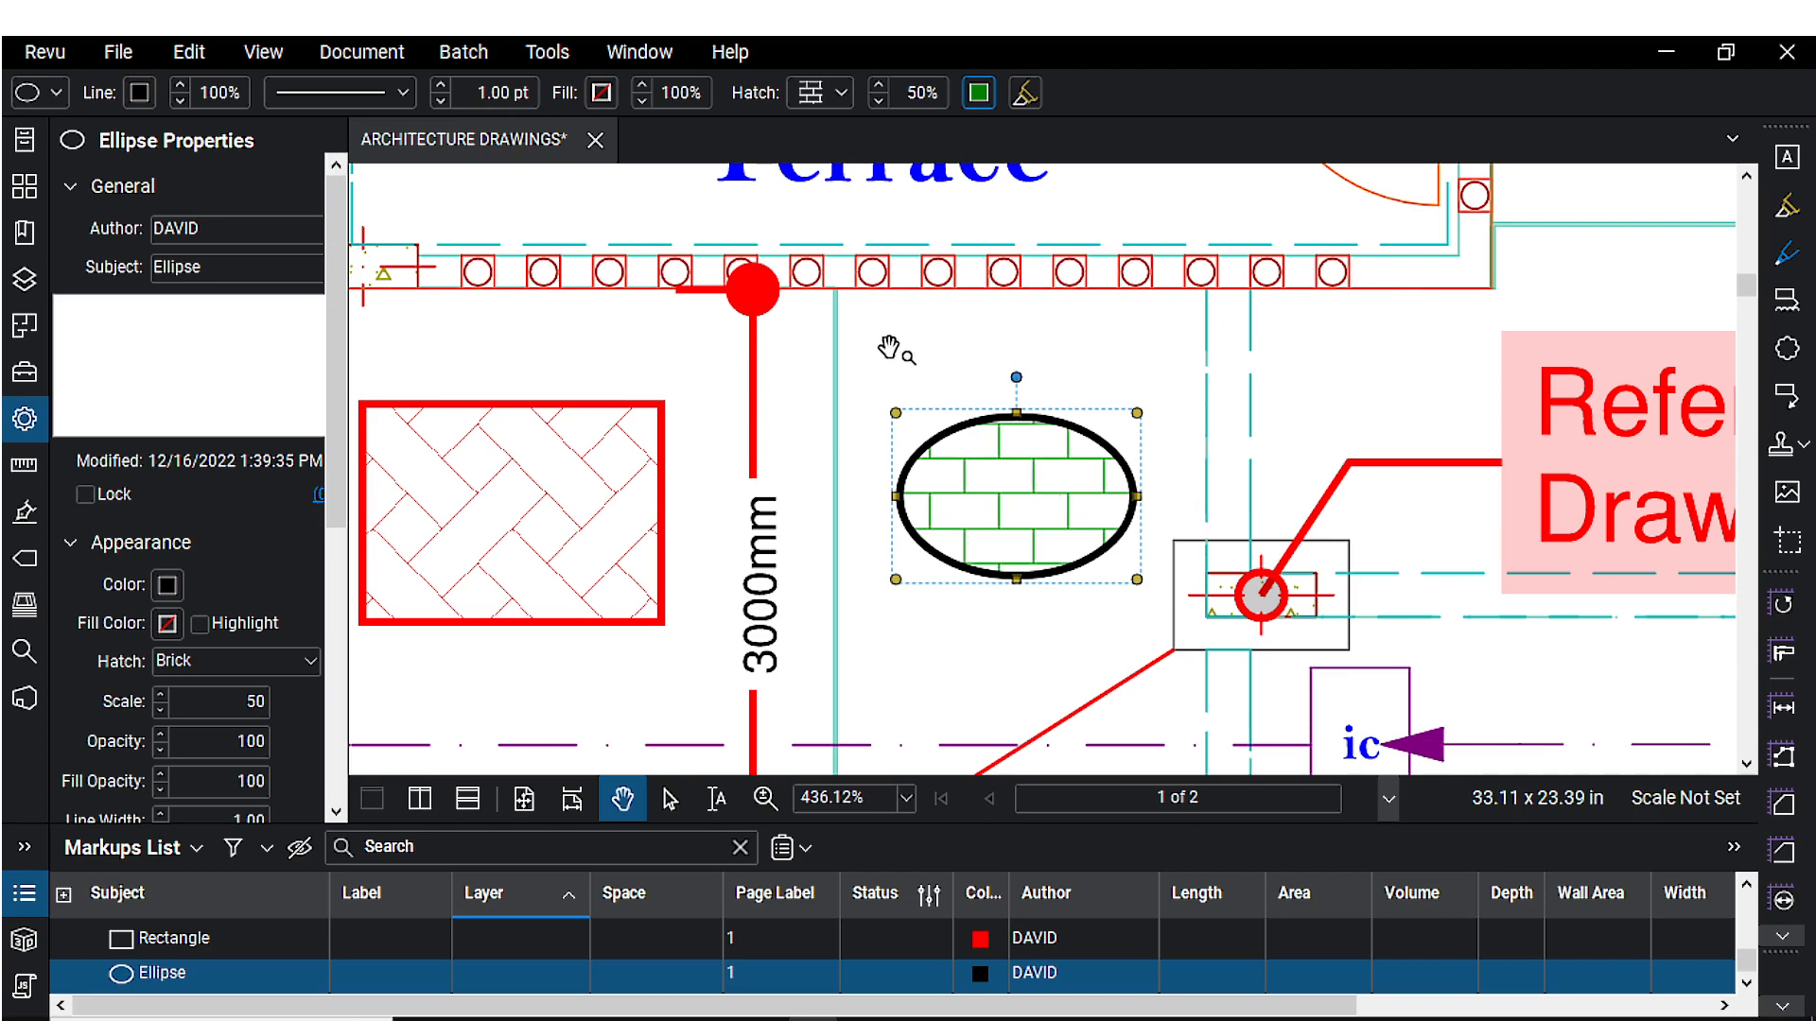
- Draw a five-point Cloud markup around the column where the terrace's outer corner meets the red boundary, above the hatched rectangle
{"action": "left_click", "coordinate": [548, 52]}
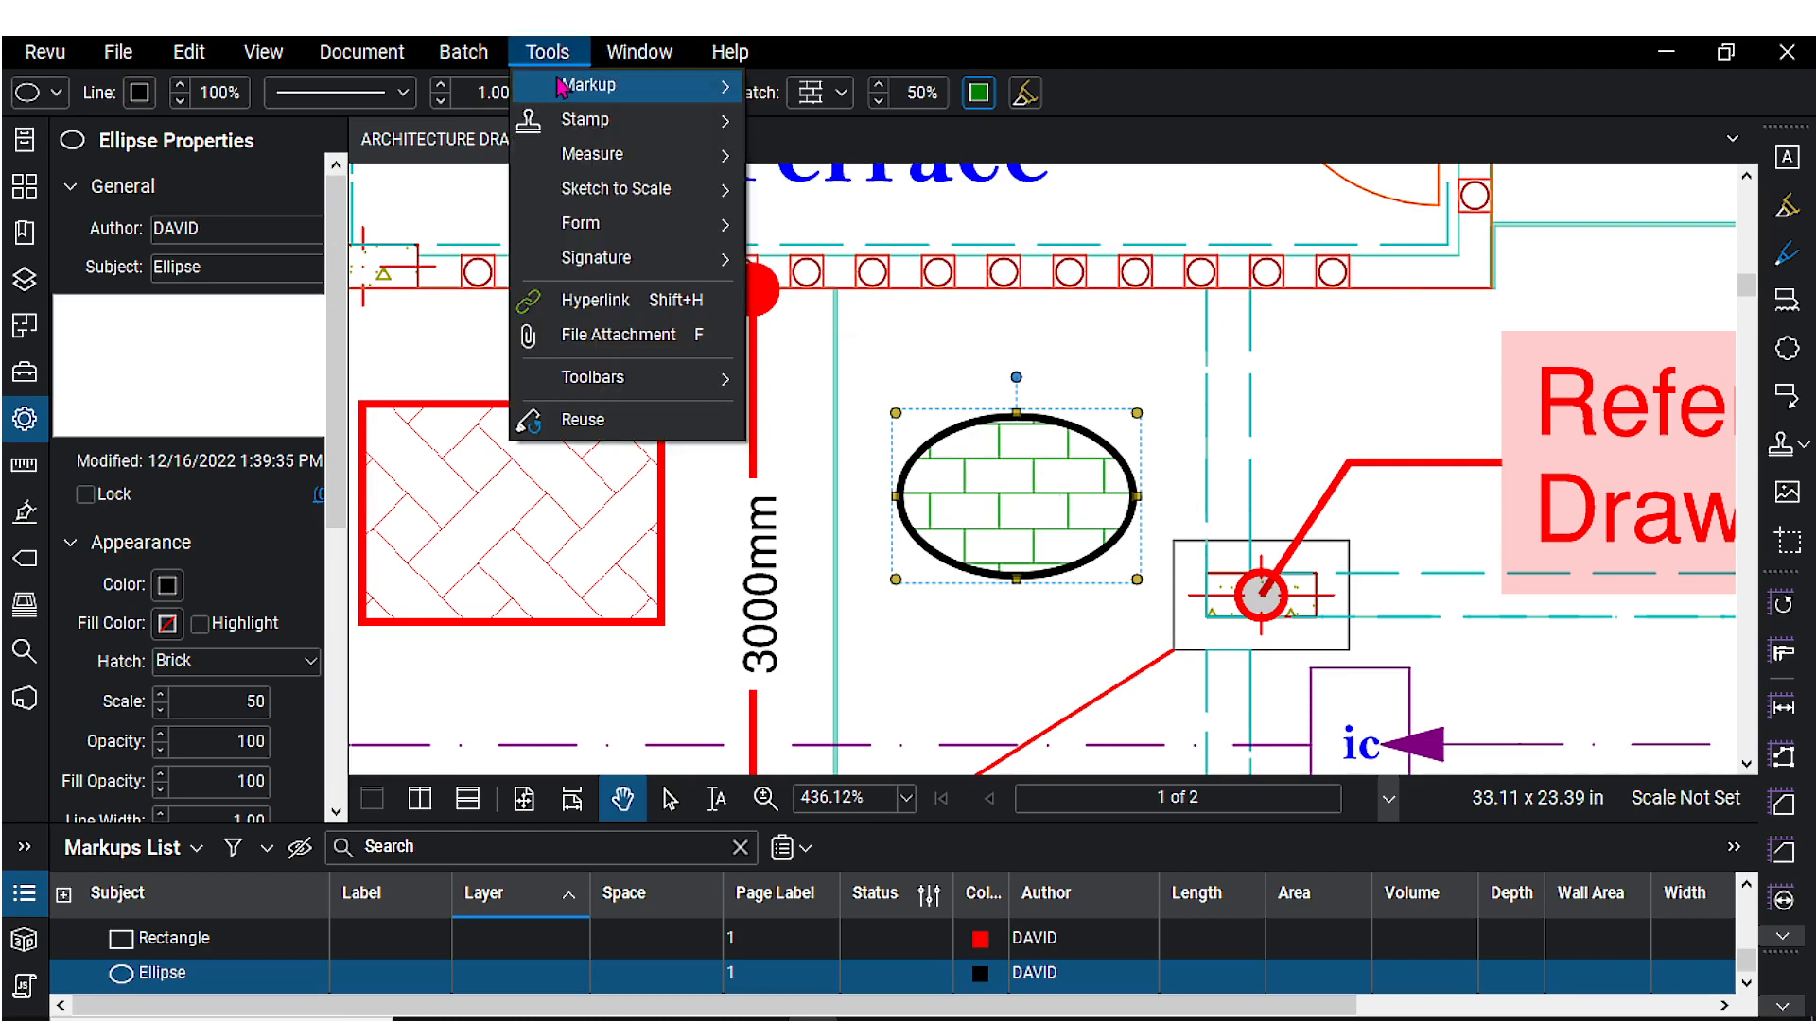
{"action": "mouse_move", "coordinate": [562, 87]}
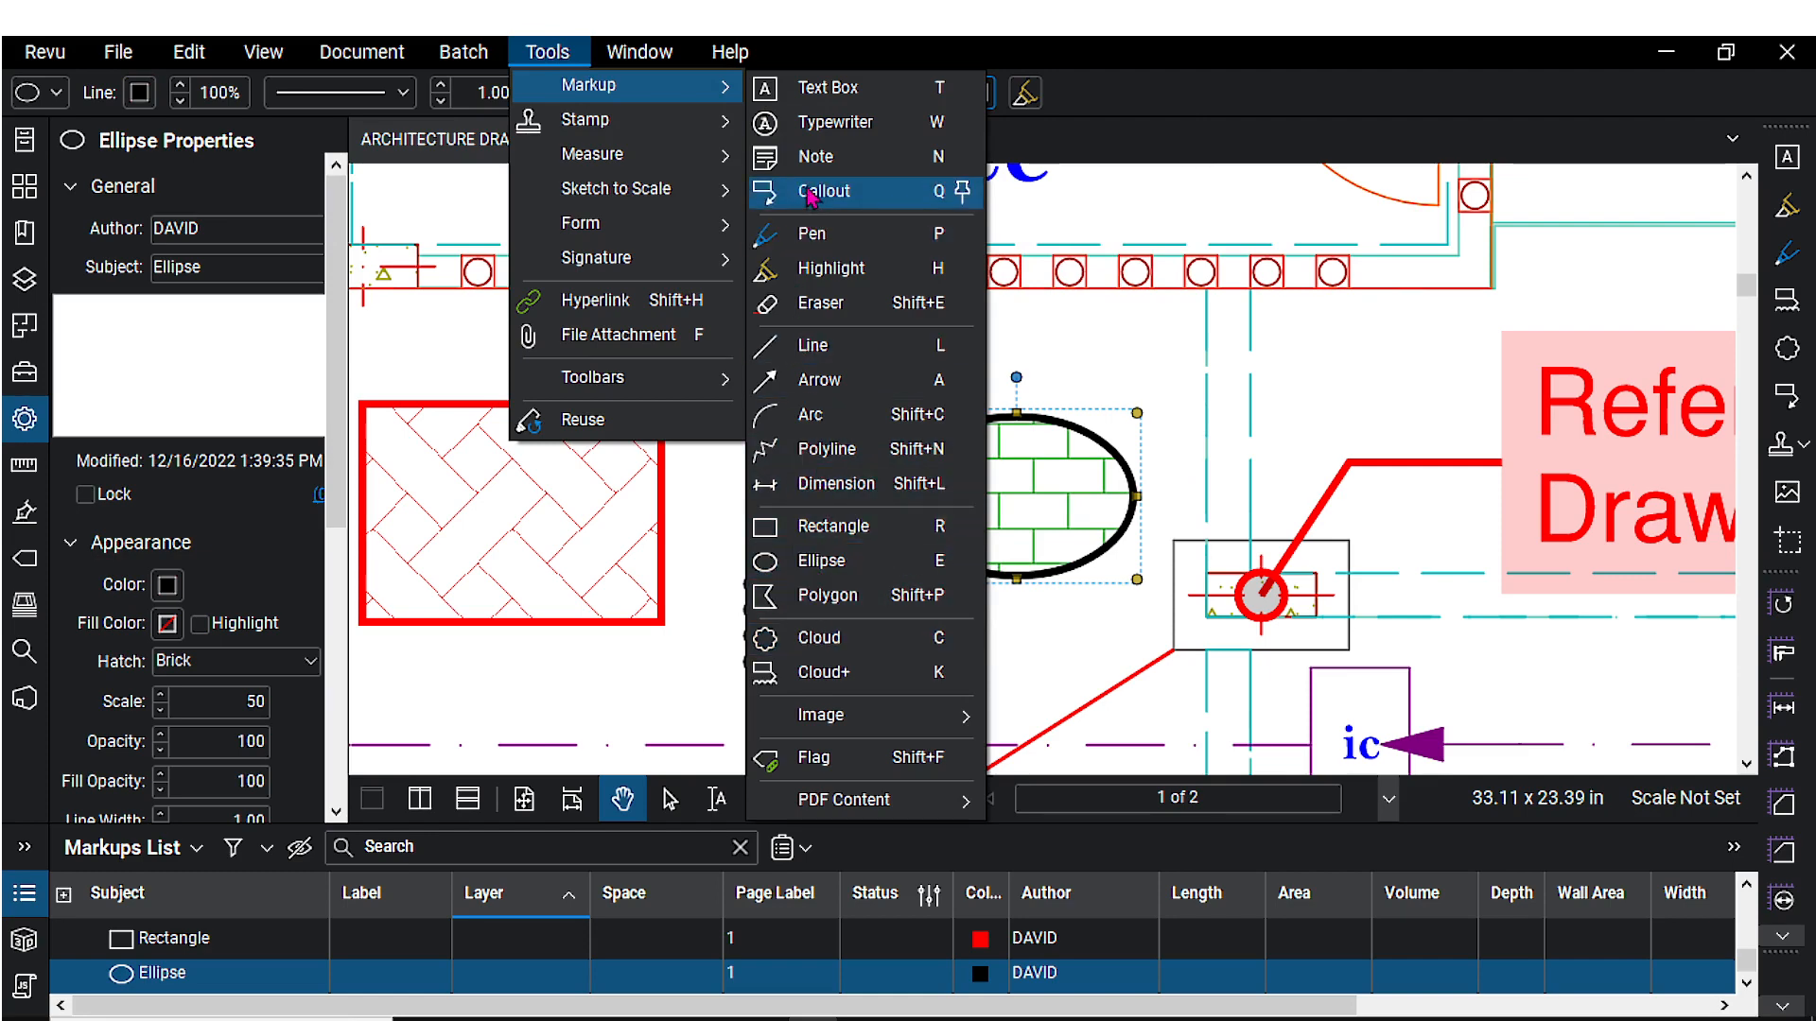
{"action": "left_click", "coordinate": [823, 647]}
{"action": "scroll", "coordinate": [873, 578], "scroll_direction": "down", "scroll_amount": 3}
{"action": "left_click_drag", "start_coordinate": [873, 578], "coordinate": [930, 454]}
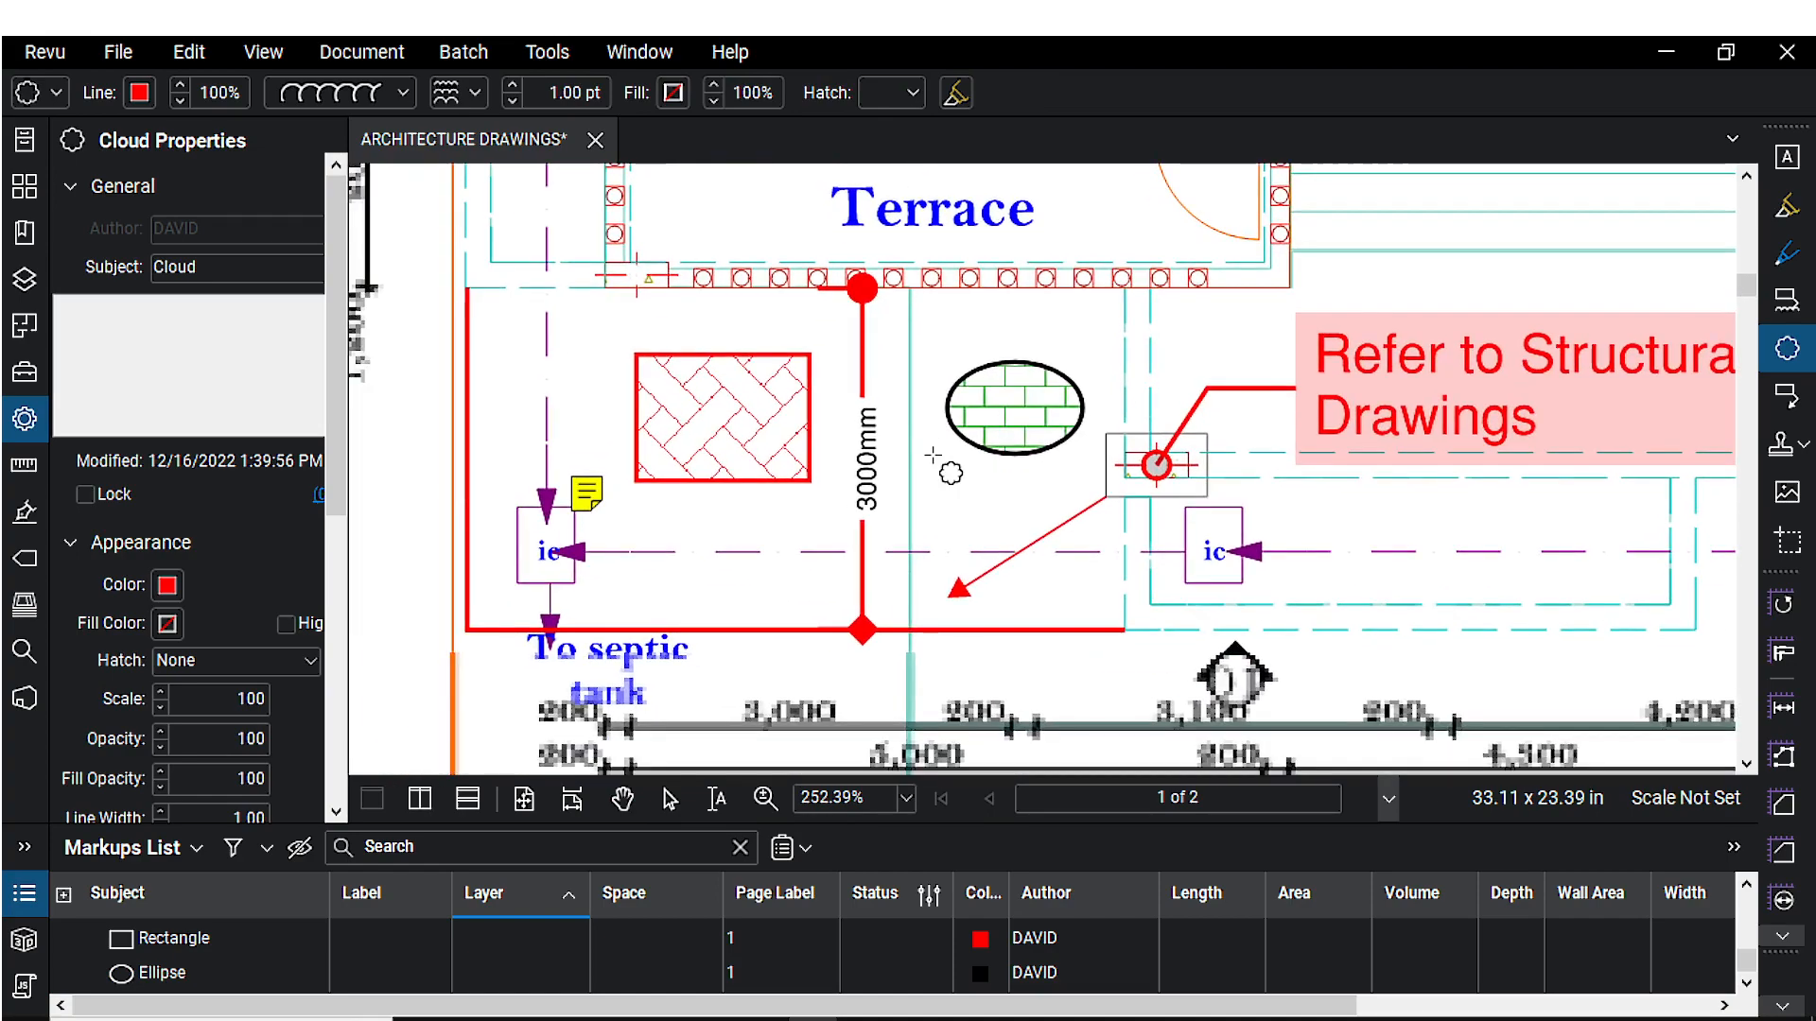
{"action": "left_click_drag", "start_coordinate": [756, 325], "coordinate": [775, 463]}
{"action": "left_click_drag", "start_coordinate": [647, 411], "coordinate": [853, 459]}
{"action": "scroll", "coordinate": [840, 450], "scroll_direction": "up", "scroll_amount": 4}
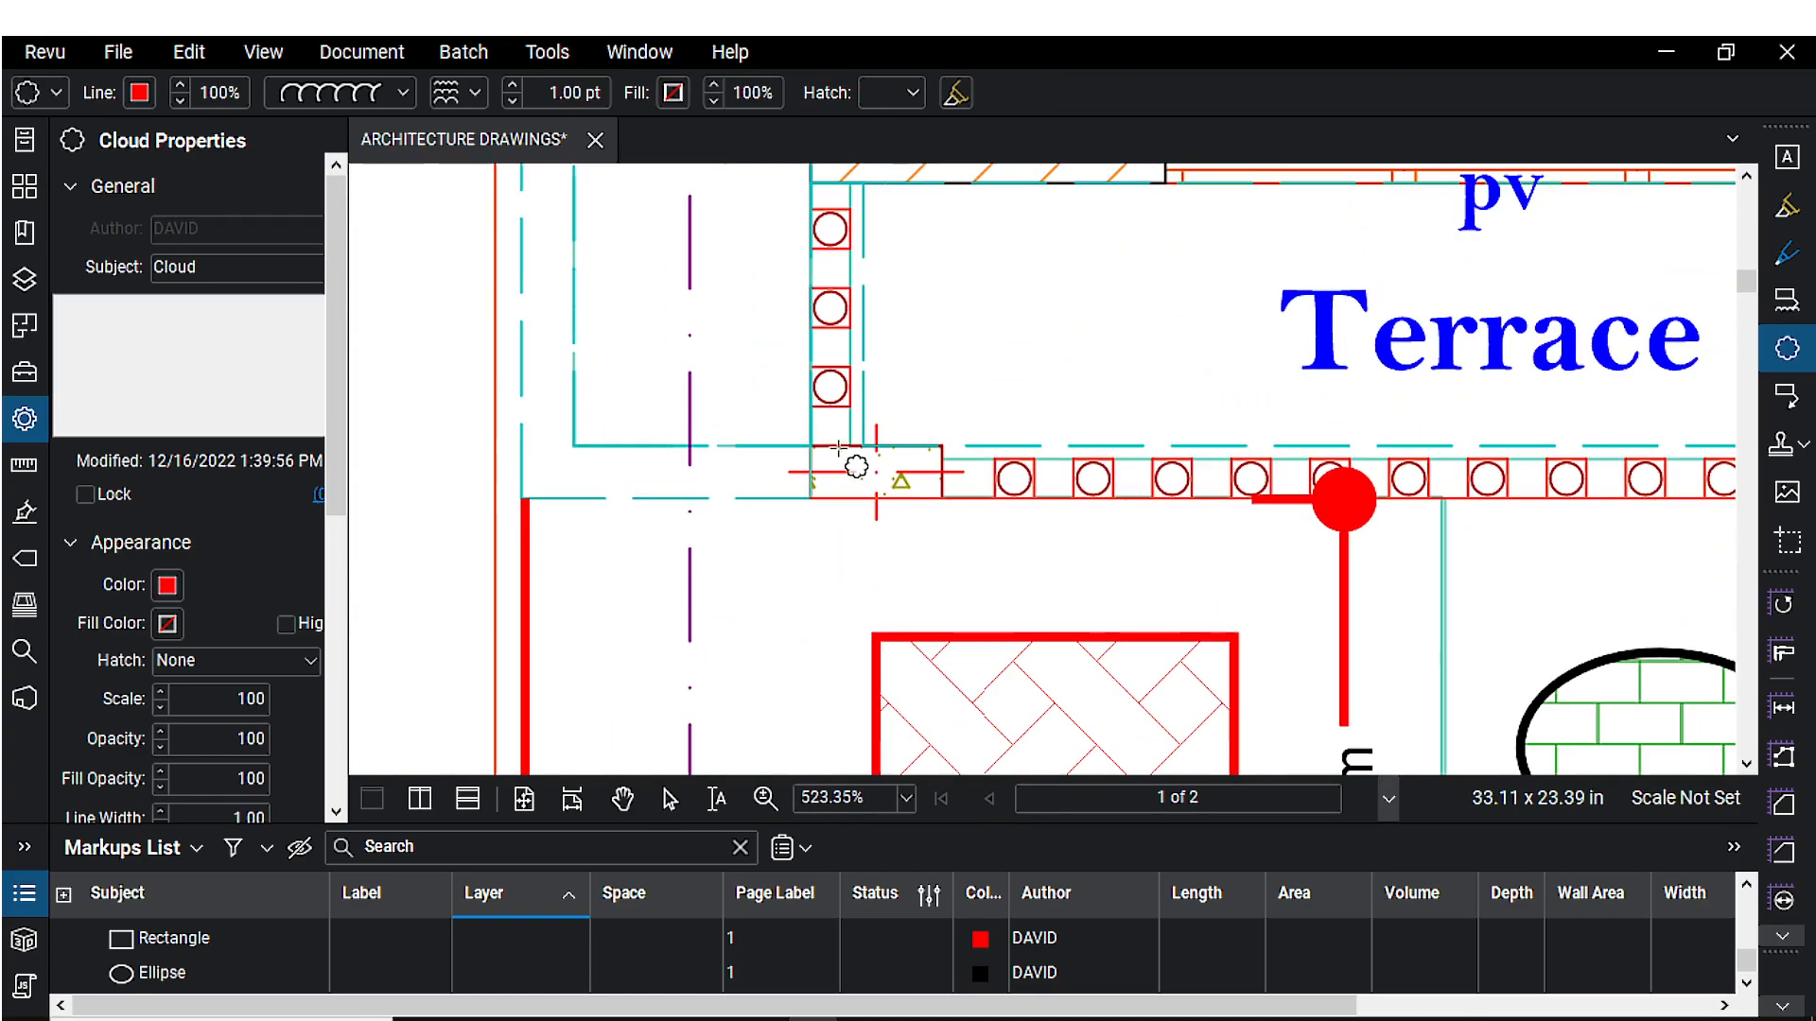
{"action": "left_click", "coordinate": [772, 385]}
{"action": "scroll", "coordinate": [808, 539], "scroll_direction": "down", "scroll_amount": 5}
{"action": "left_click_drag", "start_coordinate": [810, 554], "coordinate": [853, 193]}
{"action": "left_click_drag", "start_coordinate": [948, 522], "coordinate": [981, 331]}
{"action": "scroll", "coordinate": [950, 388], "scroll_direction": "up", "scroll_amount": 5}
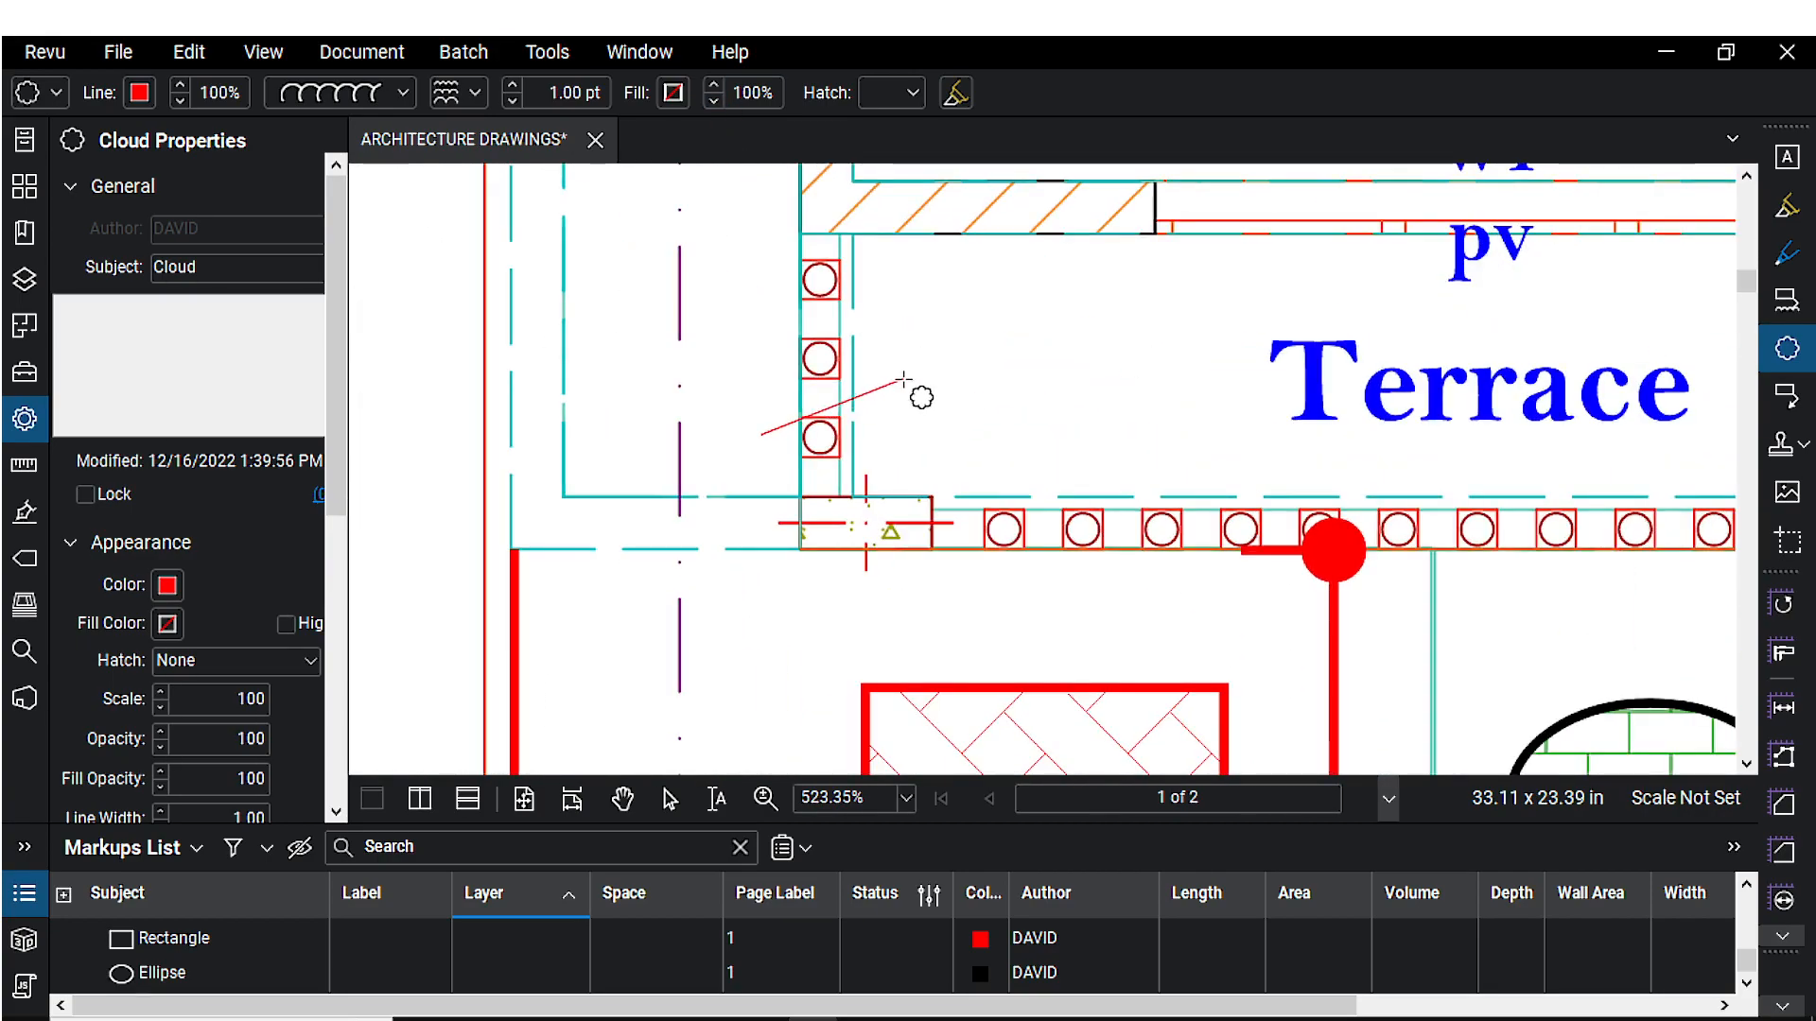
{"action": "left_click", "coordinate": [903, 380]}
{"action": "left_click", "coordinate": [965, 477]}
{"action": "left_click", "coordinate": [939, 603]}
{"action": "left_click", "coordinate": [795, 588]}
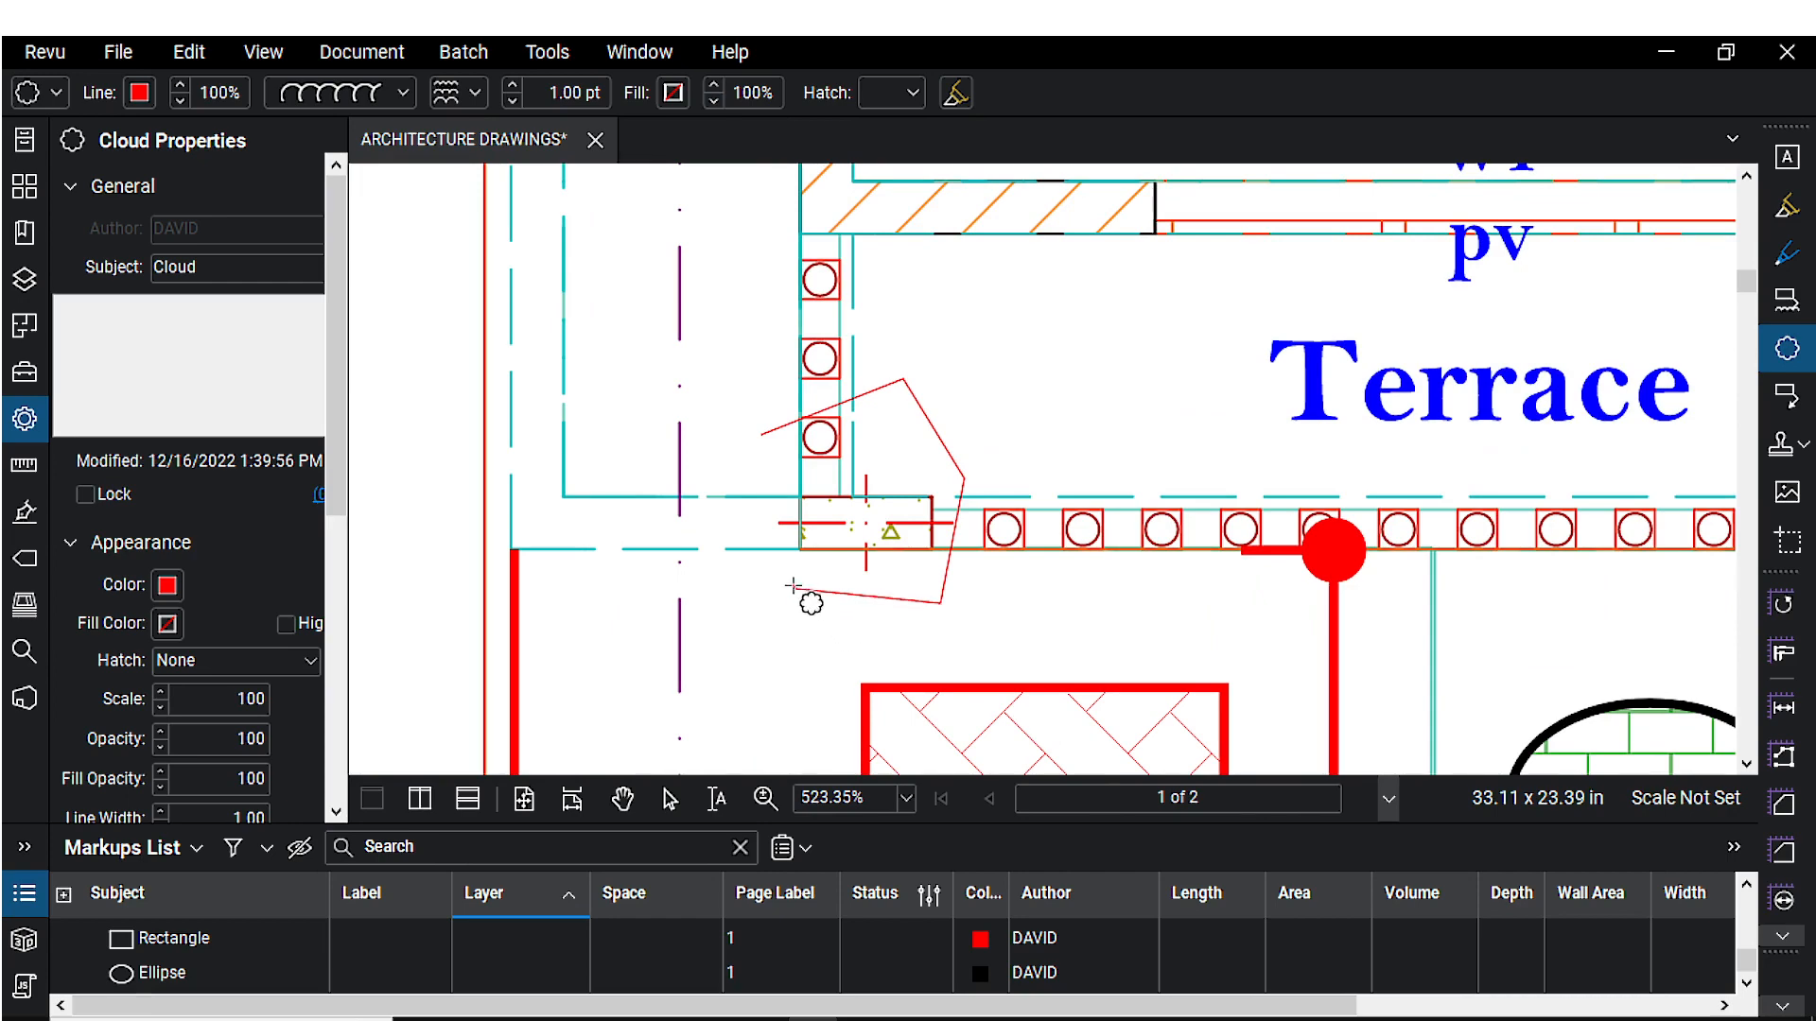
{"action": "left_click", "coordinate": [762, 434]}
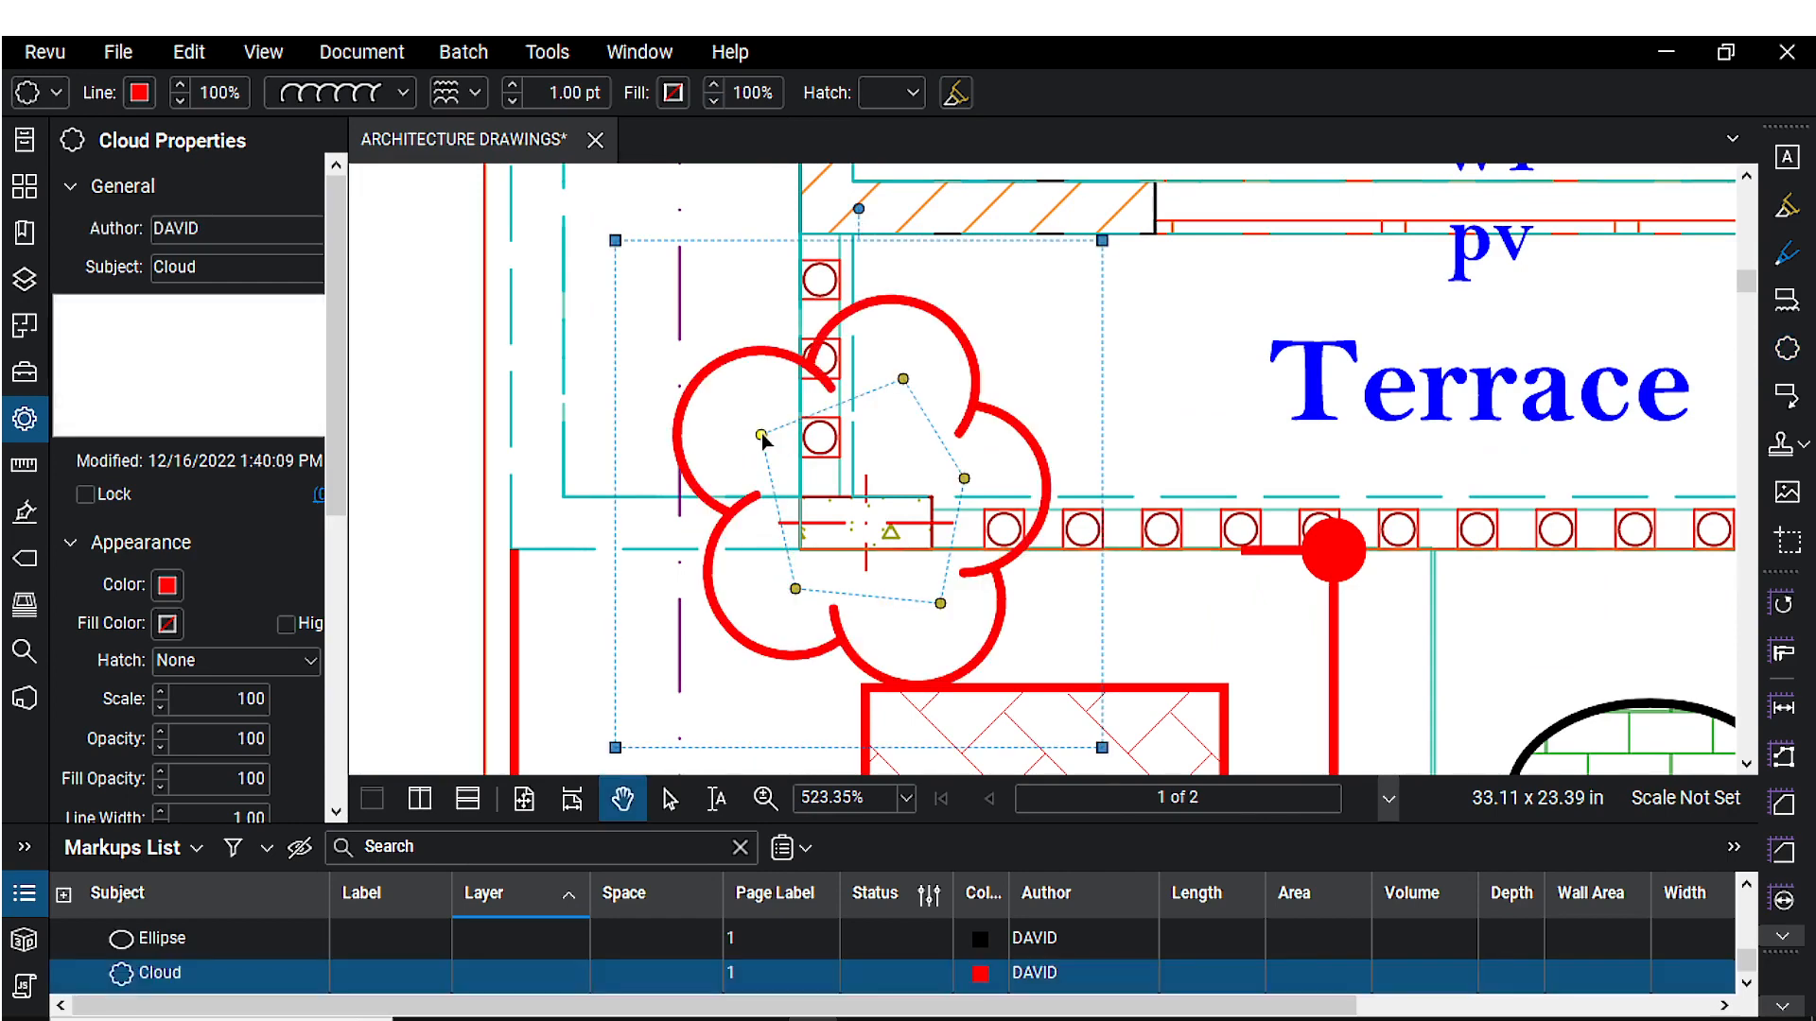
- Add the comment "Check, there is a defect" to the cloud and deselect it
{"action": "scroll", "coordinate": [899, 410], "scroll_direction": "down", "scroll_amount": 1}
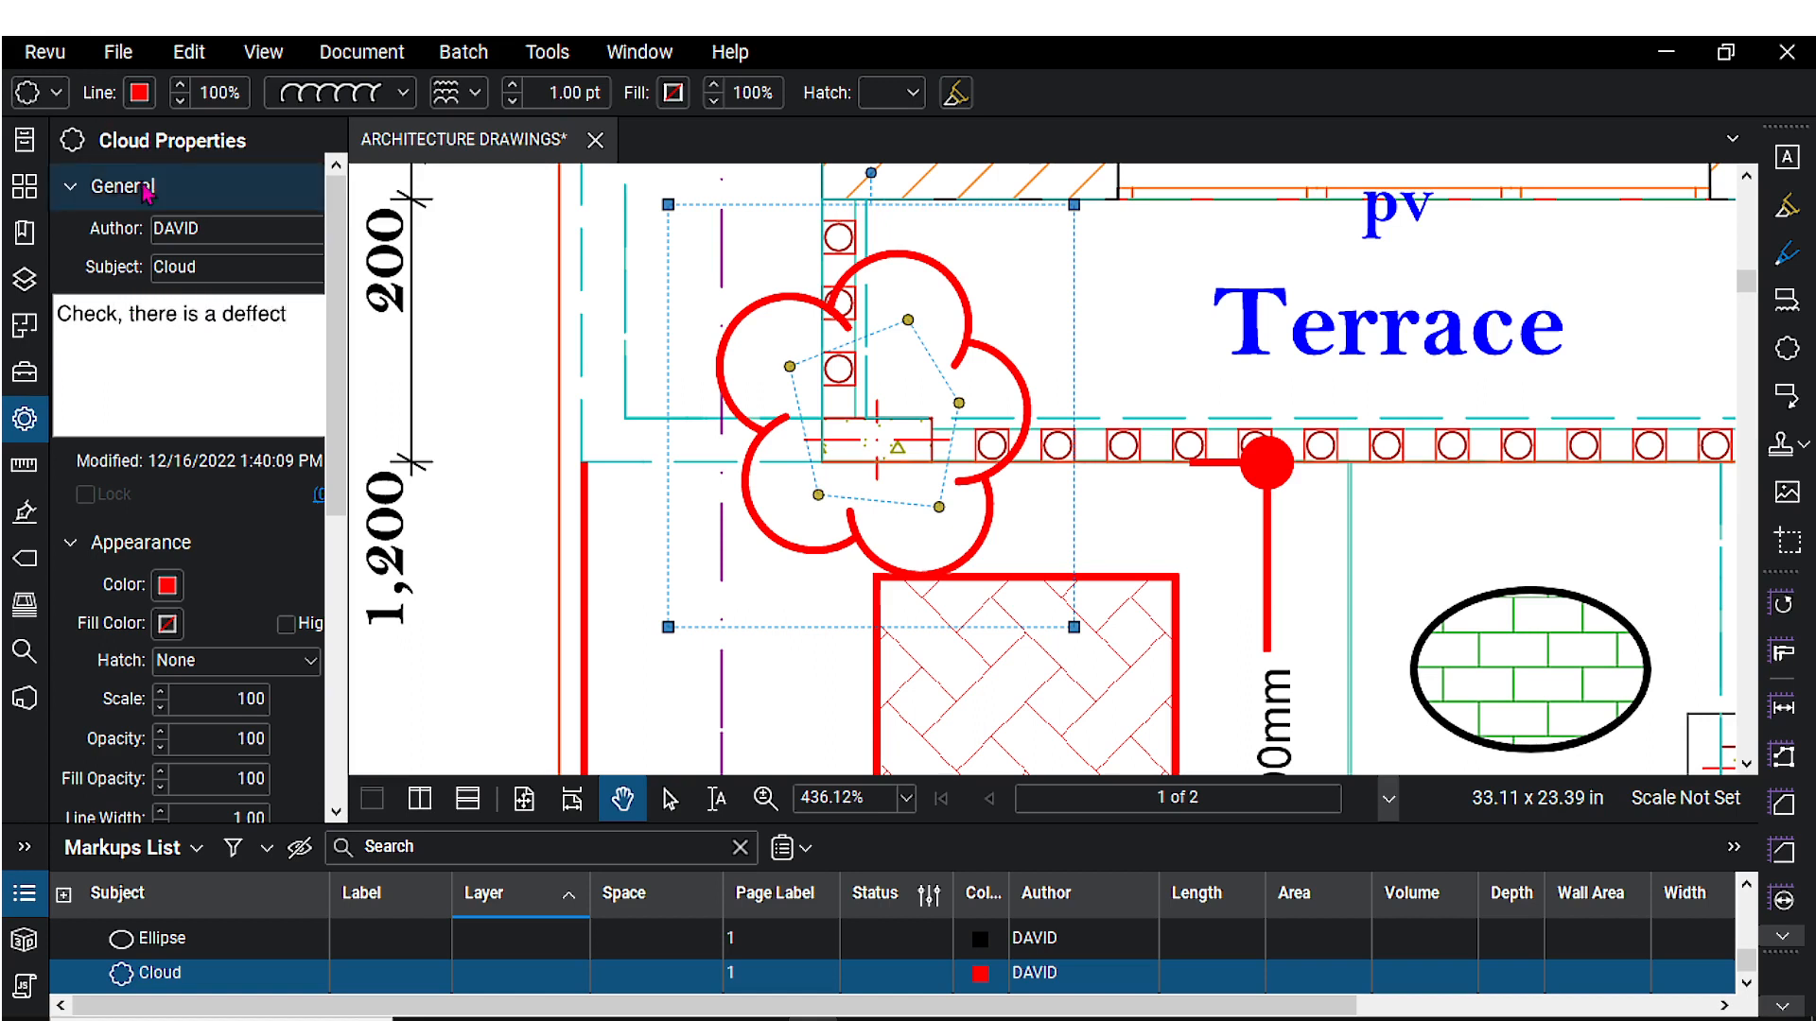
{"action": "left_click", "coordinate": [252, 374]}
{"action": "key", "text": "BackSpace"}
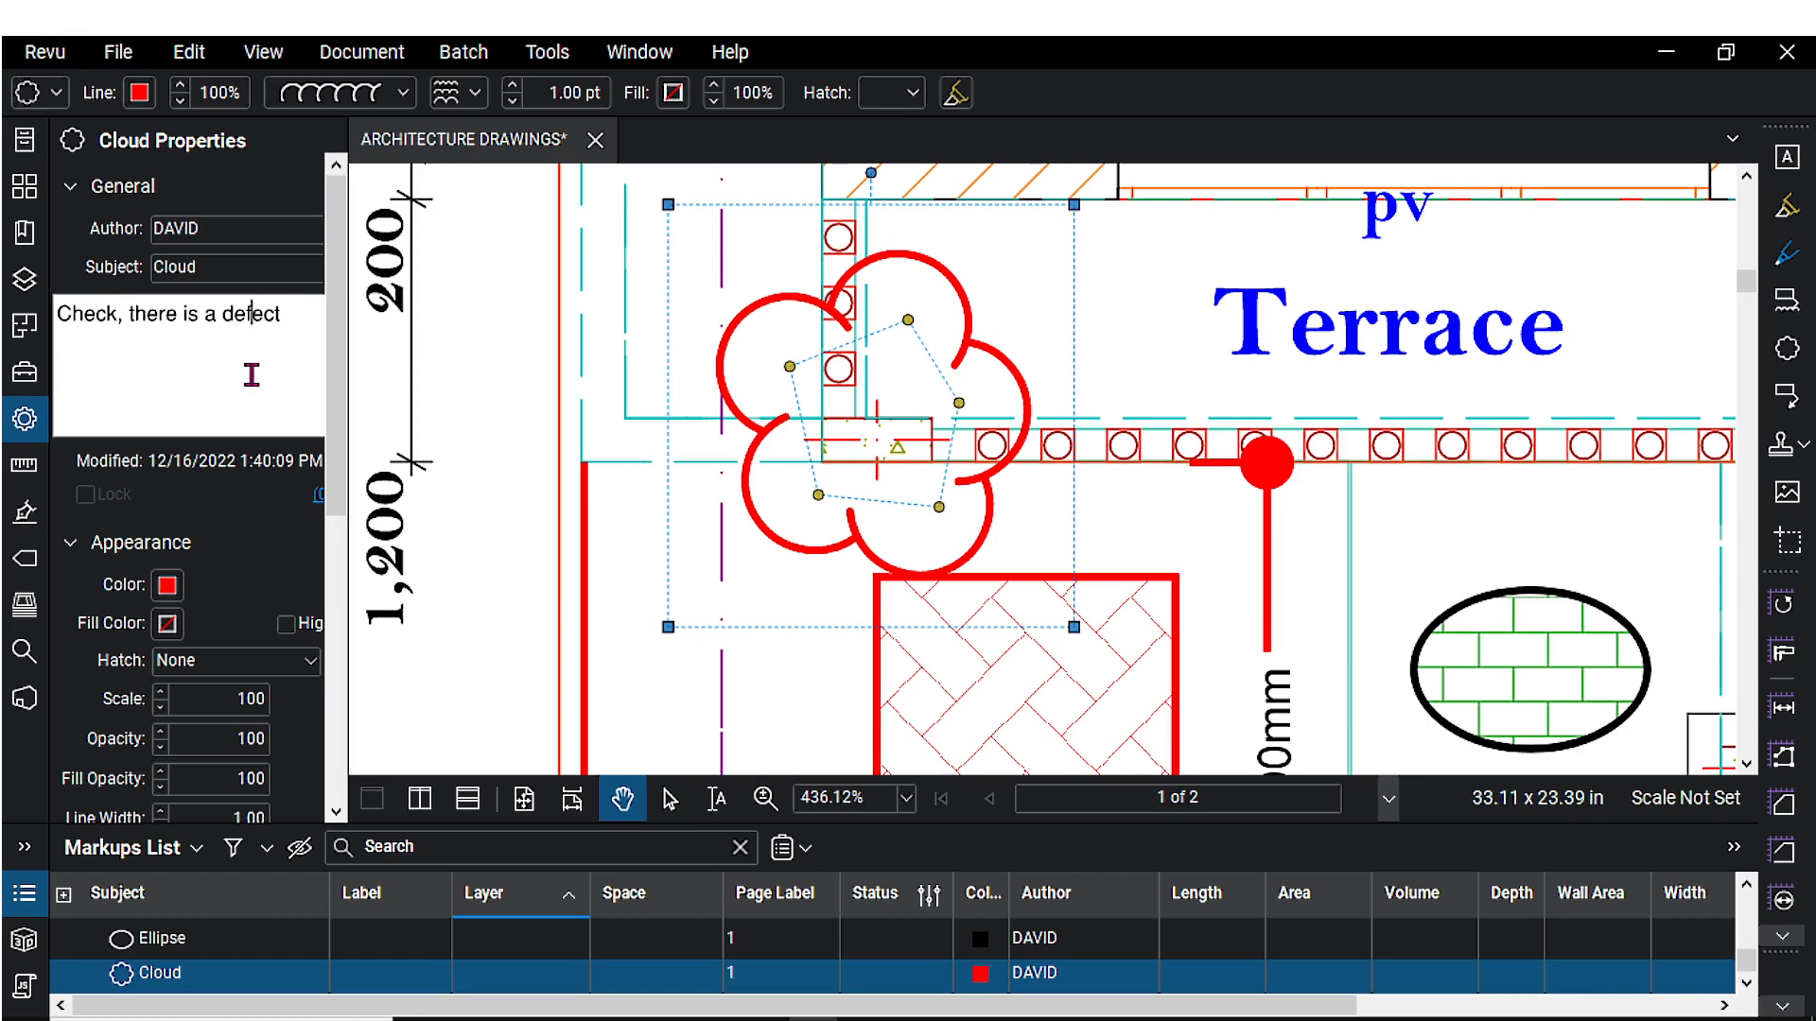
{"action": "scroll", "coordinate": [728, 409], "scroll_direction": "down", "scroll_amount": 4}
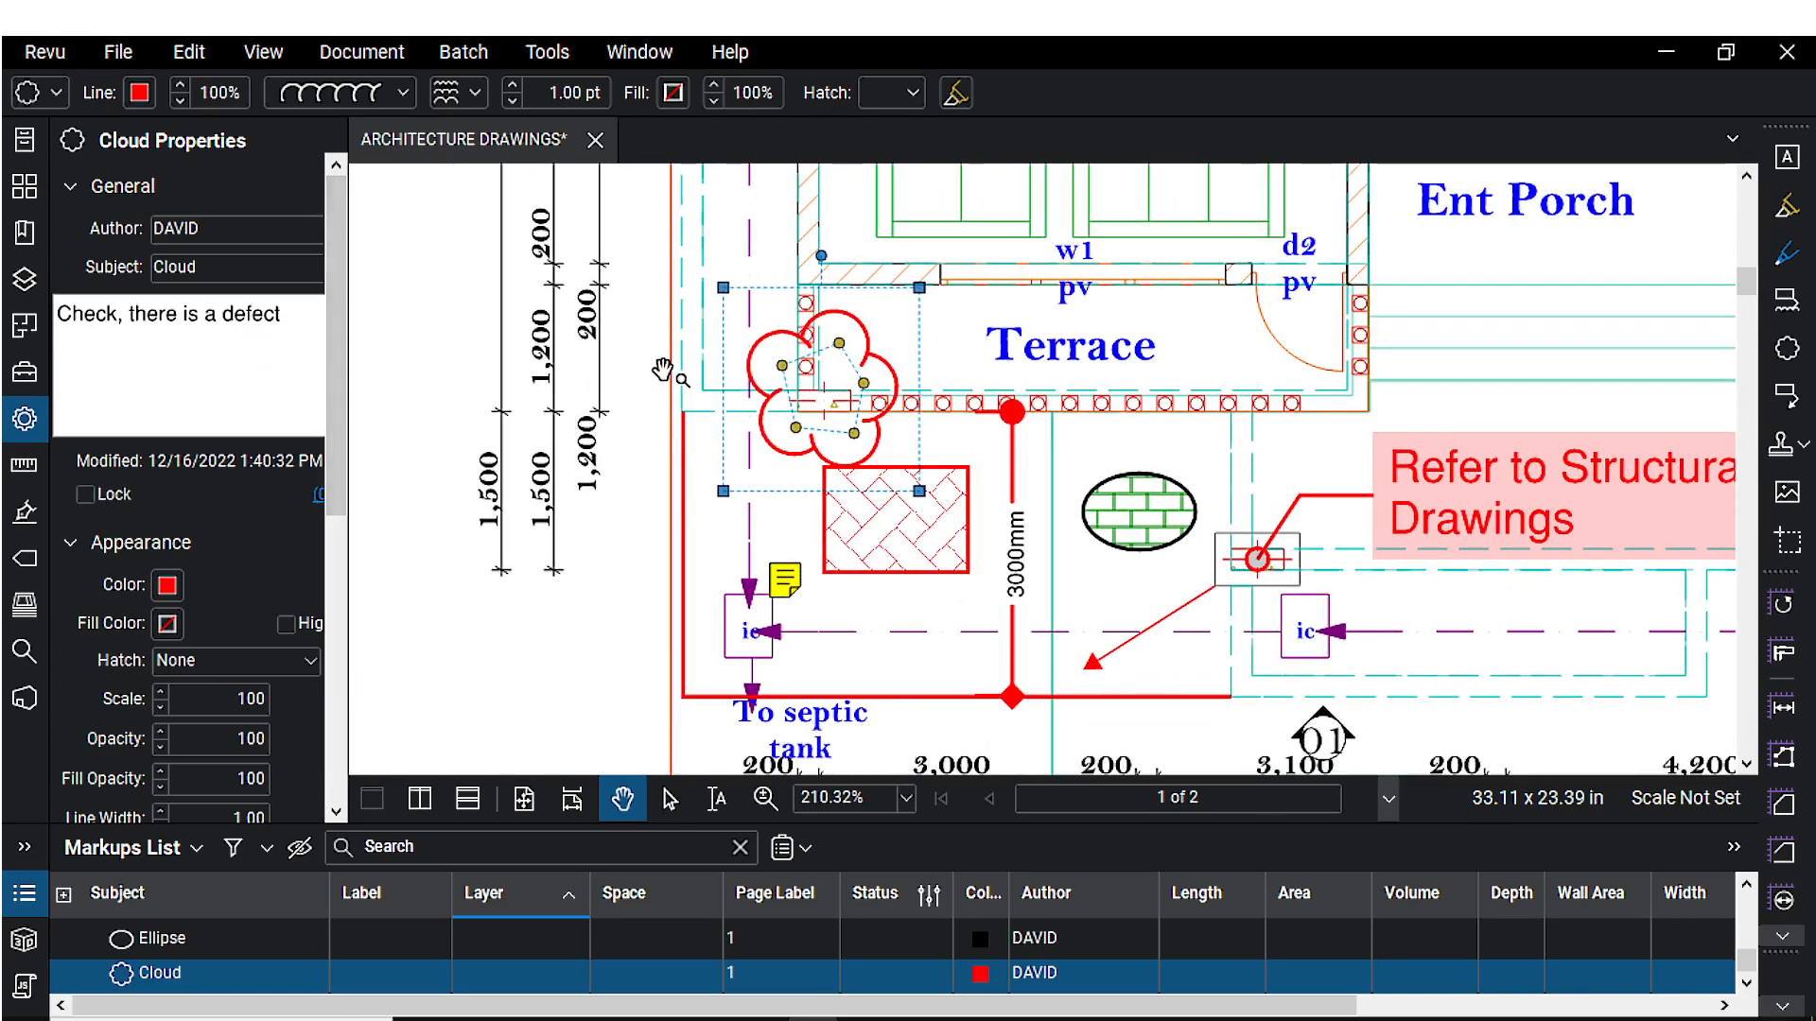
{"action": "left_click", "coordinate": [652, 369]}
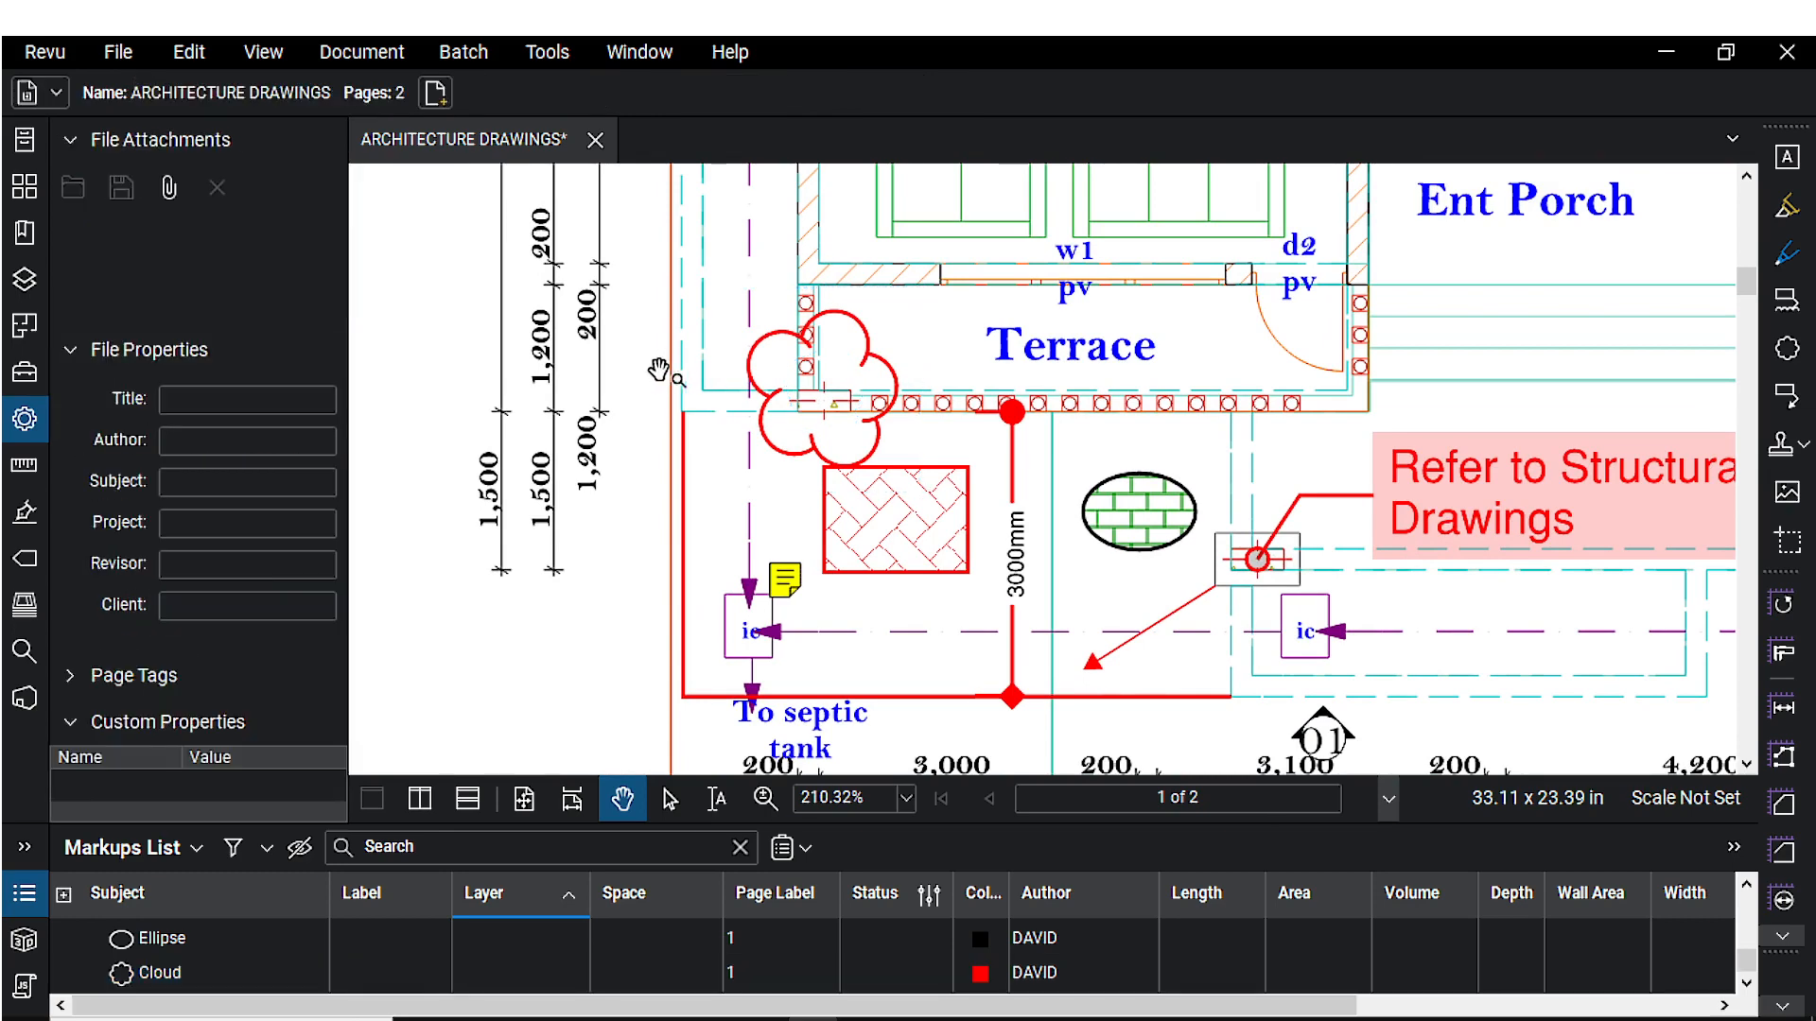
- Reselect the cloud to review its attached comment, and deselect it
{"action": "left_click", "coordinate": [864, 333]}
{"action": "left_click_drag", "start_coordinate": [760, 395], "coordinate": [793, 384]}
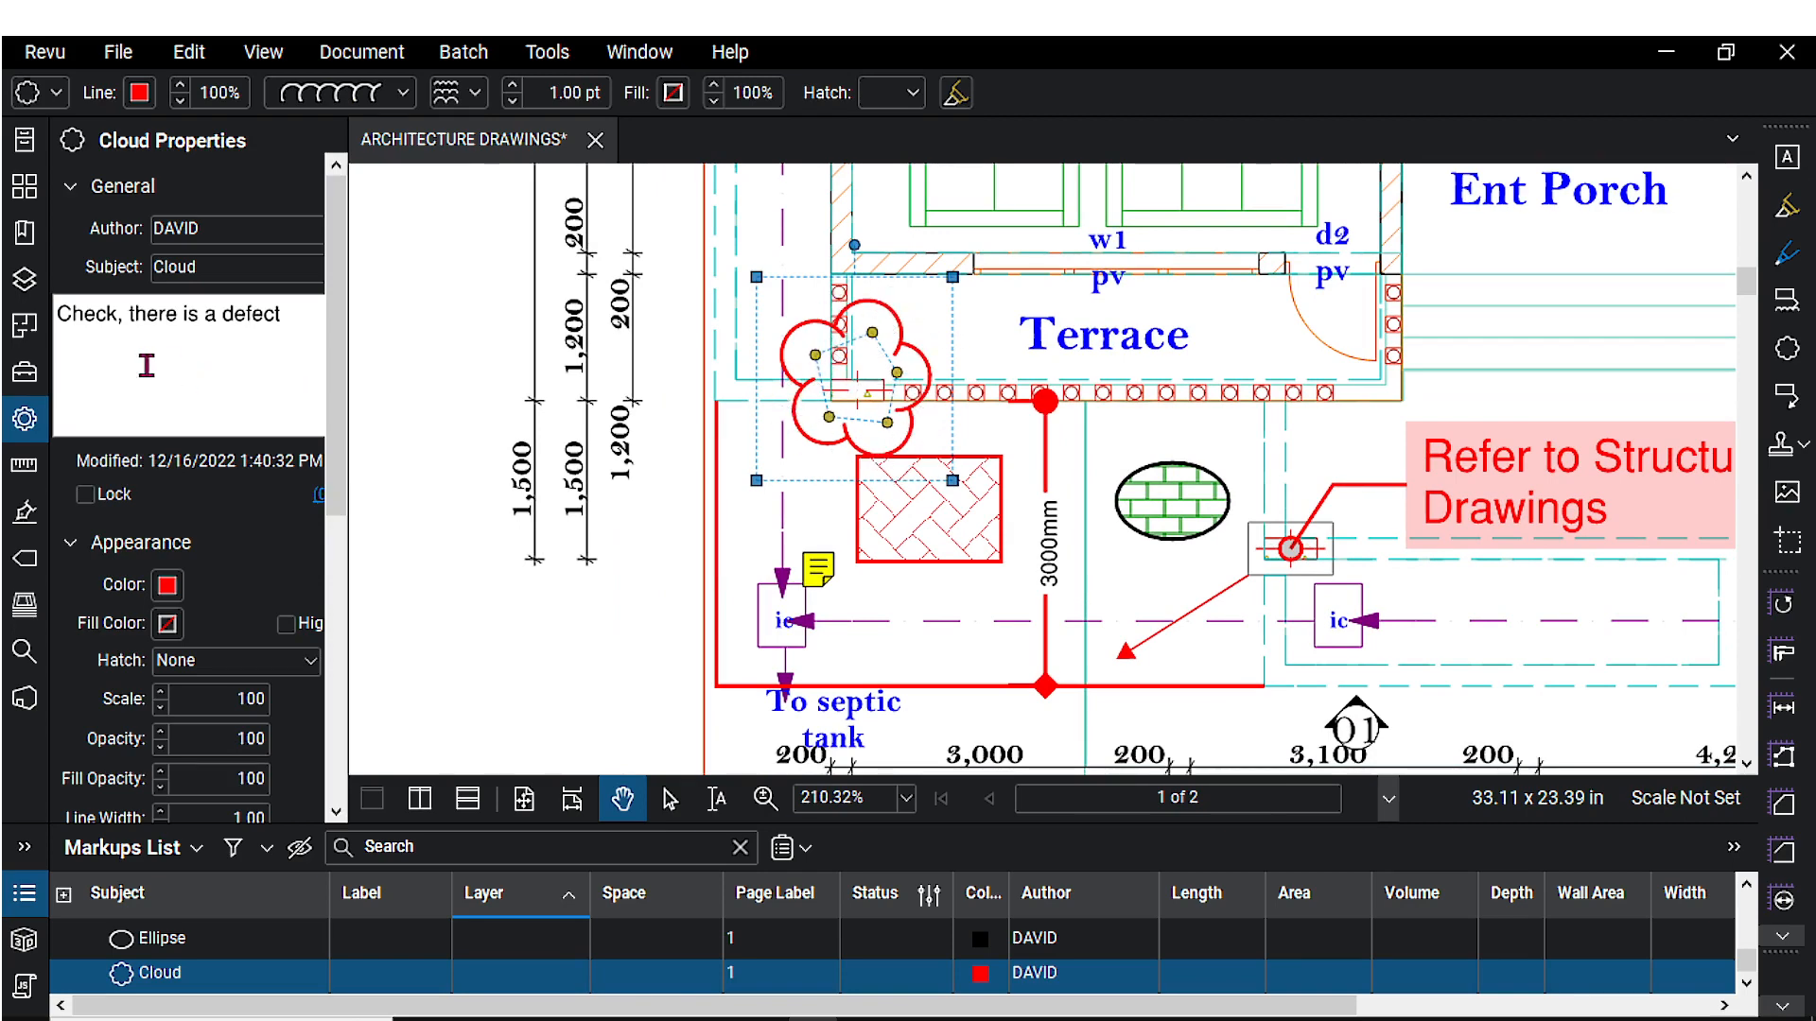
{"action": "left_click_drag", "start_coordinate": [54, 312], "coordinate": [254, 313]}
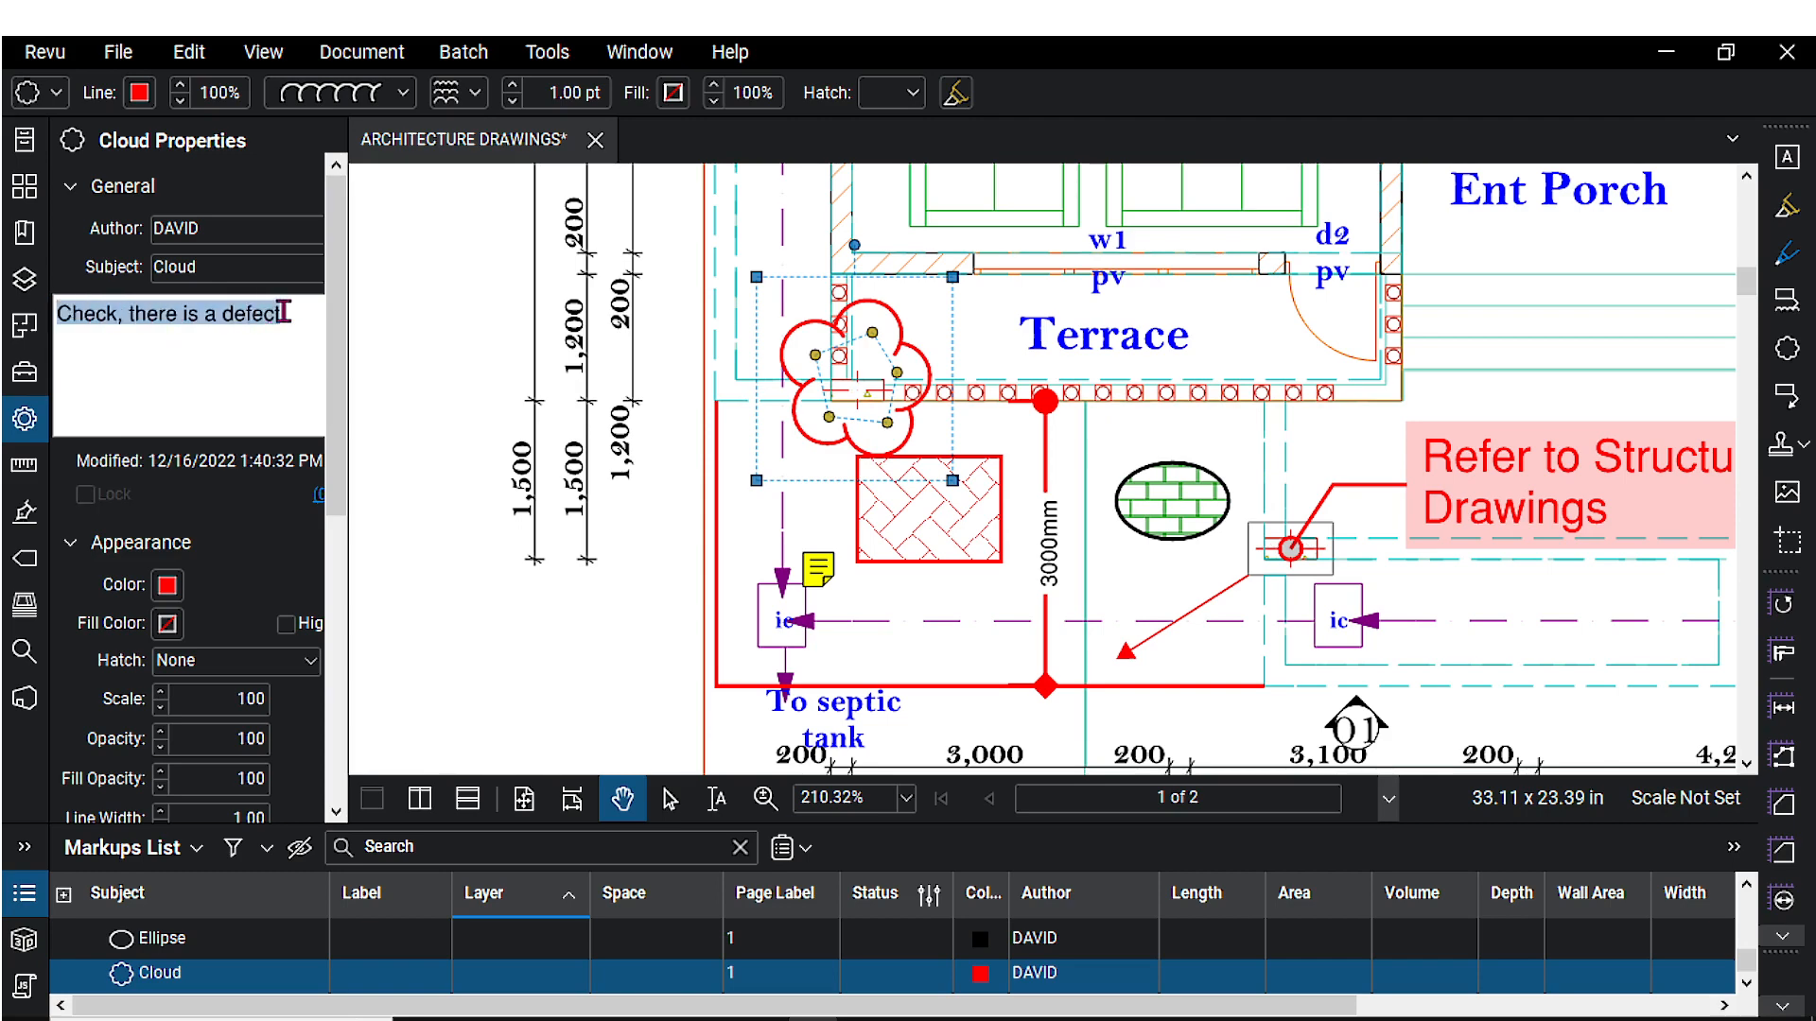
{"action": "left_click", "coordinate": [294, 326]}
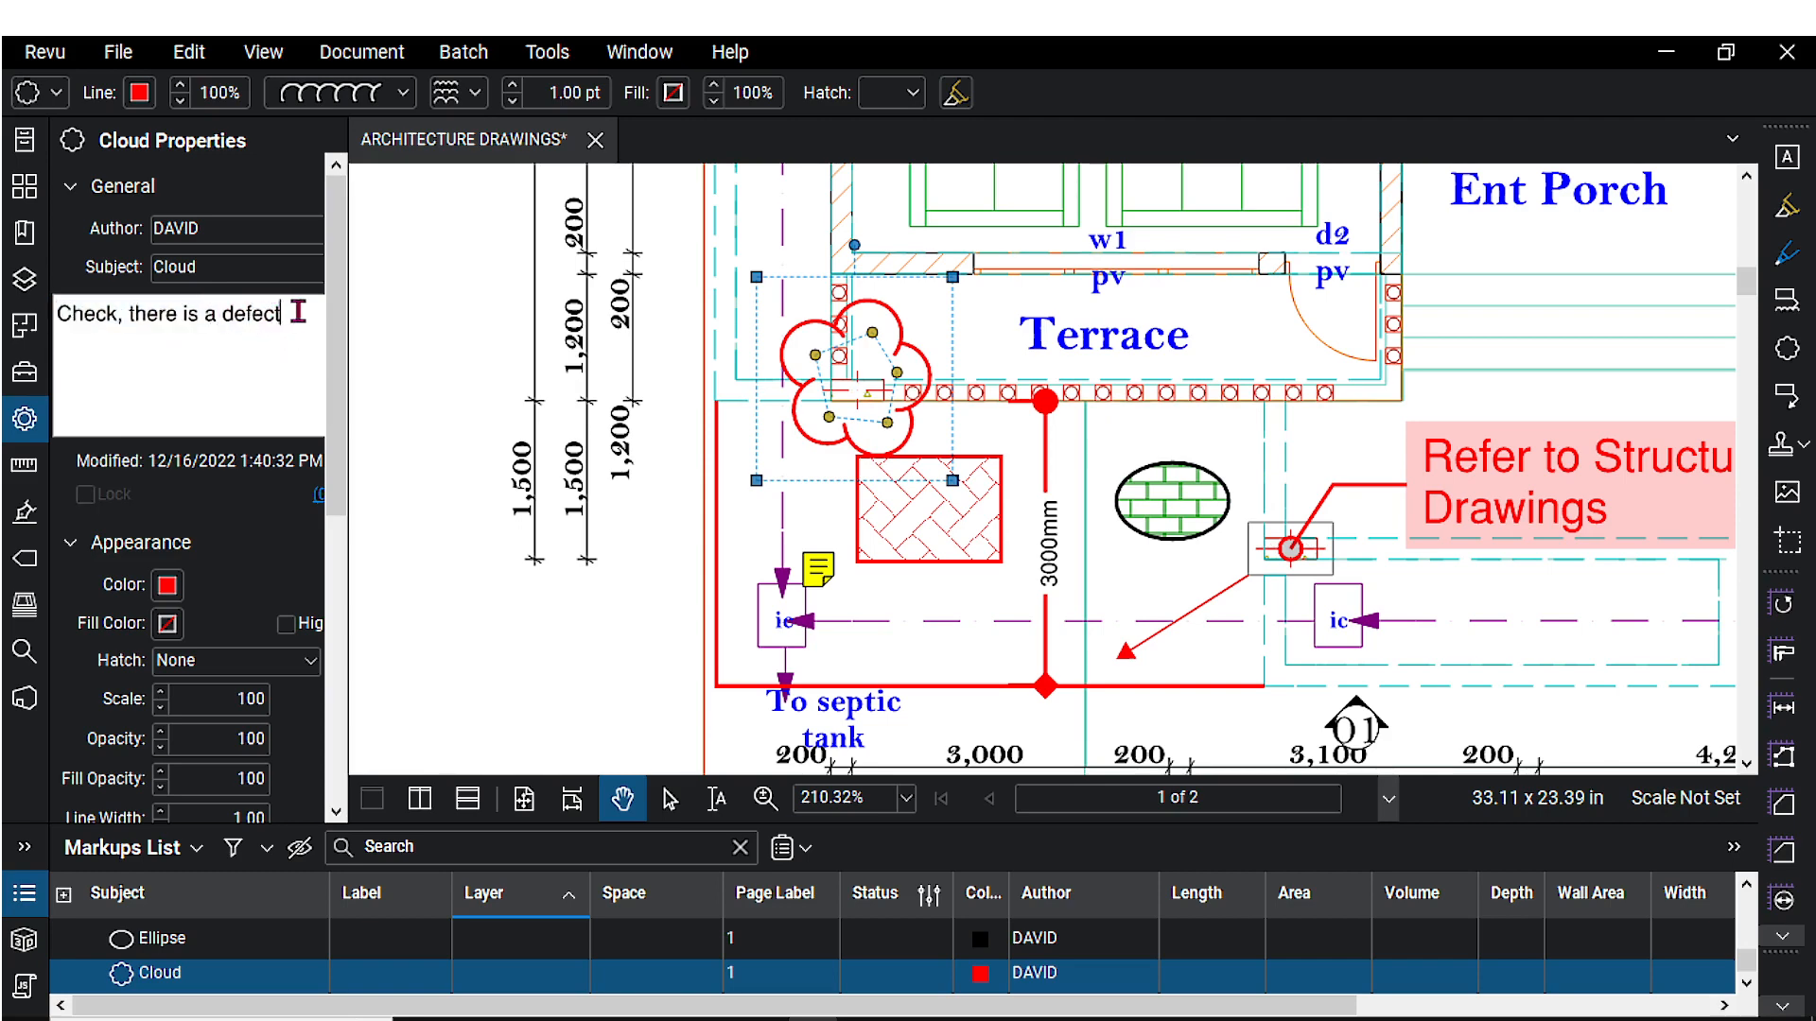
{"action": "left_click_drag", "start_coordinate": [298, 312], "coordinate": [59, 308]}
{"action": "left_click", "coordinate": [131, 317]}
{"action": "scroll", "coordinate": [853, 425], "scroll_direction": "up", "scroll_amount": 2}
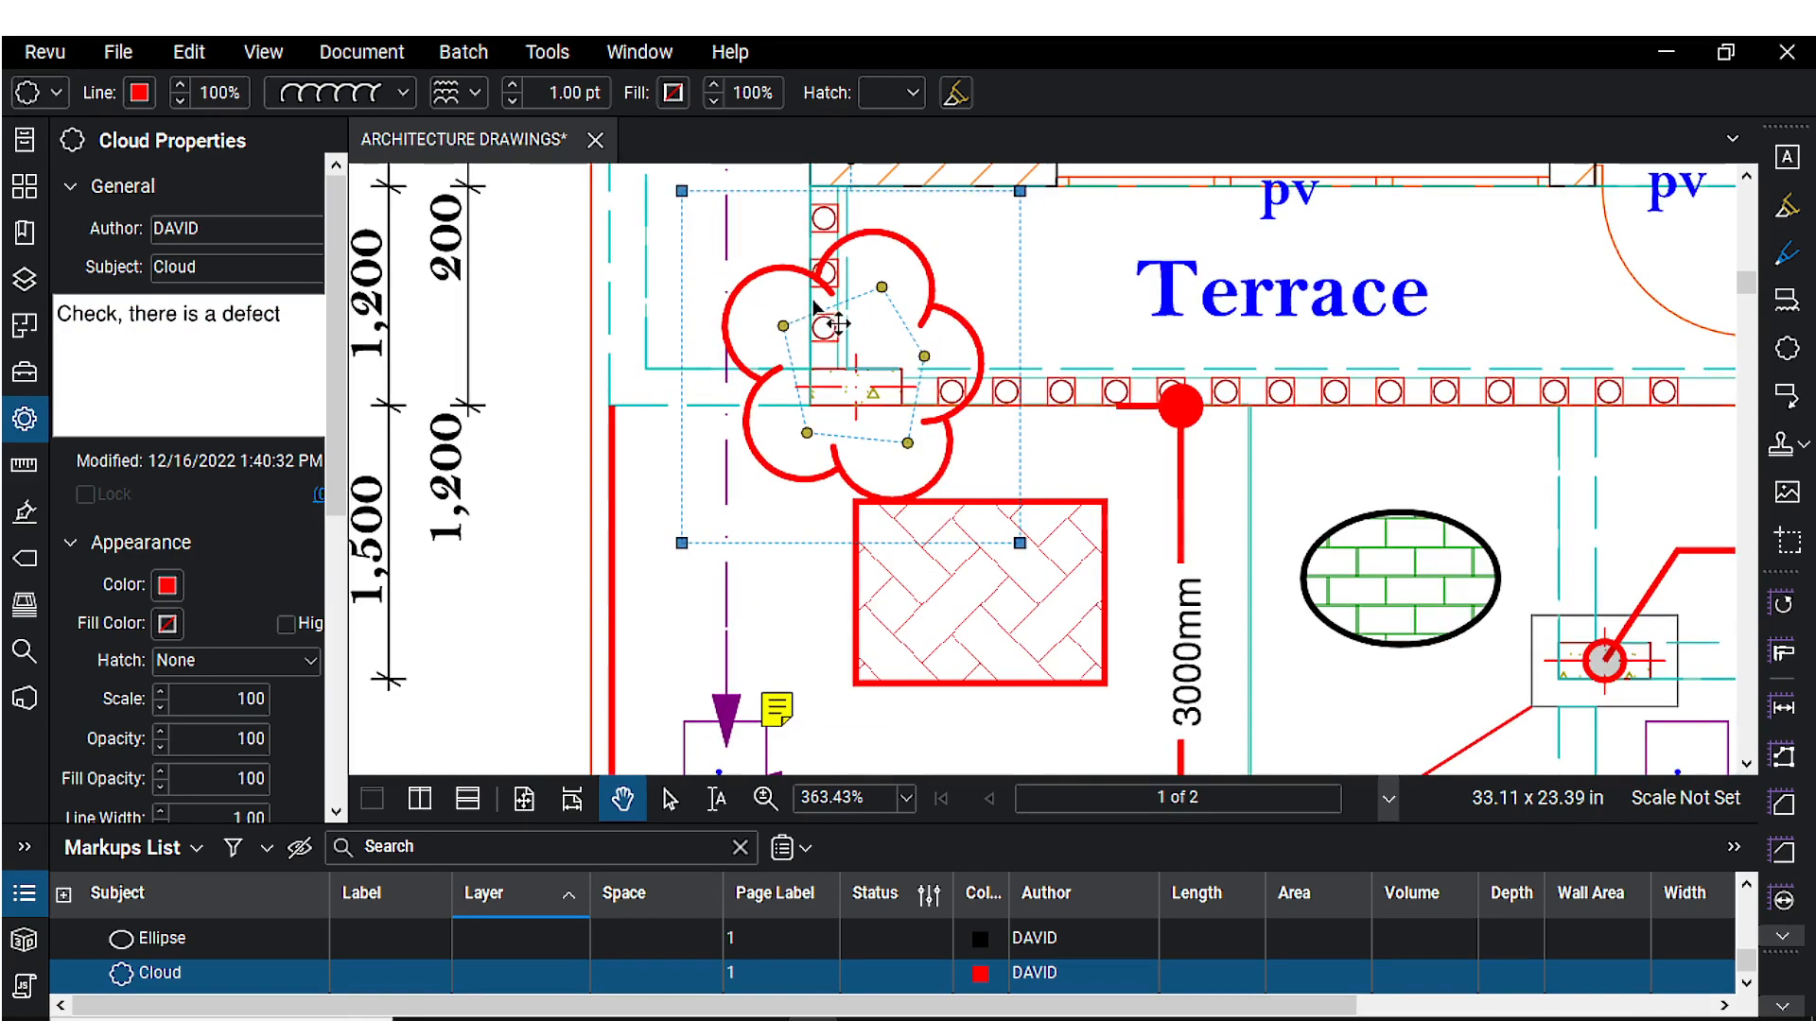
{"action": "scroll", "coordinate": [700, 447], "scroll_direction": "down", "scroll_amount": 3}
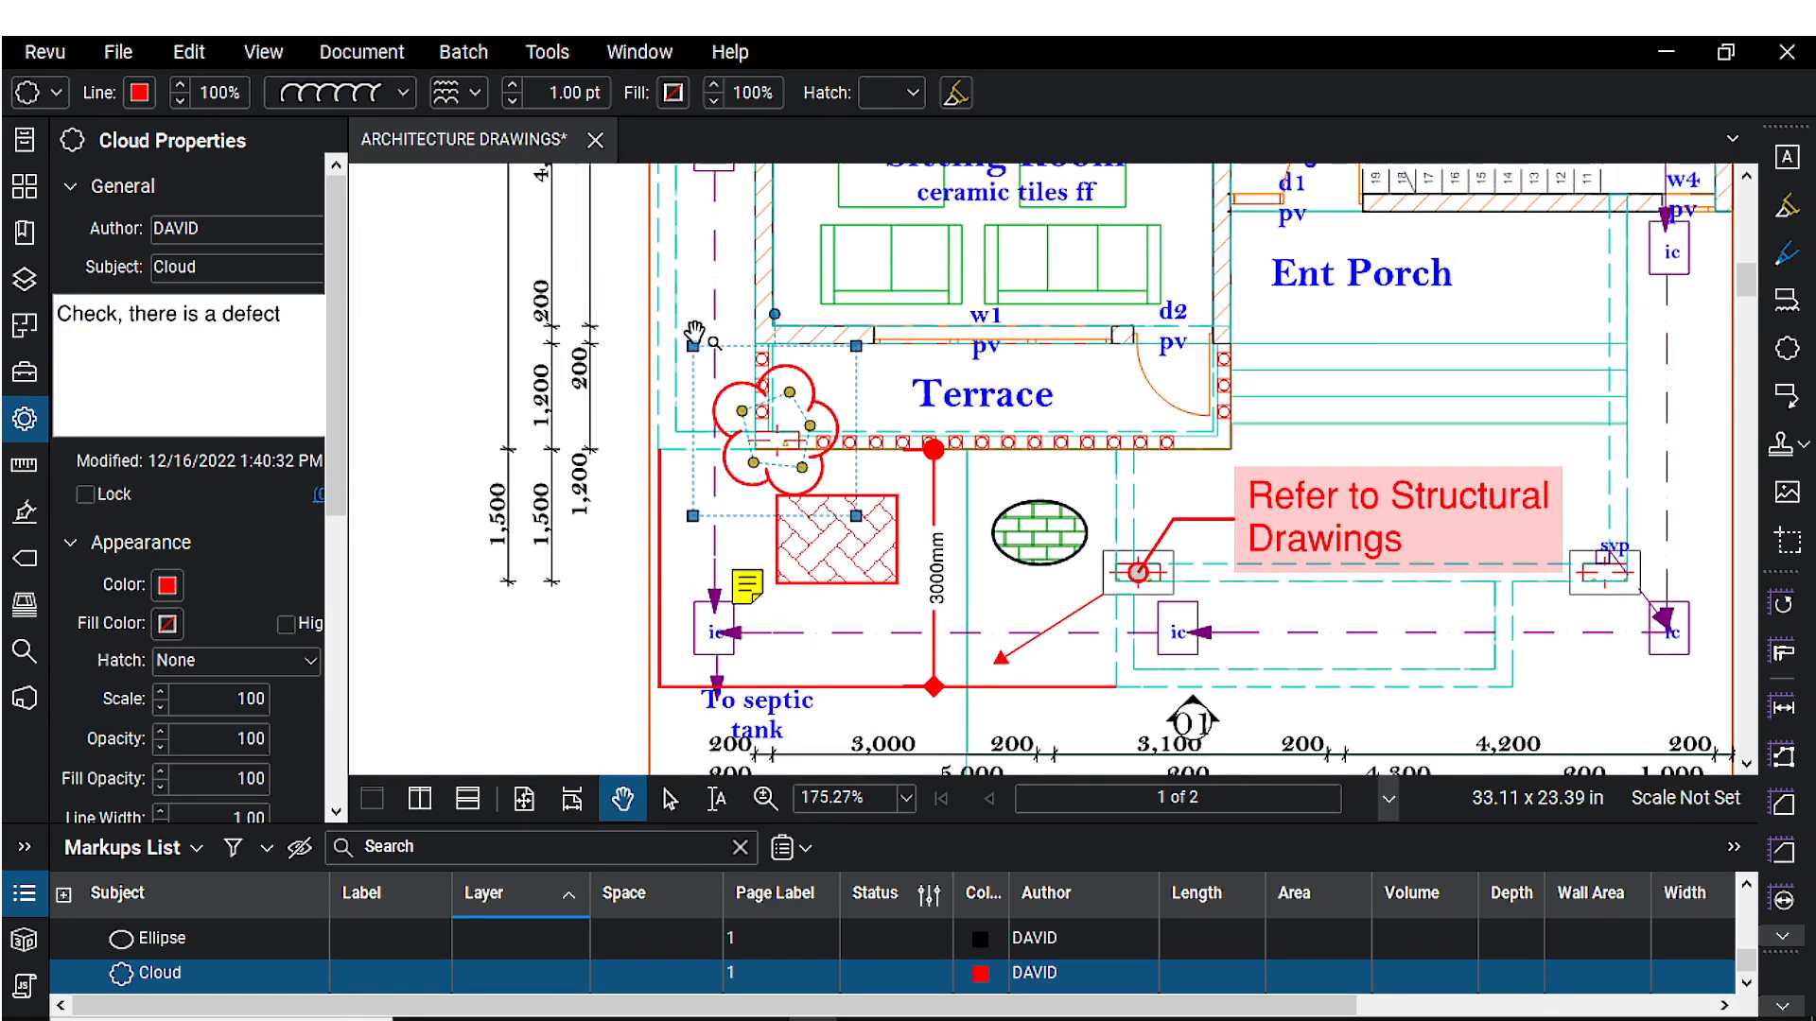
{"action": "left_click", "coordinate": [668, 291]}
- Outline a five-point Cloud+ markup around the terrace corner beside the entrance porch, above the structural drawings callout
{"action": "left_click", "coordinate": [567, 54]}
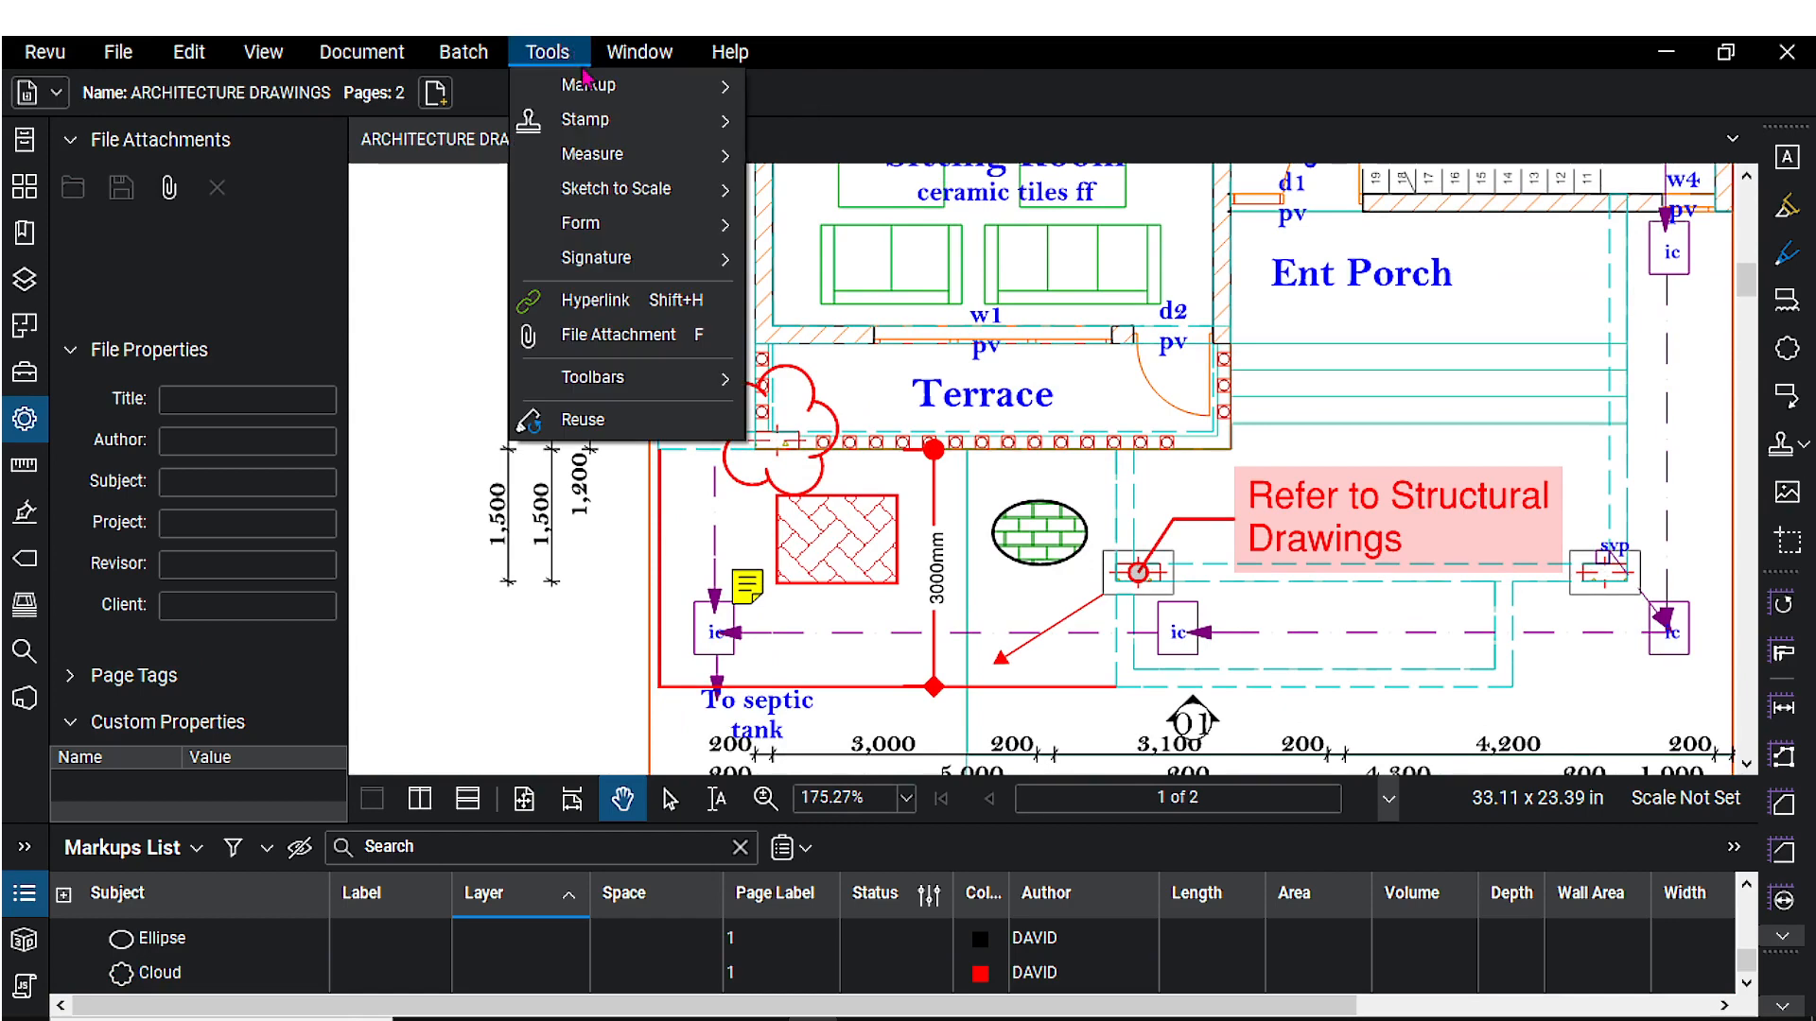
{"action": "mouse_move", "coordinate": [651, 97]}
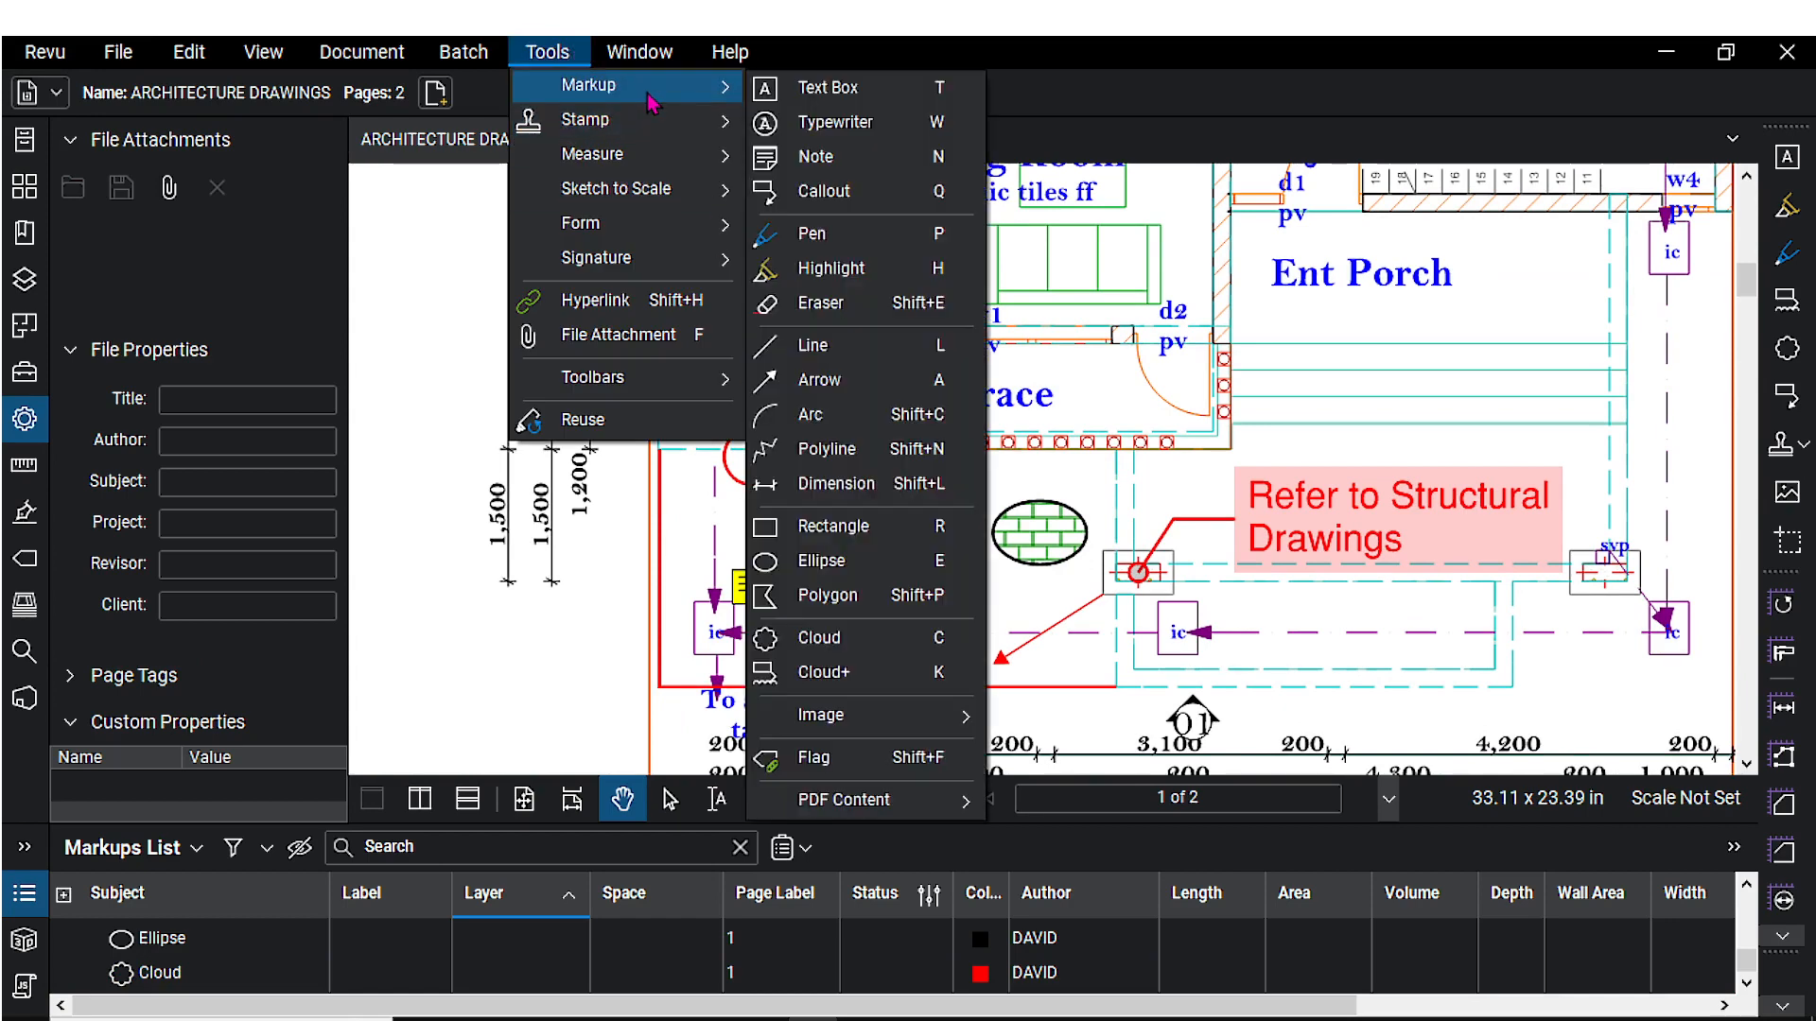
{"action": "left_click", "coordinate": [823, 672]}
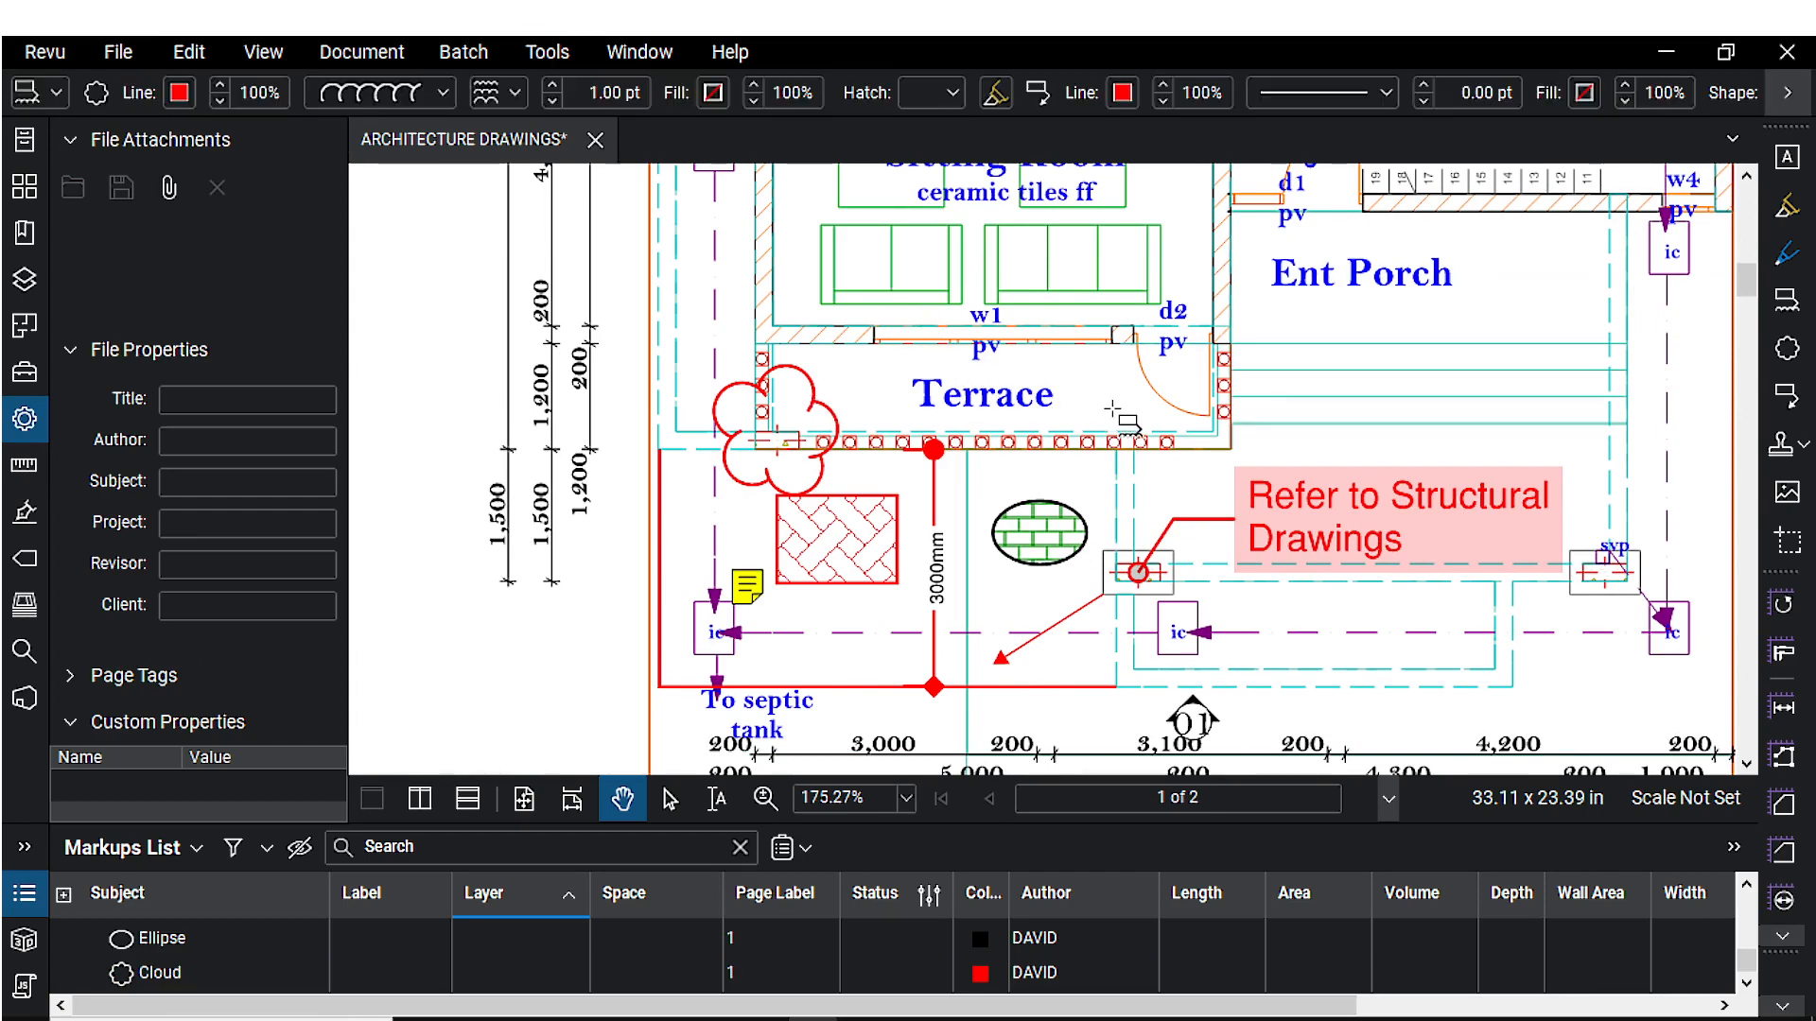
{"action": "scroll", "coordinate": [1272, 427], "scroll_direction": "up", "scroll_amount": 2}
{"action": "left_click", "coordinate": [847, 447]}
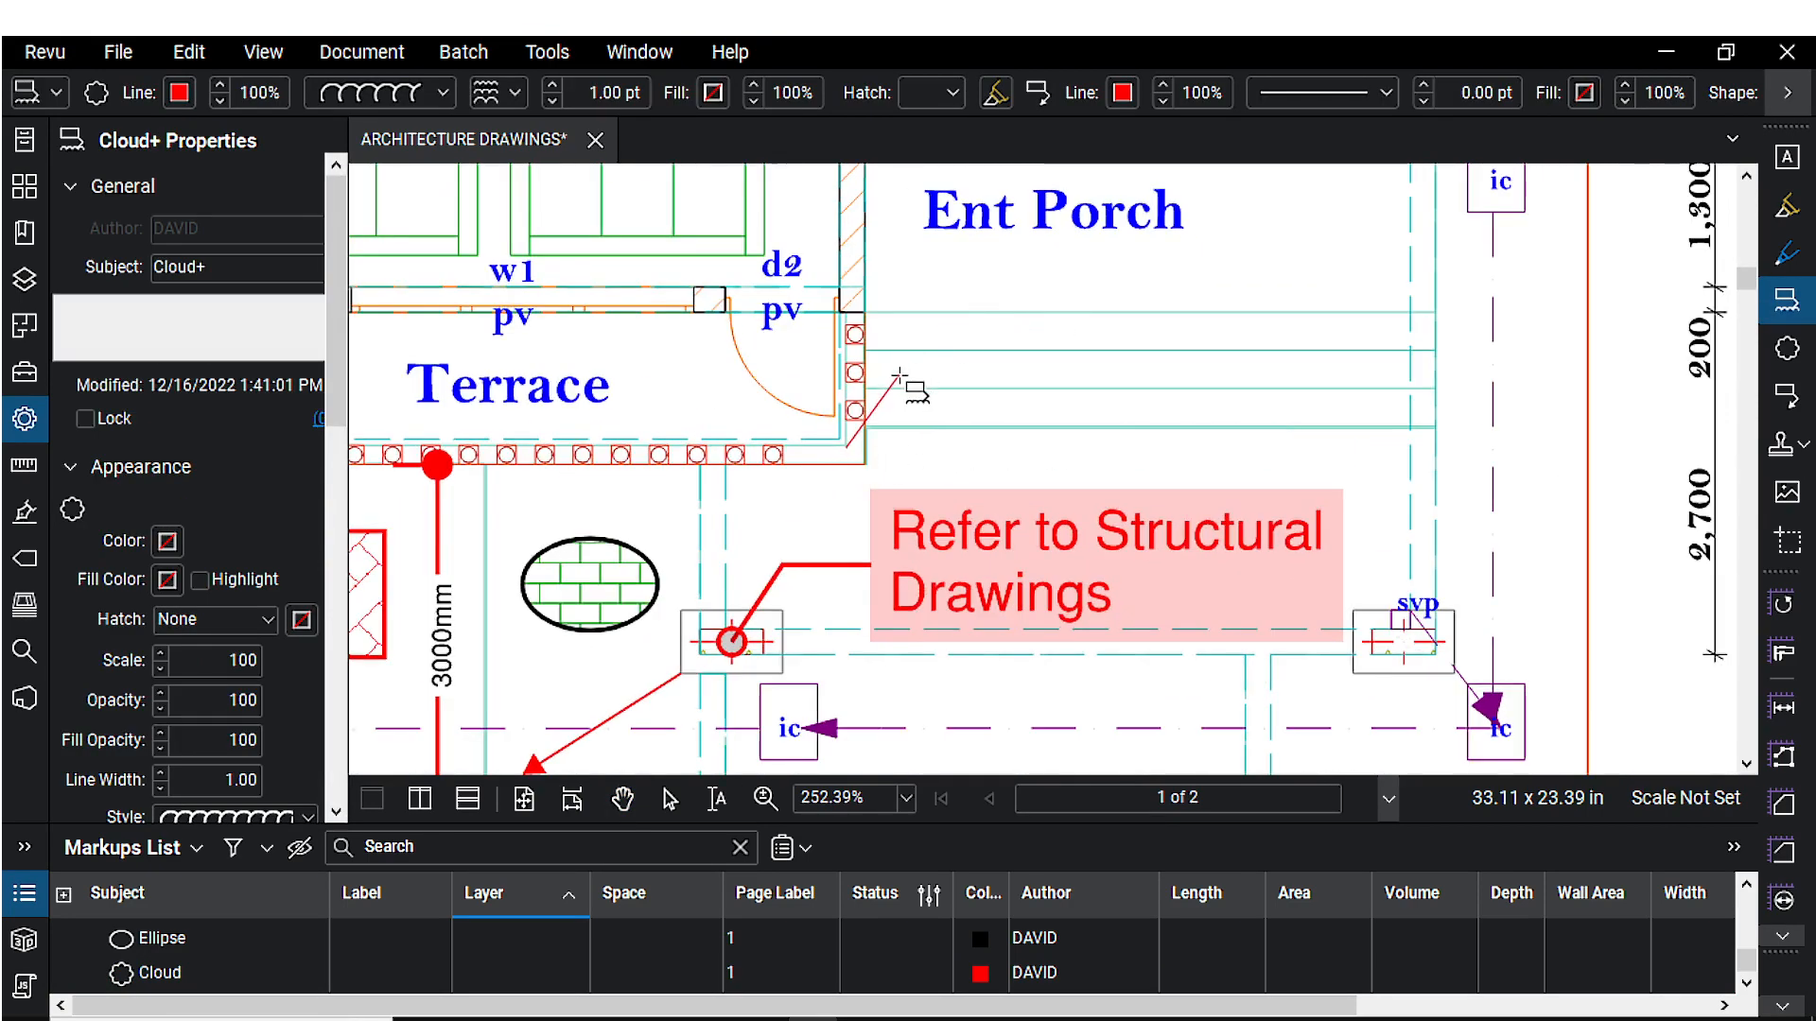
{"action": "left_click", "coordinate": [899, 374]}
{"action": "left_click", "coordinate": [993, 377]}
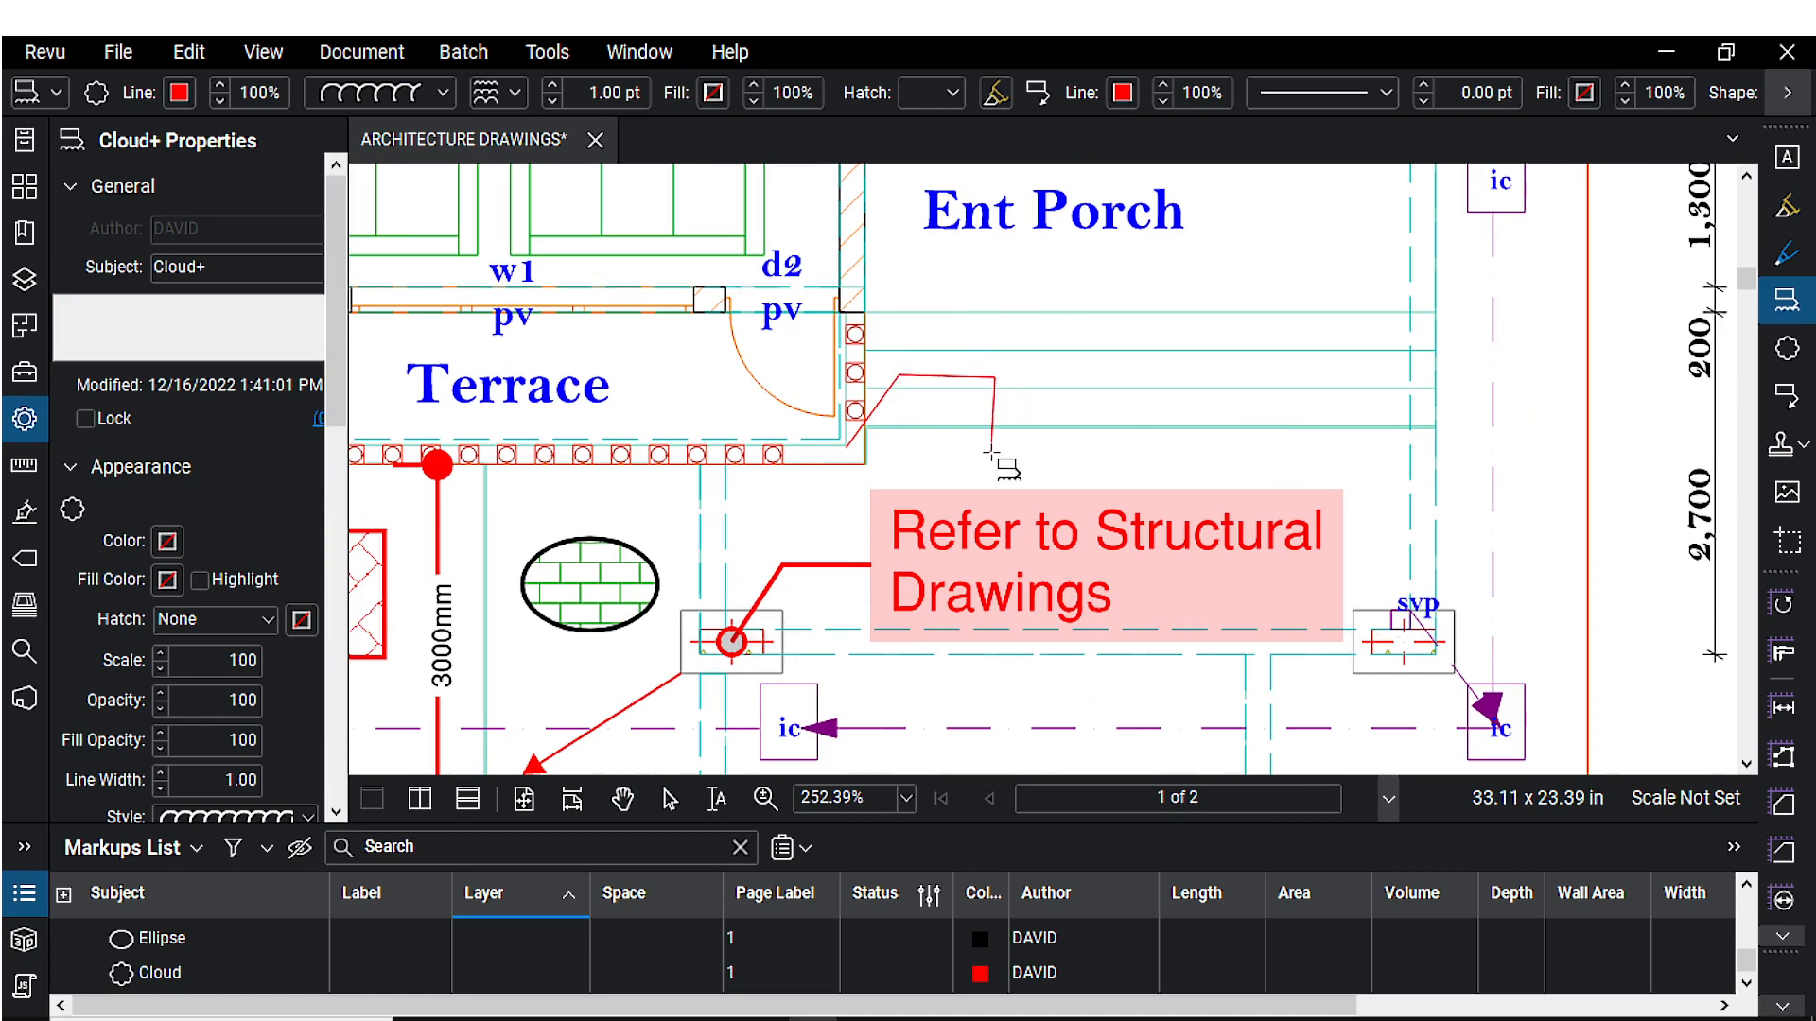
{"action": "left_click", "coordinate": [989, 453]}
{"action": "left_click", "coordinate": [865, 489]}
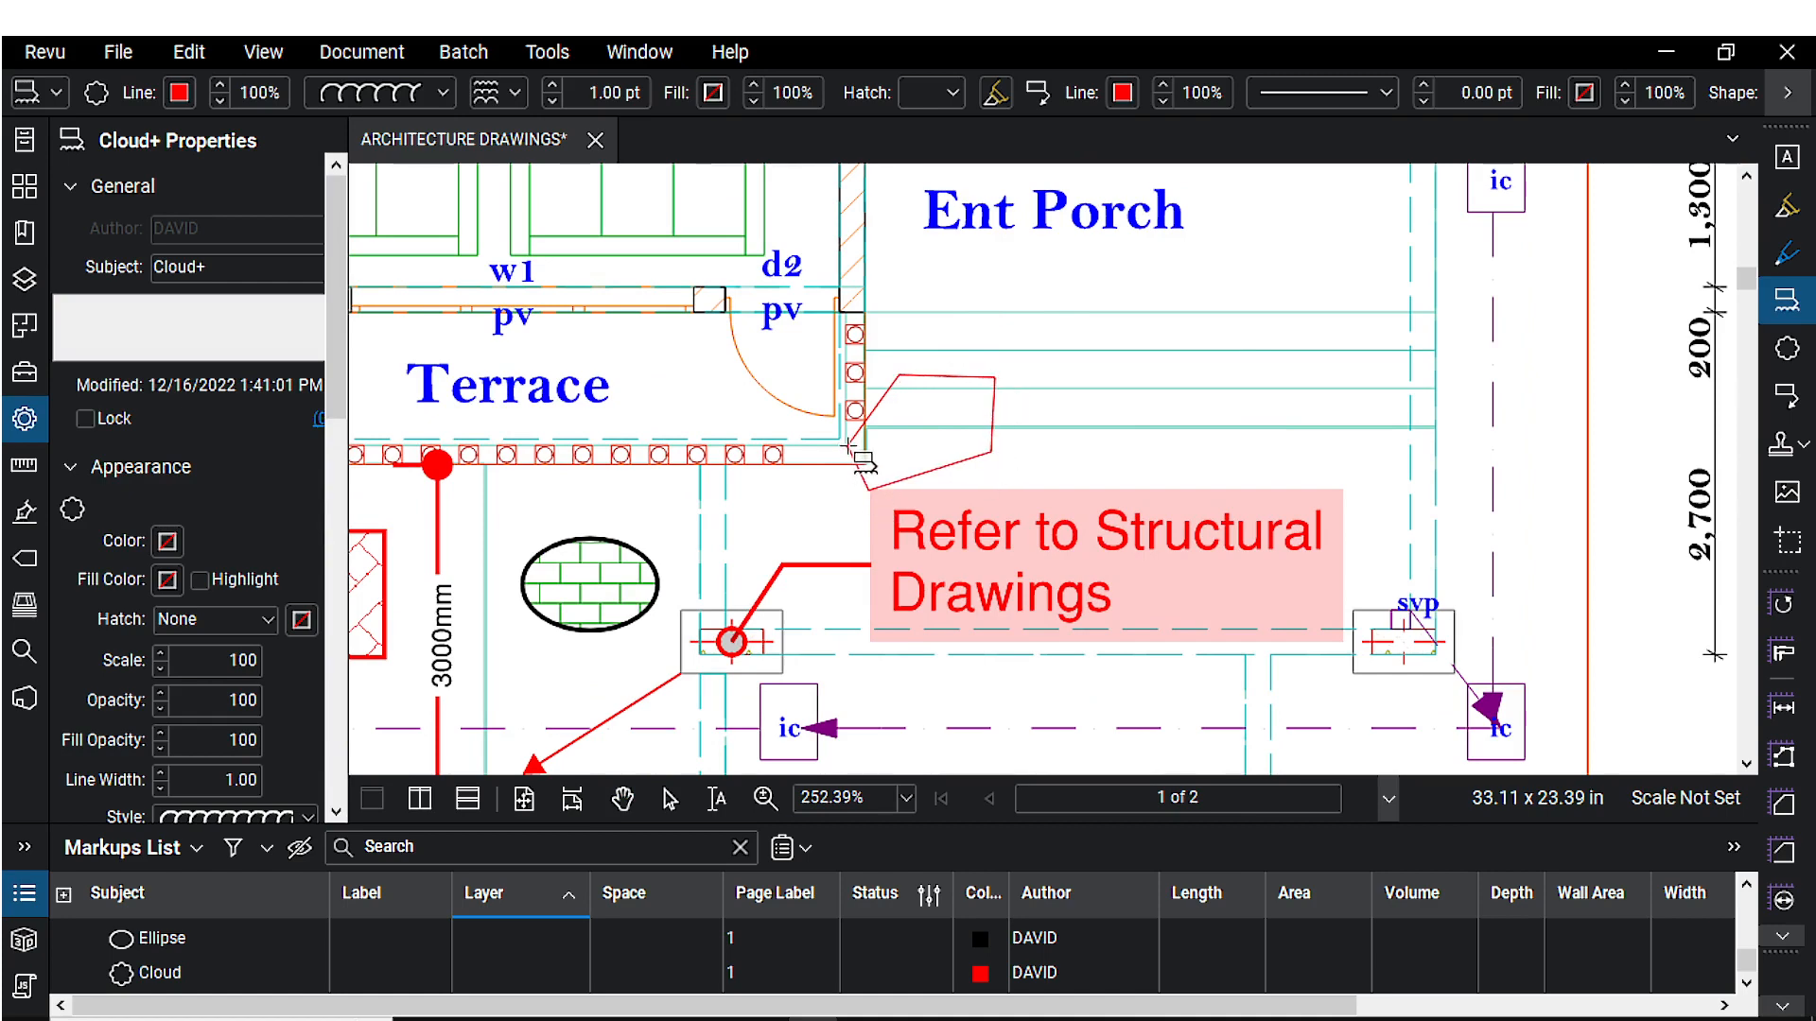
{"action": "left_click", "coordinate": [848, 445]}
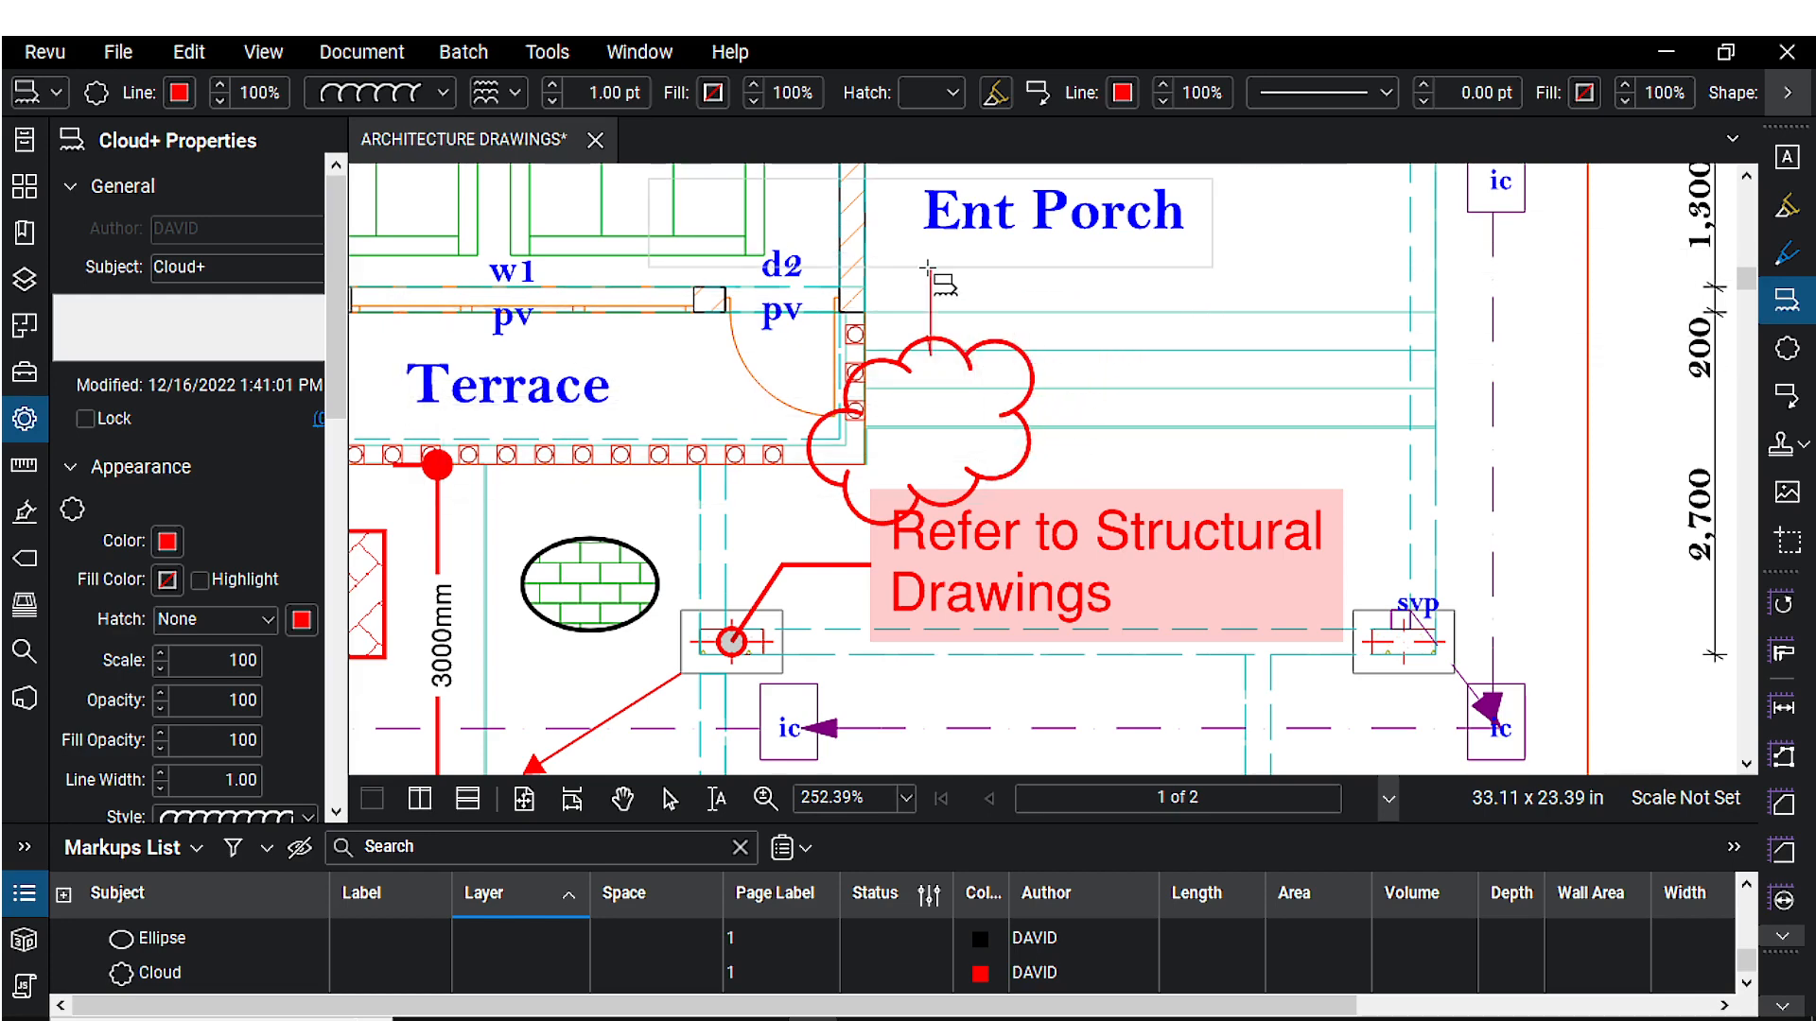
- Place the Cloud+ callout text below the Ent Porch label, reading "There is a problem", and deselect the markup
{"action": "left_click_drag", "start_coordinate": [1132, 296], "coordinate": [926, 332]}
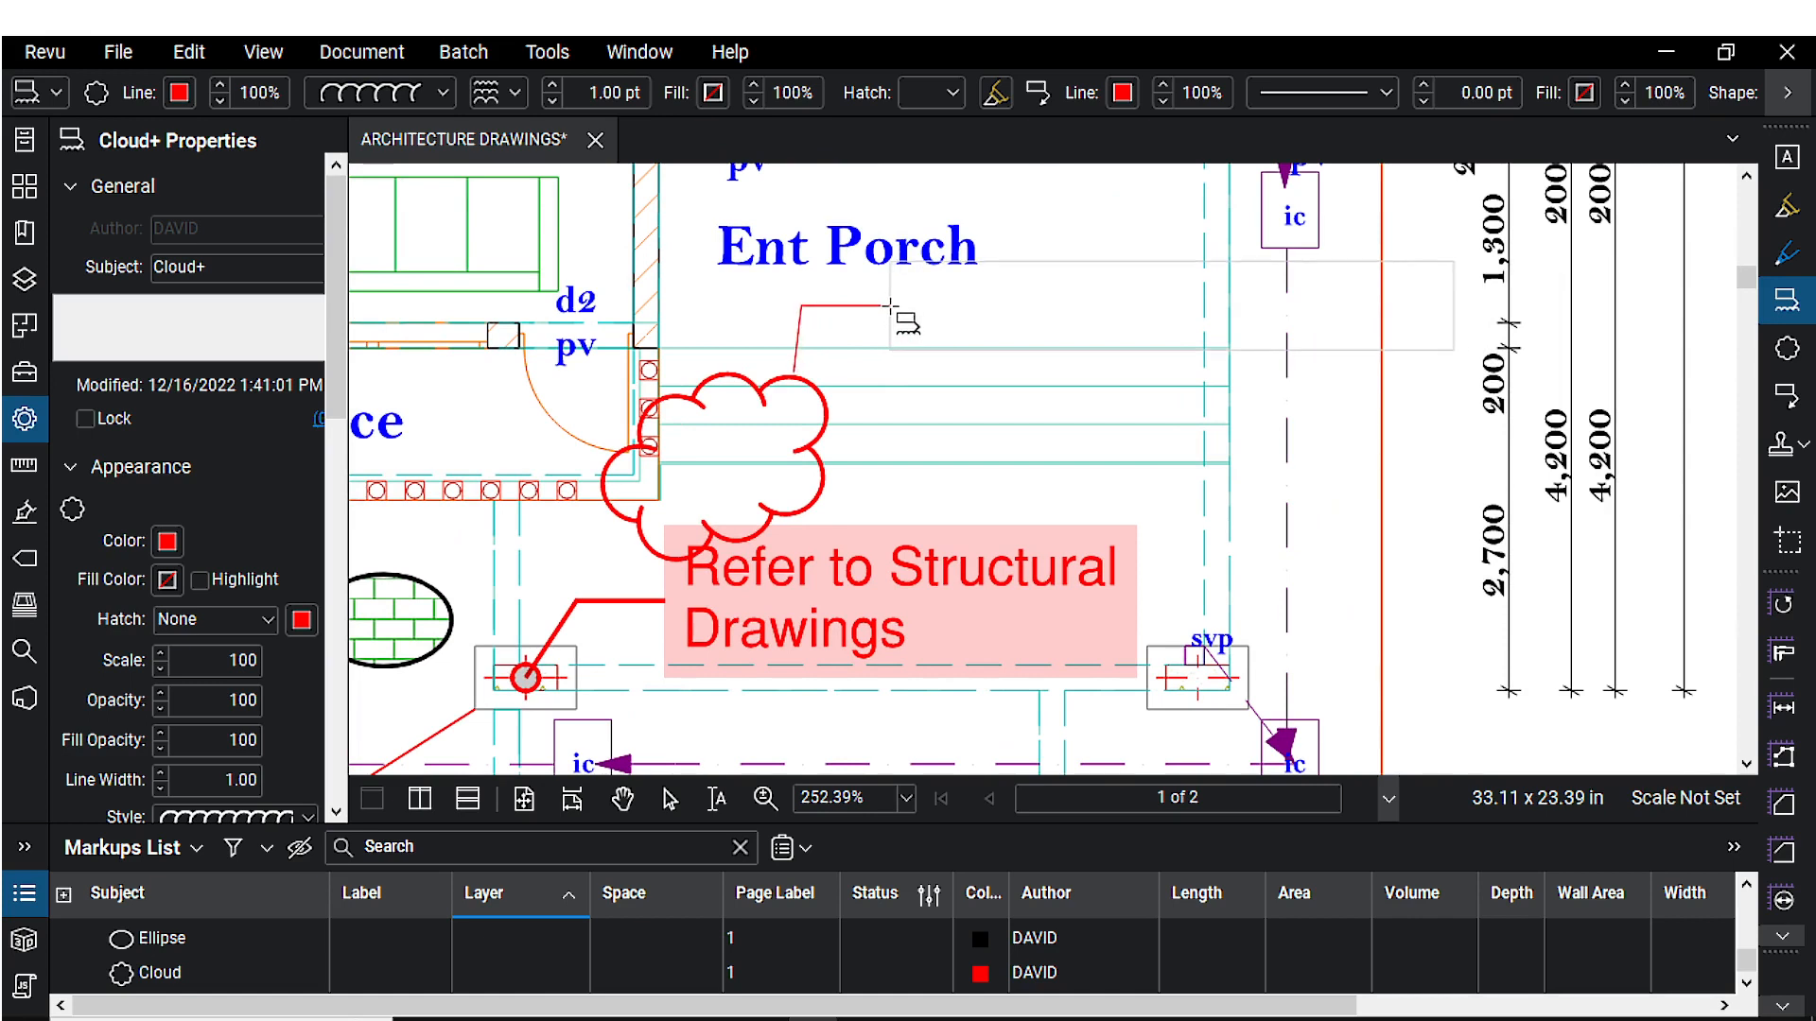
{"action": "left_click", "coordinate": [890, 305]}
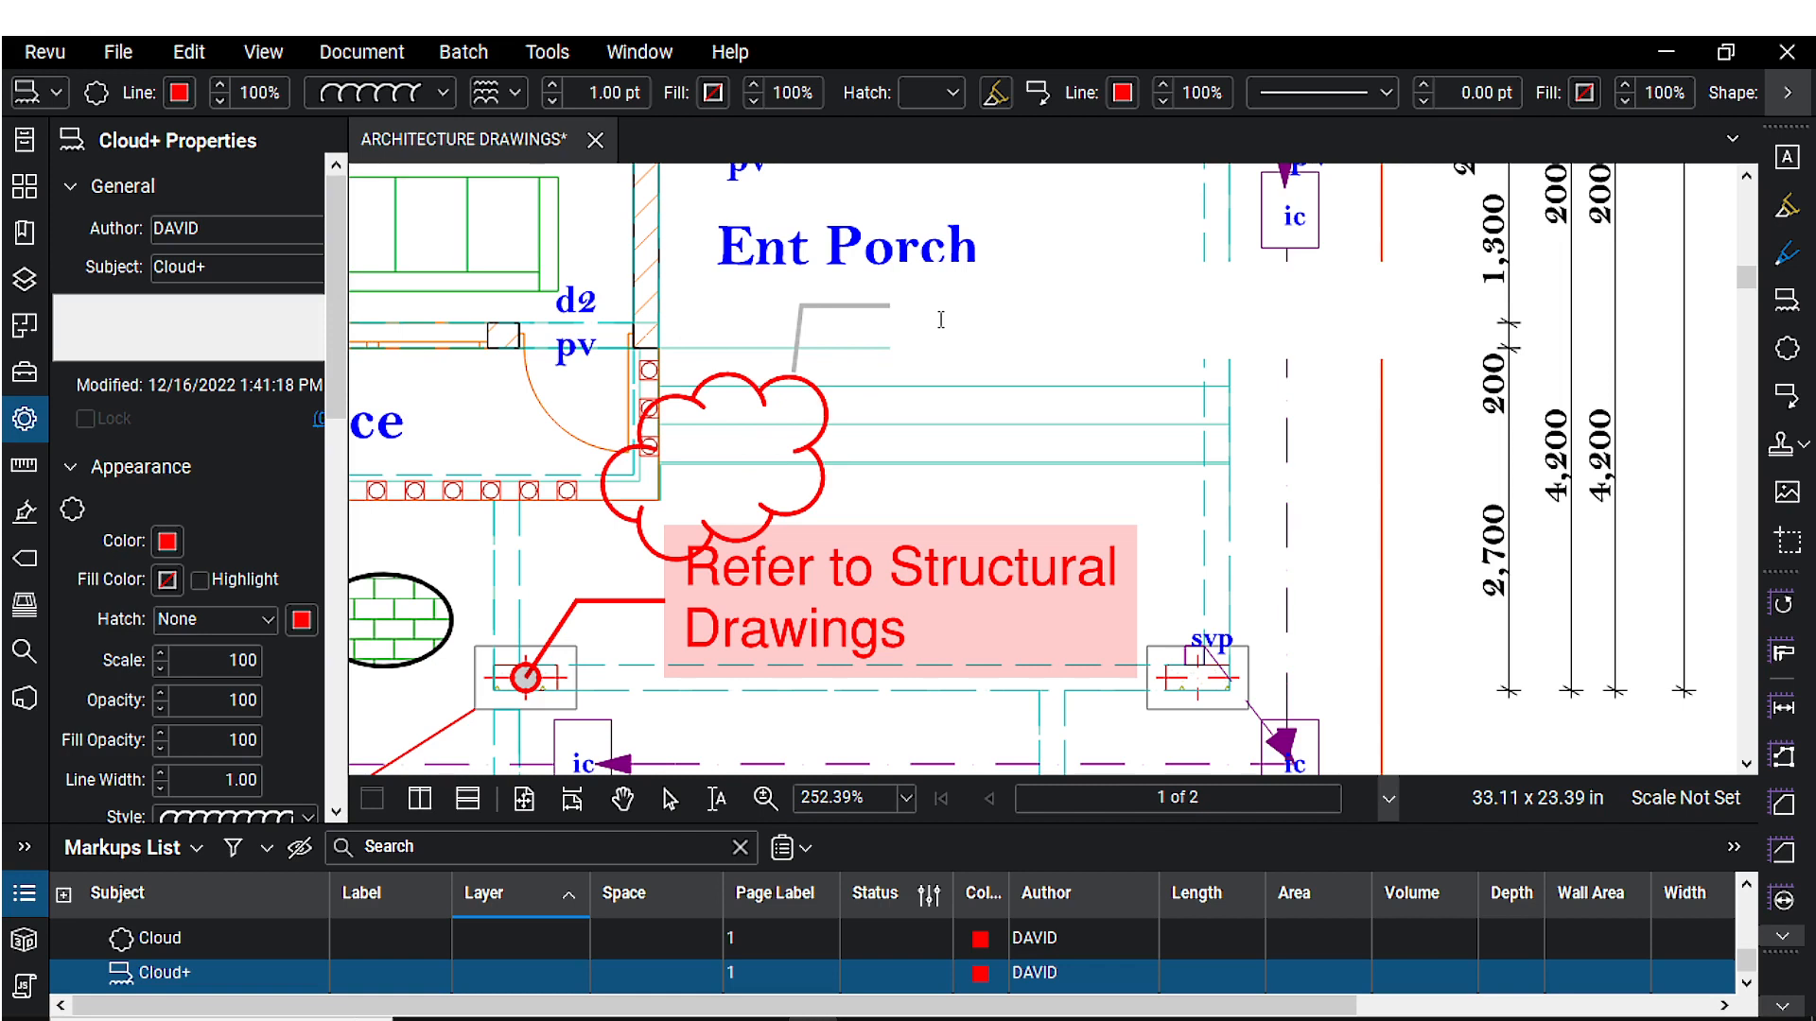
{"action": "type", "text": "There"}
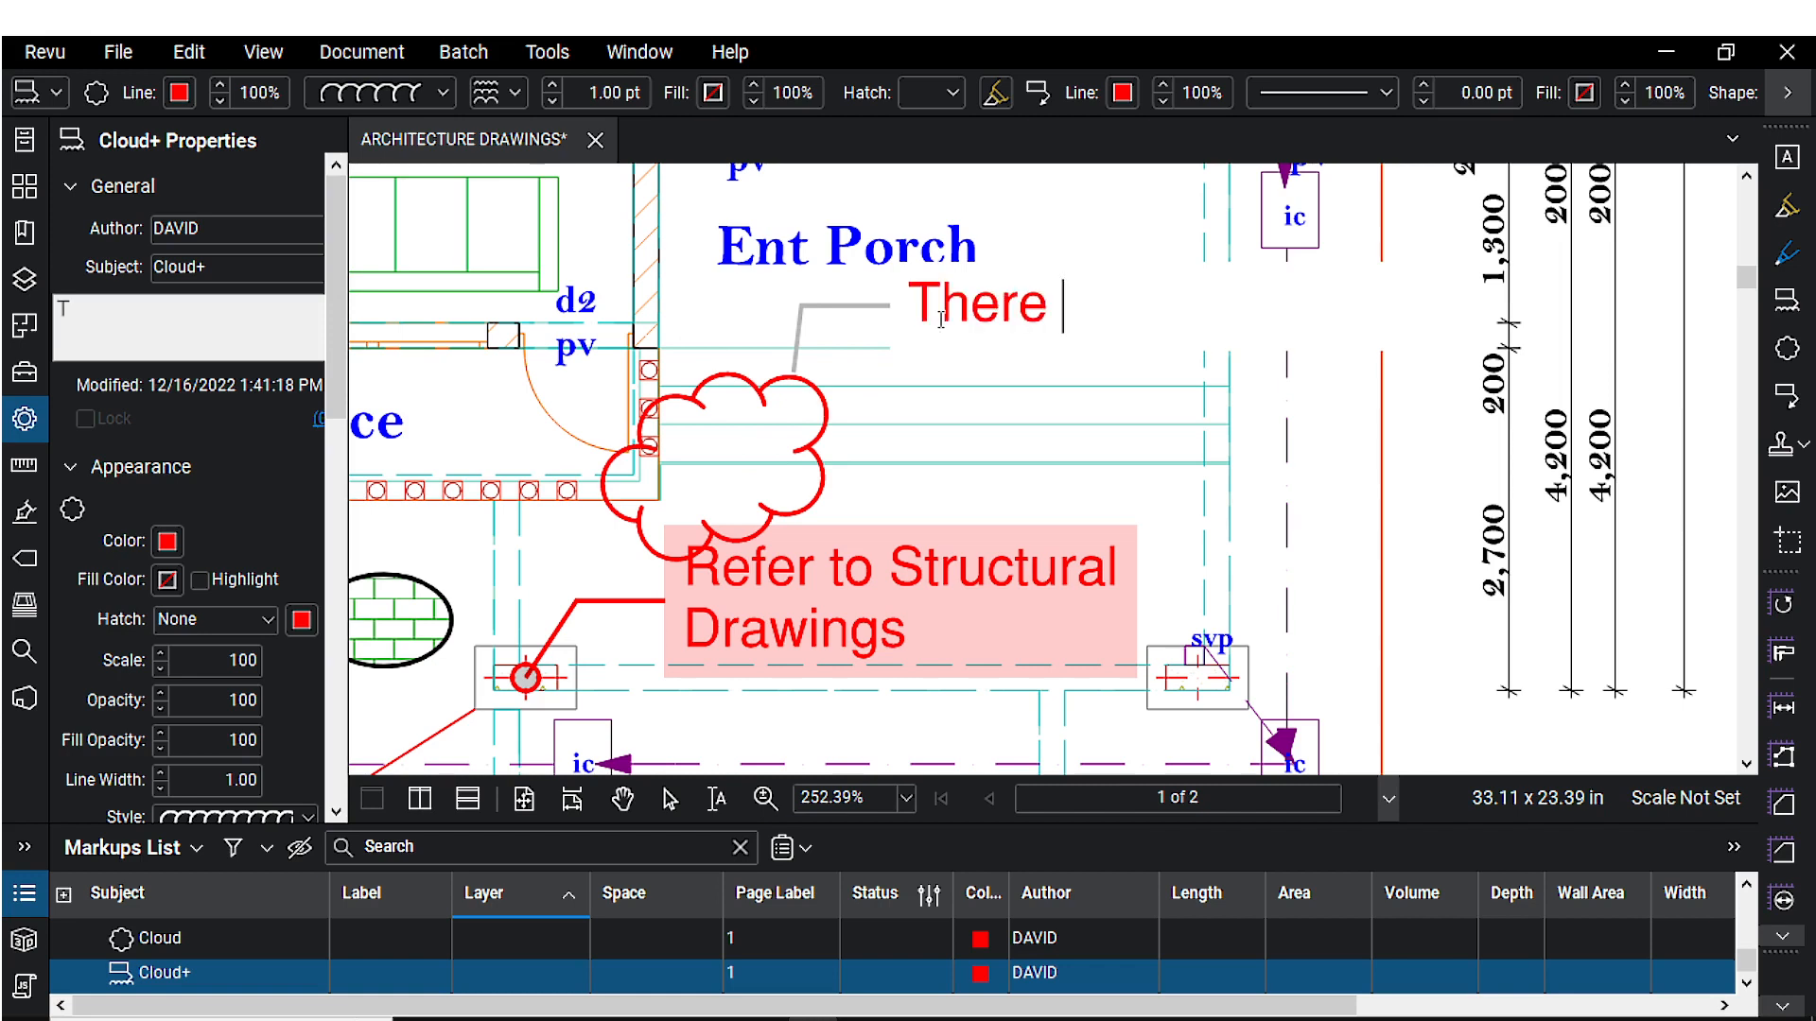
{"action": "type", "text": " is a "}
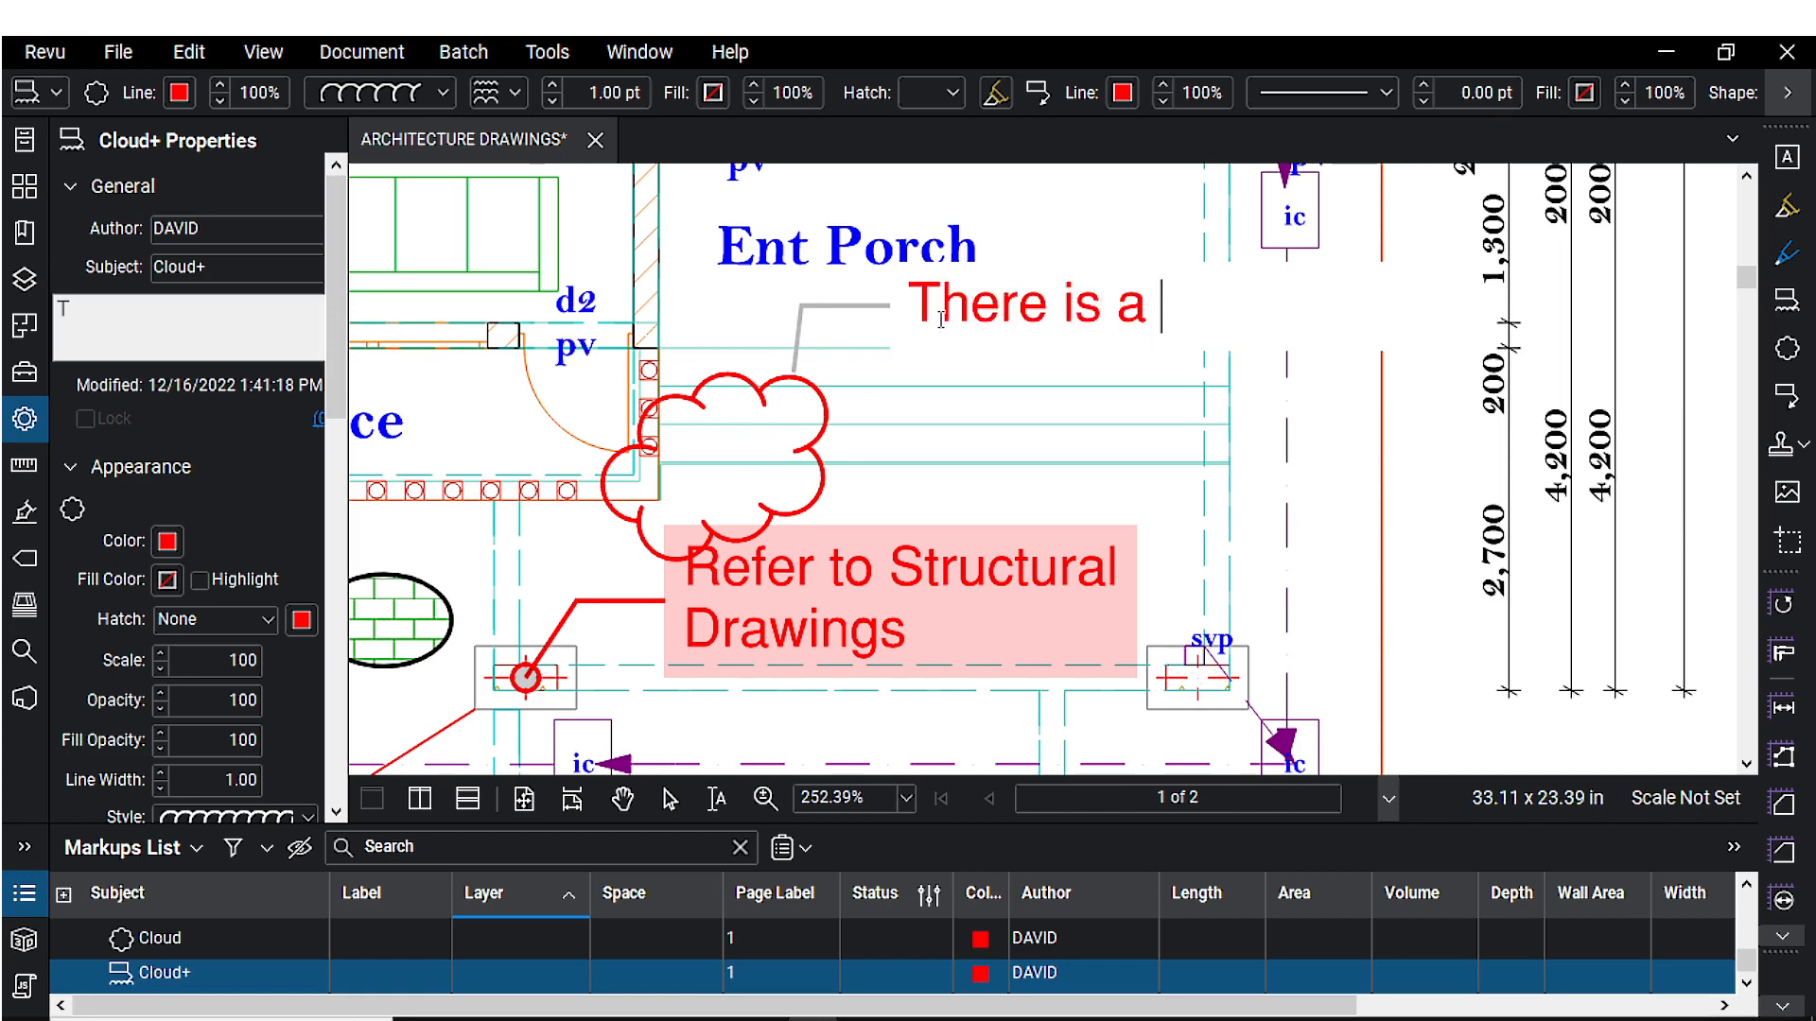
{"action": "type", "text": "problem"}
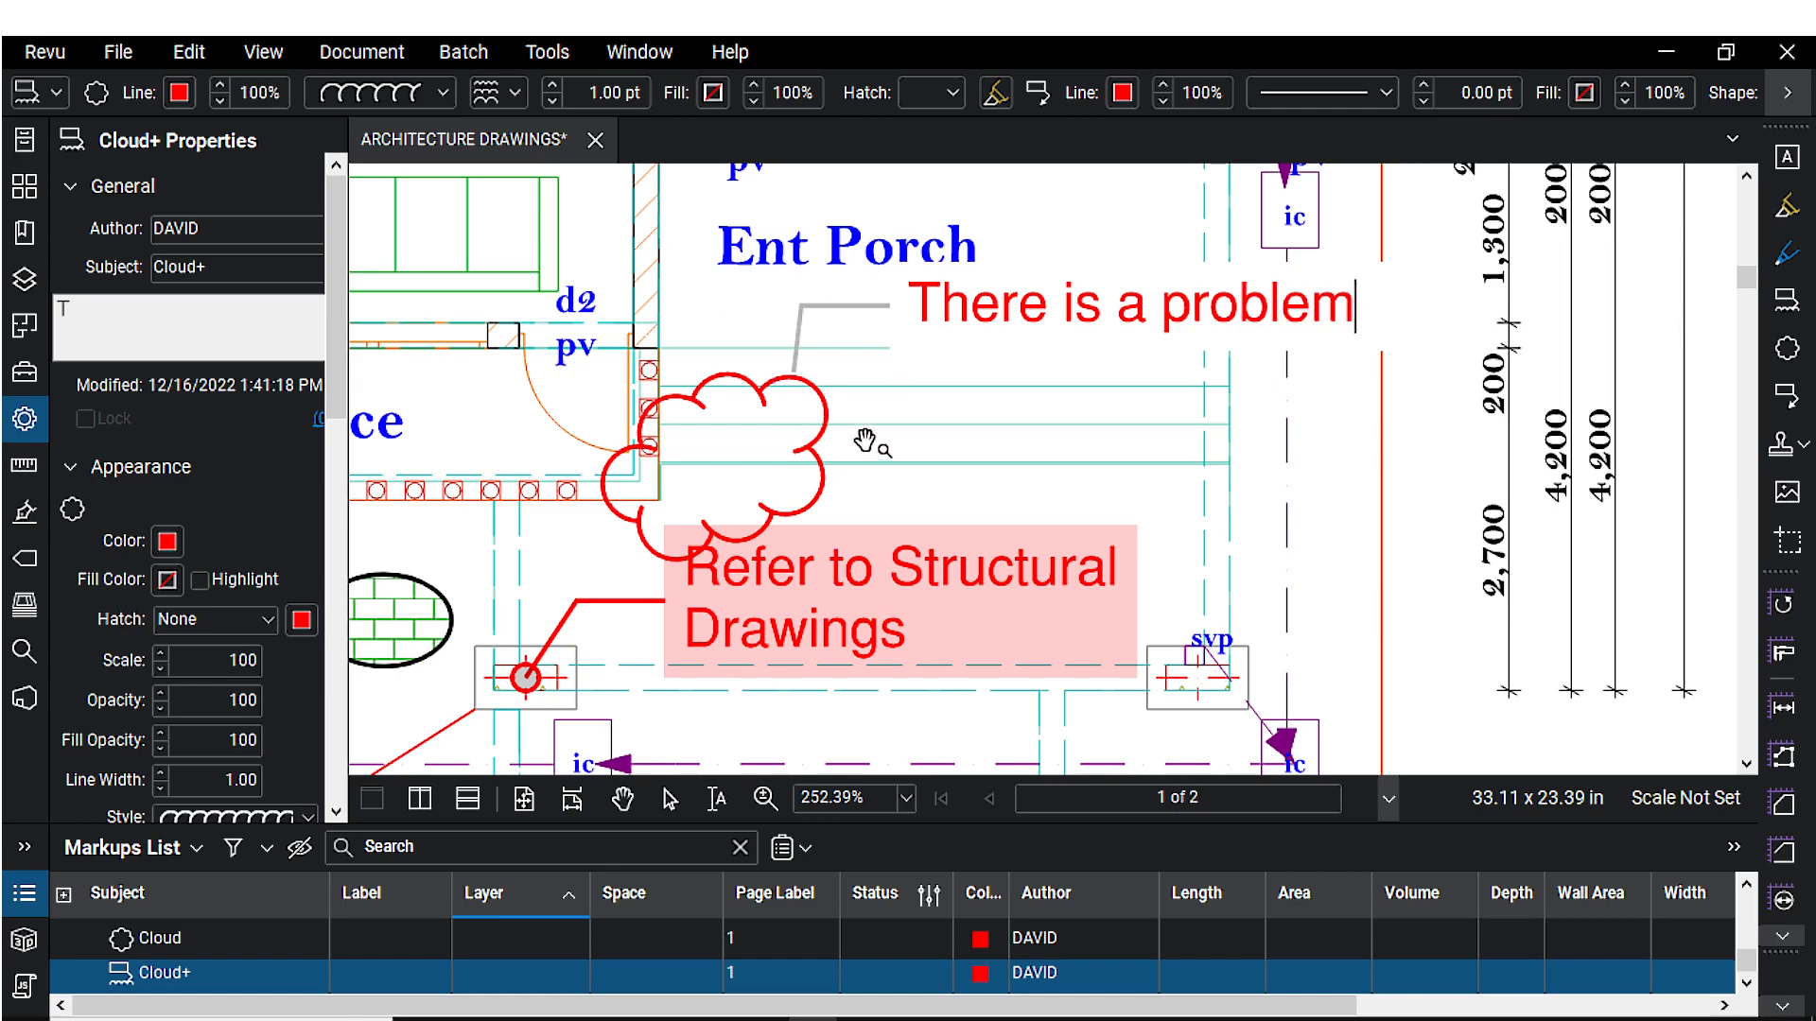
{"action": "scroll", "coordinate": [865, 416], "scroll_direction": "down", "scroll_amount": 2}
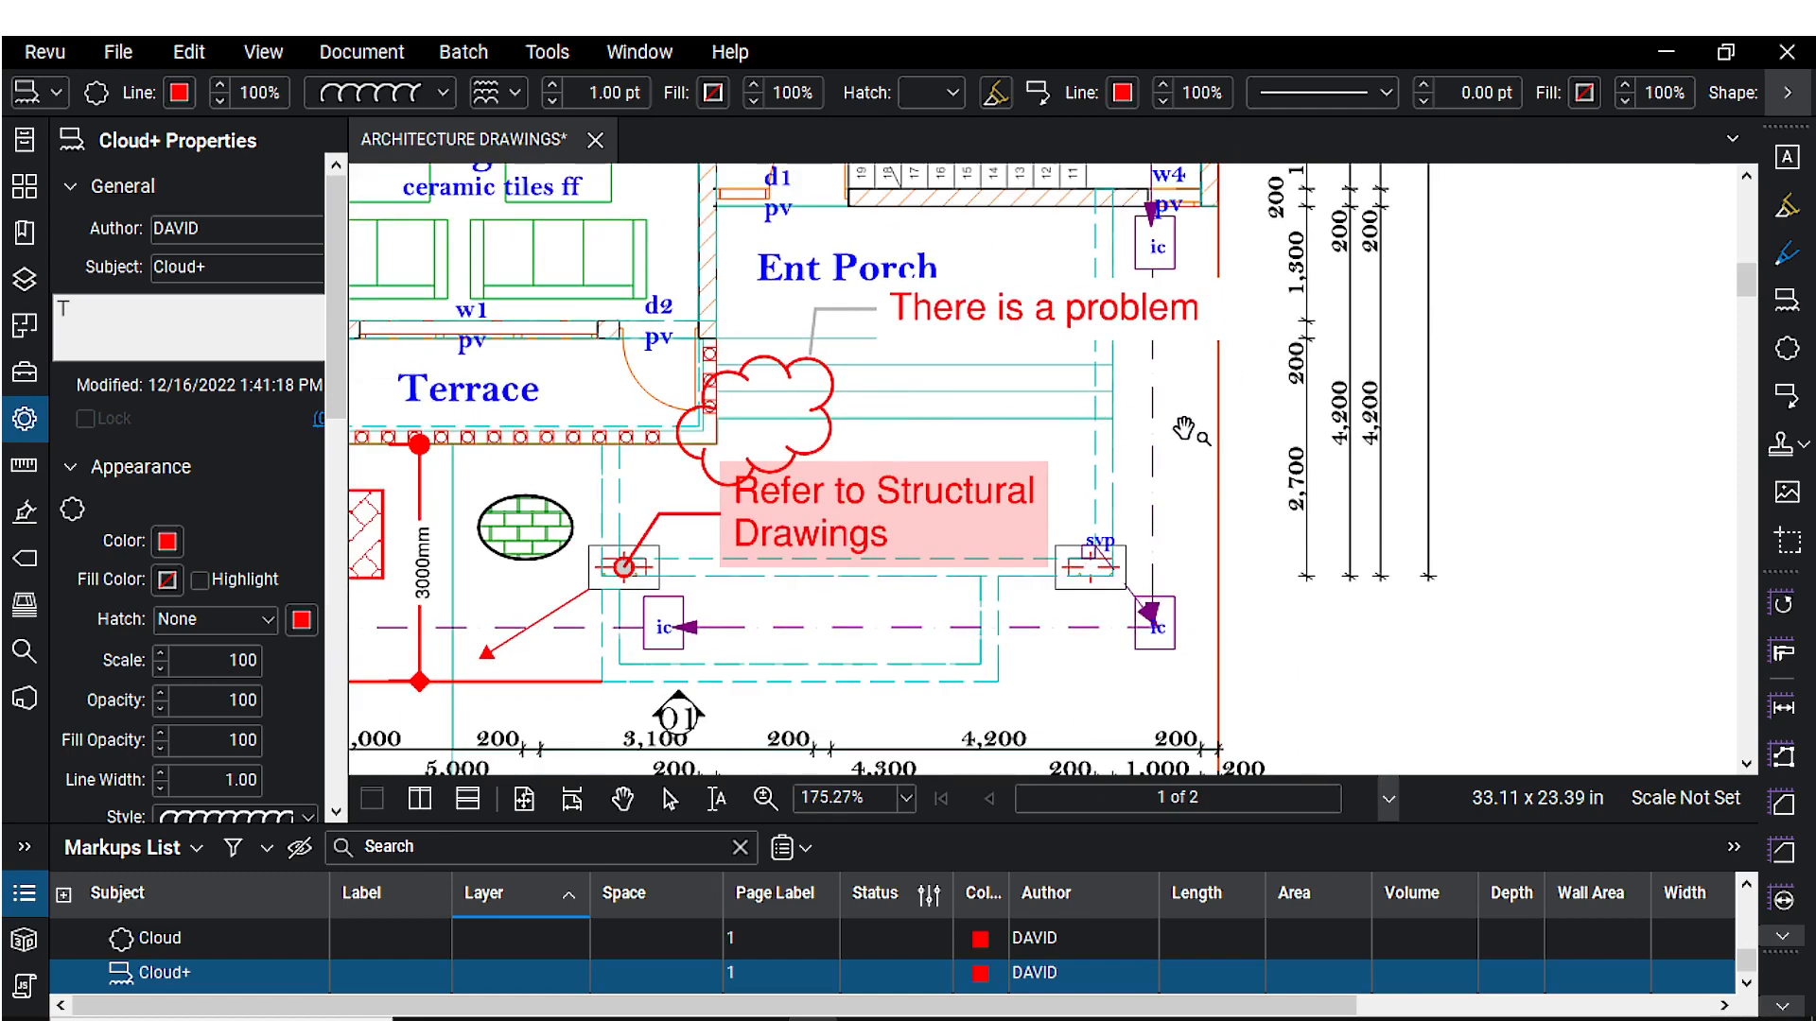
{"action": "key", "text": "Return"}
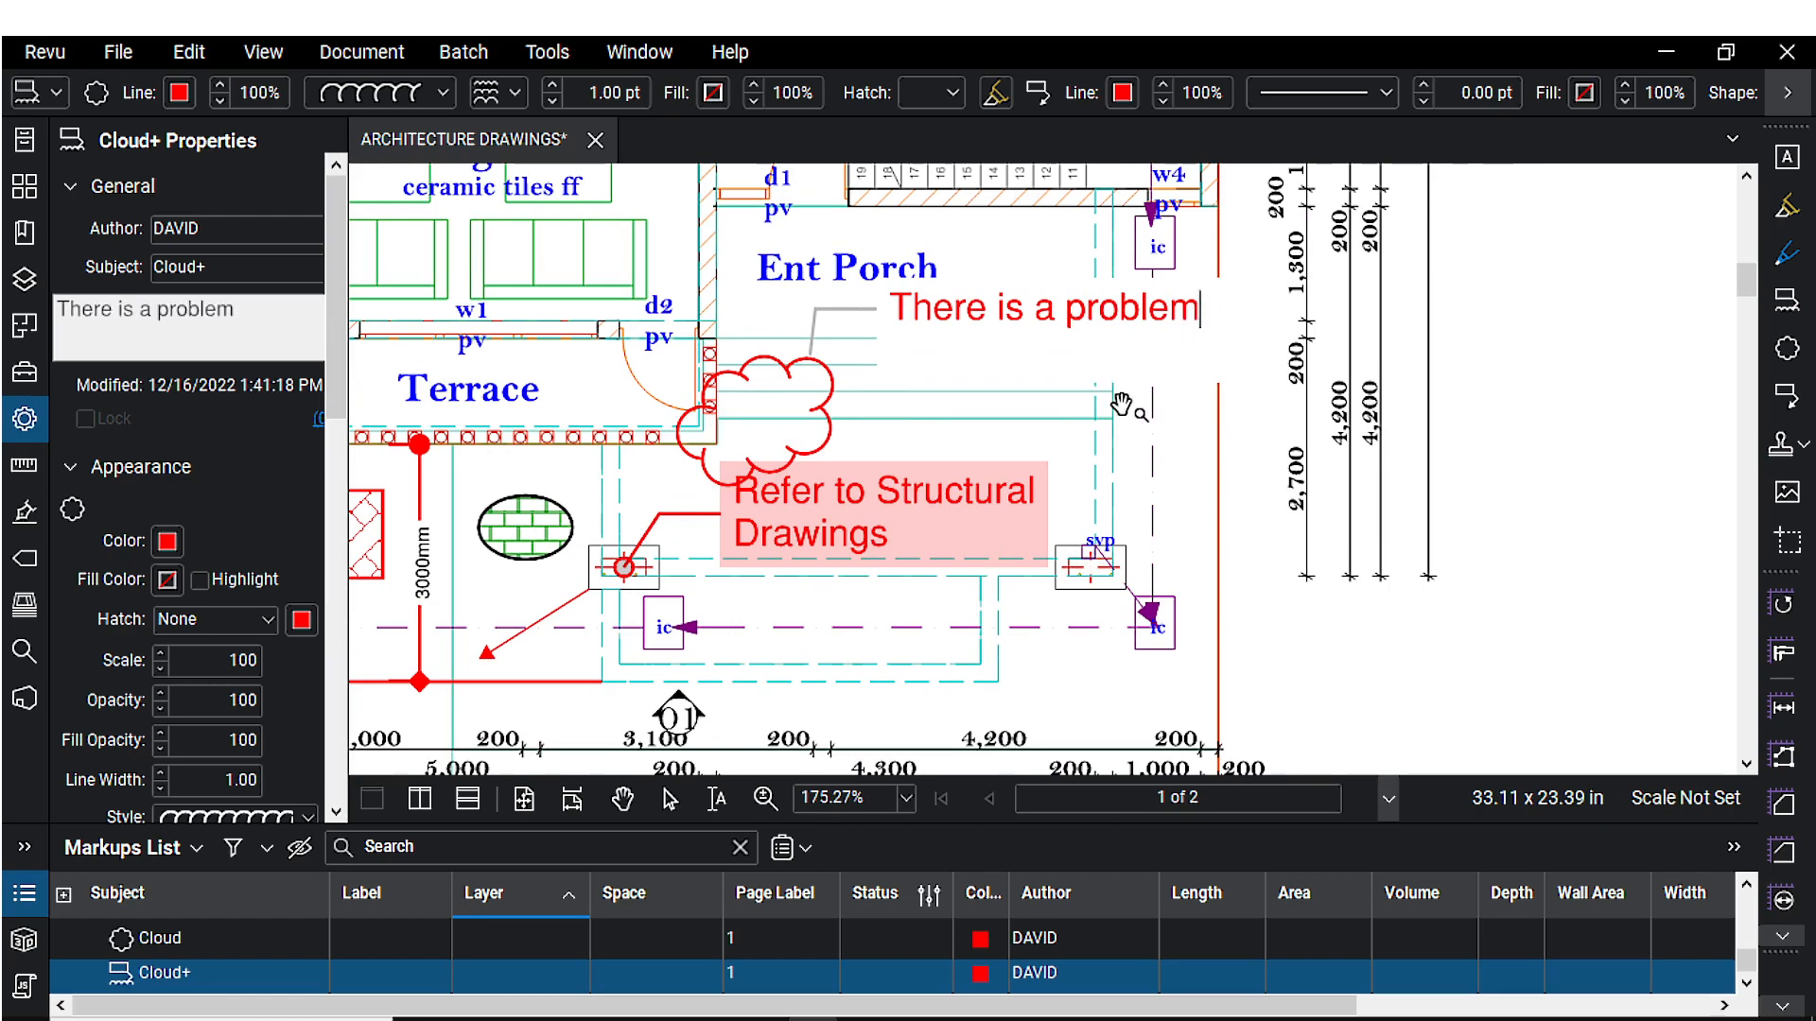
{"action": "key", "text": "Return"}
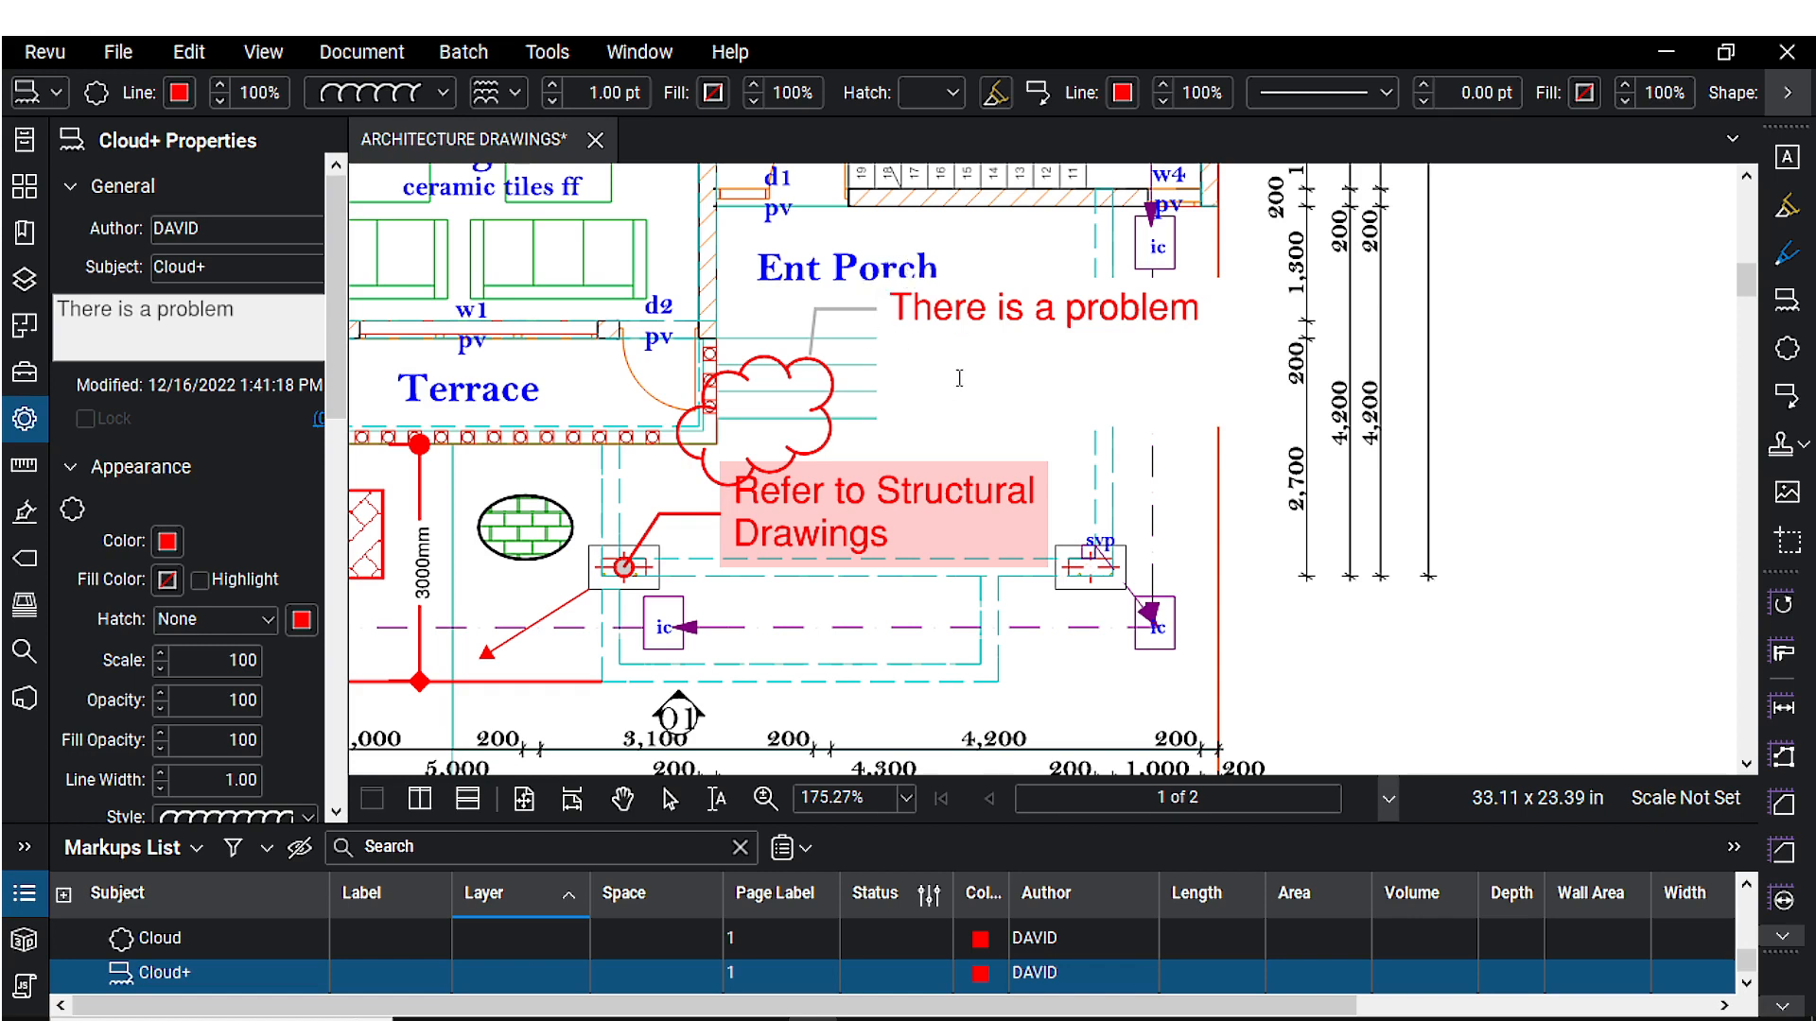
{"action": "key", "text": "Escape"}
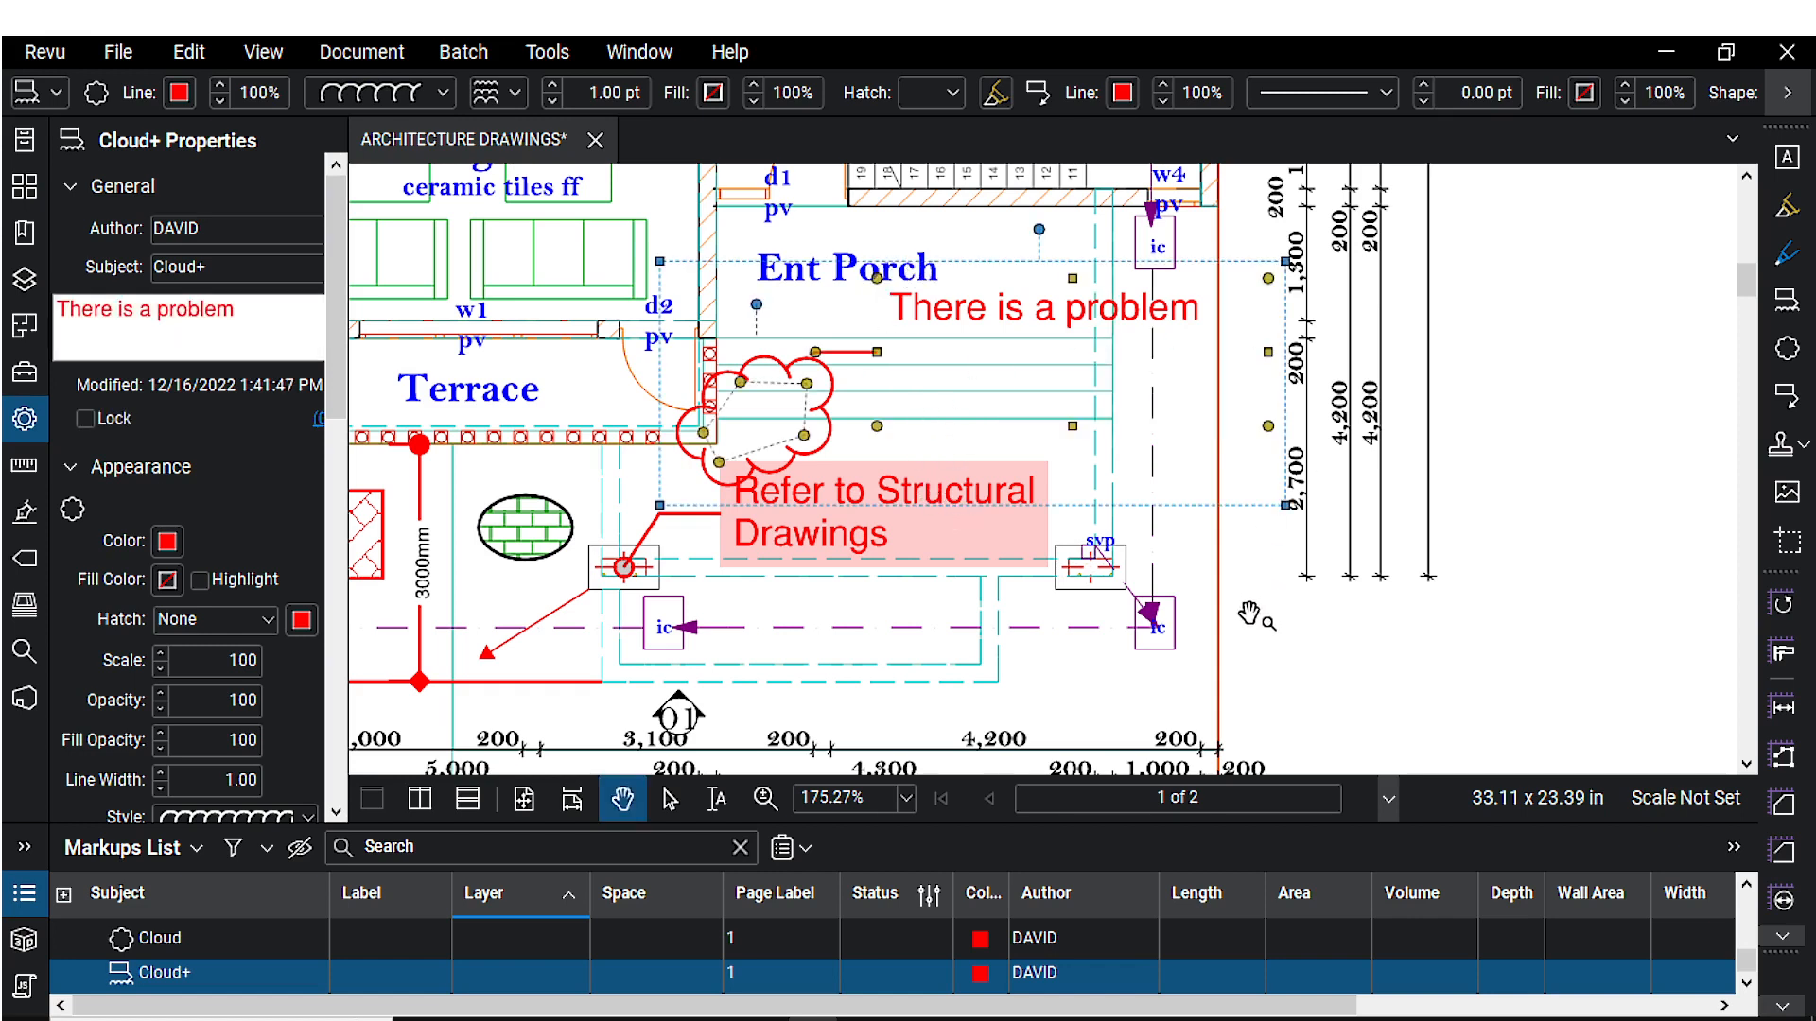
{"action": "left_click", "coordinate": [1242, 577]}
- Select the Cloud+ markup beside the entrance porch and give it a bright green fill with a Brick hatch
{"action": "scroll", "coordinate": [856, 364], "scroll_direction": "up", "scroll_amount": 4}
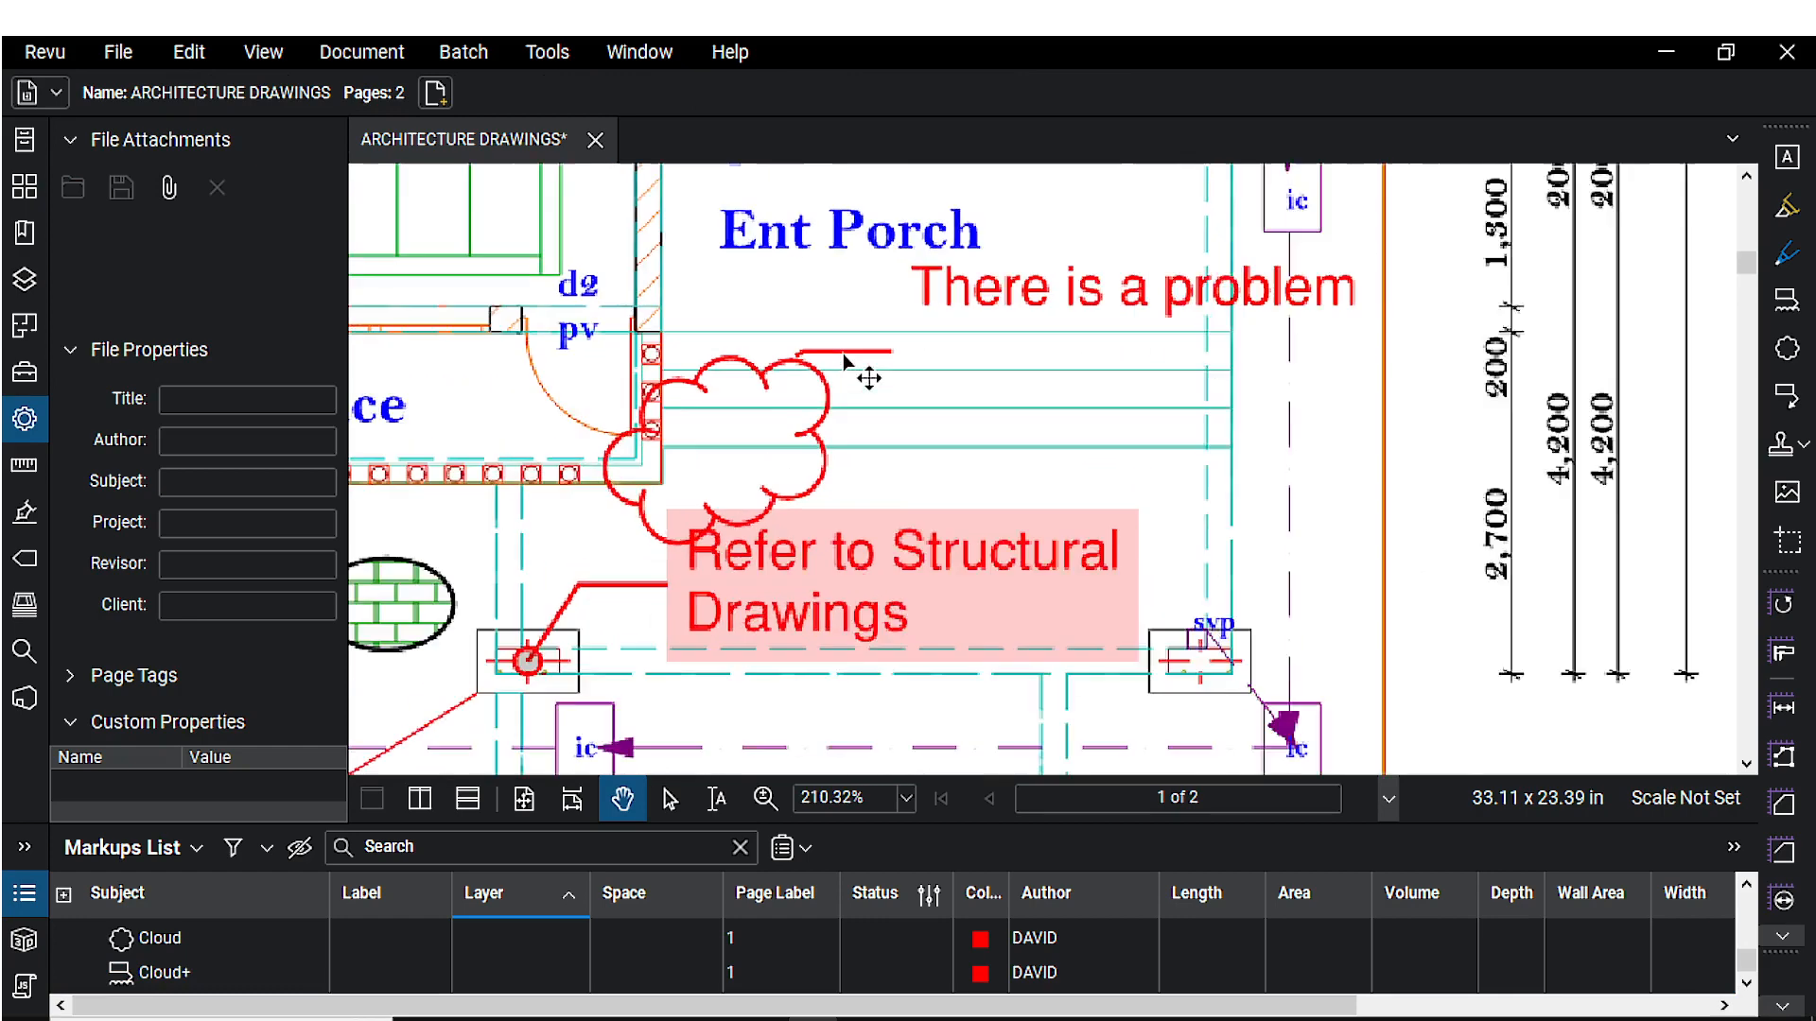
{"action": "left_click", "coordinate": [855, 364]}
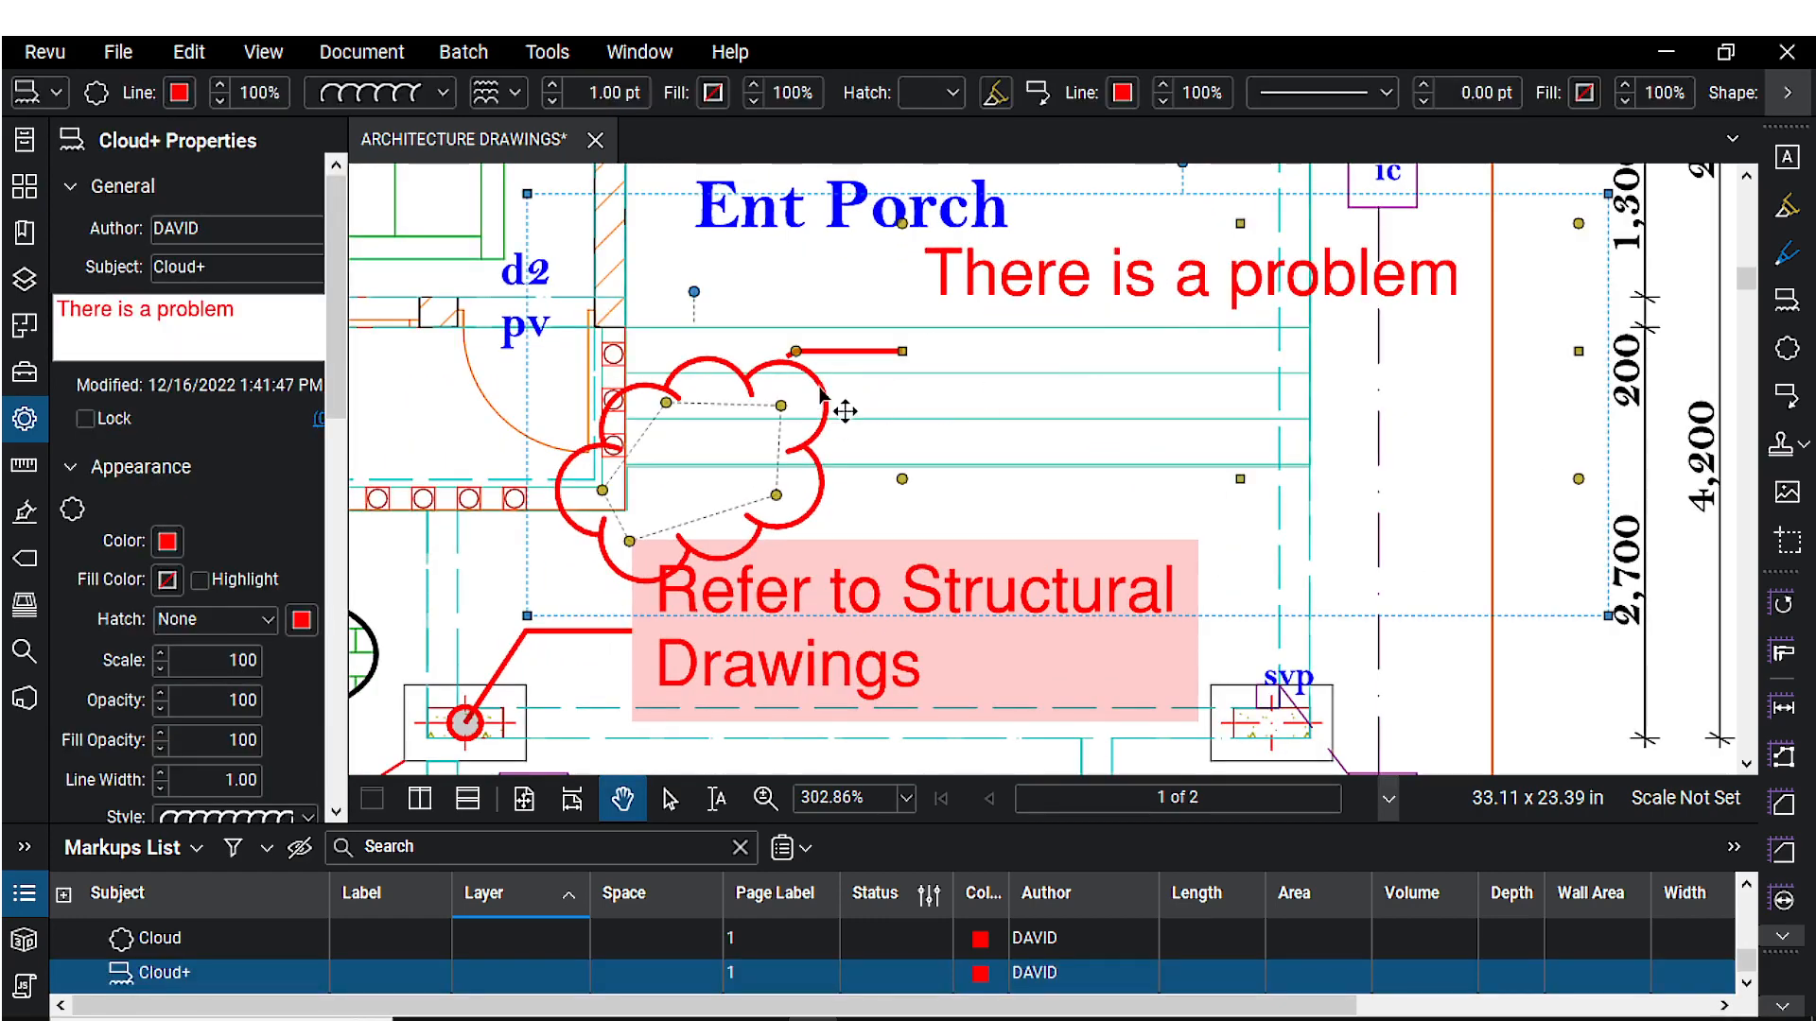
{"action": "left_click", "coordinate": [442, 93]}
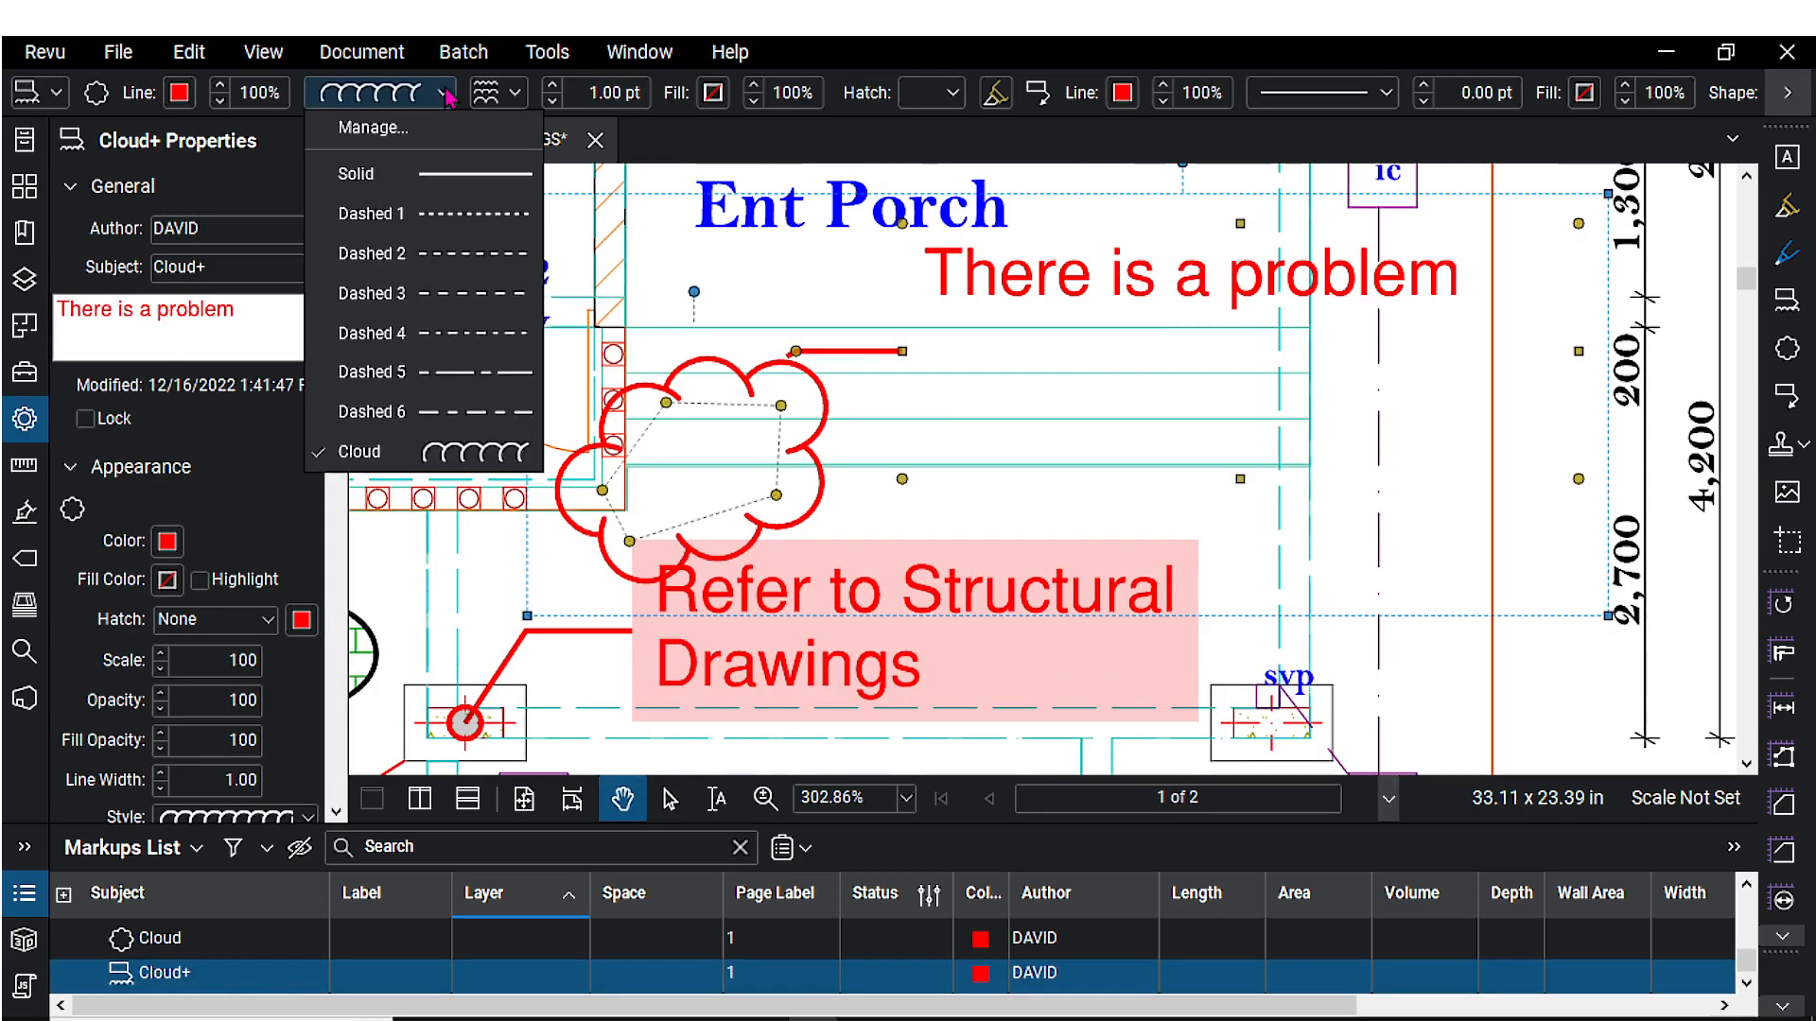
{"action": "left_click", "coordinate": [447, 94]}
{"action": "left_click", "coordinate": [516, 90]}
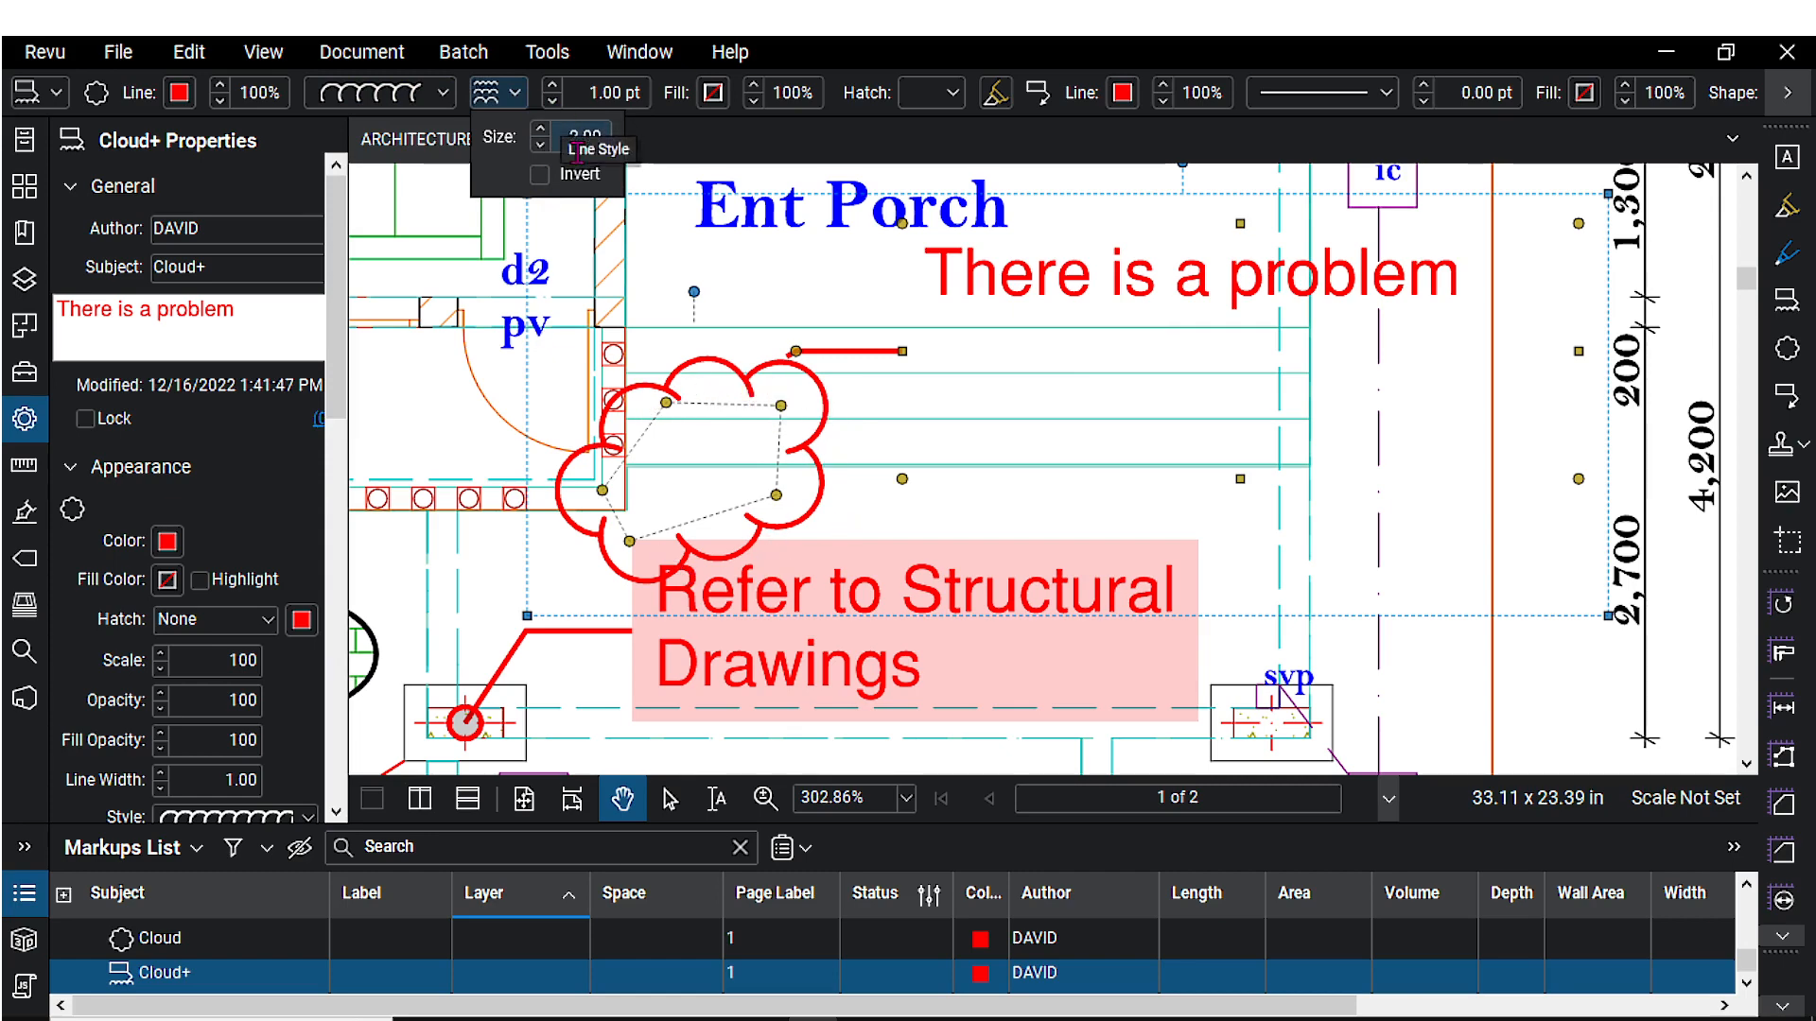
{"action": "left_click", "coordinate": [713, 93]}
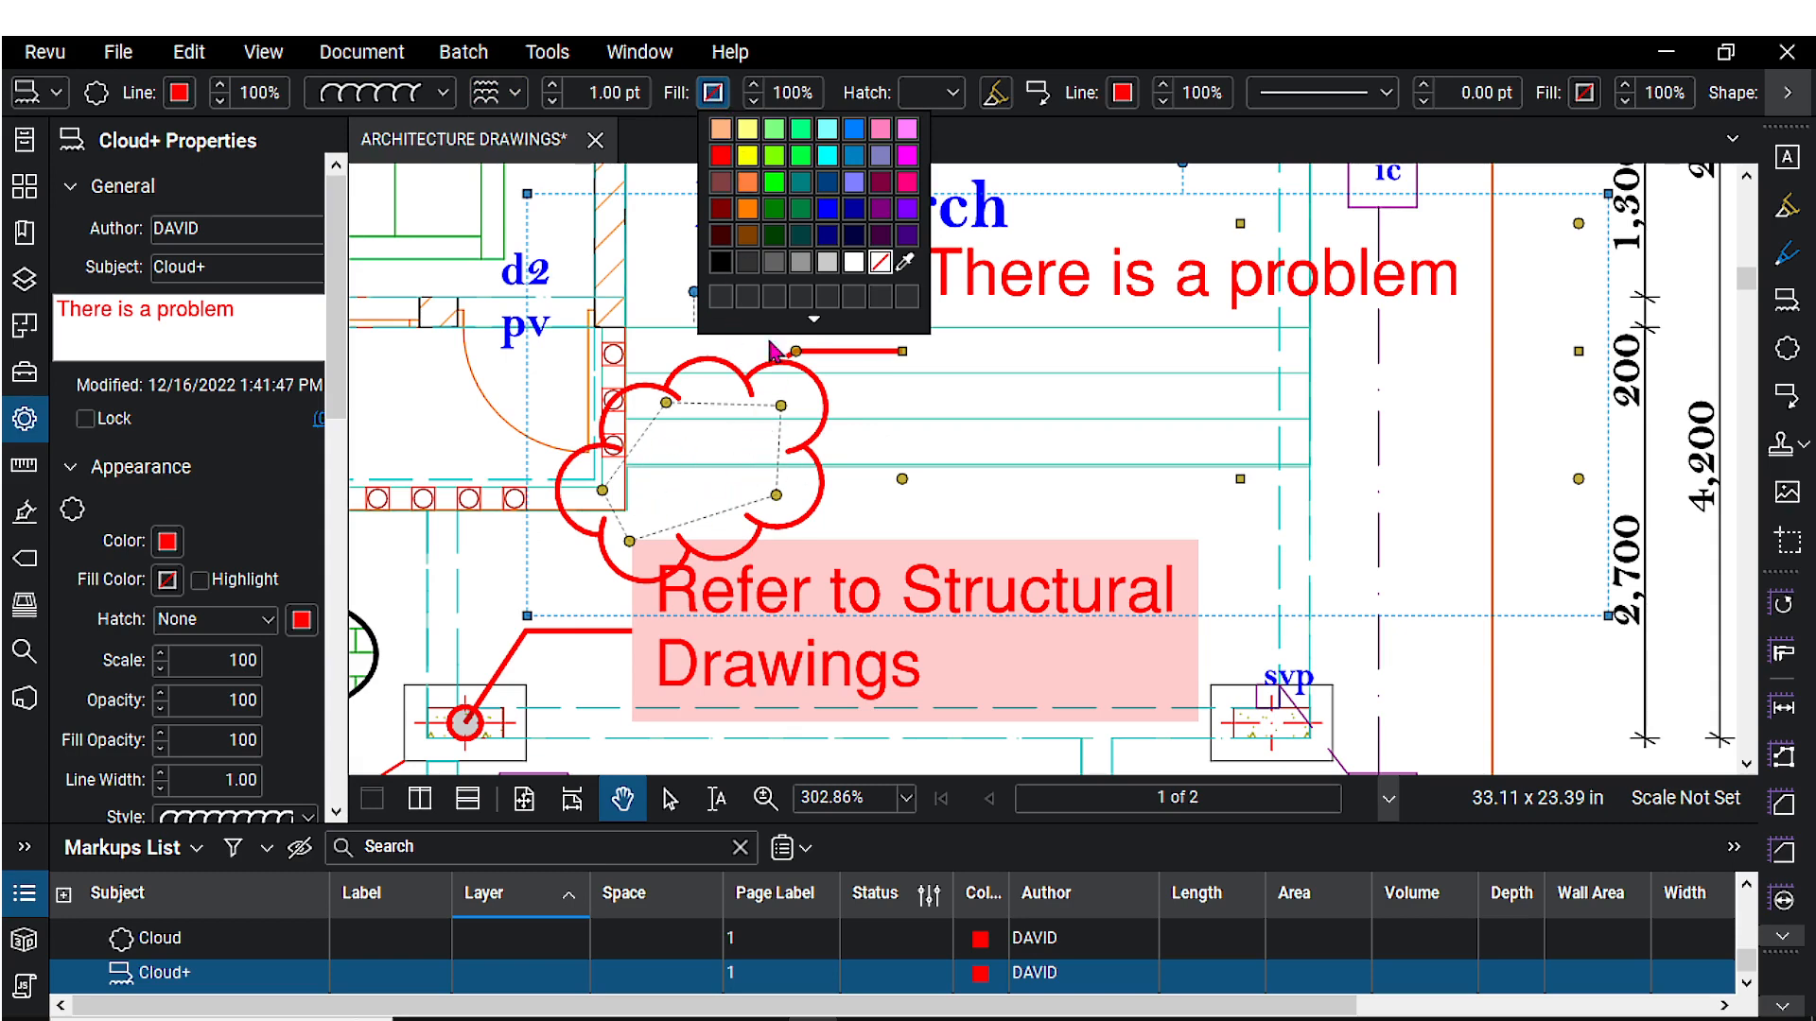
{"action": "left_click", "coordinate": [773, 182]}
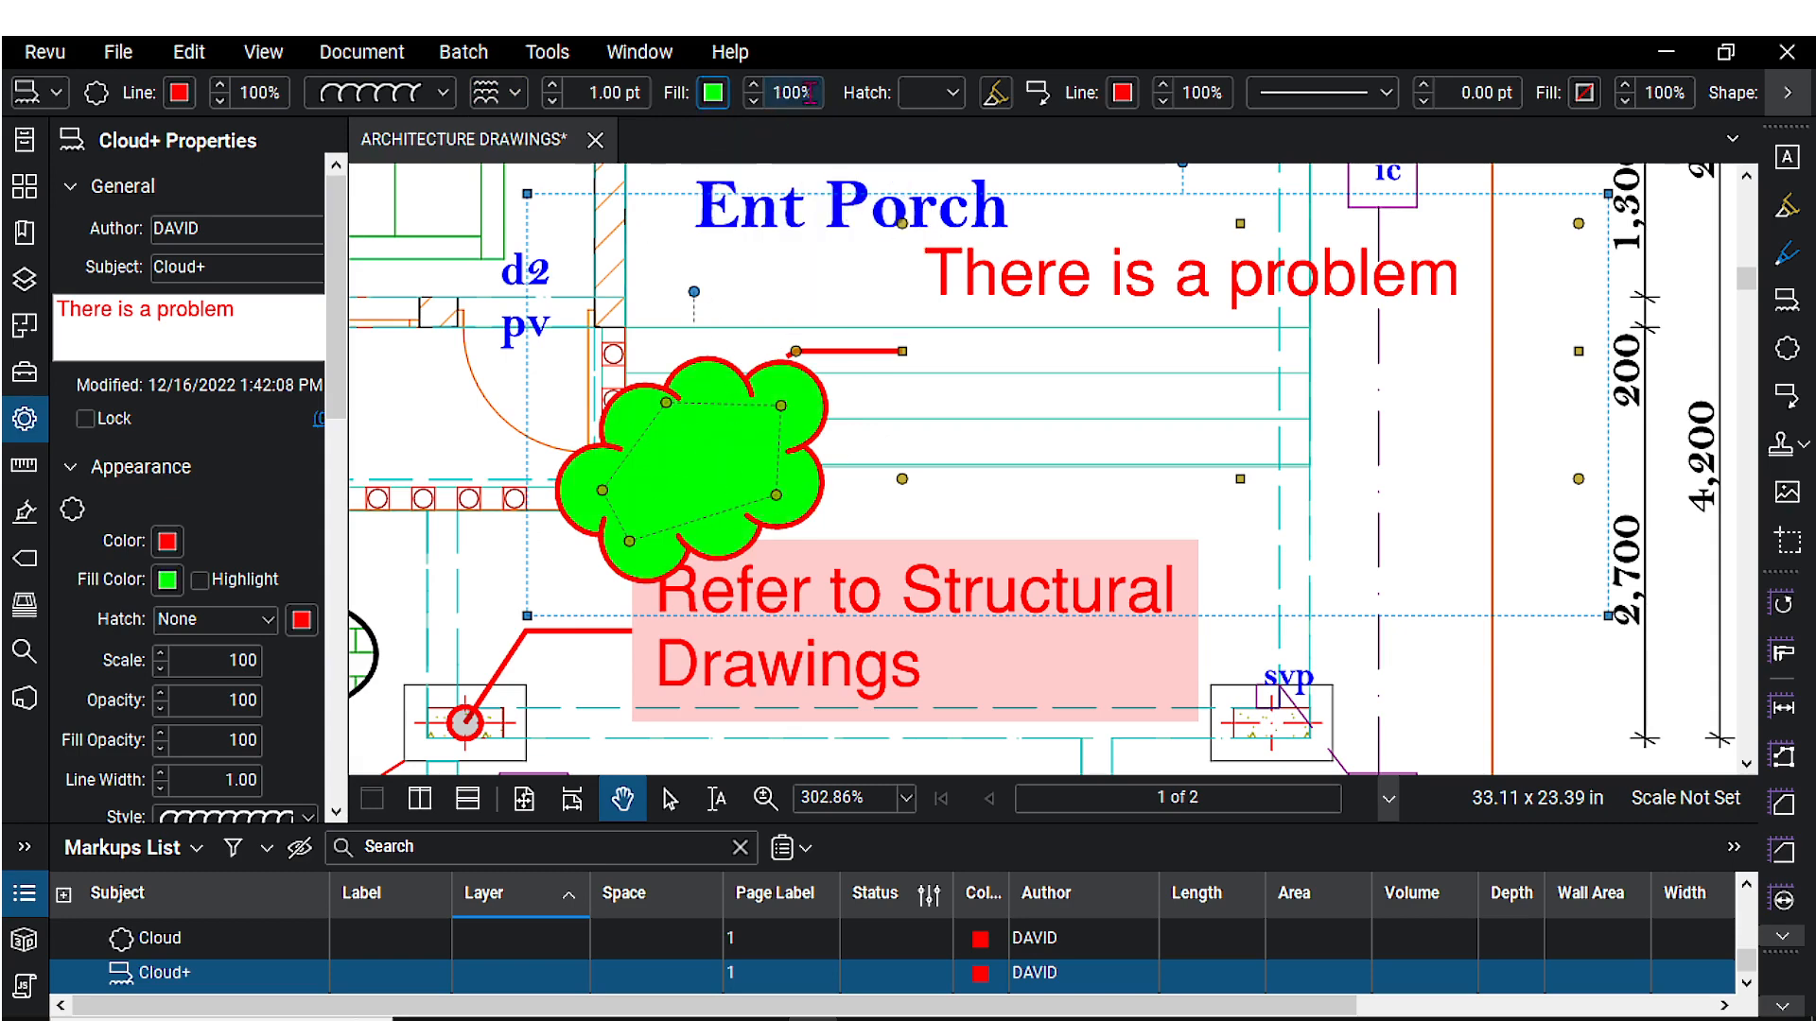
{"action": "left_click", "coordinate": [952, 94]}
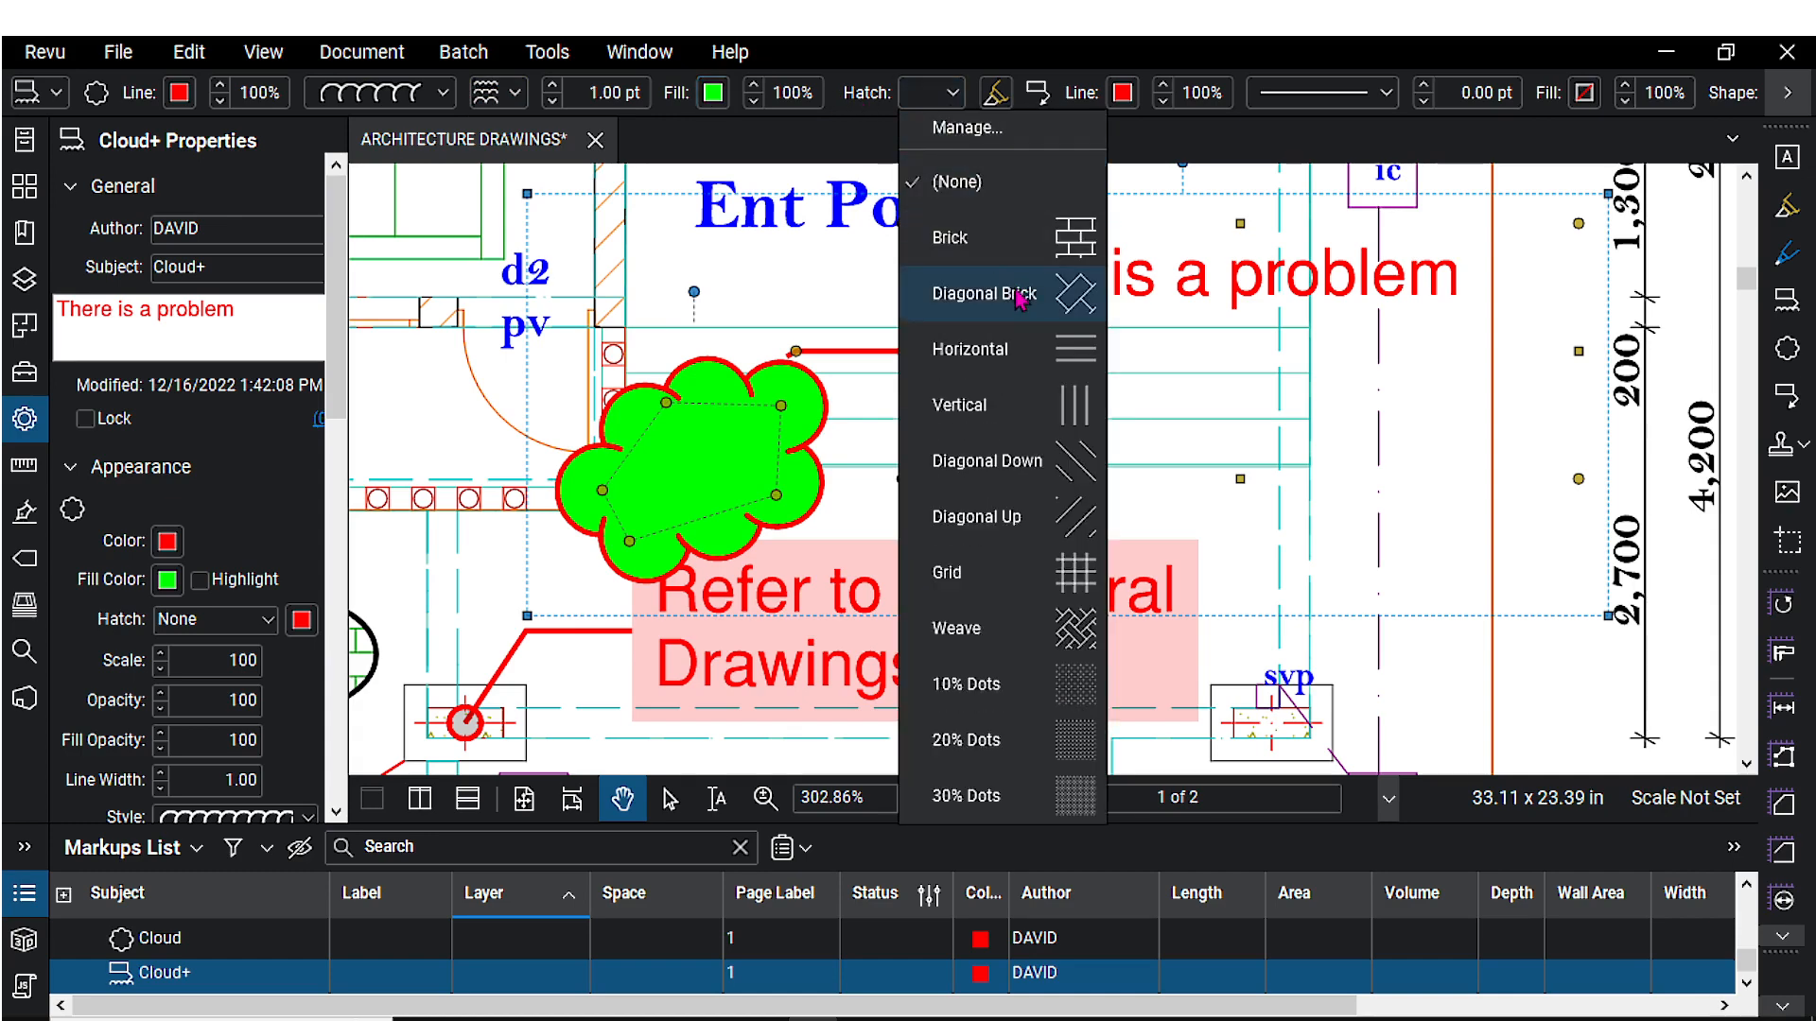
{"action": "left_click", "coordinate": [964, 237]}
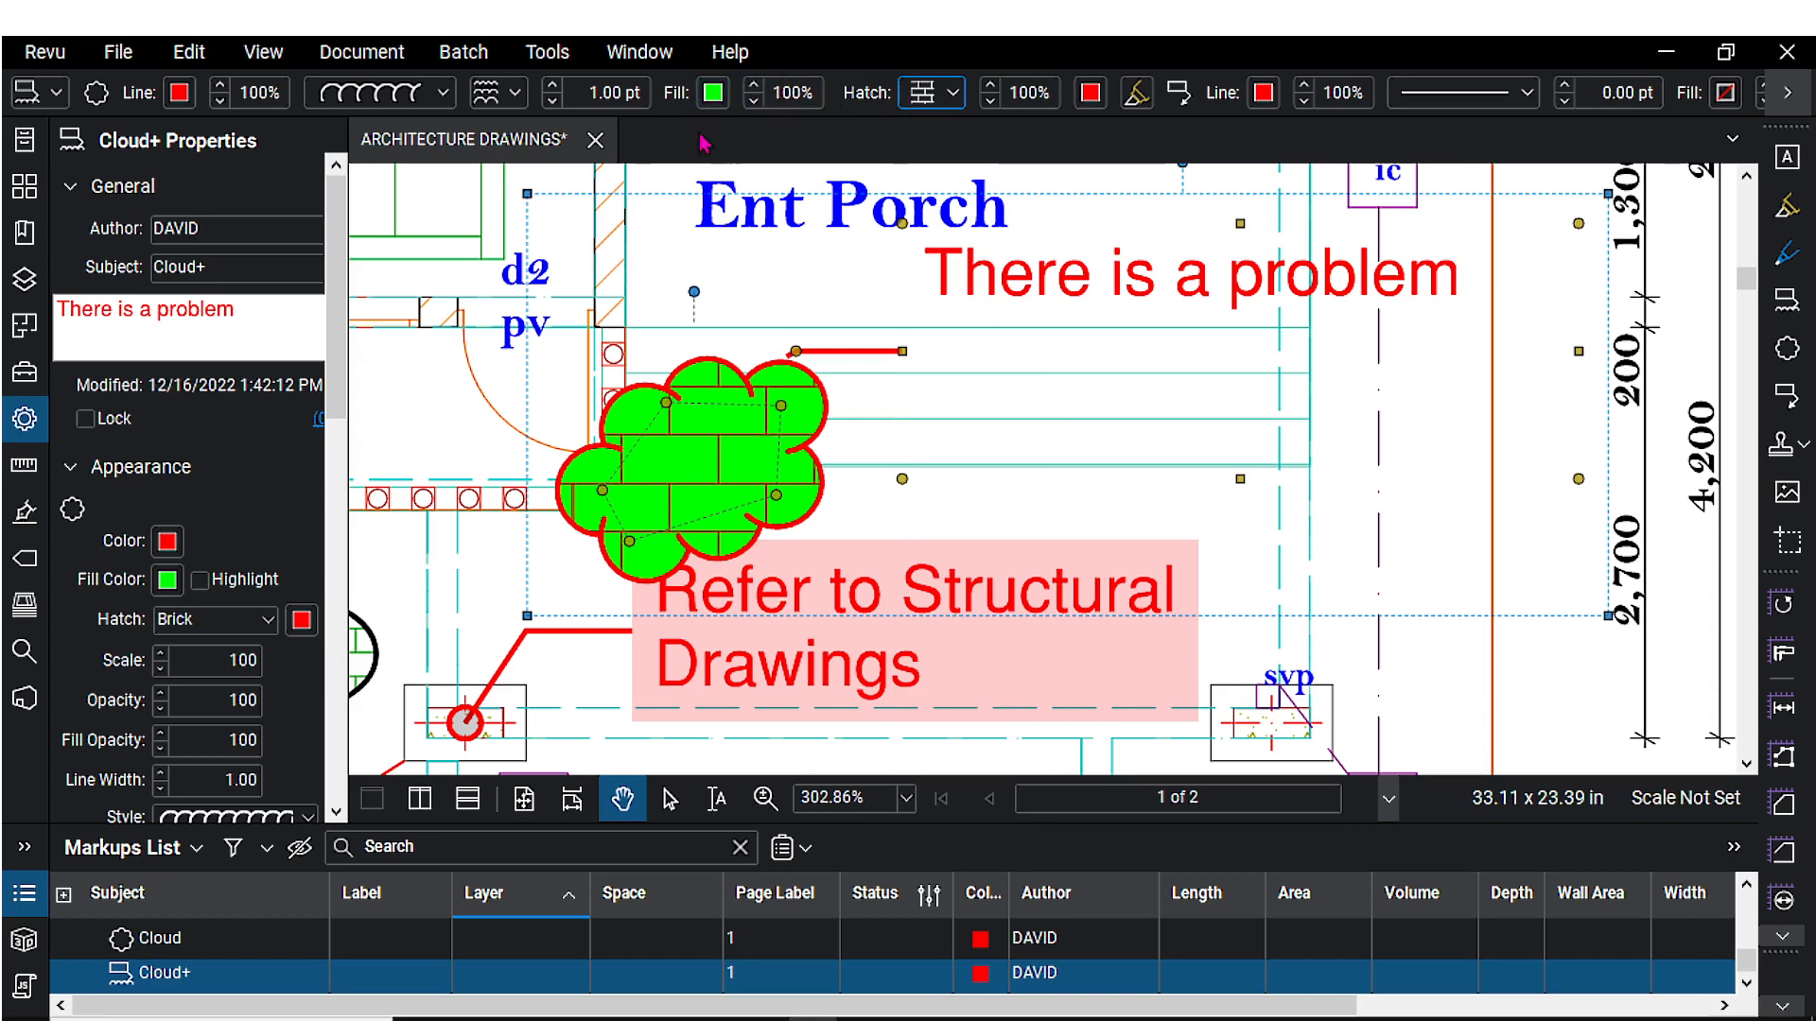
- Replace the Cloud+ markup's fill with no fill, settle on white, and deselect the markup
{"action": "left_click", "coordinate": [713, 92]}
{"action": "left_click", "coordinate": [880, 262]}
{"action": "left_click", "coordinate": [713, 91]}
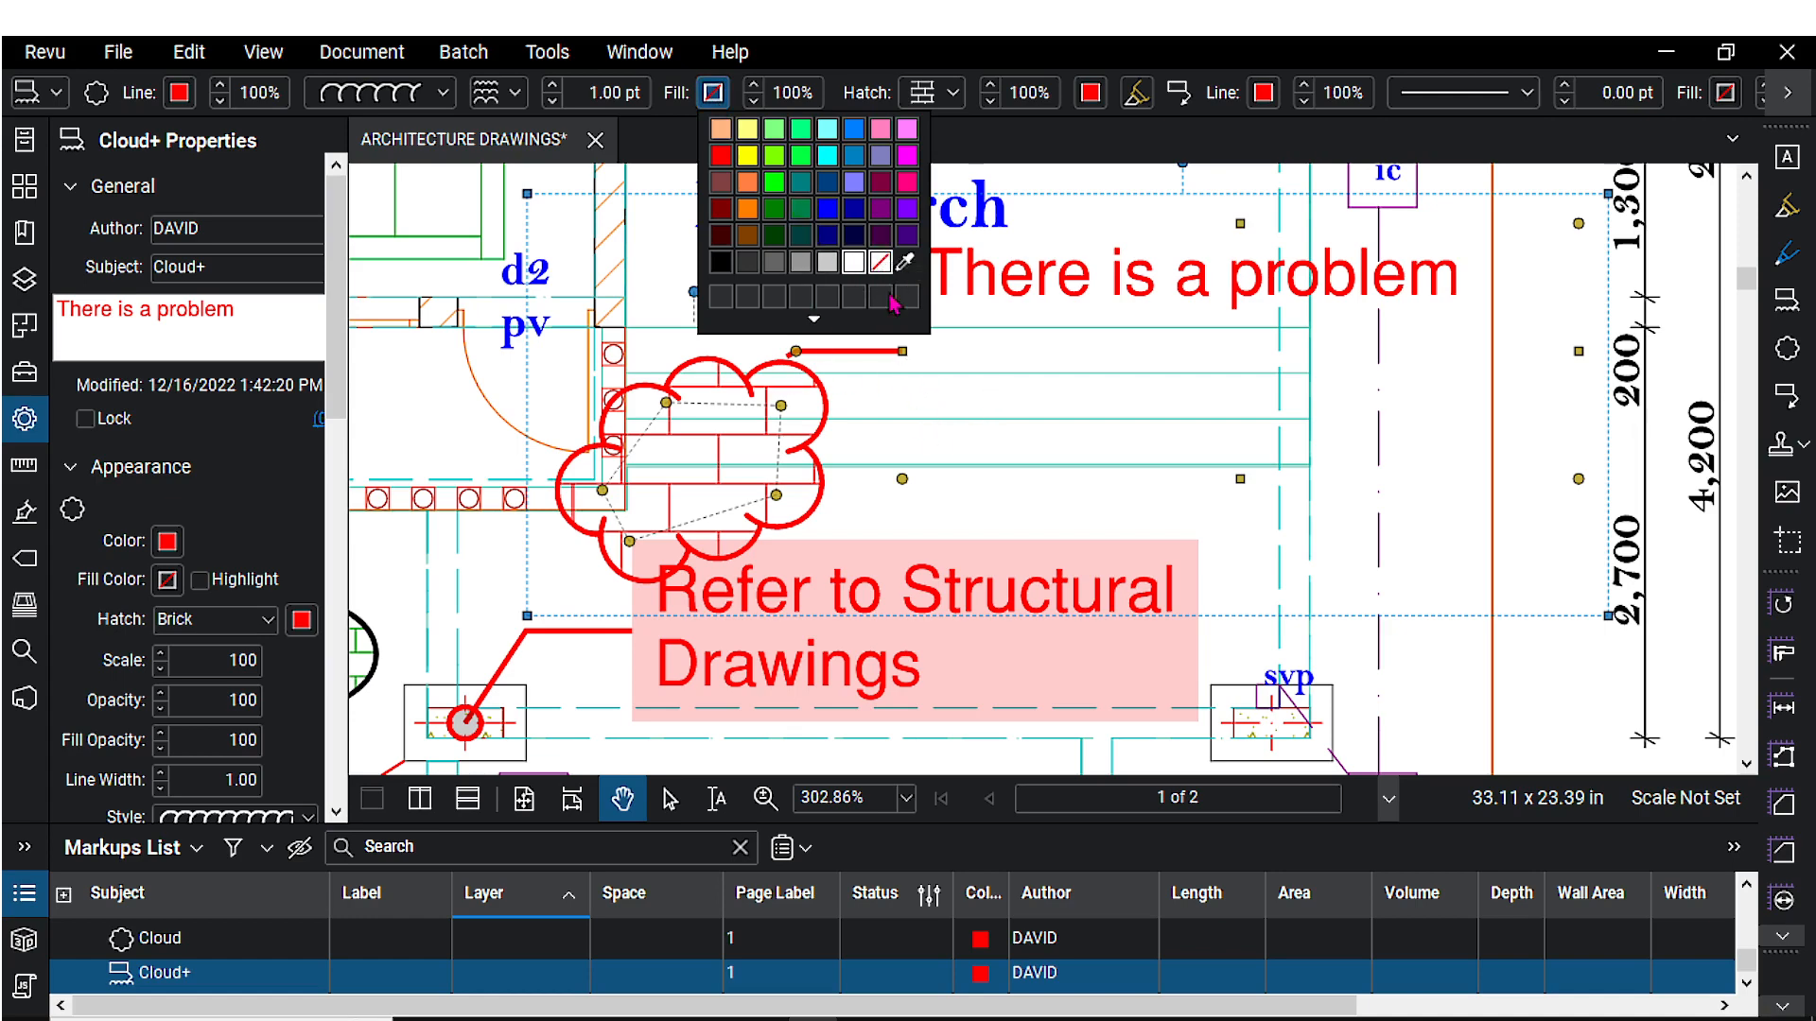
{"action": "left_click", "coordinate": [922, 432]}
{"action": "left_click", "coordinate": [713, 92]}
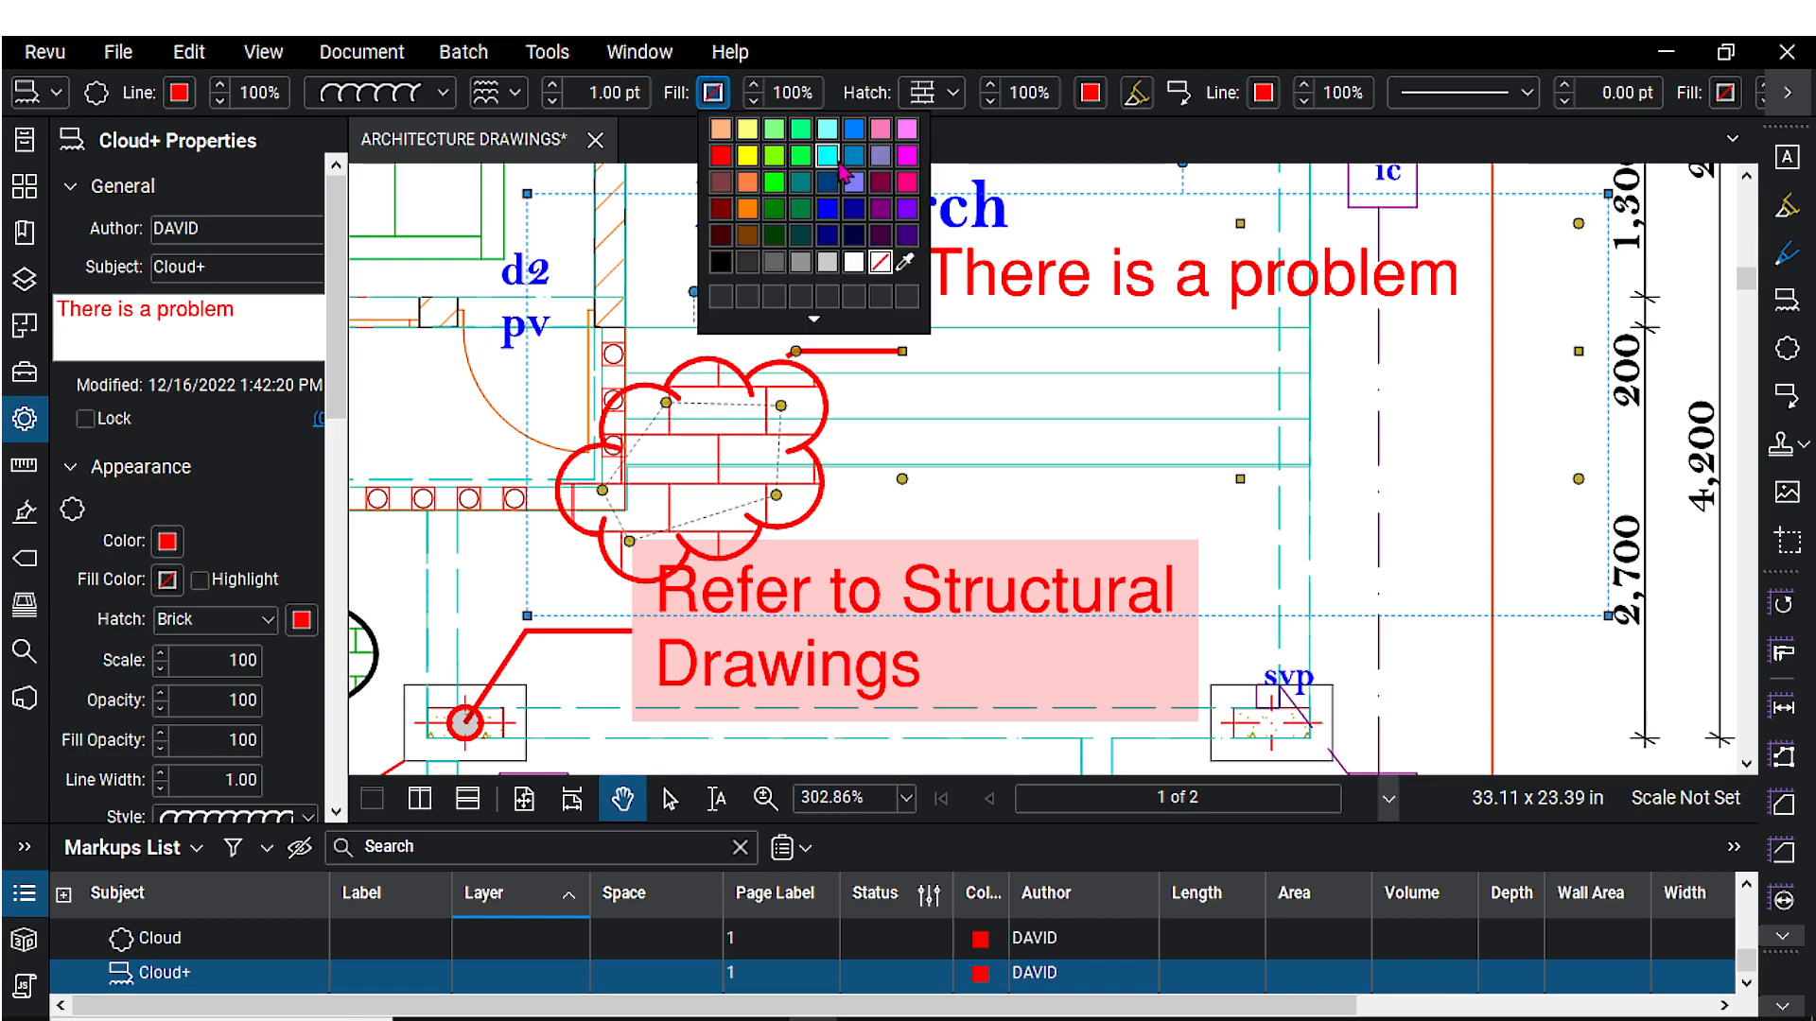
{"action": "left_click", "coordinate": [854, 262]}
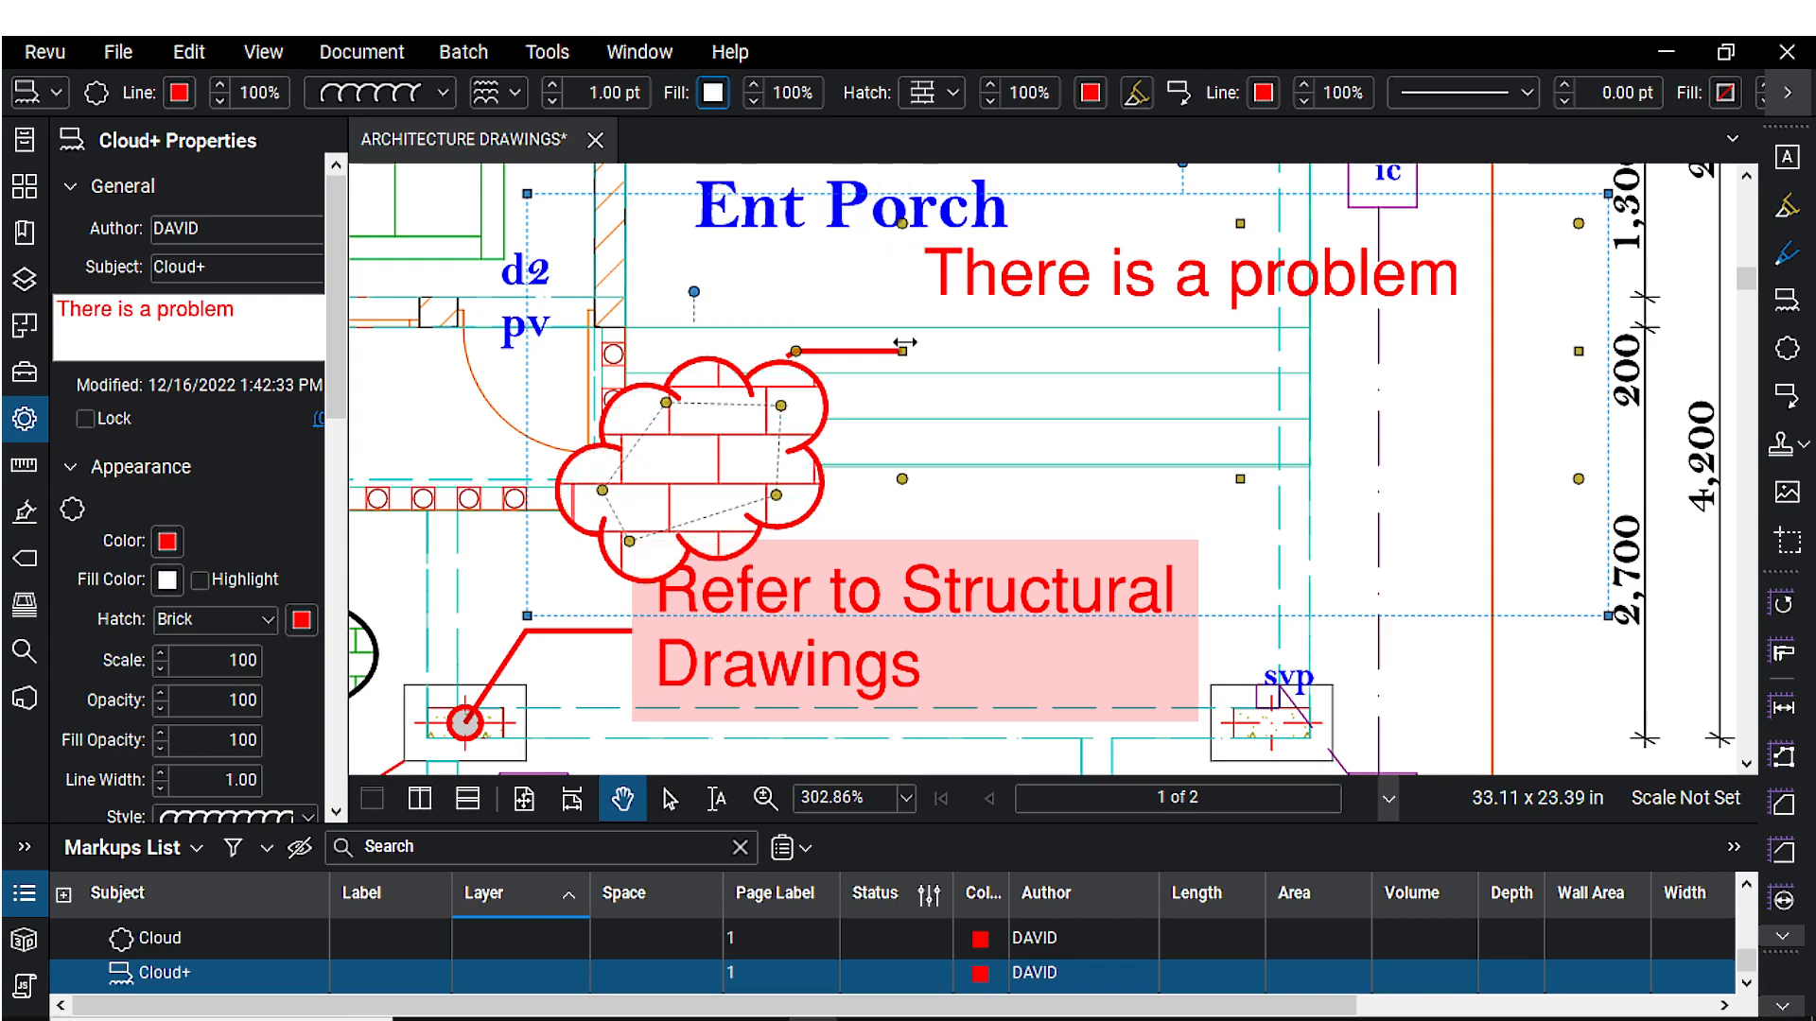
{"action": "scroll", "coordinate": [955, 359], "scroll_direction": "down", "scroll_amount": 5}
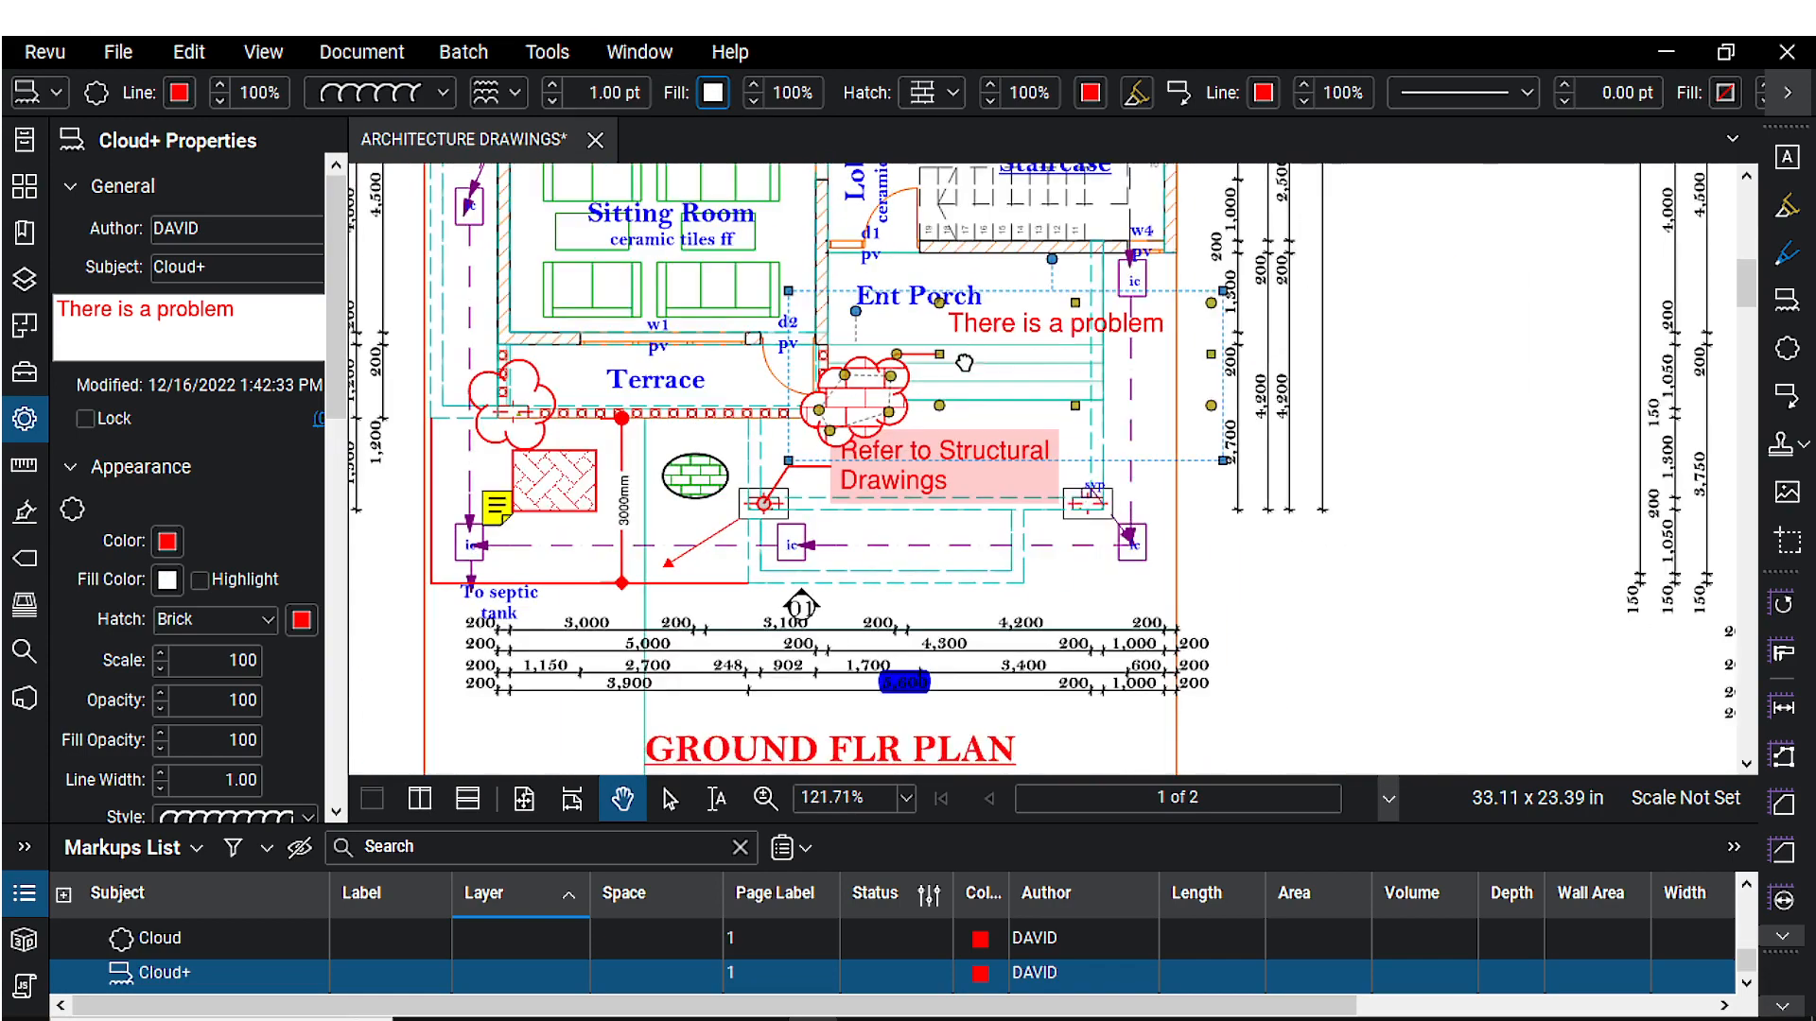
{"action": "key", "text": "Escape"}
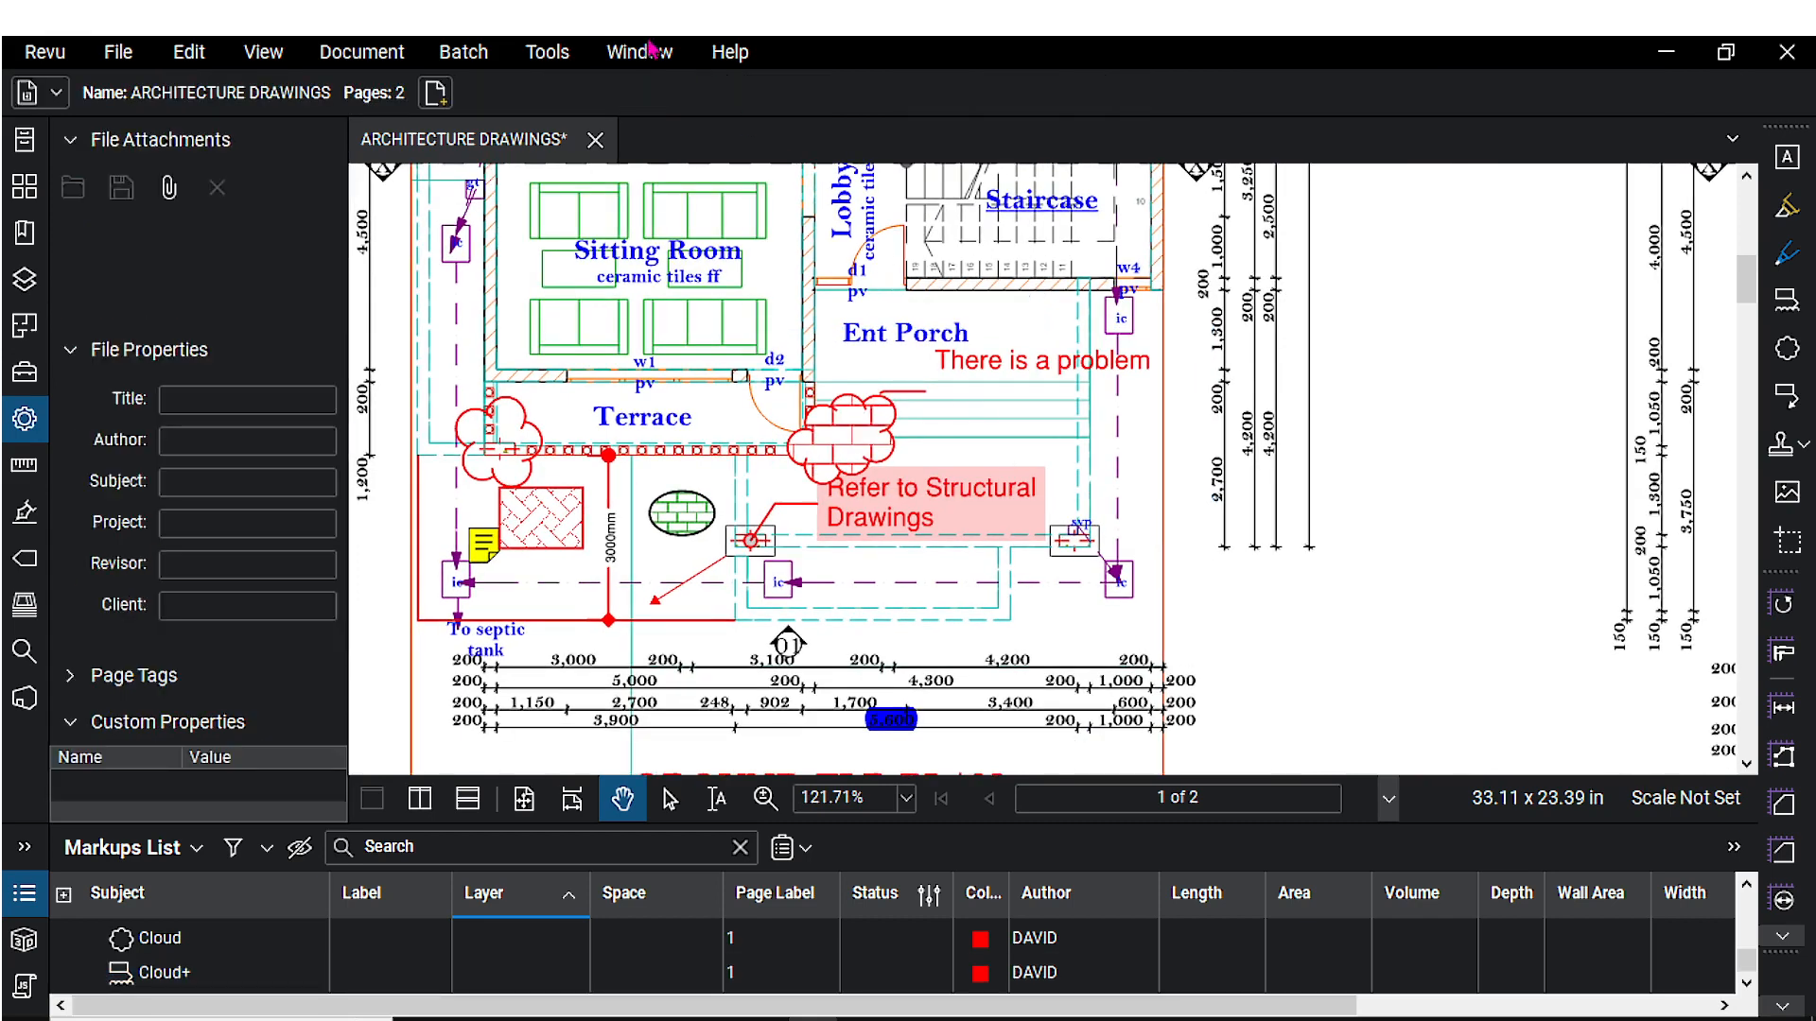
- Use the Review Text tool to insert the text "4" at the inner 200 dimension in line with window w4
{"action": "left_click", "coordinate": [548, 52]}
{"action": "mouse_move", "coordinate": [606, 85]}
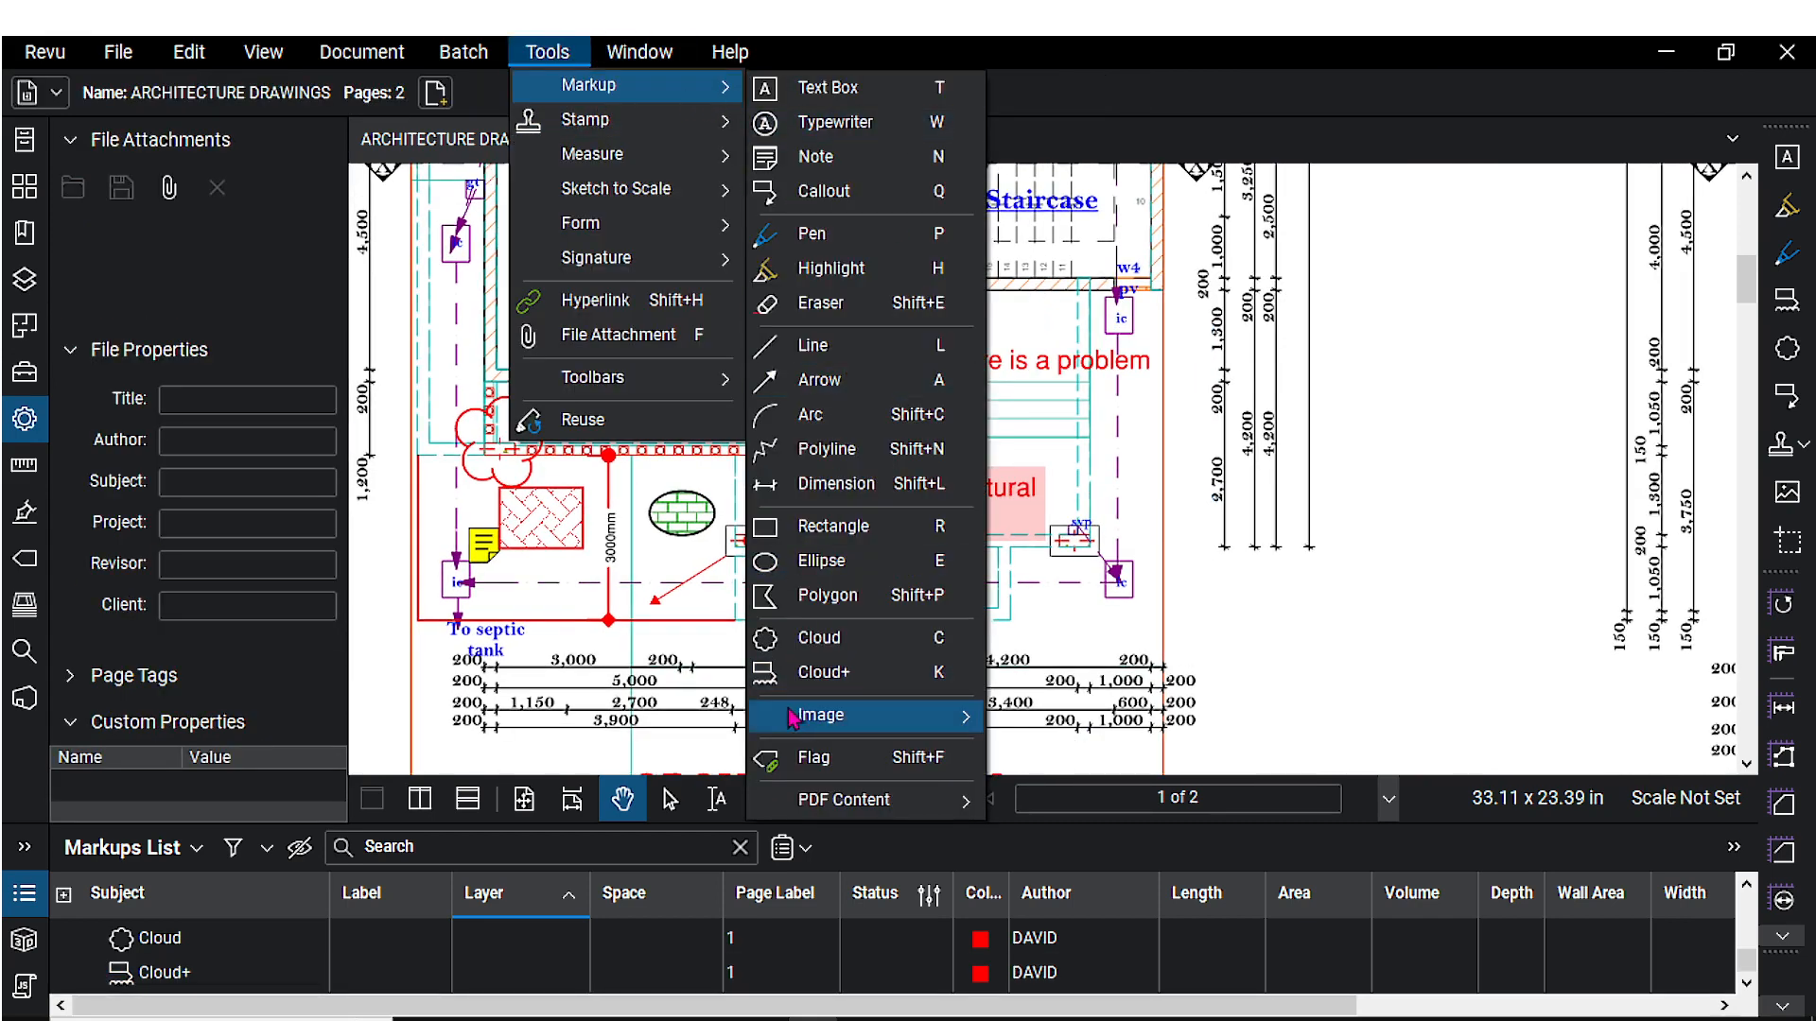
{"action": "mouse_move", "coordinate": [839, 726]}
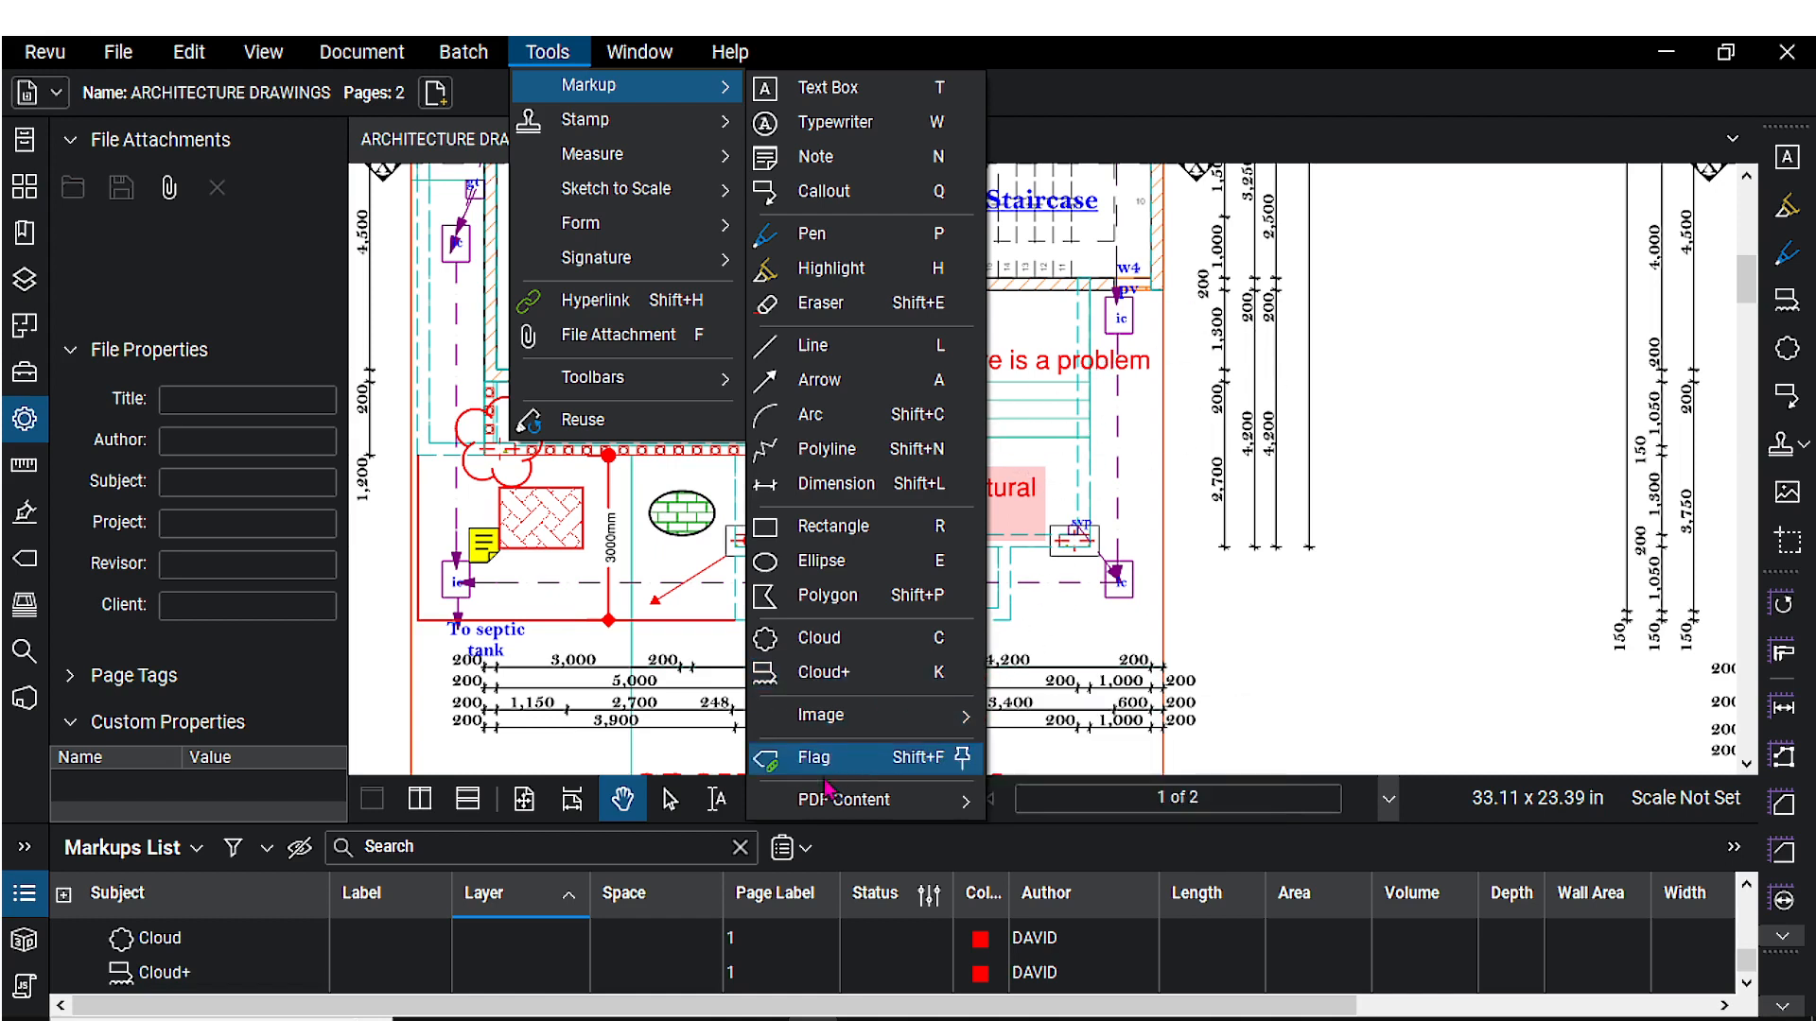
{"action": "mouse_move", "coordinate": [817, 810]}
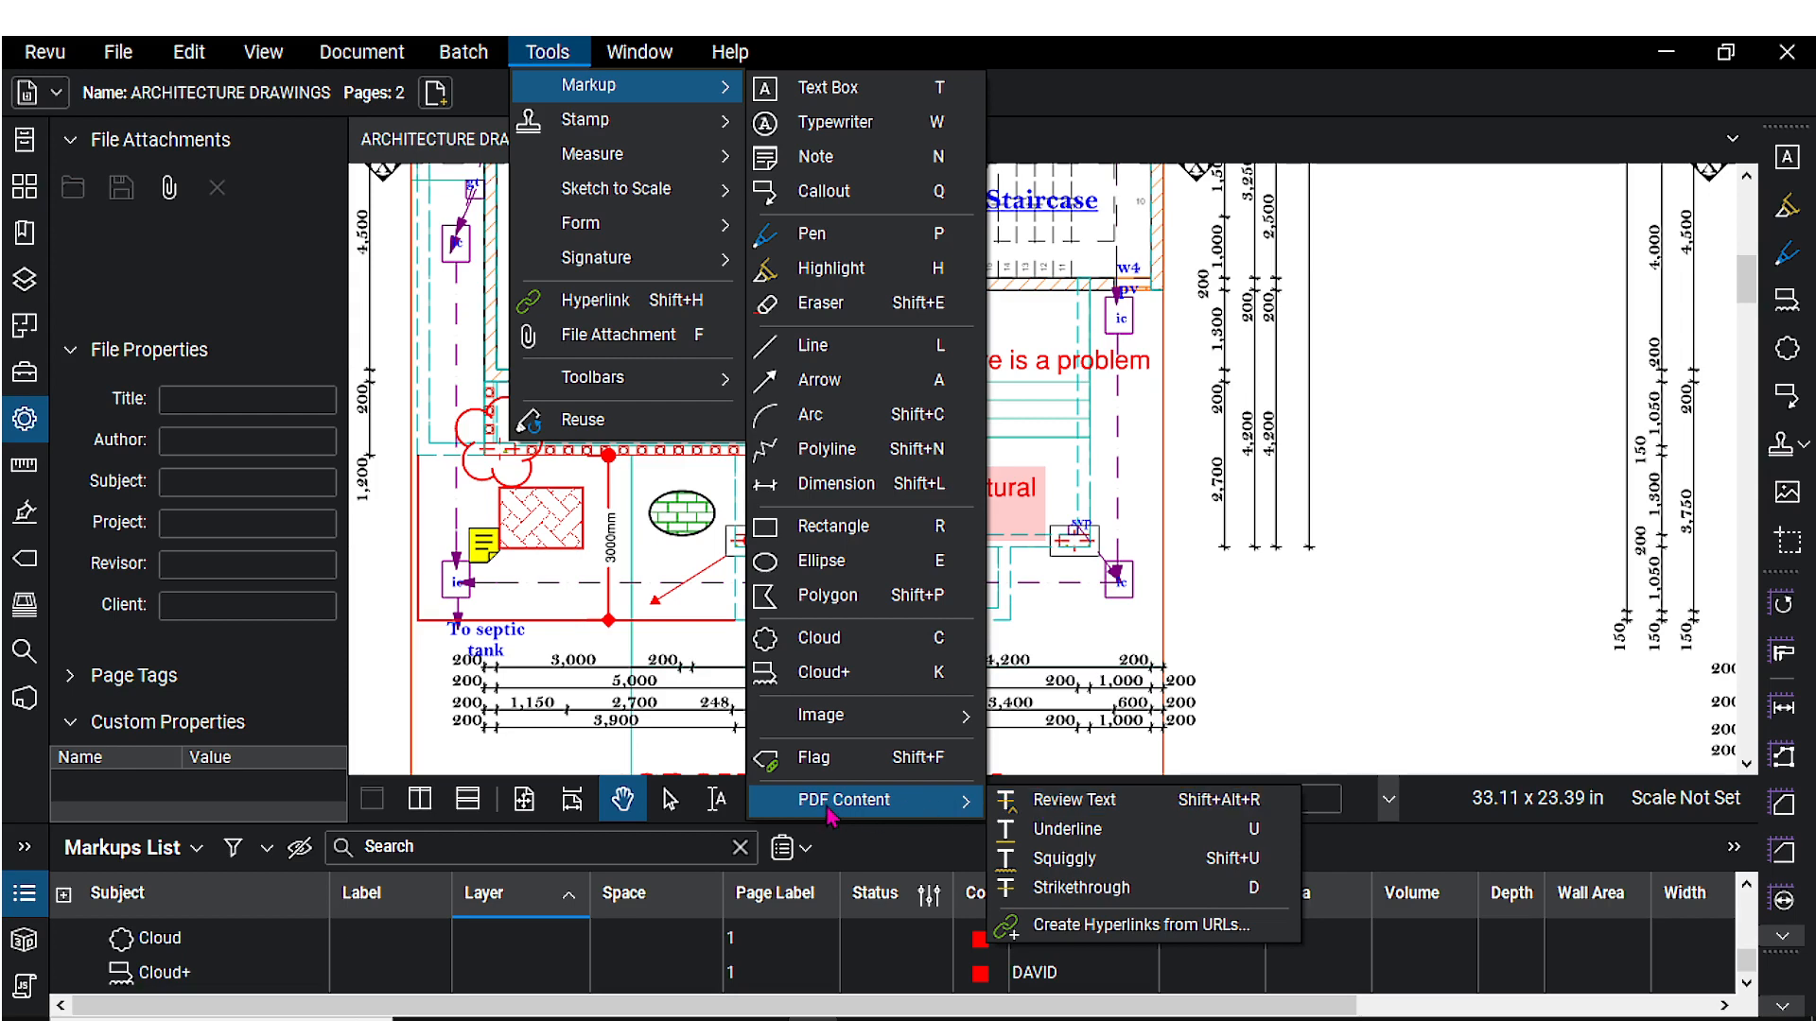
{"action": "left_click", "coordinate": [1040, 809]}
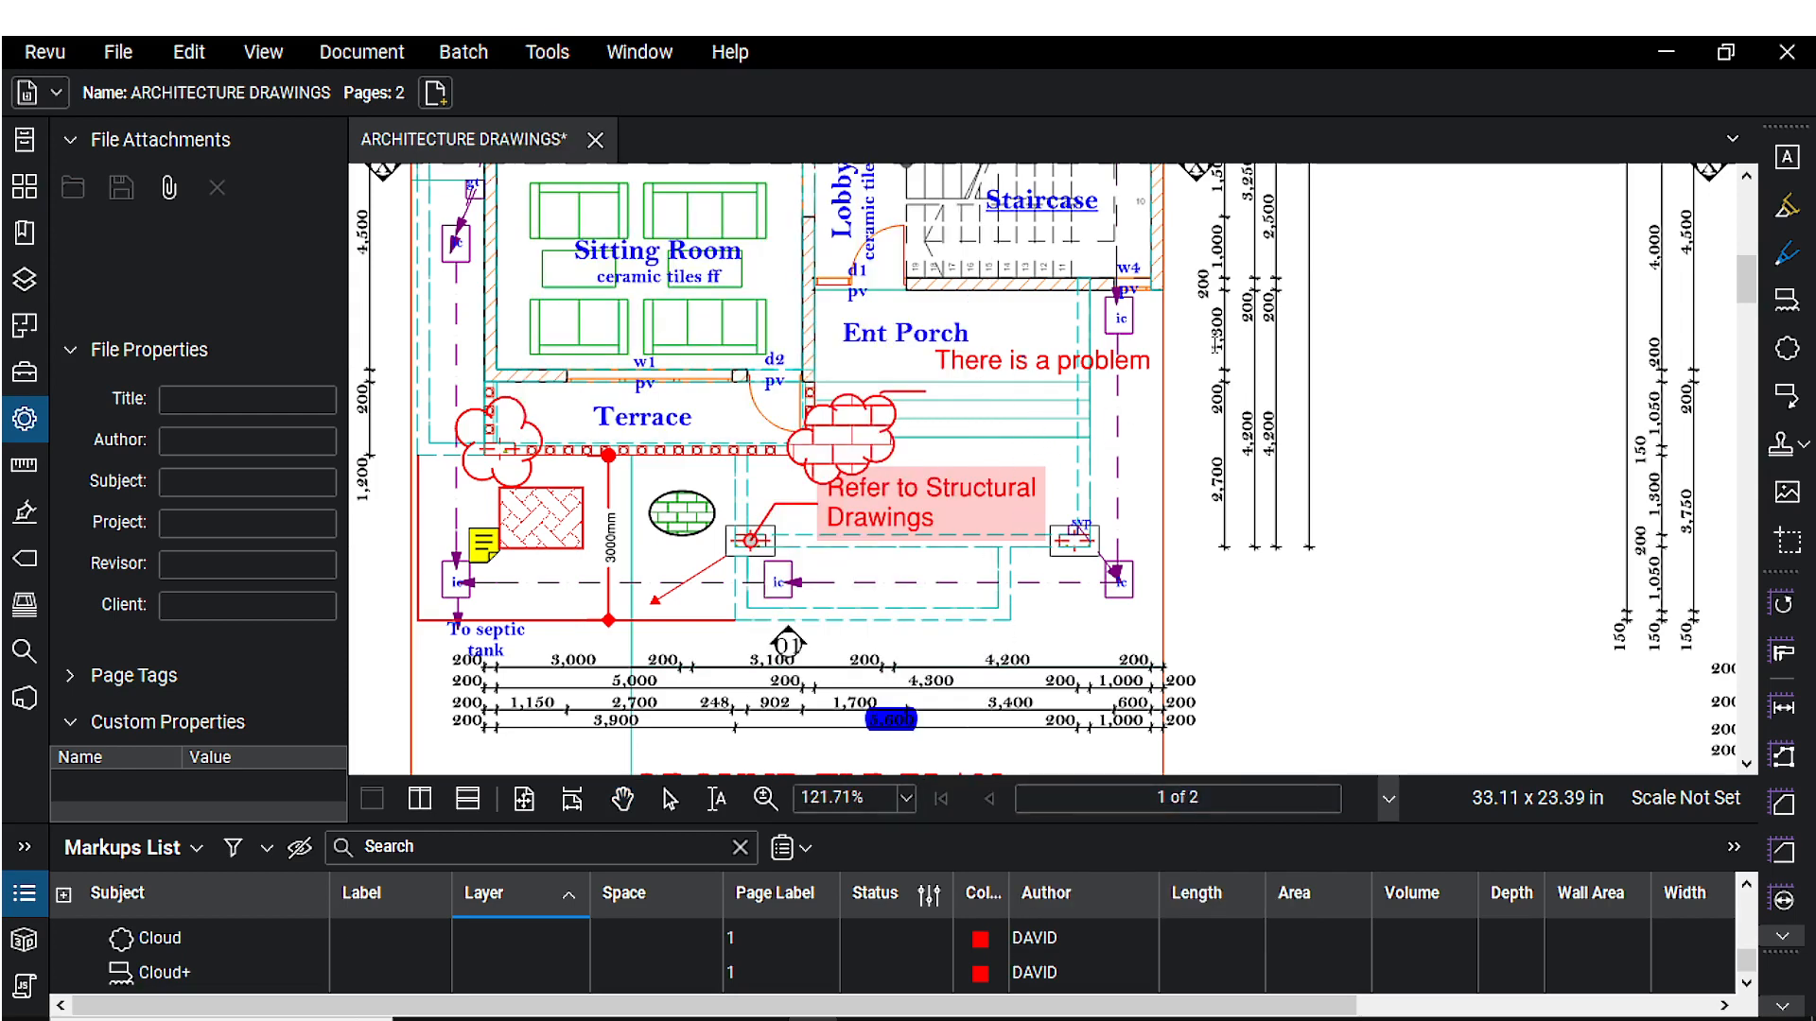
{"action": "left_click_drag", "start_coordinate": [1217, 304], "coordinate": [1212, 348]}
{"action": "left_click", "coordinate": [1217, 331]}
{"action": "scroll", "coordinate": [1247, 301], "scroll_direction": "up", "scroll_amount": 2}
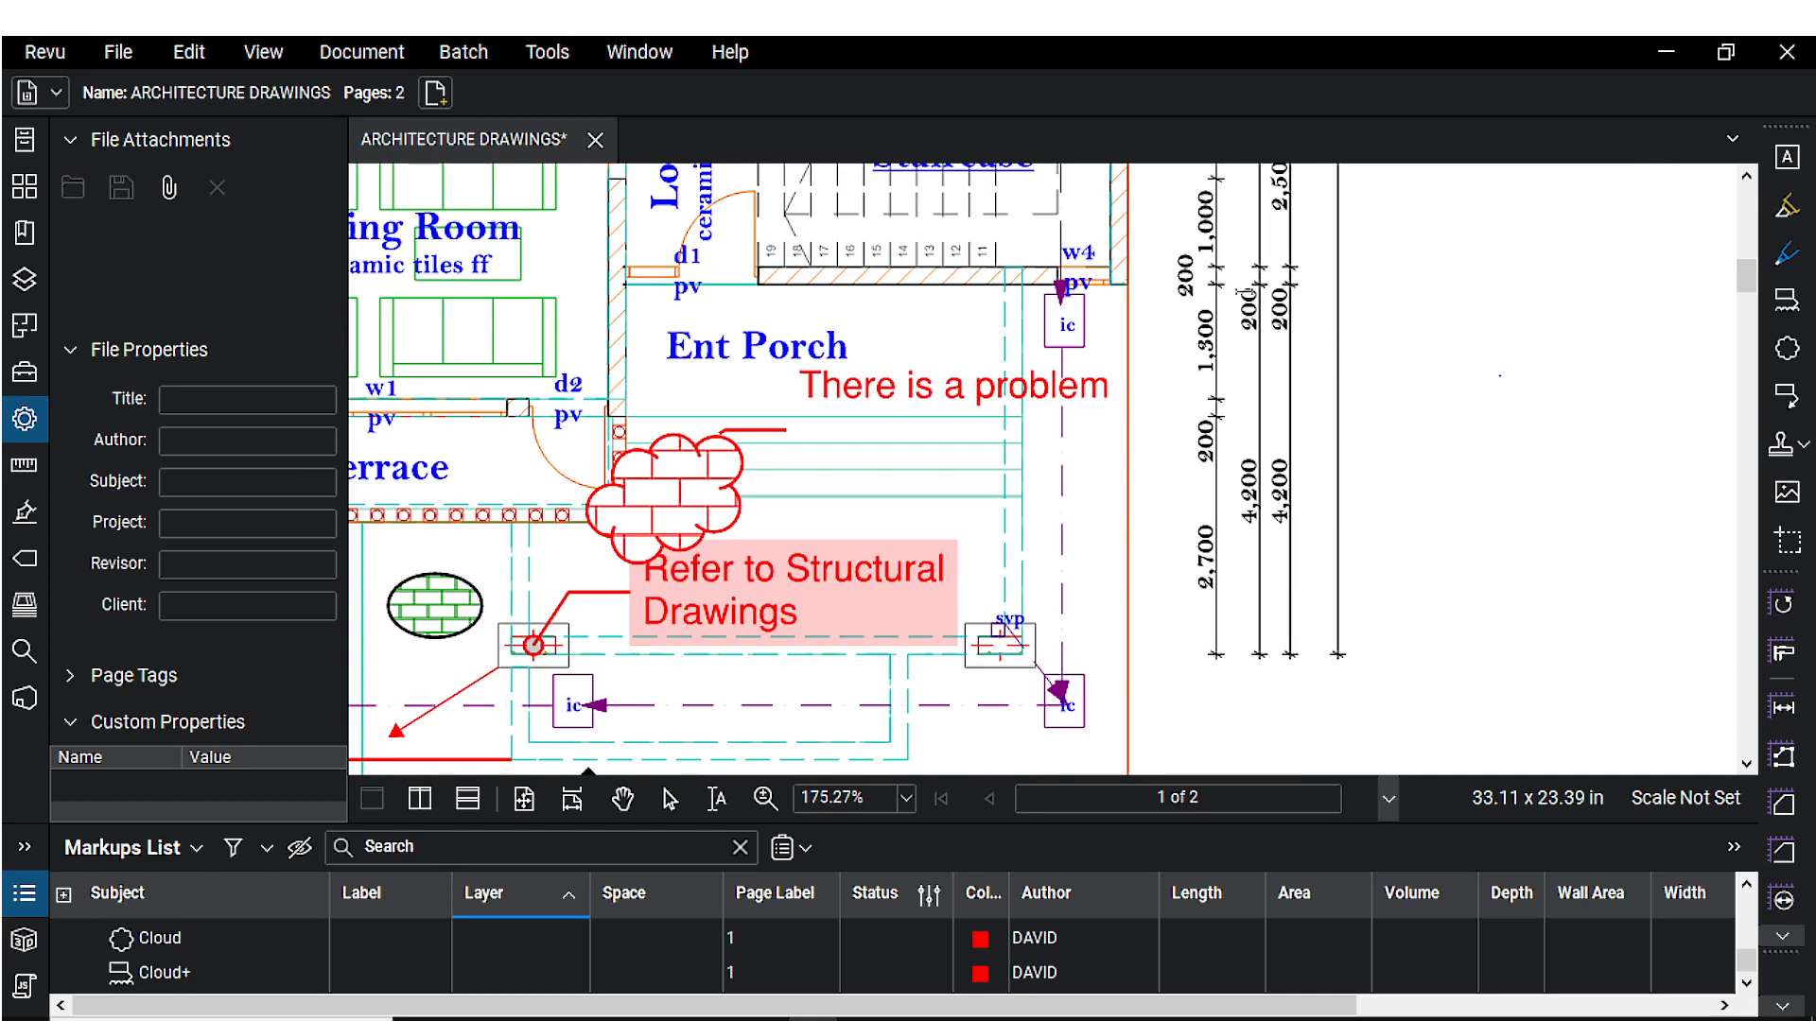
{"action": "left_click", "coordinate": [1244, 300]}
{"action": "type", "text": "4"}
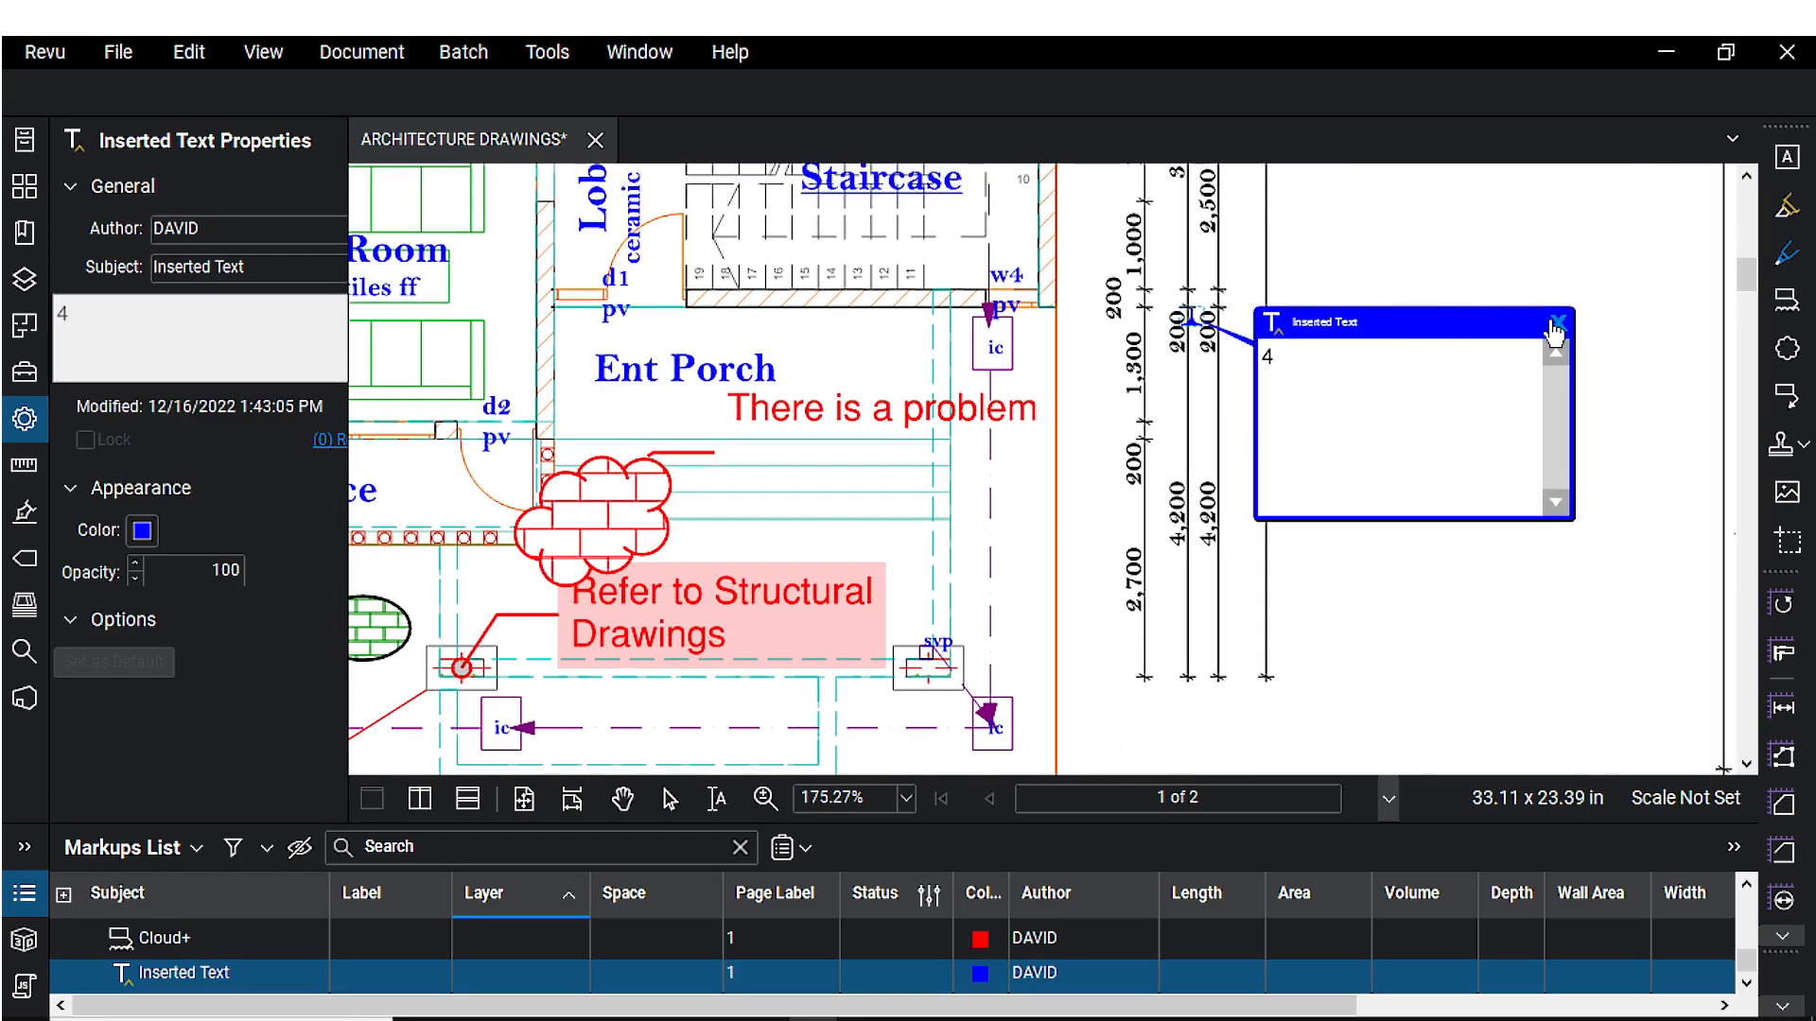
{"action": "left_click", "coordinate": [1557, 323]}
- Insert the review text "44" at the neighbouring 200 dimension and exit the Review Text tool
{"action": "scroll", "coordinate": [1172, 320], "scroll_direction": "up", "scroll_amount": 5}
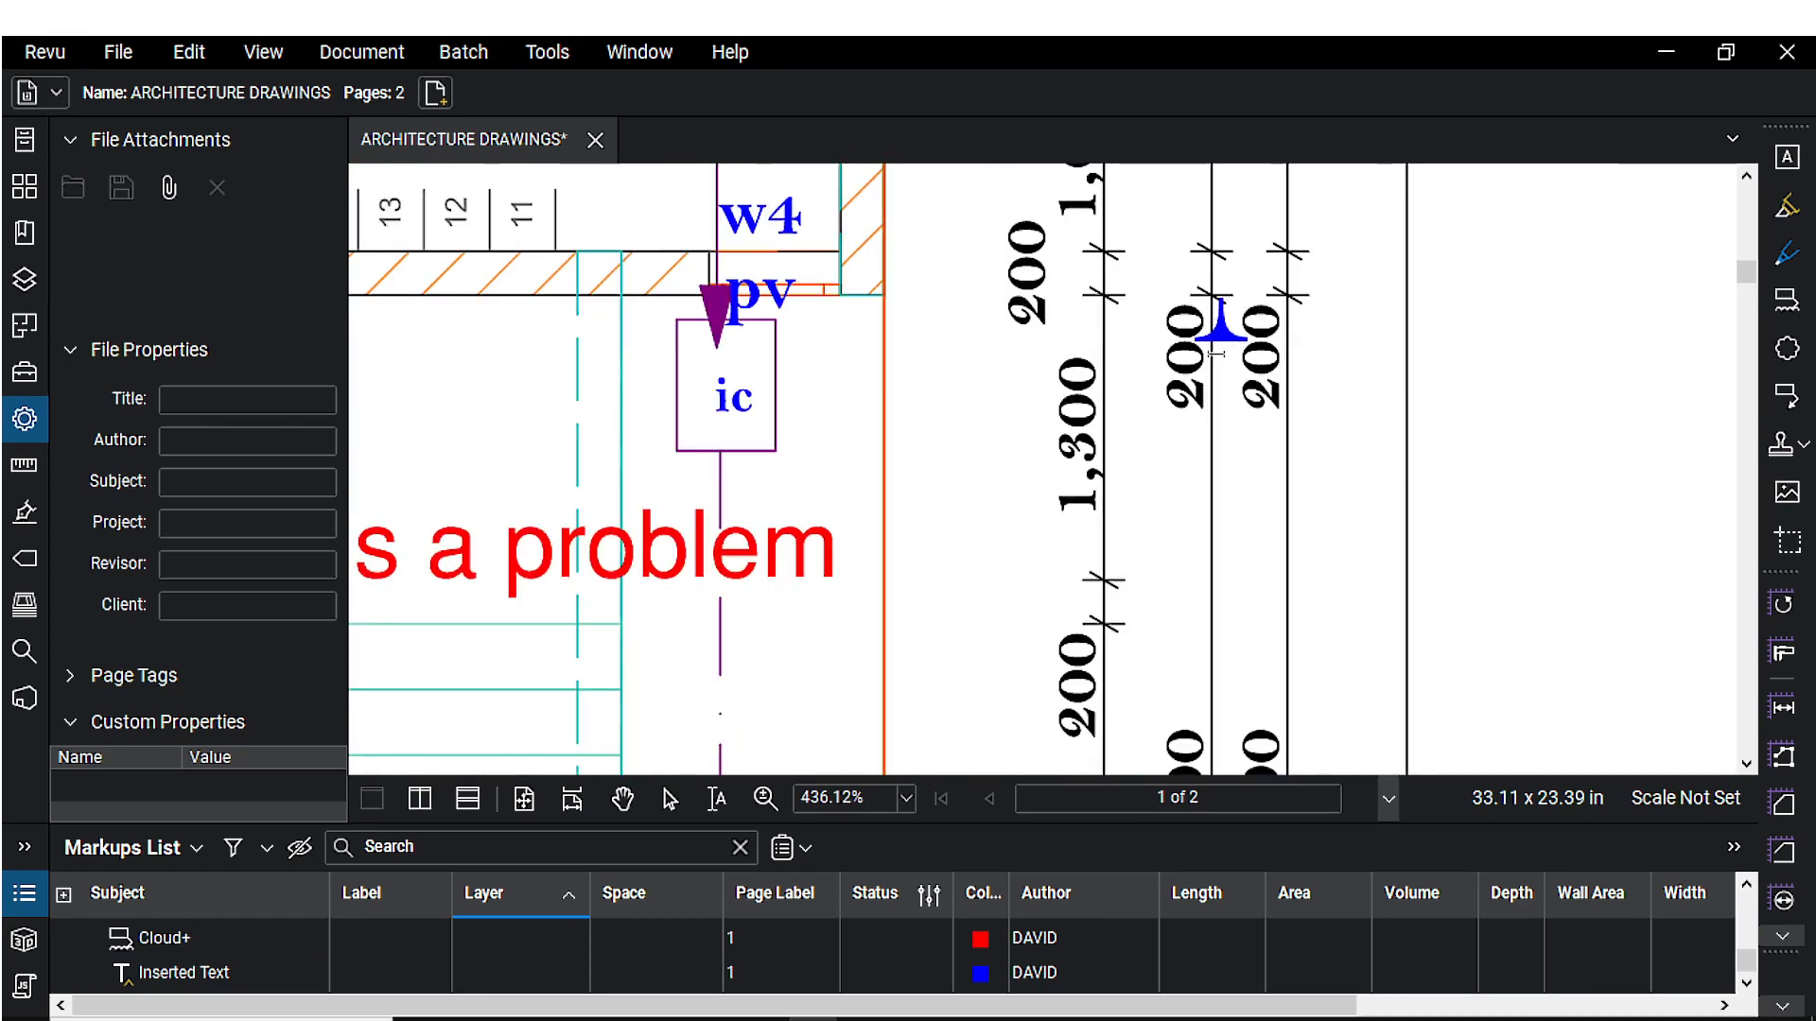
{"action": "left_click", "coordinate": [1297, 323]}
{"action": "type", "text": "44"}
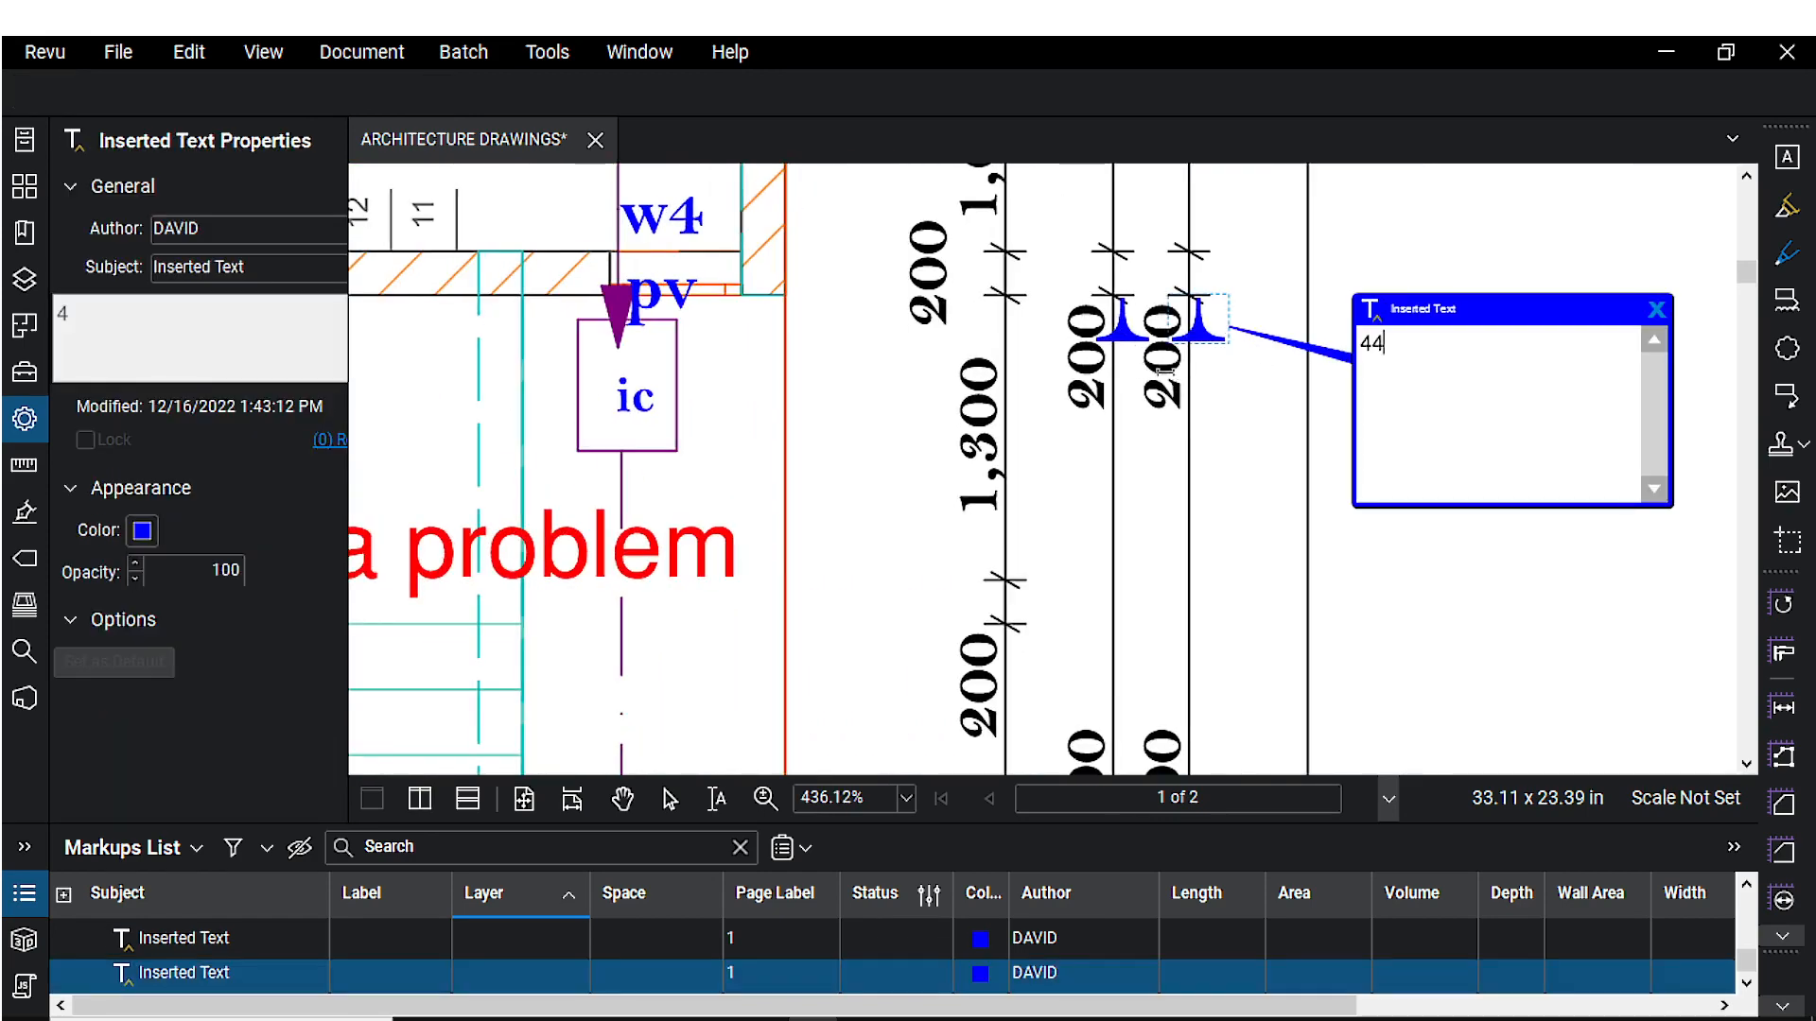
{"action": "left_click", "coordinate": [1162, 420]}
{"action": "key", "text": "Escape"}
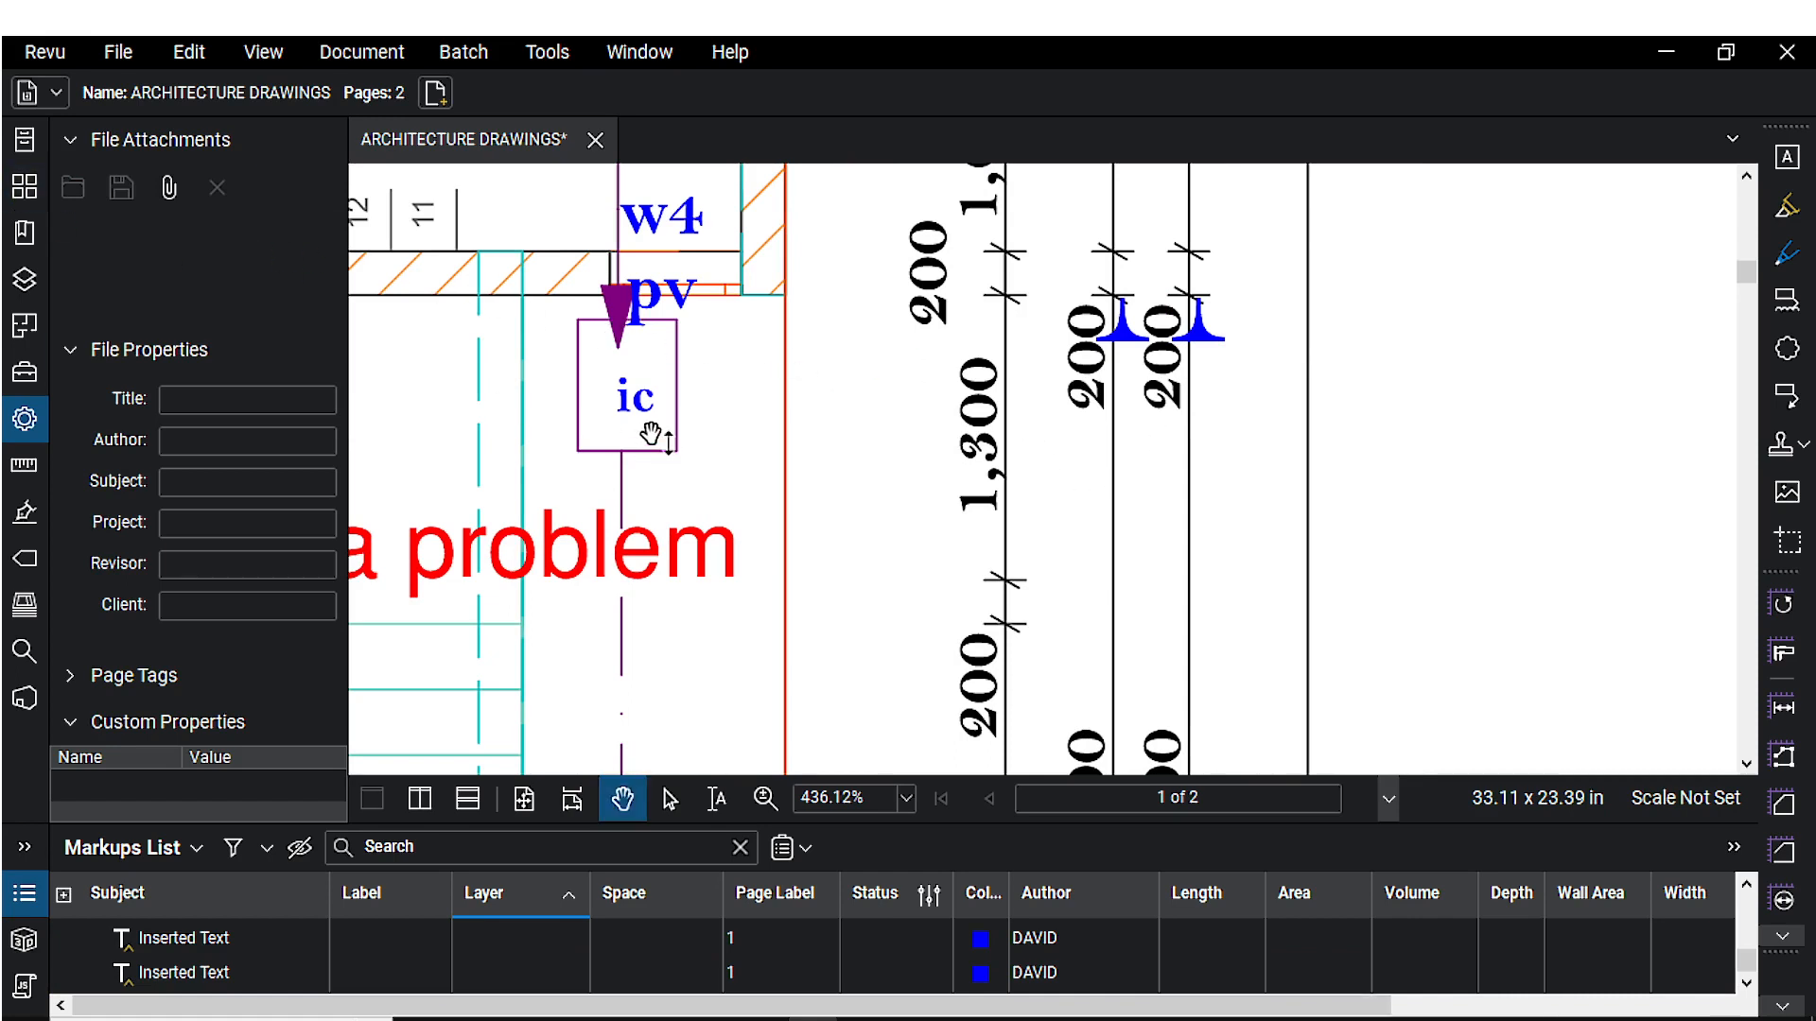
- Undo both review text insertions at the 200 dimensions
{"action": "left_click", "coordinate": [651, 433]}
{"action": "key", "text": "ctrl+z"}
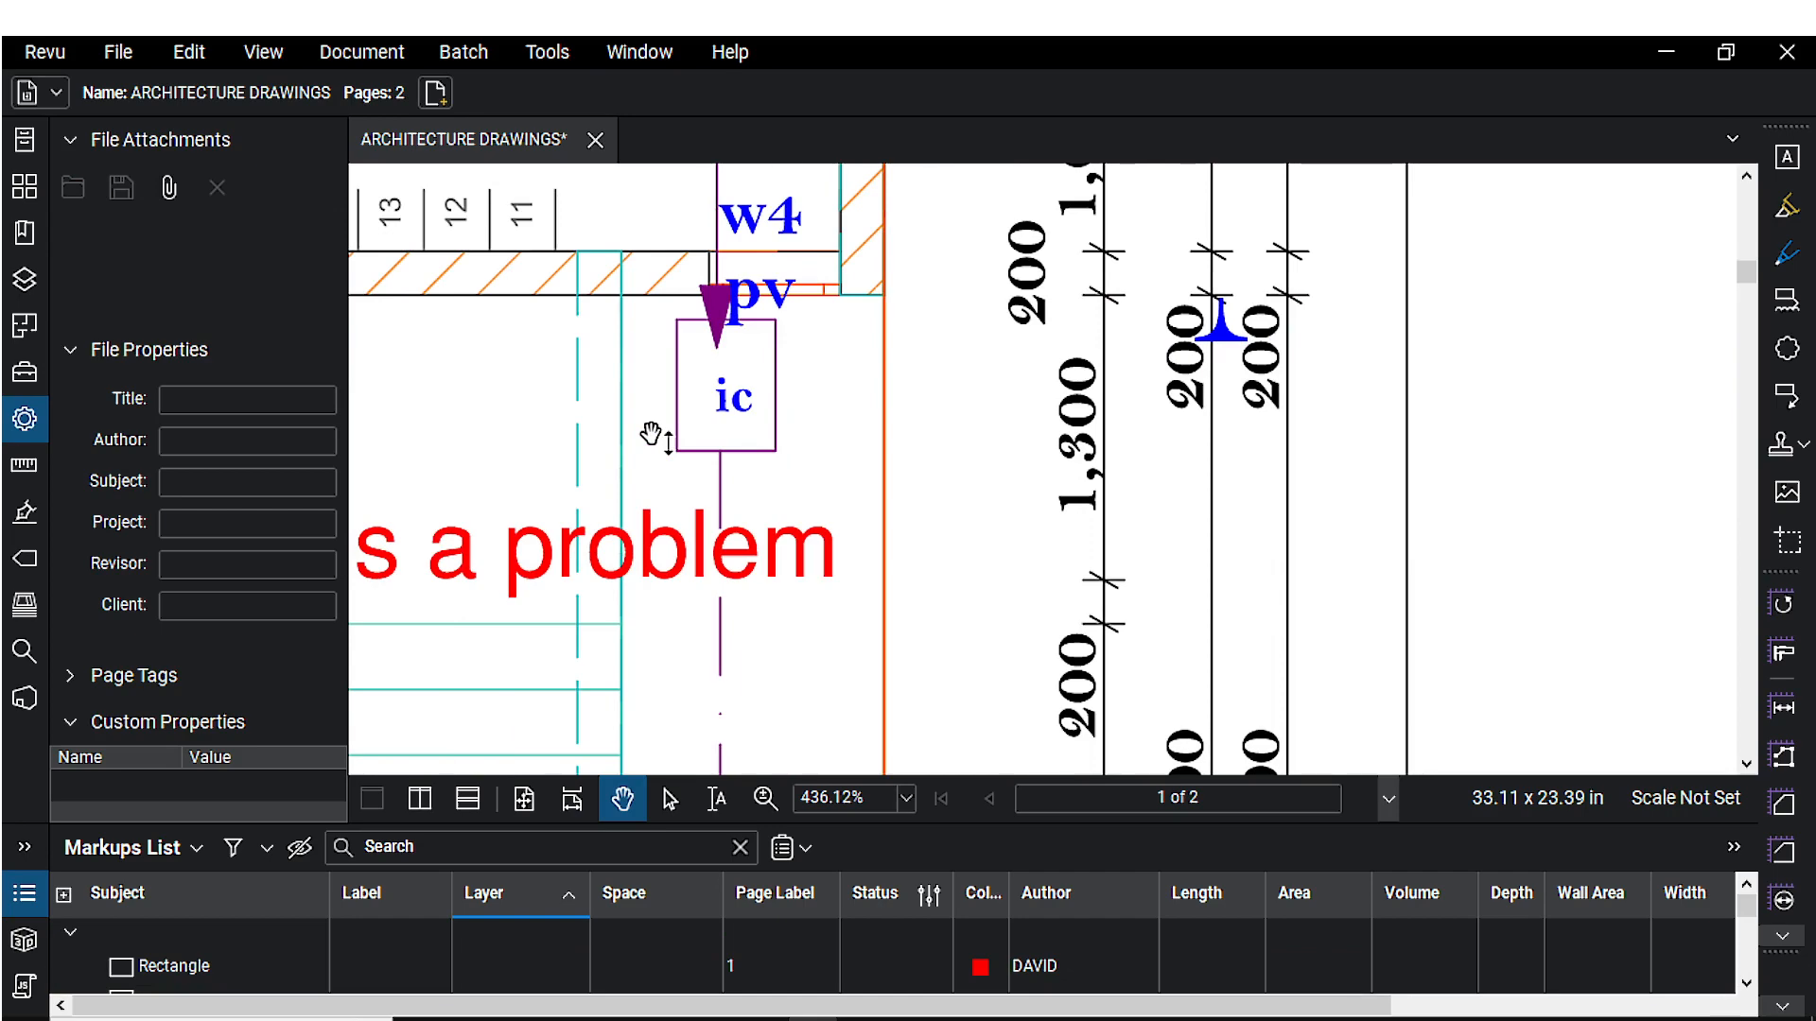
{"action": "key", "text": "ctrl+z"}
{"action": "scroll", "coordinate": [651, 433], "scroll_direction": "down", "scroll_amount": 4}
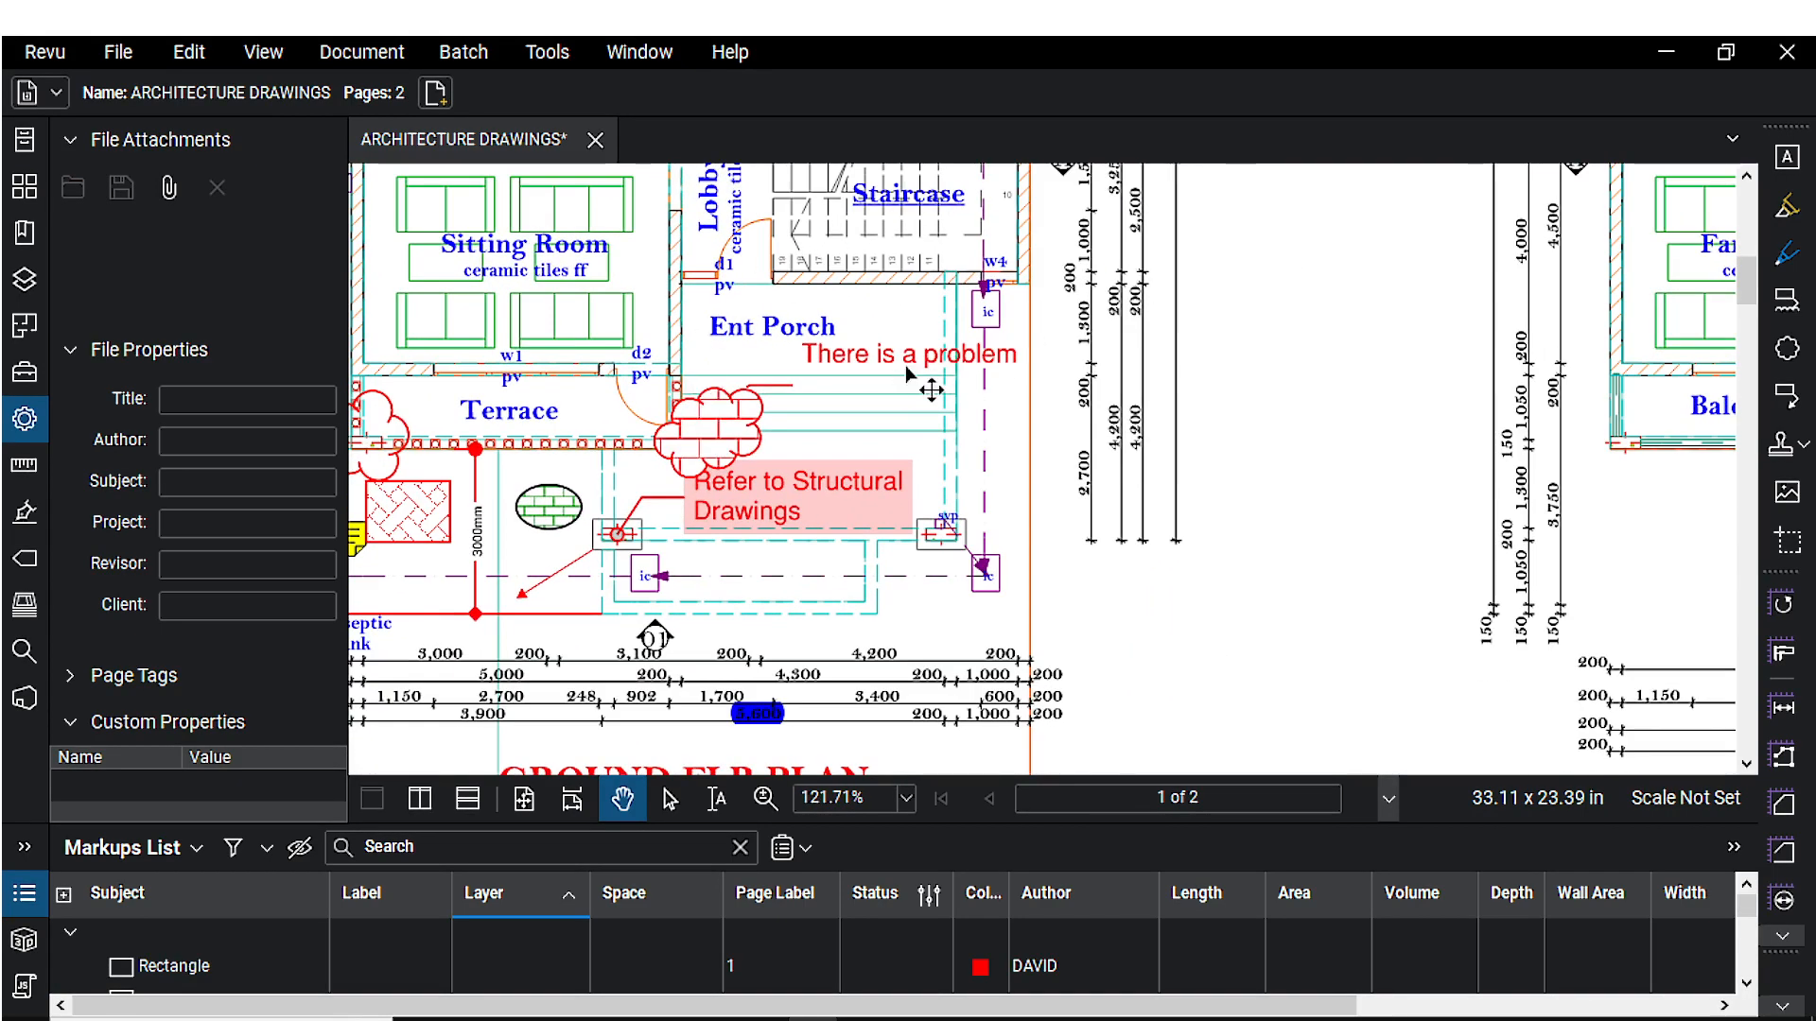
{"action": "left_click", "coordinate": [931, 387]}
{"action": "left_click", "coordinate": [1161, 460]}
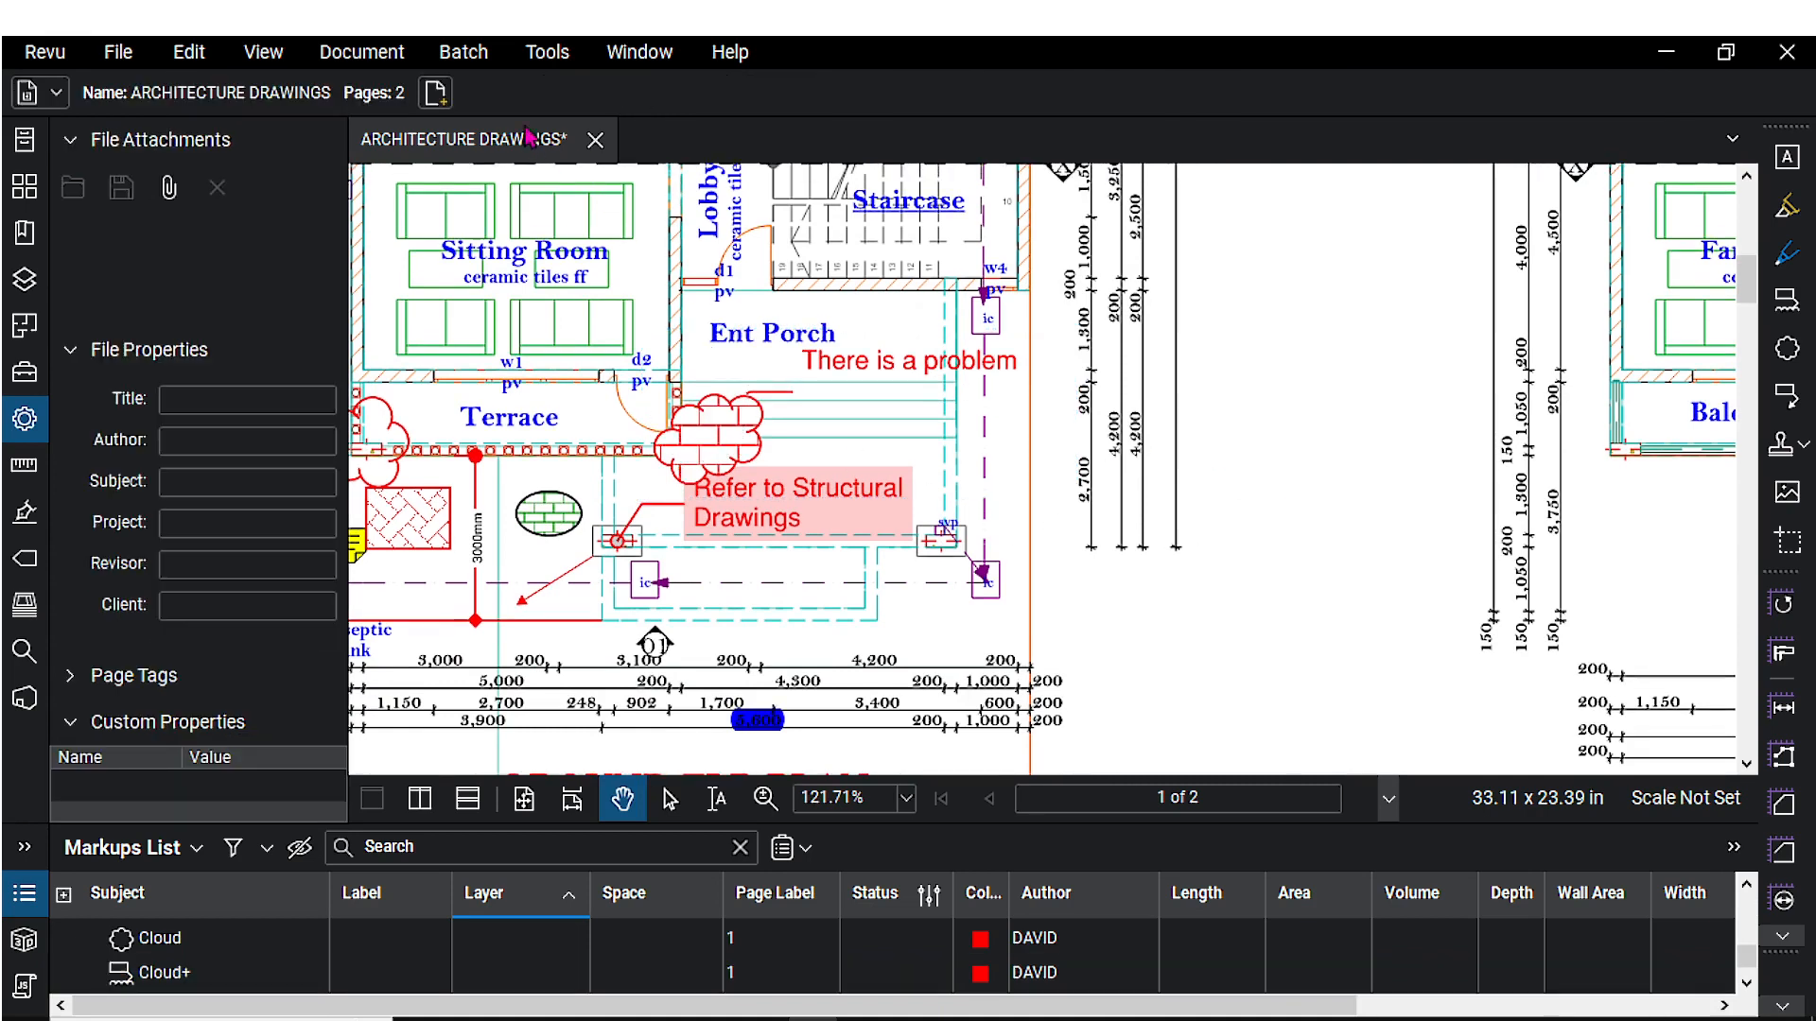
- Draw a closed five-point Polygon markup in the blank area between the two floor plans, just below the 4,200 dimensions
{"action": "left_click", "coordinate": [547, 51]}
{"action": "mouse_move", "coordinate": [556, 88]}
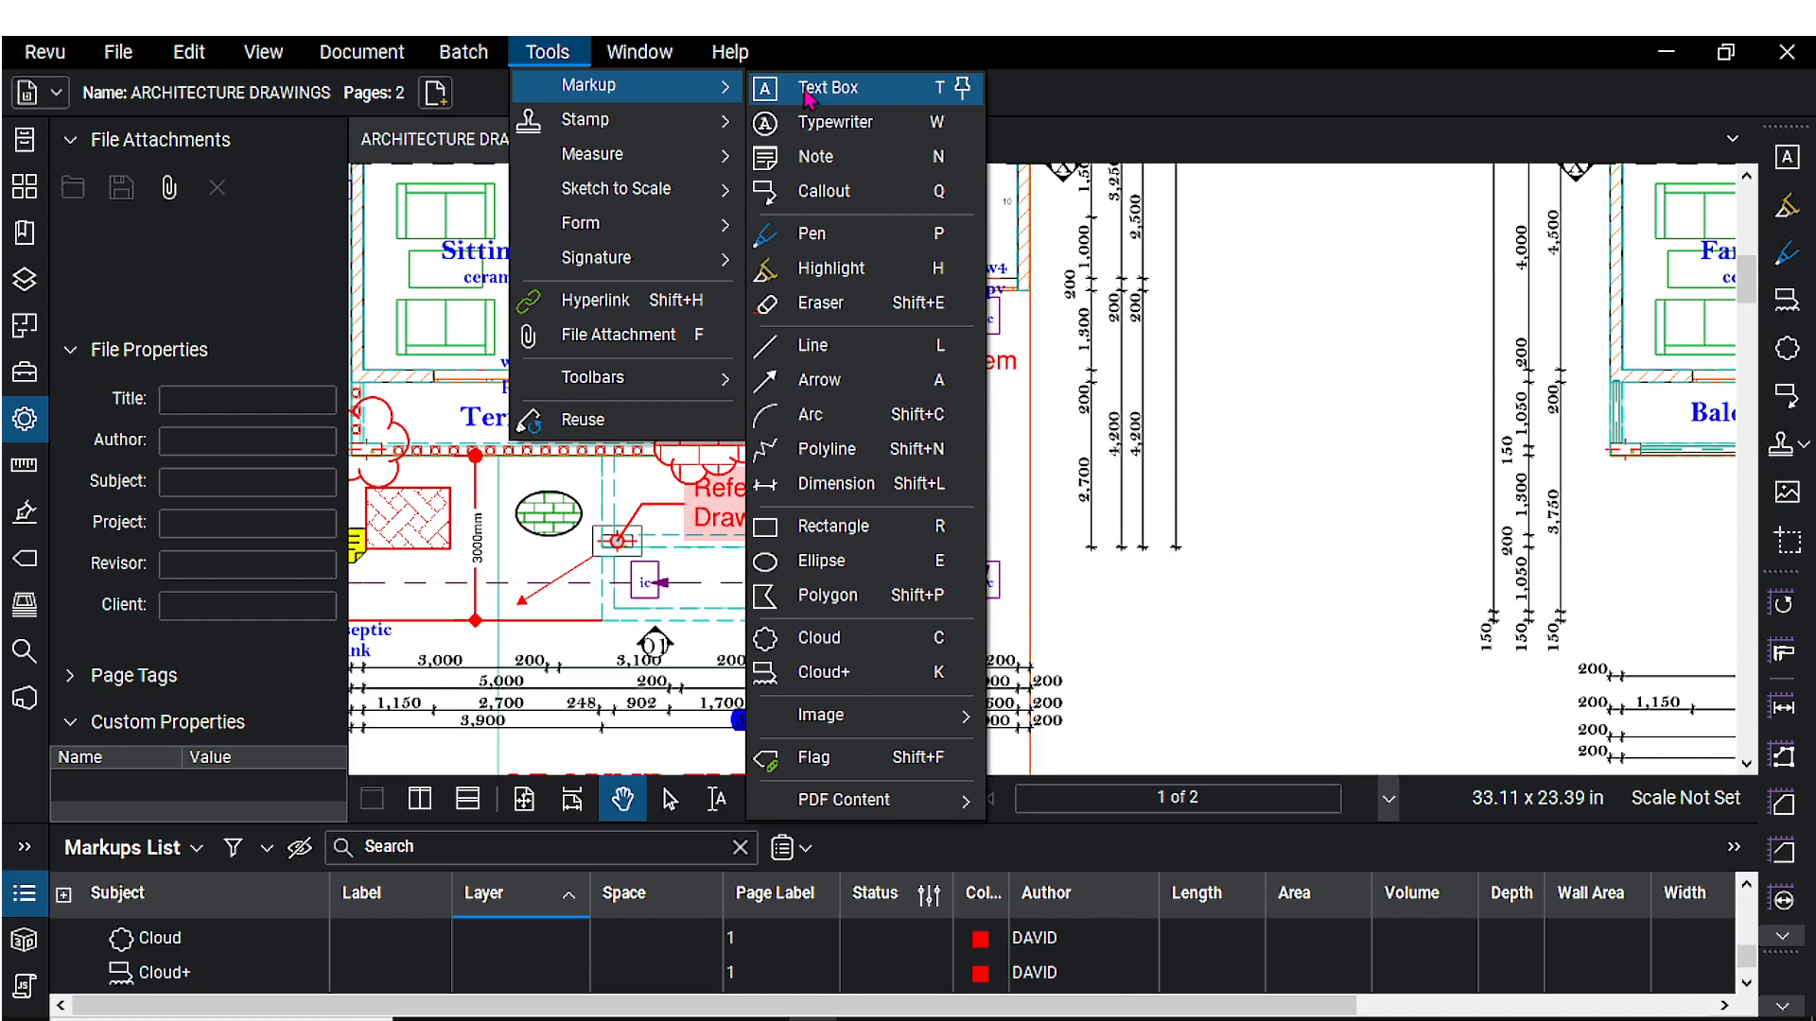
{"action": "left_click", "coordinate": [831, 605]}
{"action": "left_click", "coordinate": [1096, 617]}
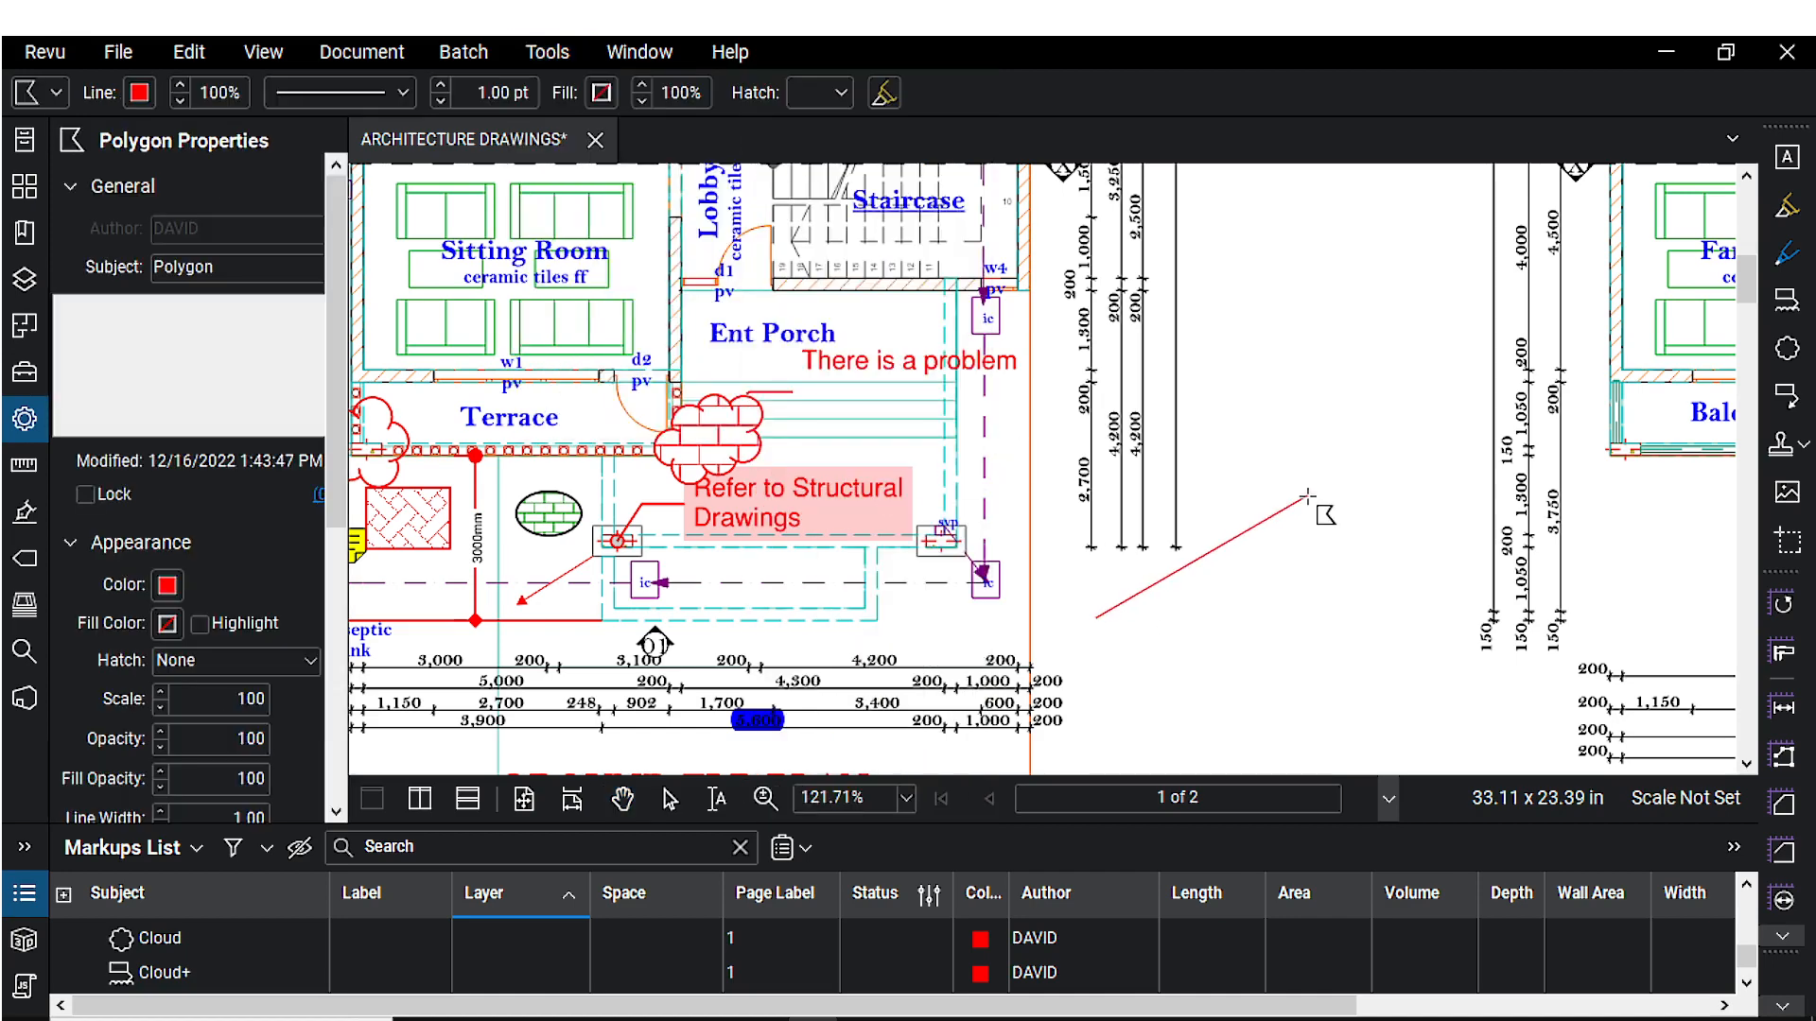
{"action": "left_click", "coordinate": [1307, 496]}
{"action": "left_click", "coordinate": [1311, 627]}
{"action": "left_click", "coordinate": [1184, 655]}
{"action": "left_click", "coordinate": [1172, 710]}
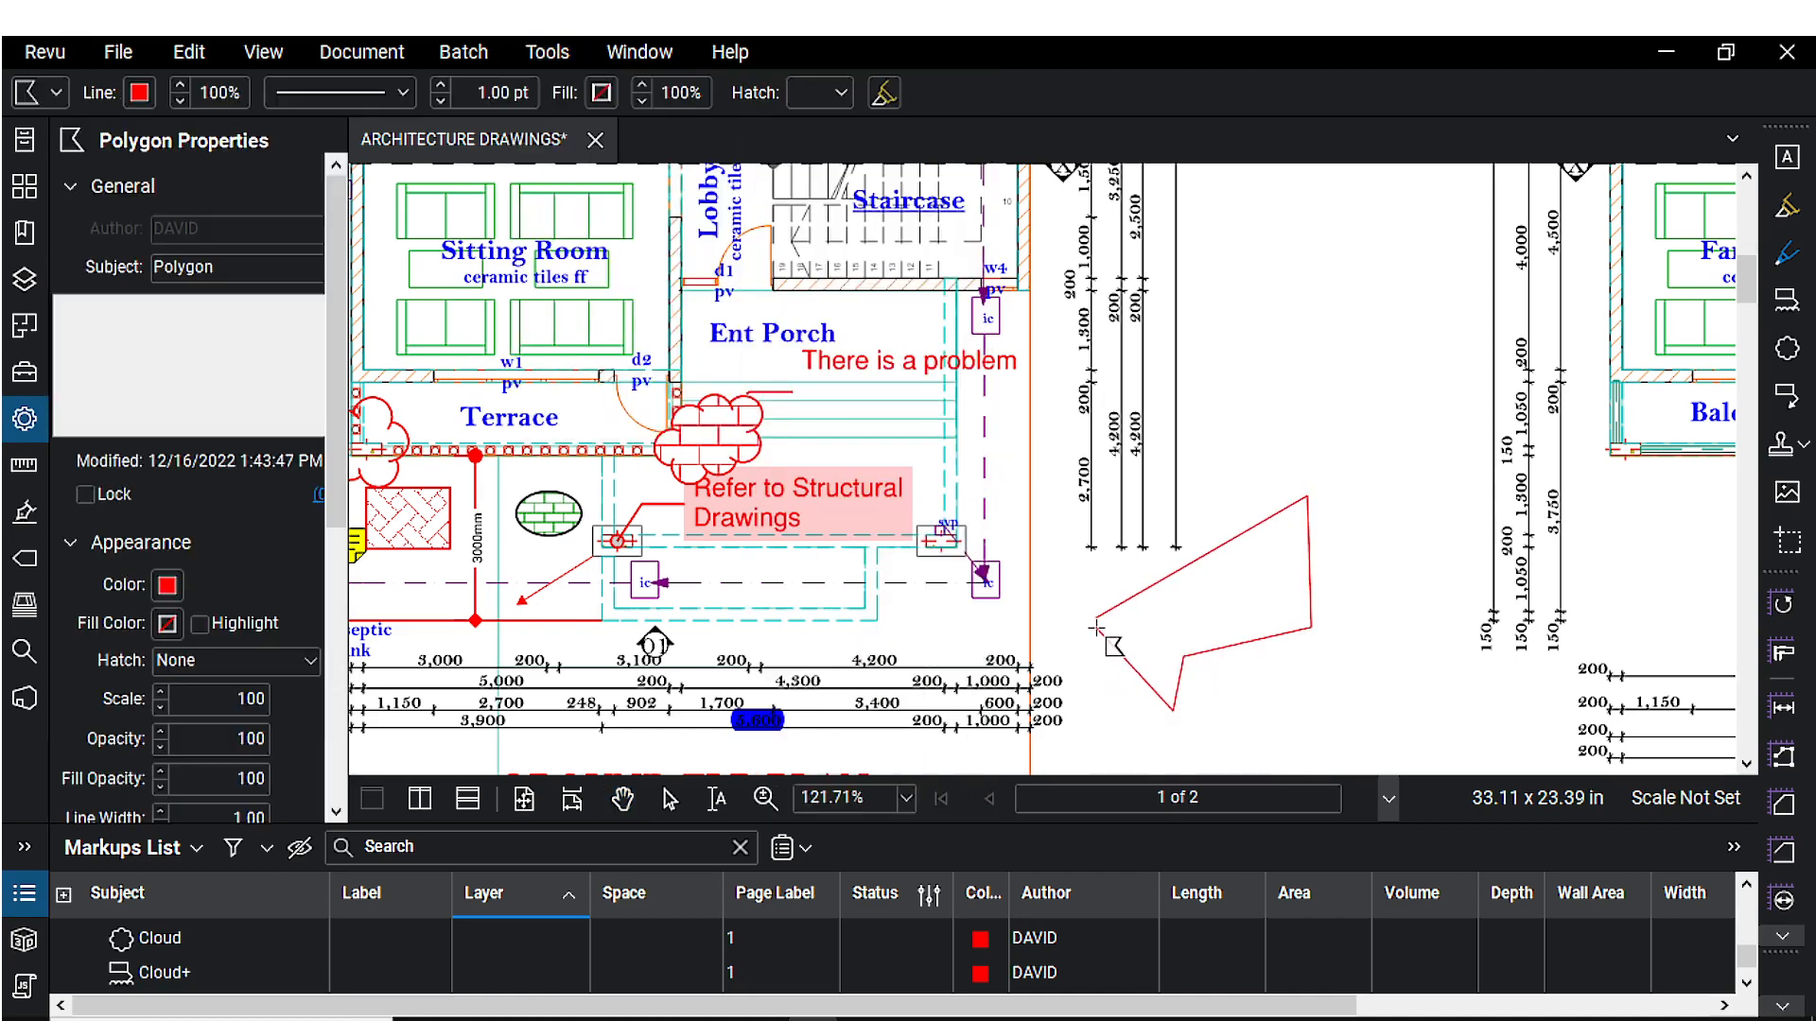
{"action": "left_click", "coordinate": [1096, 619]}
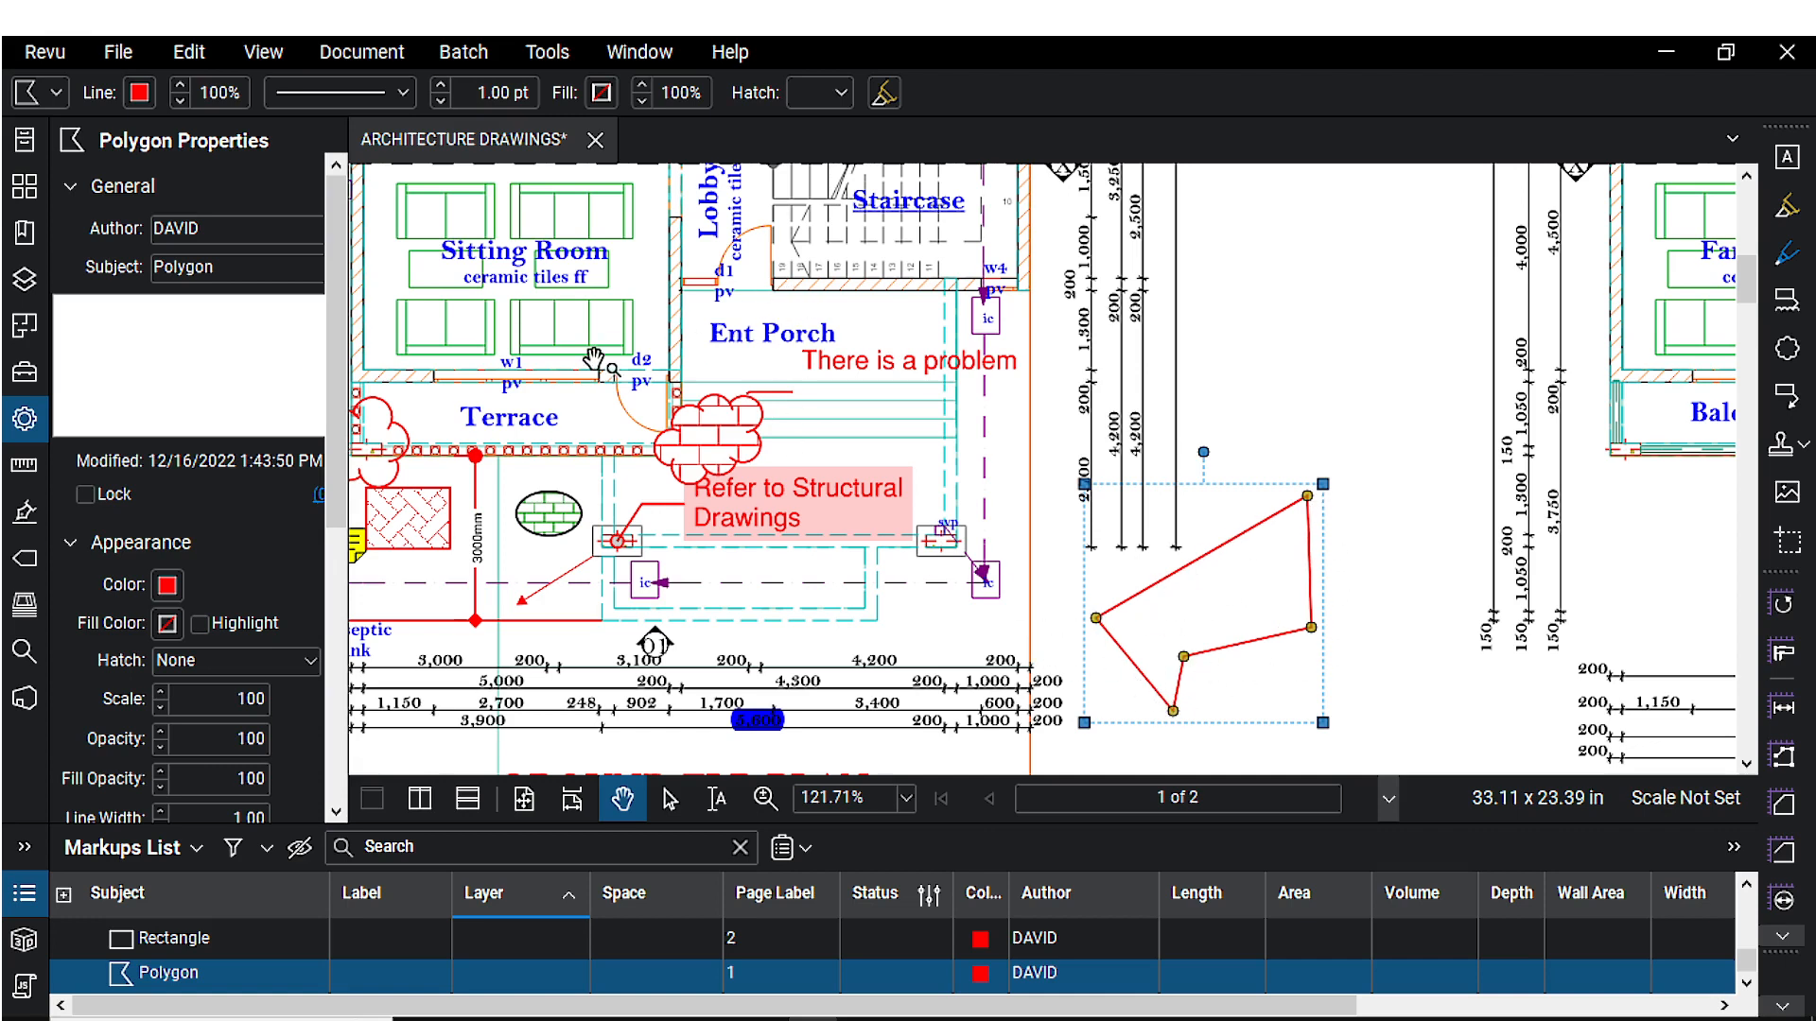
- Give the selected polygon a light orange fill and a Horizontal hatch
{"action": "left_click_drag", "start_coordinate": [619, 371], "coordinate": [810, 335]}
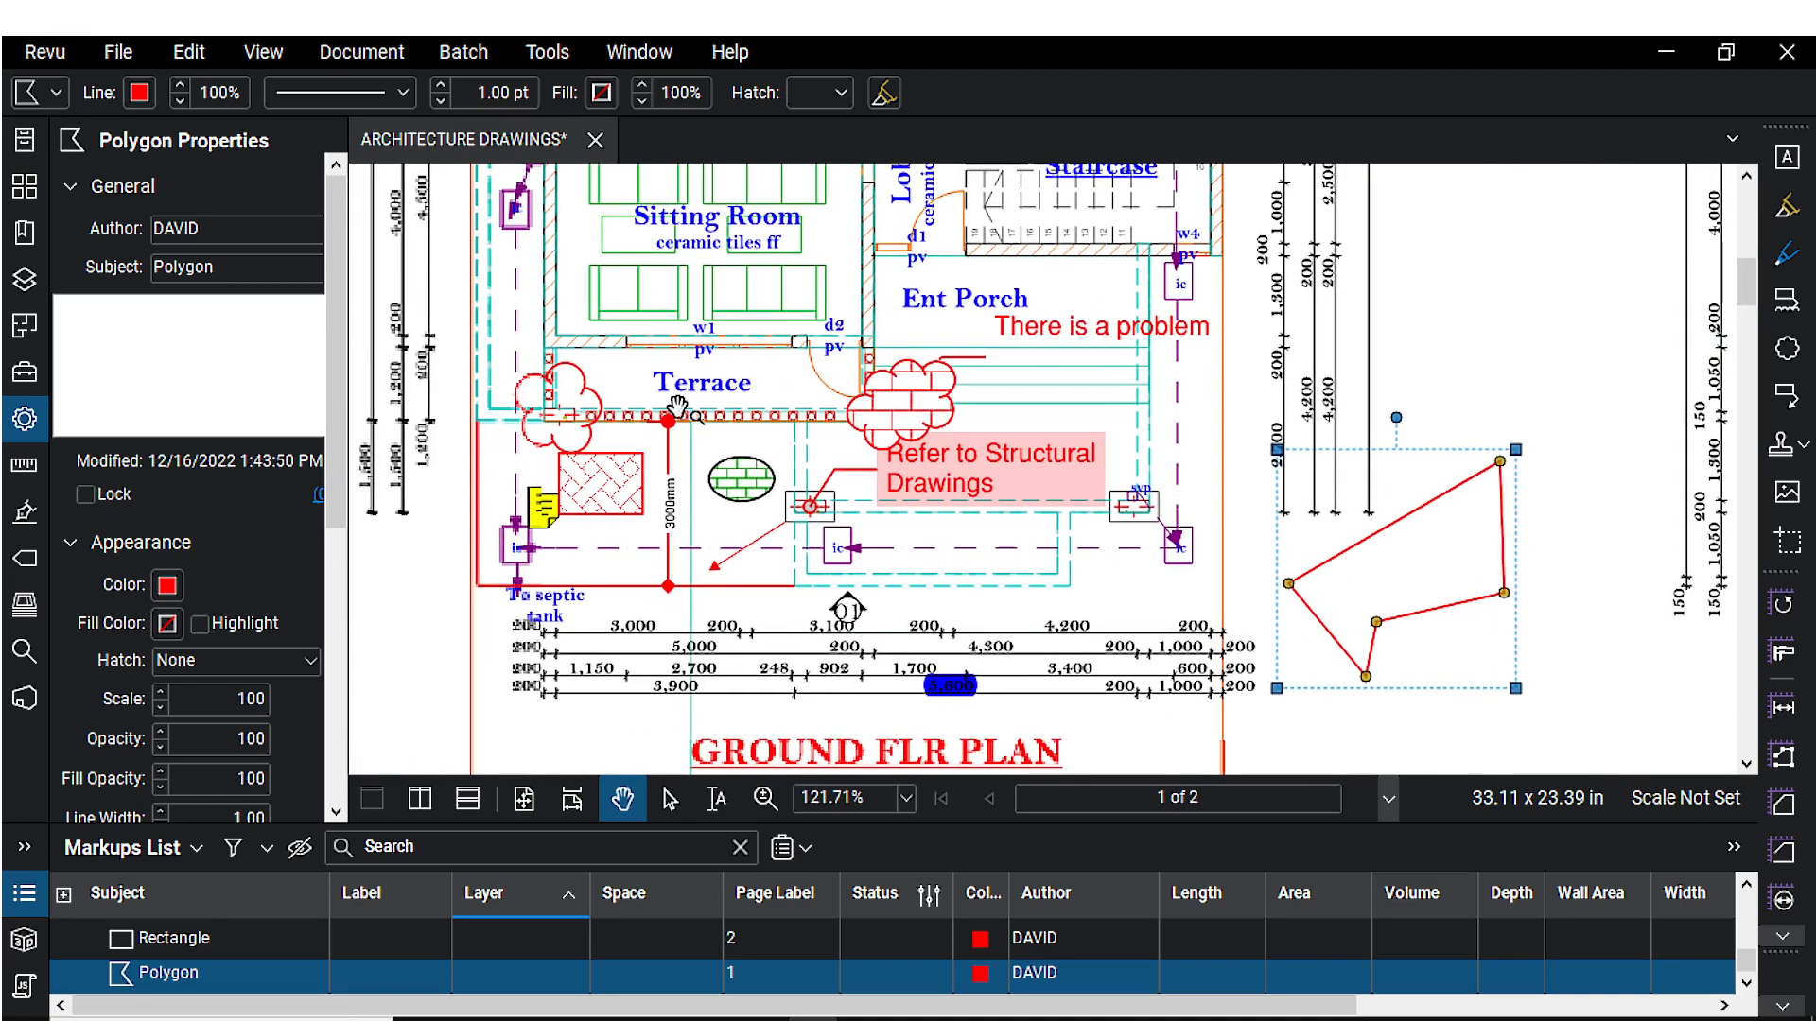
{"action": "left_click_drag", "start_coordinate": [1256, 574], "coordinate": [920, 548]}
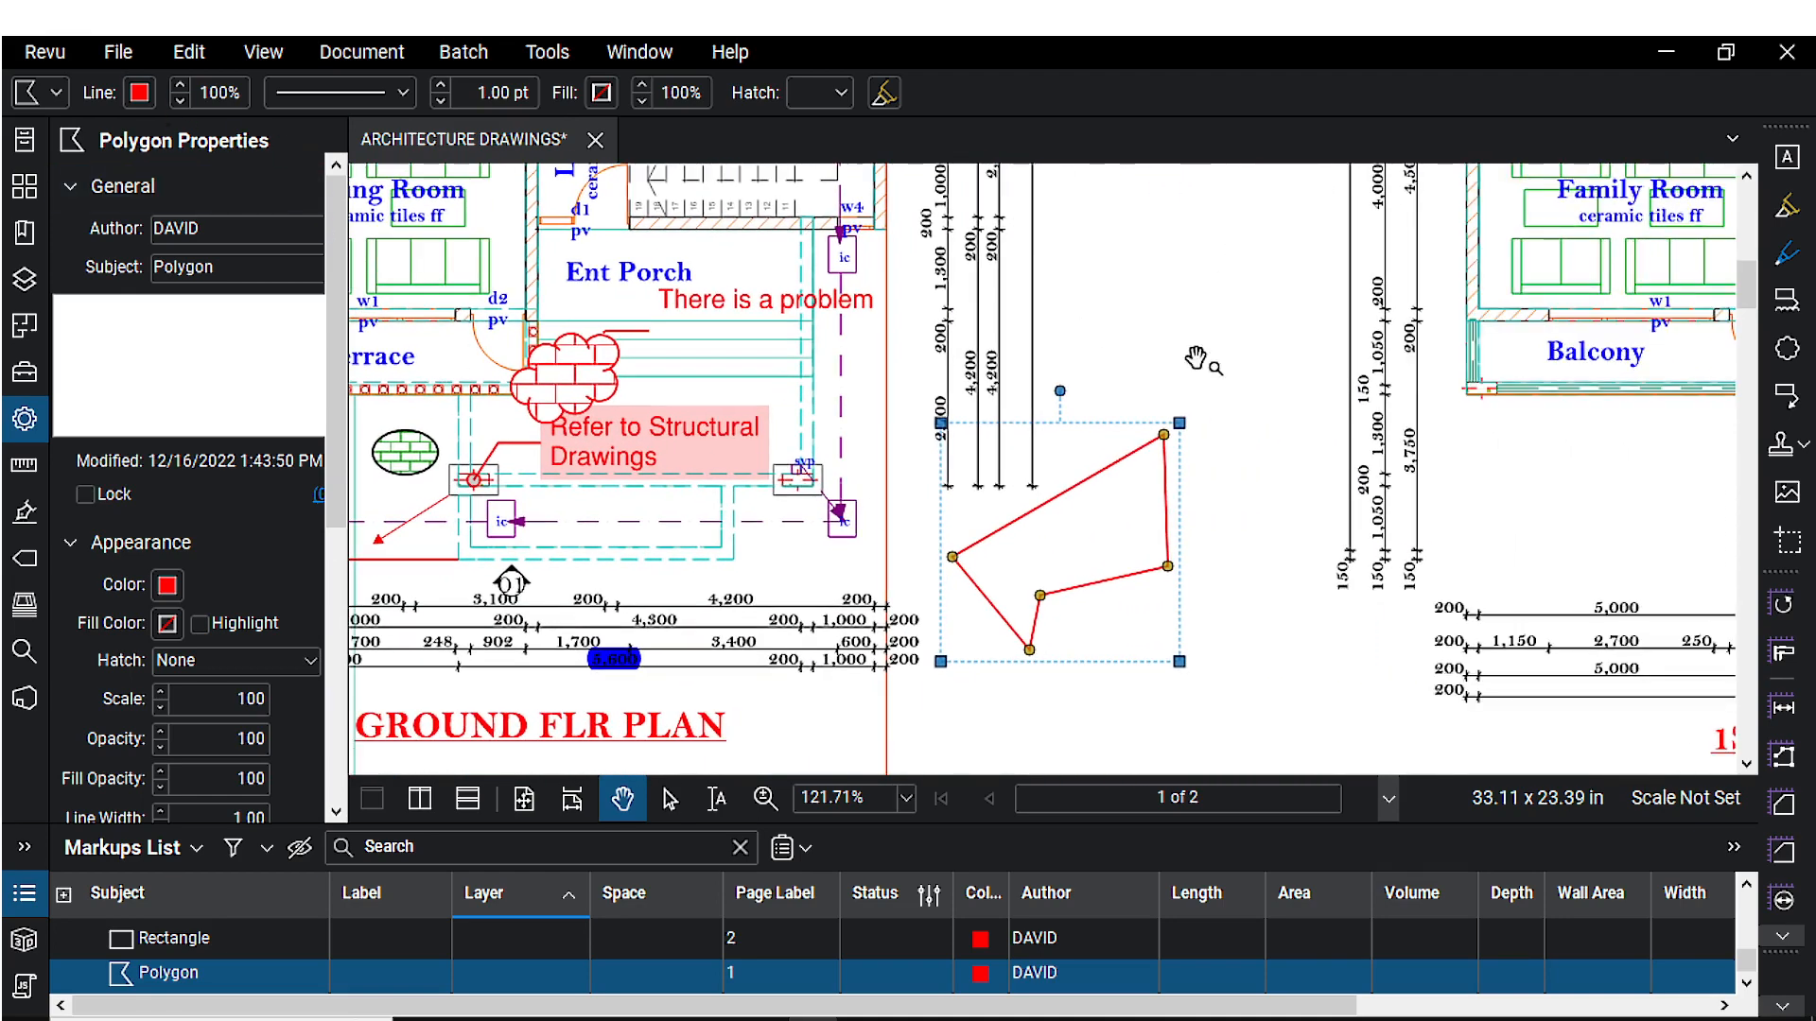
{"action": "left_click", "coordinate": [599, 93]}
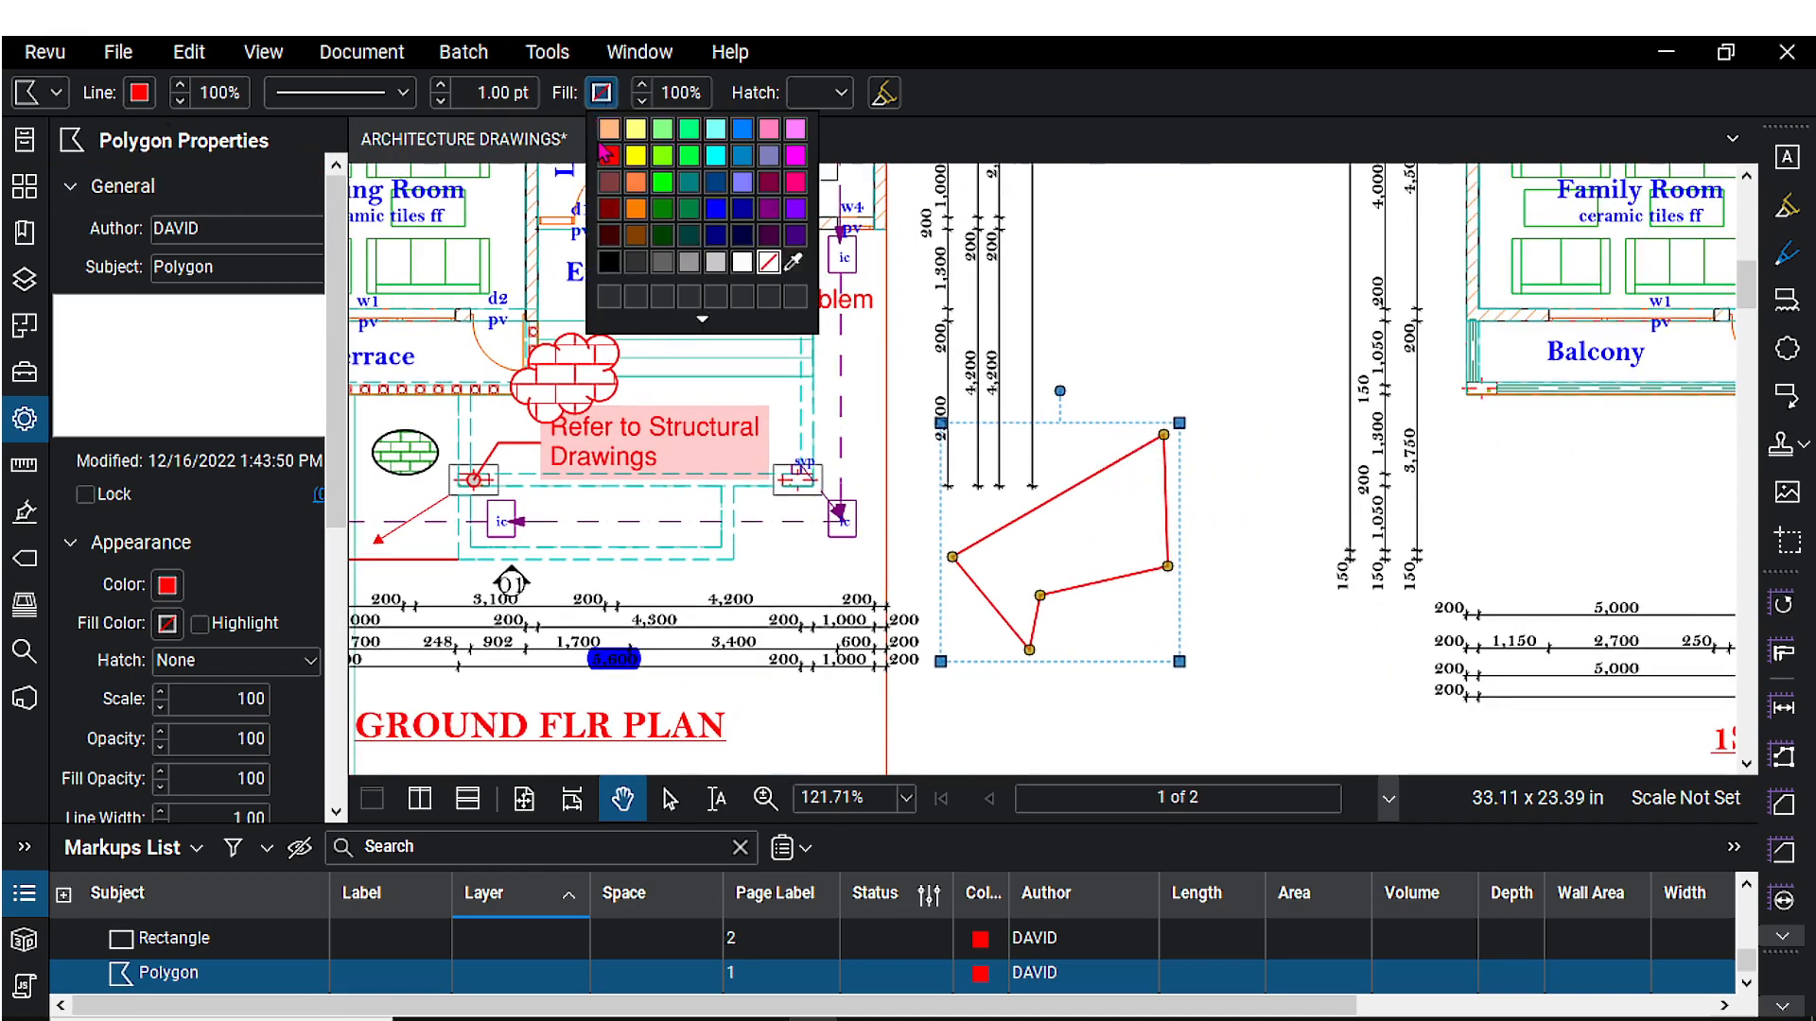
{"action": "left_click", "coordinate": [762, 151]}
{"action": "left_click", "coordinate": [819, 93]}
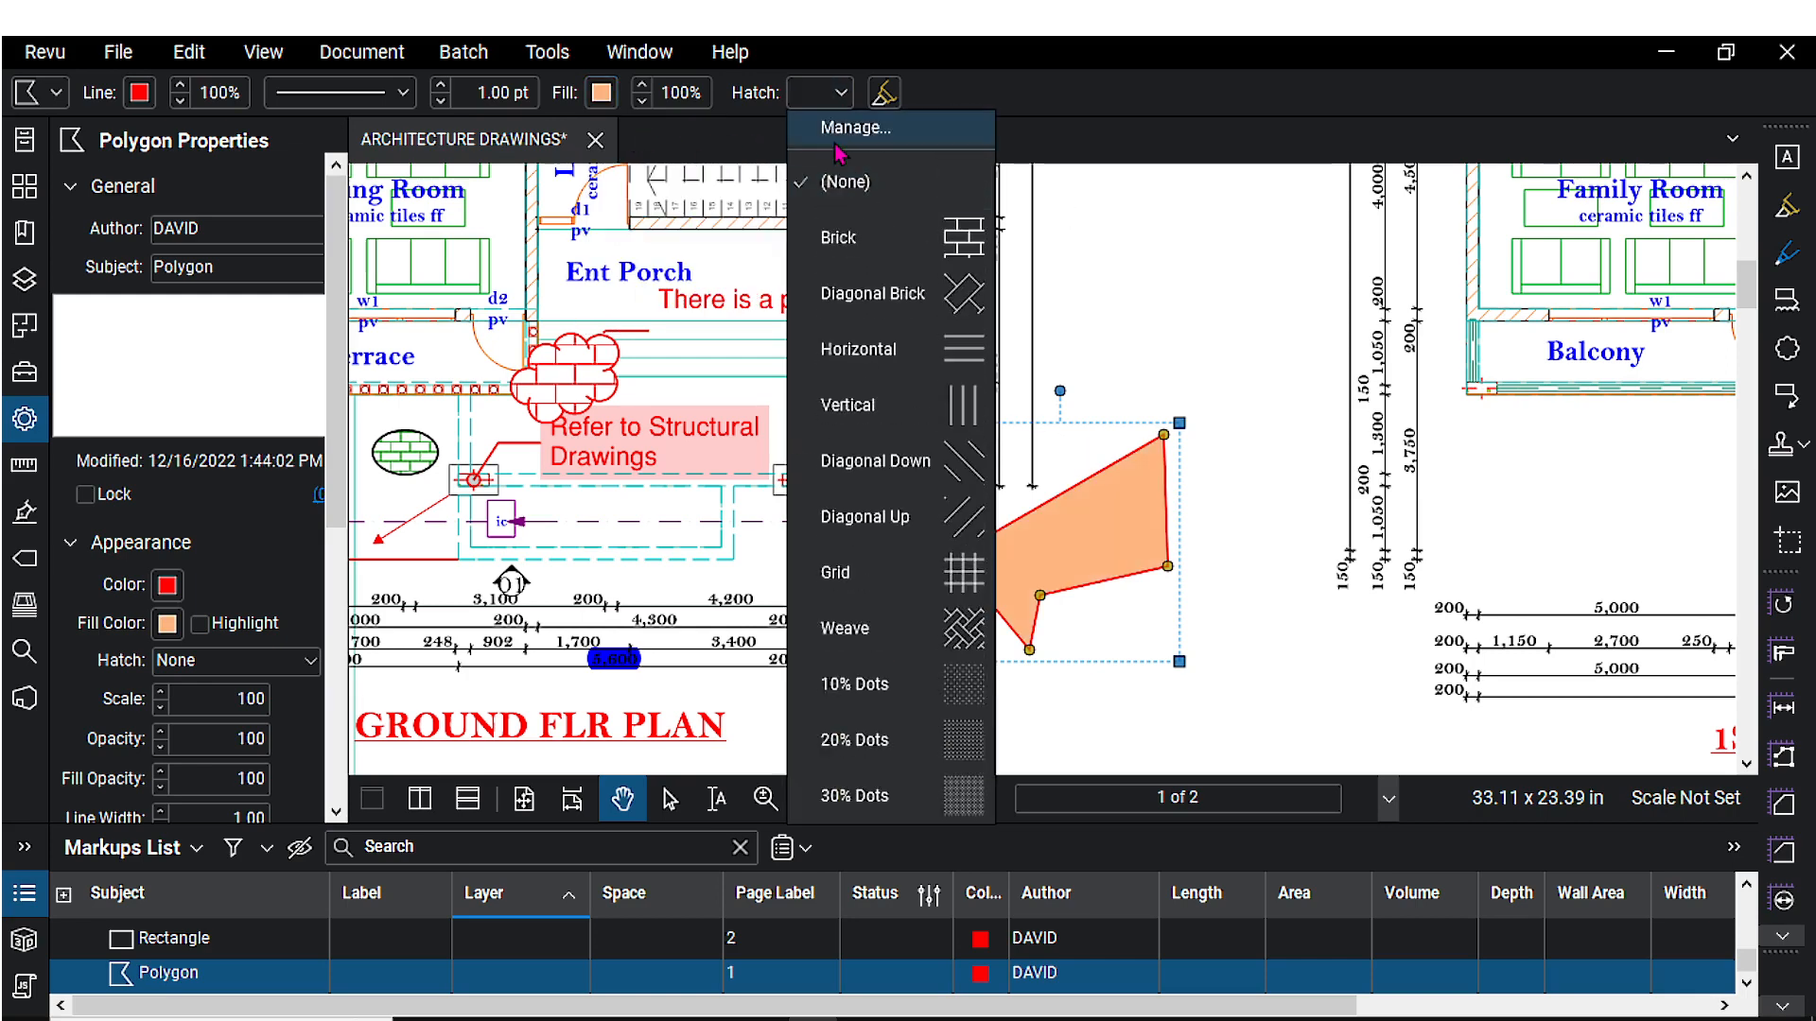
{"action": "left_click", "coordinate": [877, 372]}
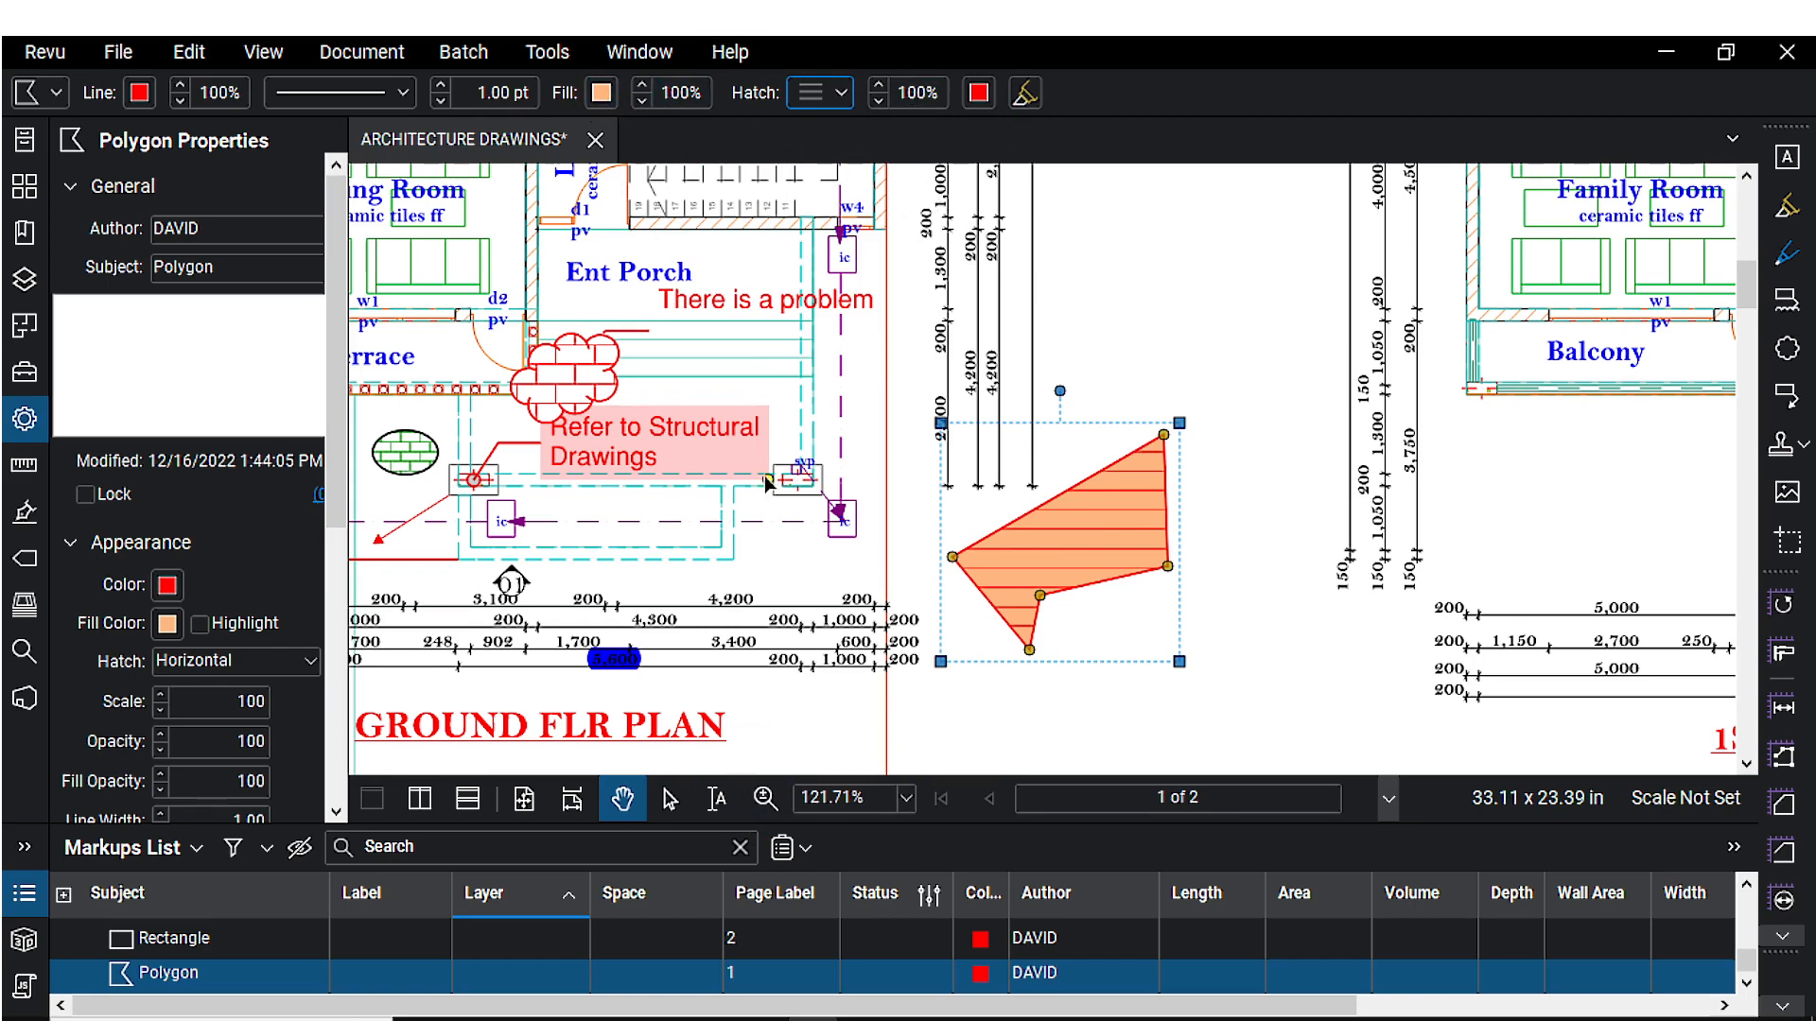
{"action": "scroll", "coordinate": [767, 482], "scroll_direction": "down", "scroll_amount": 5}
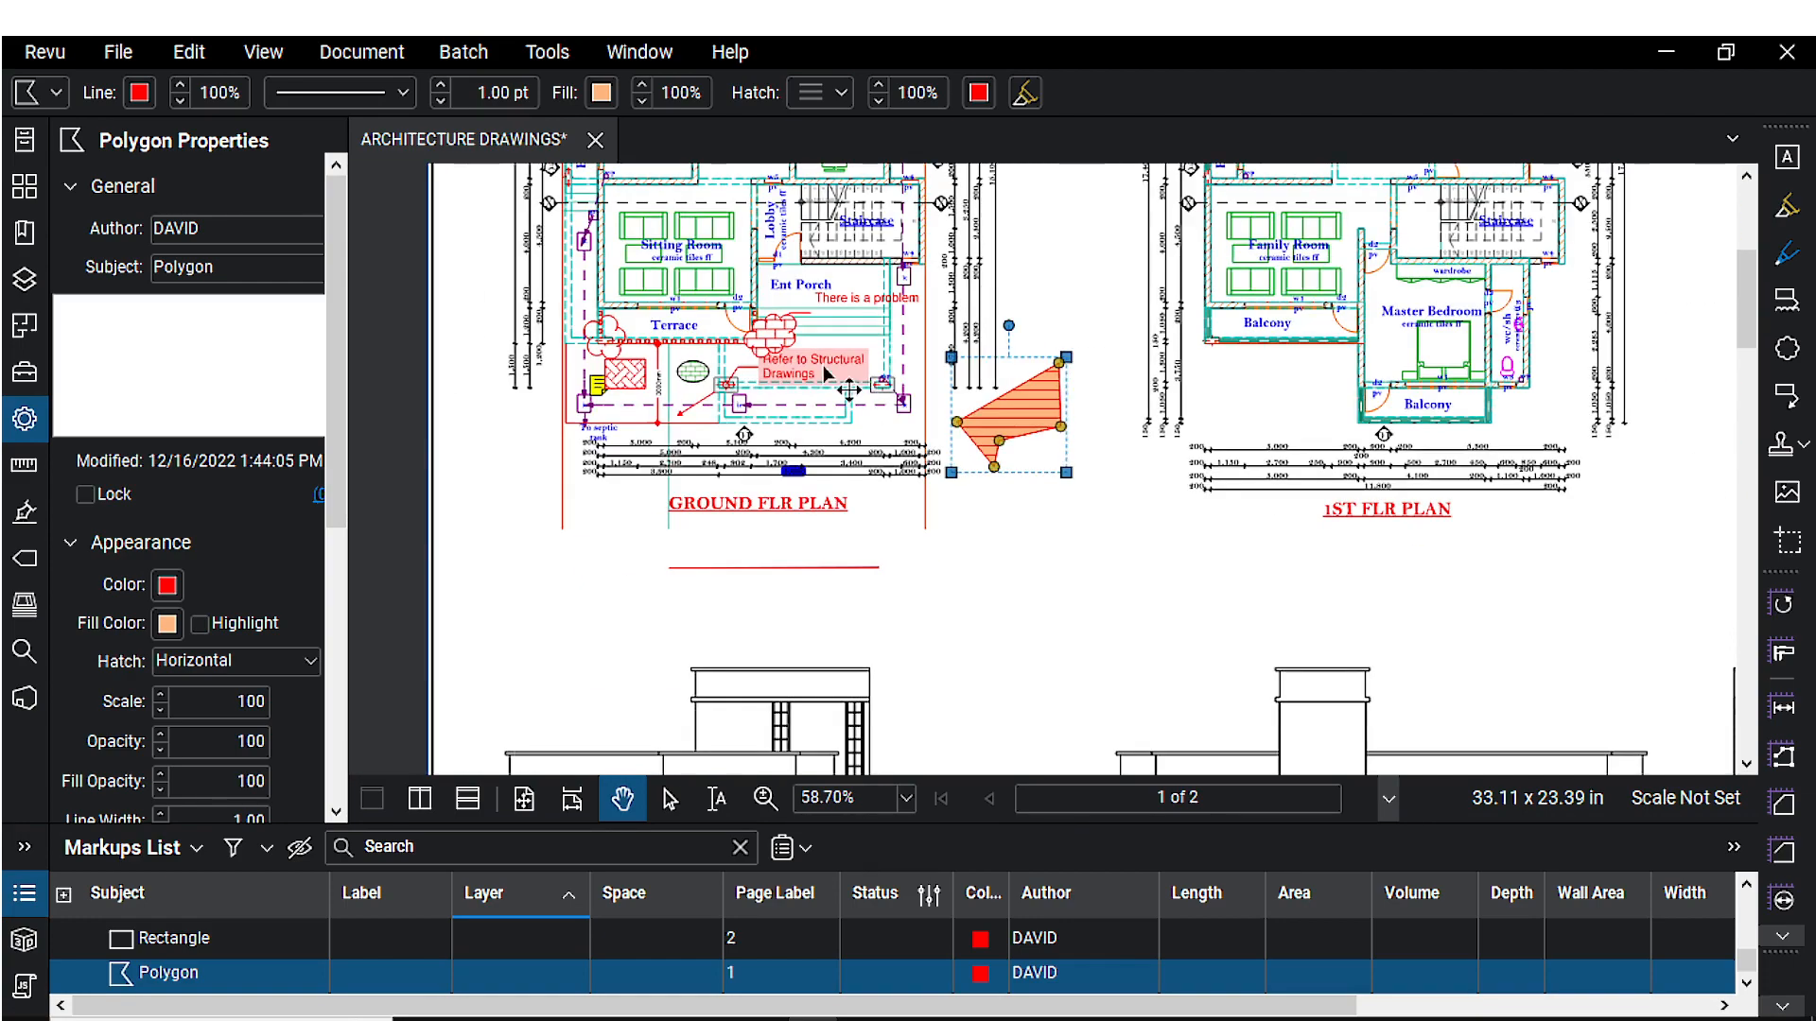
{"action": "scroll", "coordinate": [825, 374], "scroll_direction": "up", "scroll_amount": 2}
{"action": "scroll", "coordinate": [766, 395], "scroll_direction": "up", "scroll_amount": 2}
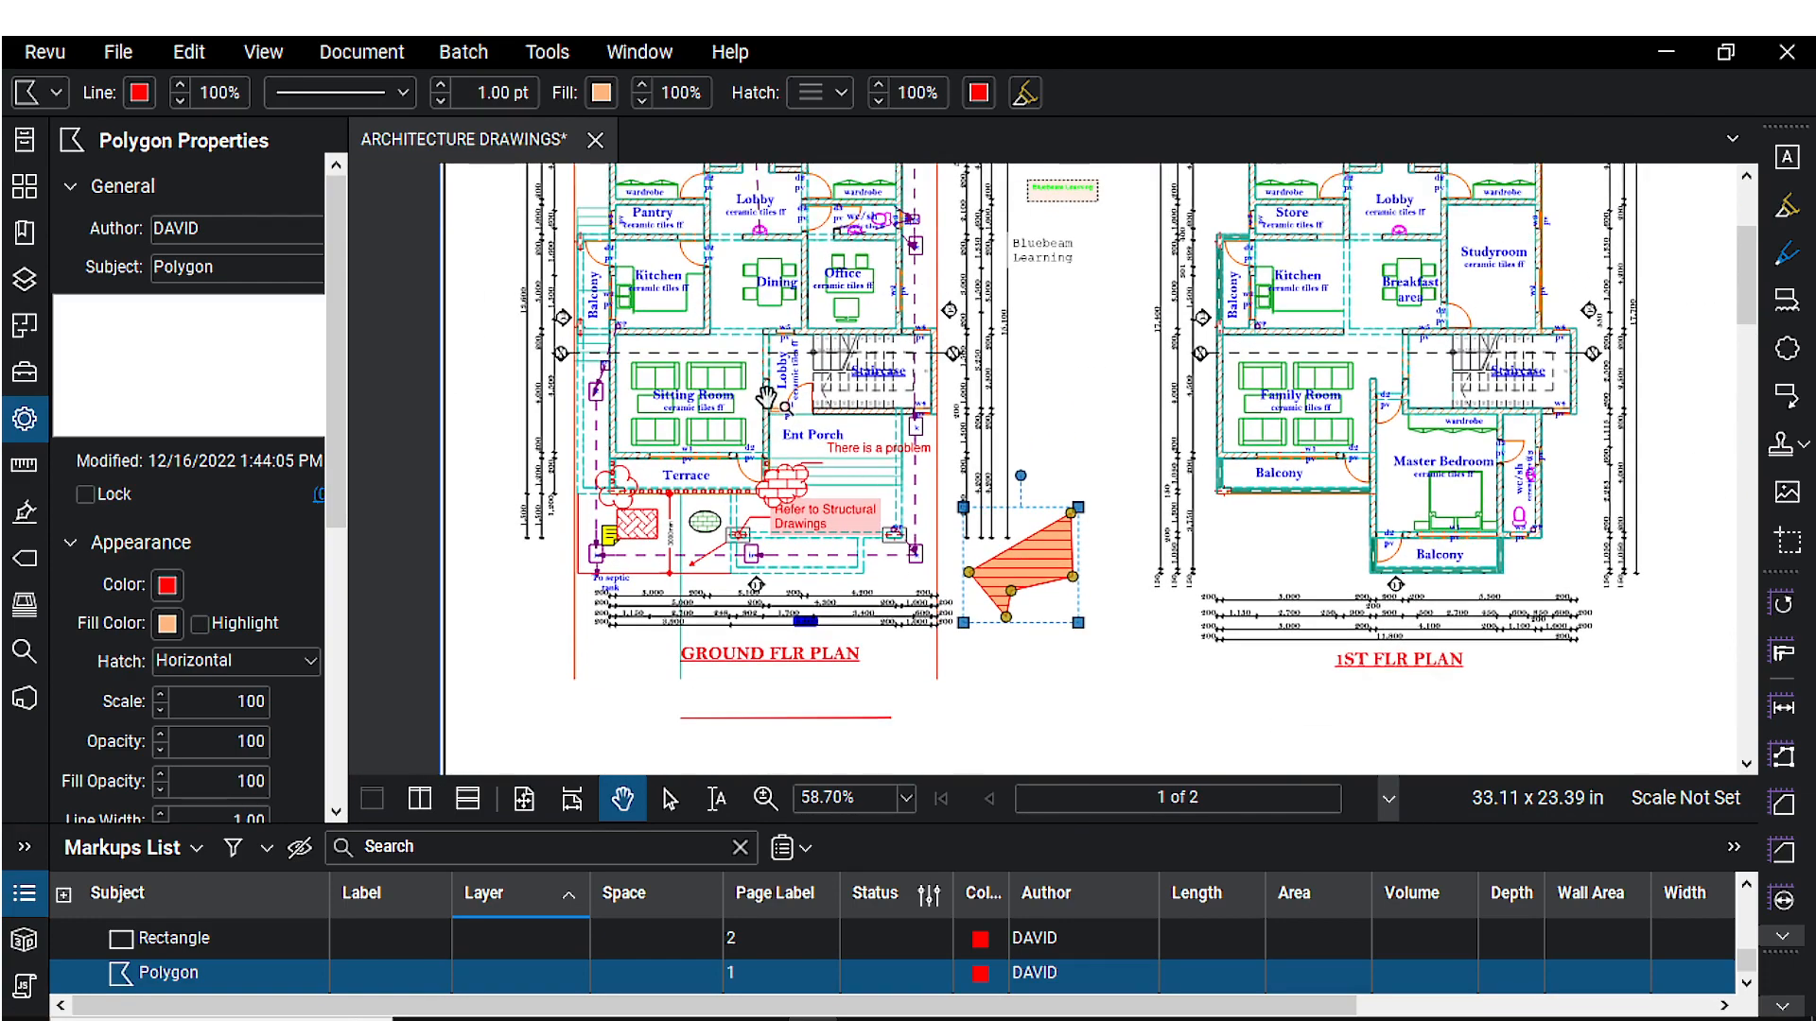
{"action": "left_click_drag", "start_coordinate": [766, 395], "coordinate": [836, 554]}
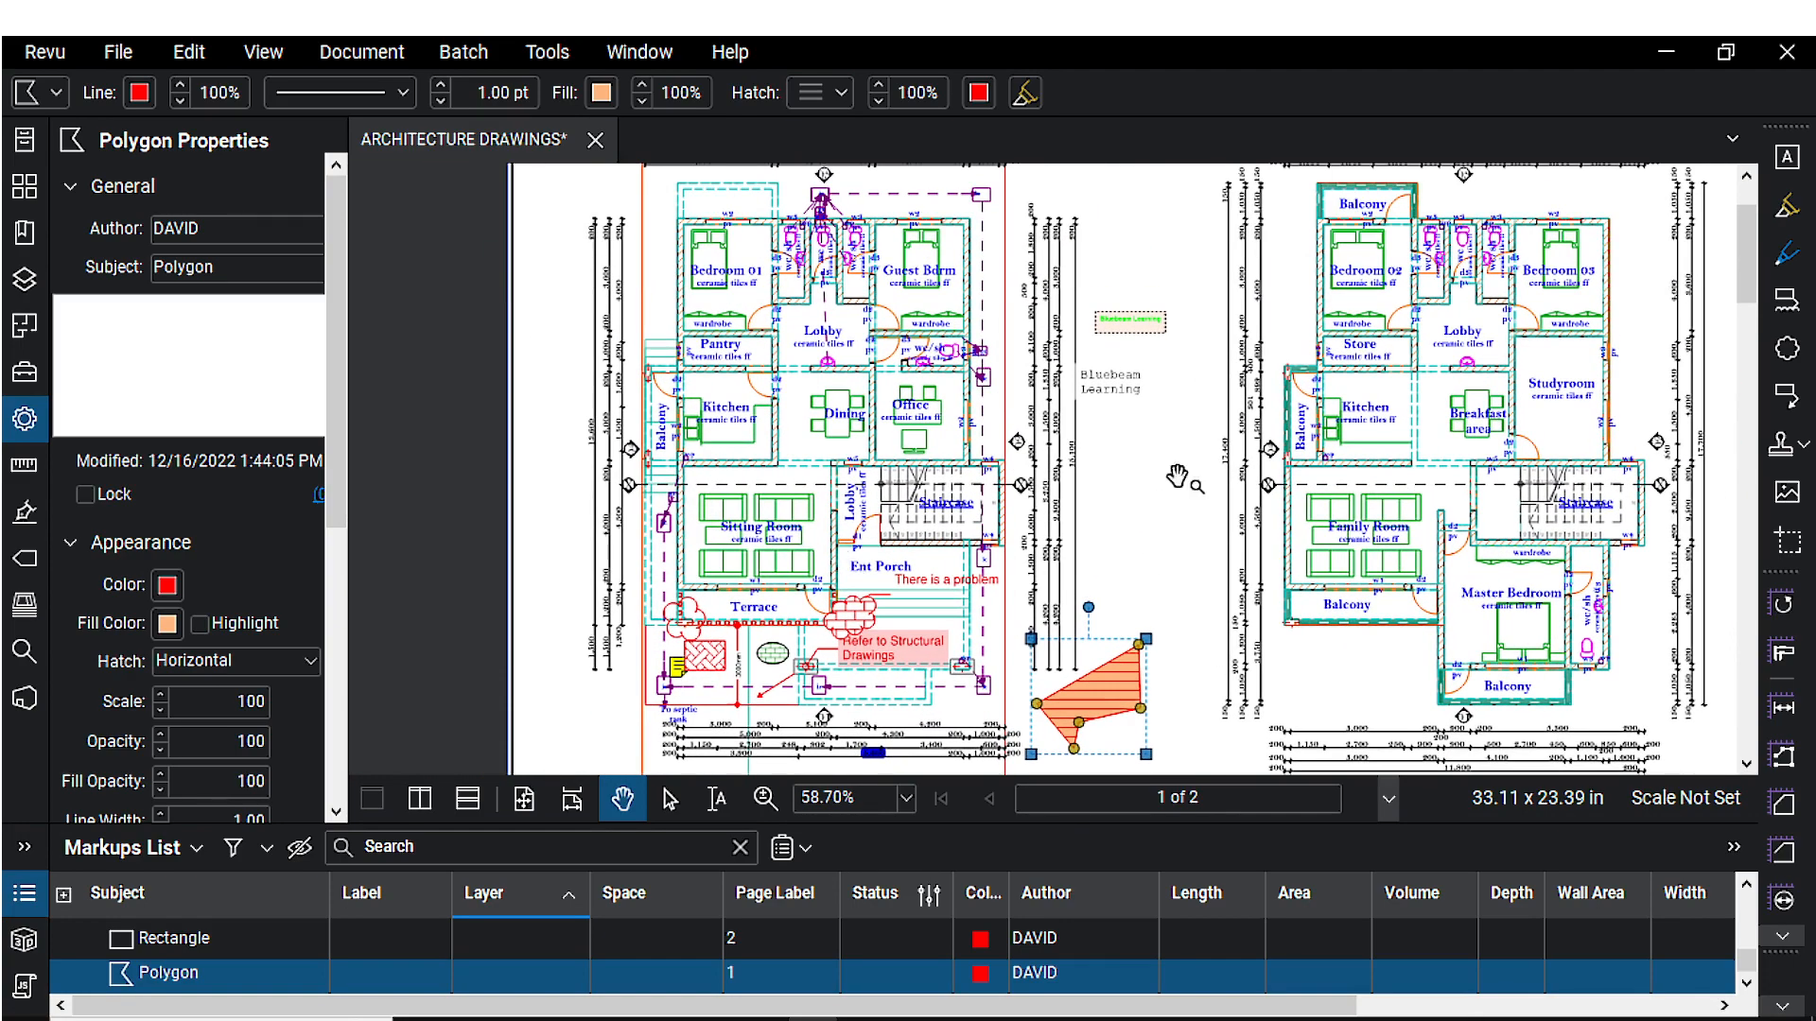
{"action": "scroll", "coordinate": [1024, 643], "scroll_direction": "down", "scroll_amount": 3}
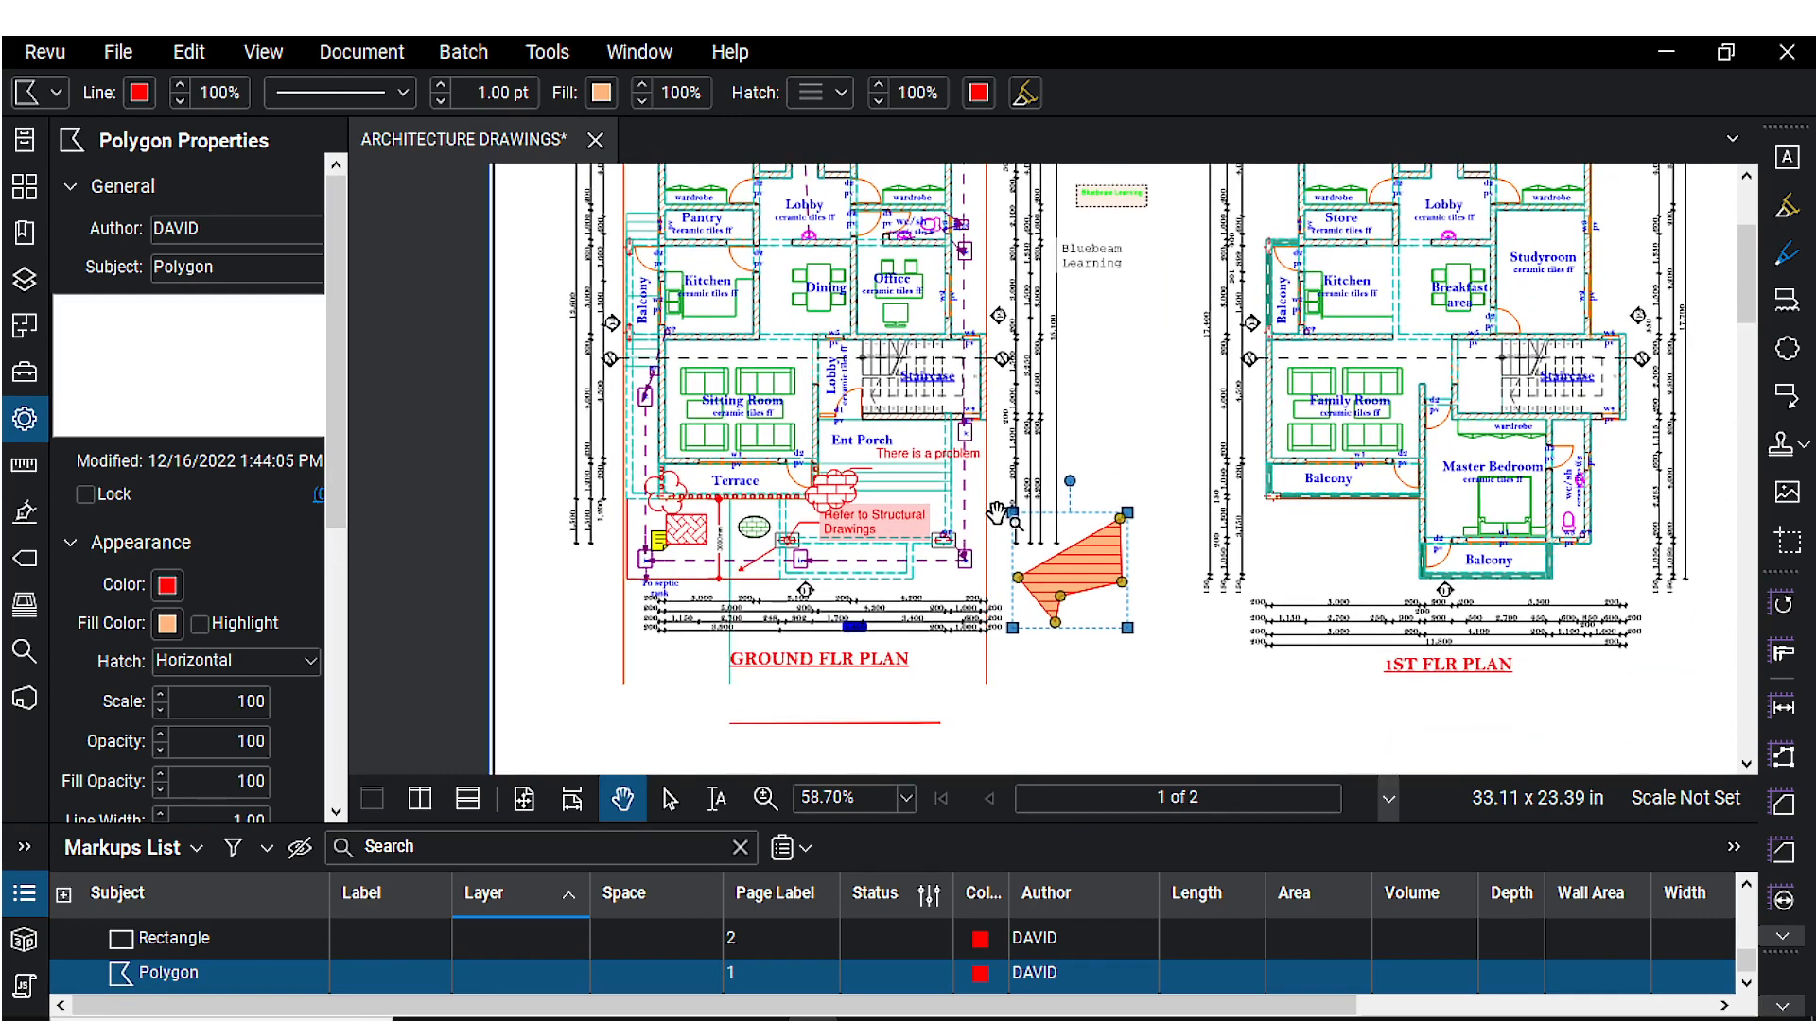